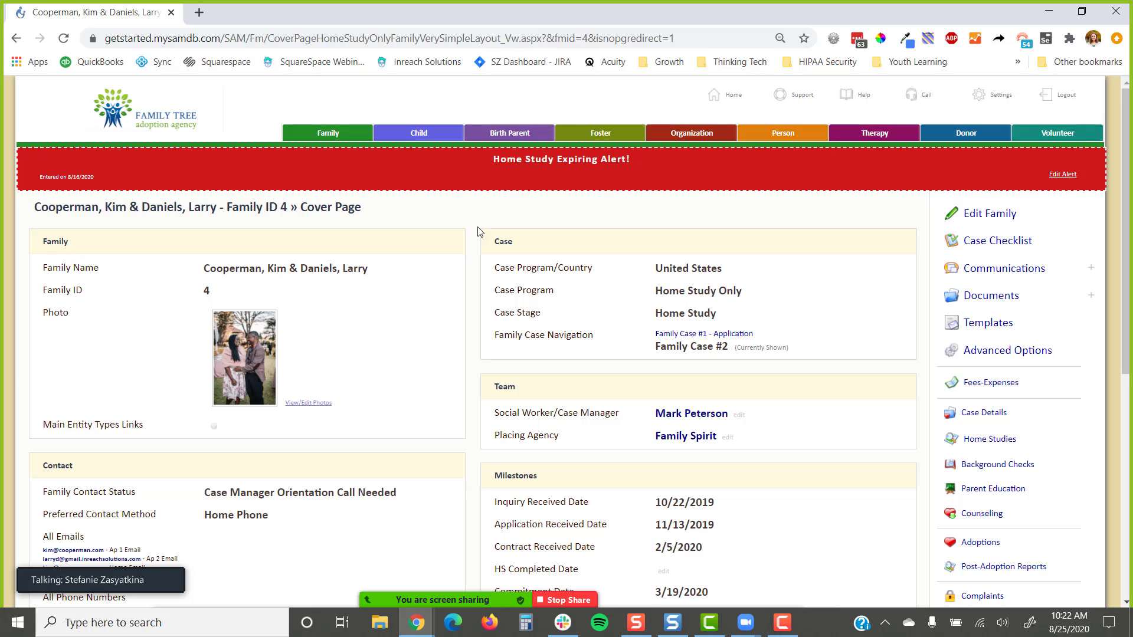
# - Open the family's Parent Education page from the cover page and look over the recorded trainings
pyautogui.scroll(-1, 1012, 354)
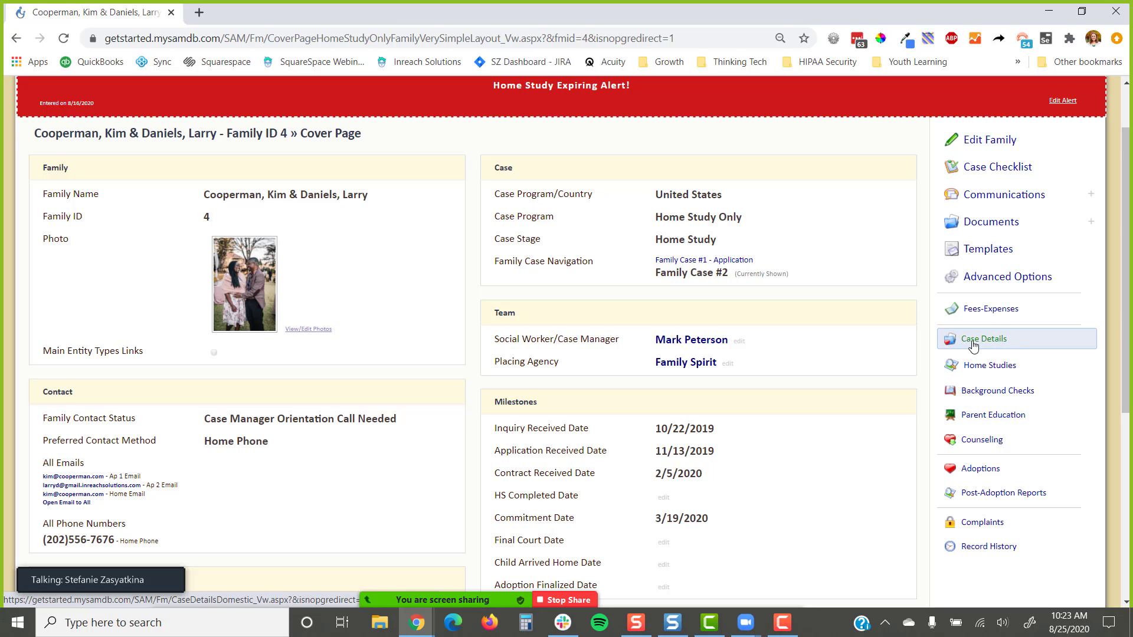
pyautogui.click(986, 415)
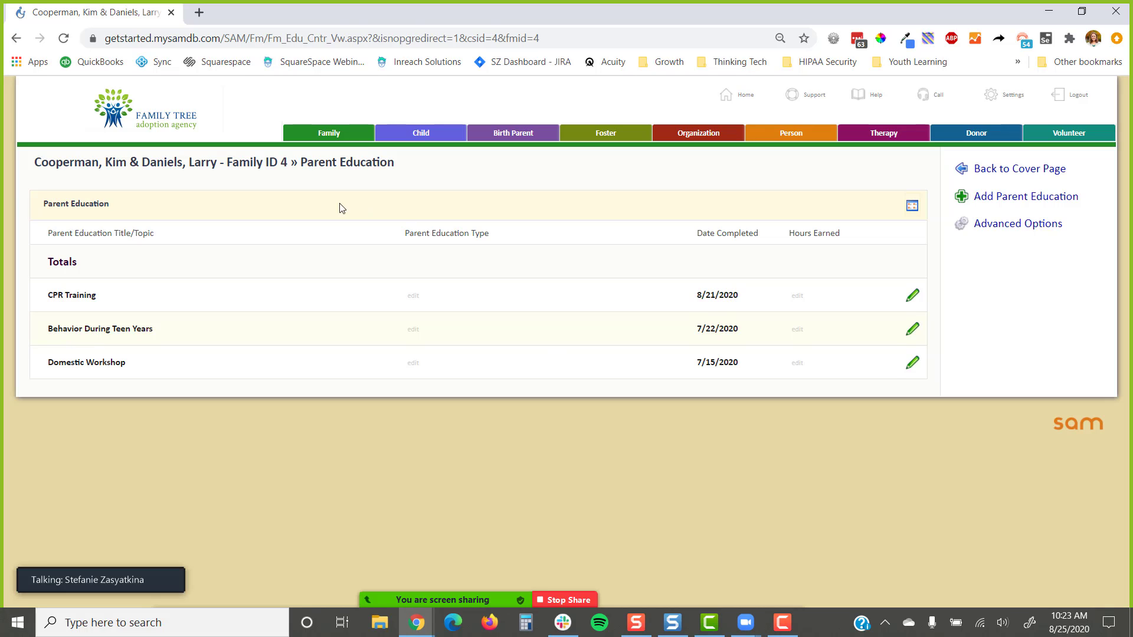
pyautogui.moveTo(32, 200); pyautogui.dragTo(931, 356)
pyautogui.click(932, 356)
# - Add and save a parent education record titled ALP: Lets Talk Adoption, with type Internet and completion date 8/25/2020
pyautogui.click(1010, 201)
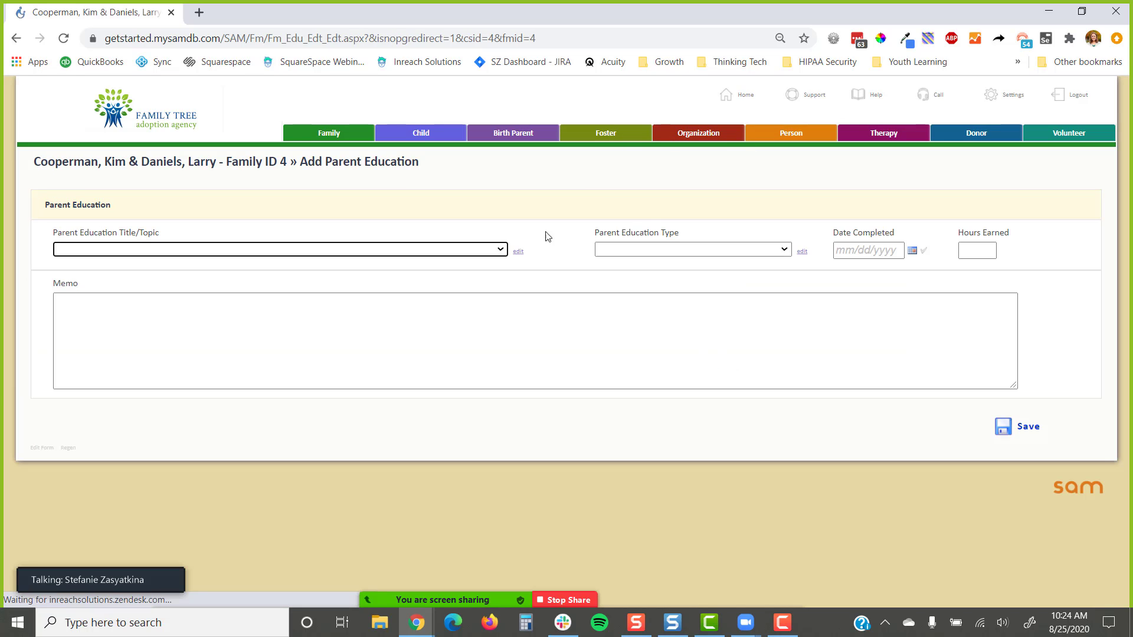
pyautogui.click(425, 248)
pyautogui.click(250, 453)
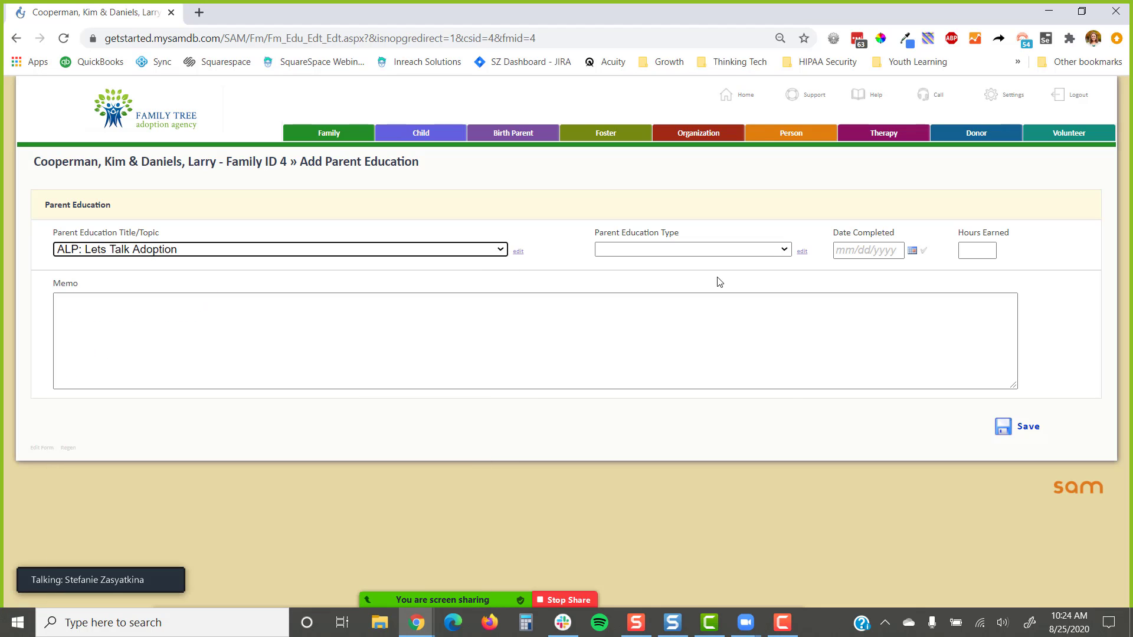
pyautogui.click(696, 249)
pyautogui.click(731, 314)
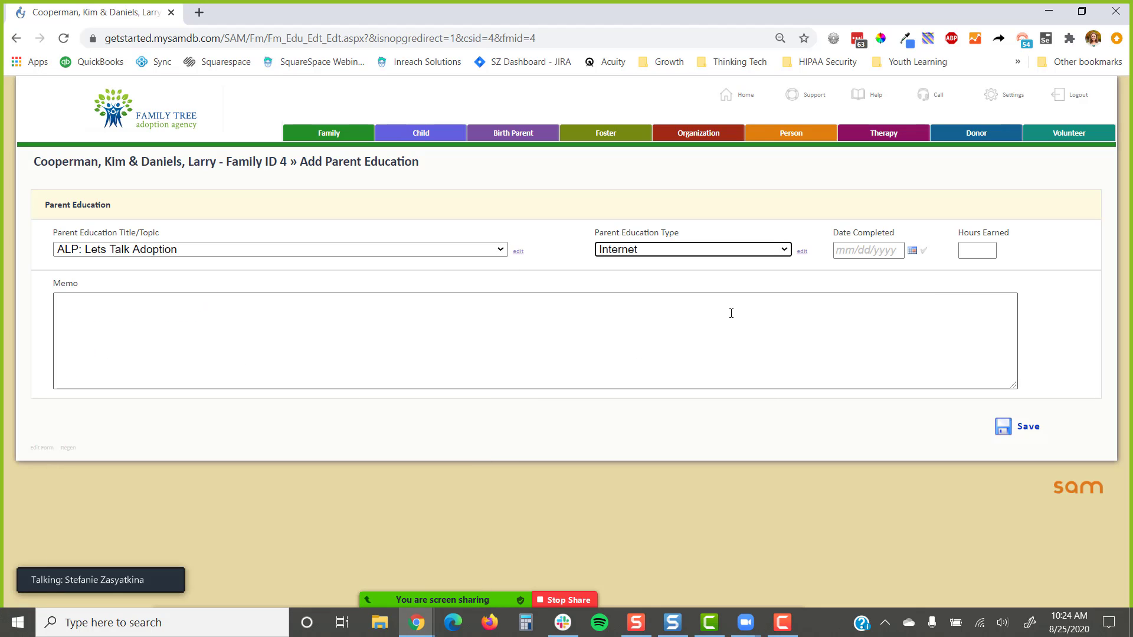
pyautogui.click(923, 251)
pyautogui.click(1002, 426)
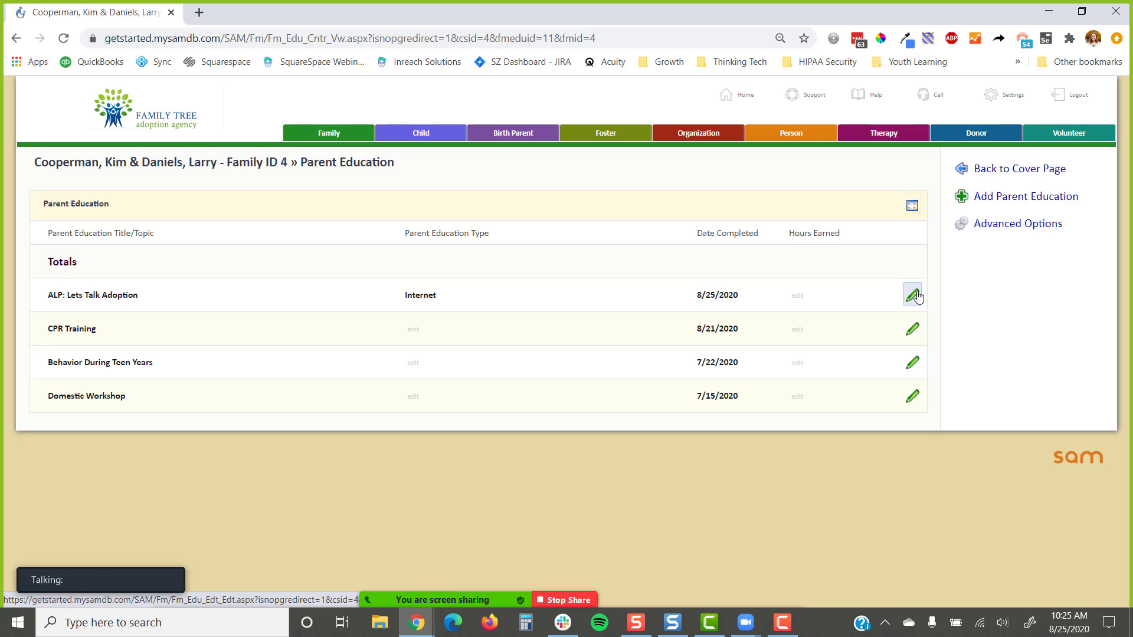
# - Go back to the family's cover page, switch to Family Case #1, and open its case checklist
pyautogui.click(1022, 175)
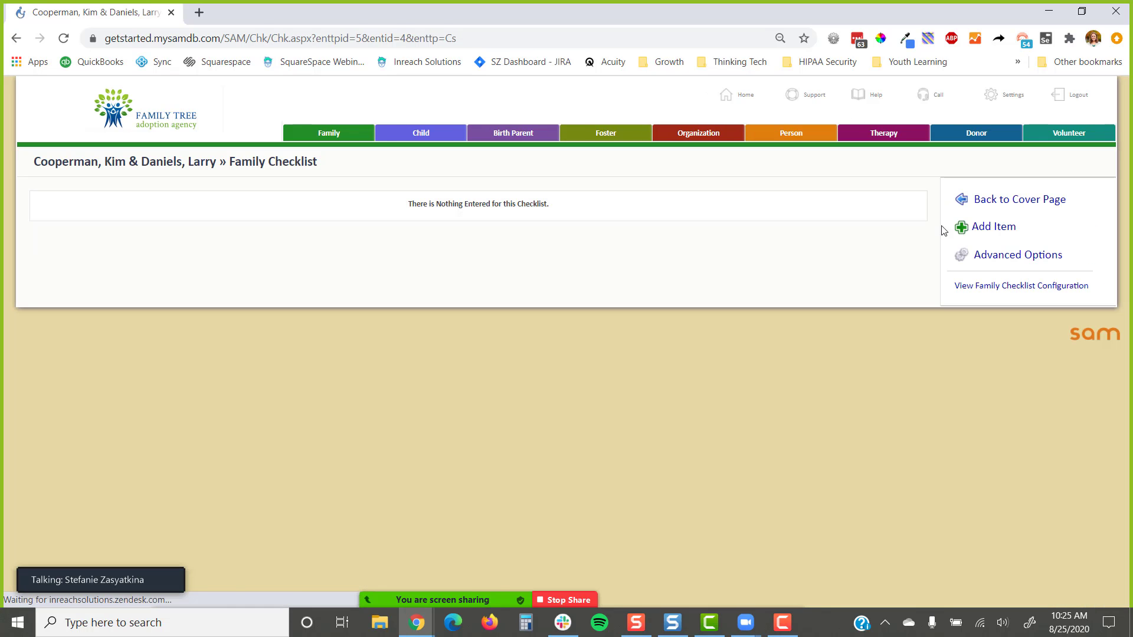
pyautogui.click(1052, 198)
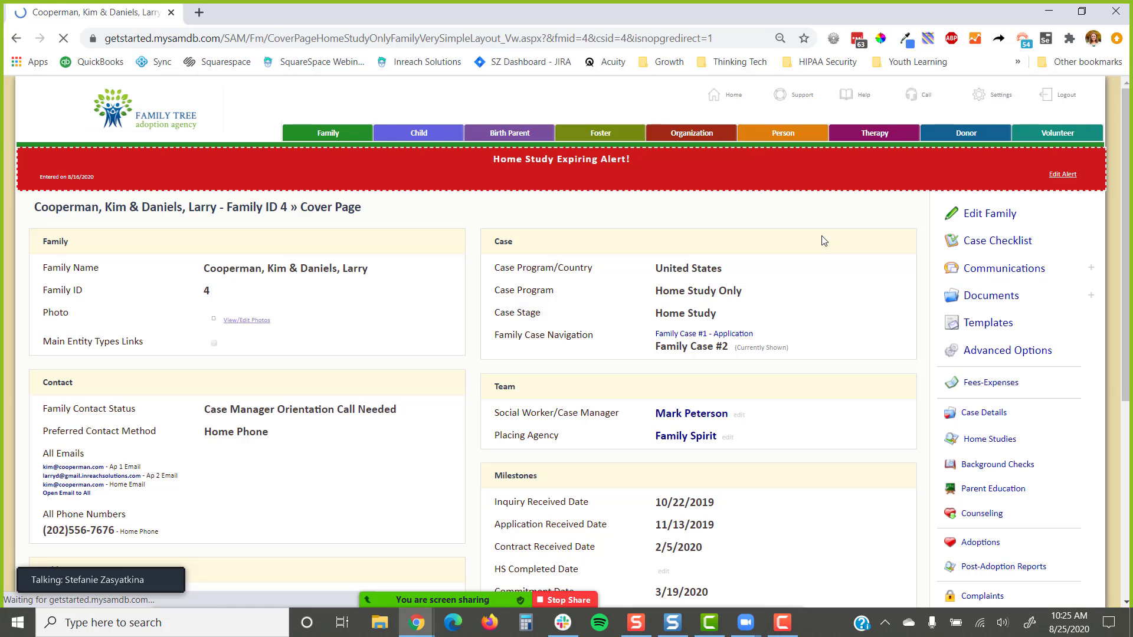
pyautogui.click(730, 338)
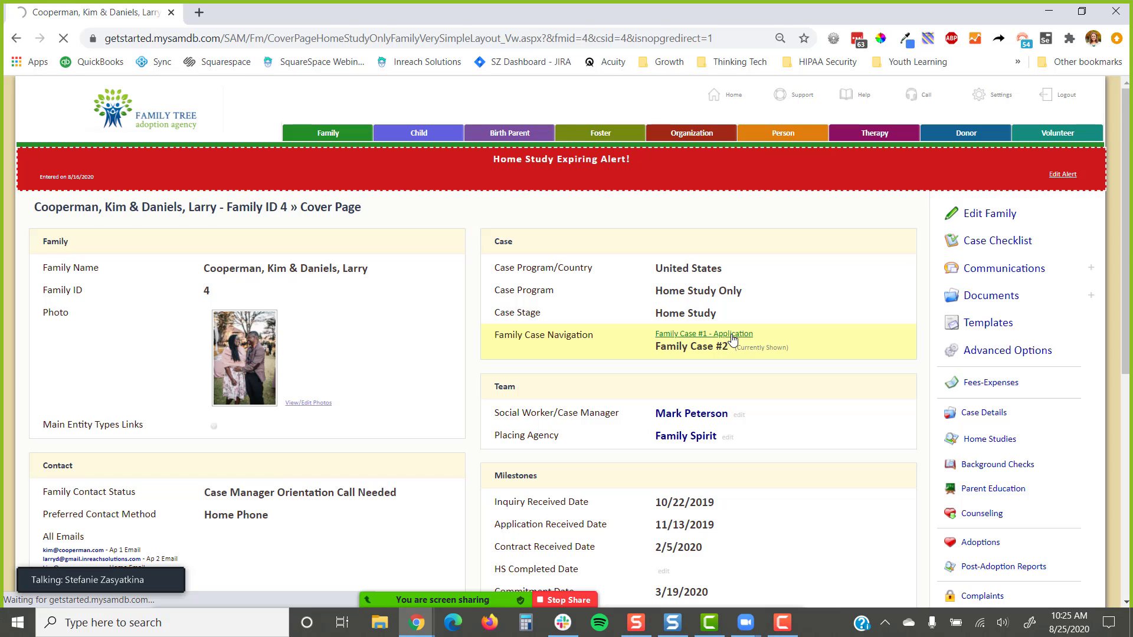
pyautogui.click(981, 248)
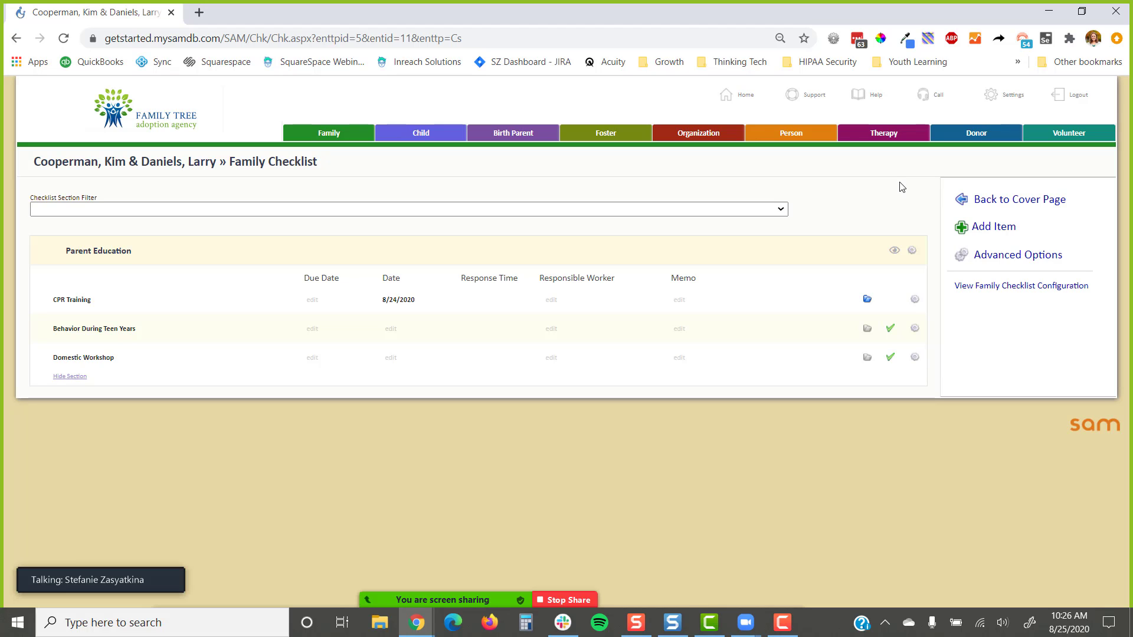
# - Find the Family Portal form among the public form links in the system settings and open it
pyautogui.click(1002, 99)
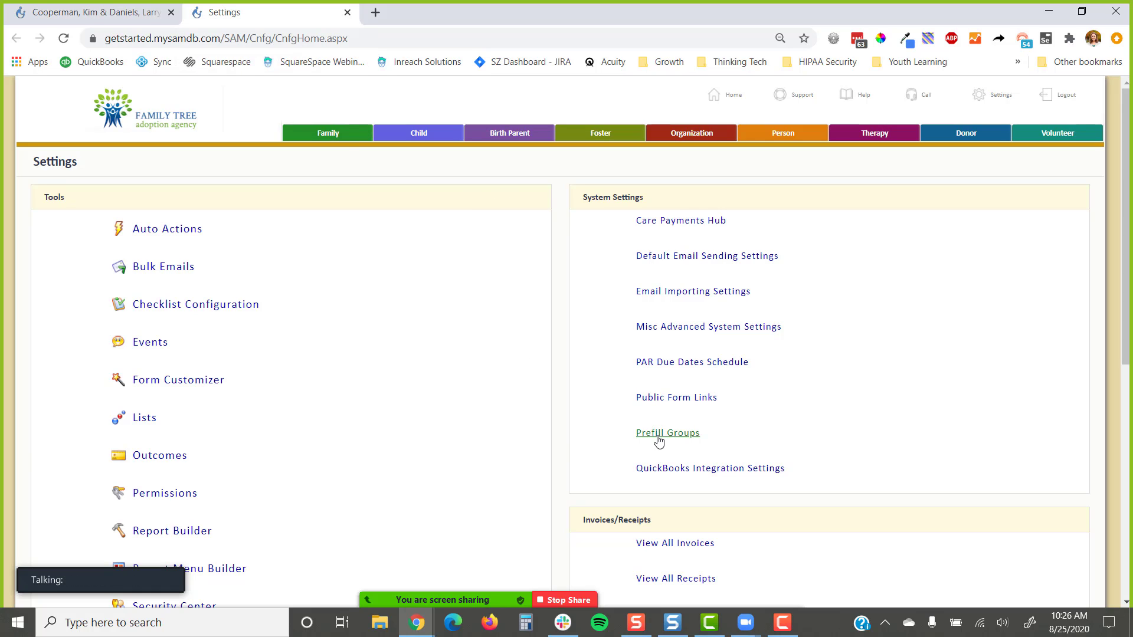
pyautogui.click(678, 399)
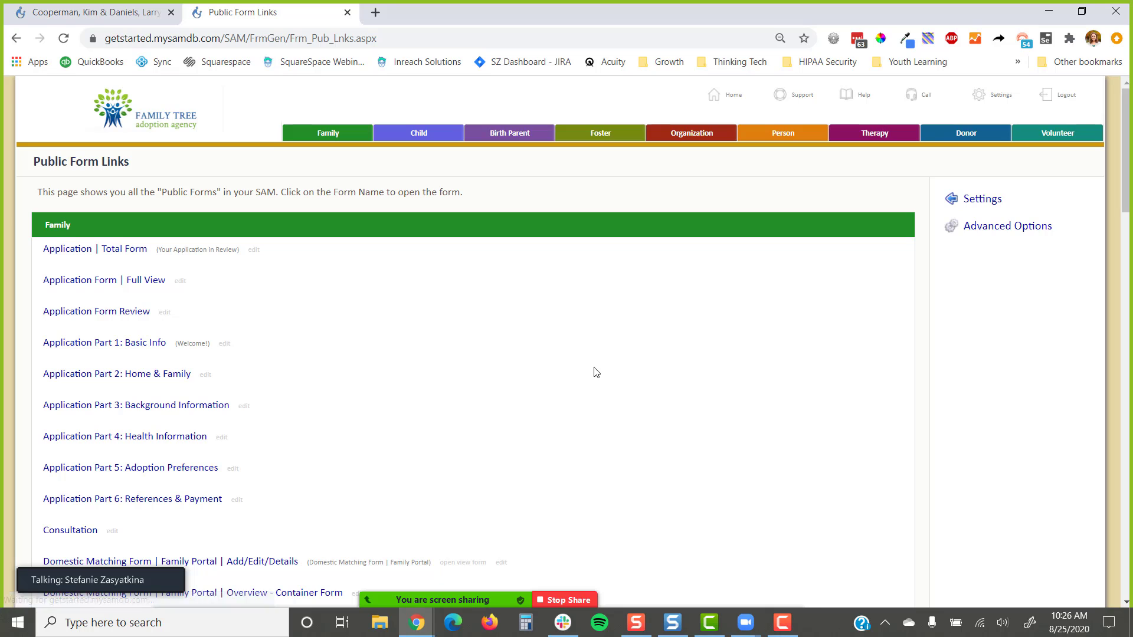
pyautogui.scroll(-2, 574, 347)
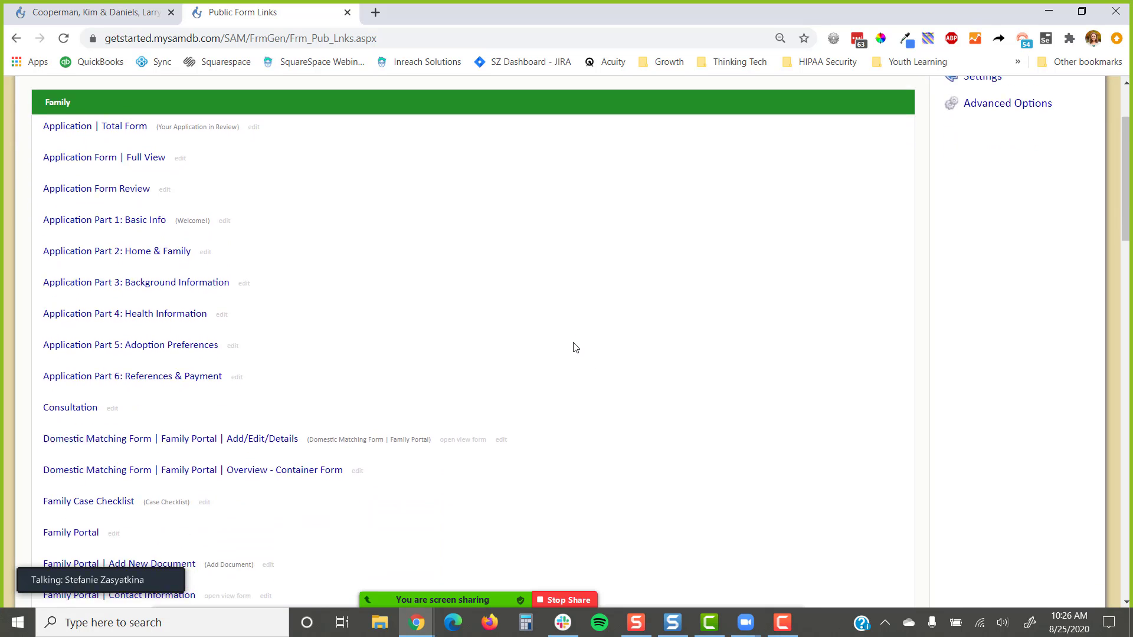
pyautogui.scroll(-3, 576, 347)
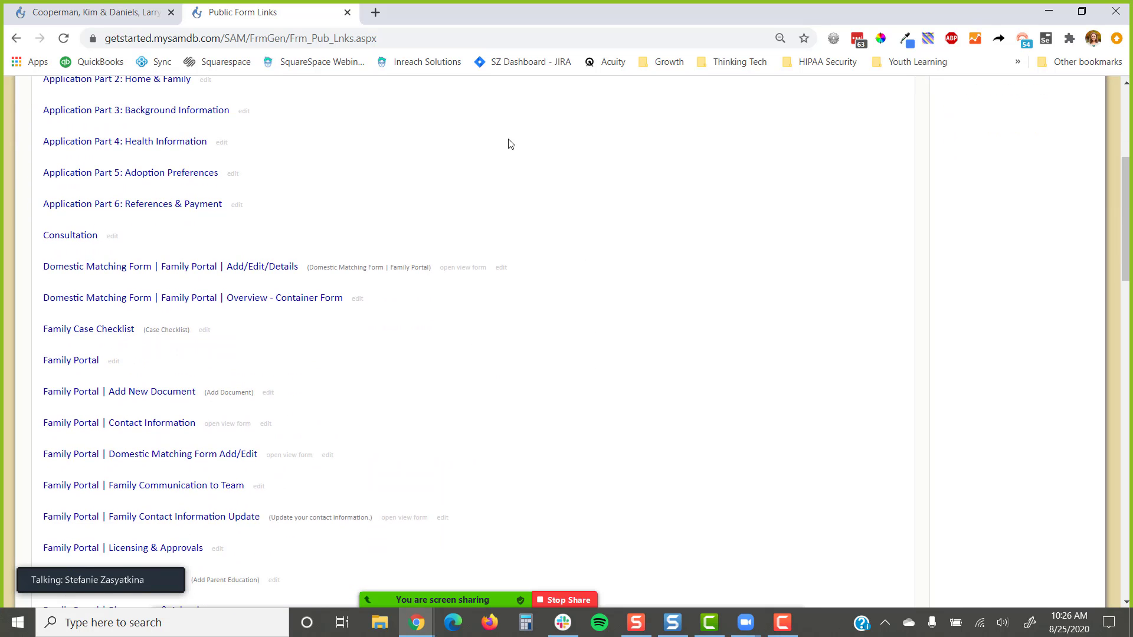
pyautogui.click(67, 362)
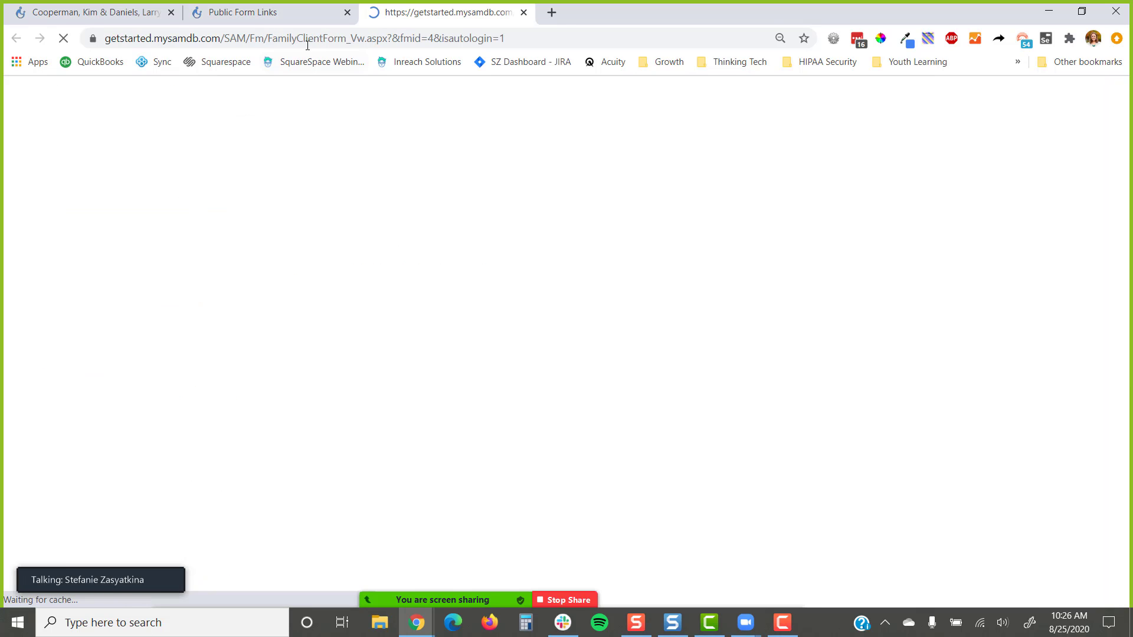
# - Review the Family Portal home page, then the Licensing Education & Training list under Home Study & Approvals
pyautogui.scroll(-4, 346, 256)
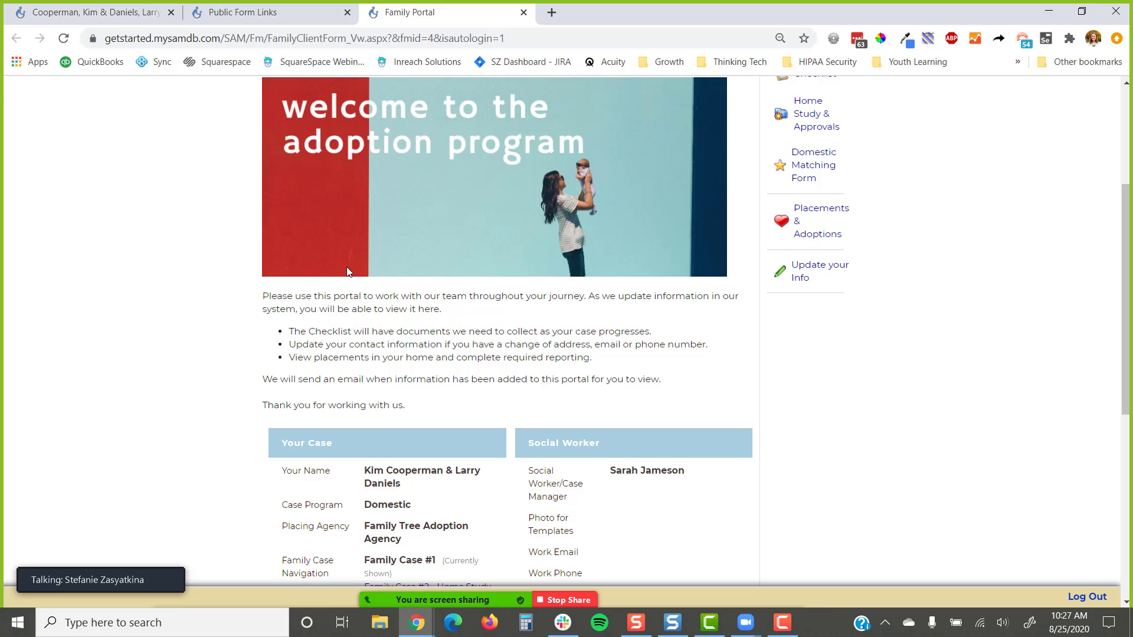
pyautogui.scroll(4, 346, 267)
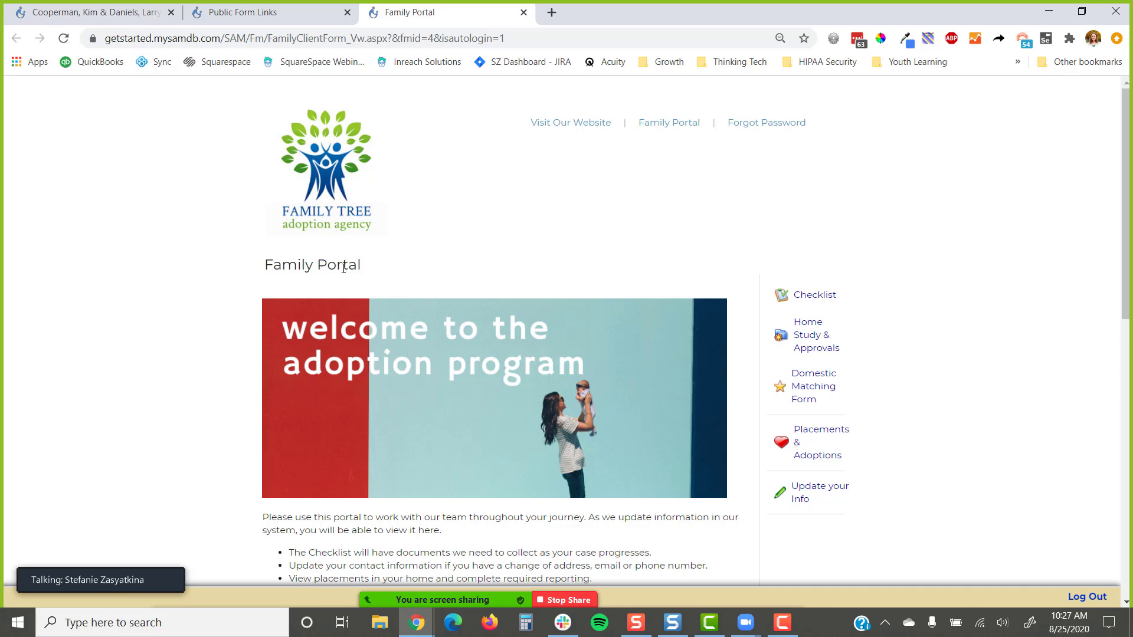
pyautogui.scroll(-4, 352, 273)
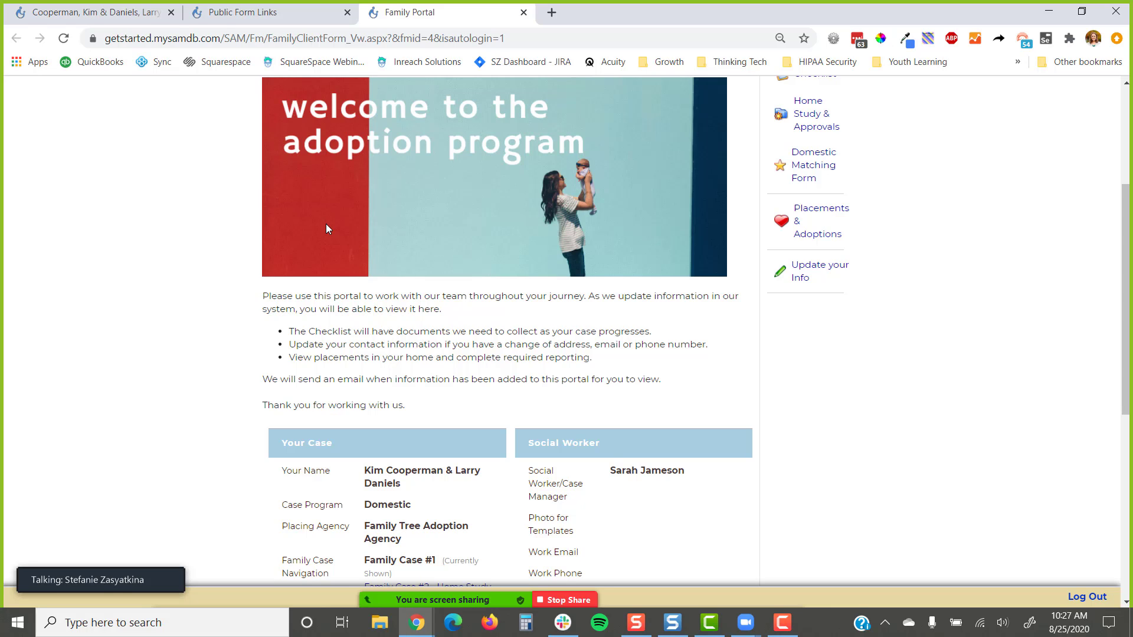
pyautogui.scroll(-3, 327, 226)
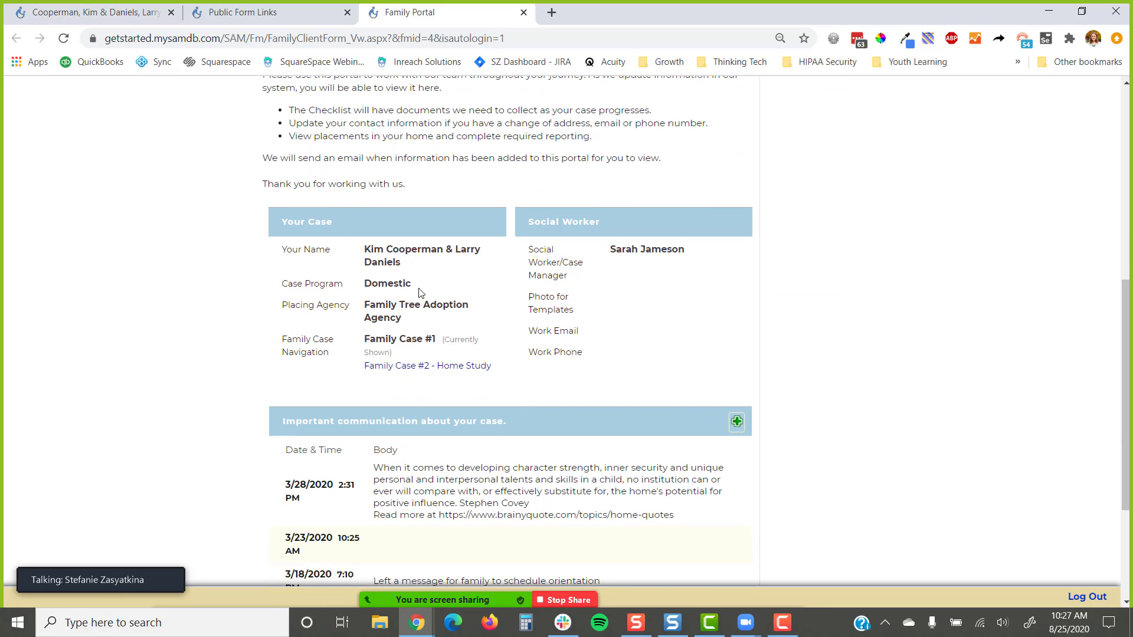
pyautogui.scroll(5, 435, 353)
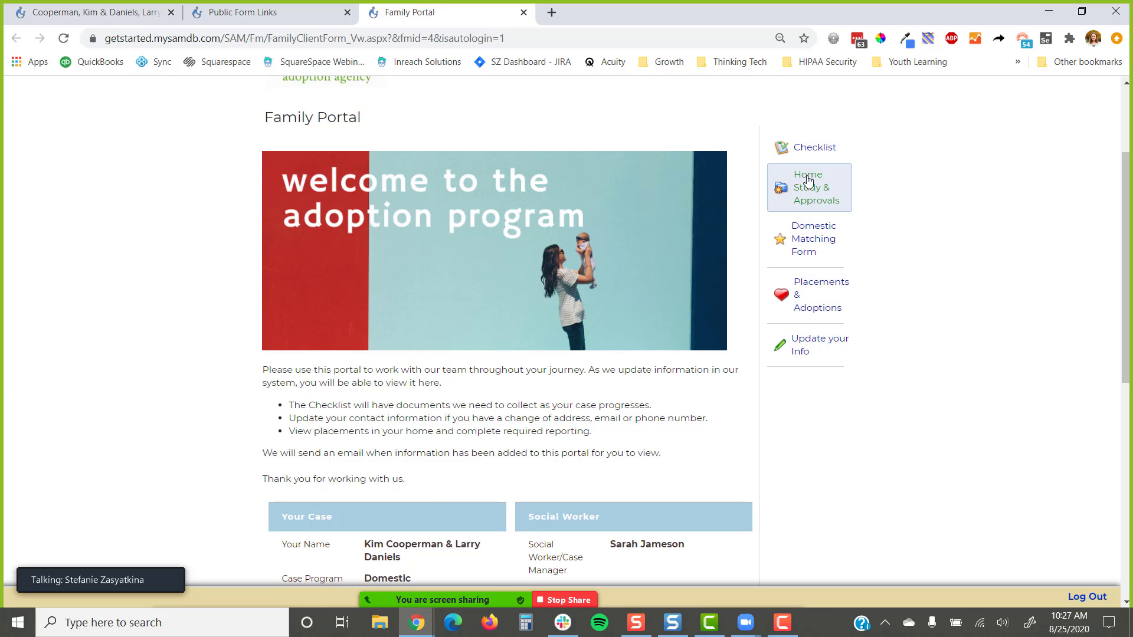
pyautogui.click(804, 209)
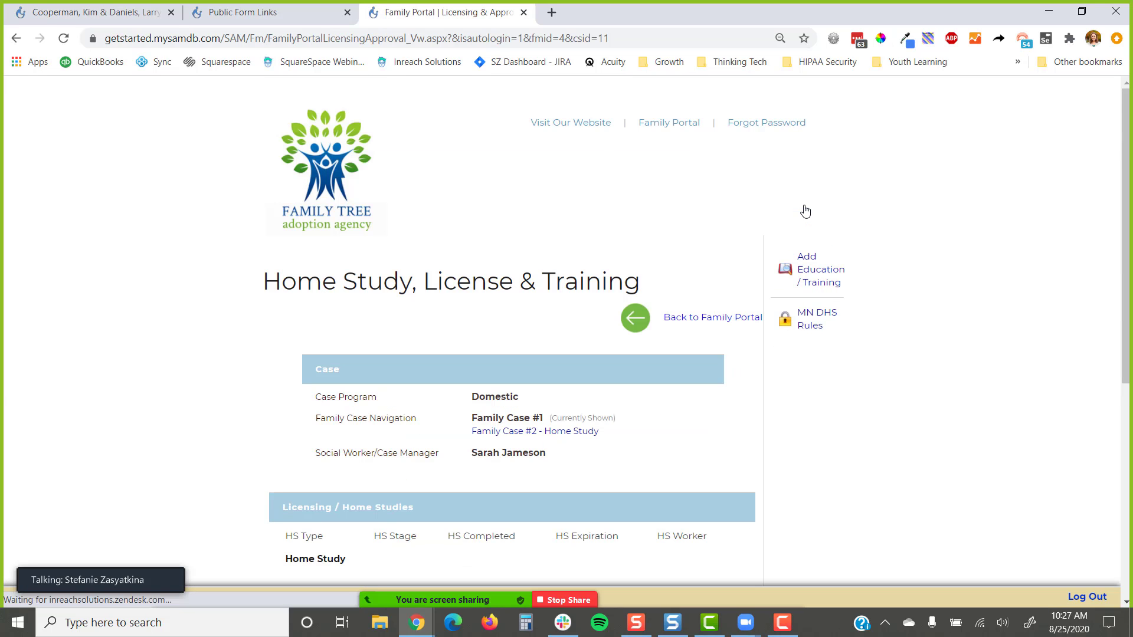
pyautogui.scroll(-5, 805, 211)
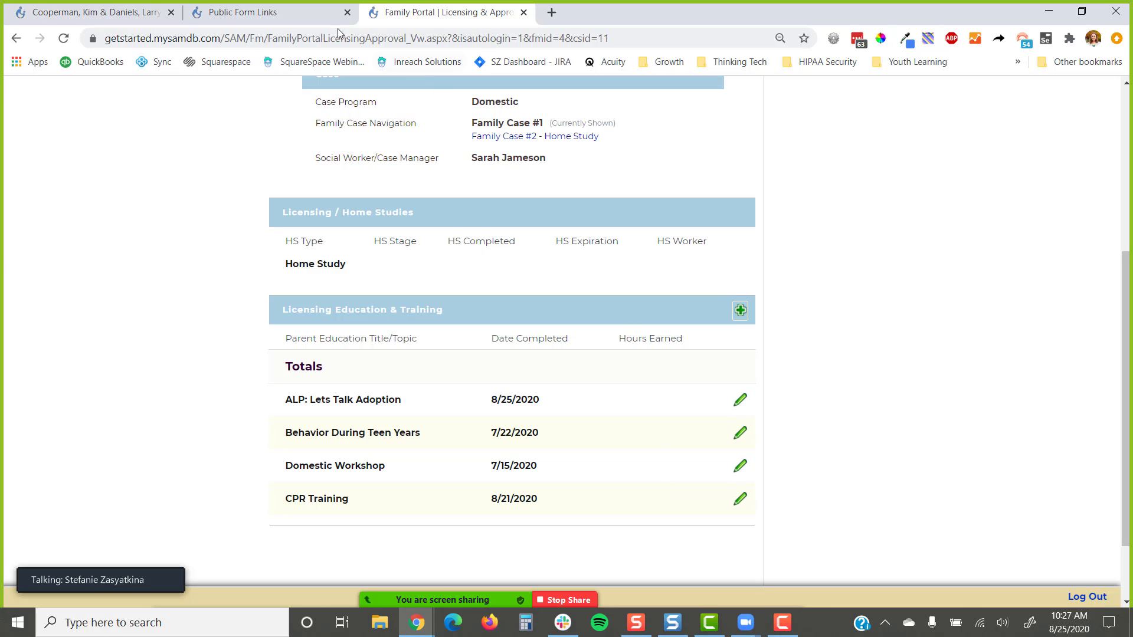
# - Return to the public form links and open the Family Portal form for editing in the Form Customizer
pyautogui.click(317, 14)
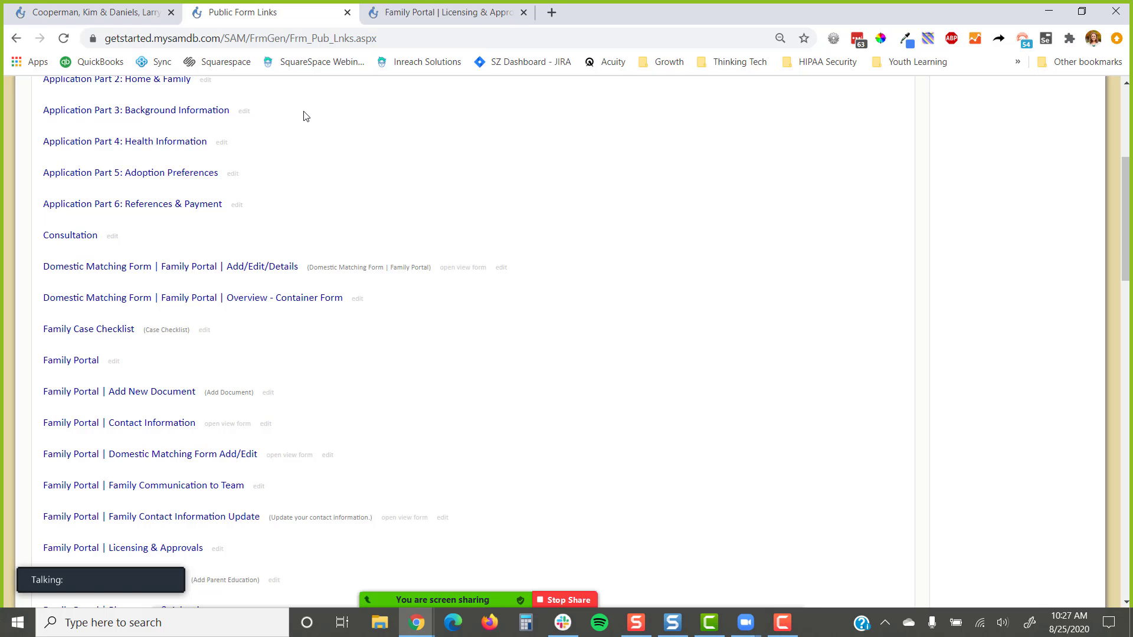
pyautogui.scroll(-2, 305, 118)
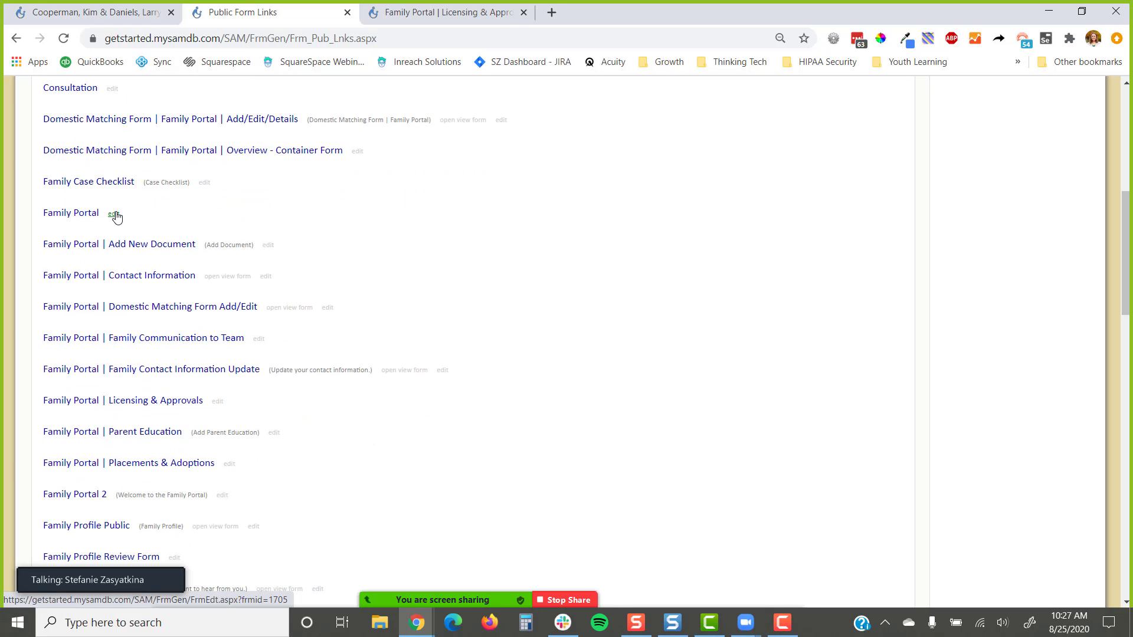
pyautogui.click(113, 214)
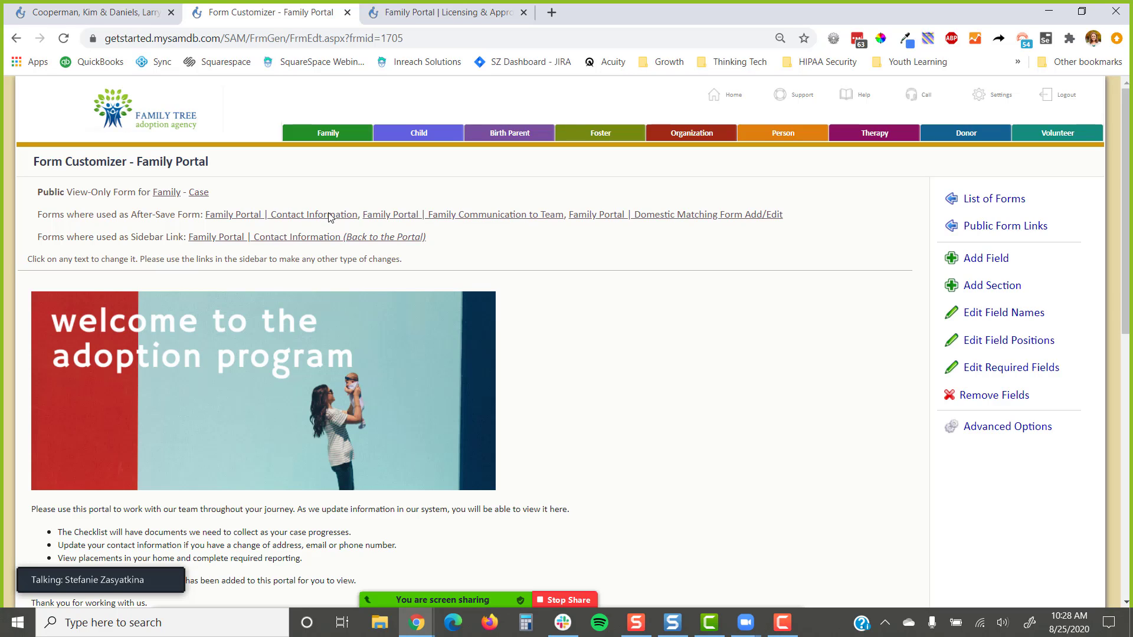
# - Start adding a sub-form to the Family Portal form and check the list of available sub-forms
pyautogui.scroll(-3, 496, 273)
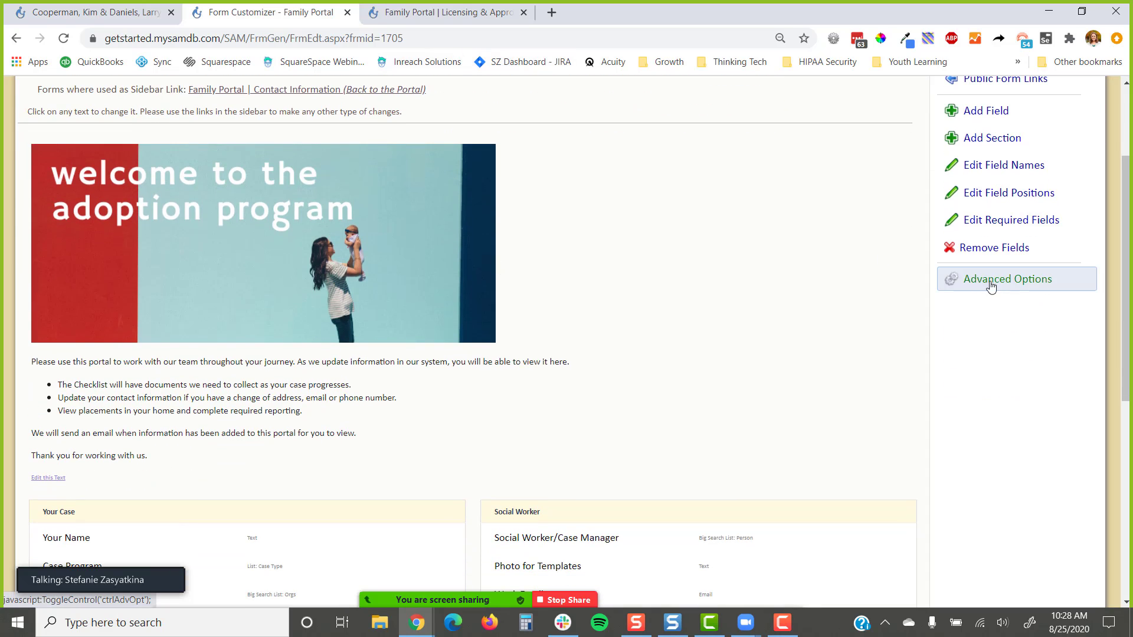
pyautogui.click(990, 286)
pyautogui.scroll(-5, 991, 292)
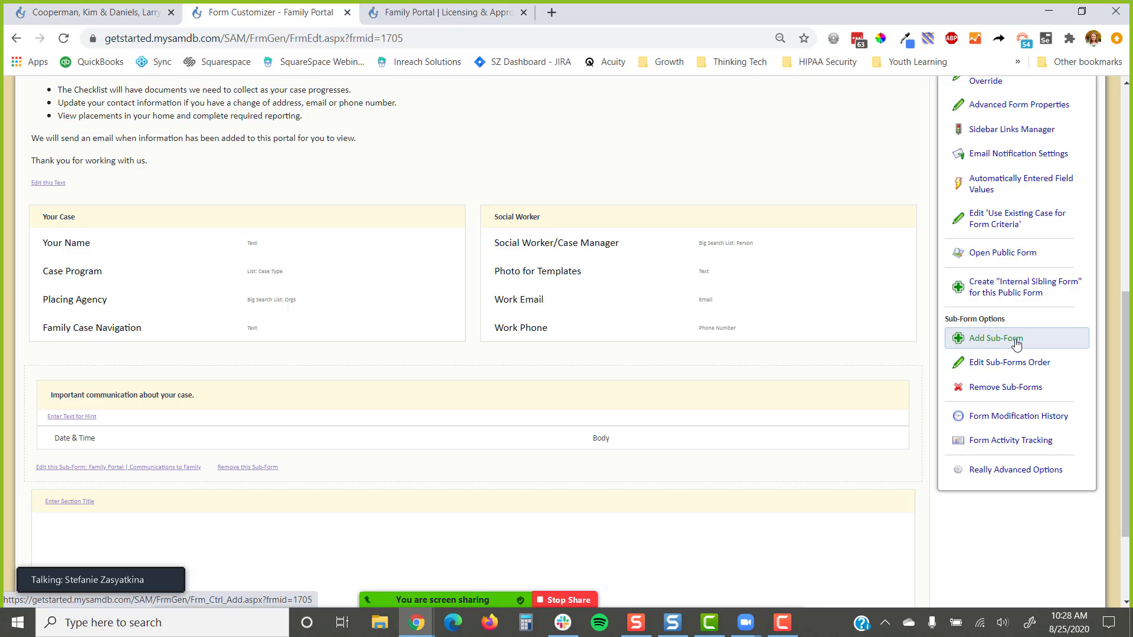
pyautogui.click(1016, 344)
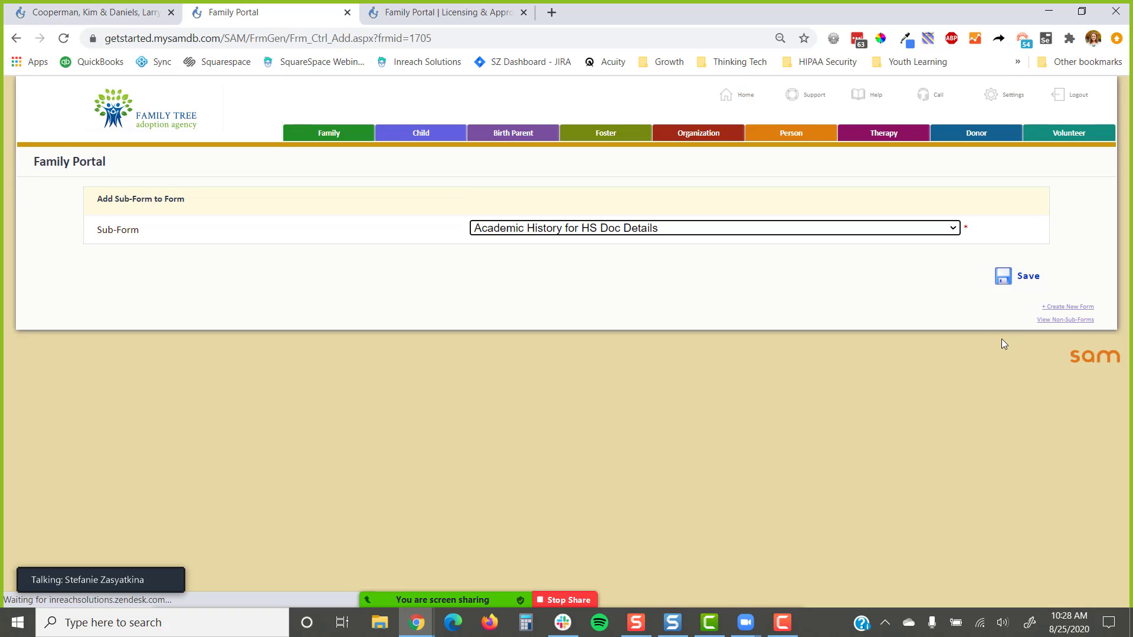
pyautogui.click(950, 230)
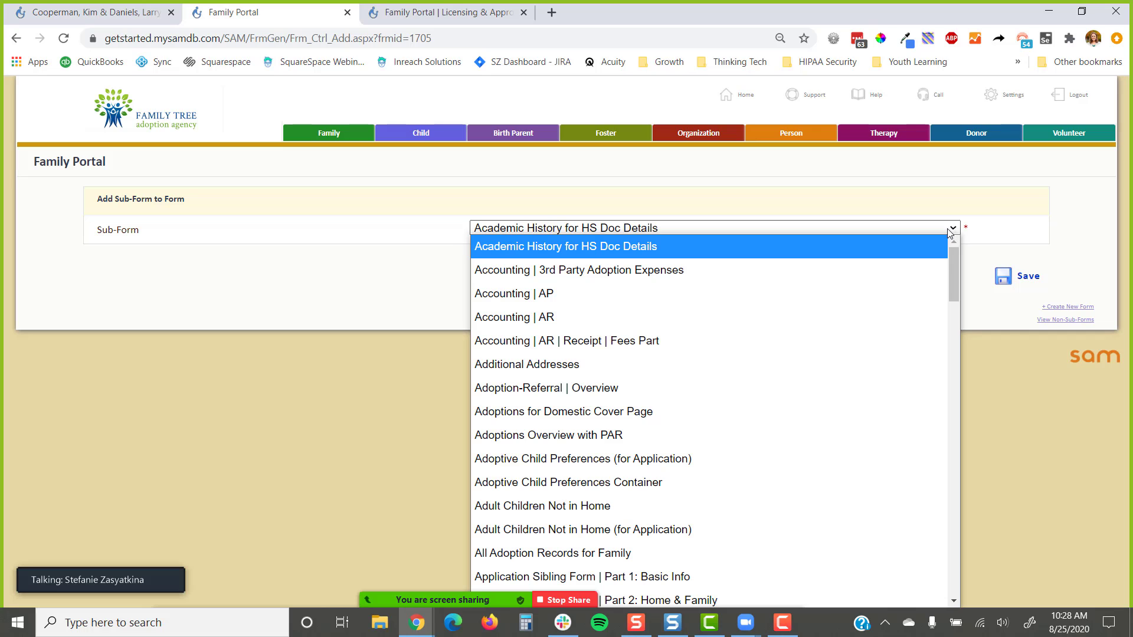
pyautogui.click(950, 230)
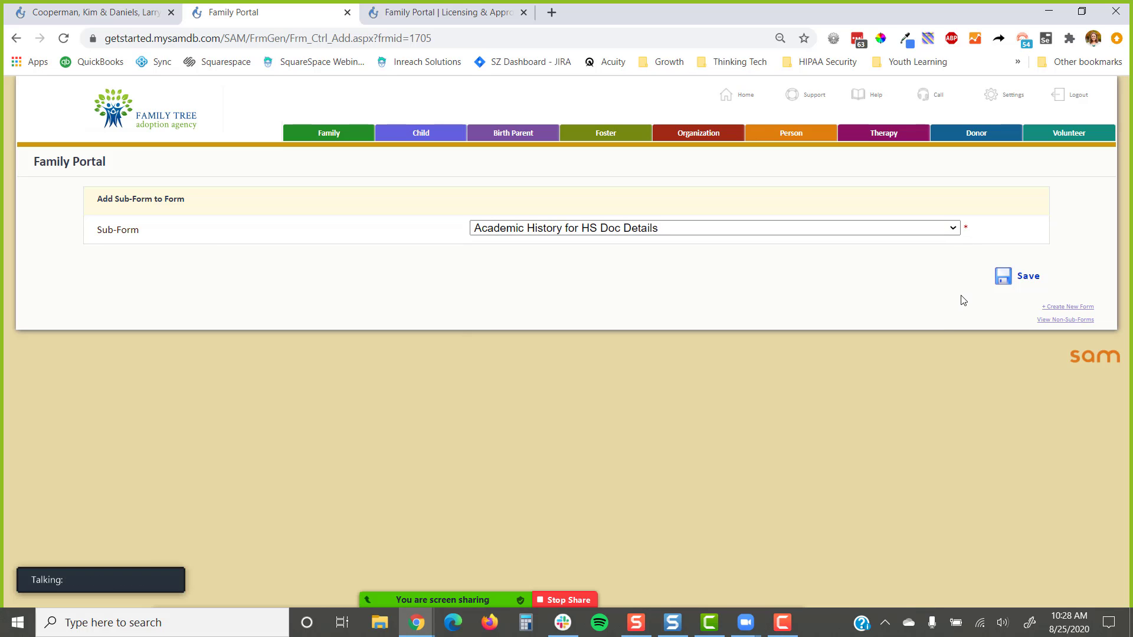
# - Create a new form for the Family Portal's sub-form, basing it on the Family's Parent Education table
pyautogui.scroll(5, 1070, 311)
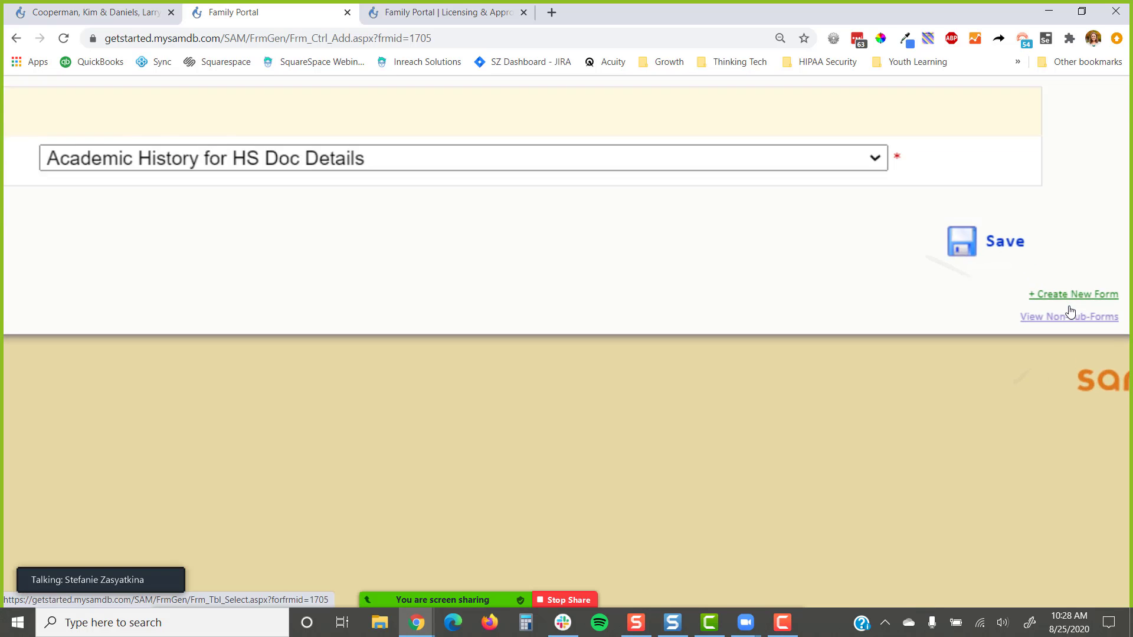
pyautogui.hscroll(2, 1071, 312)
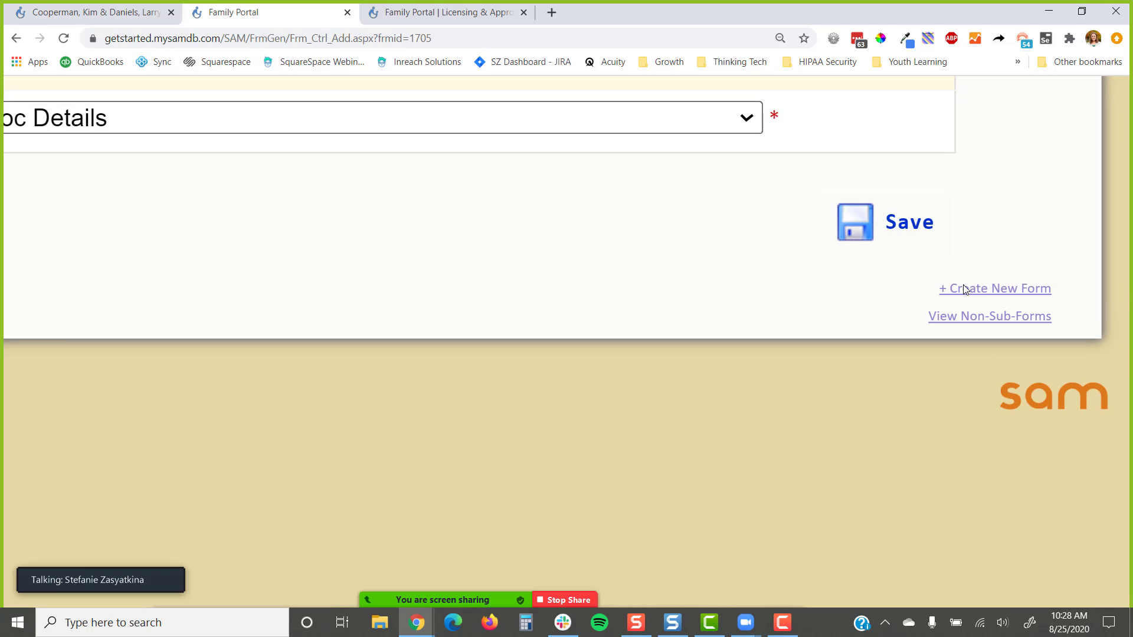
pyautogui.click(985, 290)
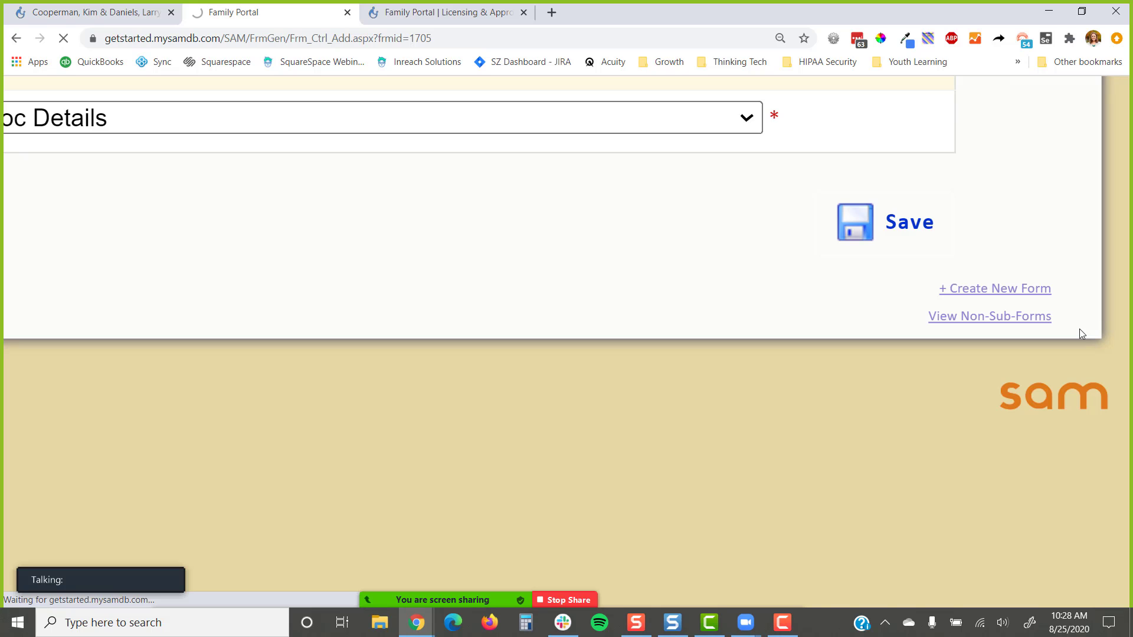
pyautogui.scroll(-5, 1079, 329)
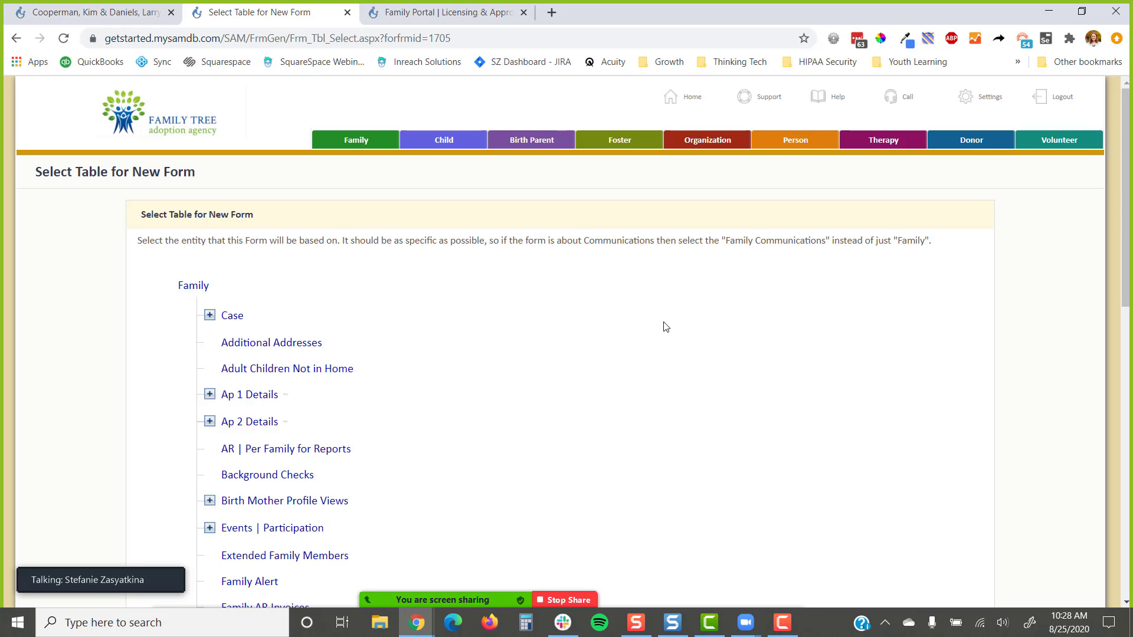
pyautogui.scroll(-1, 666, 327)
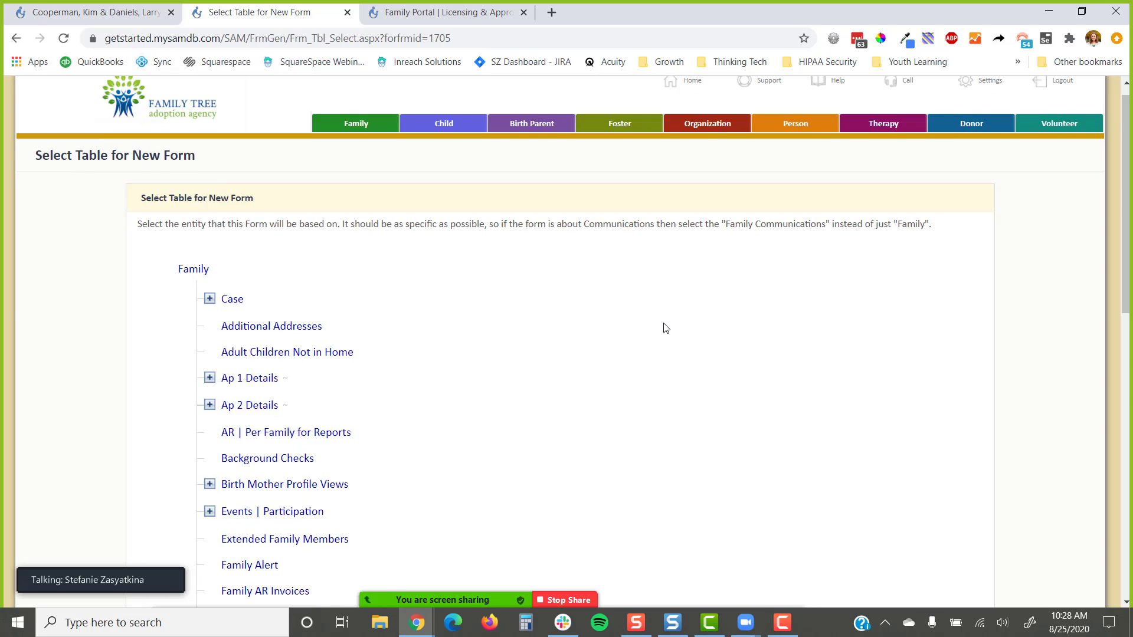
pyautogui.scroll(-3, 666, 328)
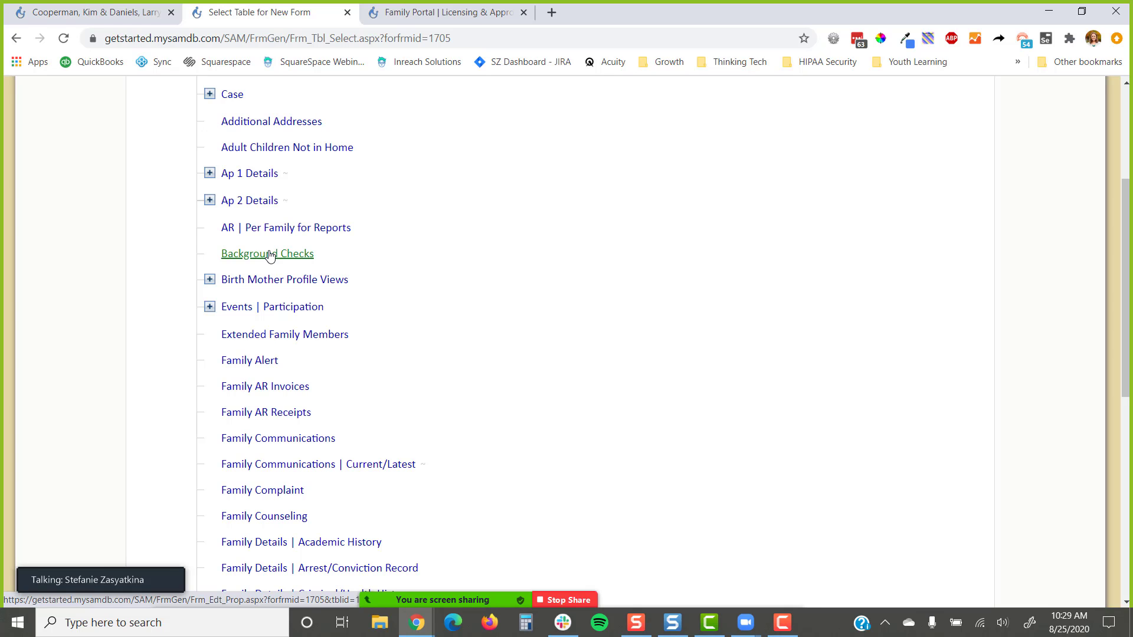
pyautogui.scroll(-6, 269, 255)
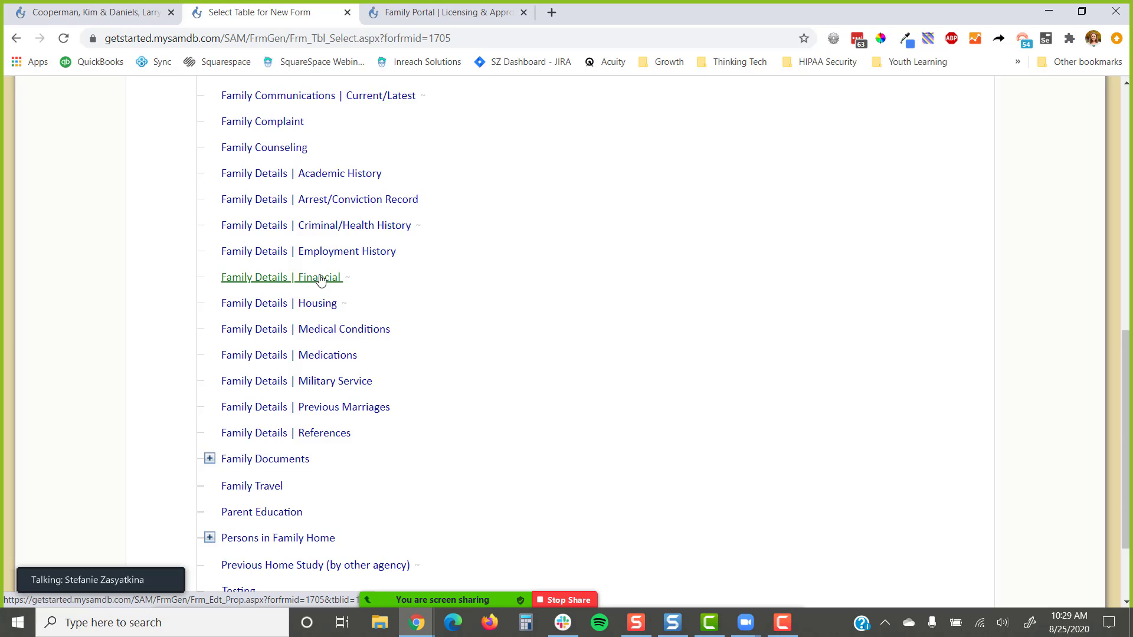
pyautogui.scroll(-2, 329, 278)
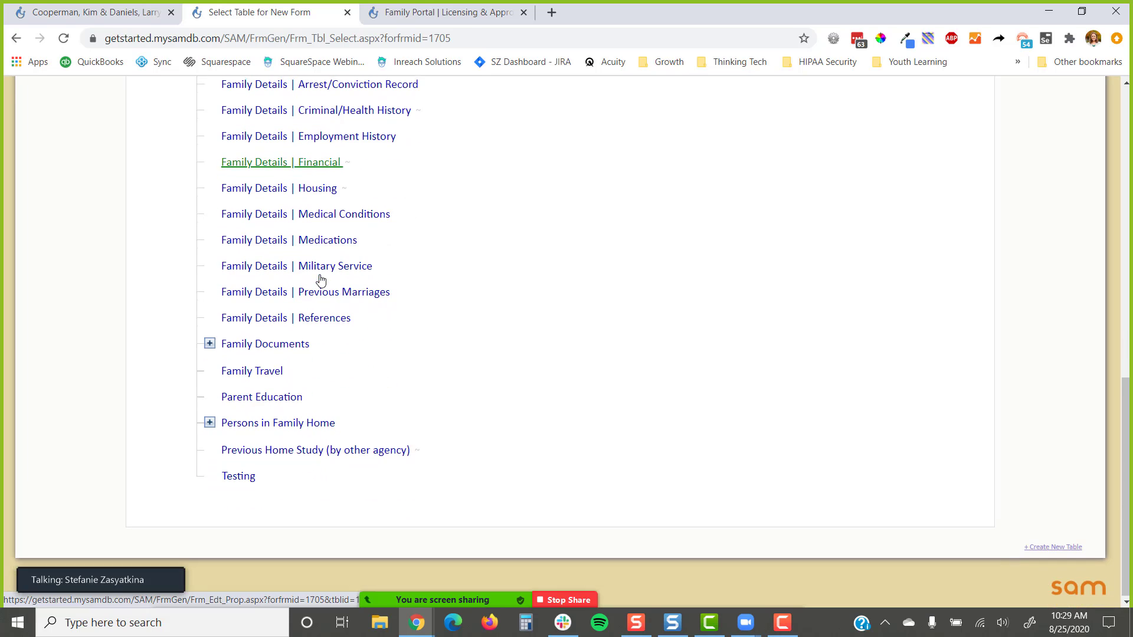
pyautogui.click(275, 400)
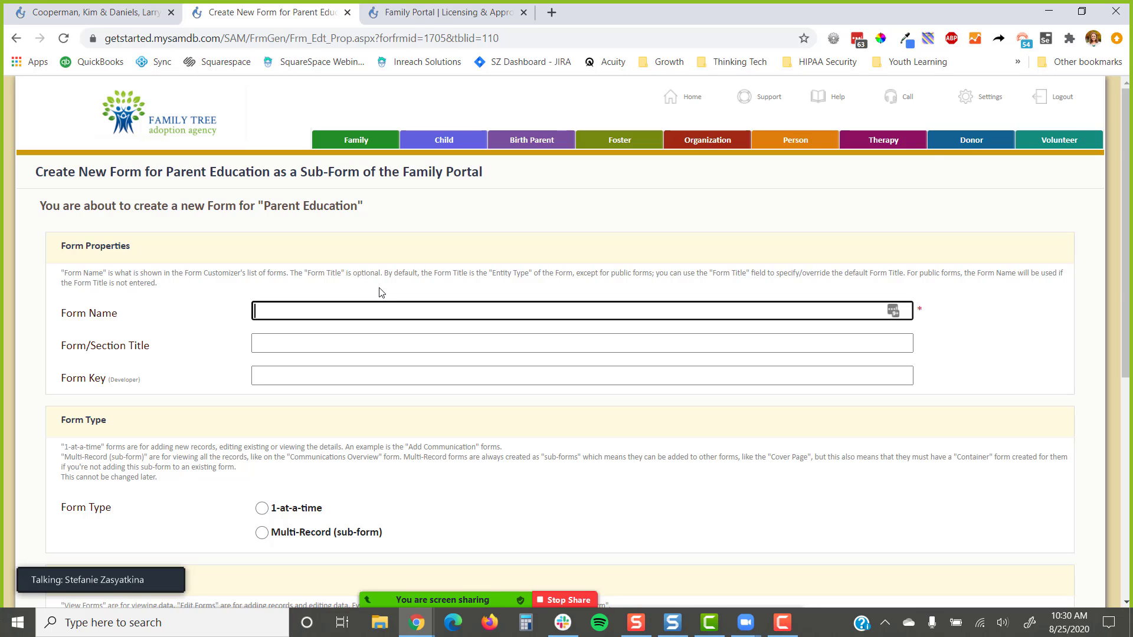
# - Name the new form "Family Portal | Parent Education for Landing Page"
pyautogui.write('Fami')
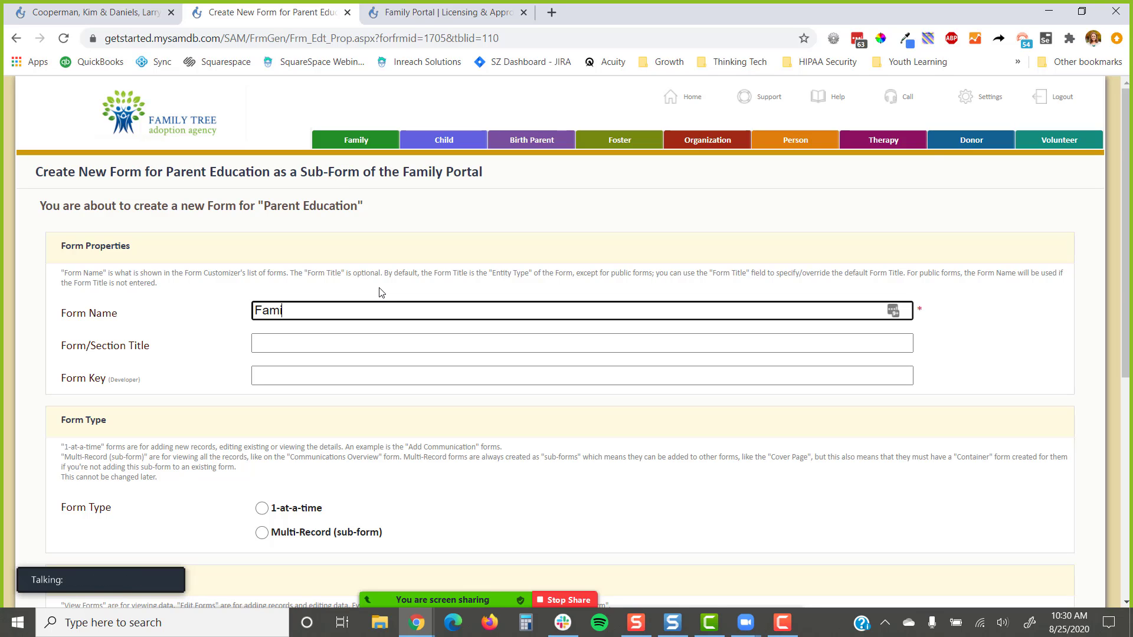
pyautogui.write('ly Portal ')
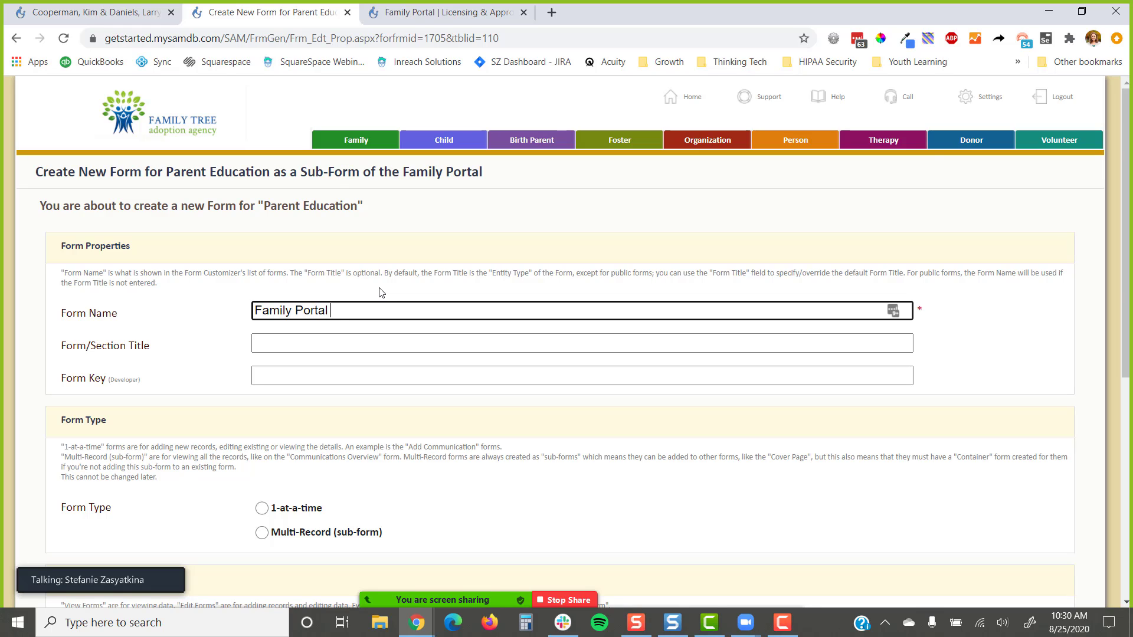
pyautogui.write('| Parent Education for Landing Pagg')
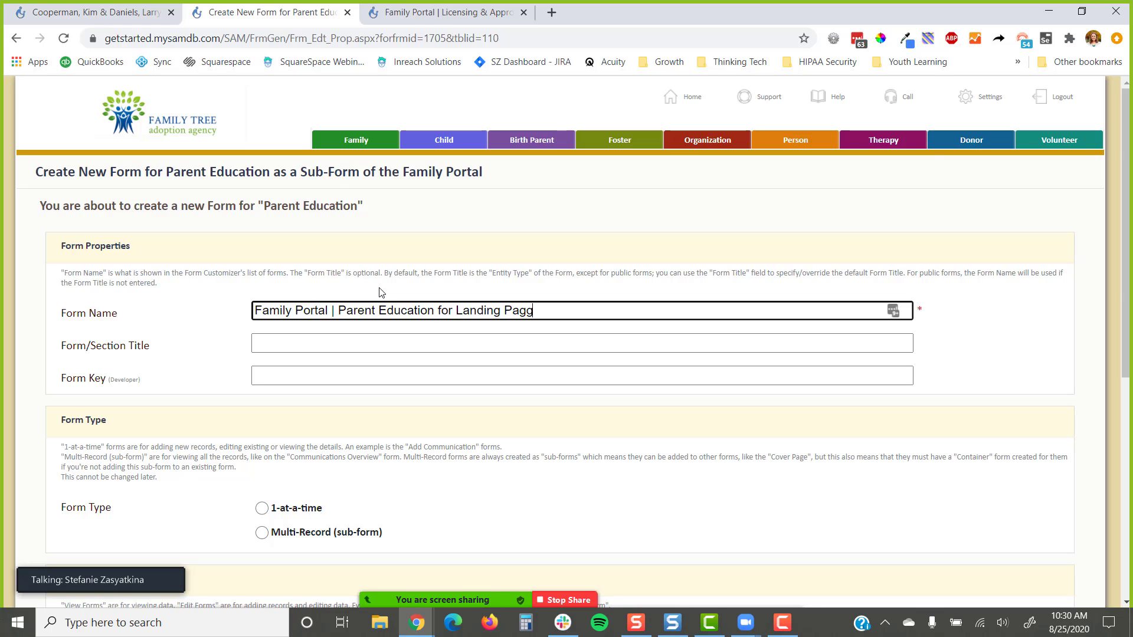
pyautogui.press('BackSpace')
pyautogui.write('e')
# - Set the form's section title to "Parent Education Requirements for your program"
pyautogui.moveTo(435, 309); pyautogui.dragTo(338, 313)
pyautogui.hotkey('ctrl', 'c')
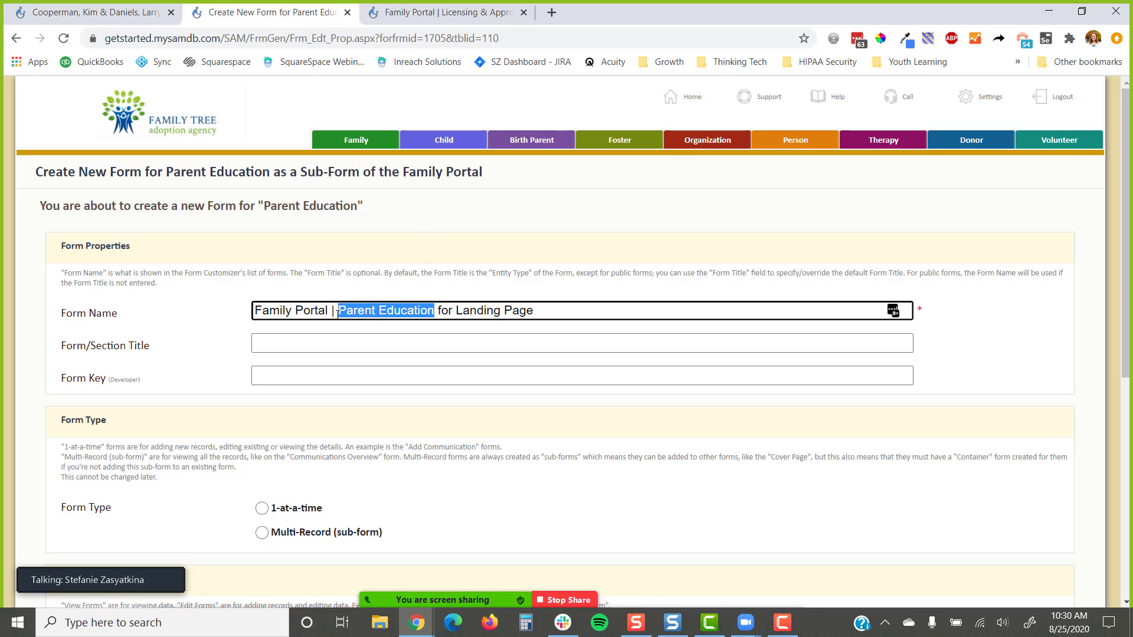
pyautogui.click(356, 344)
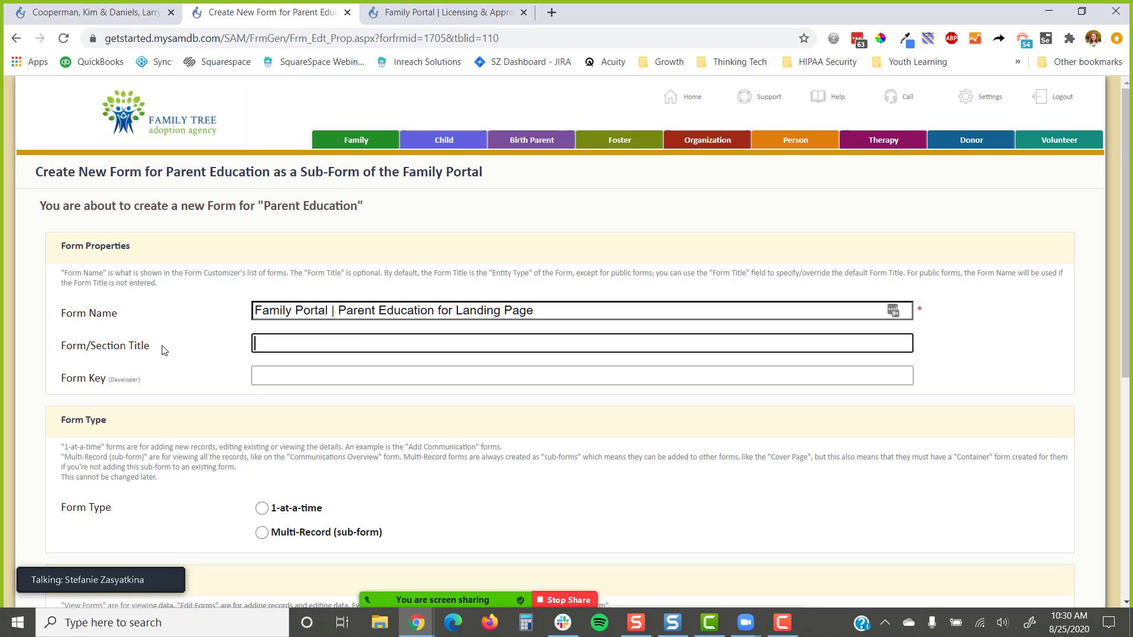
pyautogui.moveTo(167, 350); pyautogui.dragTo(52, 352)
pyautogui.click(290, 345)
pyautogui.hotkey('ctrl', 'v')
pyautogui.write('Req')
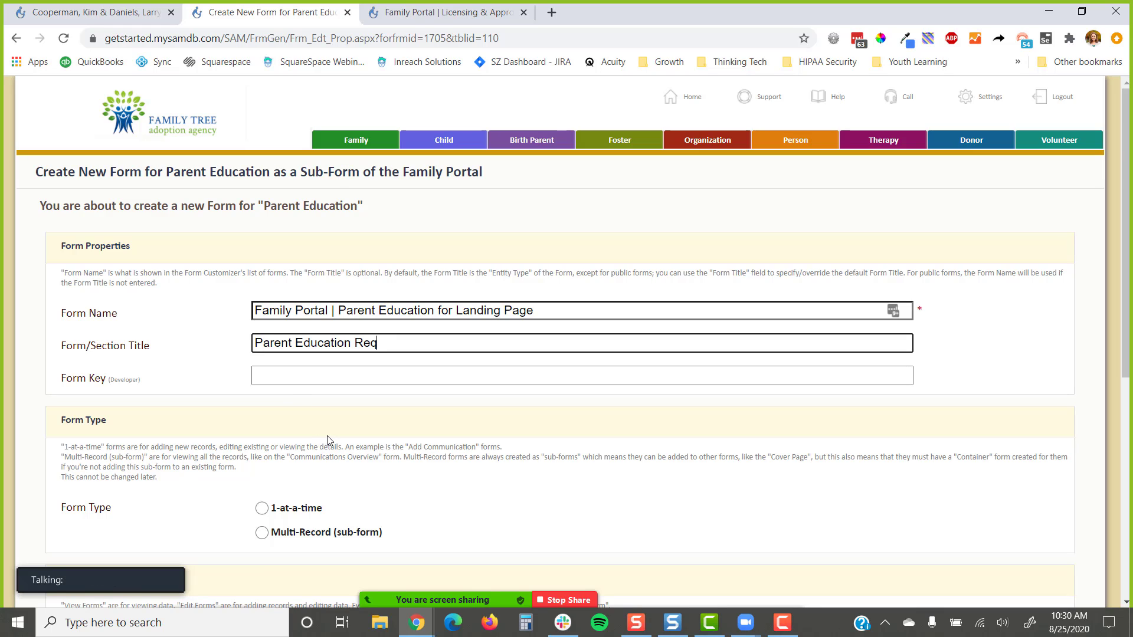
pyautogui.write('uirements ')
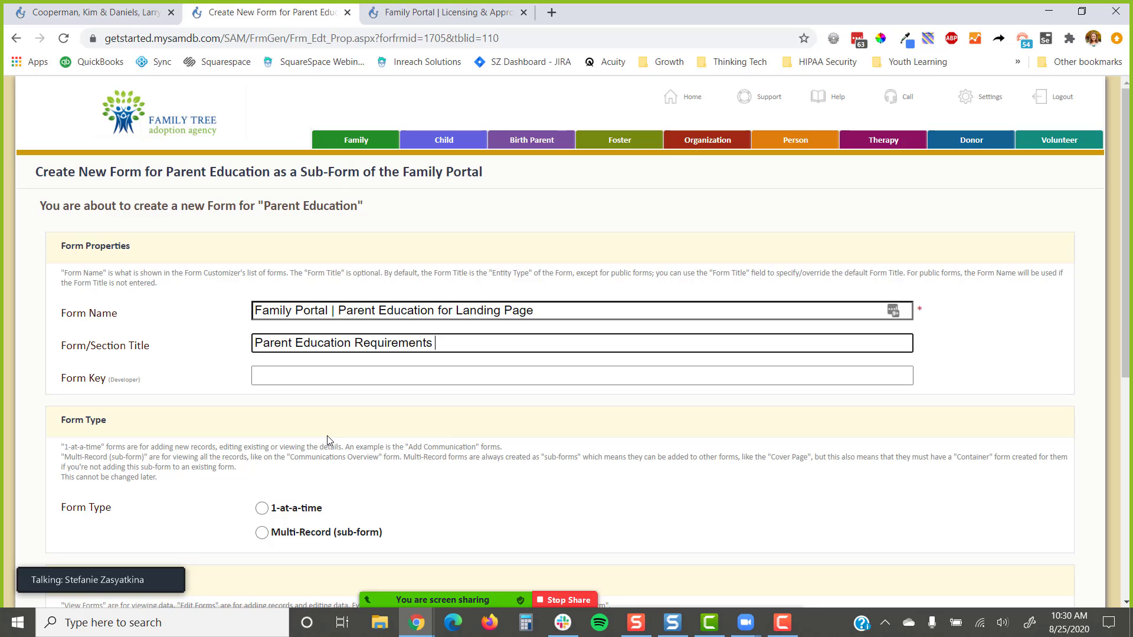
pyautogui.write('for your program')
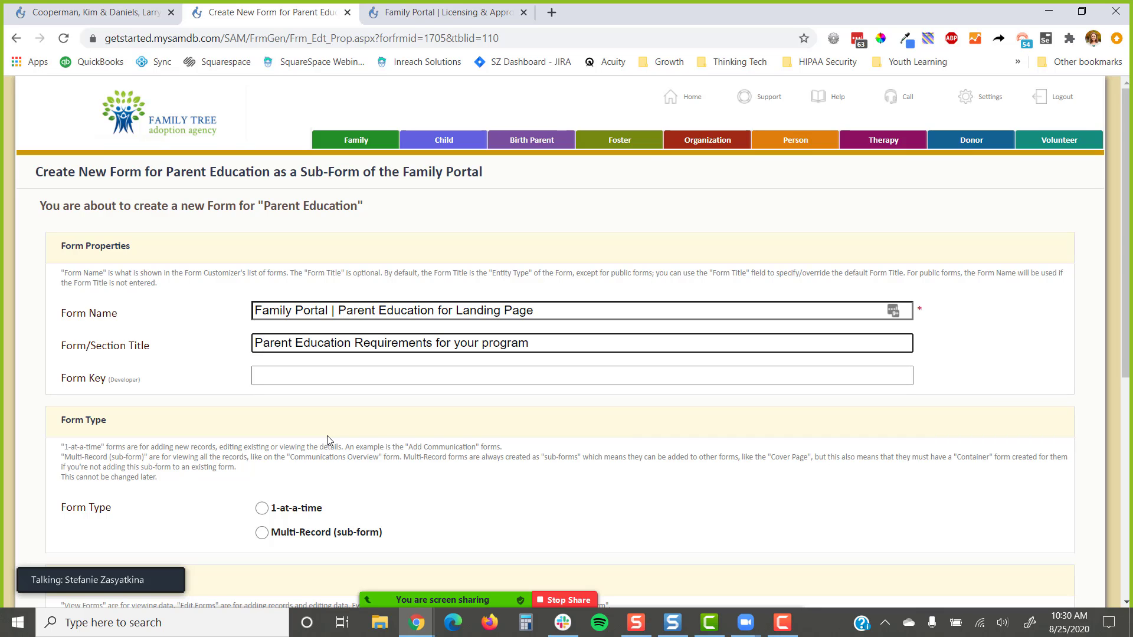
# - Make it a Multi-Record (sub-form) View Form with a Single Row (per record) layout and save it
pyautogui.scroll(-3, 469, 375)
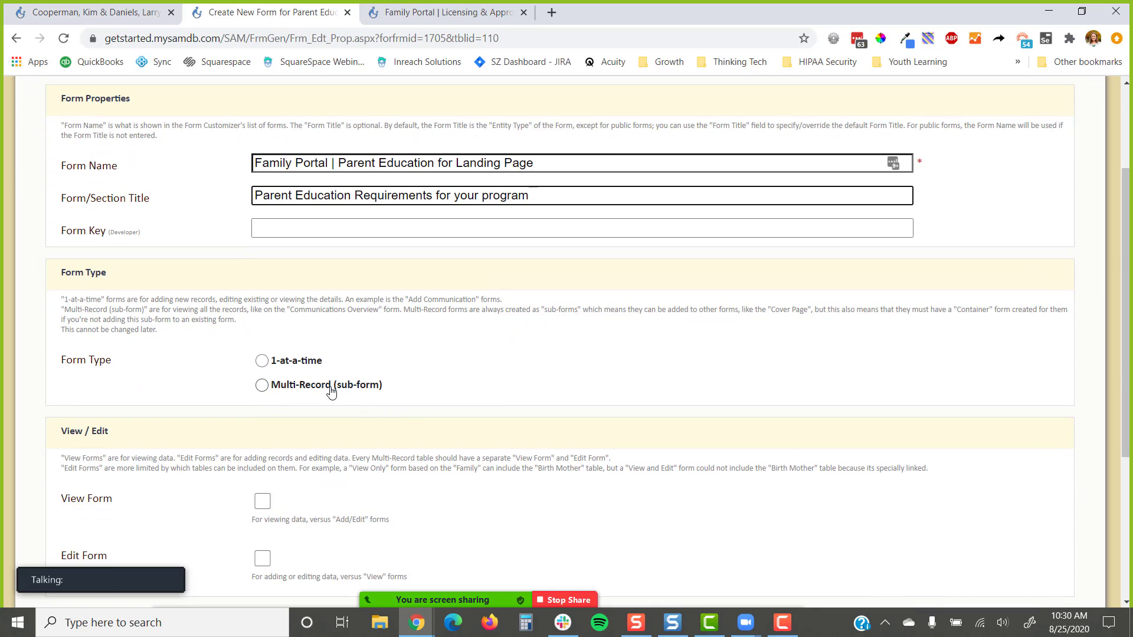
pyautogui.click(331, 391)
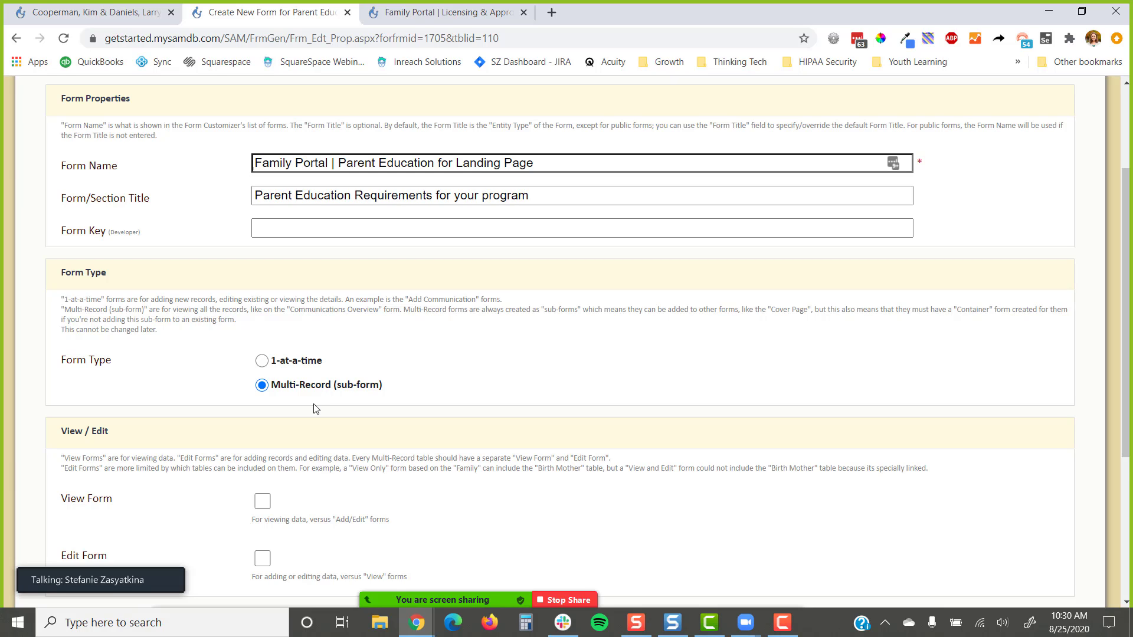
pyautogui.scroll(-1, 316, 409)
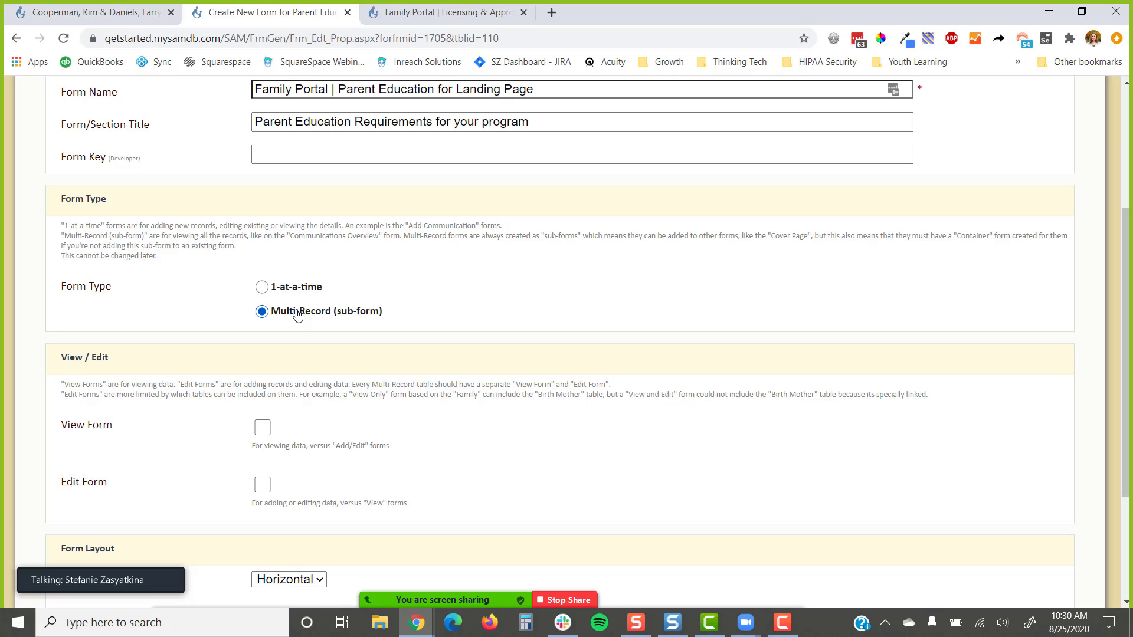
pyautogui.scroll(-2, 298, 315)
pyautogui.click(263, 279)
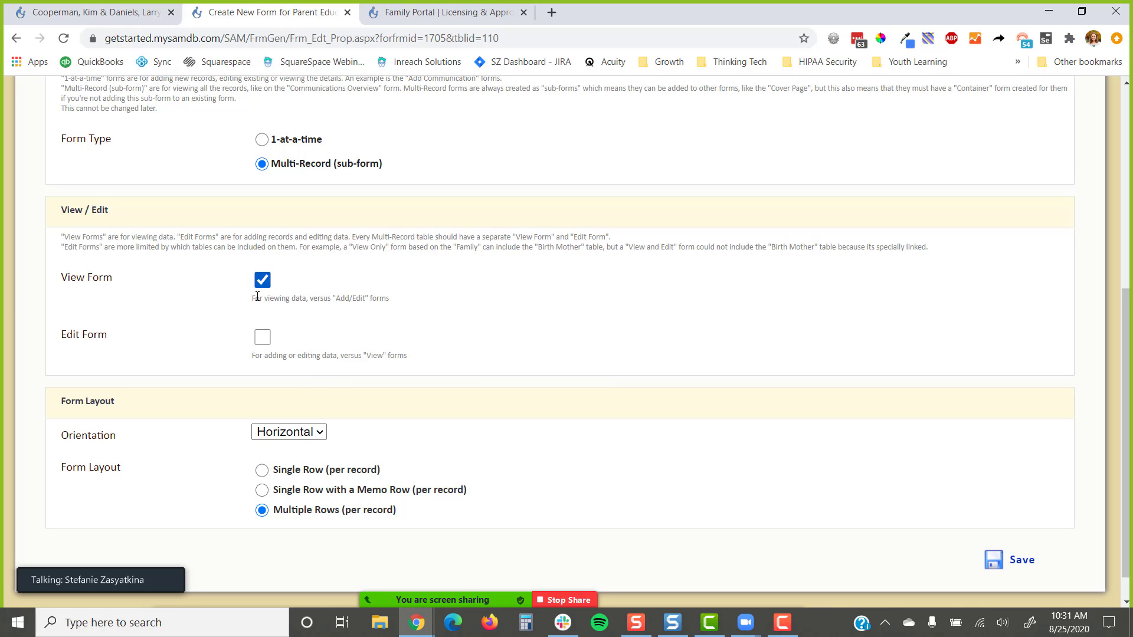
pyautogui.click(261, 471)
pyautogui.scroll(-1, 462, 496)
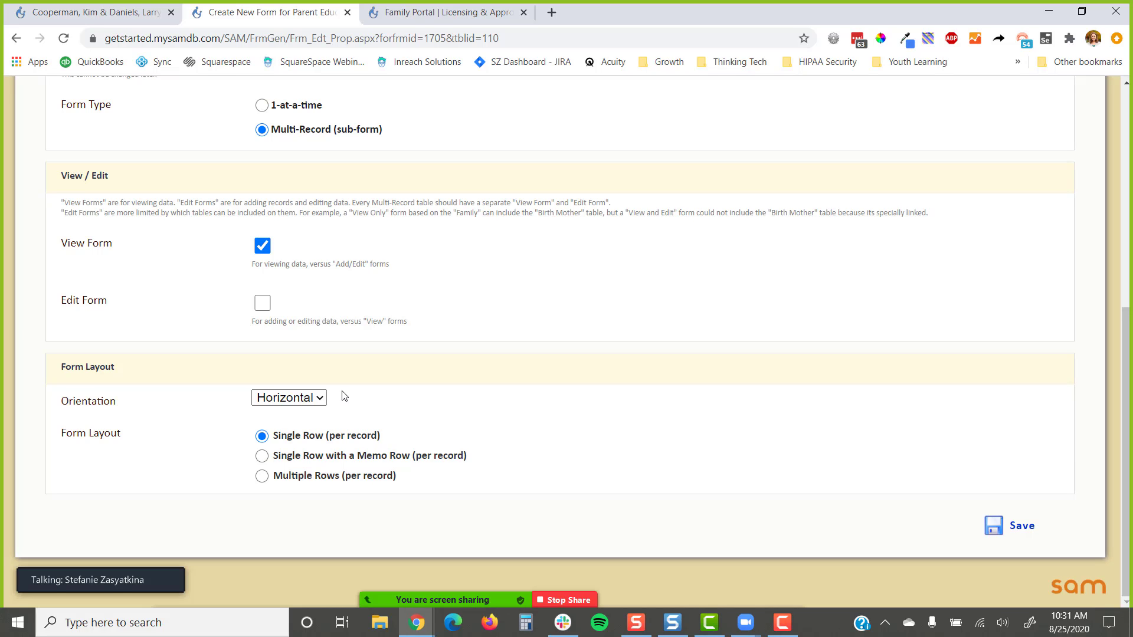
pyautogui.click(996, 526)
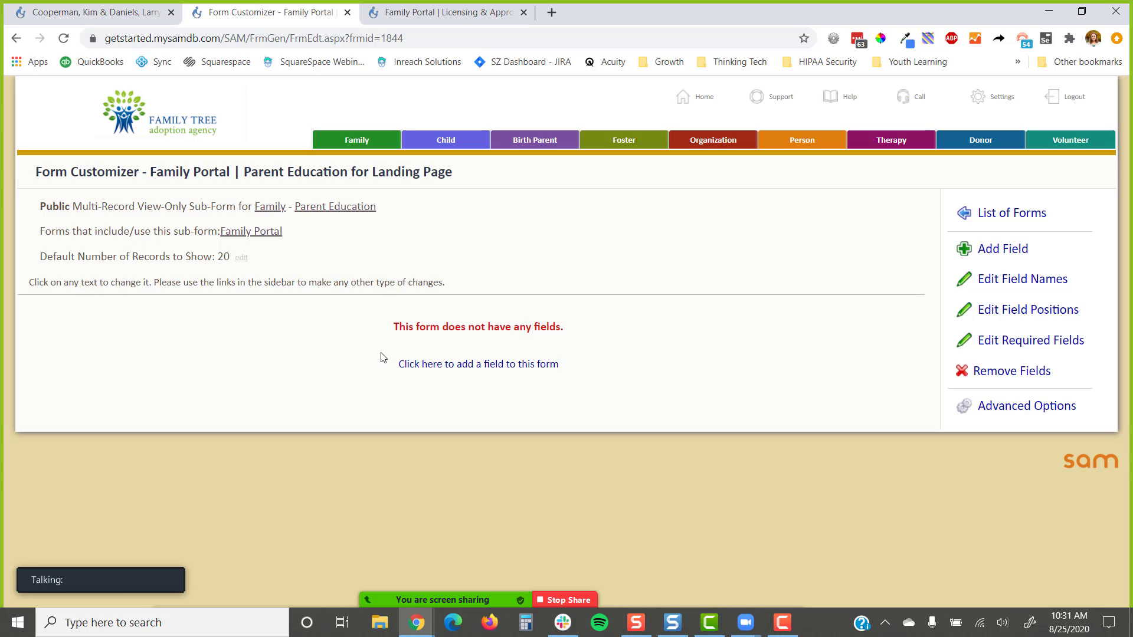
# - Return from the family's checklist to its cover page and open the Home Study Overview
pyautogui.click(95, 12)
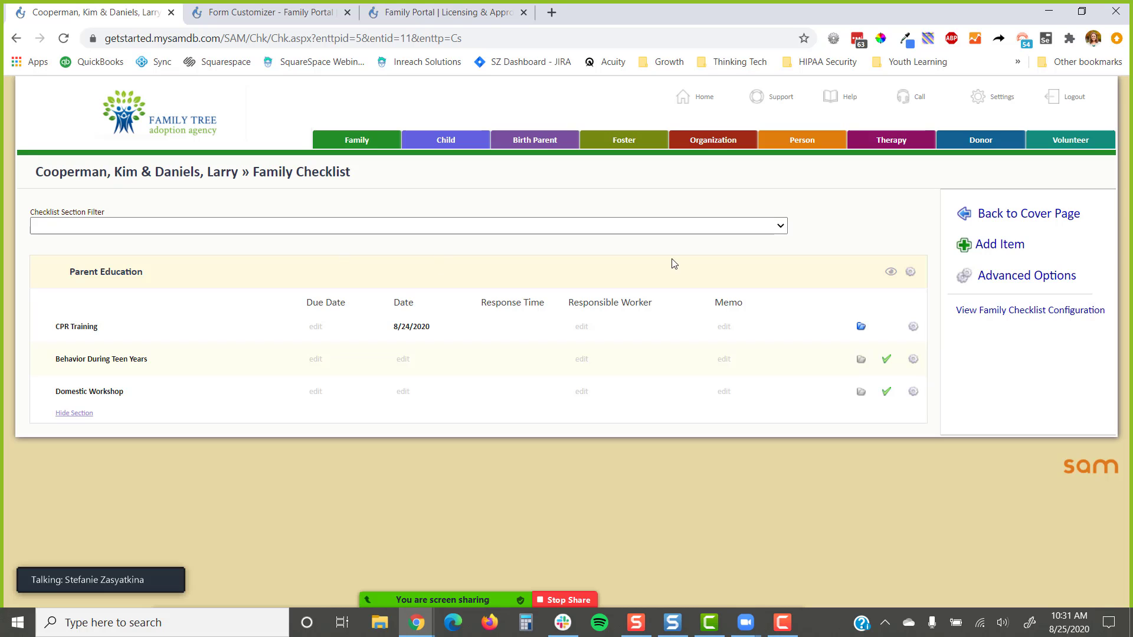
pyautogui.click(1026, 212)
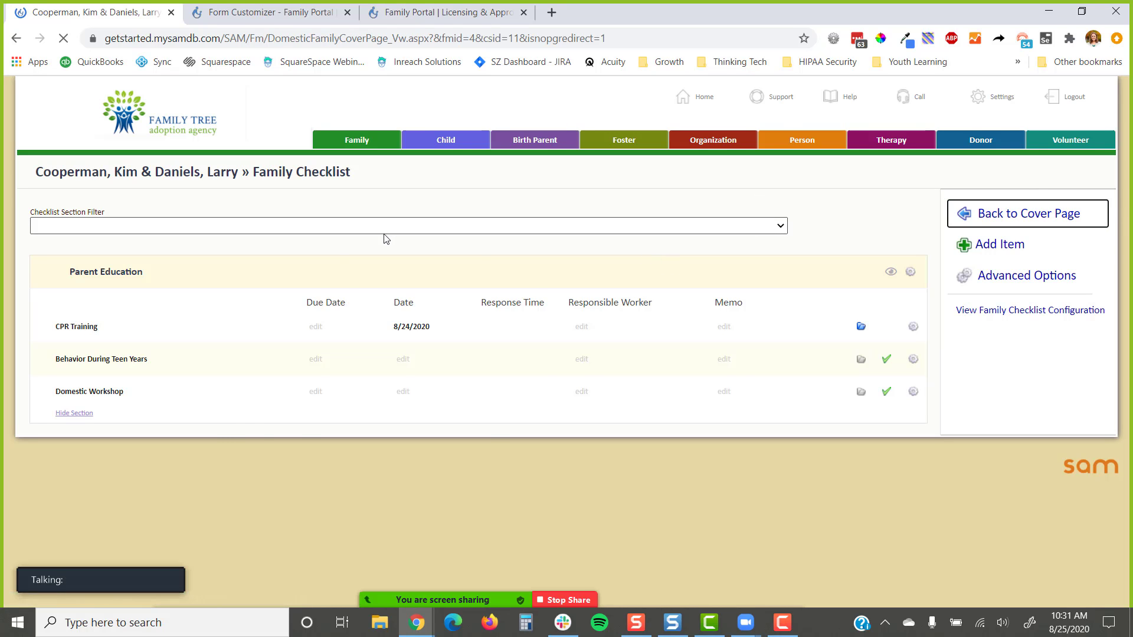
pyautogui.scroll(-2, 512, 293)
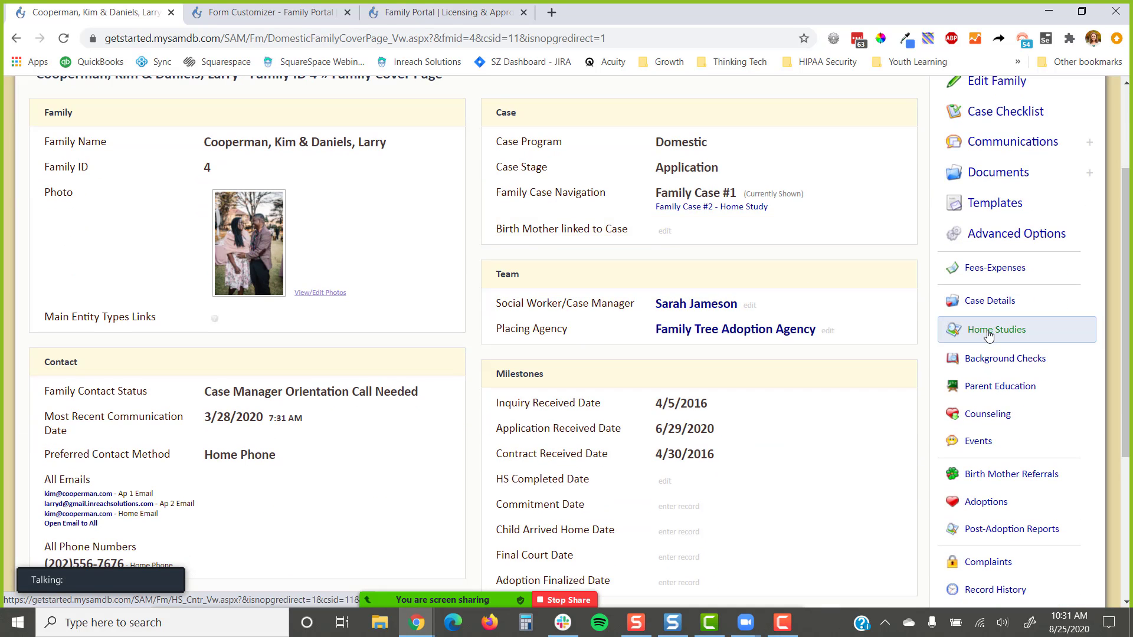
pyautogui.scroll(-2, 308, 288)
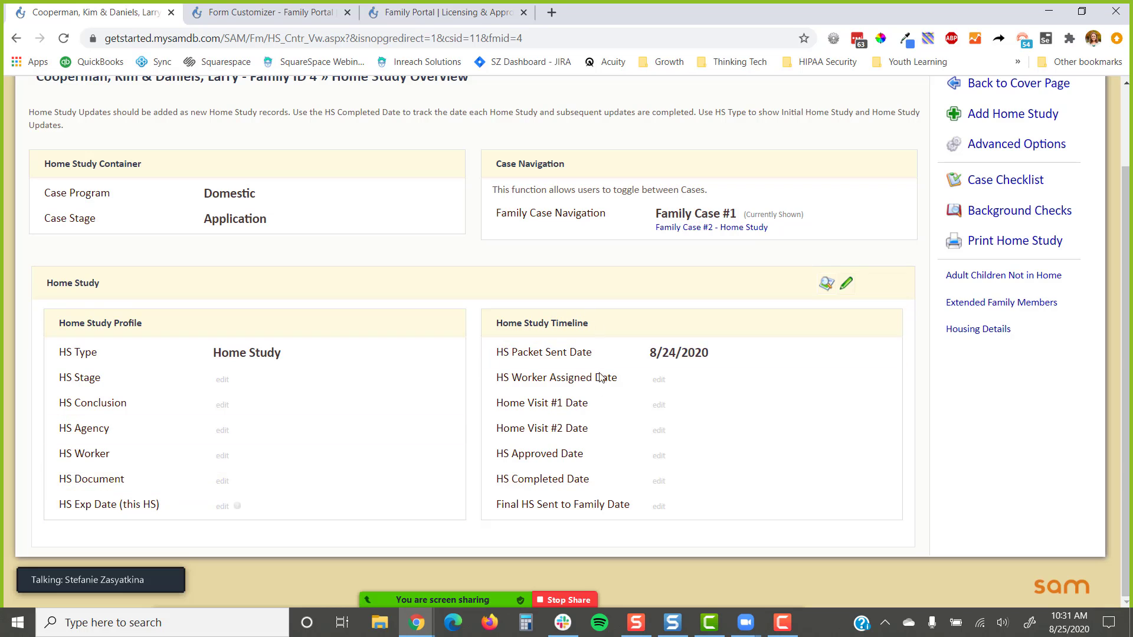
# - Add a home study of type Updated Home Study with Home Visit #1 Date 8/25/2020 and save it
pyautogui.click(1006, 114)
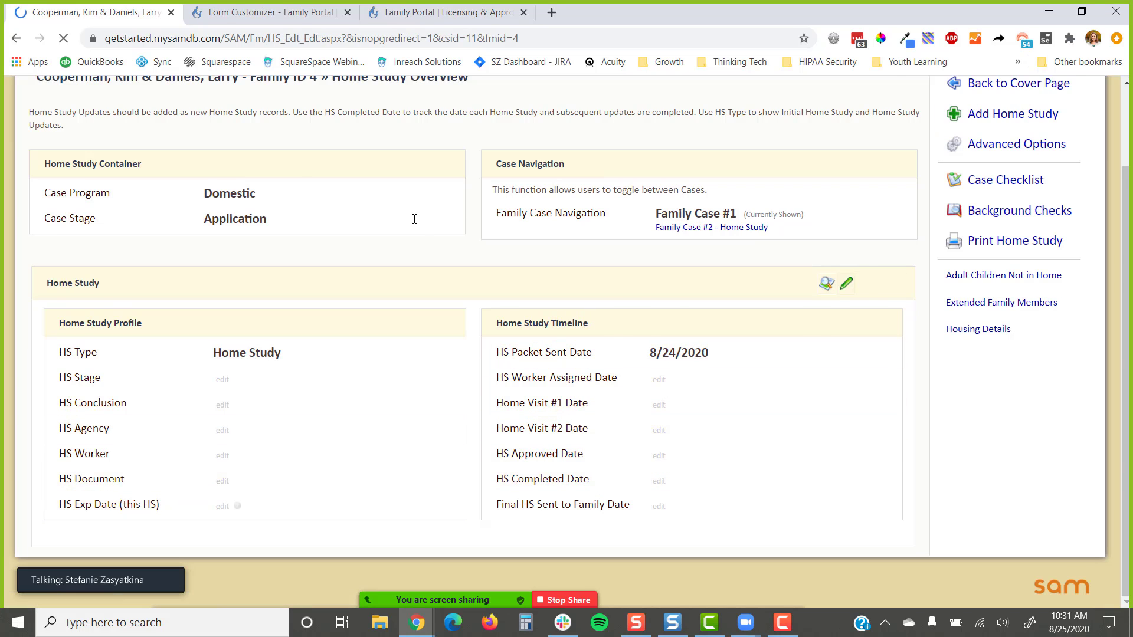
pyautogui.click(292, 239)
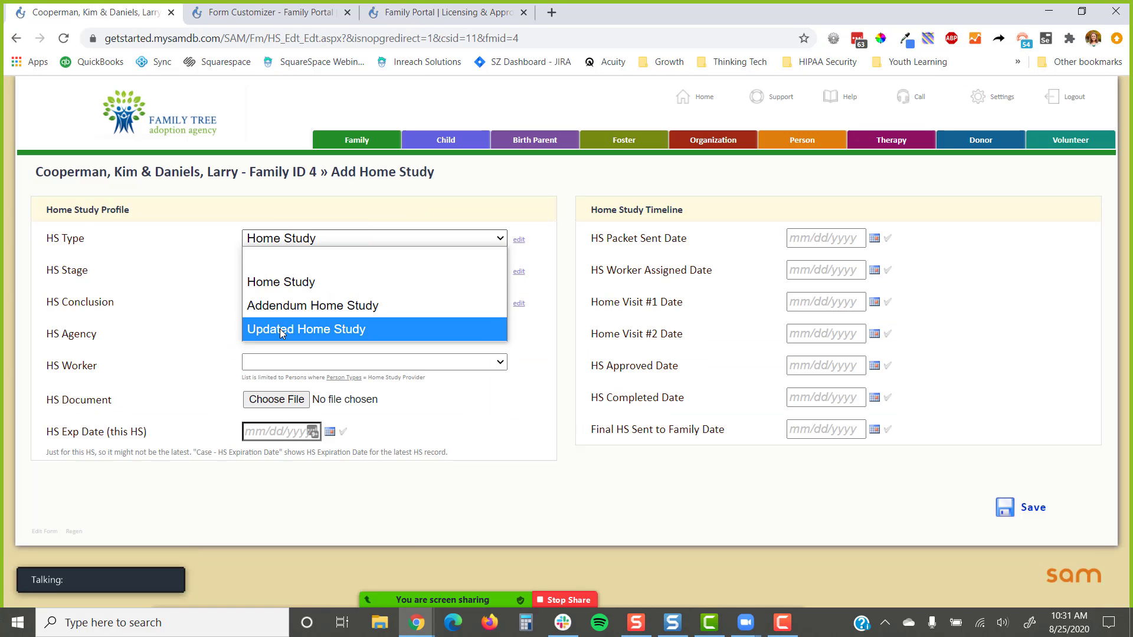
pyautogui.click(304, 329)
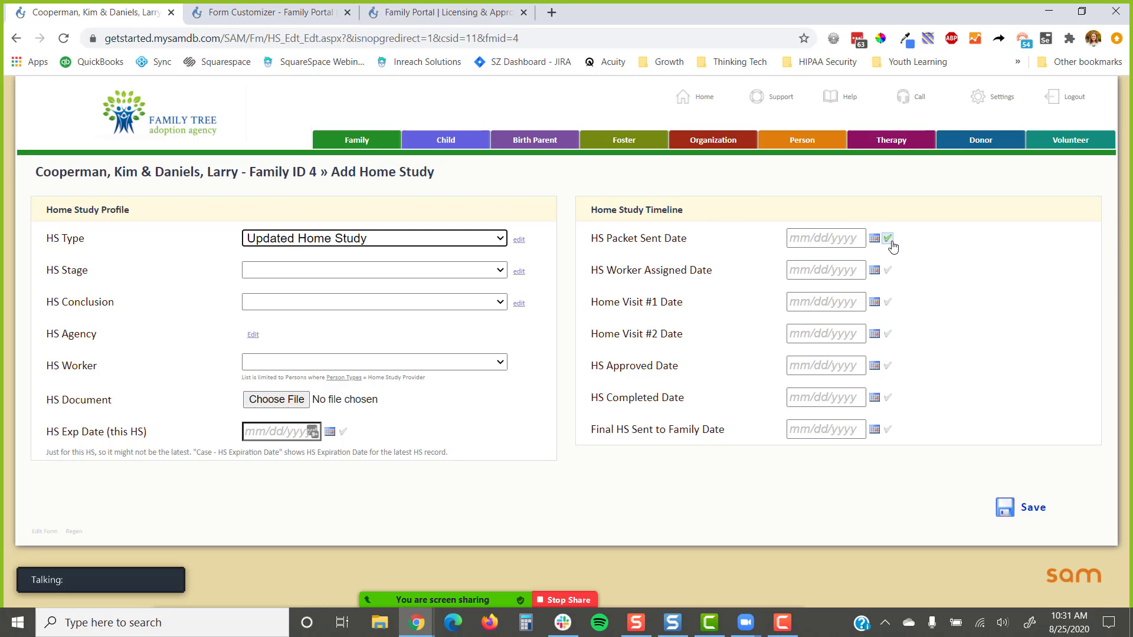
pyautogui.click(887, 303)
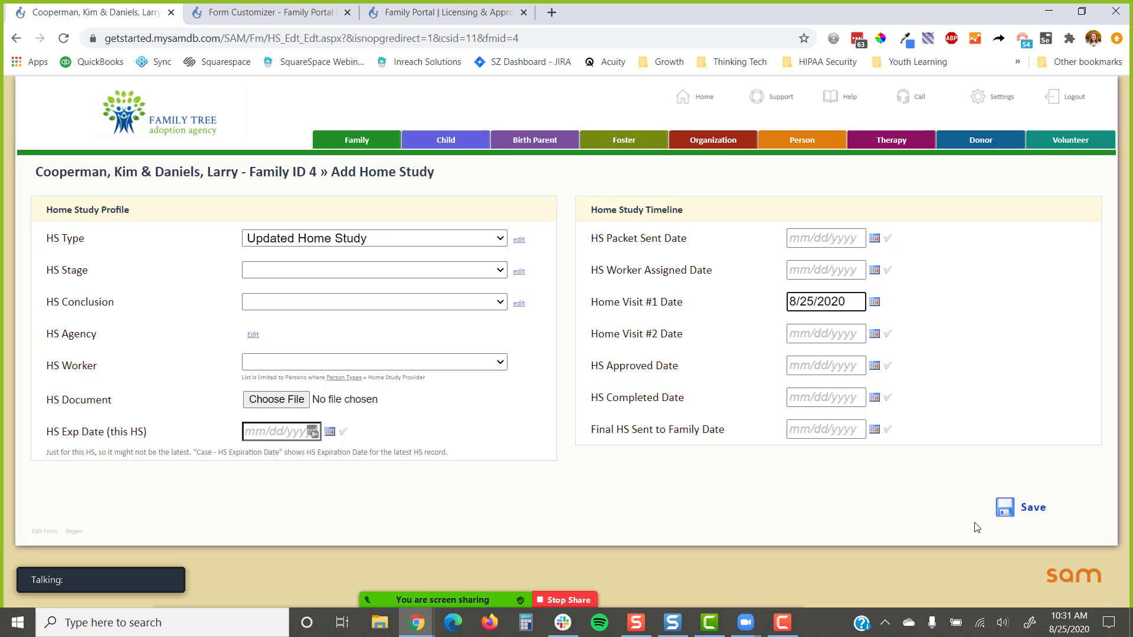
pyautogui.click(1004, 507)
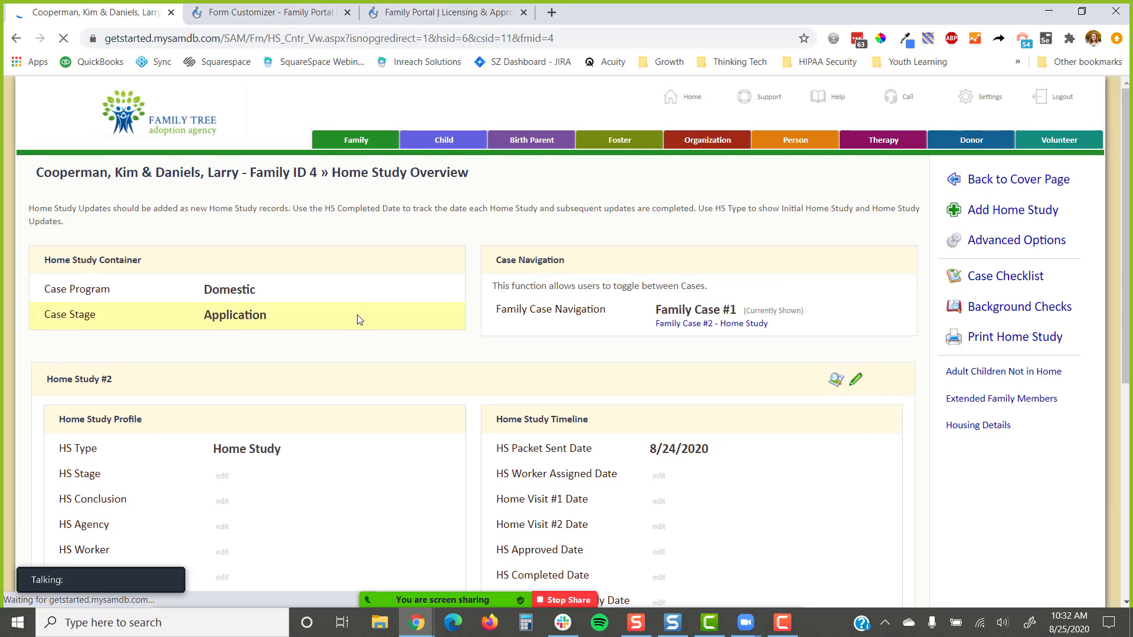
# - Compare the profiles and timelines of the home study records on the Home Study Overview
pyautogui.scroll(-1, 361, 319)
pyautogui.scroll(-4, 361, 319)
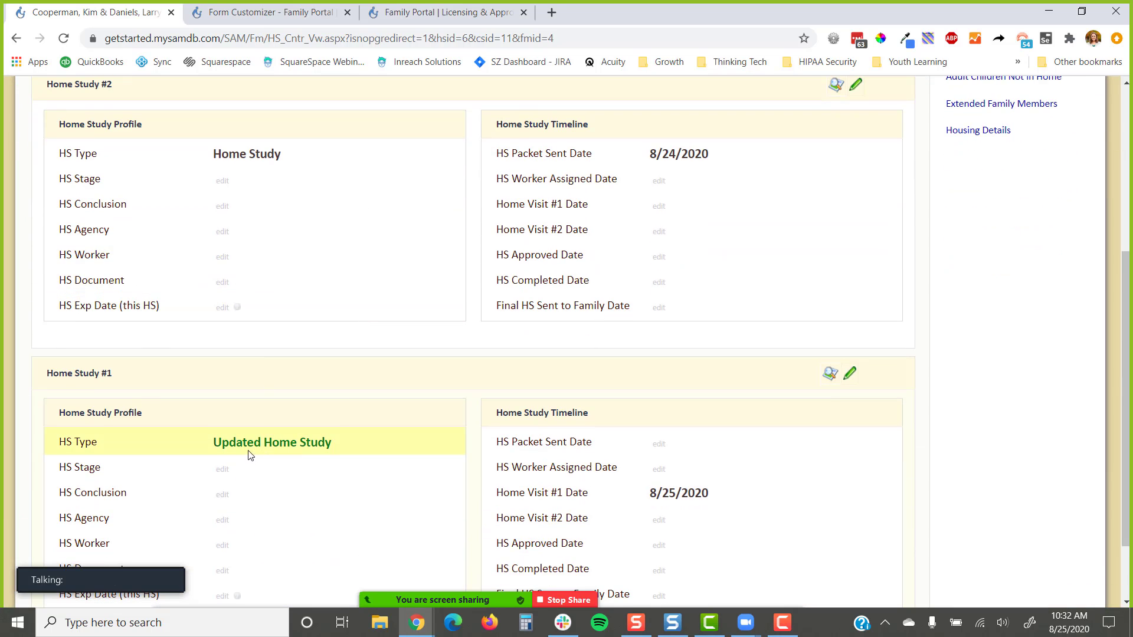
pyautogui.scroll(-2, 448, 513)
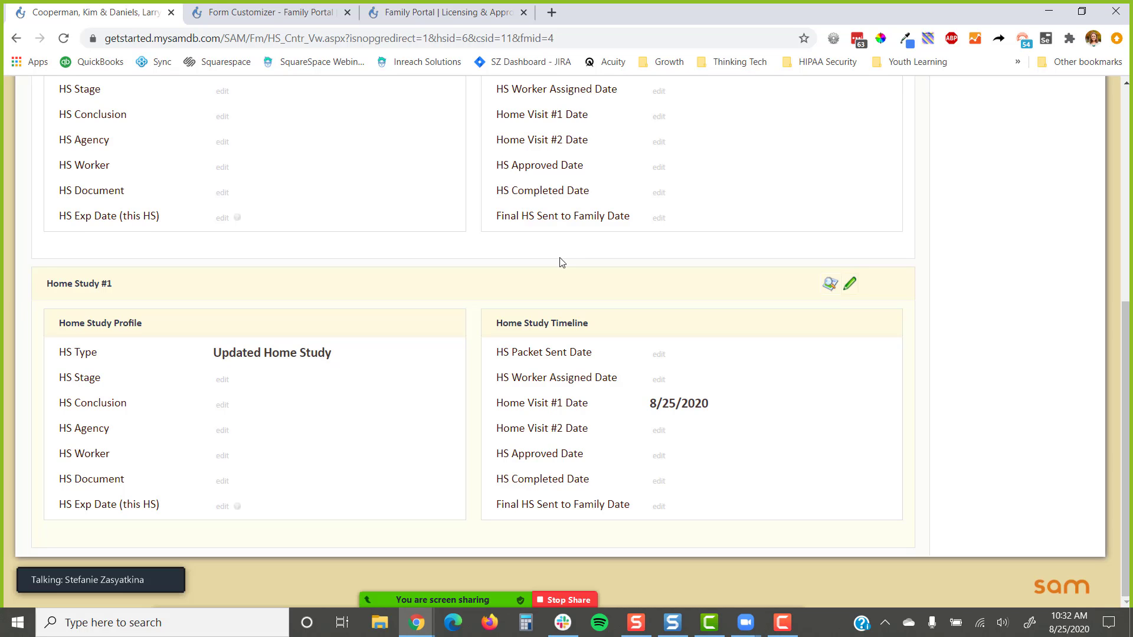
pyautogui.scroll(5, 562, 260)
pyautogui.scroll(1, 613, 366)
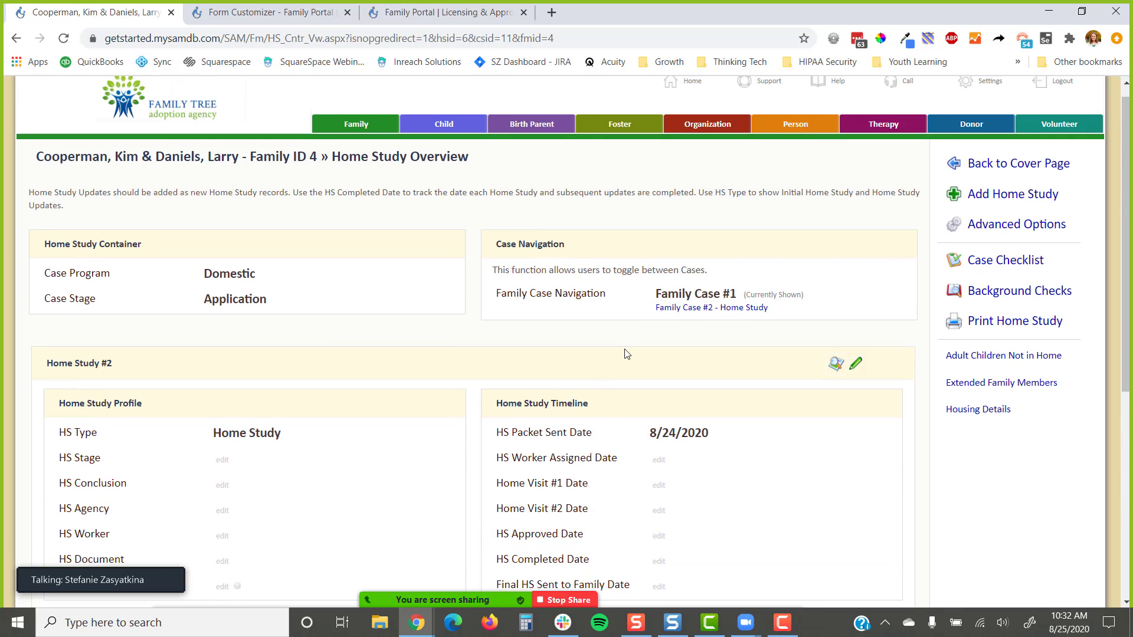
# - Open the family's Background Checks overview as another example of multi-record data
pyautogui.click(1002, 290)
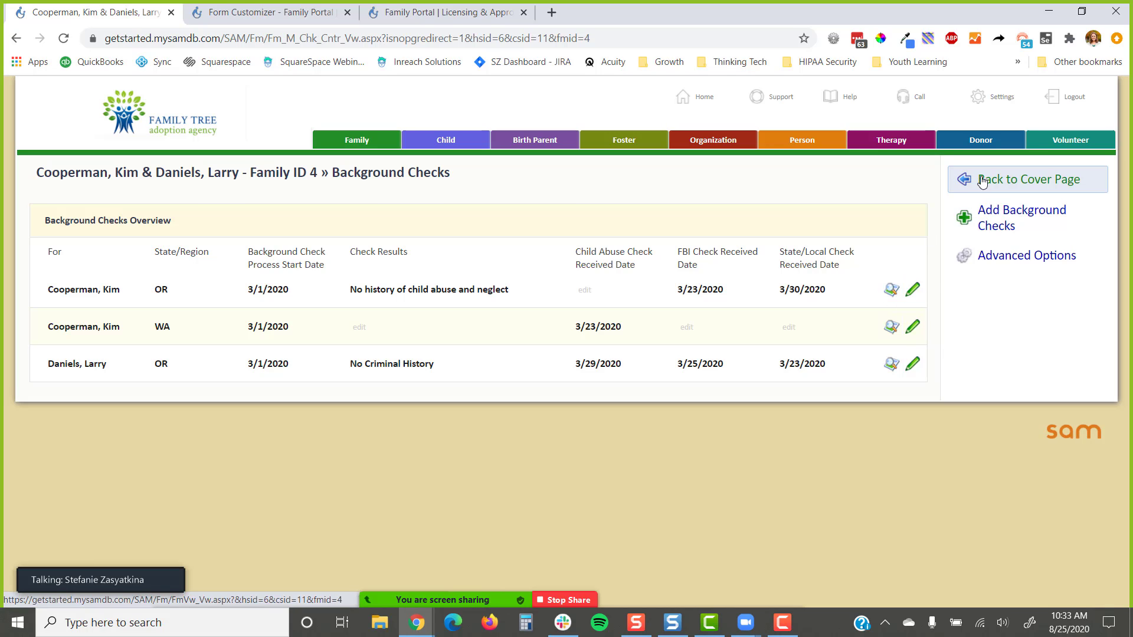
# - Return to the Form Customizer for the Parent Education sub-form and open the option for adding multiple fields
pyautogui.click(272, 12)
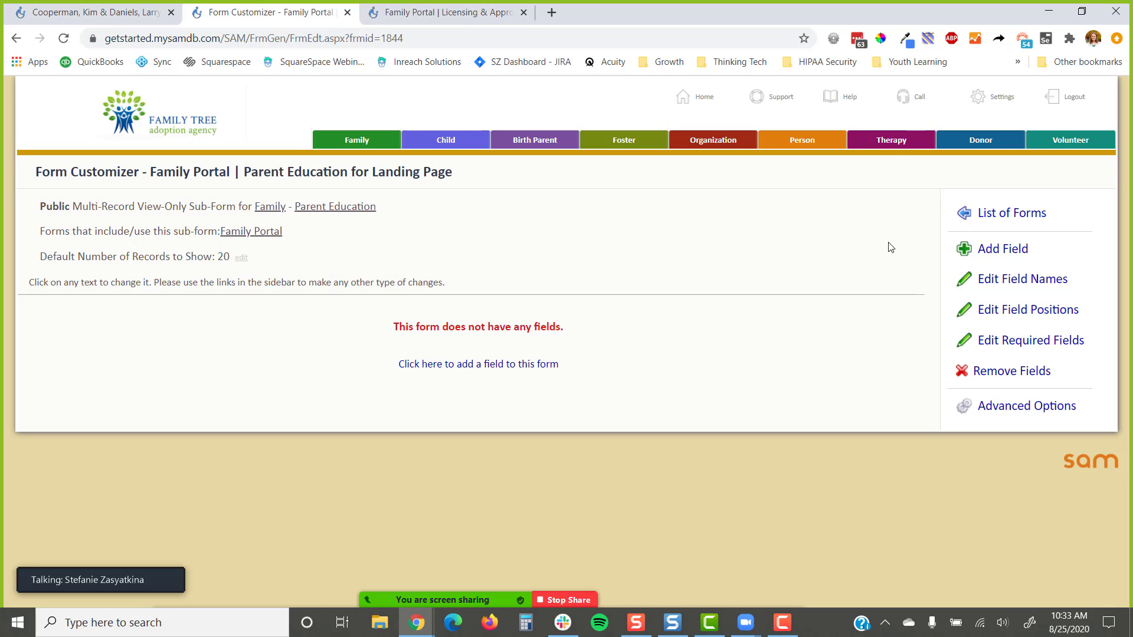
pyautogui.click(988, 252)
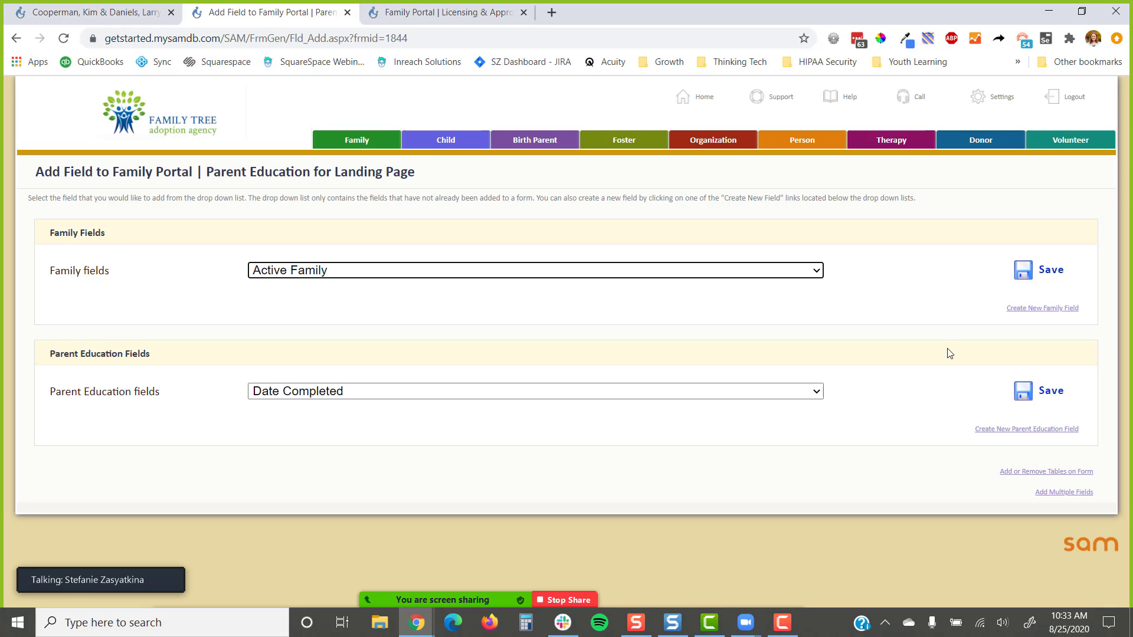
pyautogui.click(736, 394)
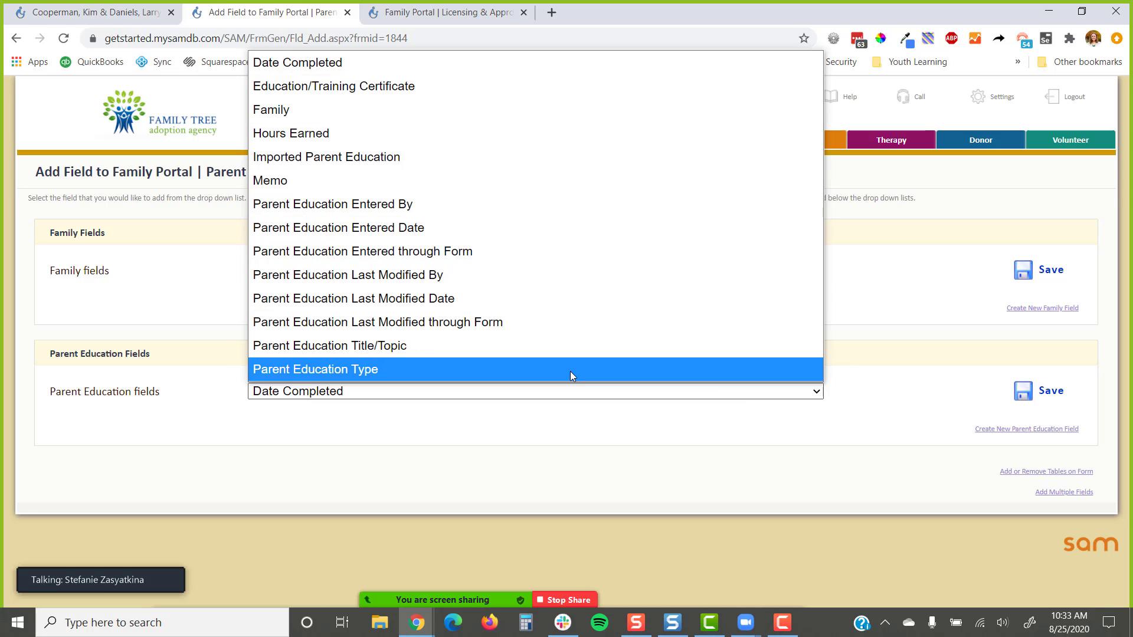
pyautogui.click(610, 472)
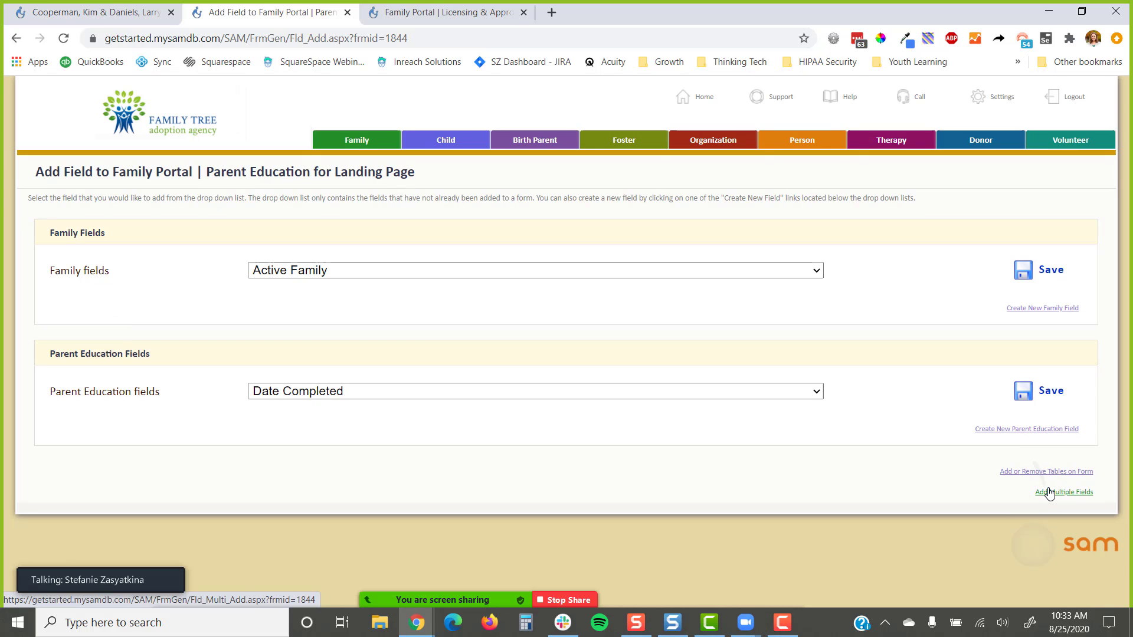
pyautogui.scroll(3, 1049, 493)
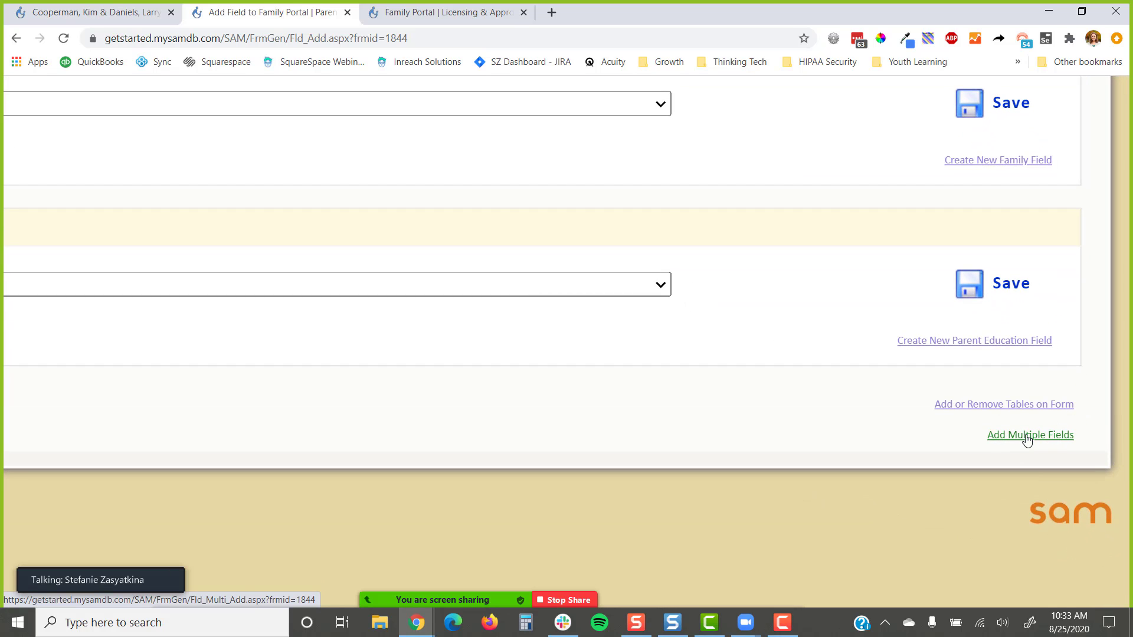
pyautogui.click(1036, 440)
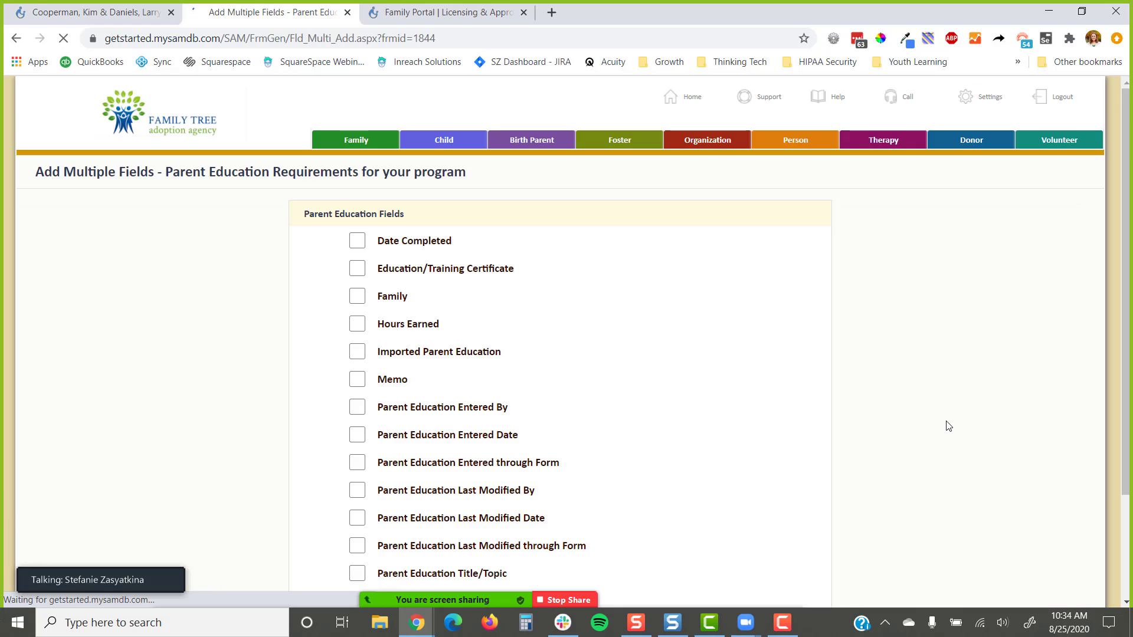
# - Add Date Completed, Education/Training Certificate, Hours Earned, Memo, Parent Education Title/Topic and Parent Education Type to the sub-form and save
pyautogui.scroll(-3, 761, 331)
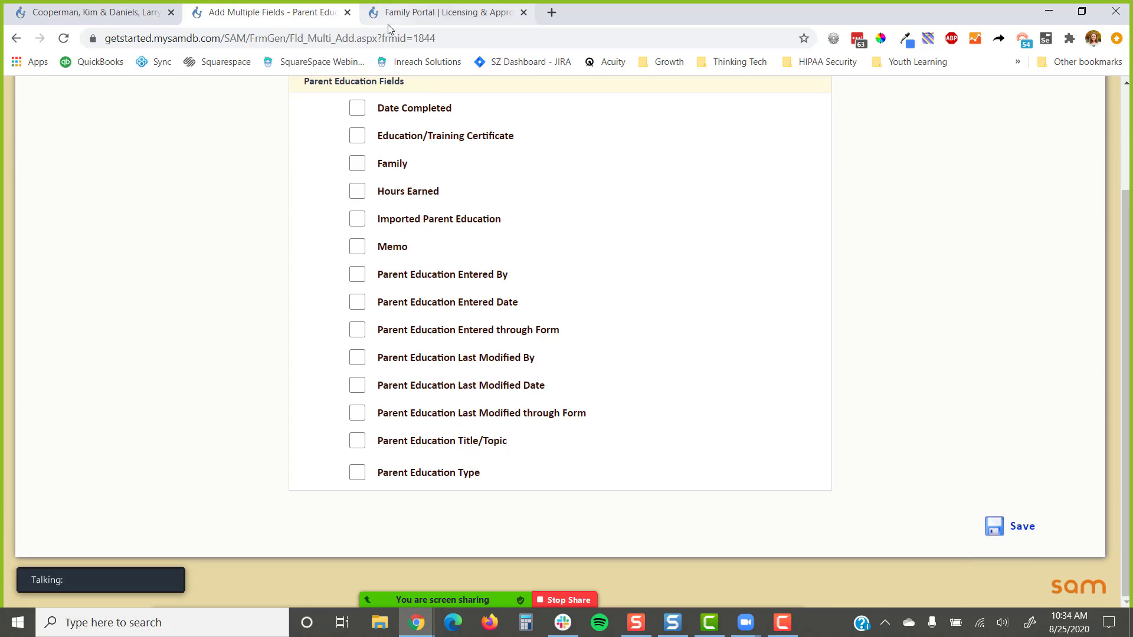
pyautogui.click(483, 136)
pyautogui.click(382, 108)
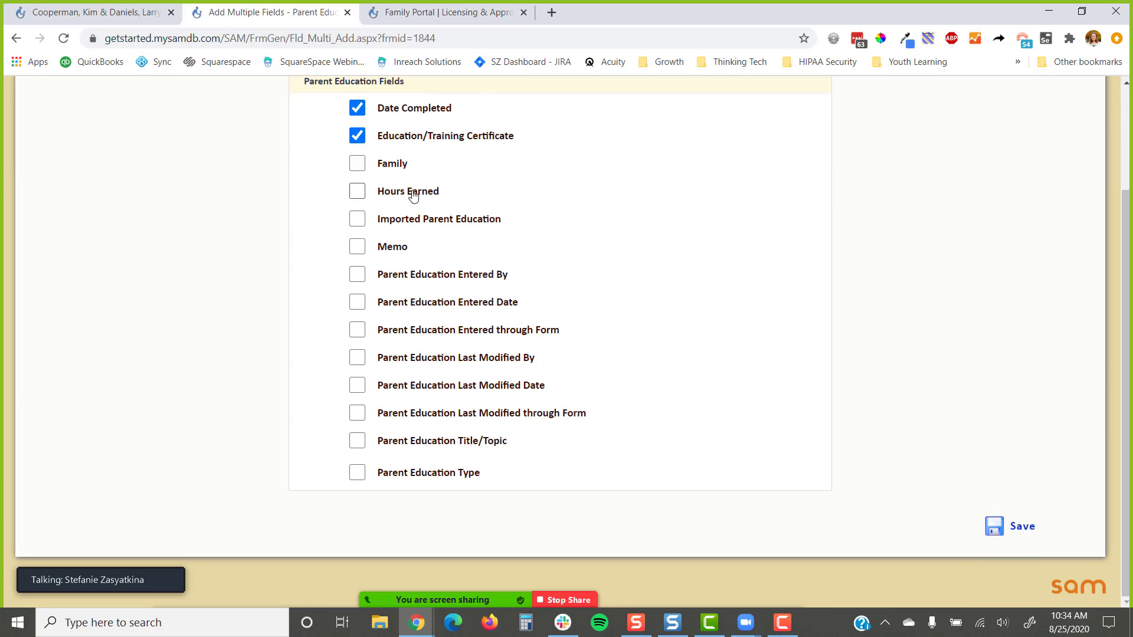
pyautogui.click(411, 195)
pyautogui.click(473, 443)
pyautogui.click(473, 475)
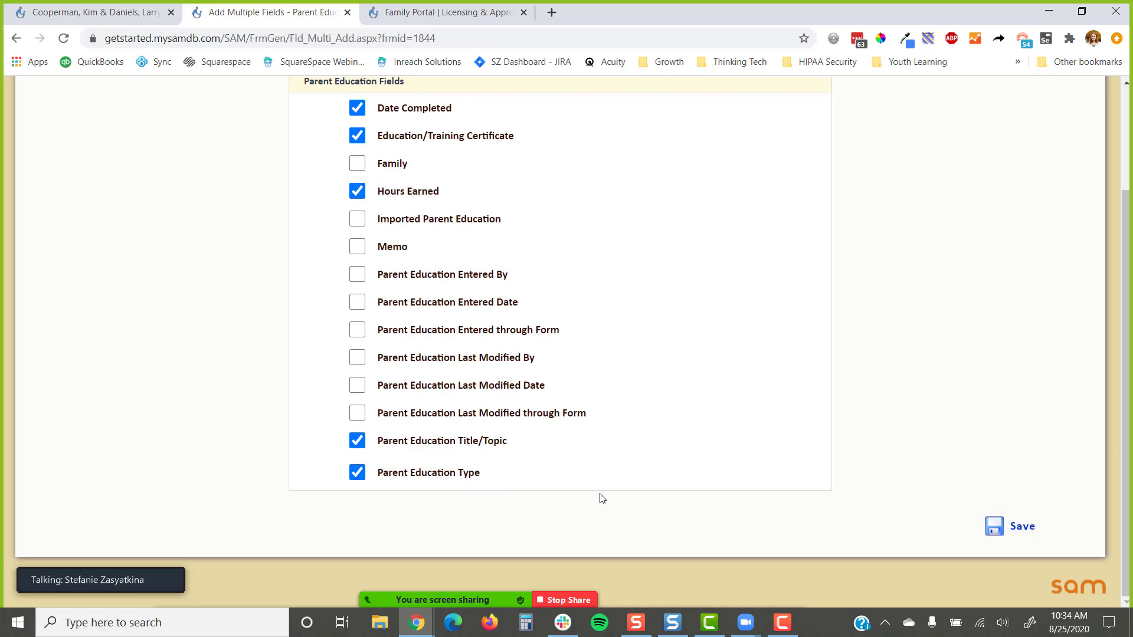
pyautogui.click(393, 254)
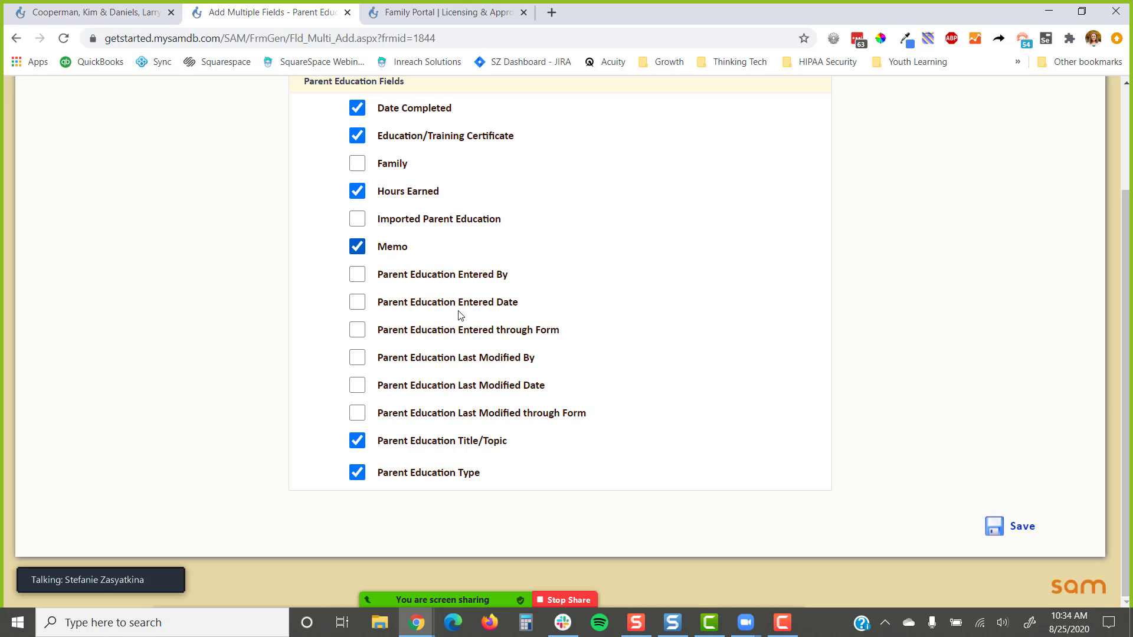
pyautogui.click(996, 526)
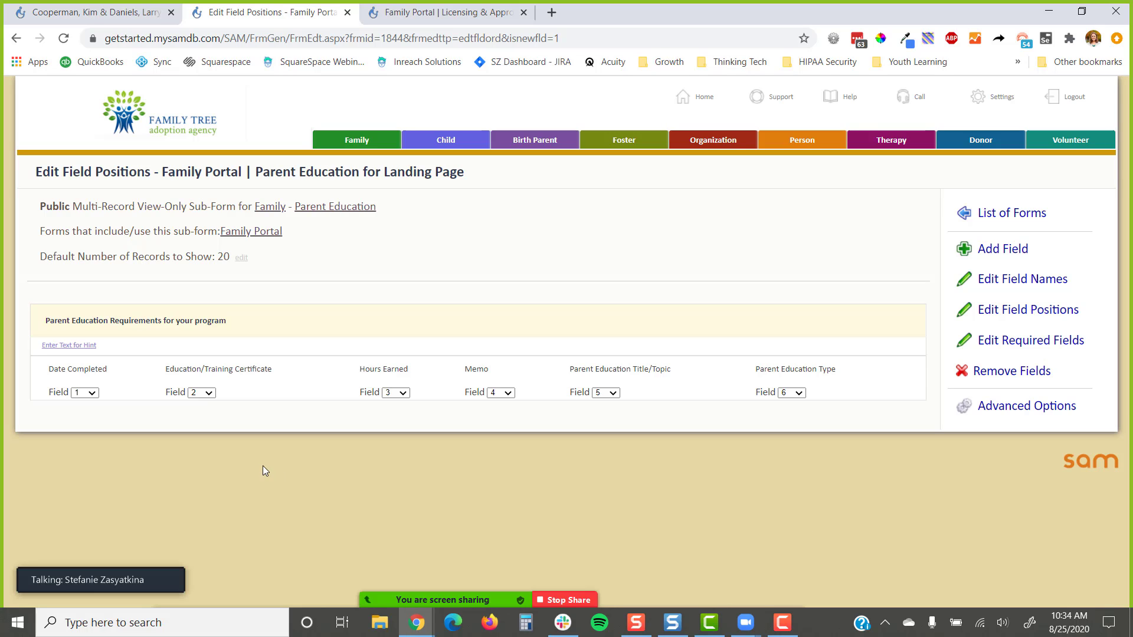
# - Reorder the sub-form fields as Parent Education Title/Topic, Parent Education Type, Date Completed, Hours Earned, Education/Training Certificate, Memo
pyautogui.click(612, 392)
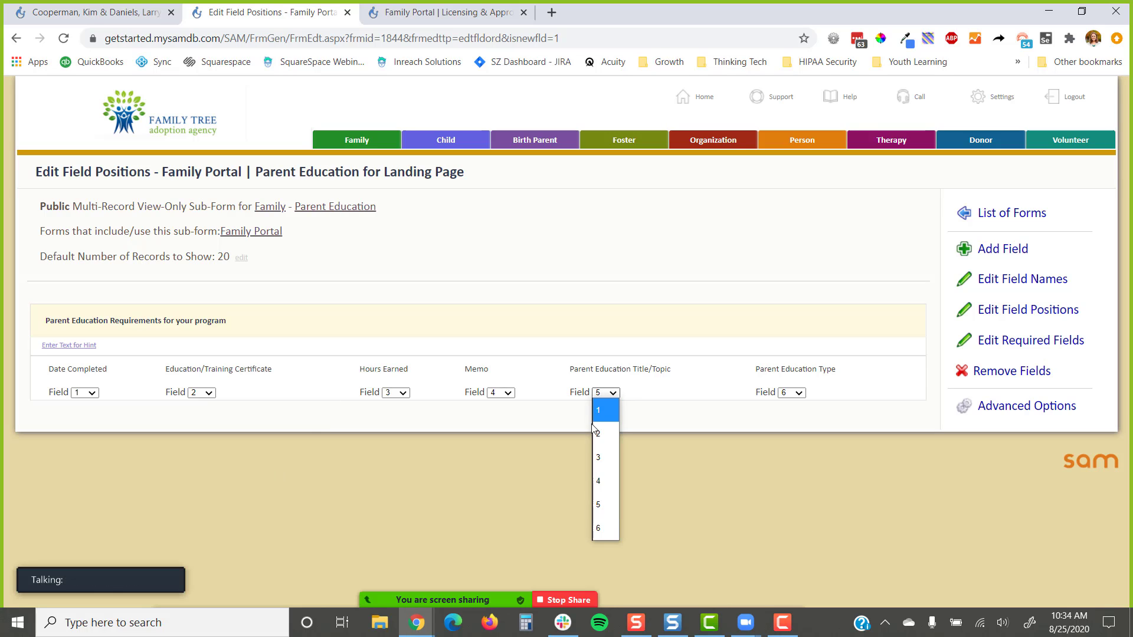
pyautogui.click(599, 411)
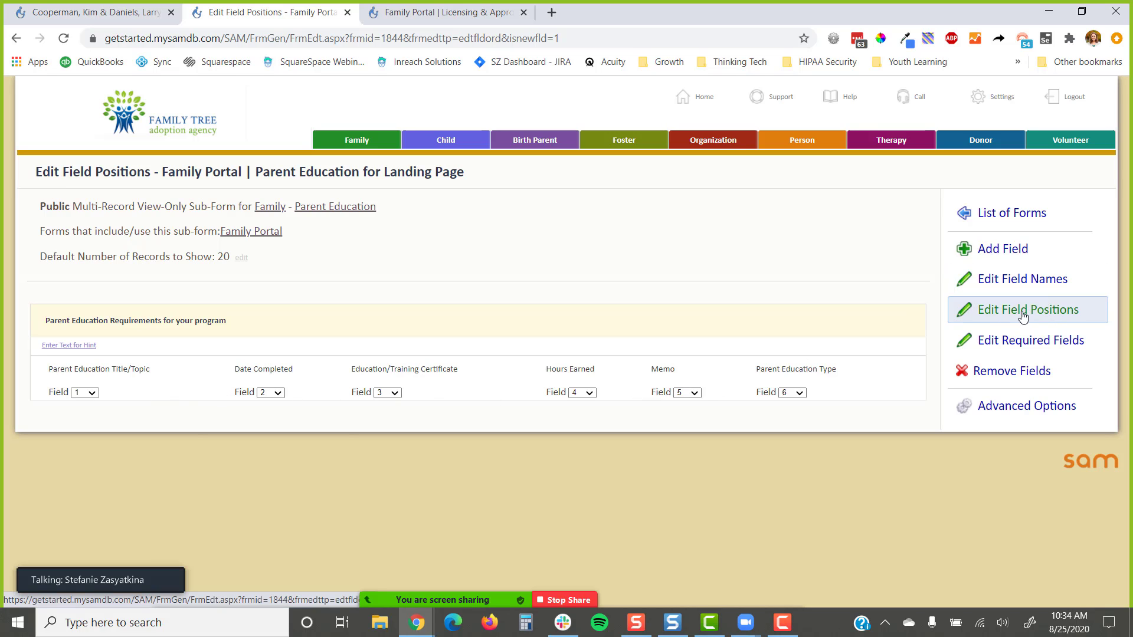
pyautogui.click(688, 392)
pyautogui.click(684, 502)
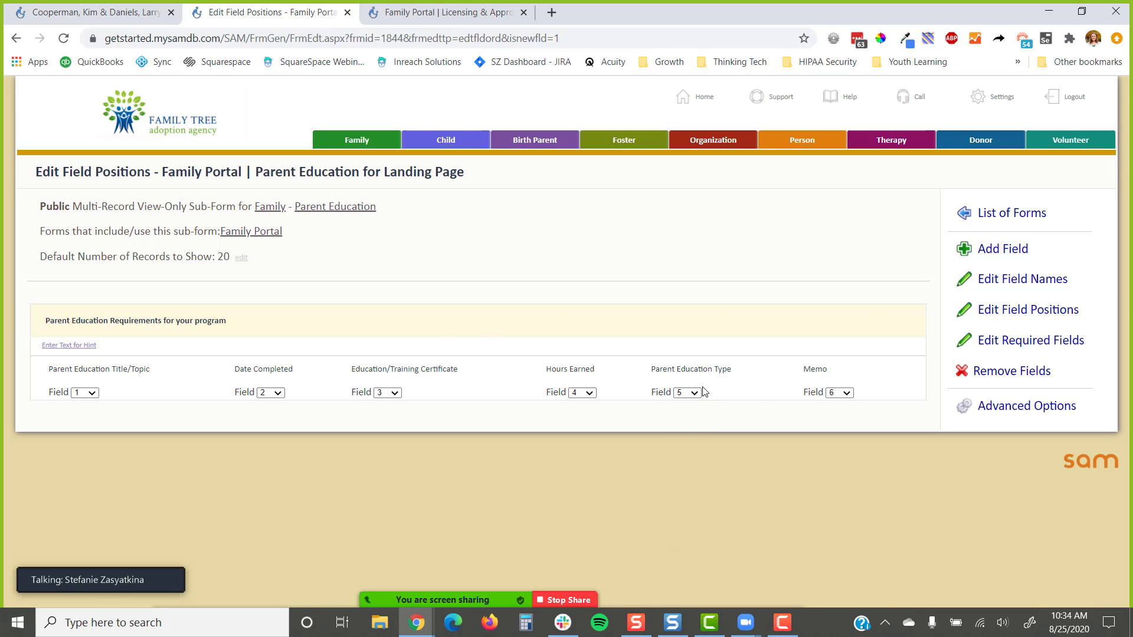
pyautogui.click(687, 393)
pyautogui.click(688, 434)
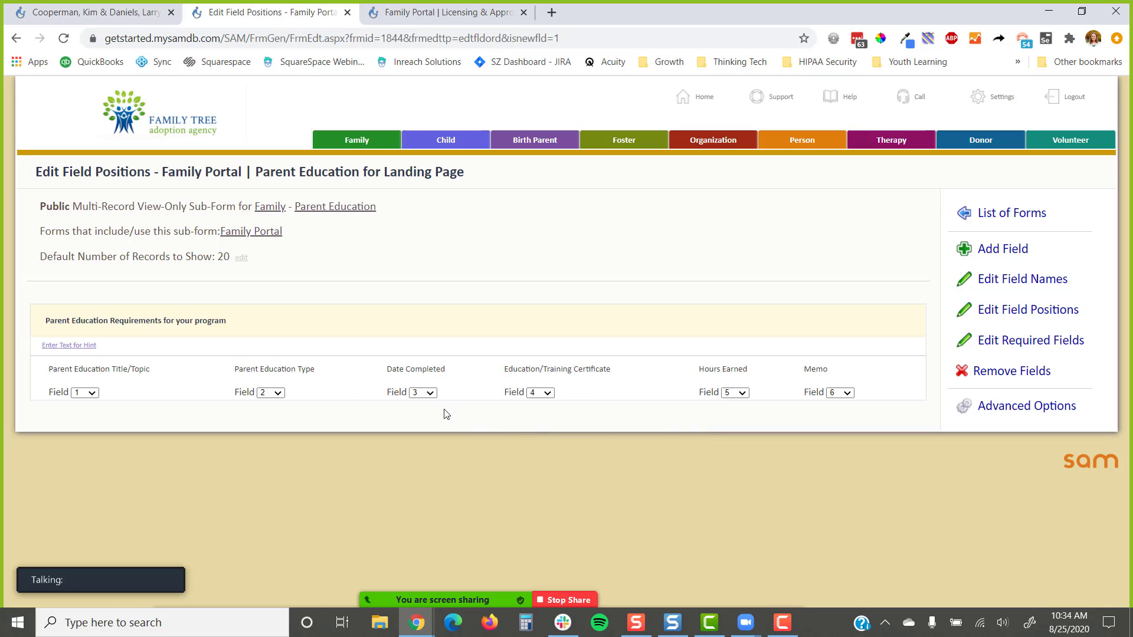
pyautogui.click(544, 392)
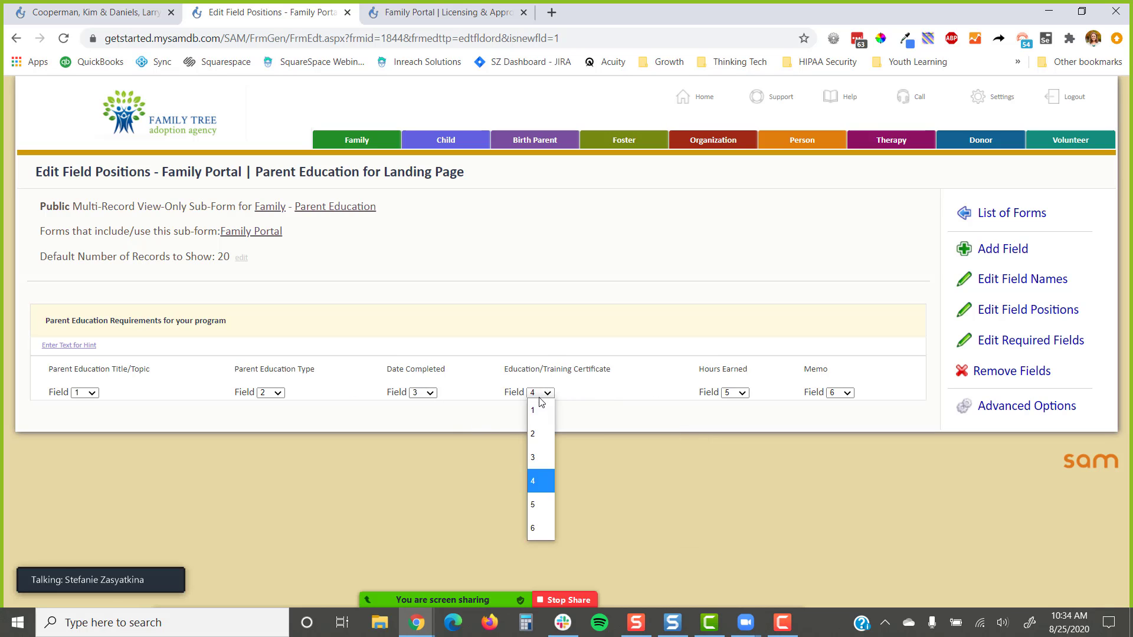
pyautogui.click(537, 499)
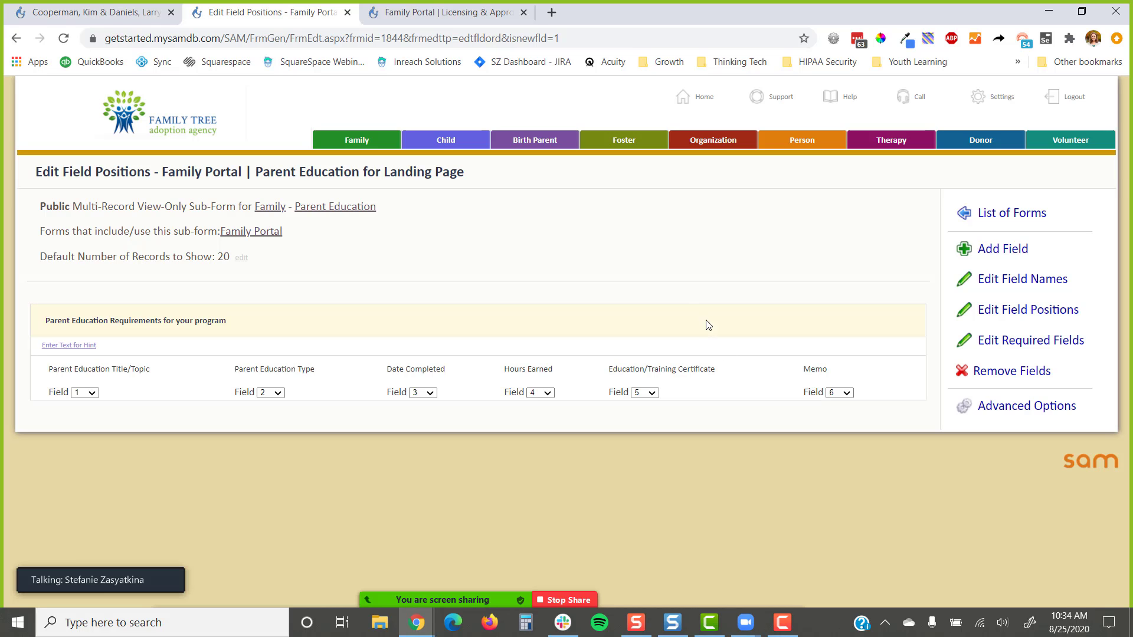
# - Go back to the Family Portal landing page and review the Parent Education Requirements for your program section
pyautogui.click(495, 5)
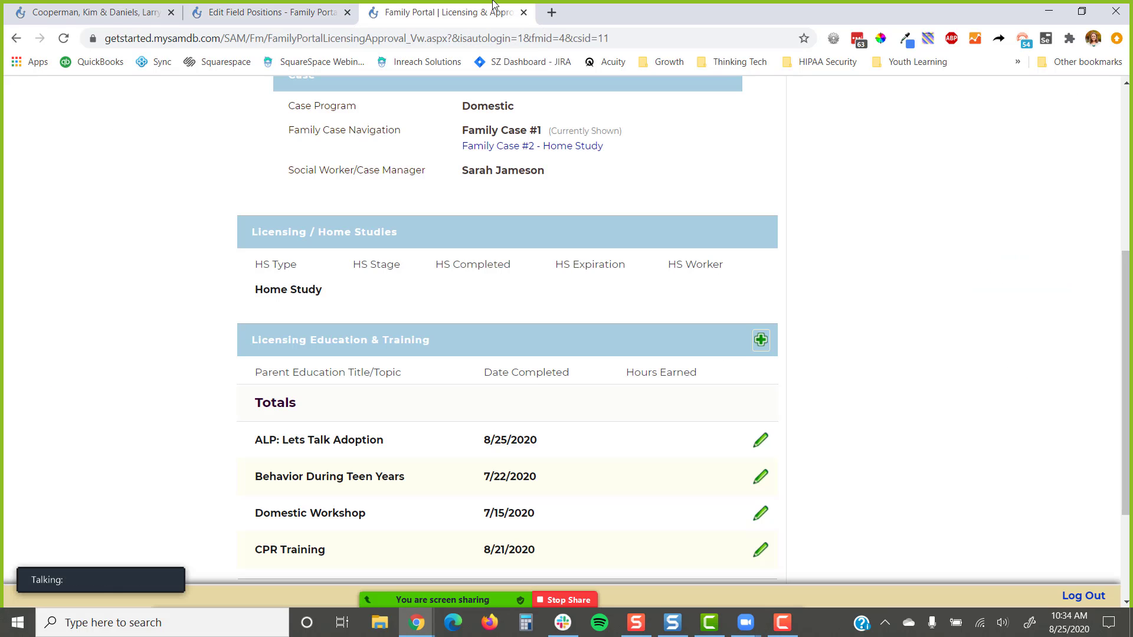
pyautogui.scroll(5, 678, 295)
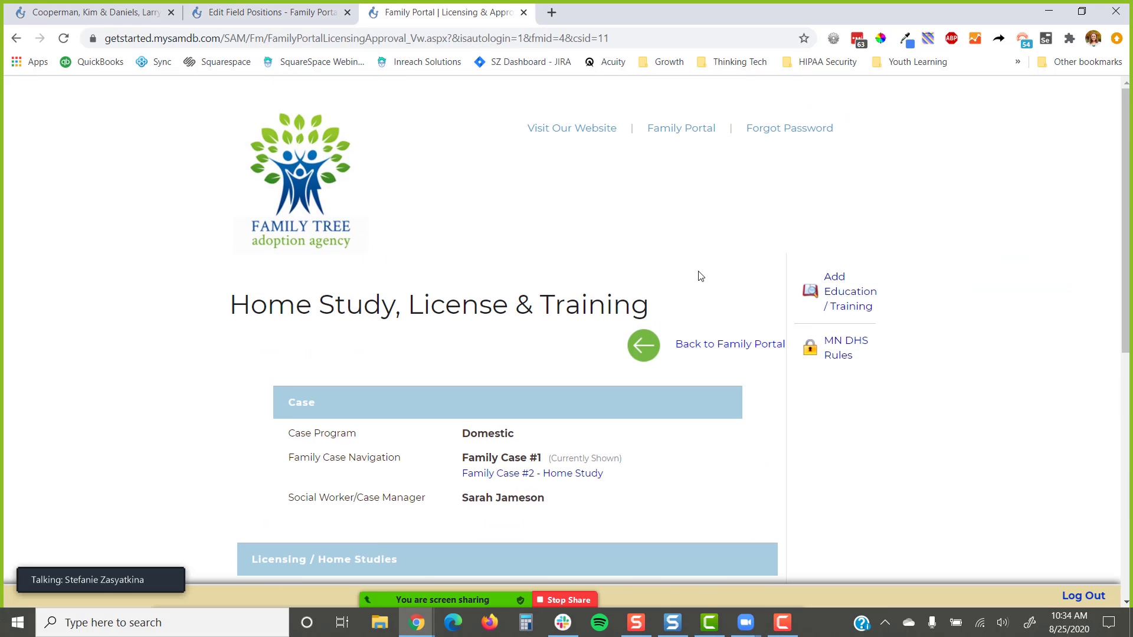
pyautogui.click(725, 350)
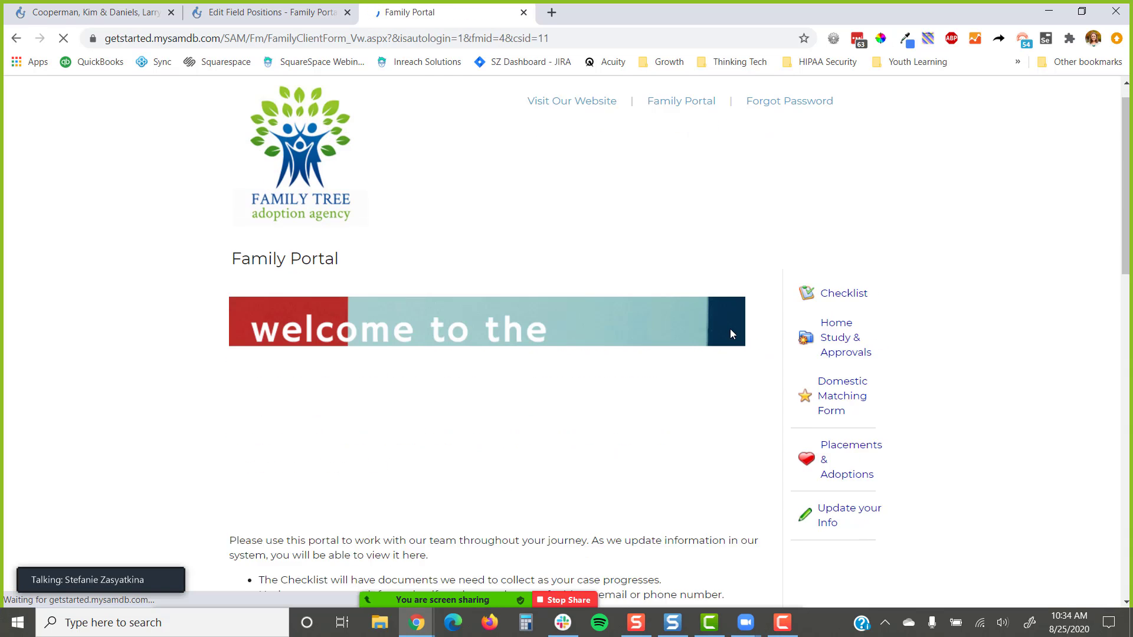
pyautogui.scroll(-9, 732, 318)
pyautogui.scroll(-9, 742, 295)
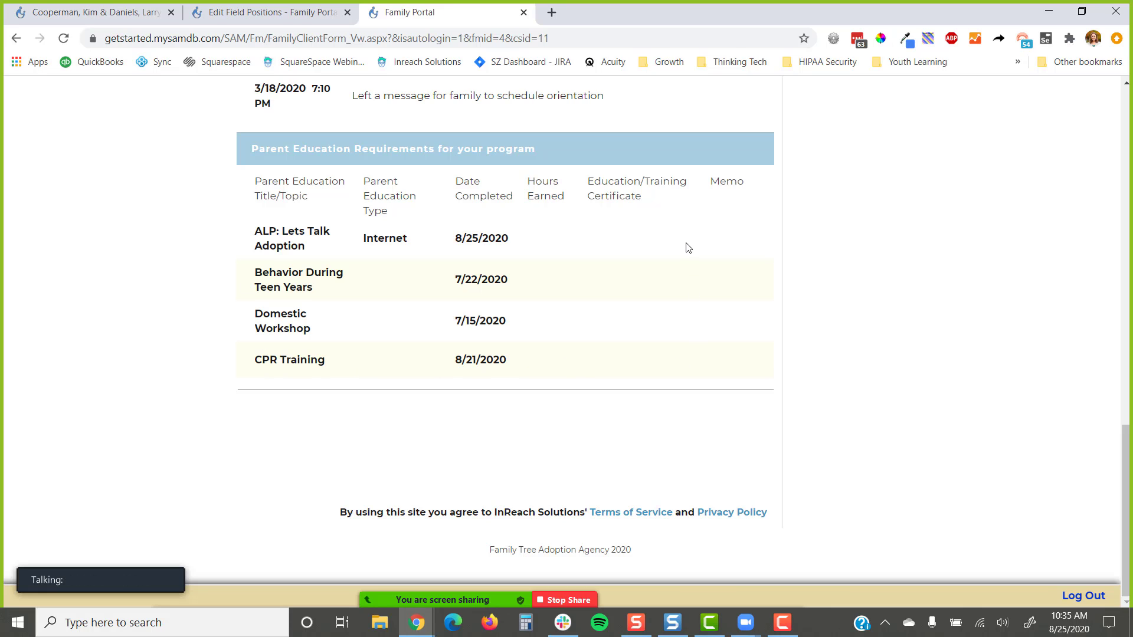
pyautogui.click(89, 560)
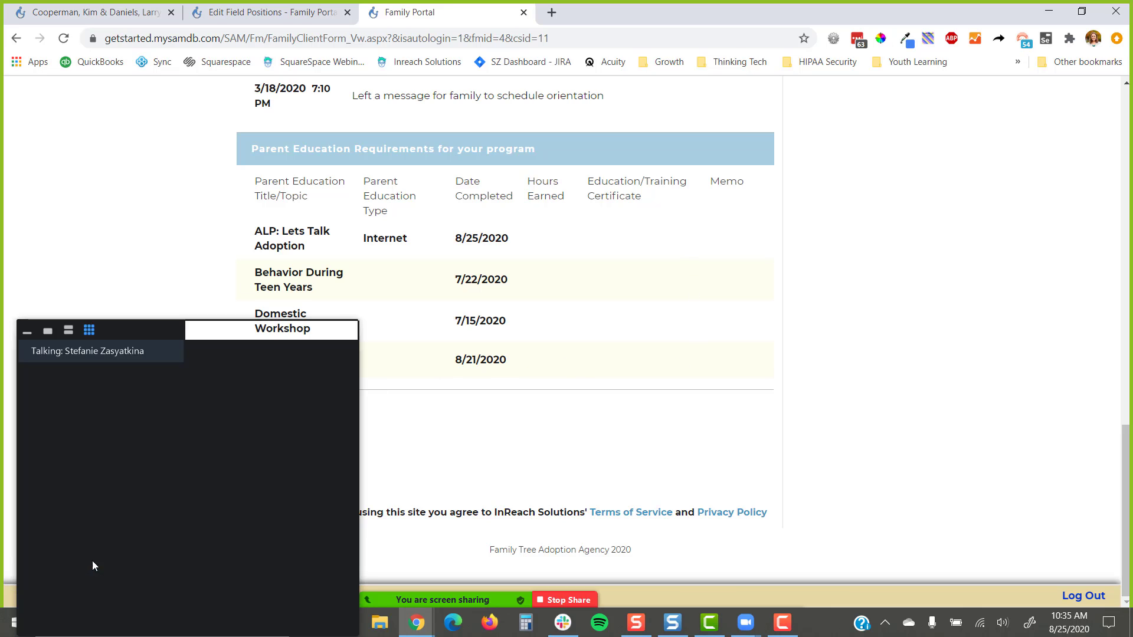
pyautogui.moveTo(143, 324); pyautogui.dragTo(974, 84)
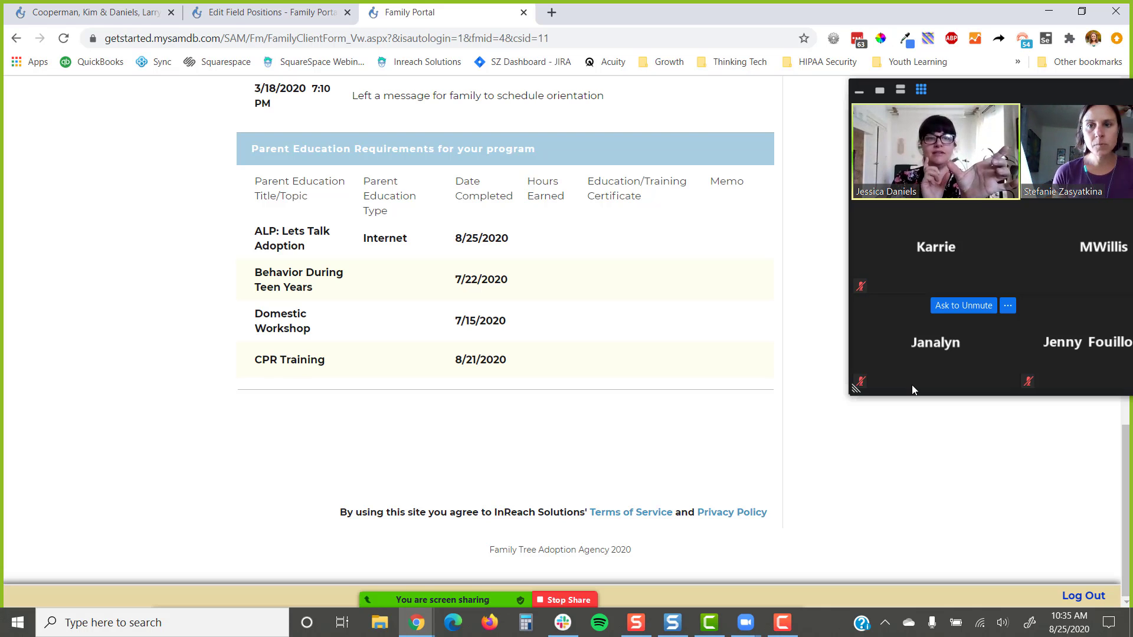
# - Return to the sub-form's customizer, clear the meeting video panel out of the way, and add the Parent Education Entered By field
pyautogui.click(248, 17)
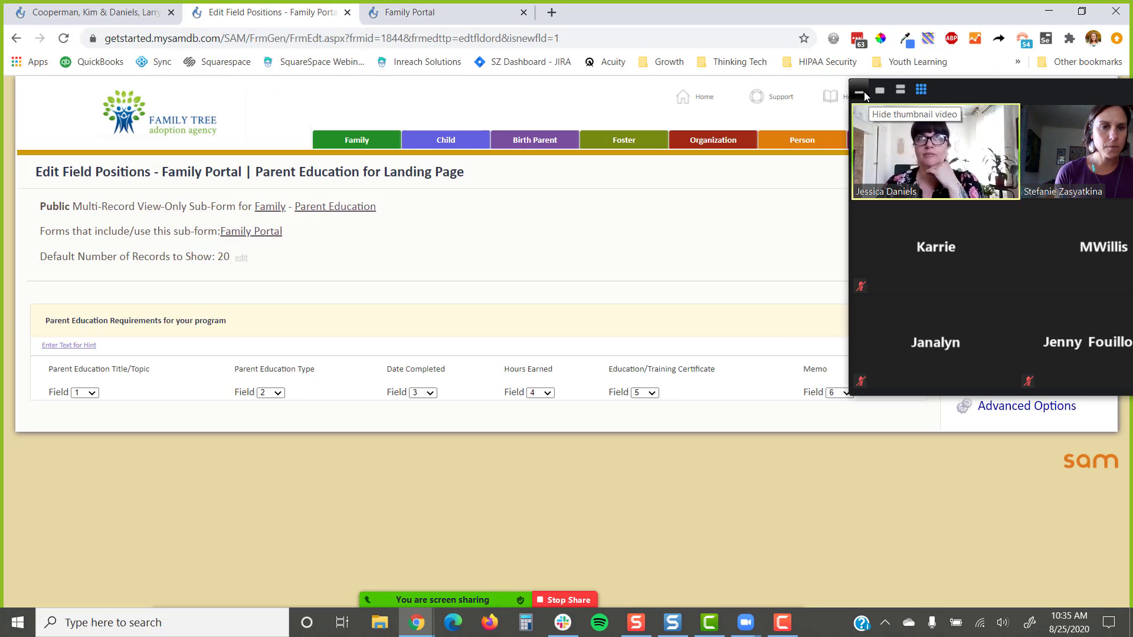
pyautogui.click(860, 91)
pyautogui.moveTo(964, 80); pyautogui.dragTo(147, 555)
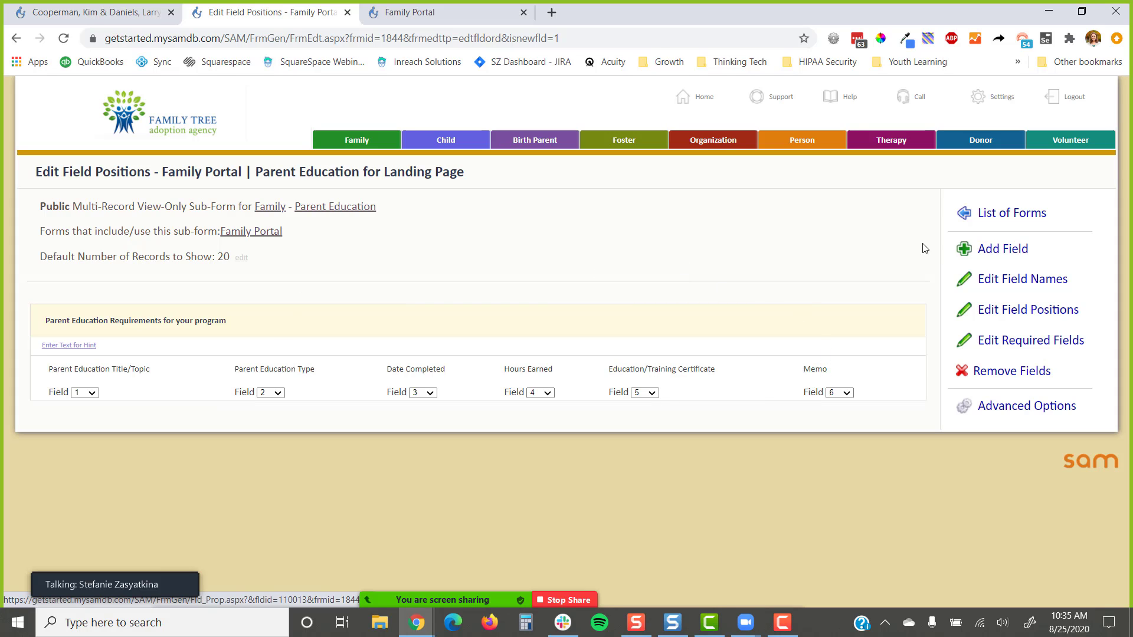
pyautogui.click(1013, 252)
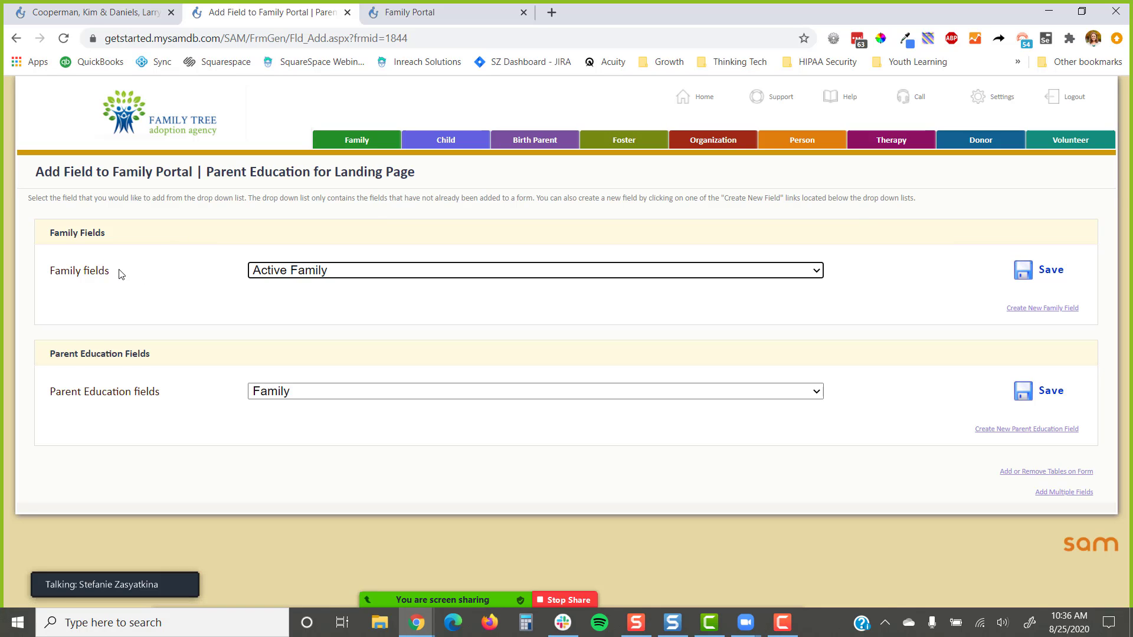
pyautogui.moveTo(166, 394); pyautogui.dragTo(36, 405)
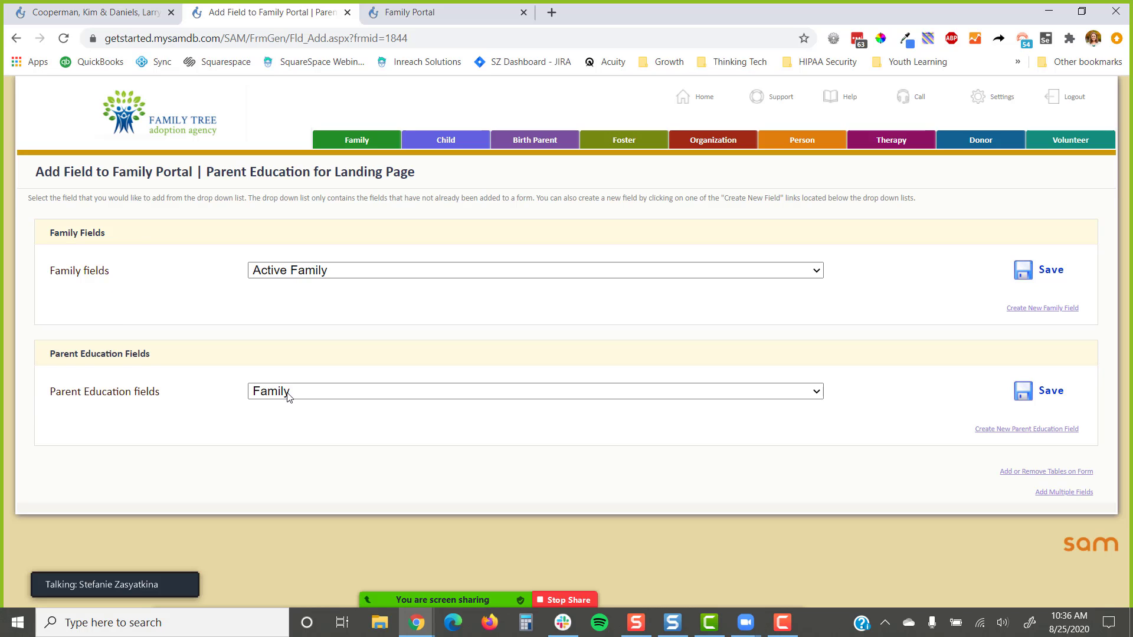
pyautogui.click(327, 394)
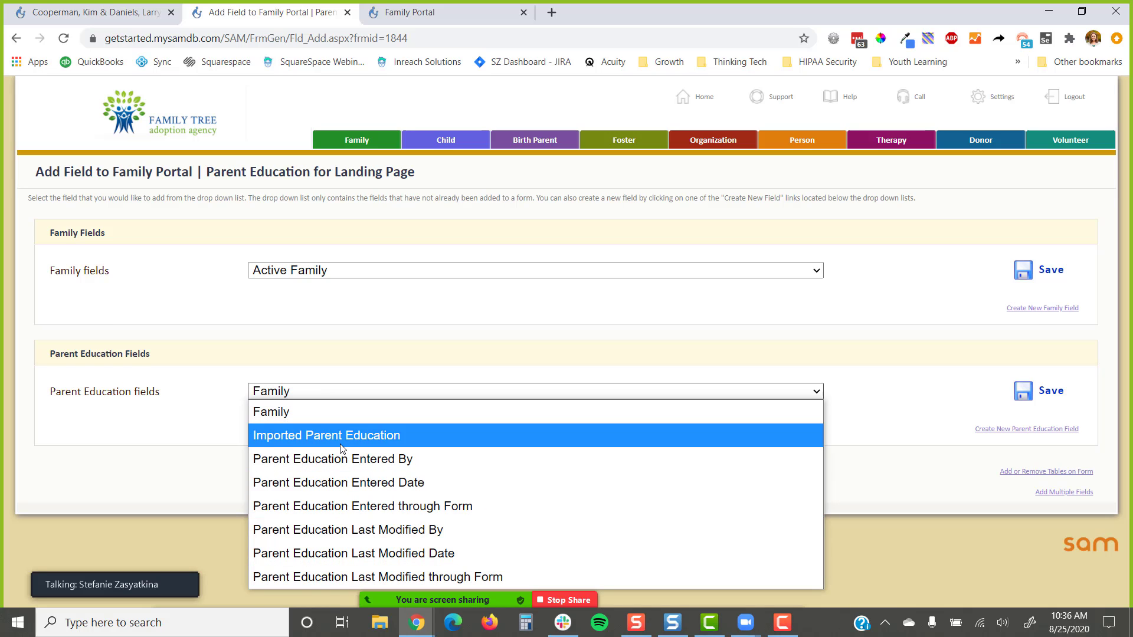
pyautogui.click(335, 465)
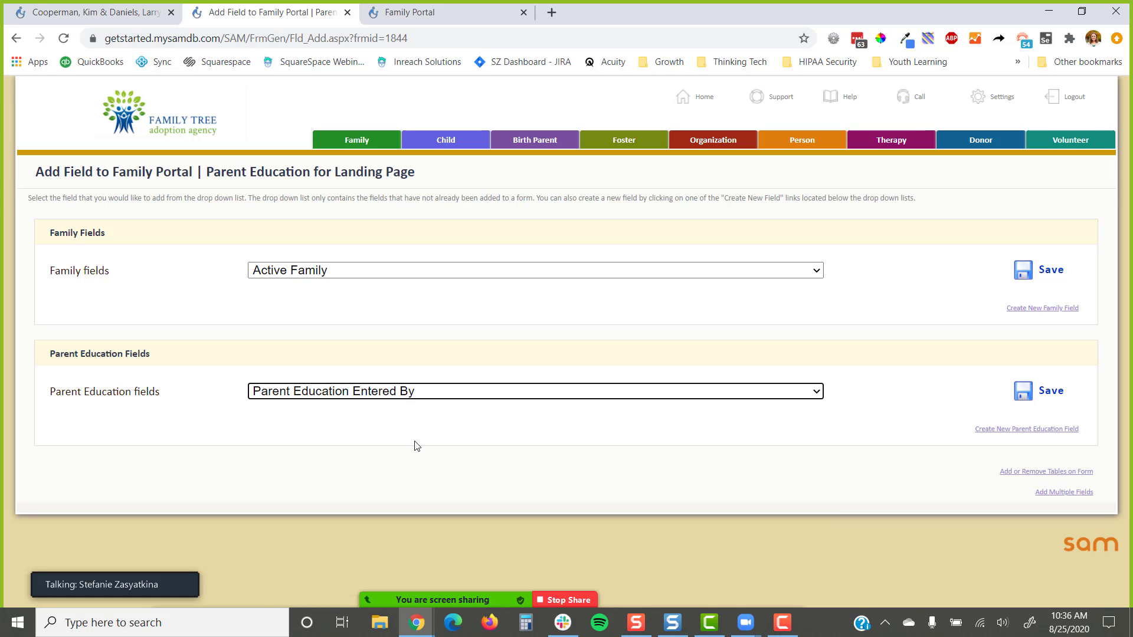
pyautogui.click(415, 441)
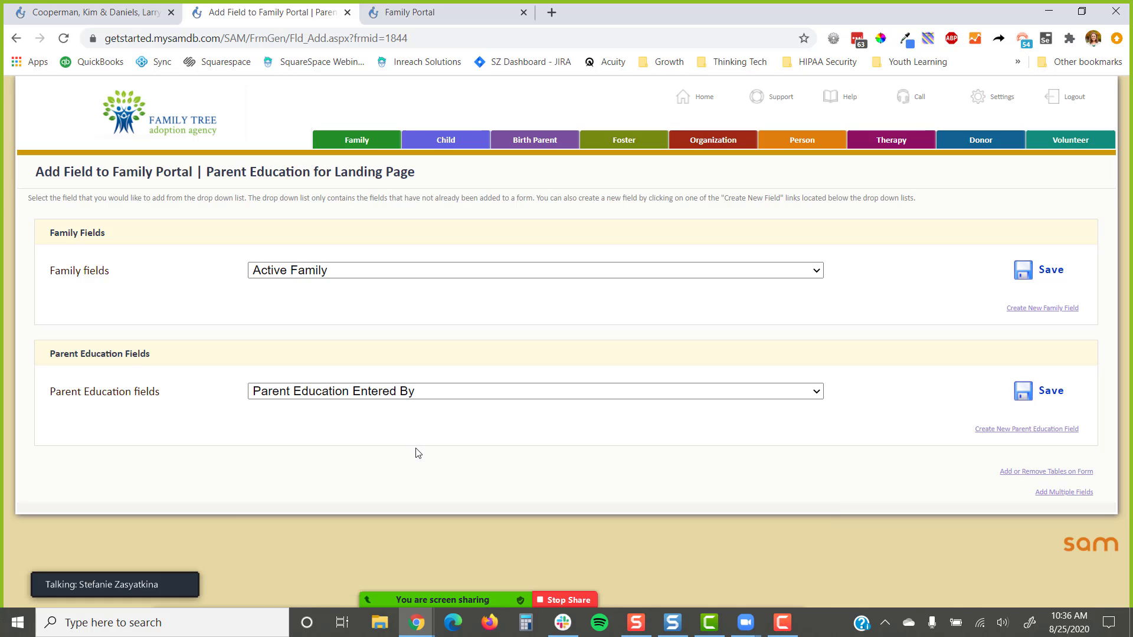
pyautogui.click(1035, 392)
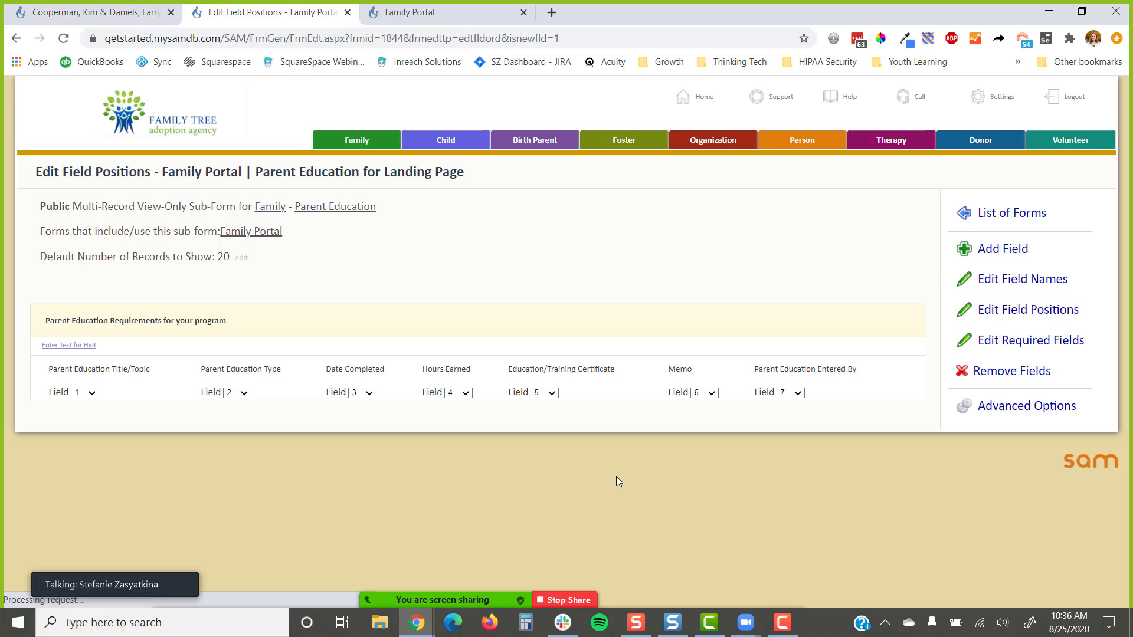
# - Reload the Family Portal landing page and check the Parent Education Entered By column in the requirements section
pyautogui.click(458, 14)
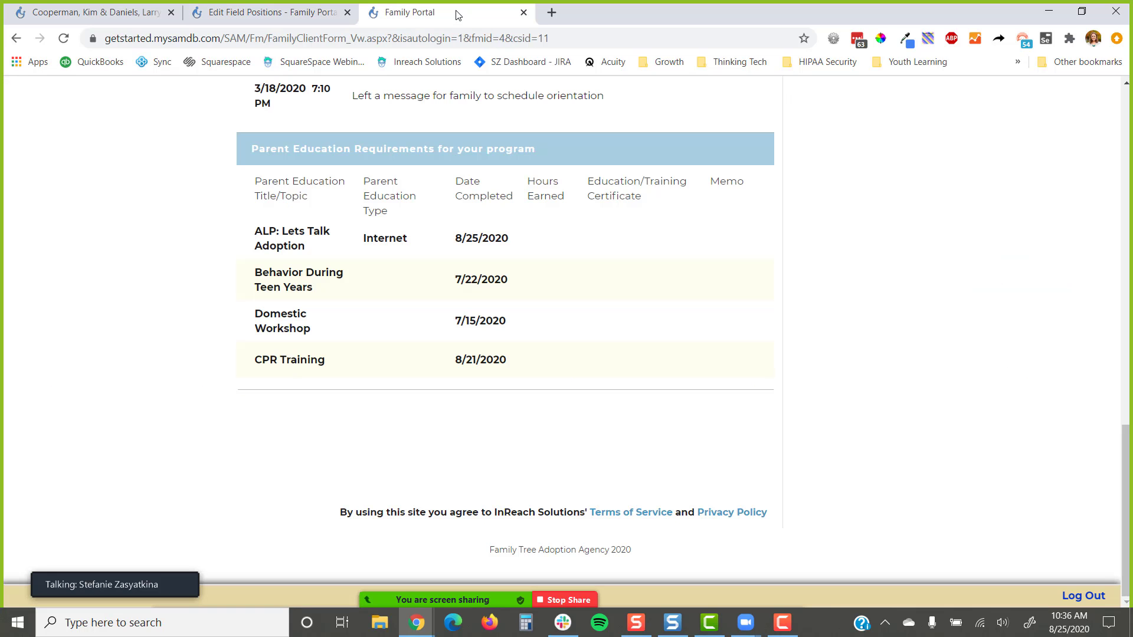
pyautogui.click(63, 38)
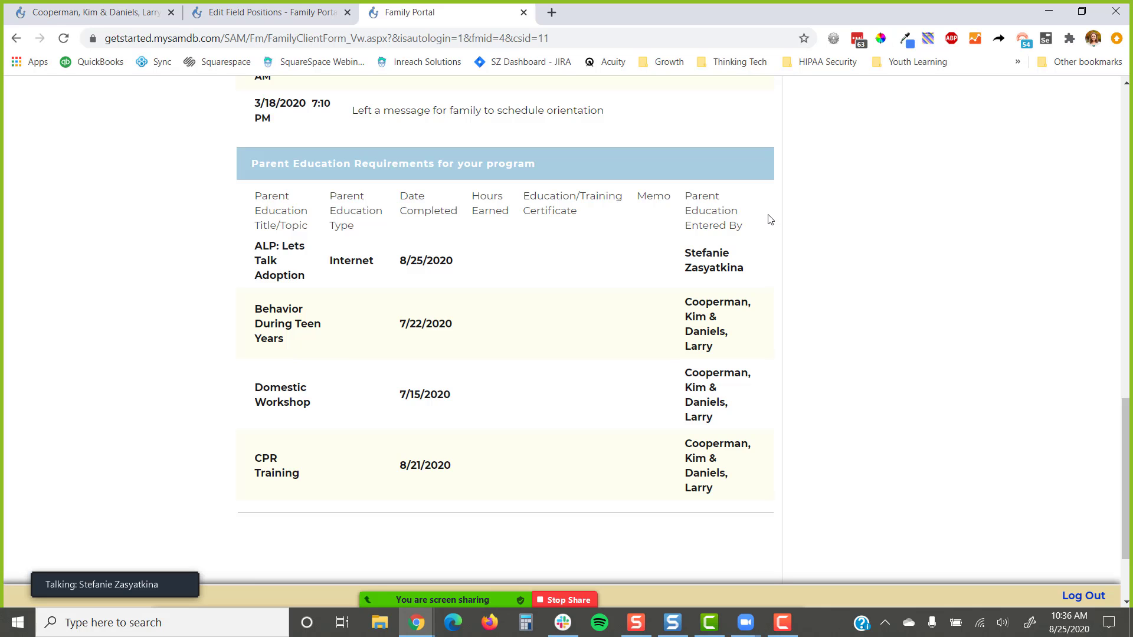
pyautogui.scroll(15, 832, 285)
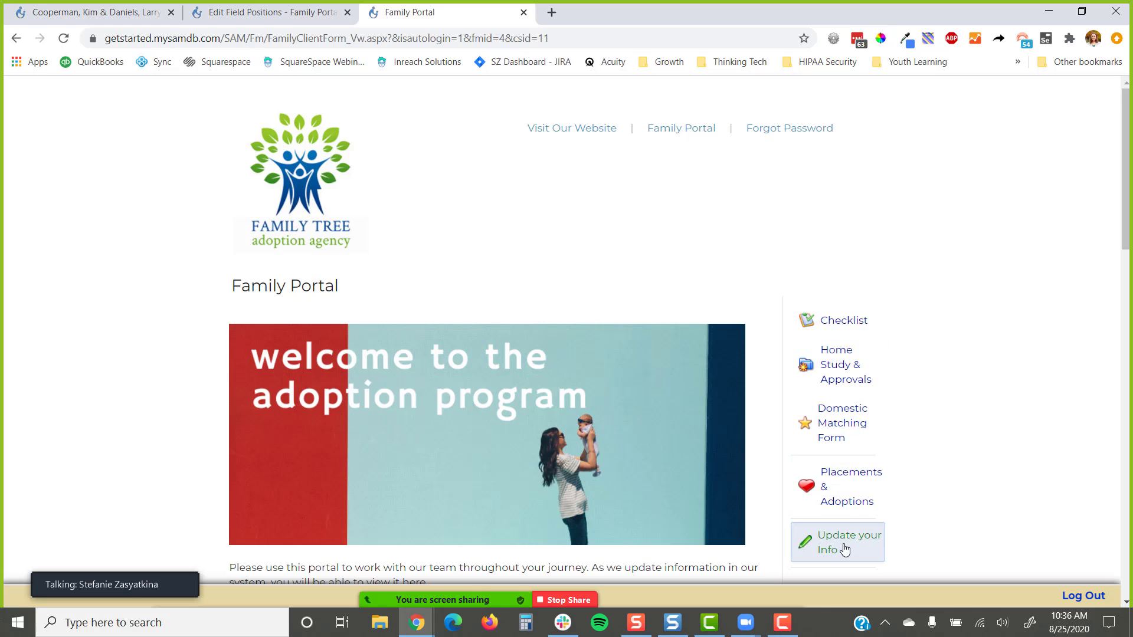
# - Review the requirements table with its Parent Education Entered By column, and check the meeting chat for participants' messages
pyautogui.scroll(-15, 851, 473)
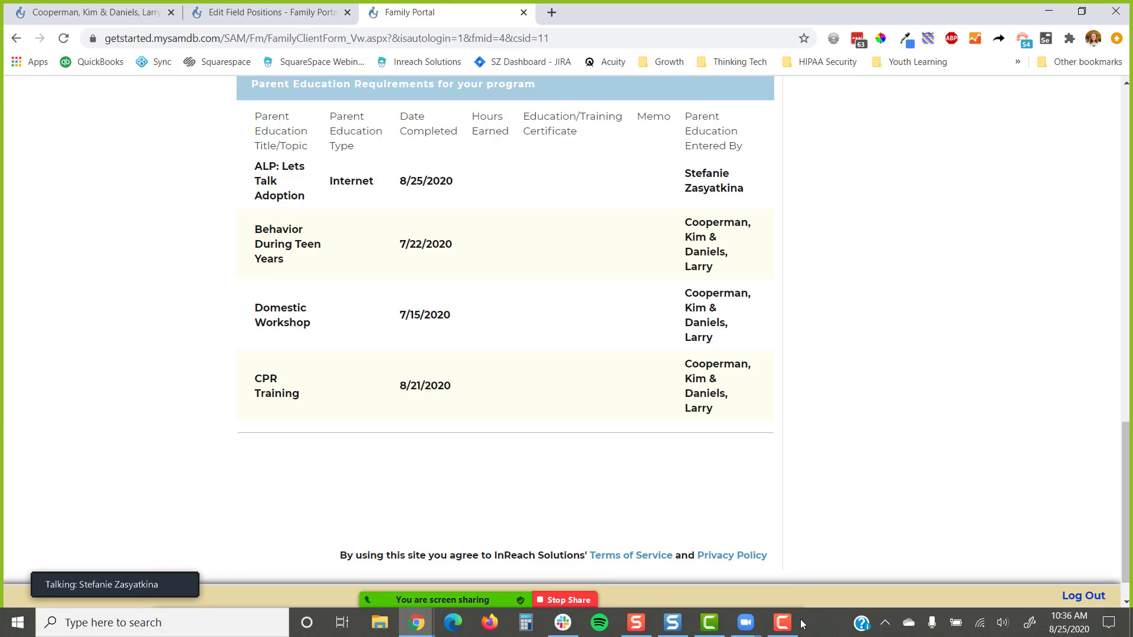
pyautogui.moveTo(547, 600)
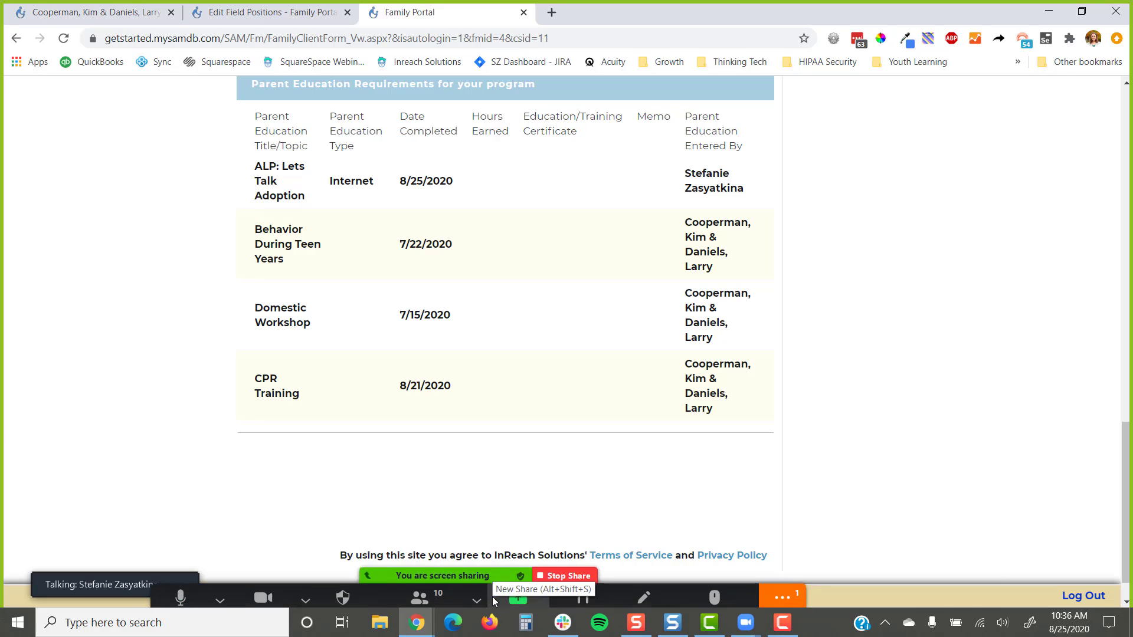
pyautogui.click(779, 595)
pyautogui.click(793, 364)
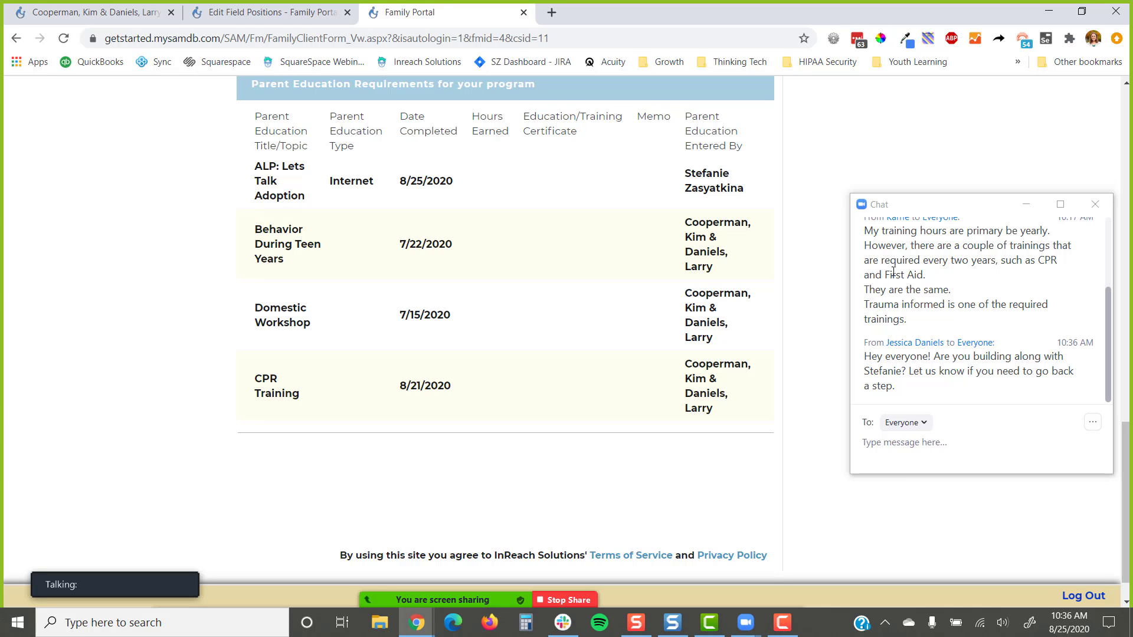
pyautogui.click(1027, 204)
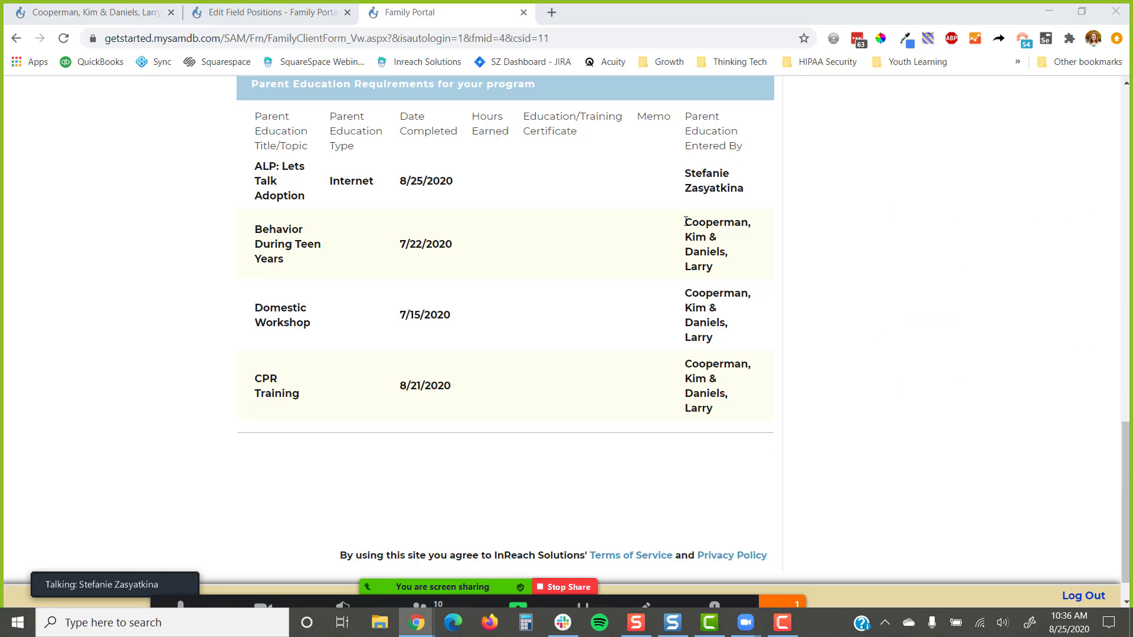
# - Remove the Memo and Parent Education Type fields from the landing page sub-form, and reload the Family Portal to check the requirements table
pyautogui.click(252, 12)
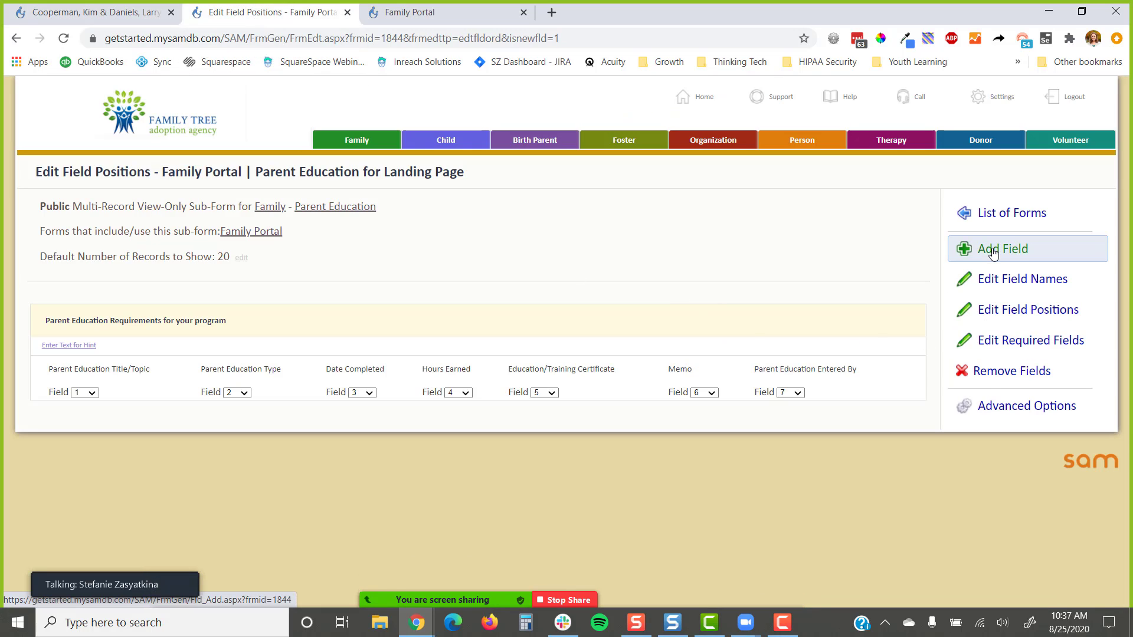
pyautogui.click(1013, 373)
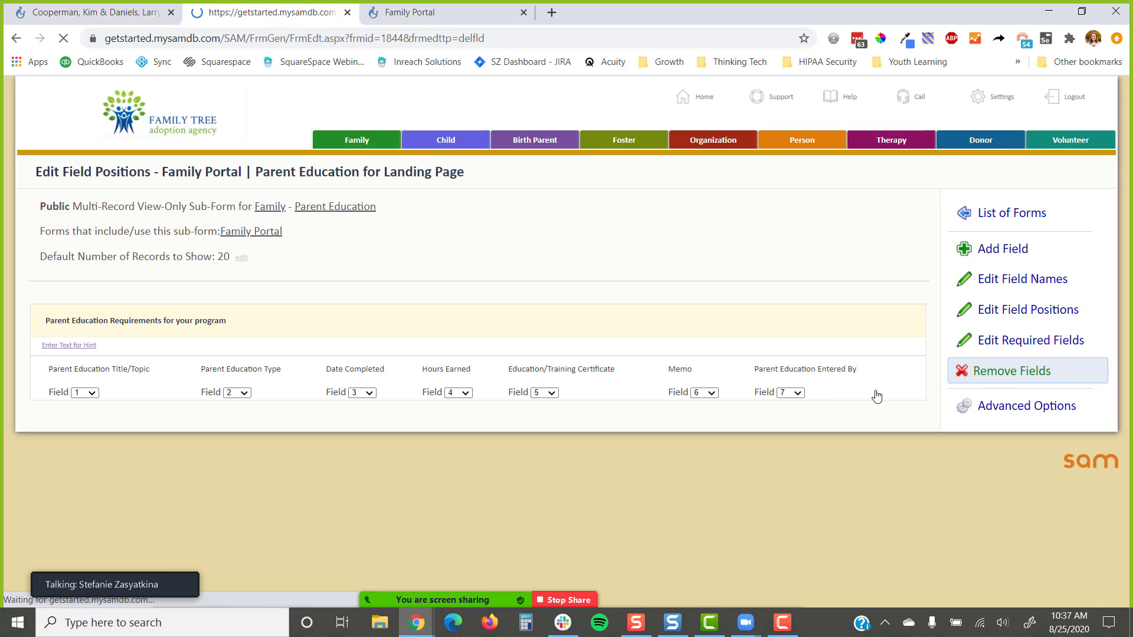
pyautogui.click(700, 391)
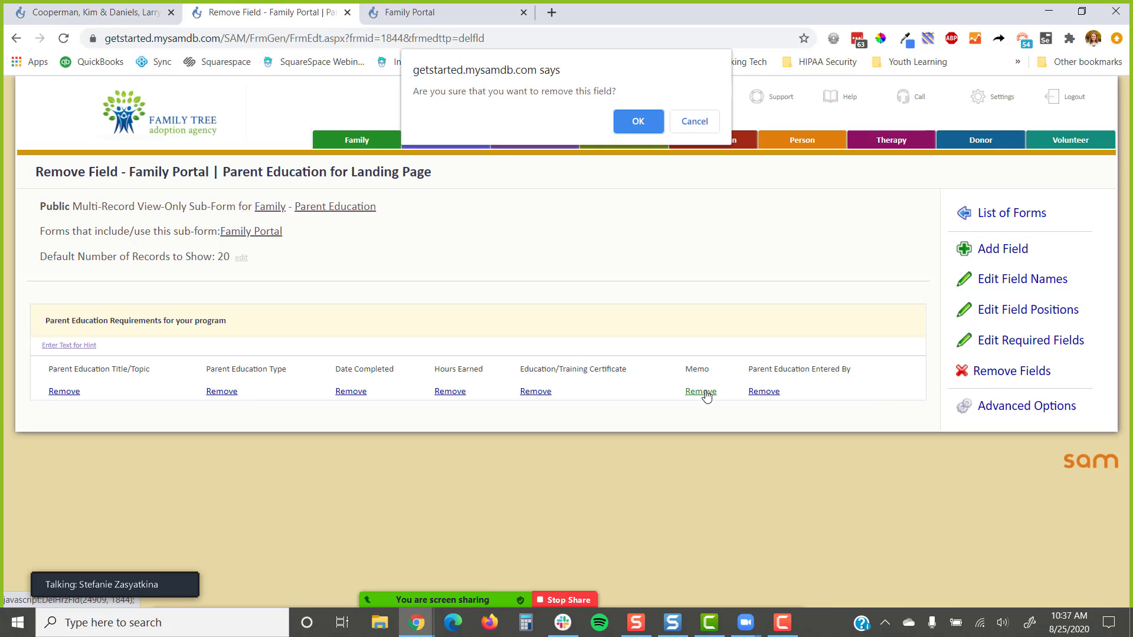
pyautogui.press('Return')
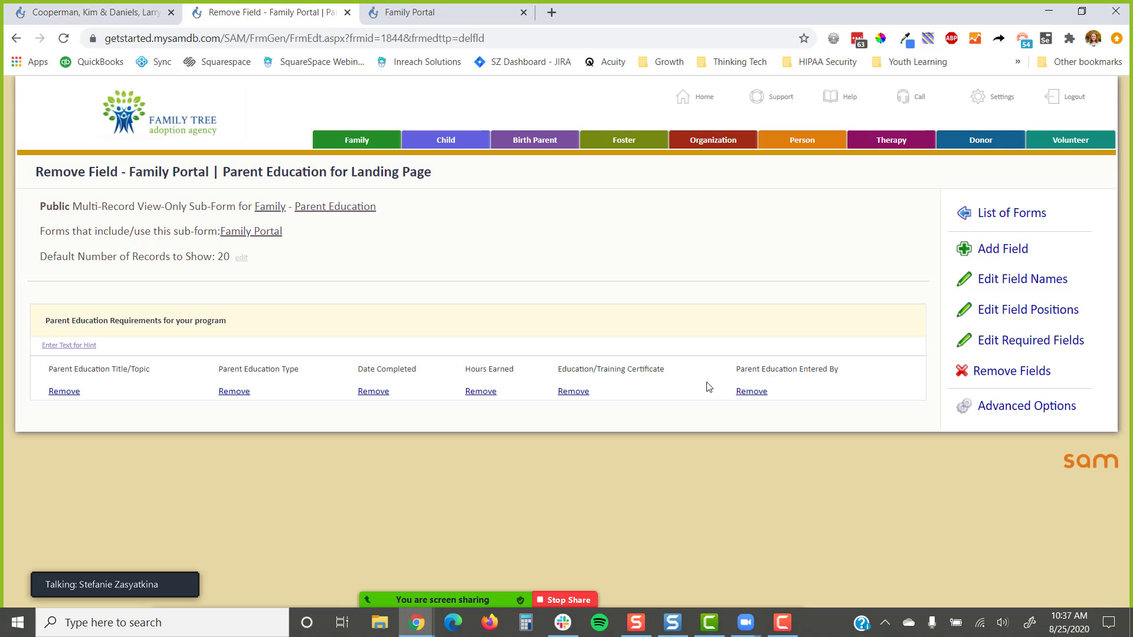
pyautogui.click(231, 391)
pyautogui.click(637, 120)
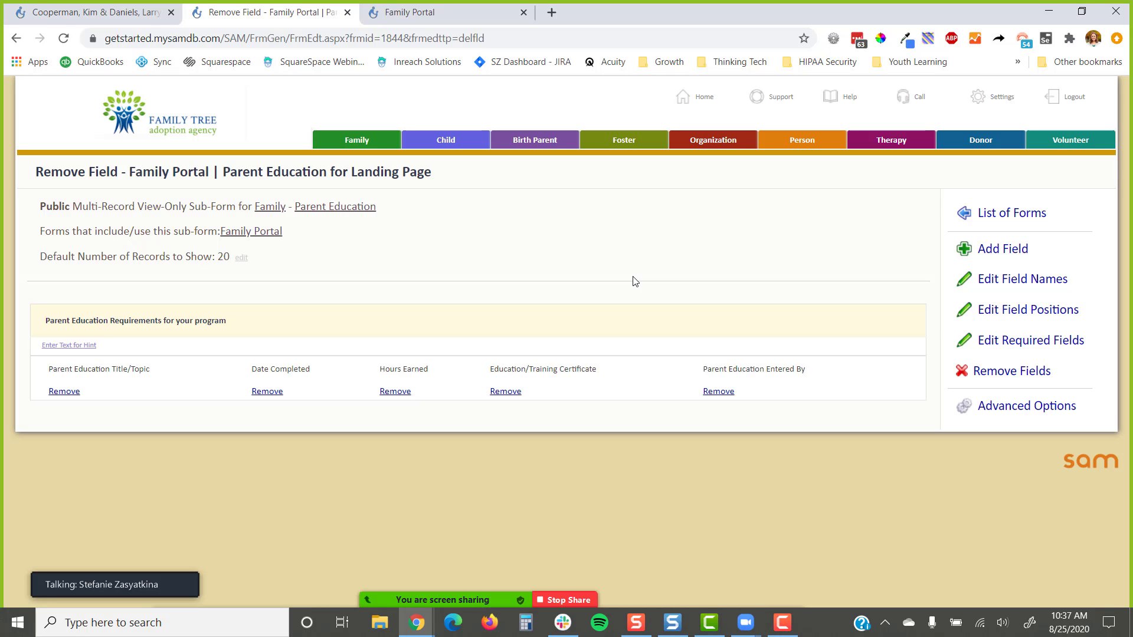
pyautogui.click(437, 8)
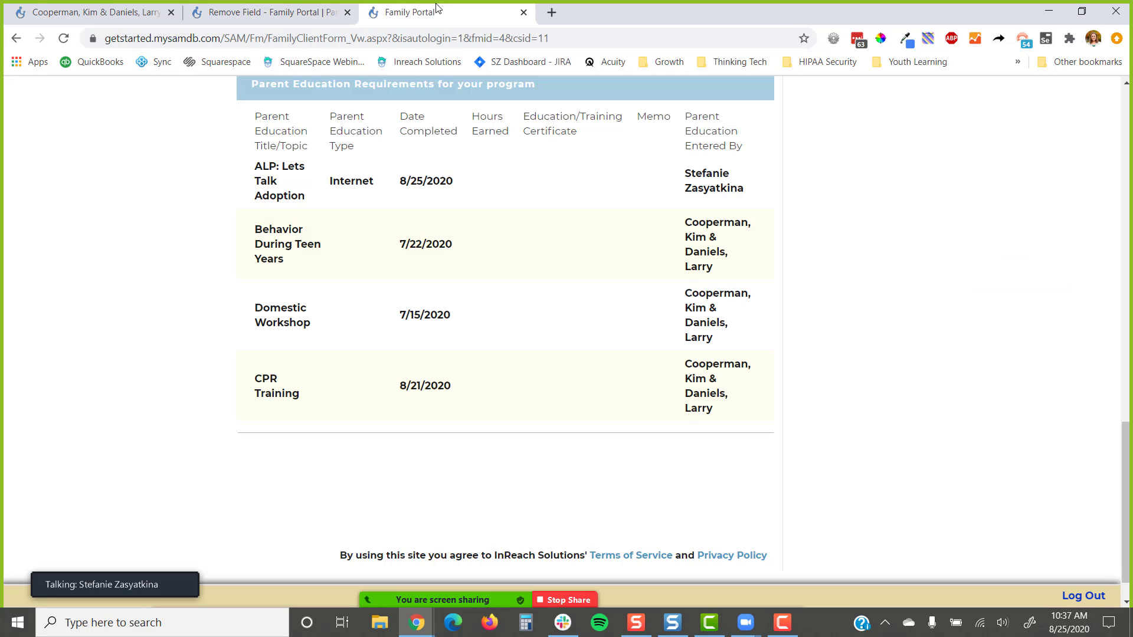
pyautogui.click(64, 39)
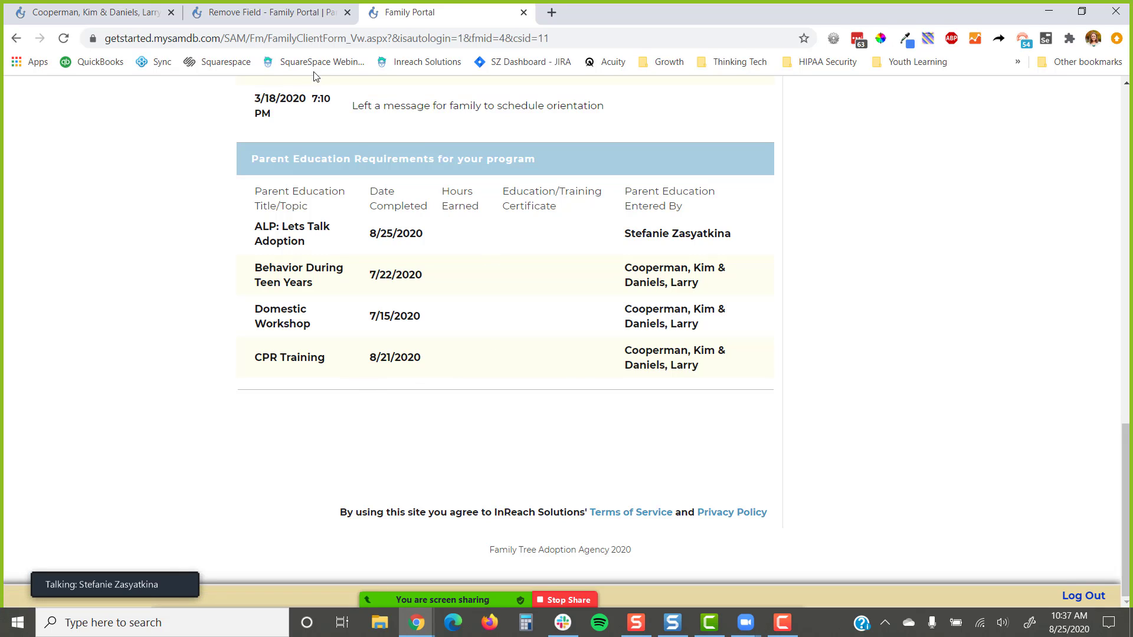
# - Return to the sub-form's customizer and create a new Parent Education field titled Acknowledgement of Completion
pyautogui.click(316, 13)
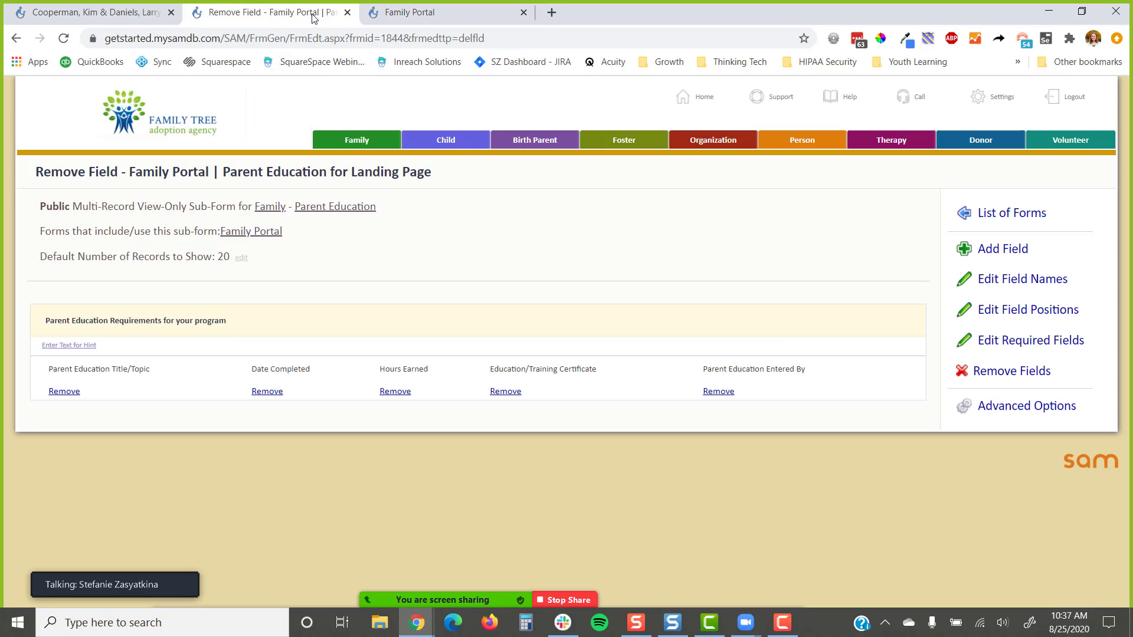
pyautogui.click(989, 251)
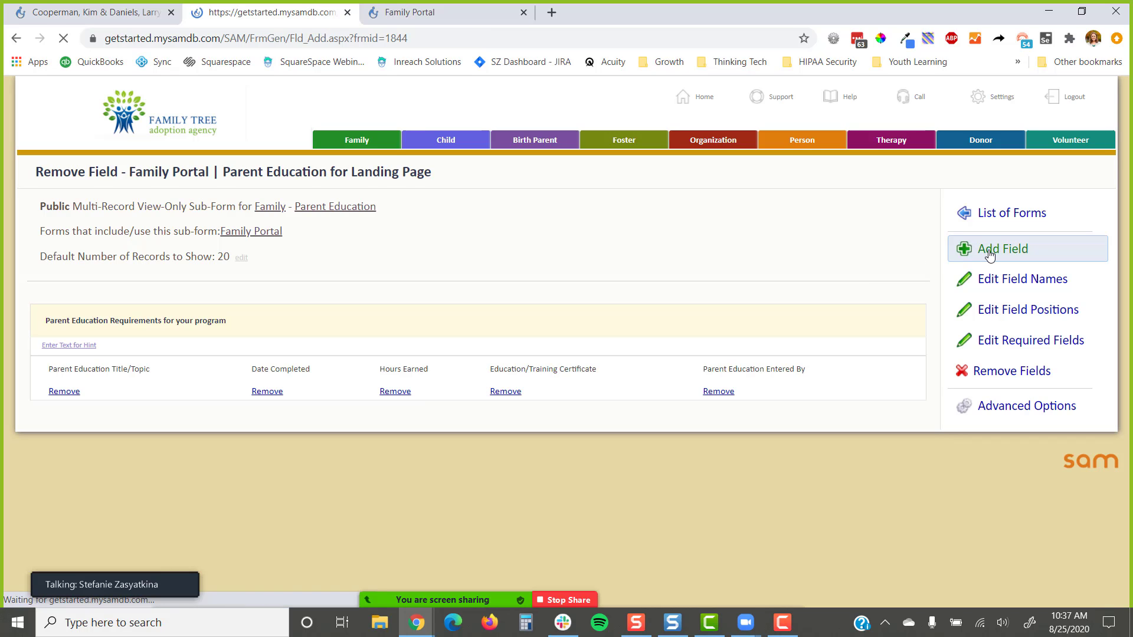
pyautogui.click(994, 428)
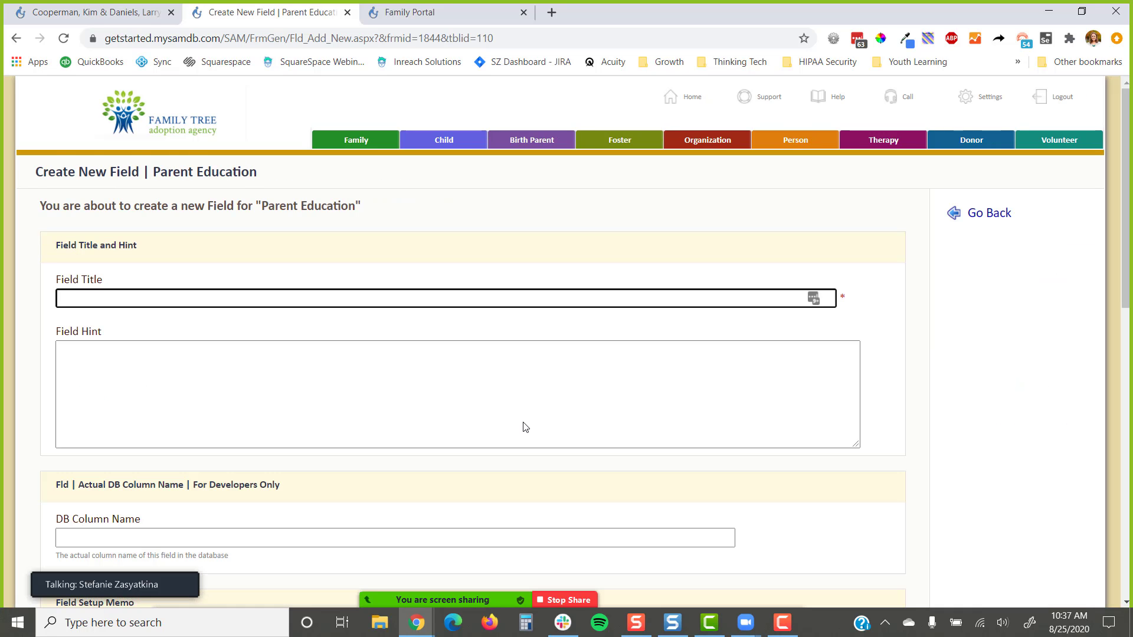
pyautogui.write('Acknowledgement of Completions')
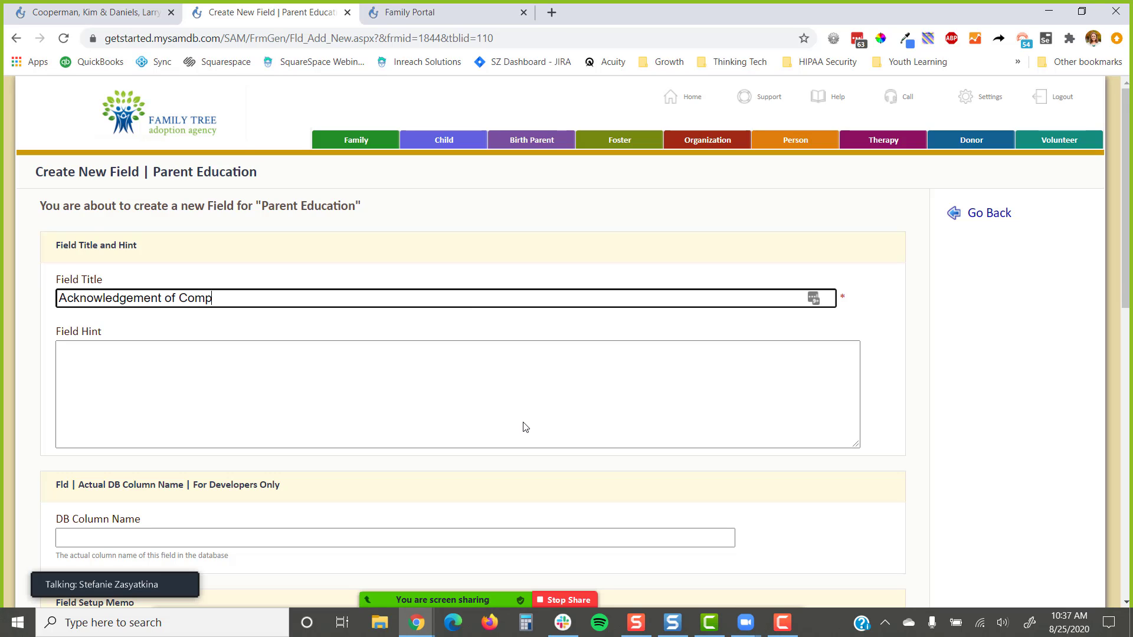
pyautogui.press('BackSpace')
pyautogui.press('BackSpace')
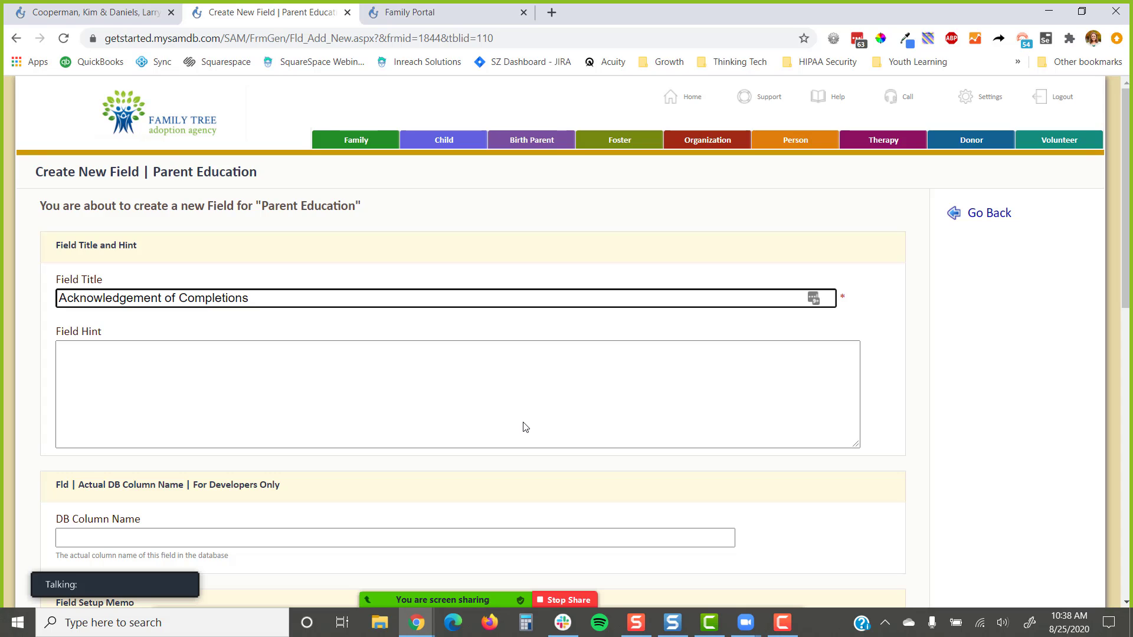
# - Set the field title for public forms to "Add your signature share you've completed this training" and save the new field
pyautogui.scroll(-5, 521, 425)
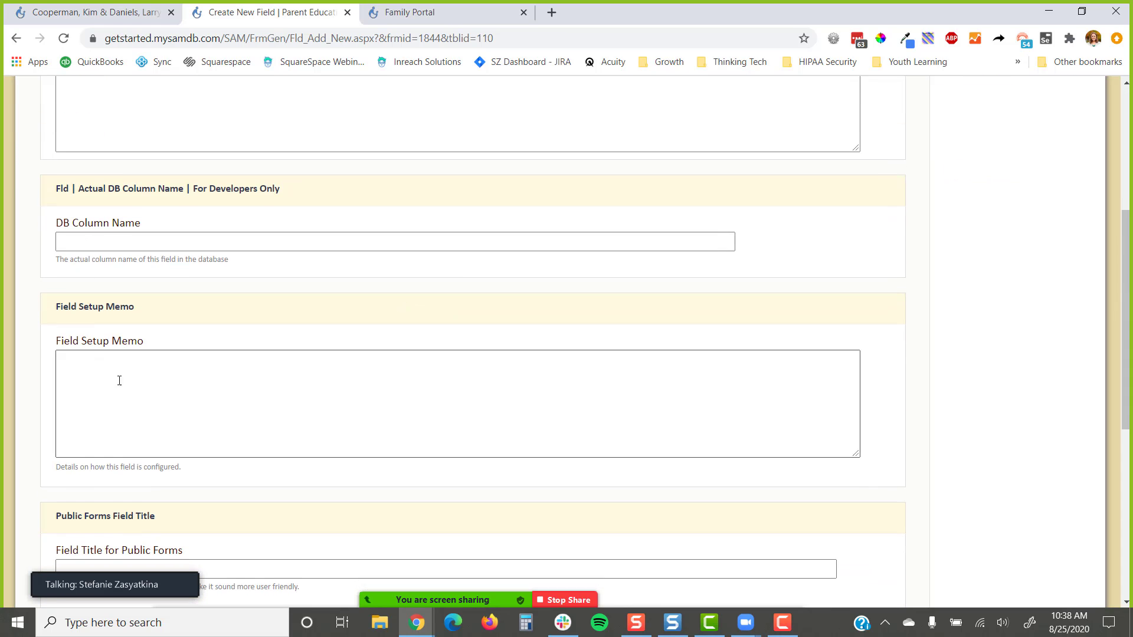
pyautogui.scroll(-4, 118, 380)
pyautogui.click(120, 351)
pyautogui.write('A')
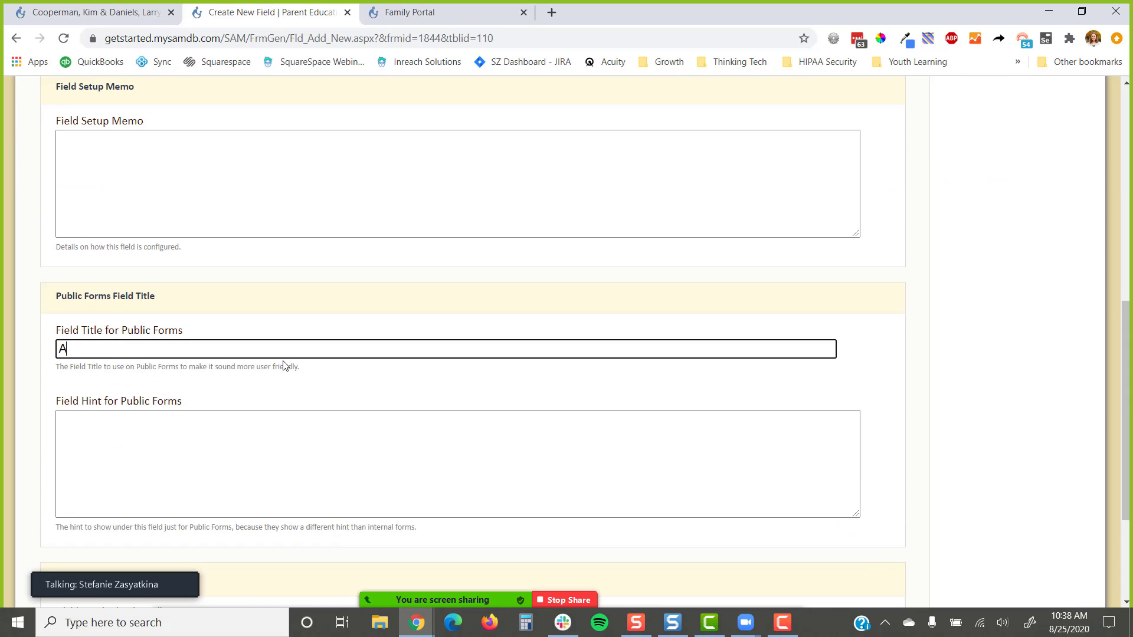
pyautogui.write('dd your signature youj')
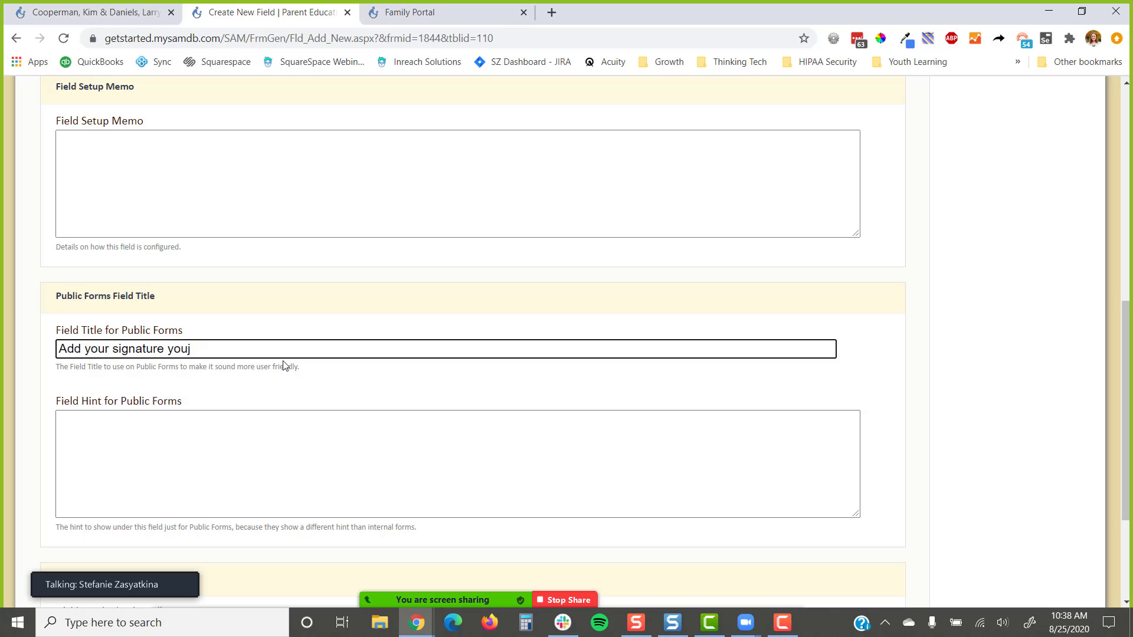
pyautogui.hotkey('ctrl', 'shift', 'Left')
pyautogui.click(285, 365)
pyautogui.scroll(-3, 285, 366)
pyautogui.click(218, 162)
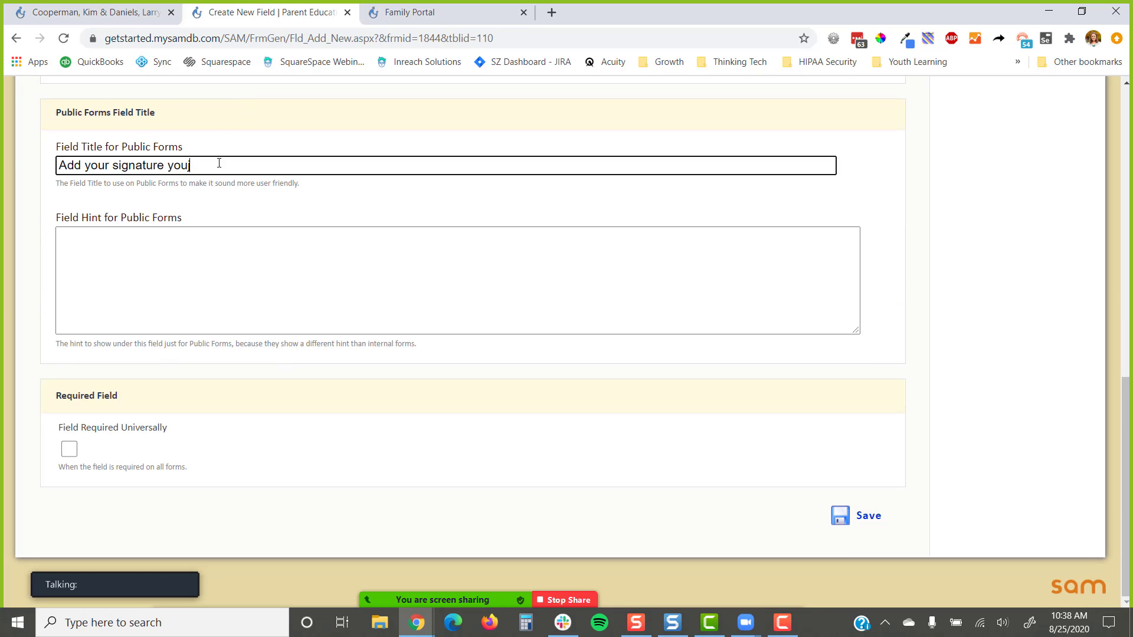
pyautogui.hotkey('ctrl', 'shift', 'Left')
pyautogui.write("share you've completed this training")
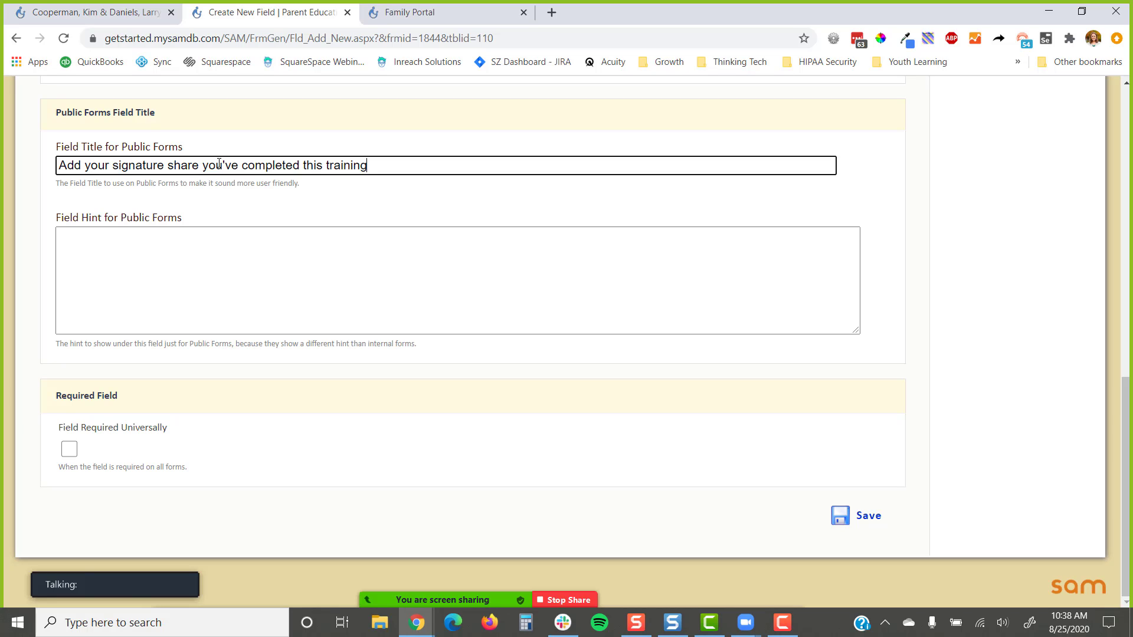
pyautogui.press('Return')
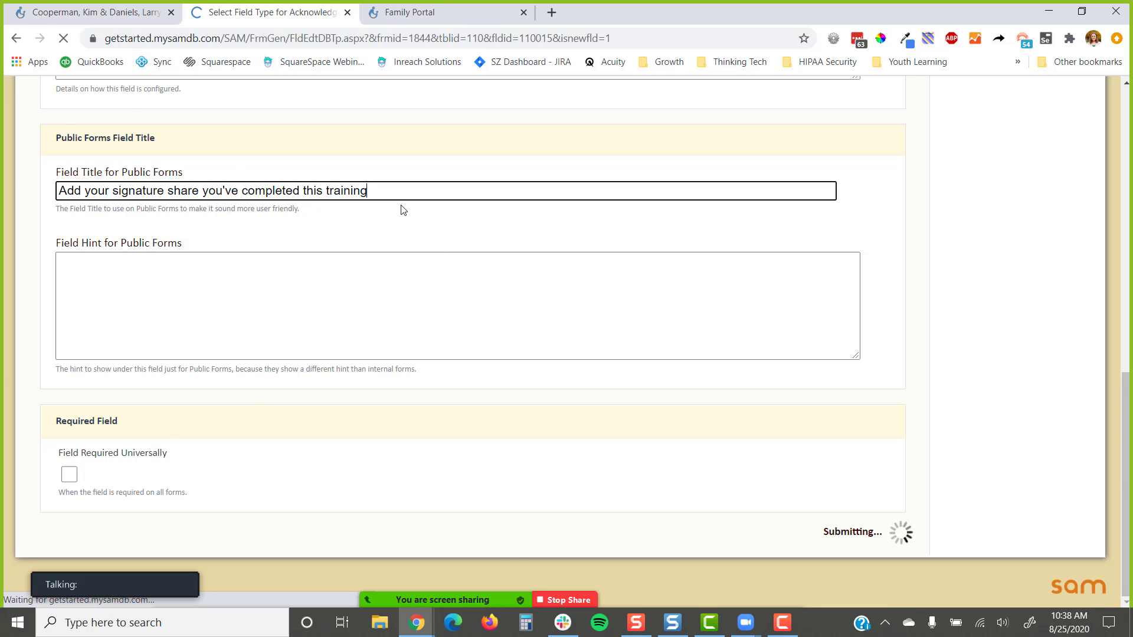
# - Keep the new field's type as Text with the Regular option and save both type selections
pyautogui.scroll(-3, 678, 316)
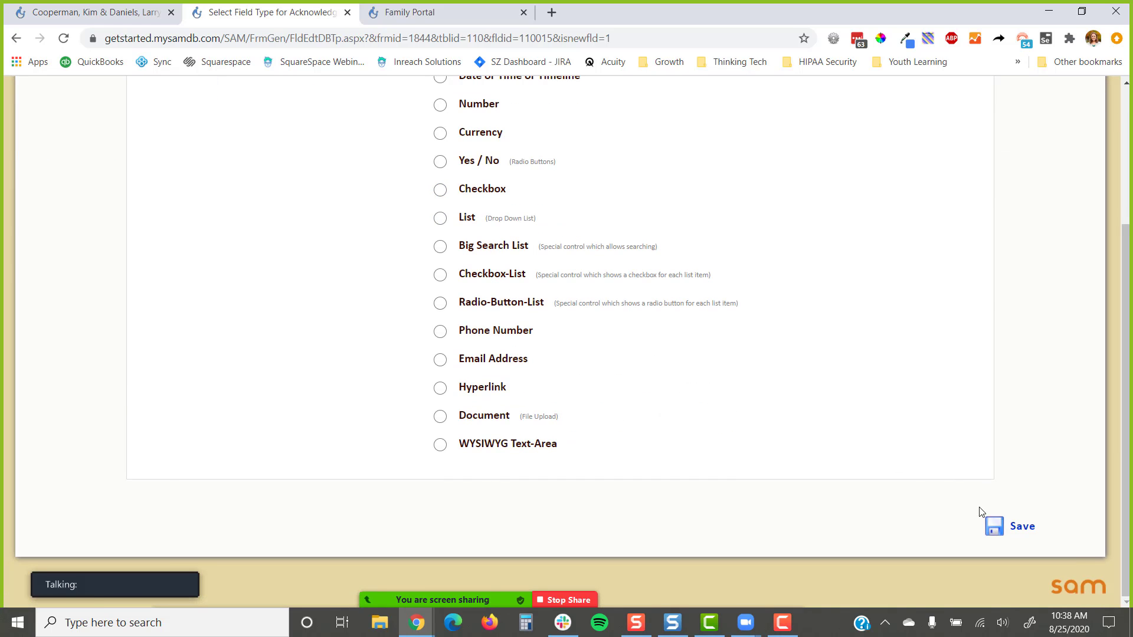
pyautogui.click(996, 522)
pyautogui.click(1043, 450)
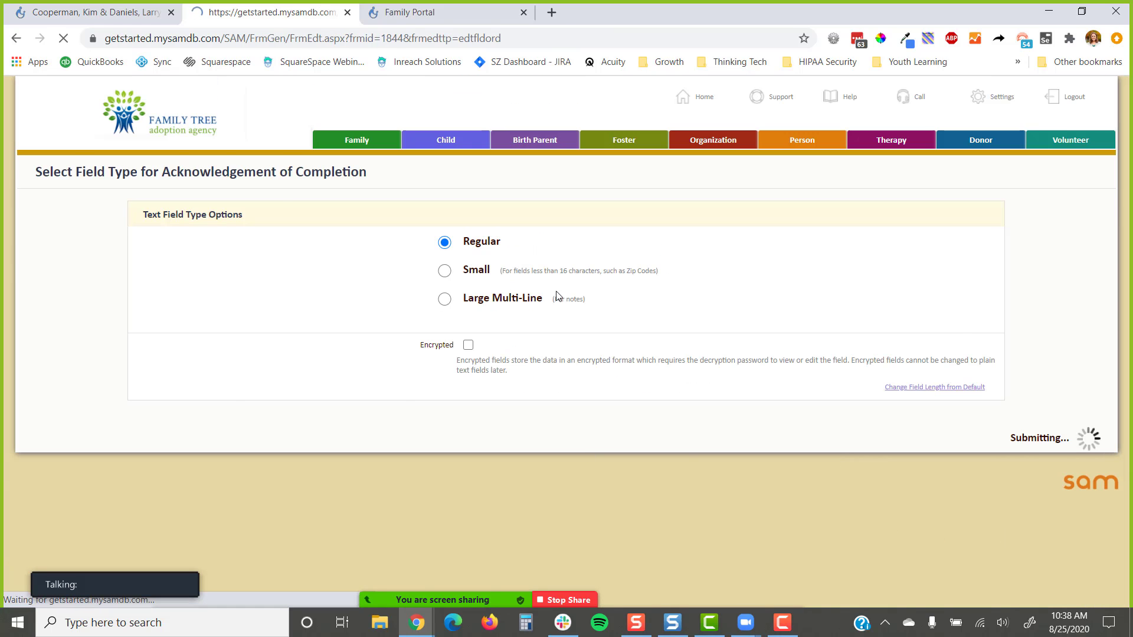
# - Reload the Family Portal landing page and check the new signature column in the Parent Education requirements section
pyautogui.click(411, 13)
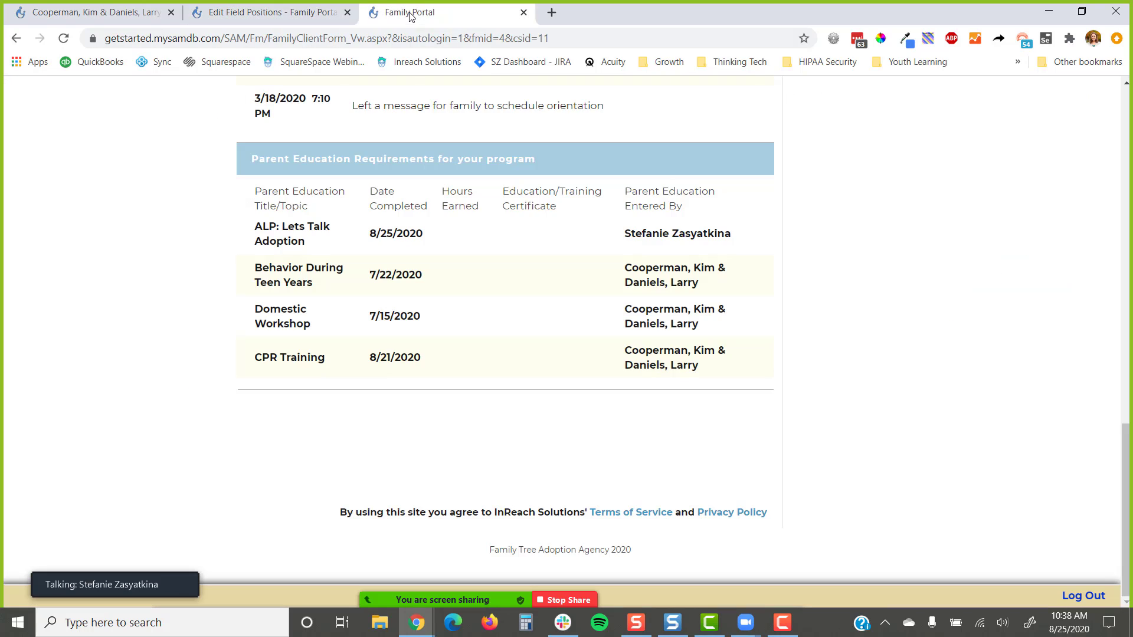
pyautogui.click(63, 37)
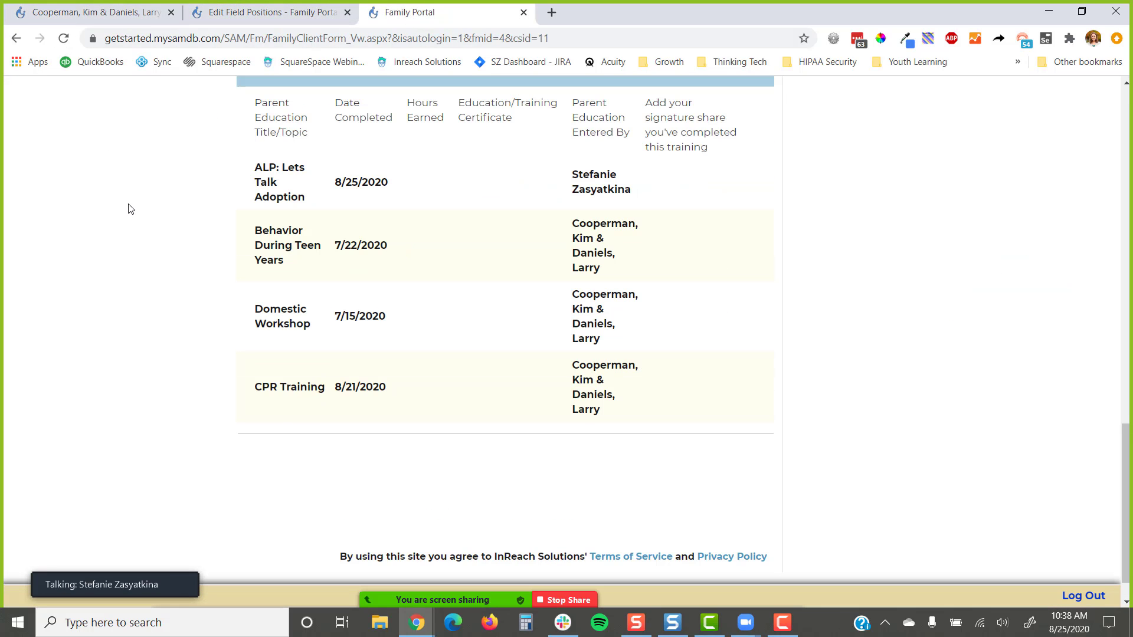
pyautogui.scroll(1, 577, 317)
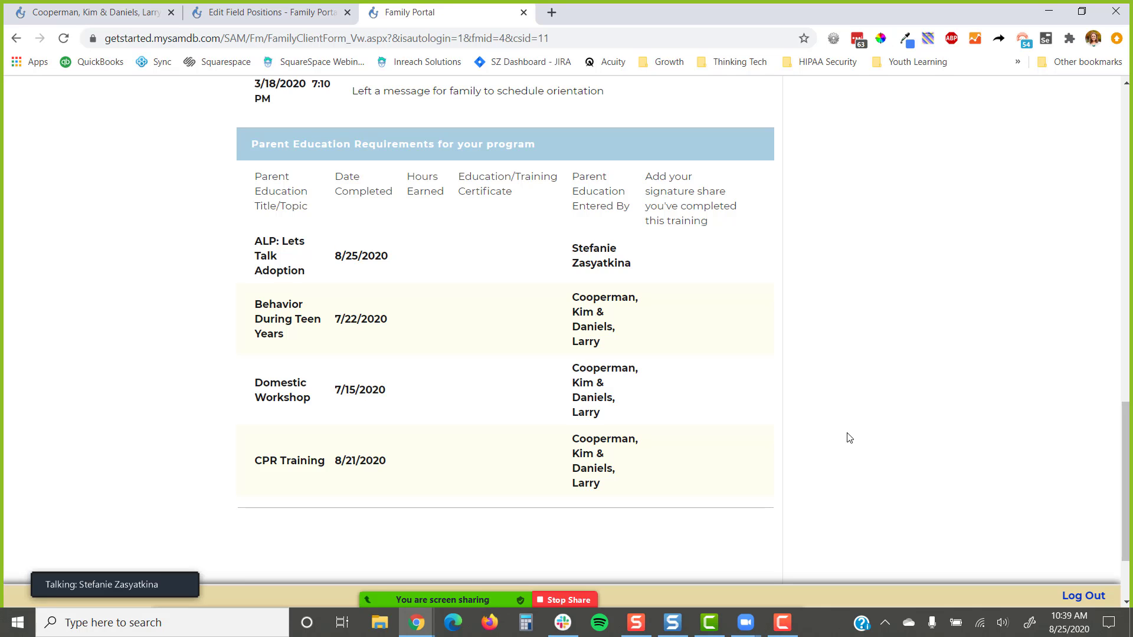
# - From the sub-form's customizer, open the Parent Education table's configuration in a new browser tab
pyautogui.click(292, 12)
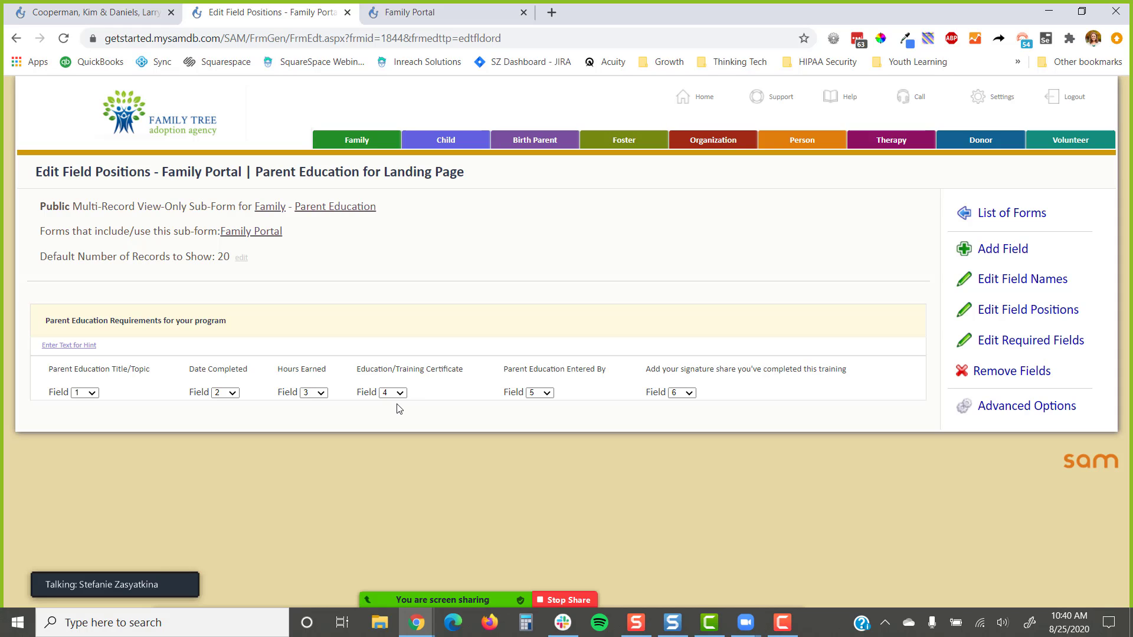
pyautogui.rightClick(360, 210)
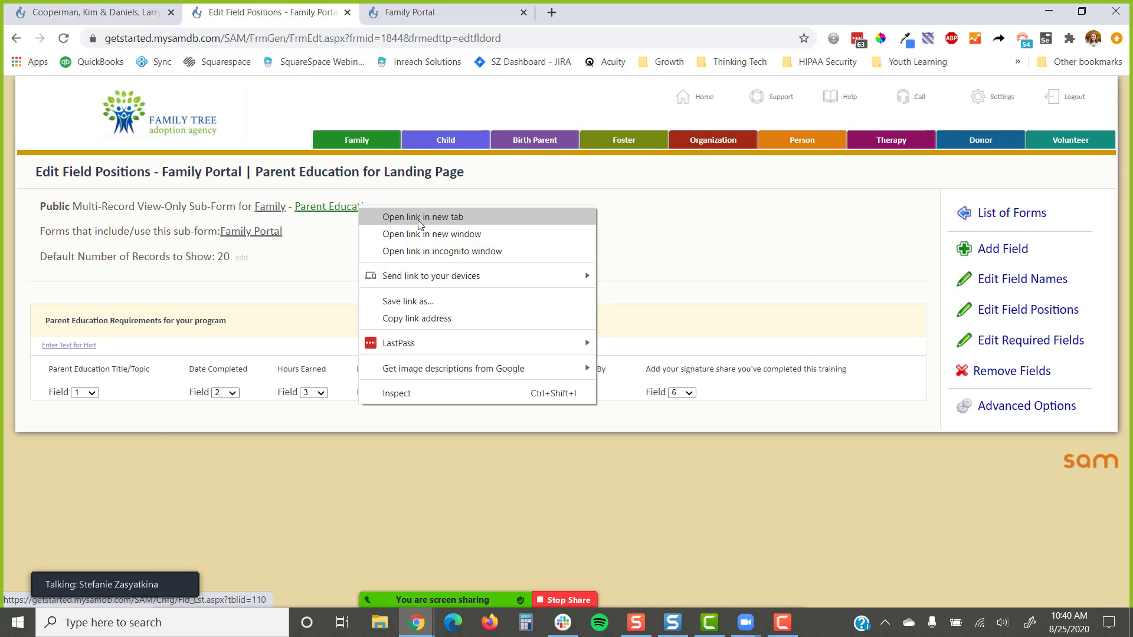
pyautogui.click(389, 215)
pyautogui.click(618, 17)
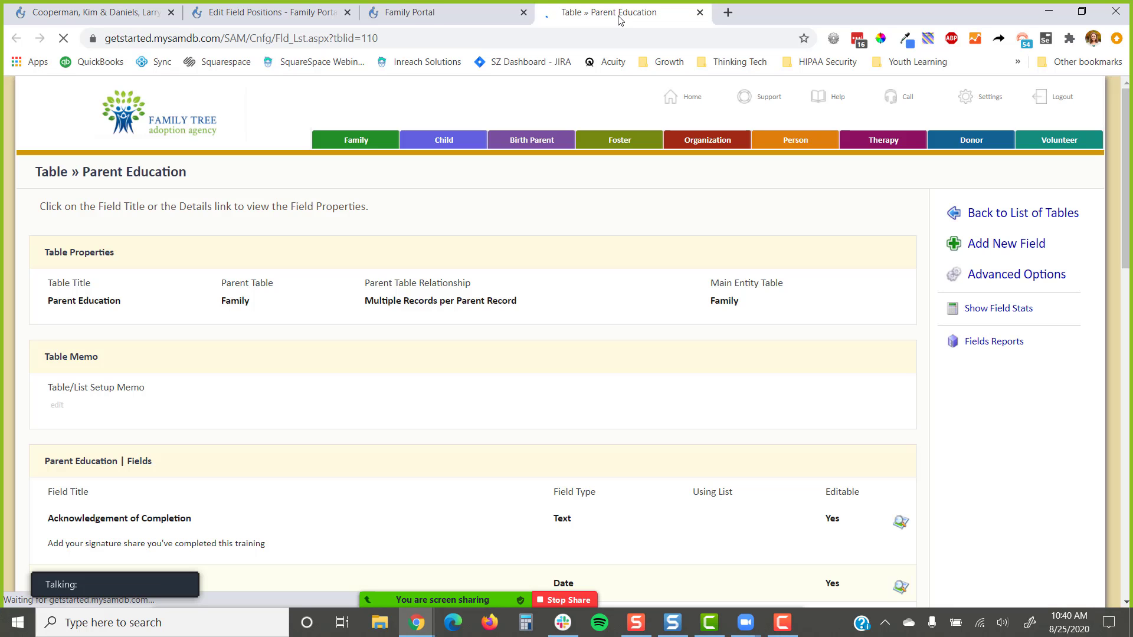
# - Start creating a new form for the Parent Education table from its really advanced options
pyautogui.click(997, 275)
pyautogui.click(1003, 430)
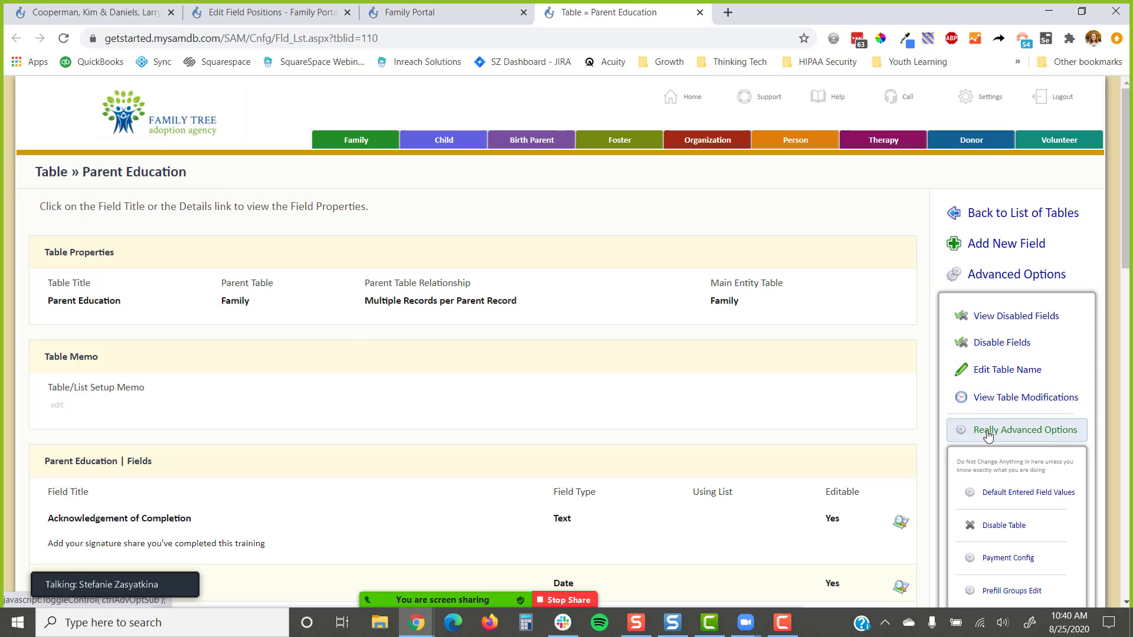
pyautogui.scroll(-3, 1026, 427)
pyautogui.scroll(-3, 1027, 443)
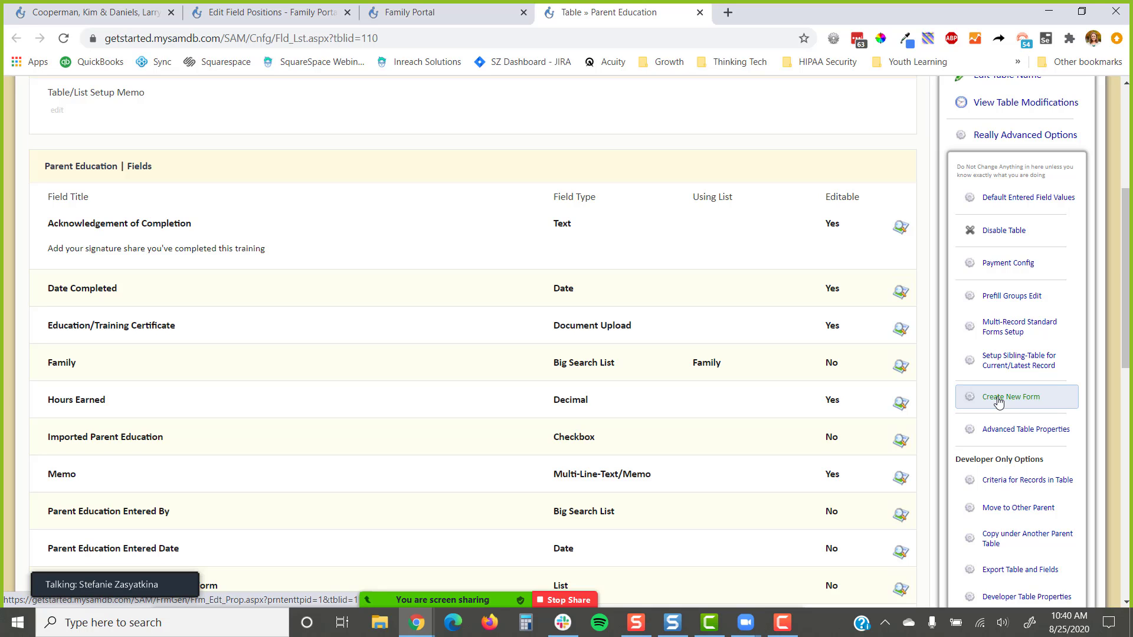
pyautogui.click(997, 402)
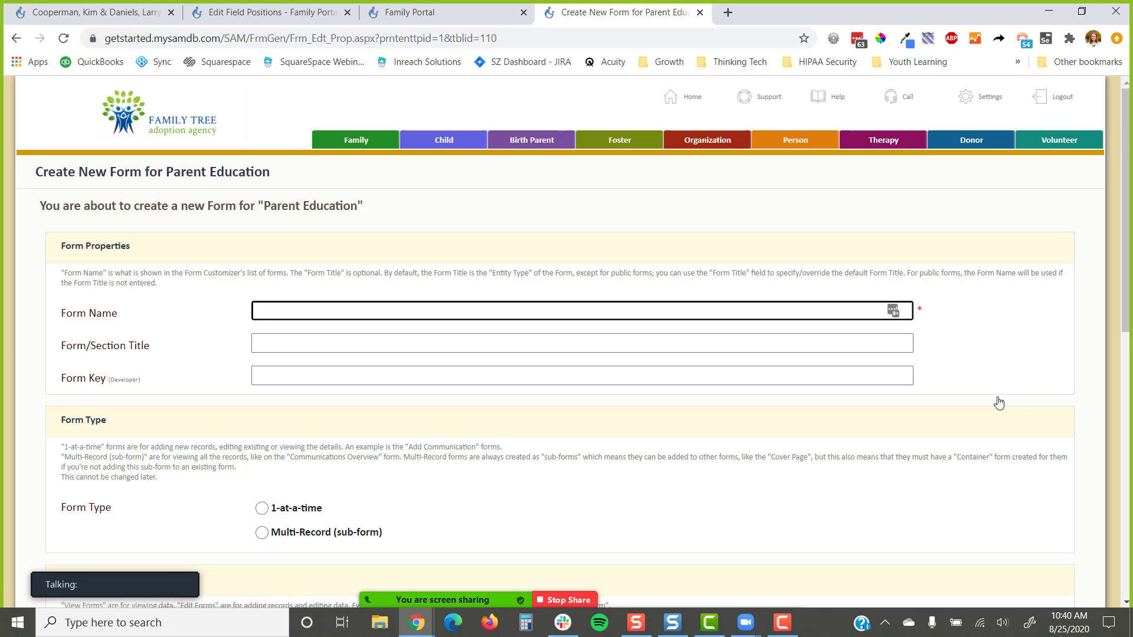
# - Name the new form "Family Portal | Edit Parent Education Record"
pyautogui.write('Family Portal ')
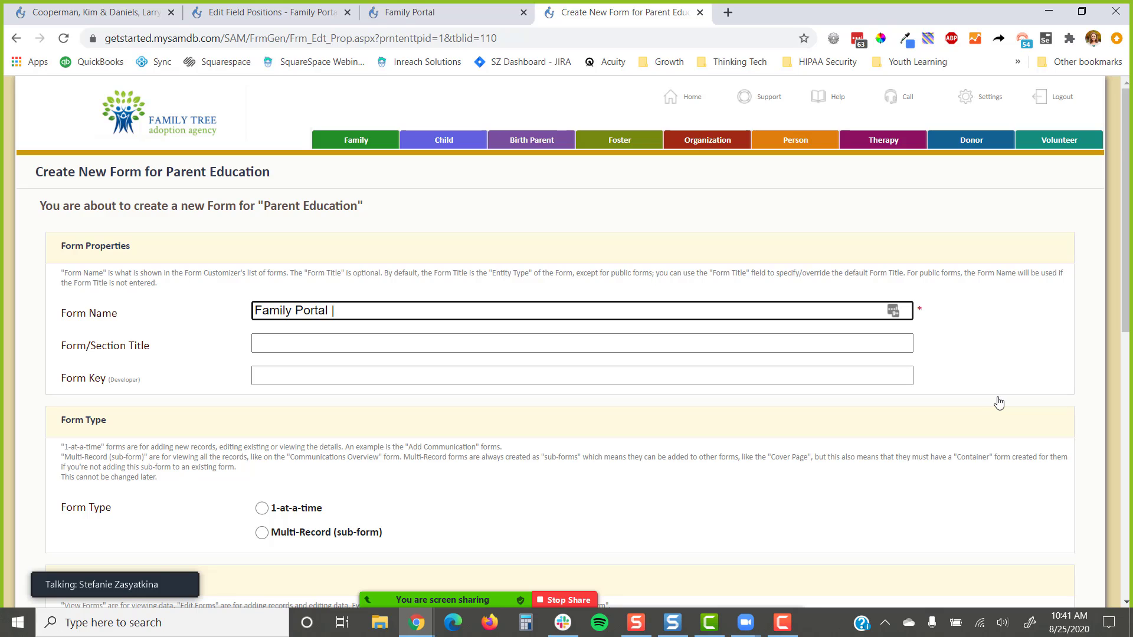
pyautogui.write('| Edit Parent Education REco')
pyautogui.press('BackSpace')
pyautogui.press('BackSpace')
pyautogui.press('BackSpace')
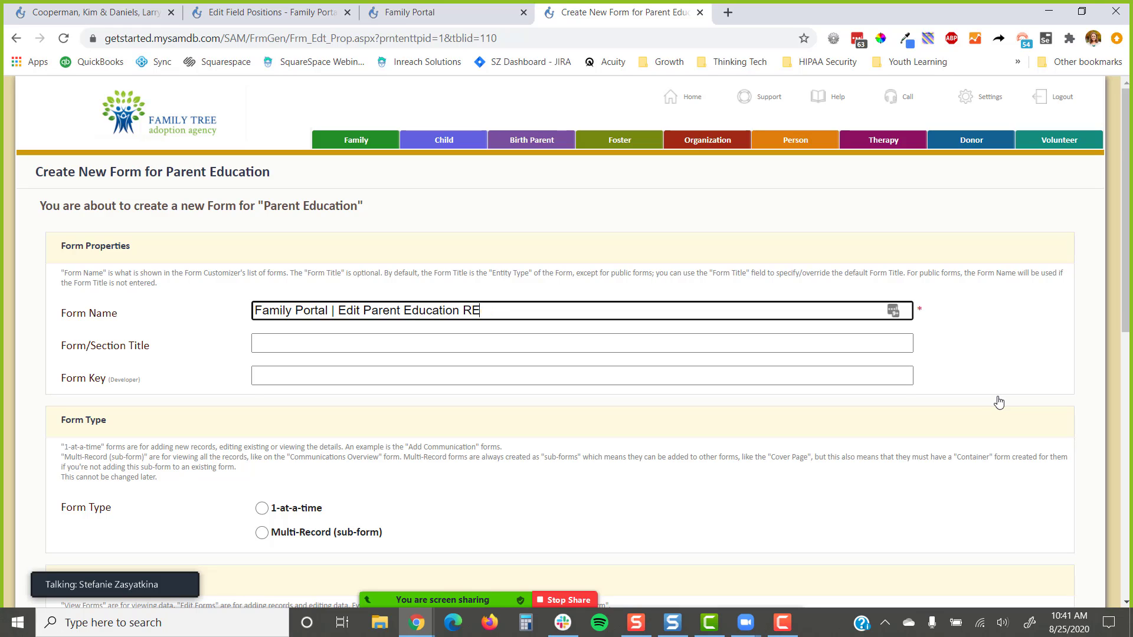
pyautogui.write('ecord')
# - Copy "Edit Parent Education Record" from the form name into the form/section title
pyautogui.hotkey('ctrl', 'shift', 'Left')
pyautogui.hotkey('ctrl', 'shift', 'Left')
pyautogui.hotkey('ctrl', 'shift', 'Left')
pyautogui.hotkey('ctrl', 'shift', 'Left')
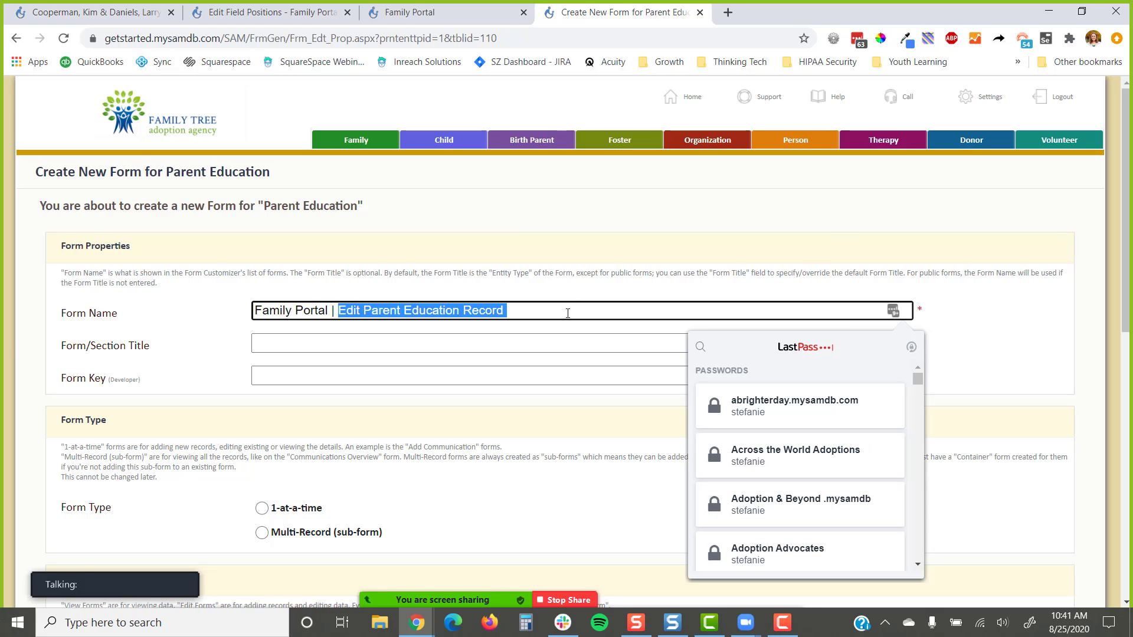
pyautogui.click(541, 311)
pyautogui.hotkey('ctrl', 'shift', 'Left')
pyautogui.hotkey('ctrl', 'shift', 'Left')
pyautogui.hotkey('ctrl', 'shift', 'Left')
pyautogui.hotkey('ctrl', 'shift', 'Left')
pyautogui.hotkey('ctrl', 'c')
pyautogui.click(489, 348)
pyautogui.hotkey('ctrl', 'v')
# - Set the form type to 1-at-a-time and mark the form as an Edit Form
pyautogui.scroll(-2, 481, 348)
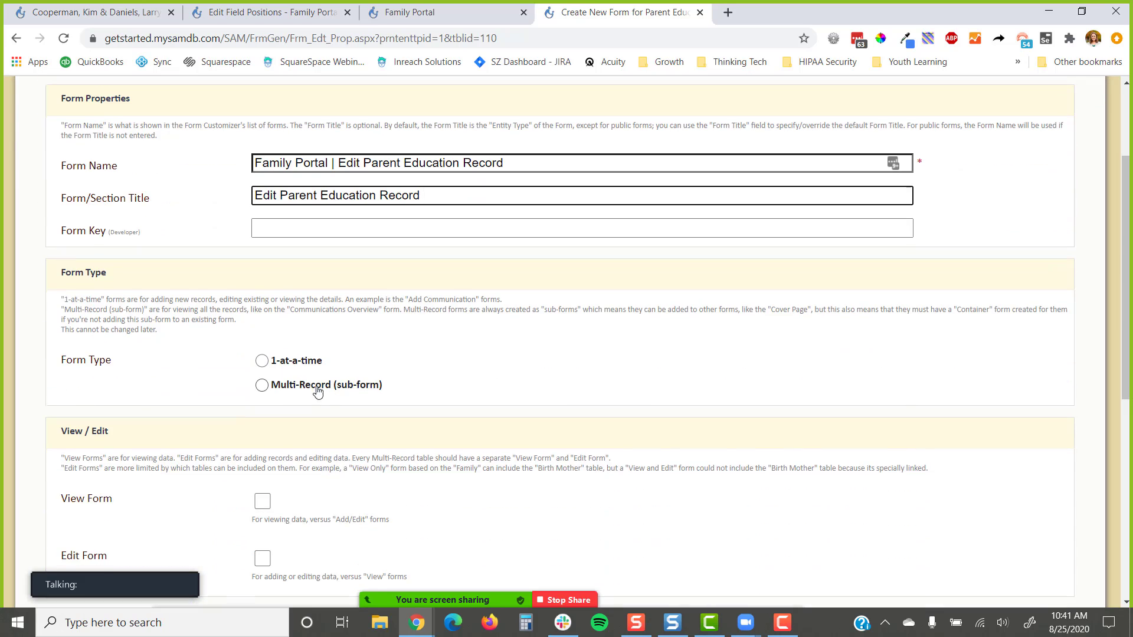
pyautogui.moveTo(397, 390); pyautogui.dragTo(265, 384)
pyautogui.click(260, 359)
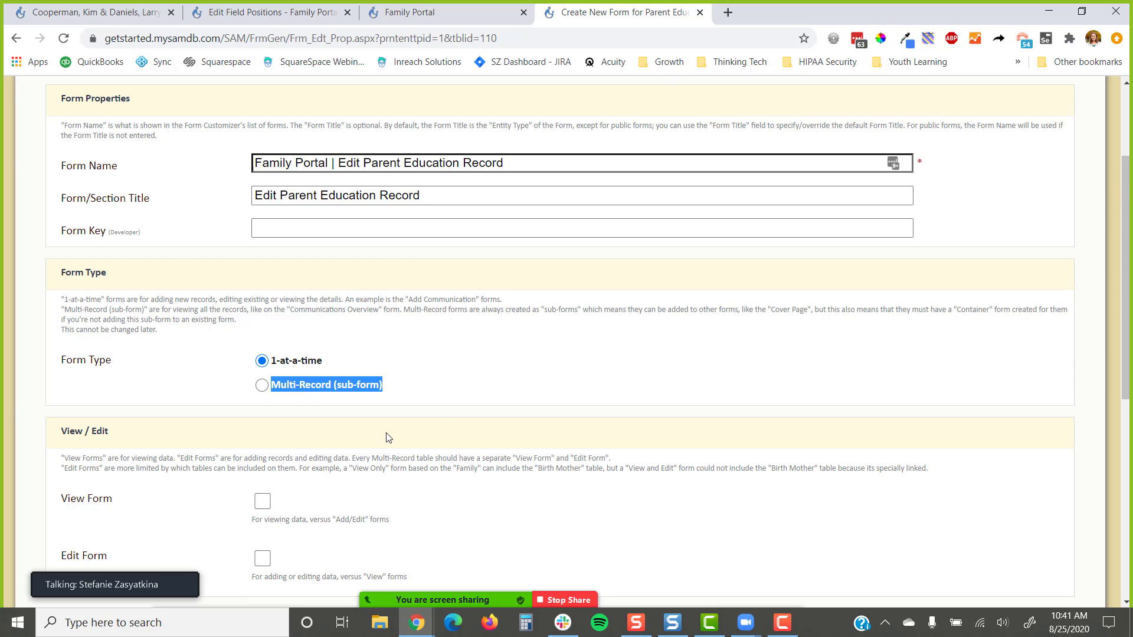
pyautogui.click(440, 410)
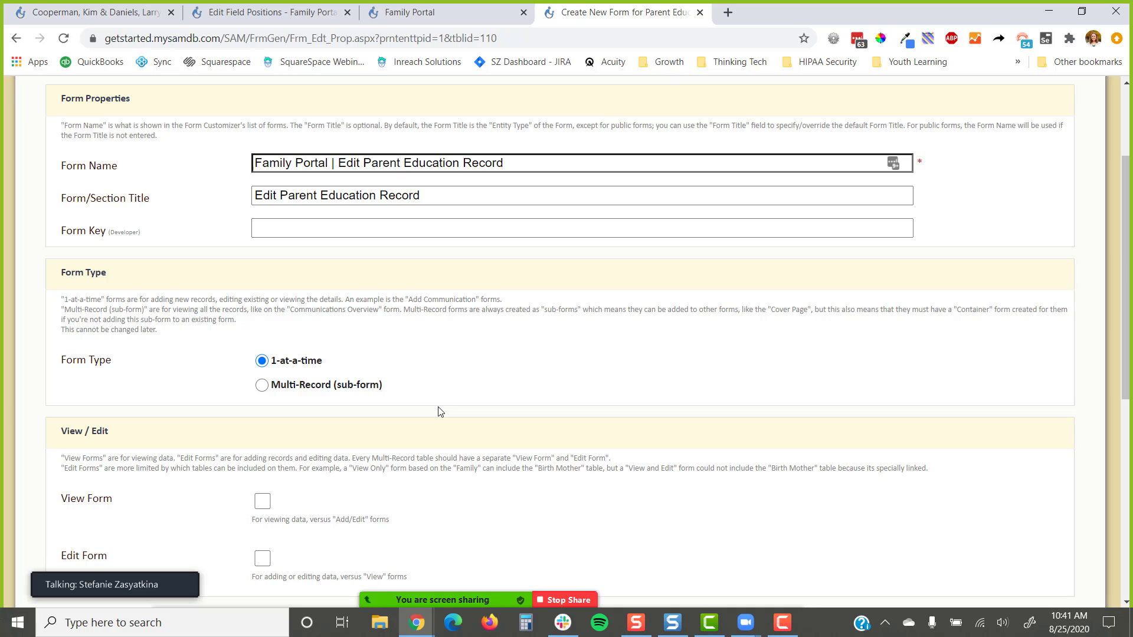
pyautogui.scroll(-5, 434, 407)
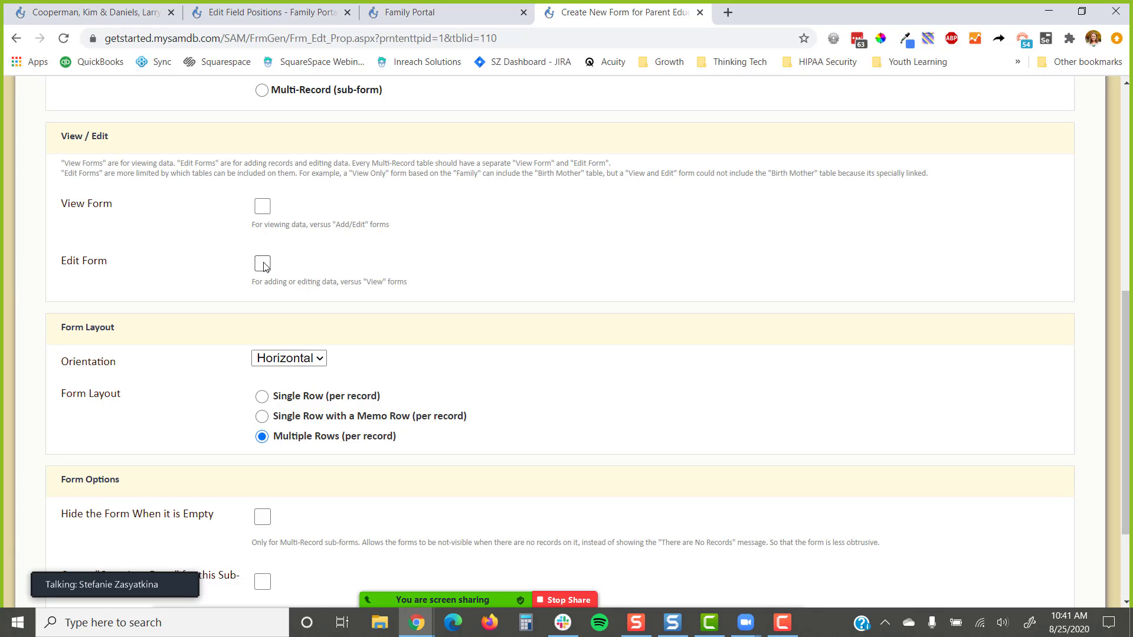
pyautogui.click(264, 264)
# - Keep the Multiple Rows layout, leave the "Container Form" option unchecked, and save the new form
pyautogui.scroll(-3, 303, 394)
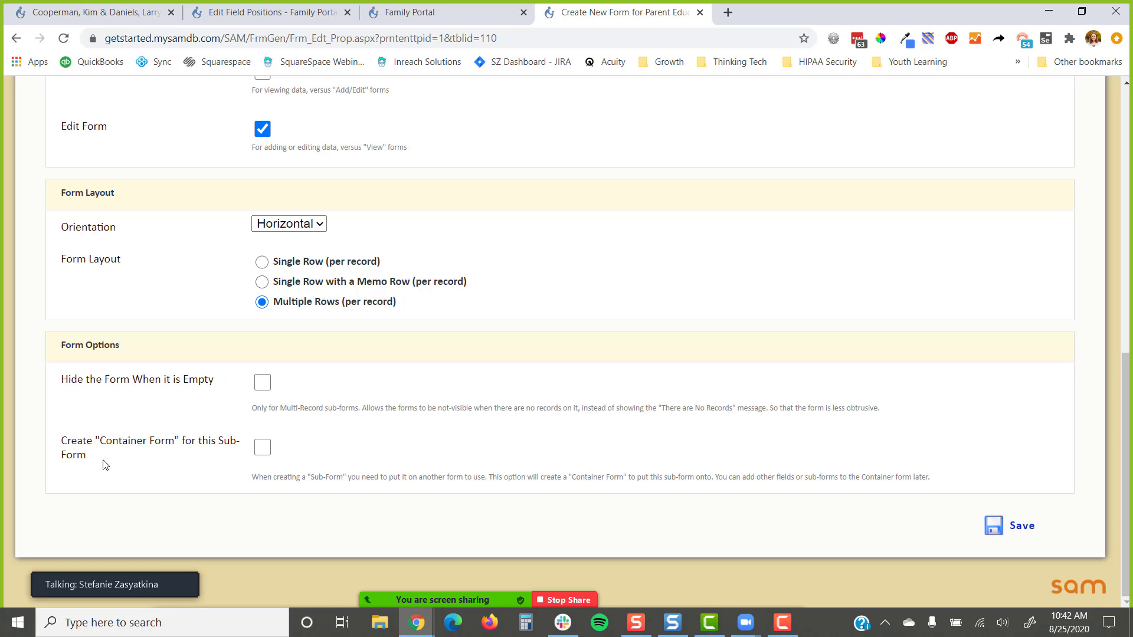
pyautogui.scroll(9, 176, 442)
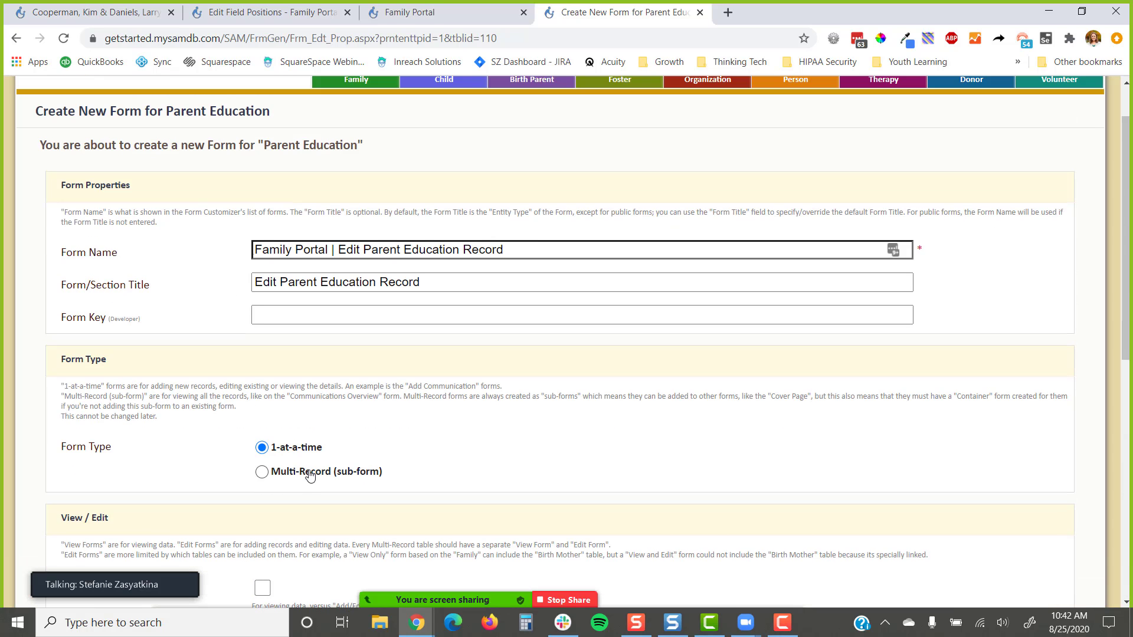
pyautogui.scroll(-5, 310, 476)
pyautogui.scroll(-4, 253, 367)
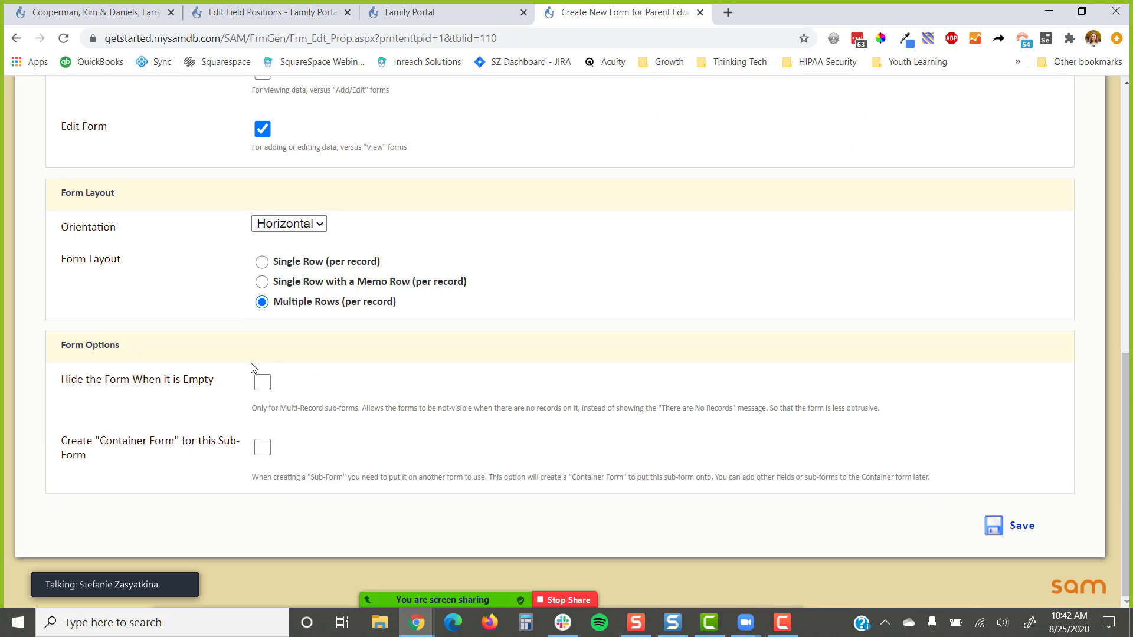
pyautogui.moveTo(105, 466); pyautogui.dragTo(54, 435)
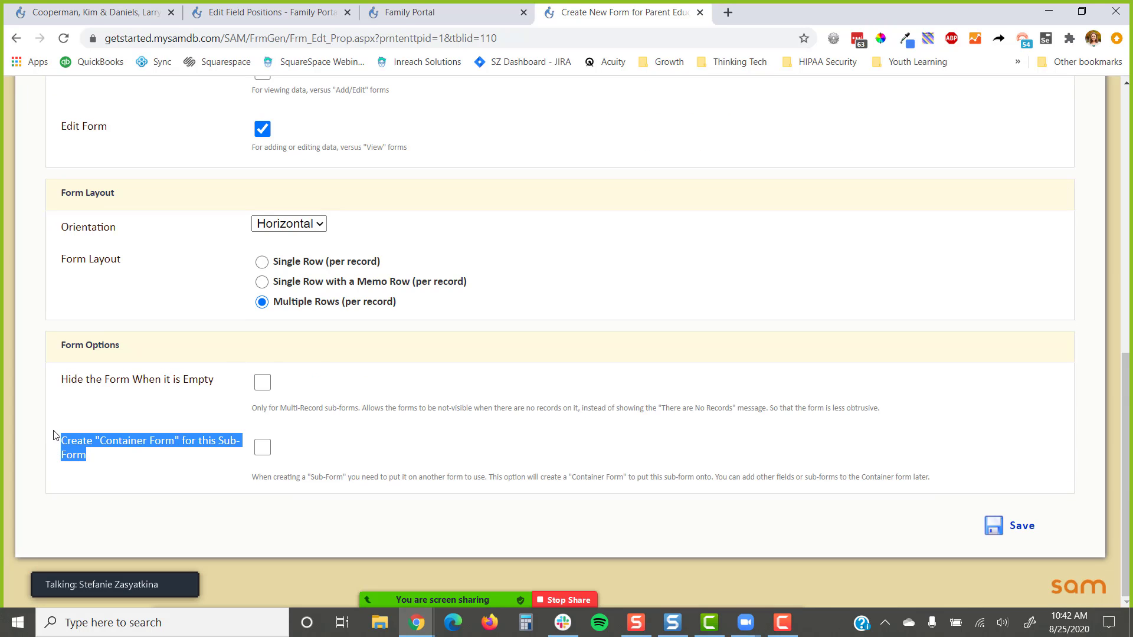
pyautogui.click(144, 480)
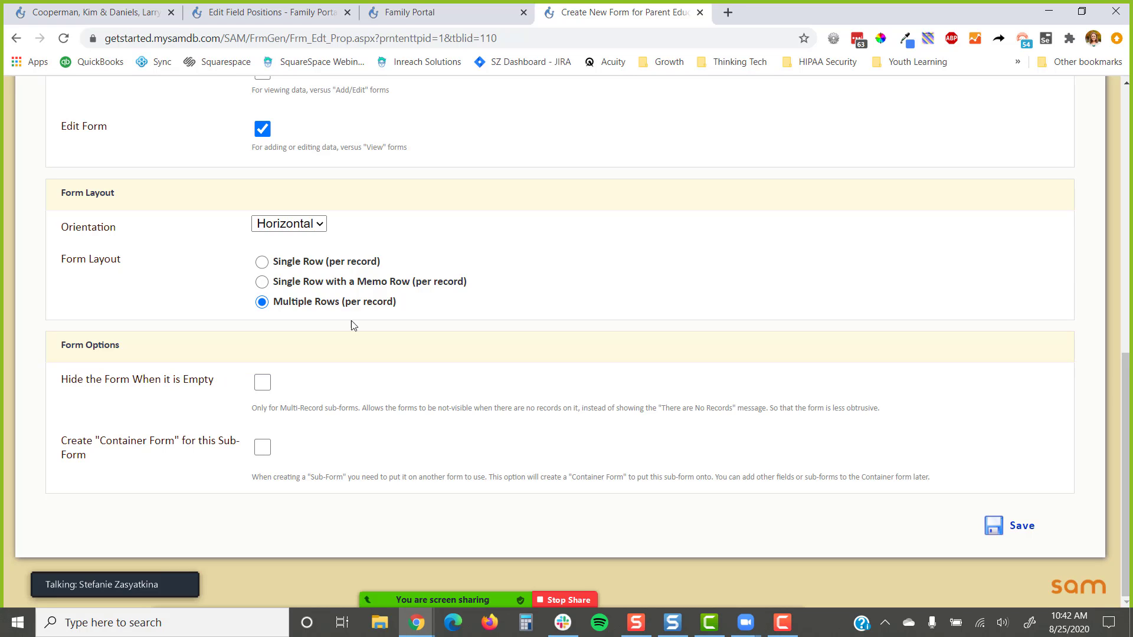
pyautogui.click(1013, 534)
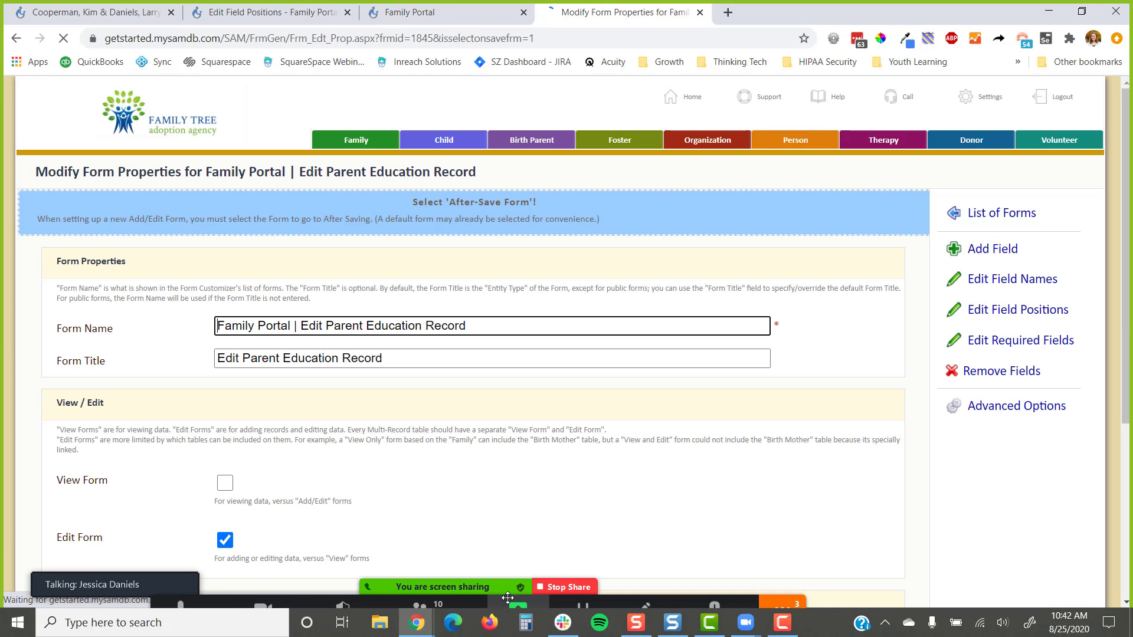
# - Open the Zoom meeting chat and read the latest participant question
pyautogui.moveTo(740, 582)
pyautogui.click(782, 587)
pyautogui.click(796, 360)
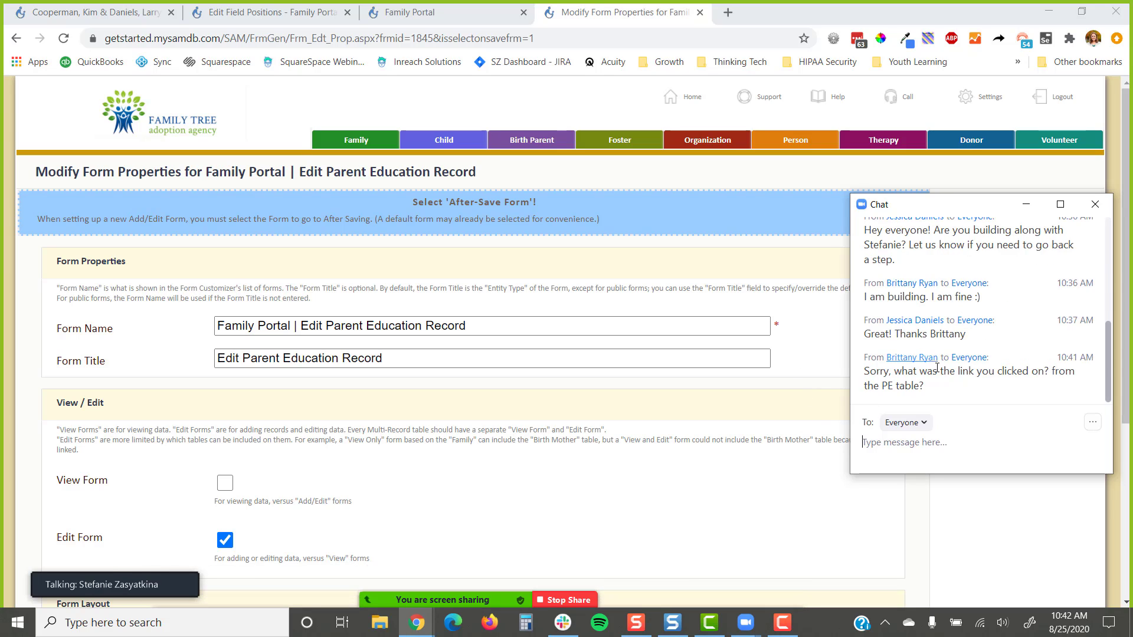
pyautogui.scroll(1, 930, 321)
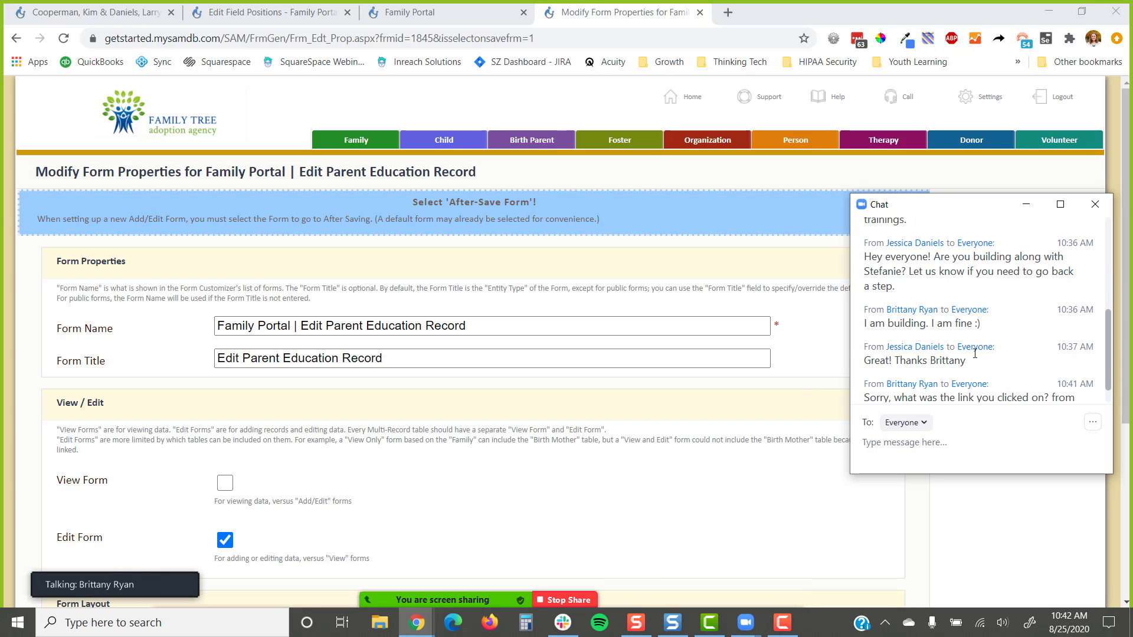
pyautogui.scroll(-1, 970, 344)
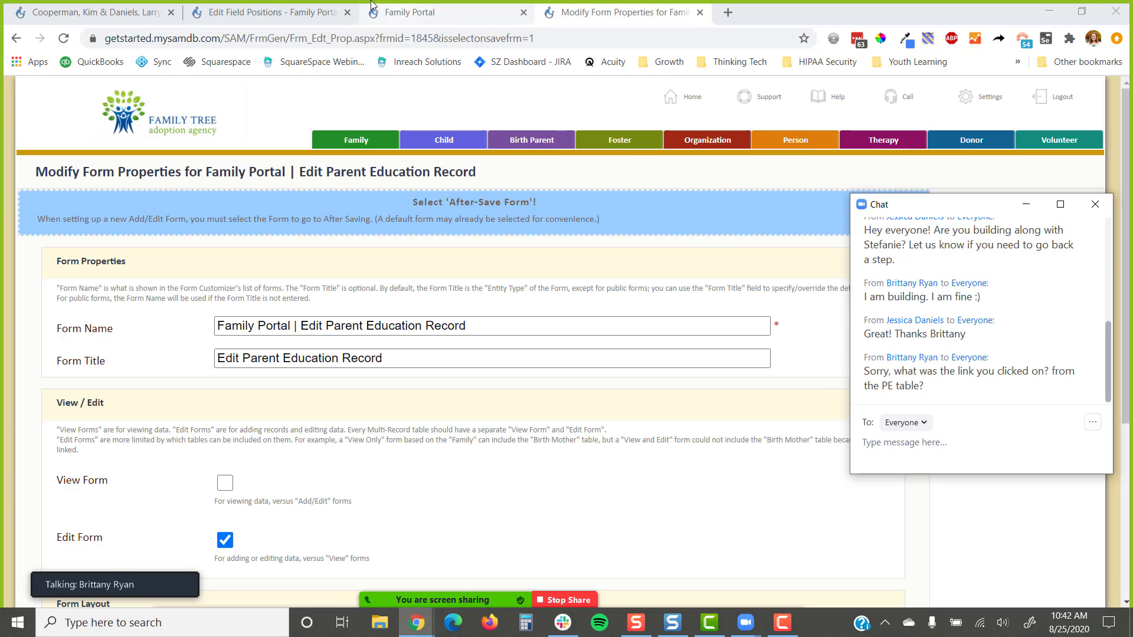
# - Minimize the chat and examine the landing page sub-form's description for its form type and source table
pyautogui.click(271, 12)
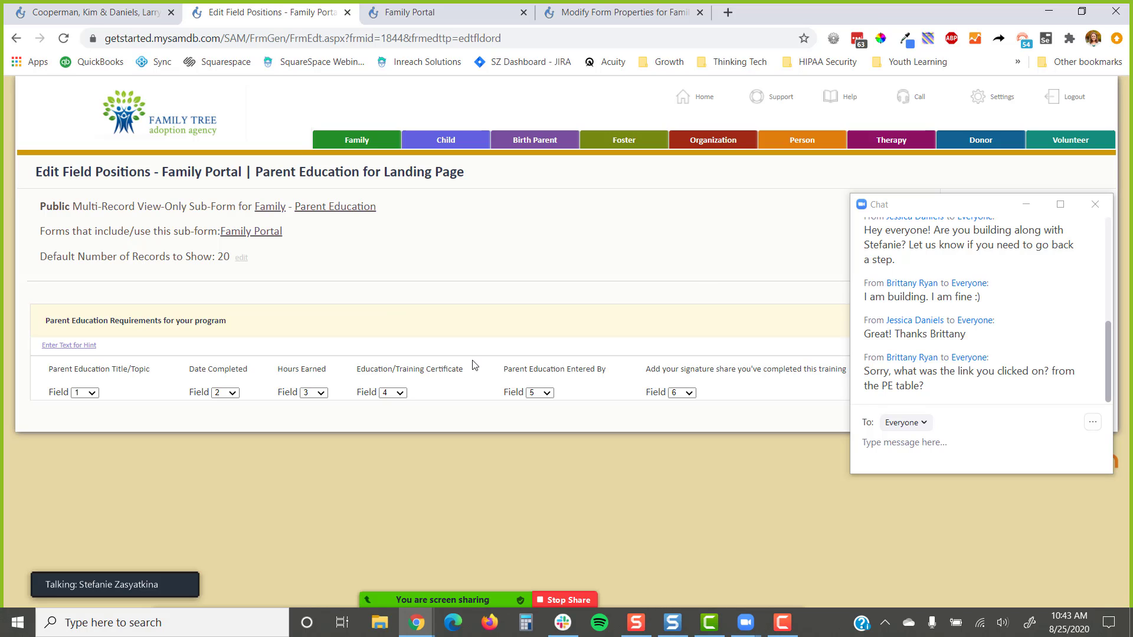
pyautogui.click(1026, 204)
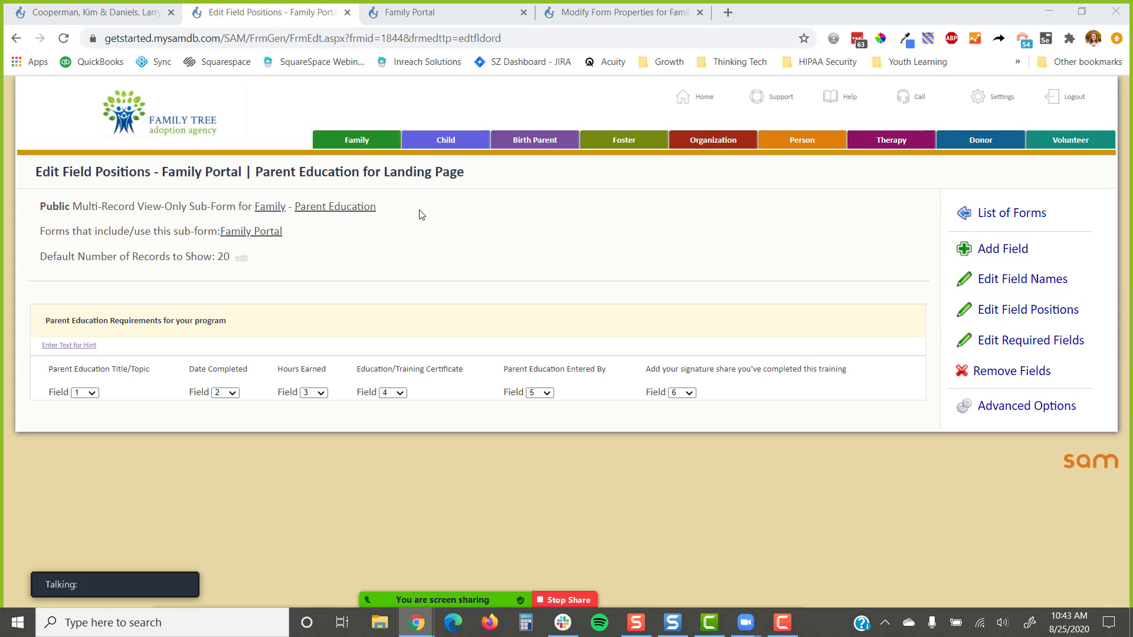
pyautogui.moveTo(430, 210); pyautogui.dragTo(27, 218)
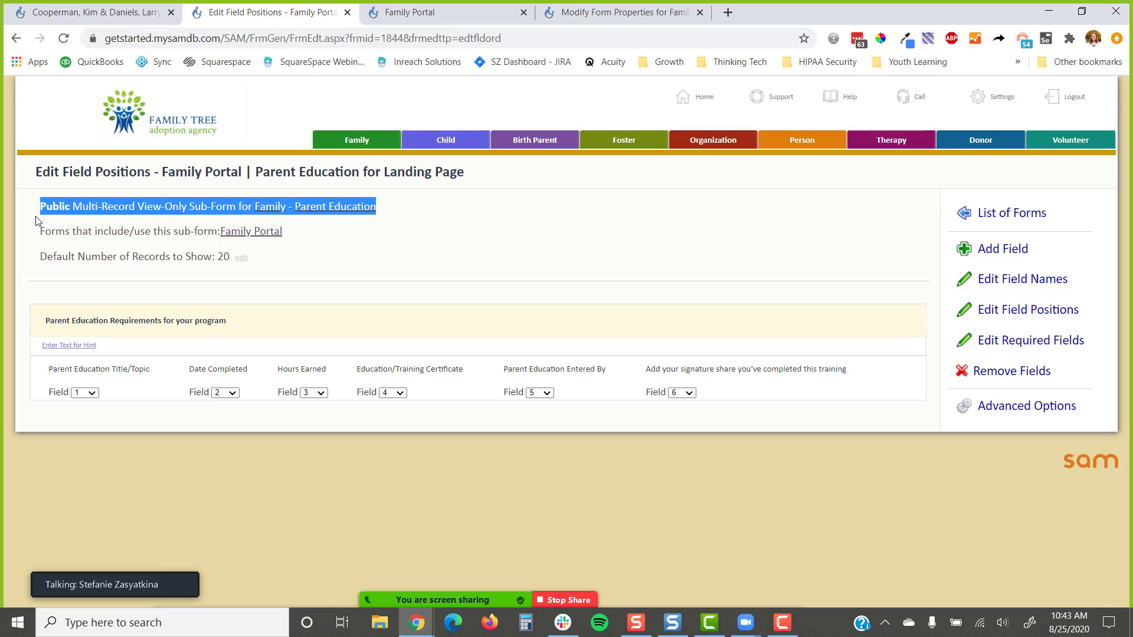
pyautogui.click(37, 222)
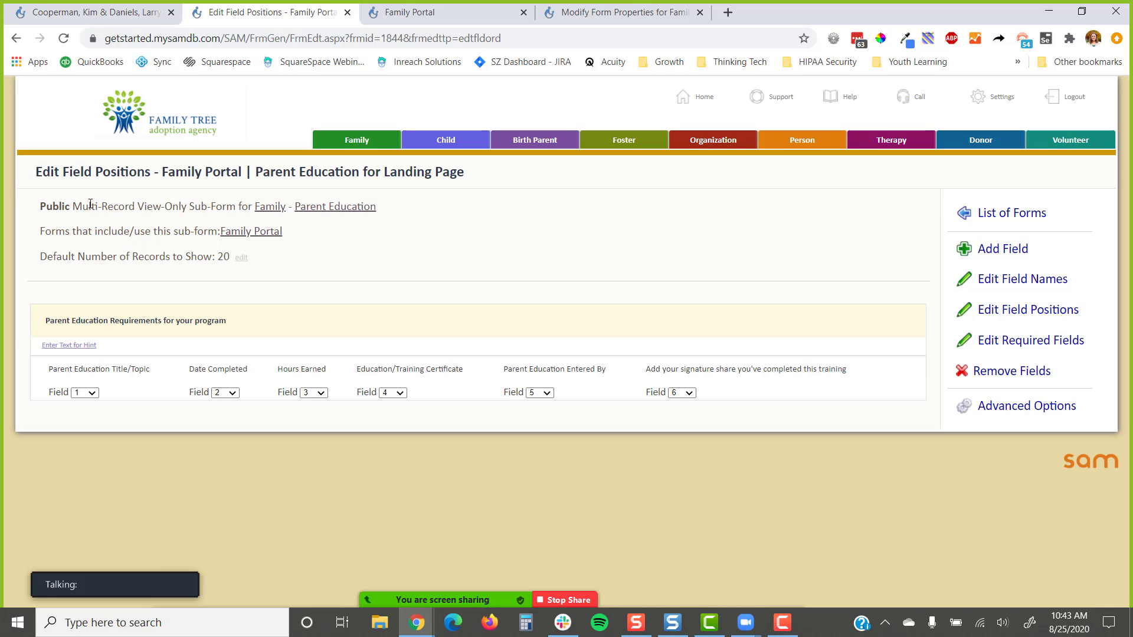
pyautogui.moveTo(72, 206); pyautogui.dragTo(236, 209)
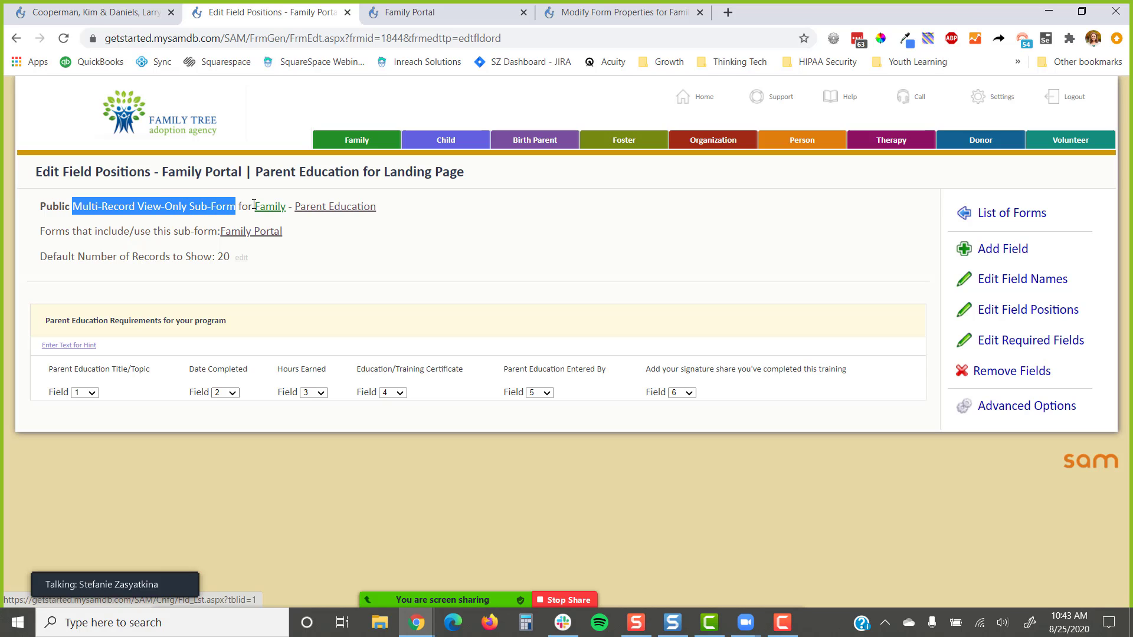
pyautogui.moveTo(253, 206); pyautogui.dragTo(384, 210)
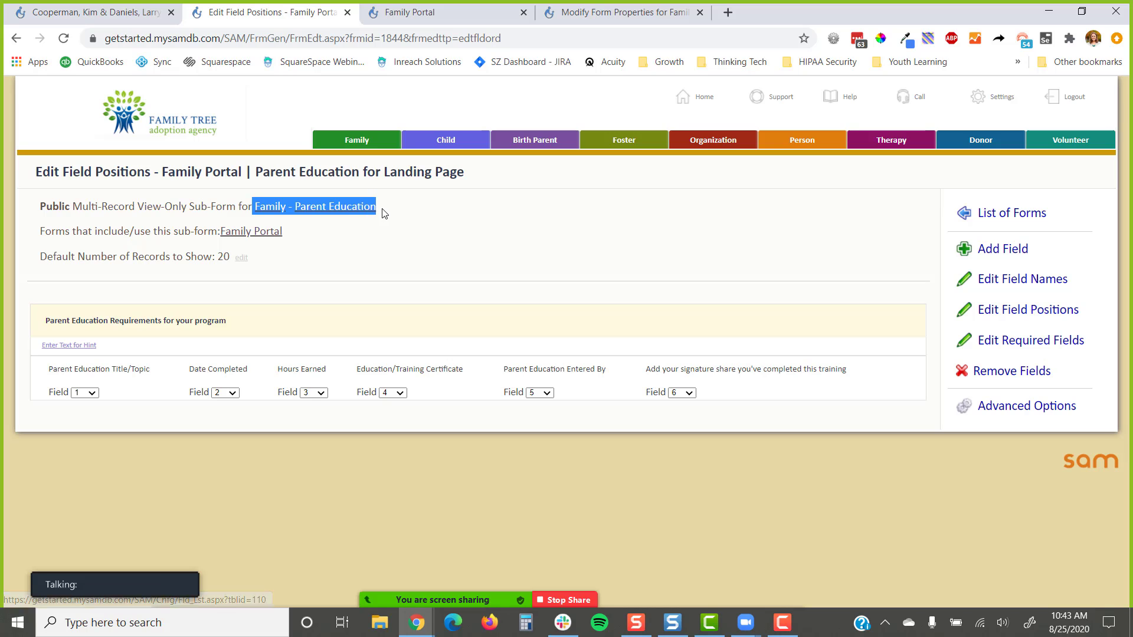
pyautogui.click(381, 211)
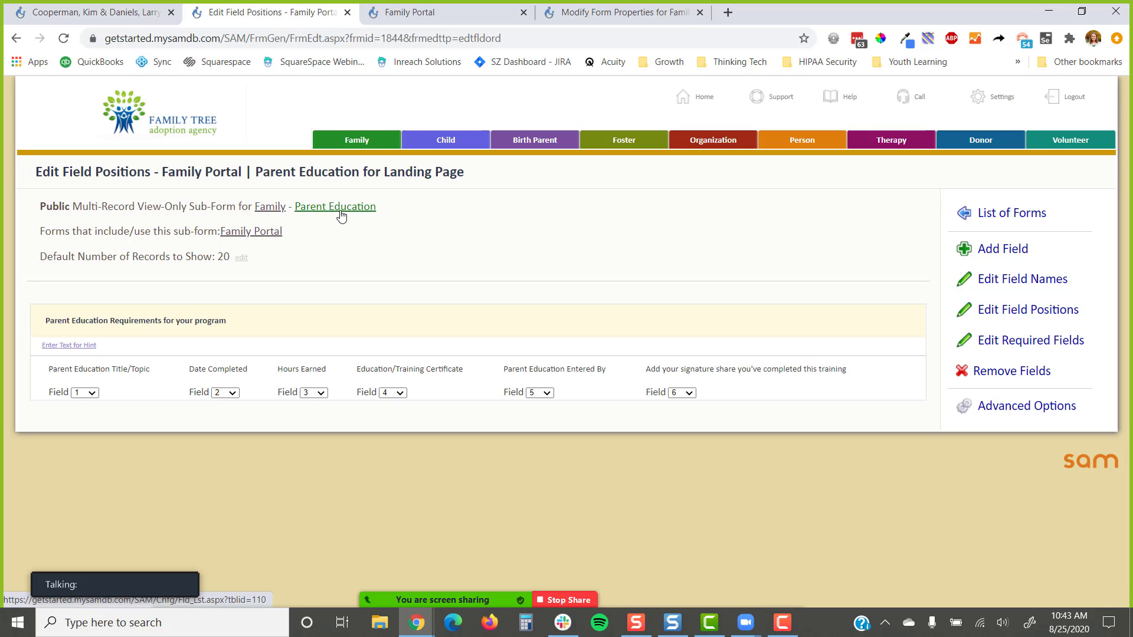
# - Open the sub-form's Parent Education table configuration in another browser tab
pyautogui.rightClick(347, 211)
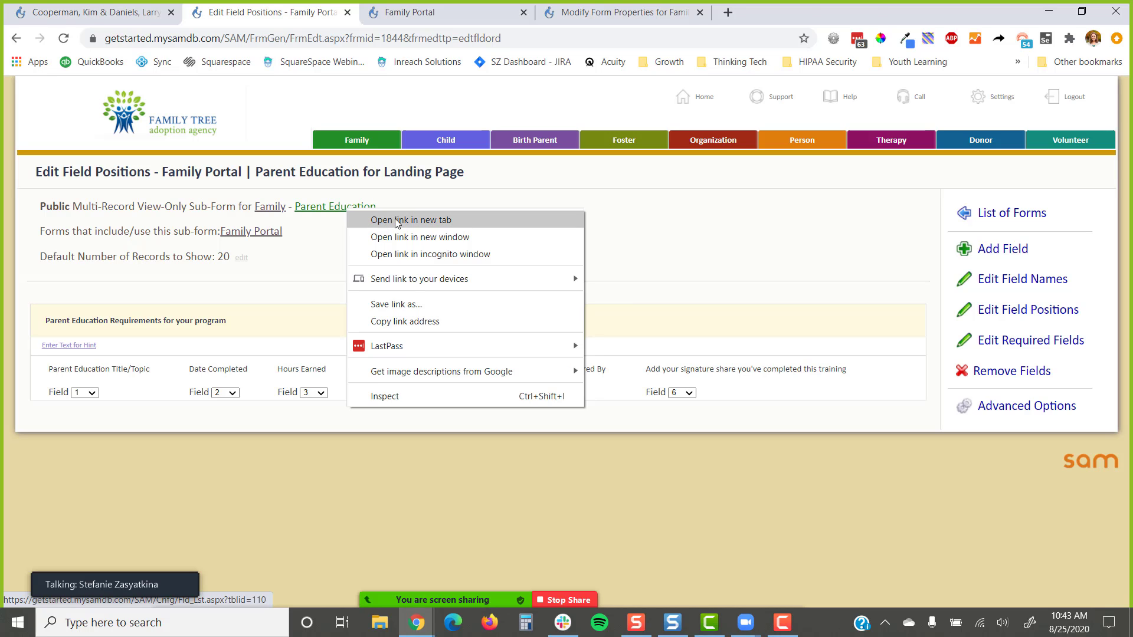
pyautogui.click(397, 221)
pyautogui.click(785, 12)
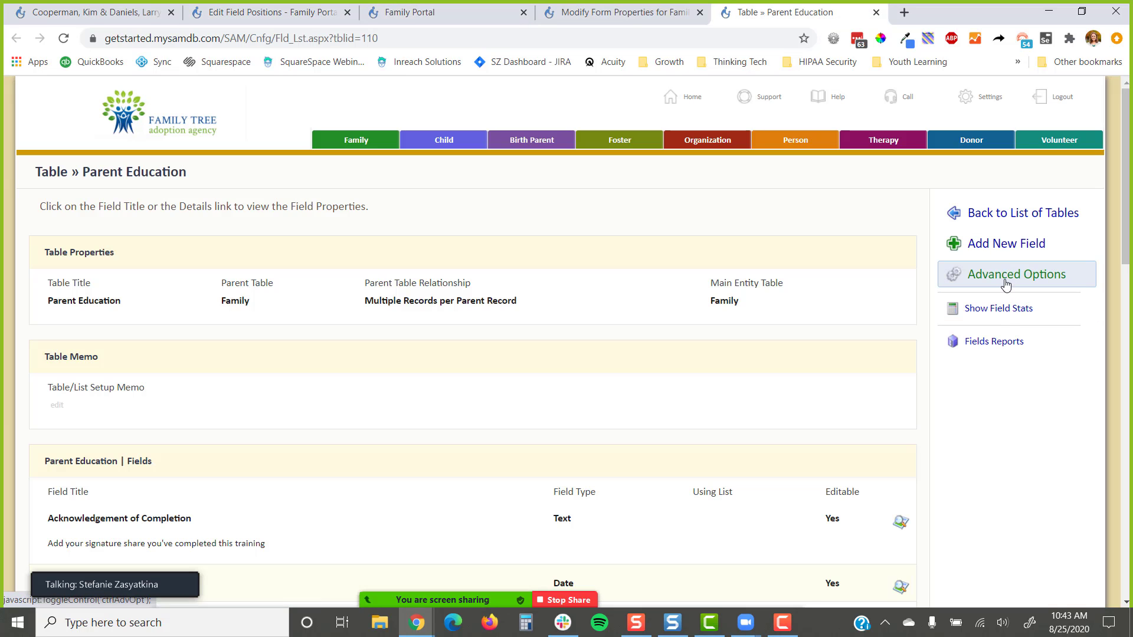
# - Show where a new form is created from the table's really advanced options, and return to the table page
pyautogui.click(1006, 284)
pyautogui.click(997, 432)
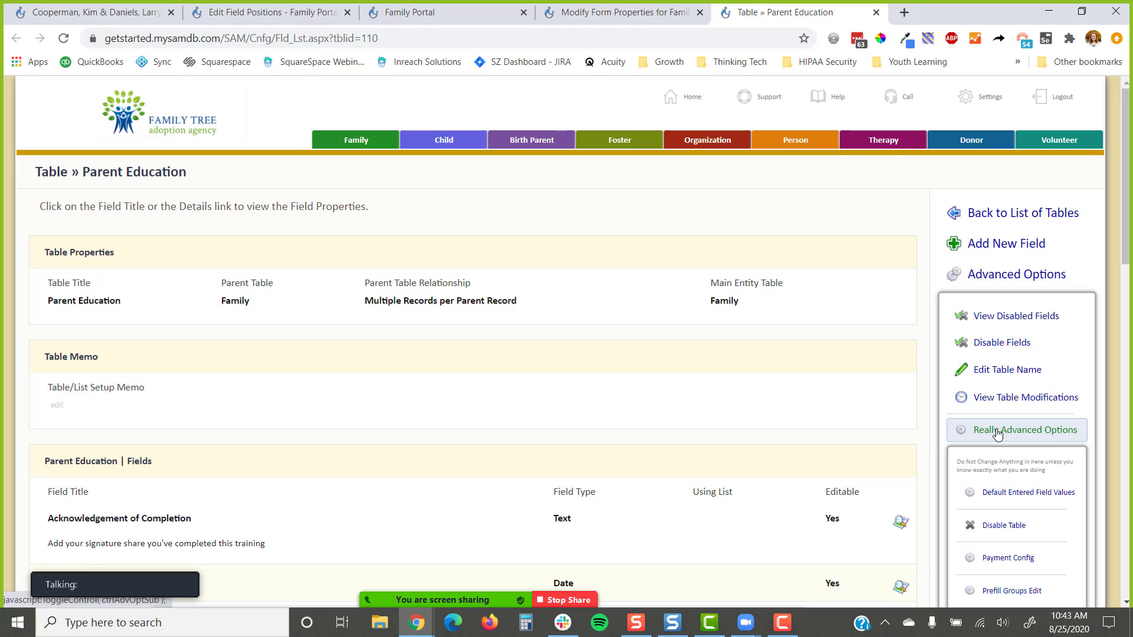
pyautogui.scroll(-5, 997, 434)
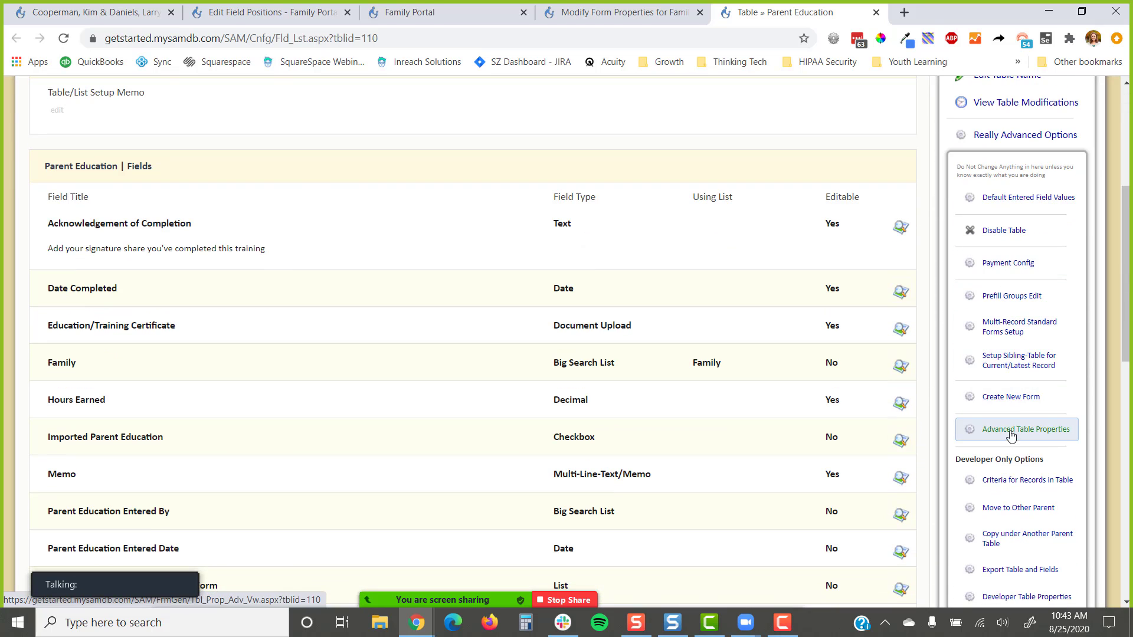
pyautogui.click(1013, 399)
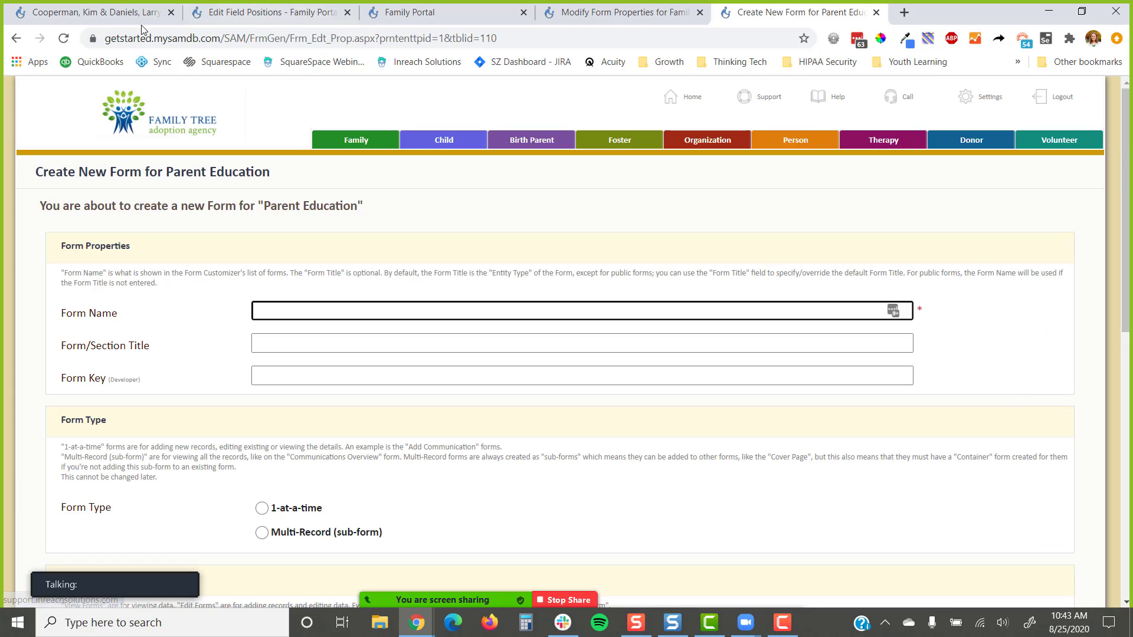
pyautogui.click(15, 38)
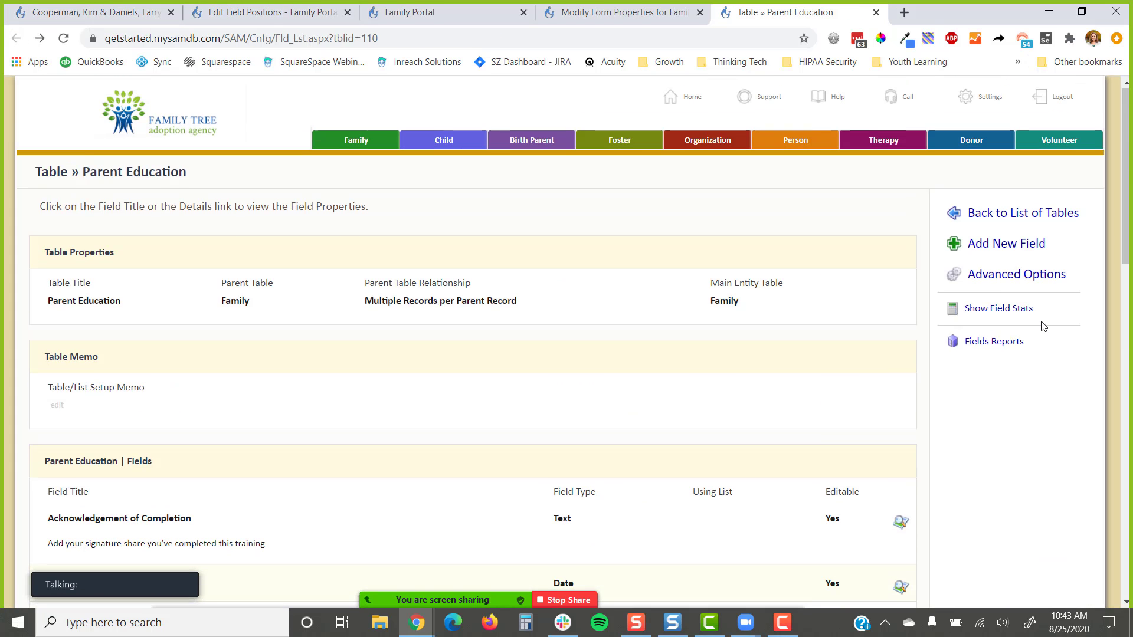
# - Expand the Parent Education table's really advanced options and review the list down to the developer-only options
pyautogui.click(1016, 275)
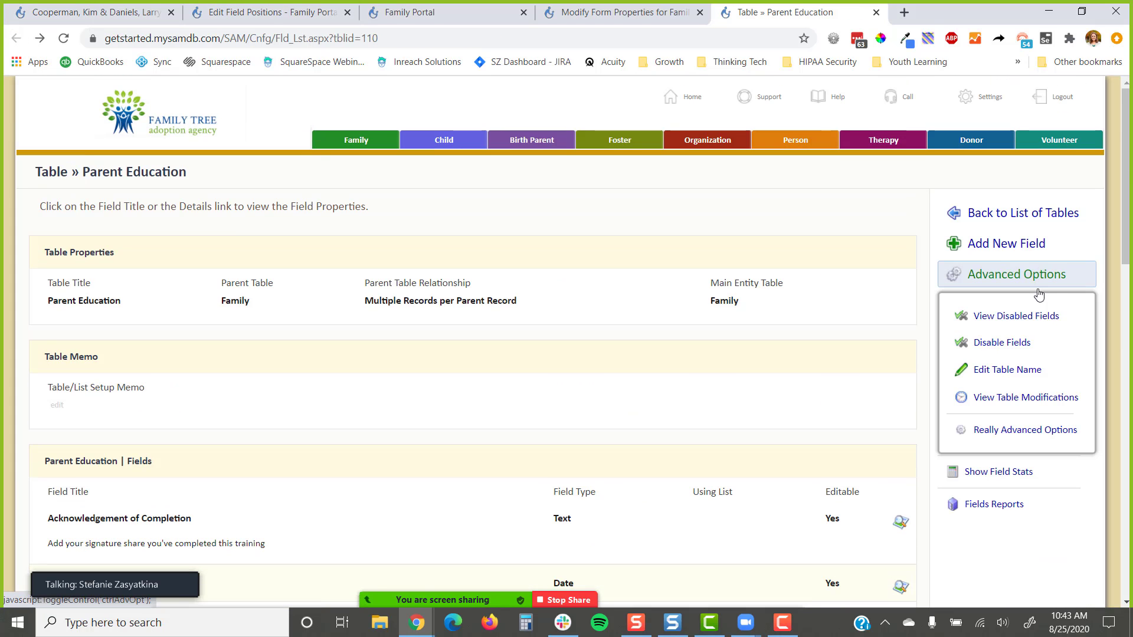
pyautogui.click(1038, 436)
pyautogui.scroll(-6, 1038, 436)
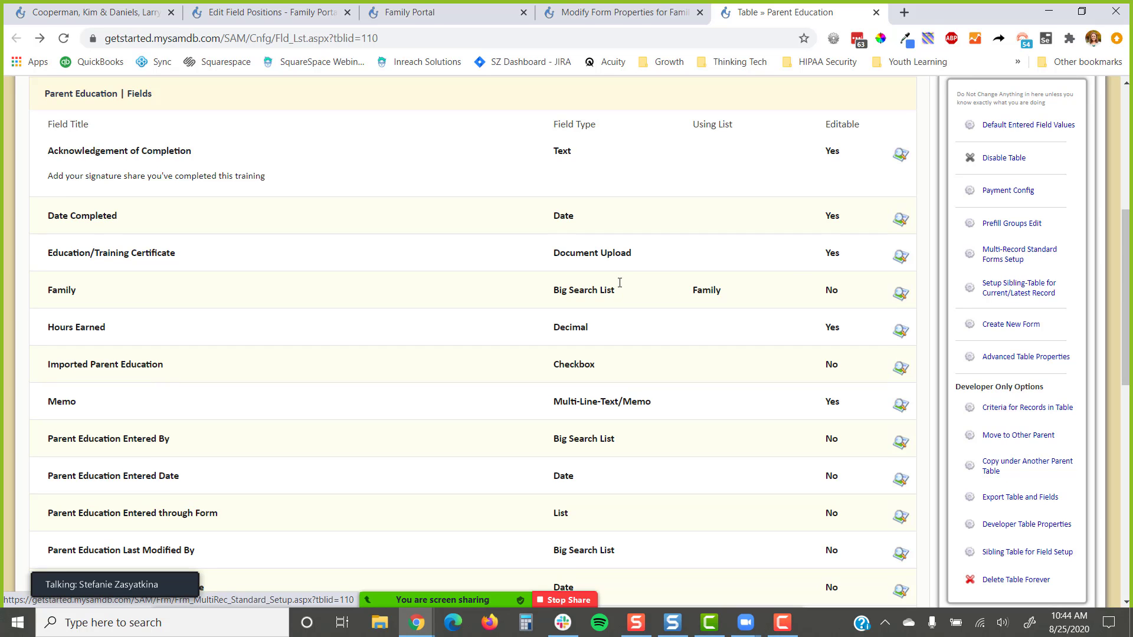
pyautogui.scroll(5, 619, 280)
# - Return to the form properties of "Family Portal | Edit Parent Education Record"
pyautogui.click(550, 17)
pyautogui.click(463, 17)
pyautogui.click(620, 13)
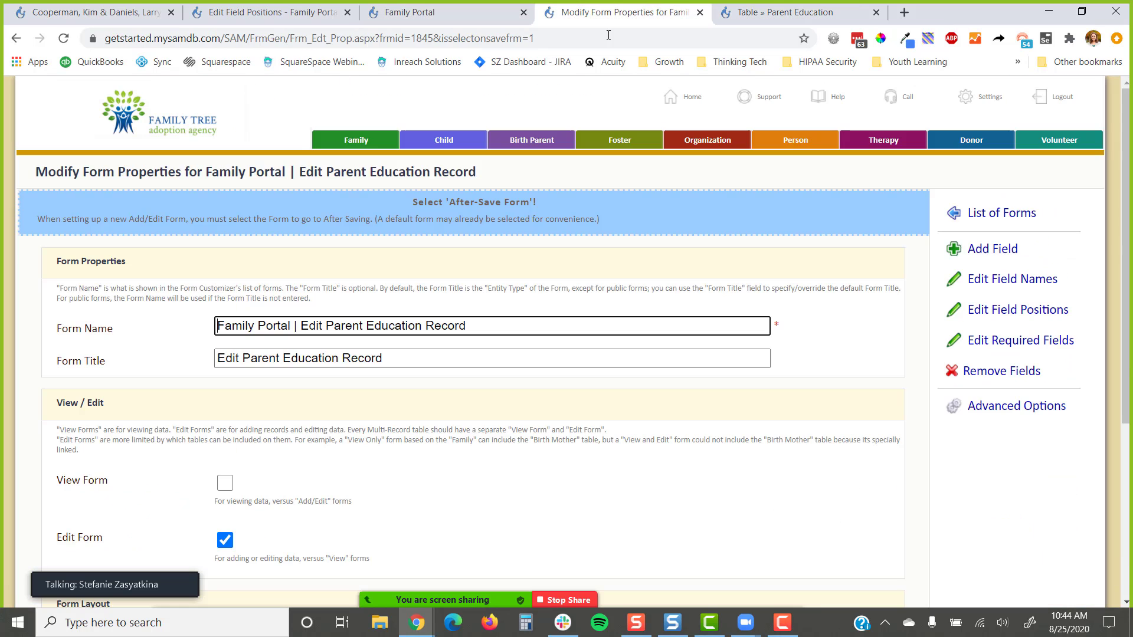
# - Review the edit form's name, title, type and layout properties, and browse the forms offered for After Save without choosing one
pyautogui.moveTo(496, 176); pyautogui.dragTo(295, 173)
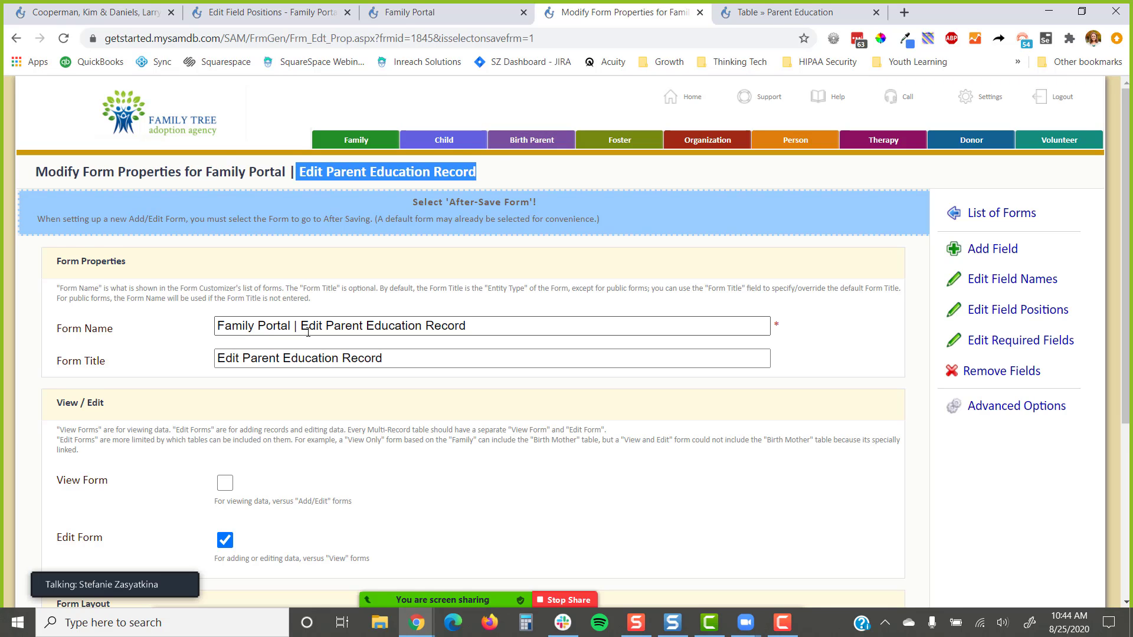
pyautogui.scroll(-5, 308, 333)
pyautogui.scroll(3, 308, 335)
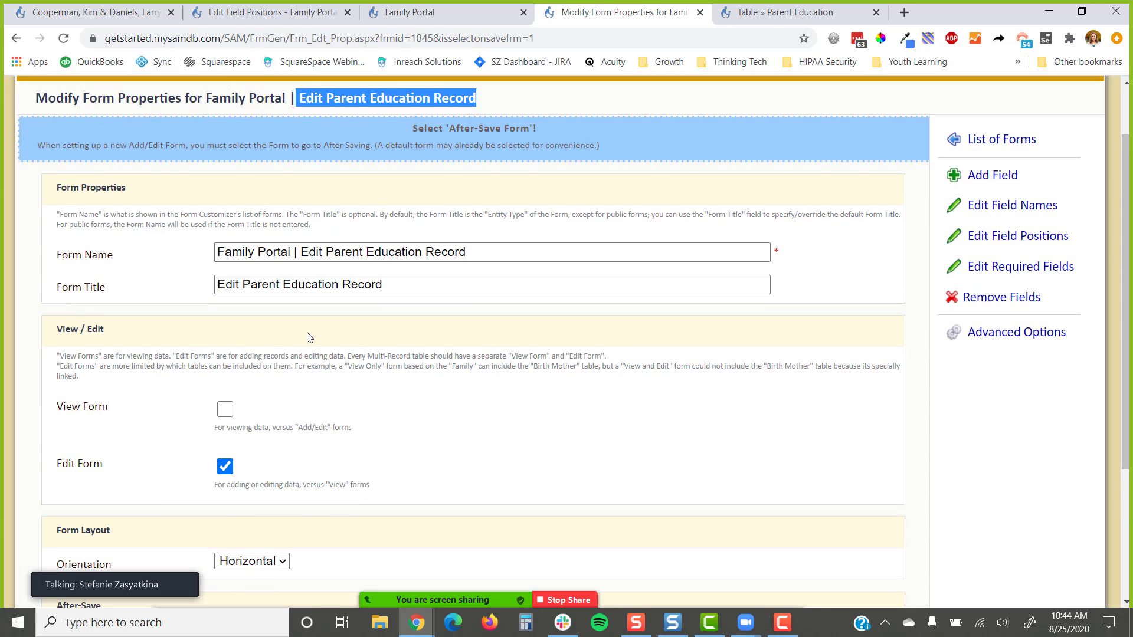
pyautogui.scroll(-4, 307, 337)
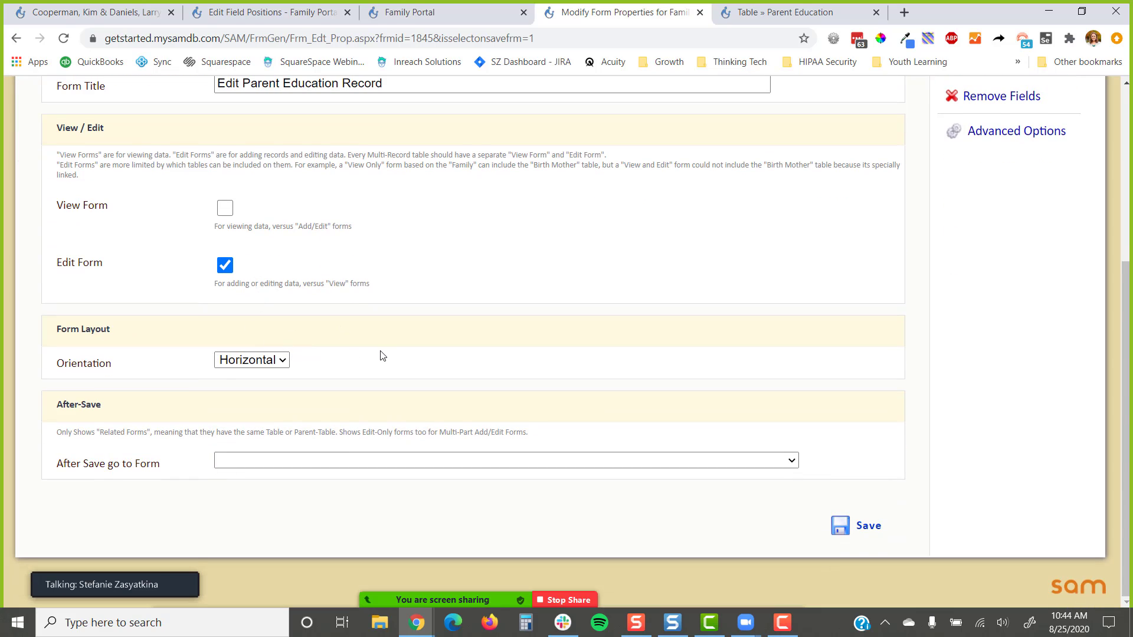
pyautogui.scroll(3, 382, 355)
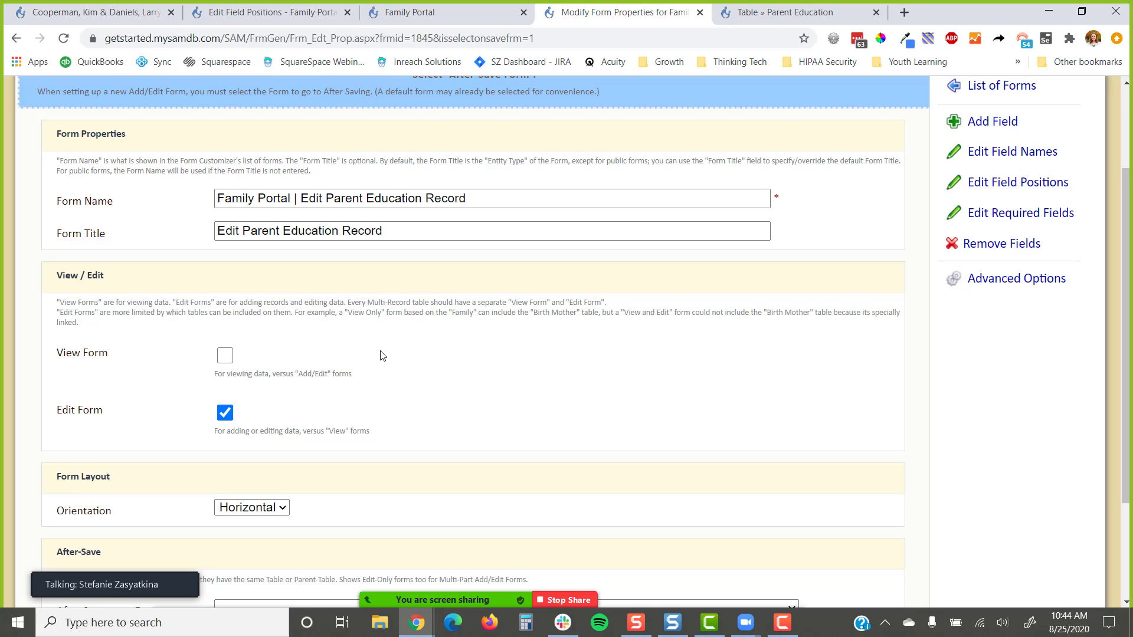
pyautogui.scroll(2, 381, 356)
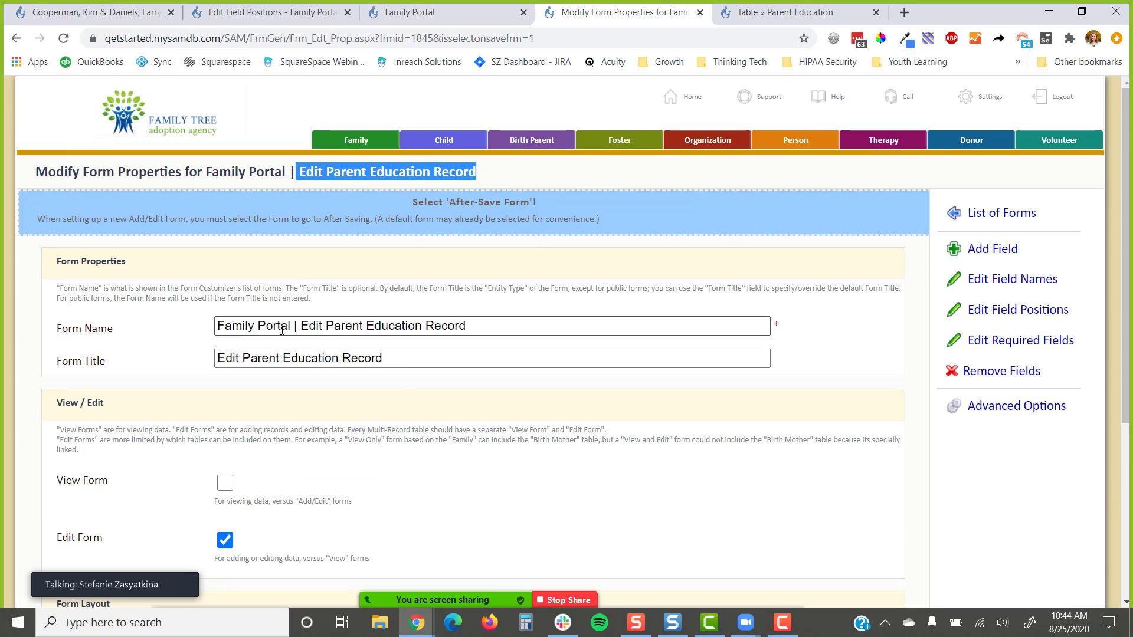
pyautogui.scroll(-5, 347, 348)
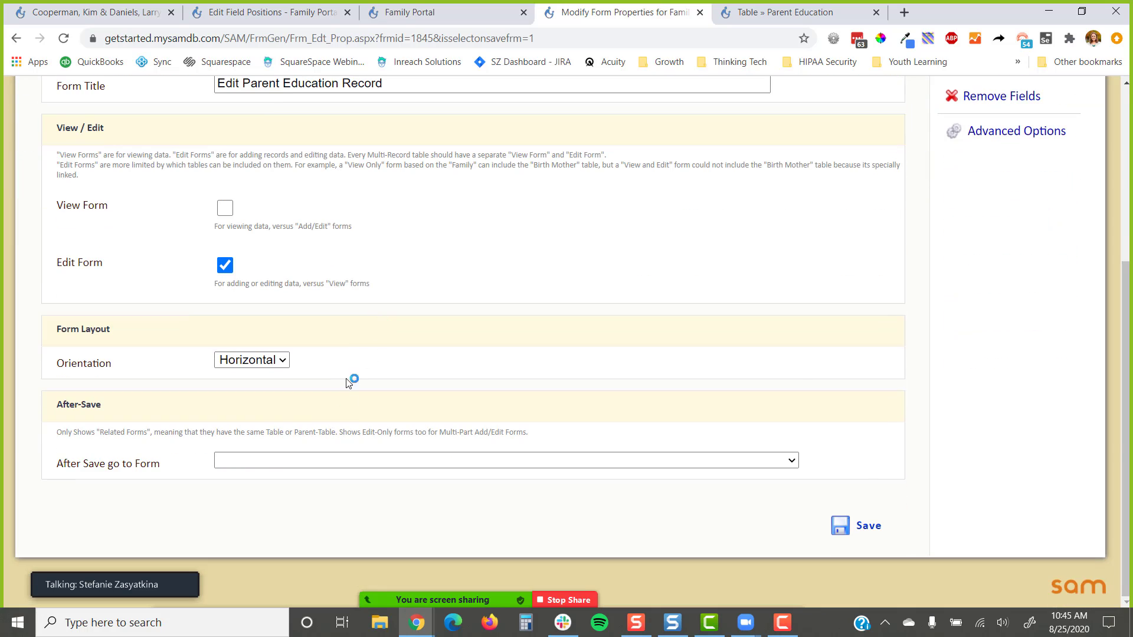
pyautogui.click(345, 460)
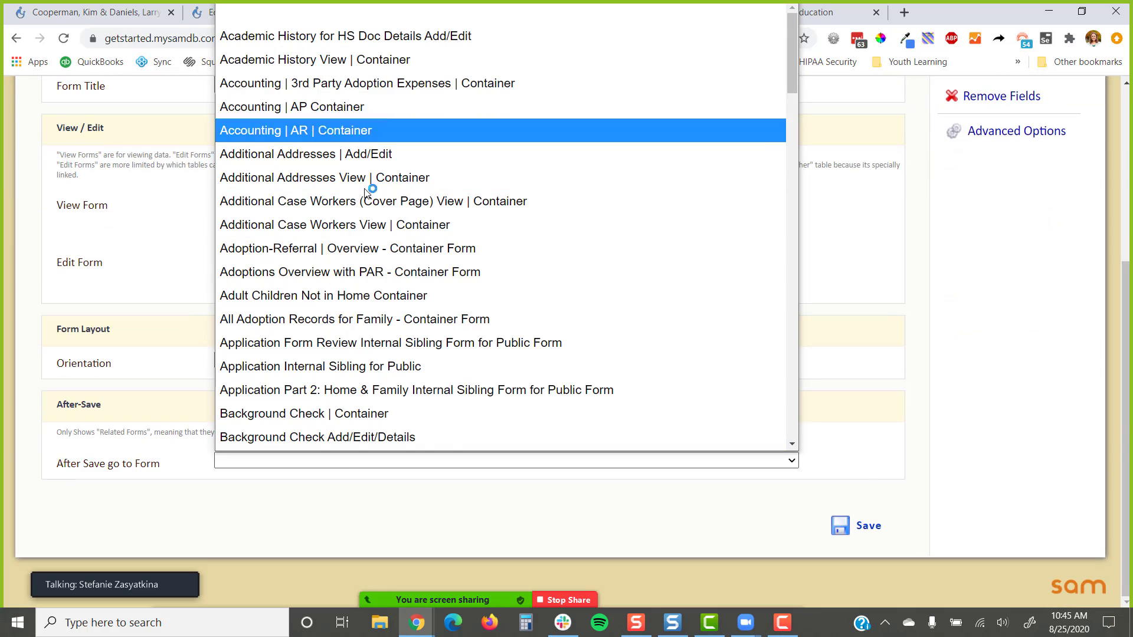
pyautogui.scroll(-12, 365, 192)
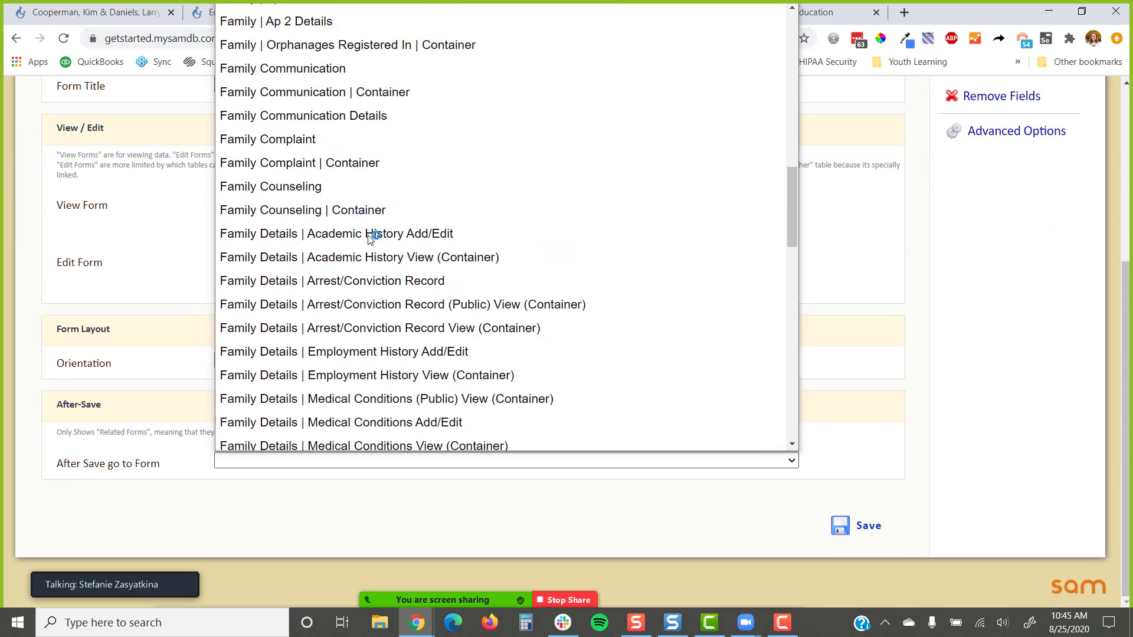
pyautogui.scroll(-9, 370, 237)
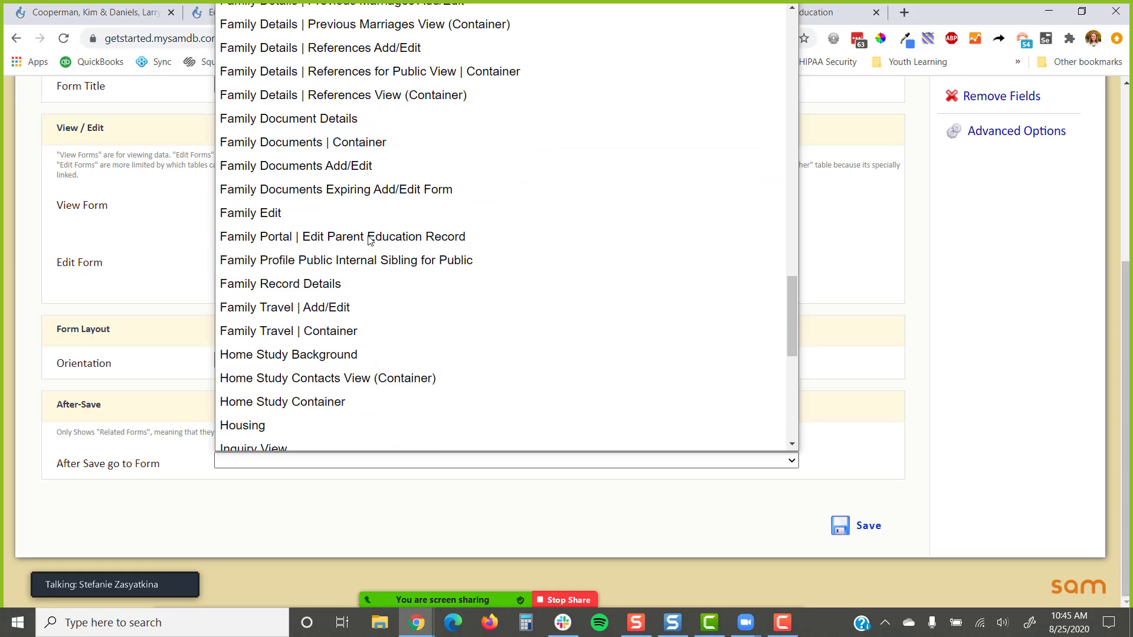
pyautogui.click(521, 500)
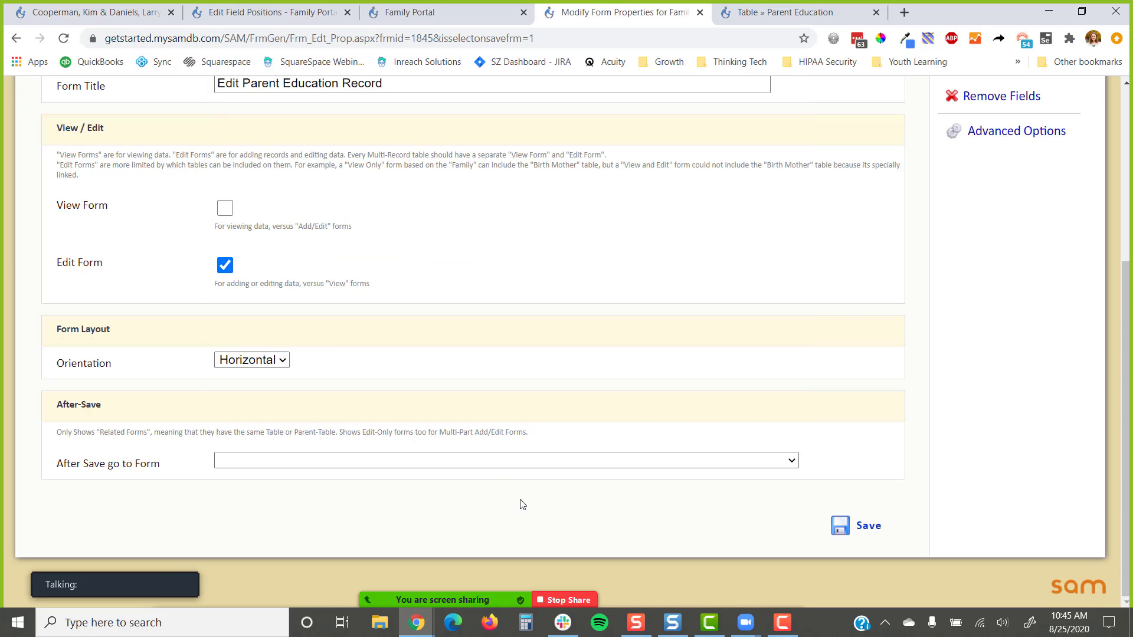
# - Turn on Public Form in the advanced form properties of "Family Portal | Edit Parent Education Record" and save
pyautogui.scroll(1, 530, 481)
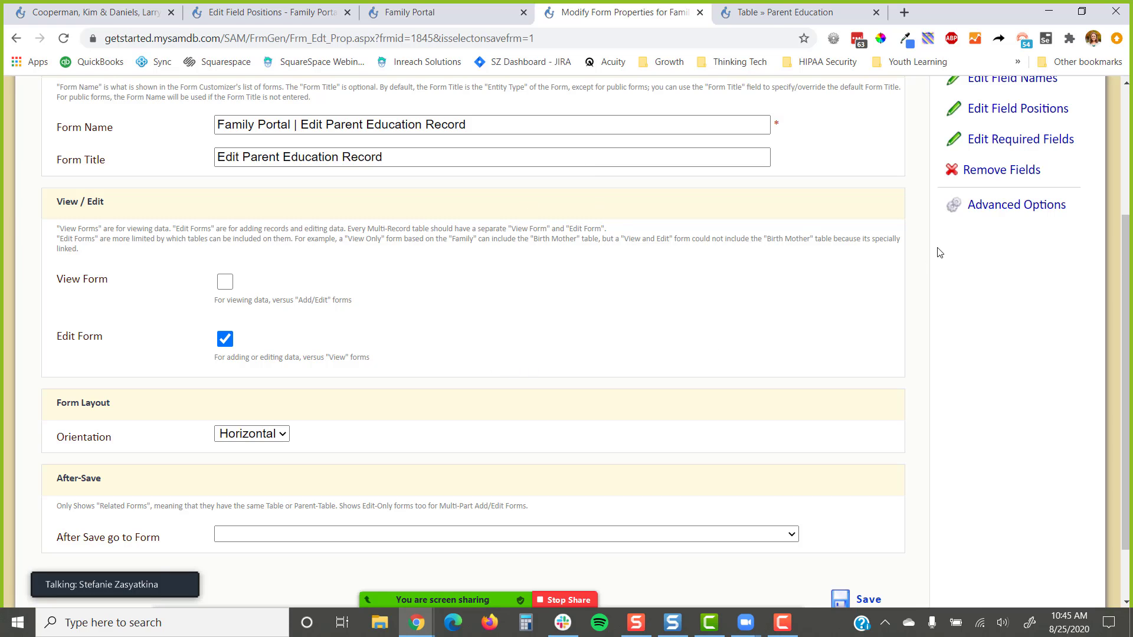
pyautogui.click(1017, 208)
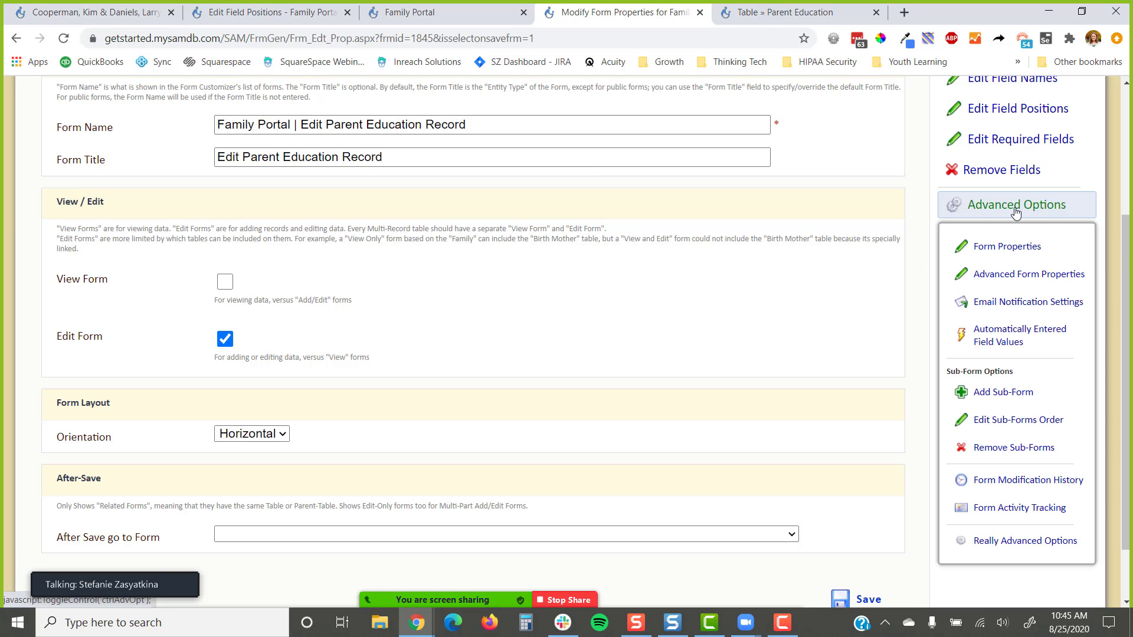
pyautogui.click(1040, 277)
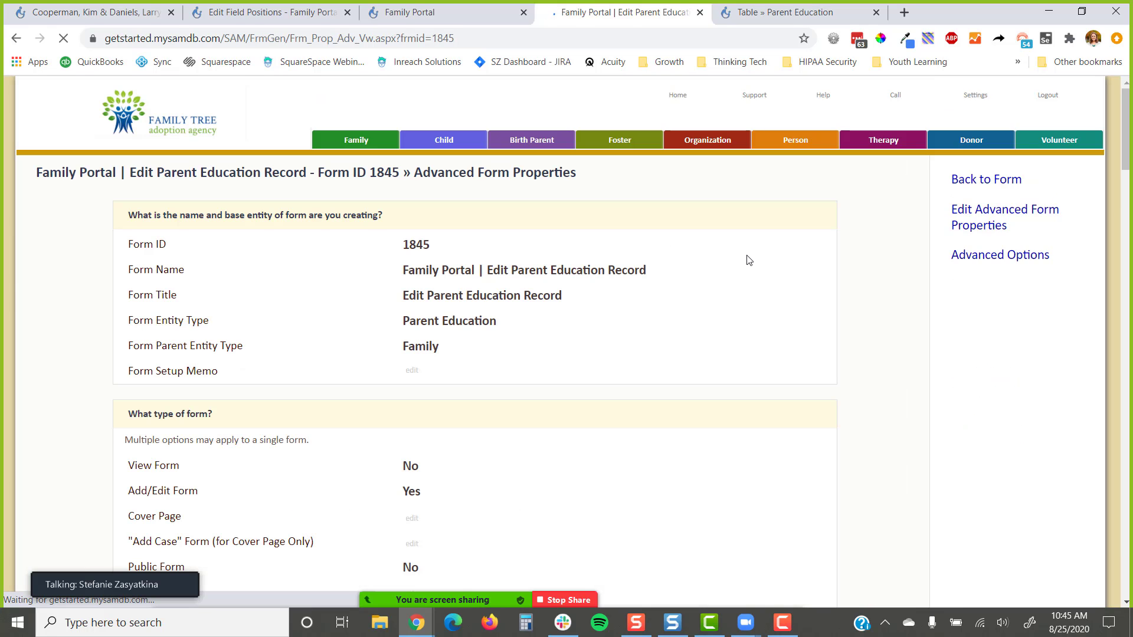
pyautogui.scroll(-2, 743, 271)
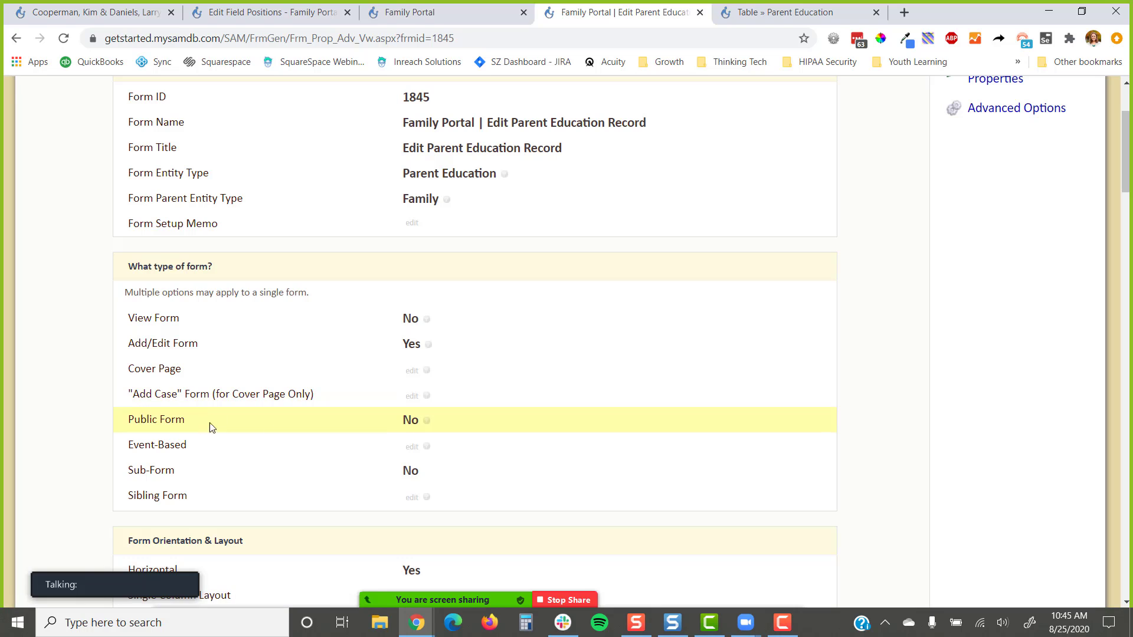
pyautogui.click(415, 431)
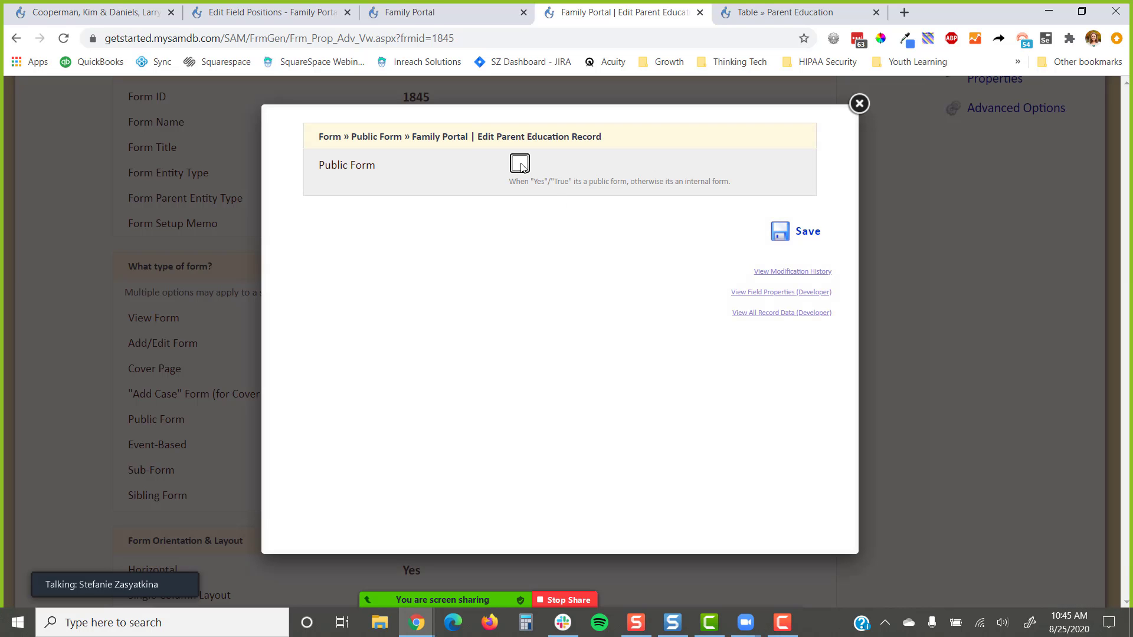
pyautogui.click(519, 163)
pyautogui.click(778, 229)
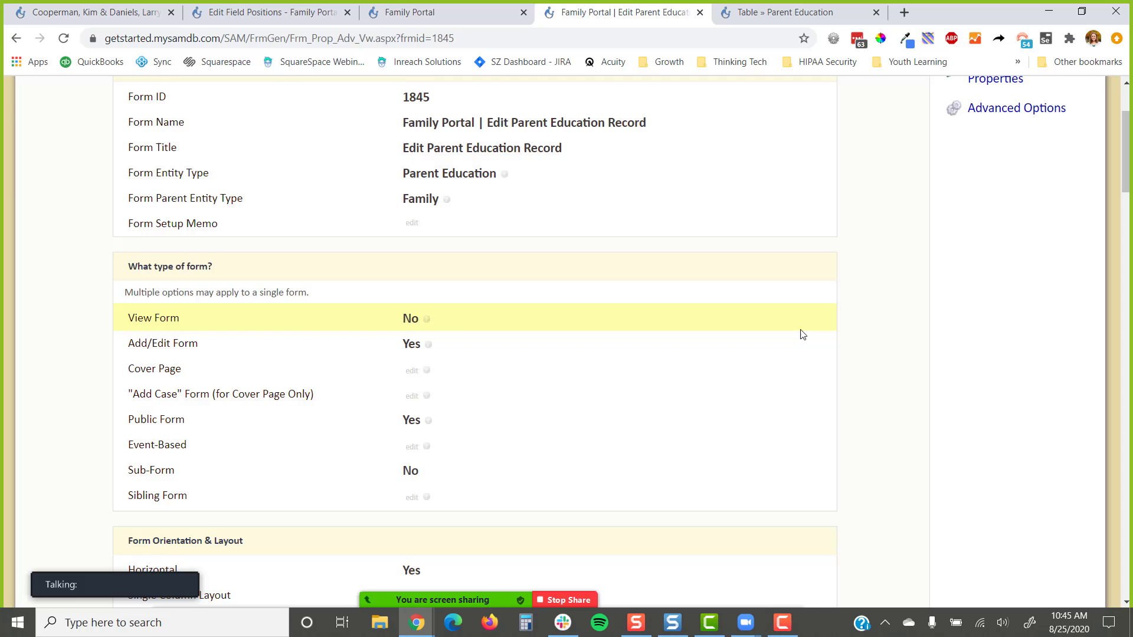
# - Return to the edit form from its advanced properties and open its Public Form Properties
pyautogui.scroll(3, 954, 306)
pyautogui.click(1010, 180)
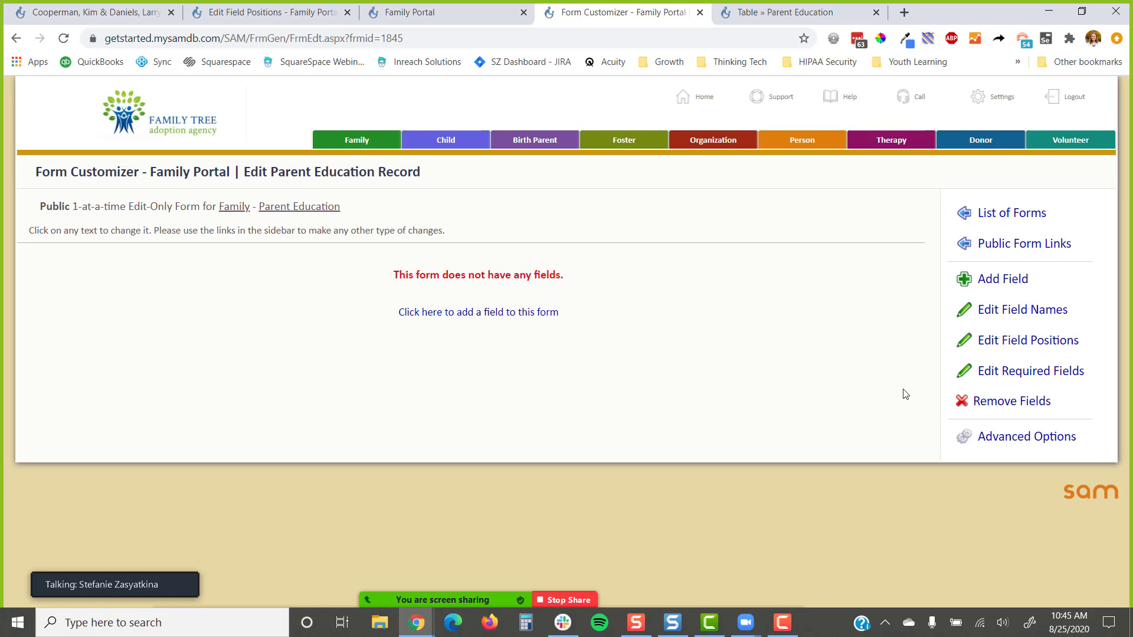
pyautogui.click(1006, 445)
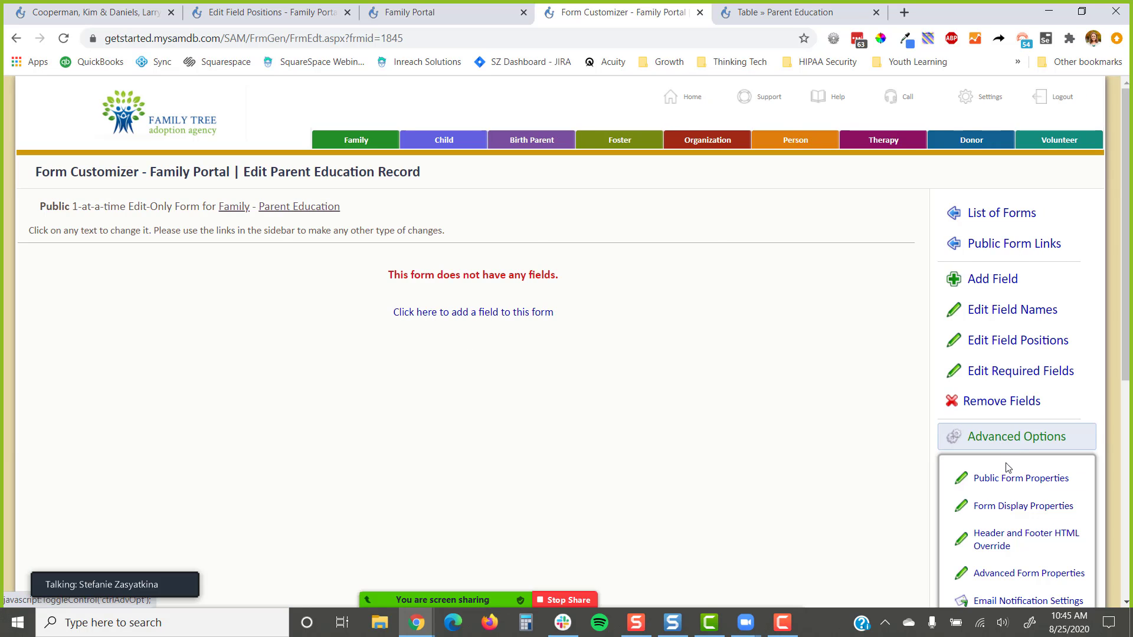
pyautogui.click(1007, 479)
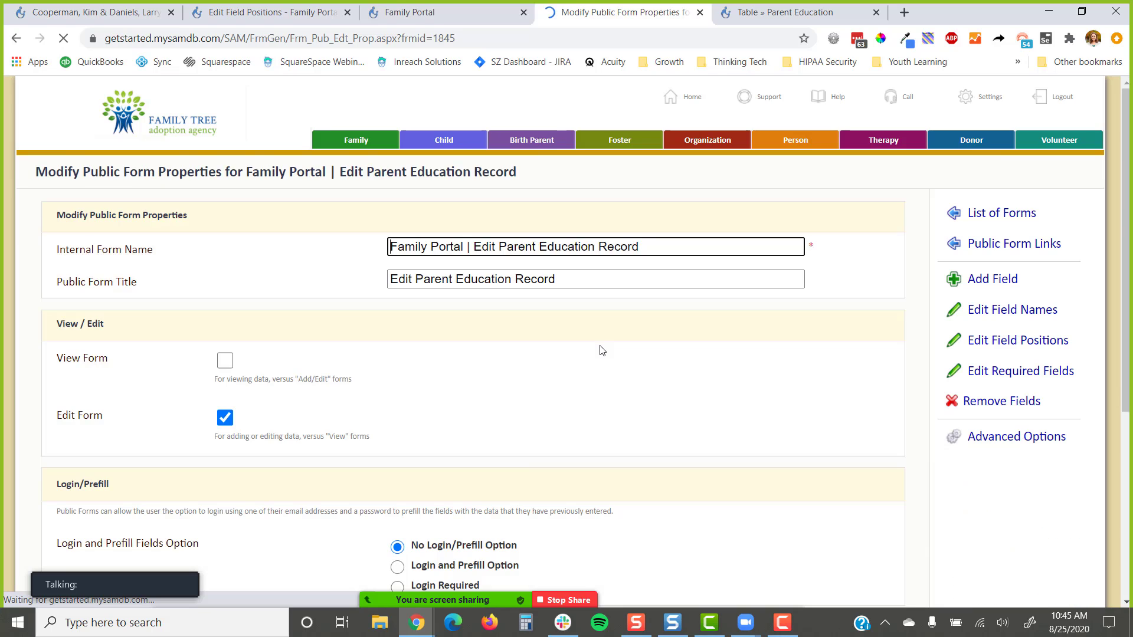
# - Set the form to redirect users to another SAM form after saving, choose Family Portal as that form, and save
pyautogui.scroll(-5, 601, 350)
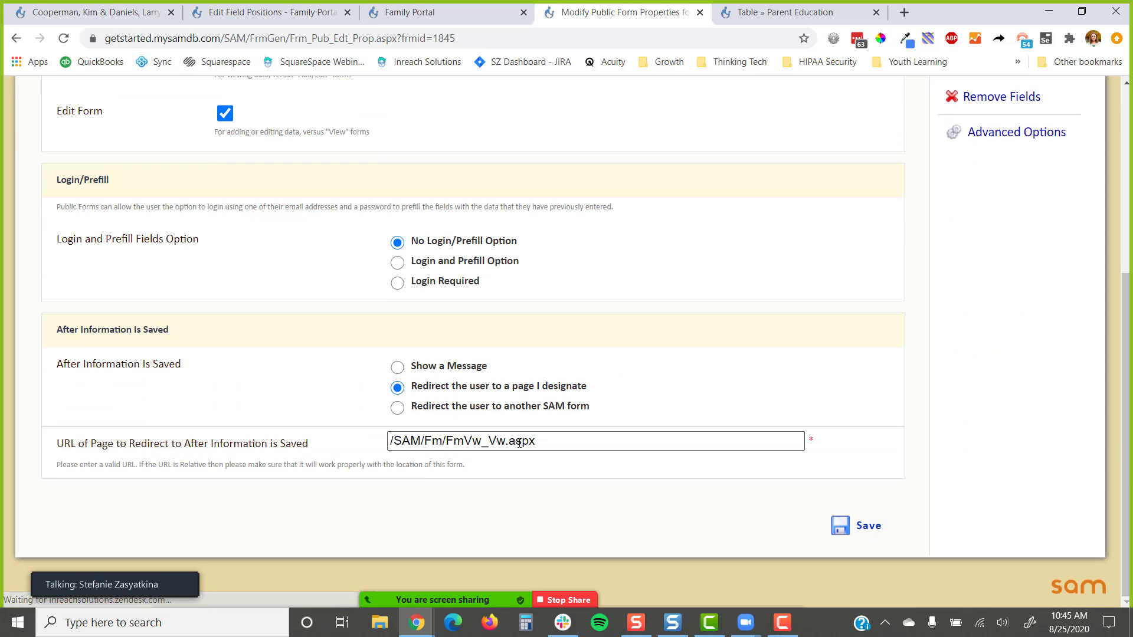
pyautogui.click(397, 407)
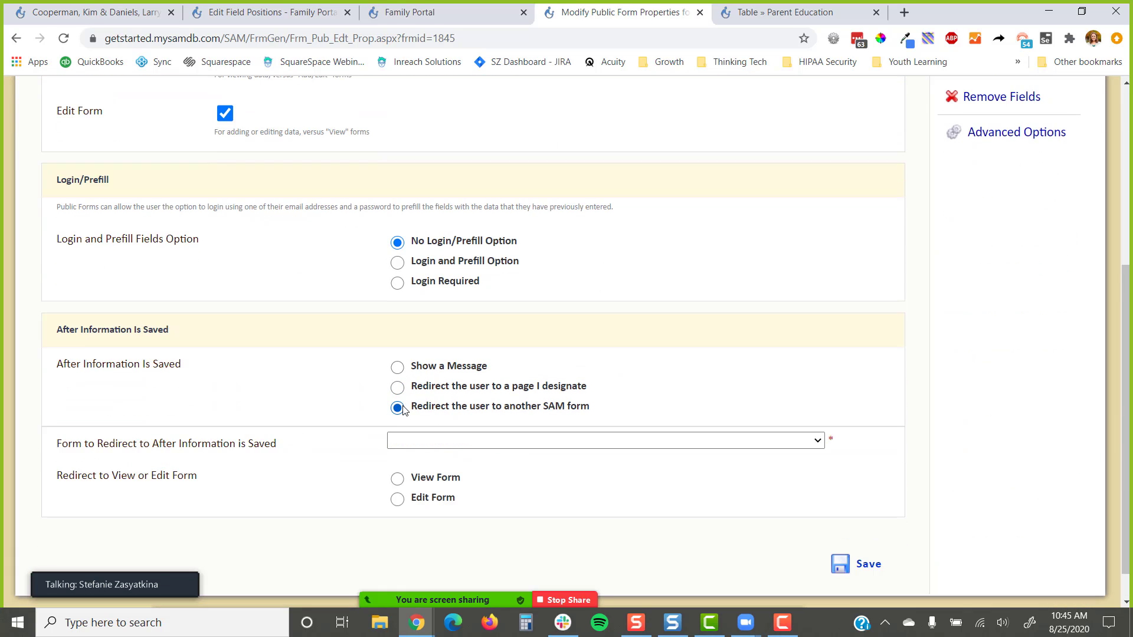
pyautogui.scroll(5, 571, 367)
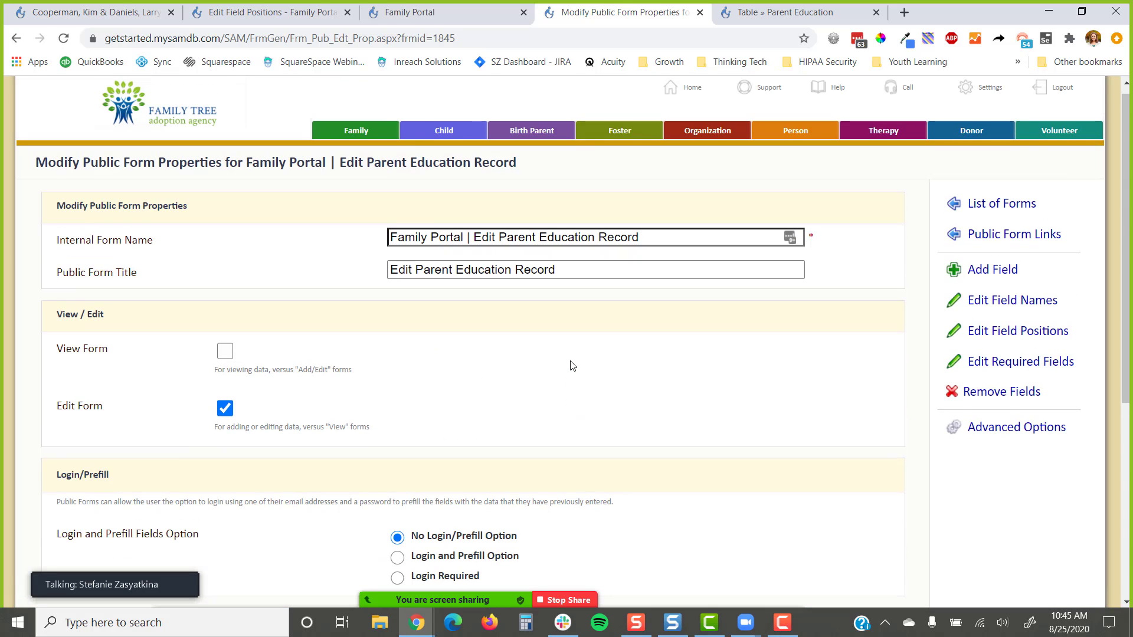
pyautogui.scroll(-6, 571, 367)
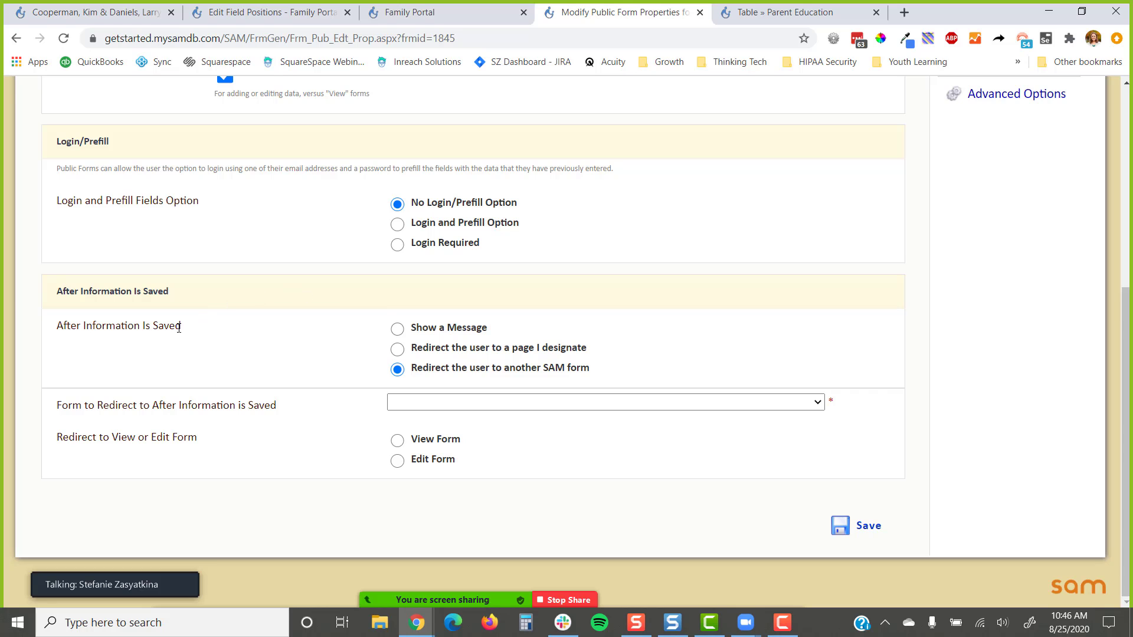
pyautogui.click(429, 406)
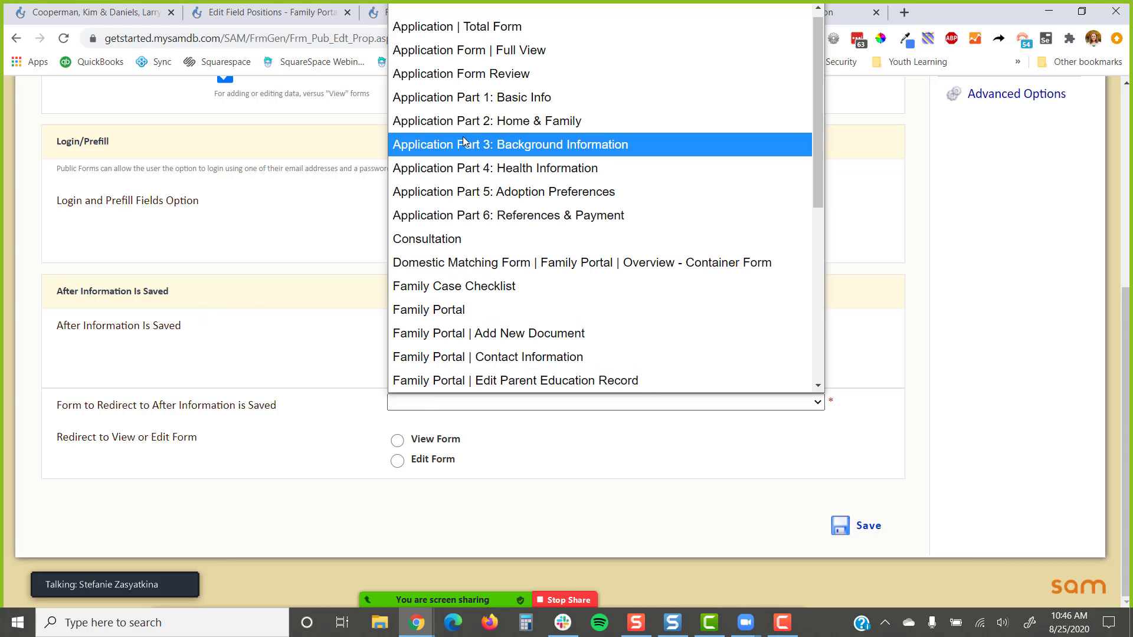
pyautogui.scroll(-5, 459, 89)
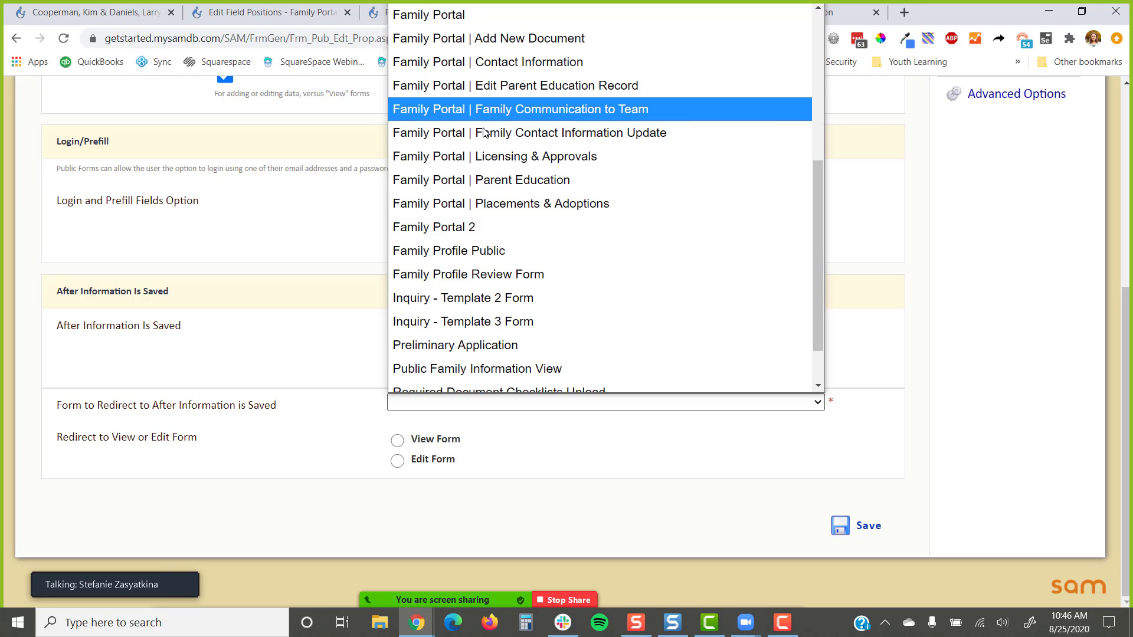
pyautogui.click(472, 15)
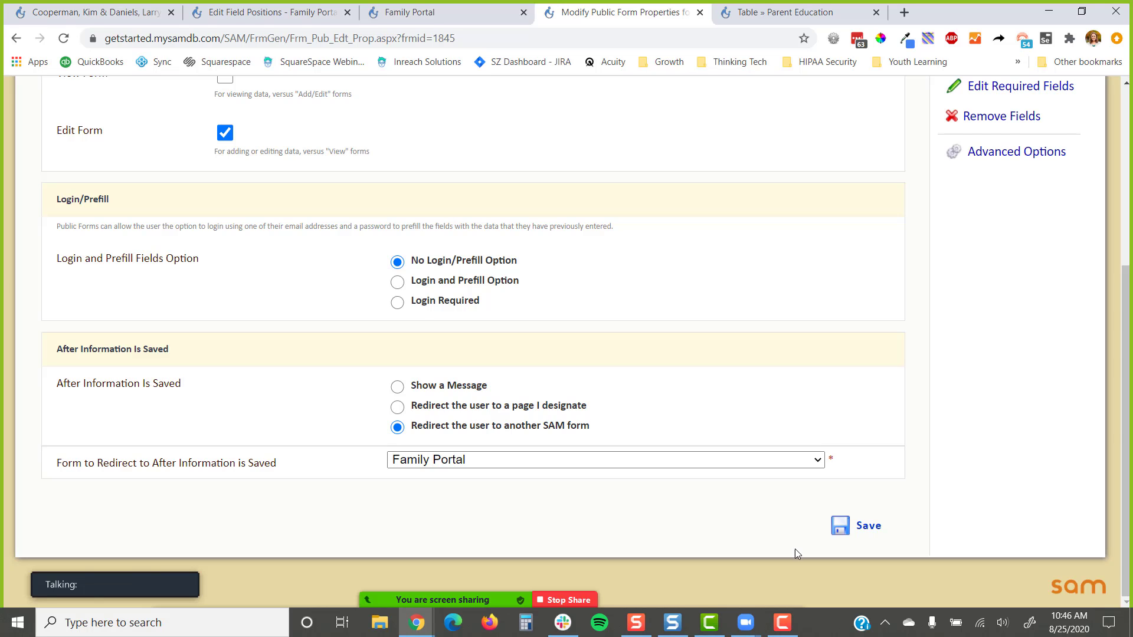
pyautogui.click(850, 525)
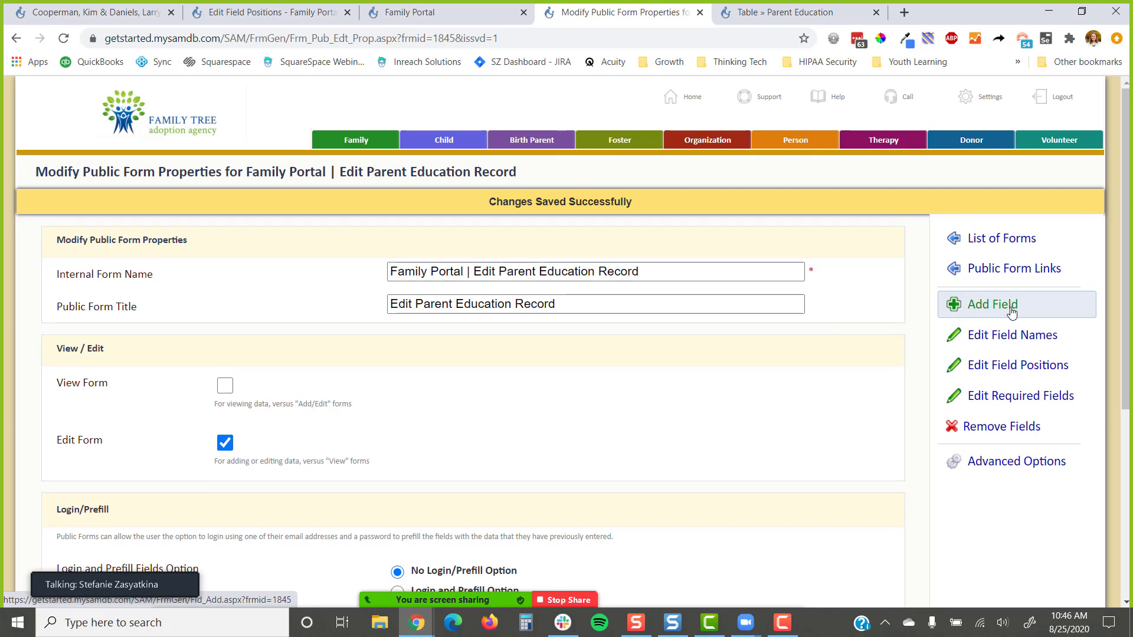
# - Add the Acknowledgement of Completion, Date Completed and Education/Training Certificate fields together to the edit form and save
pyautogui.click(1011, 311)
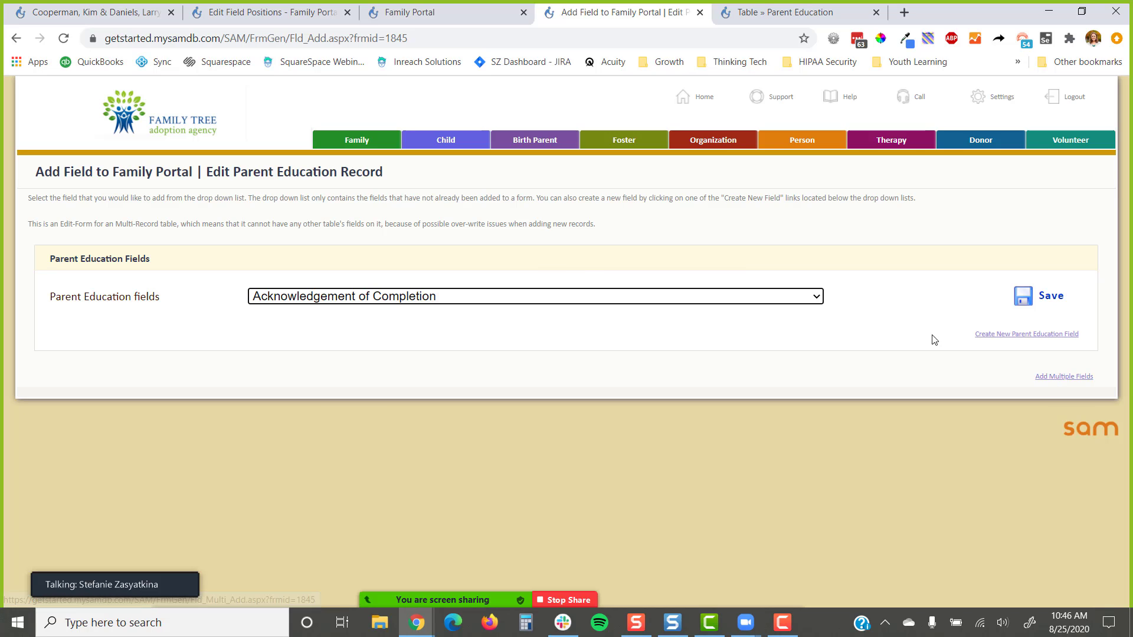
pyautogui.click(1048, 378)
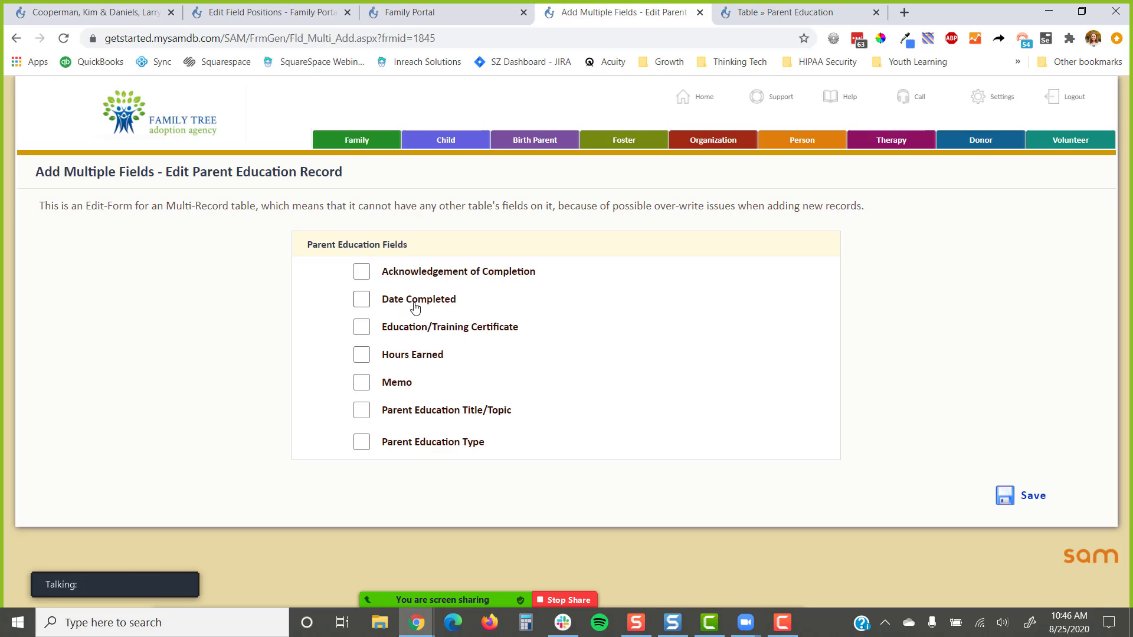
pyautogui.click(419, 302)
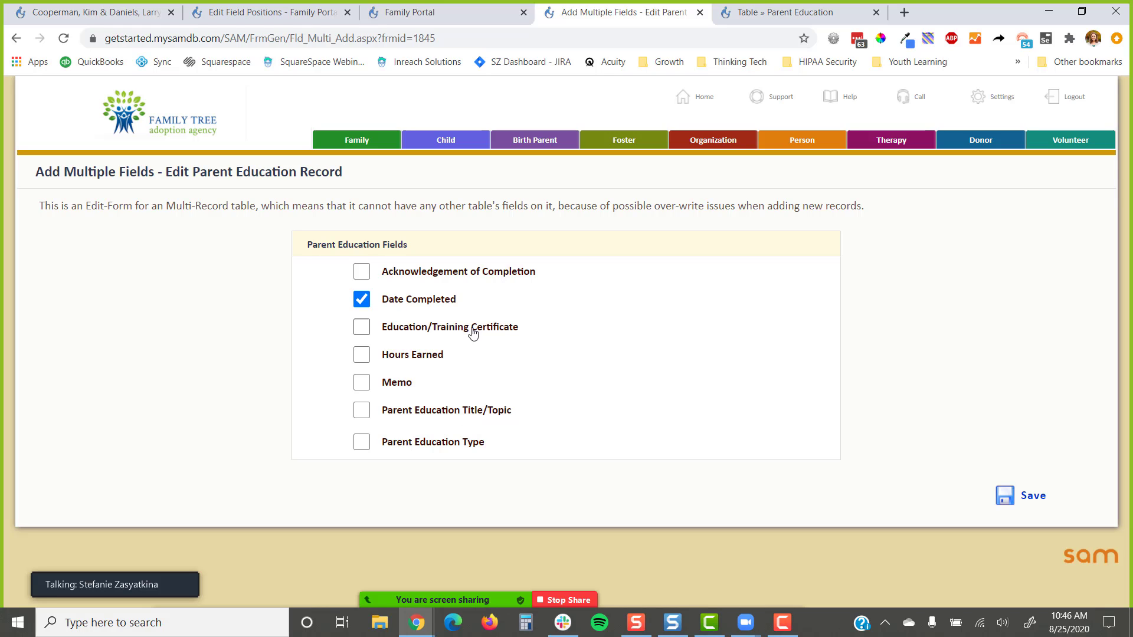
pyautogui.click(484, 274)
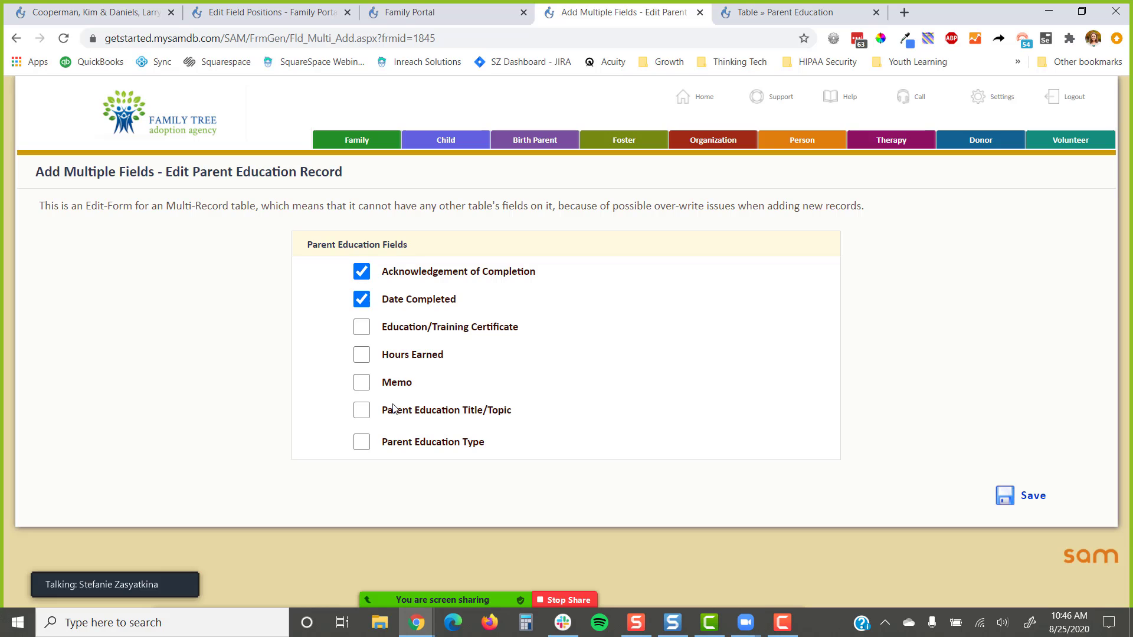
pyautogui.click(466, 330)
pyautogui.moveTo(447, 363); pyautogui.dragTo(382, 365)
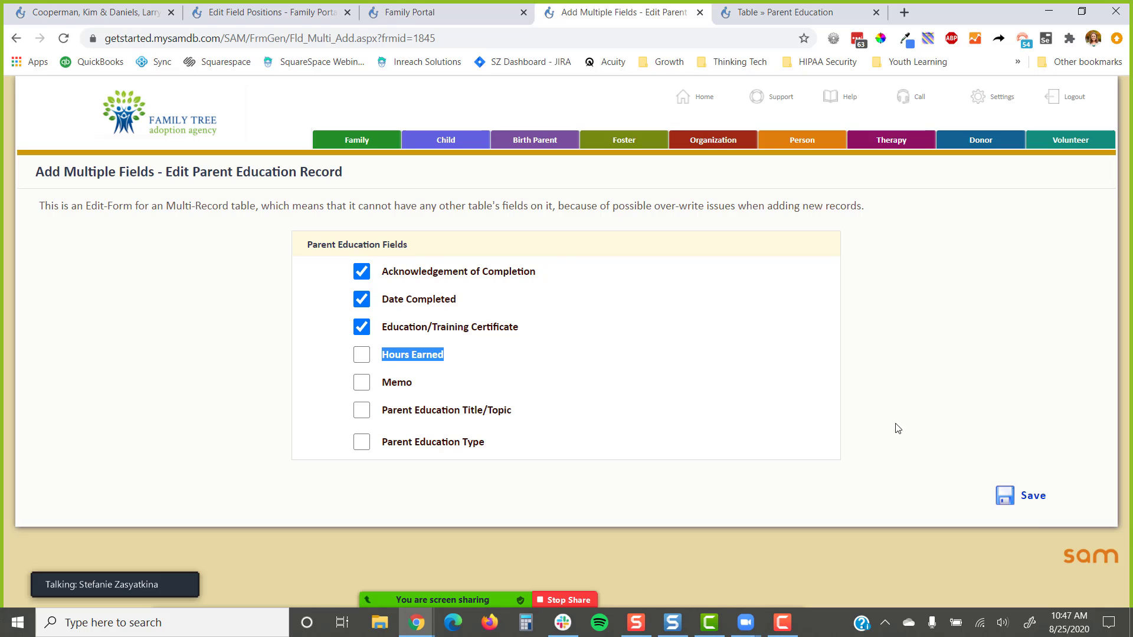
pyautogui.click(1031, 510)
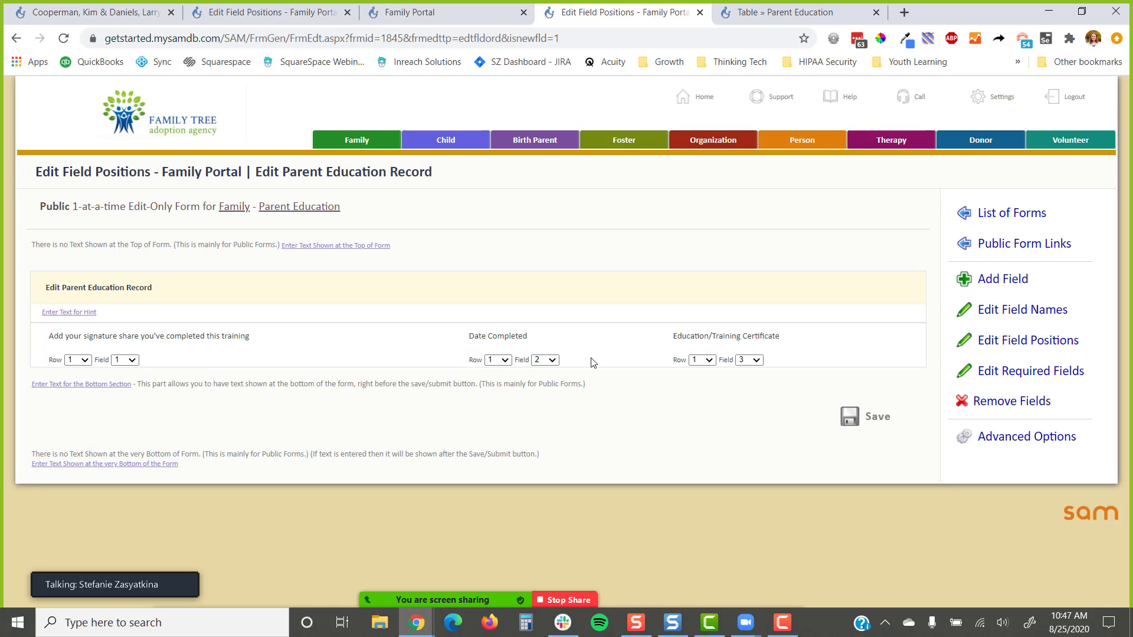
# - Move Date Completed to field position 1 in row 1, and switch to the landing-page Parent Education sub-form's field positions
pyautogui.click(545, 360)
pyautogui.click(544, 378)
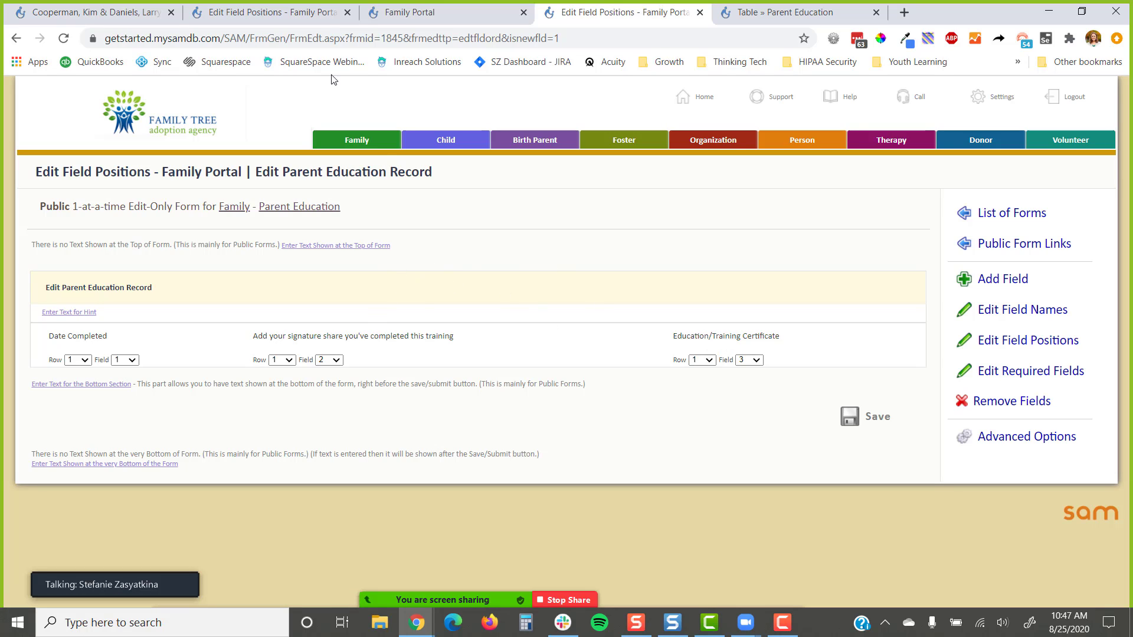
pyautogui.click(317, 19)
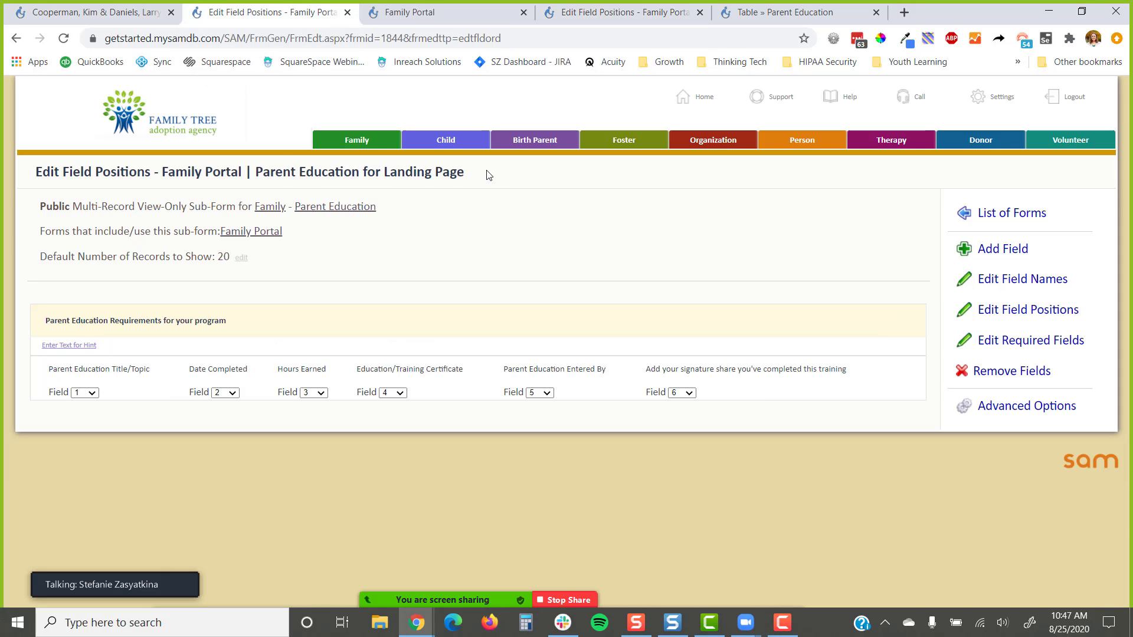
# - Open the form properties of the landing-page Parent Education sub-form and check the choices offered for Edit Record/Row Form
pyautogui.moveTo(486, 172); pyautogui.dragTo(183, 190)
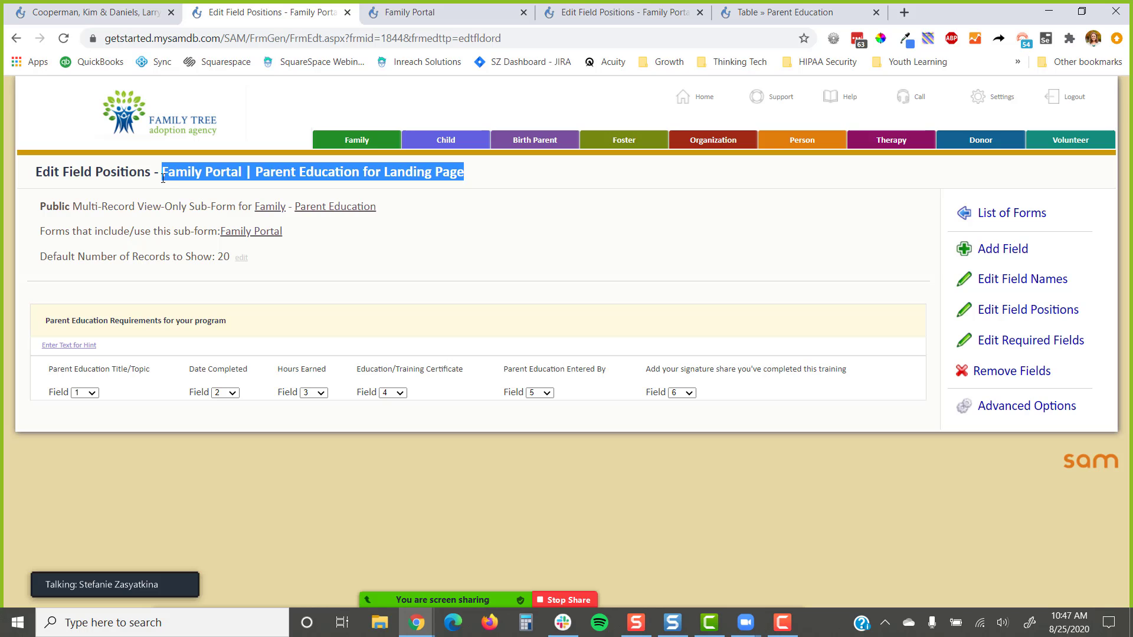
pyautogui.click(979, 411)
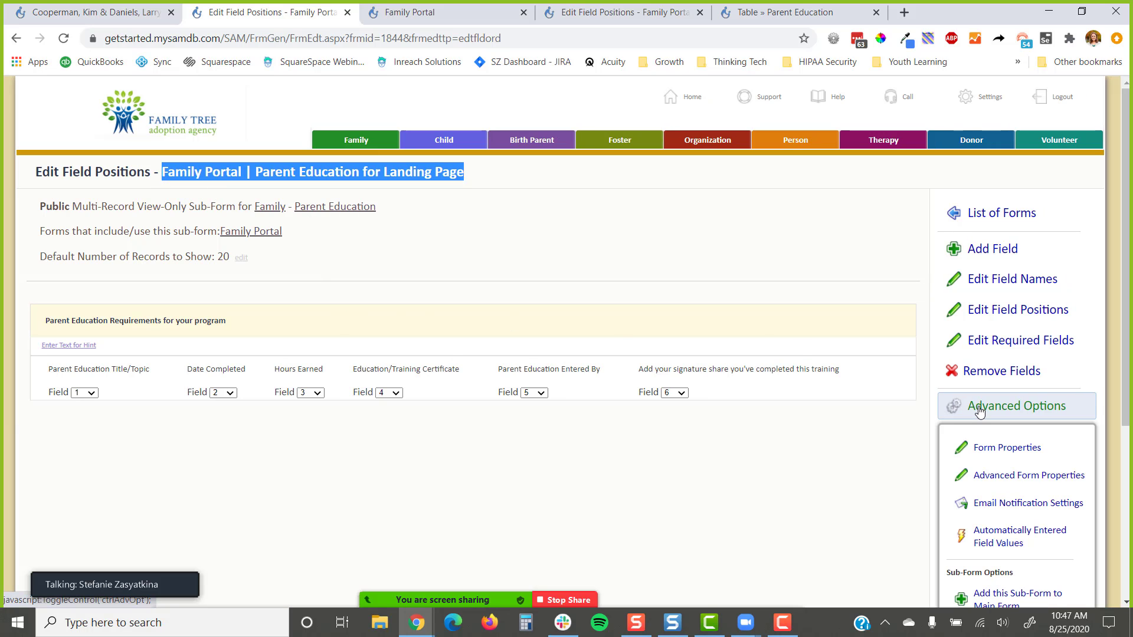
pyautogui.click(986, 457)
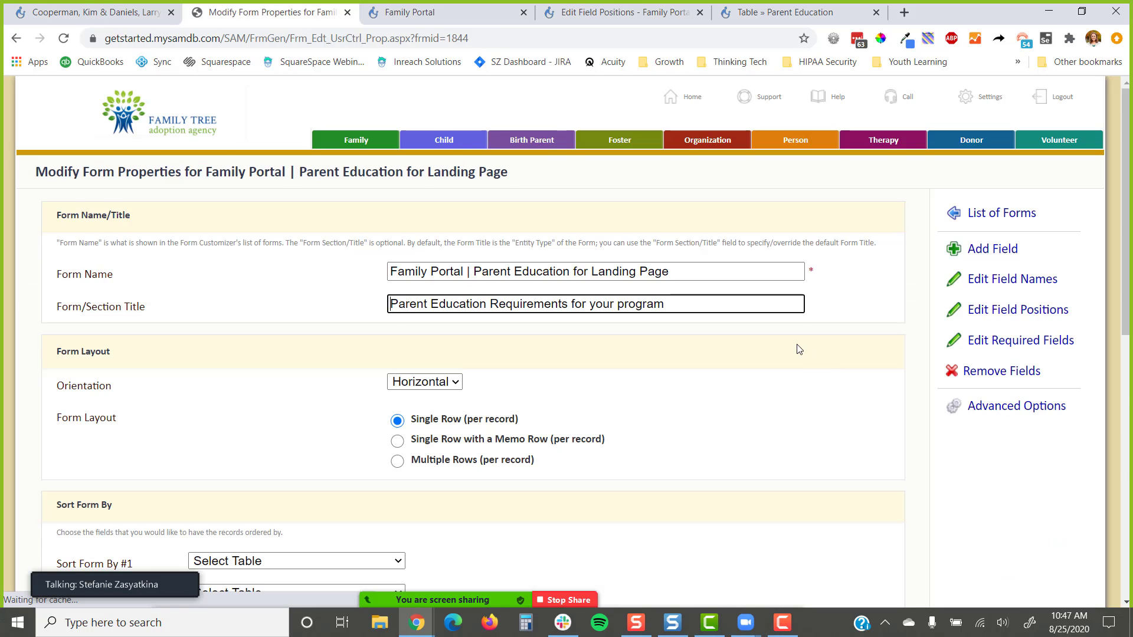
pyautogui.scroll(-9, 798, 349)
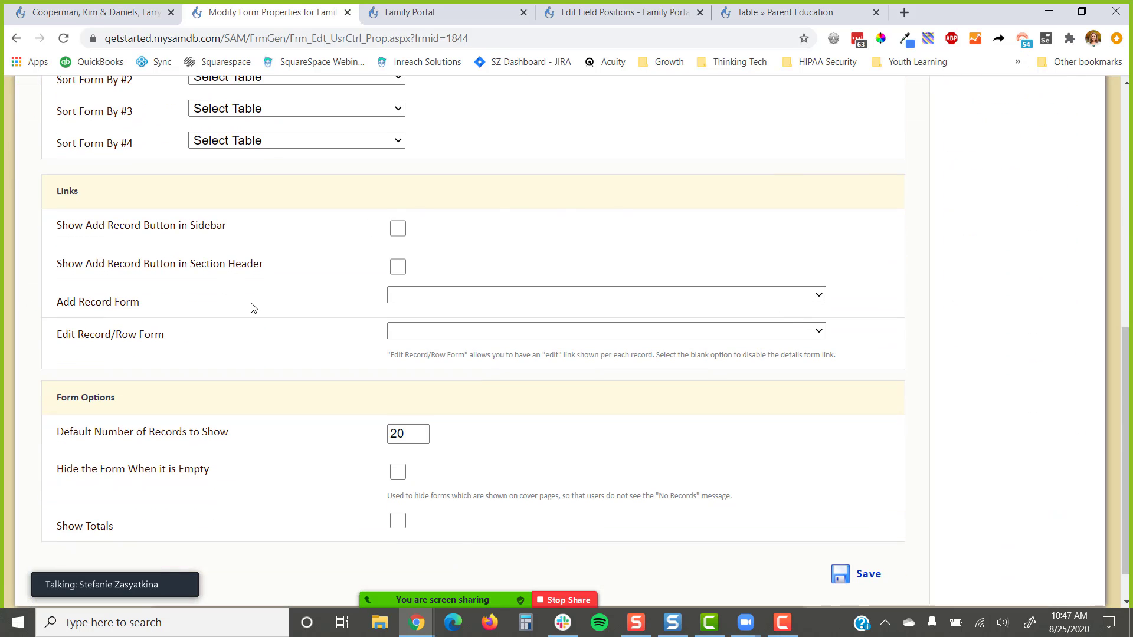
pyautogui.click(413, 334)
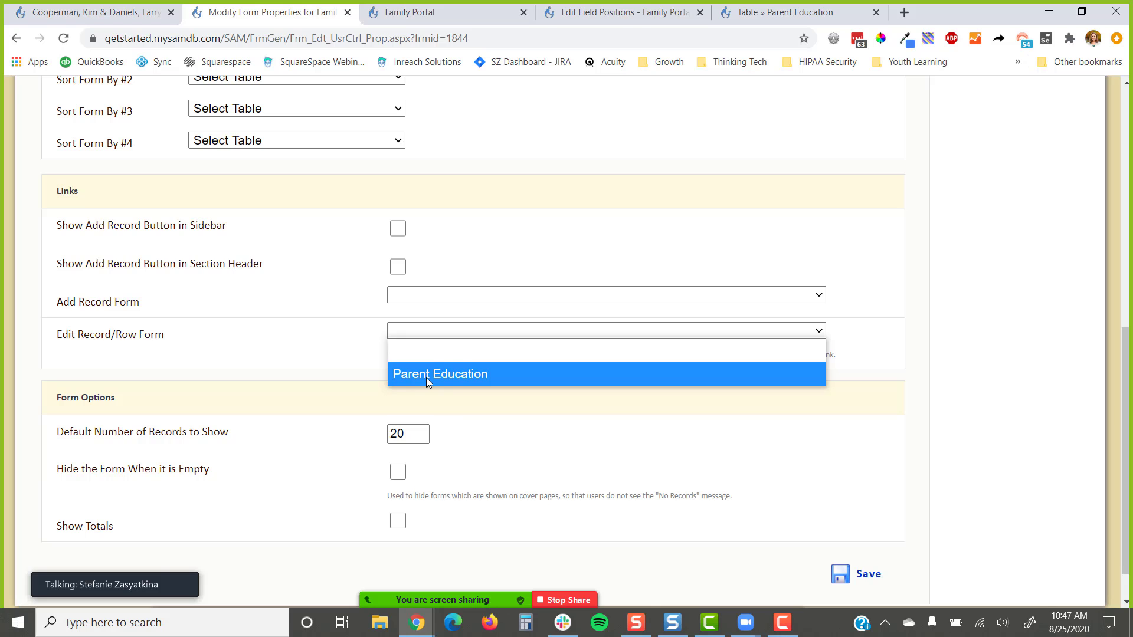
pyautogui.scroll(9, 832, 298)
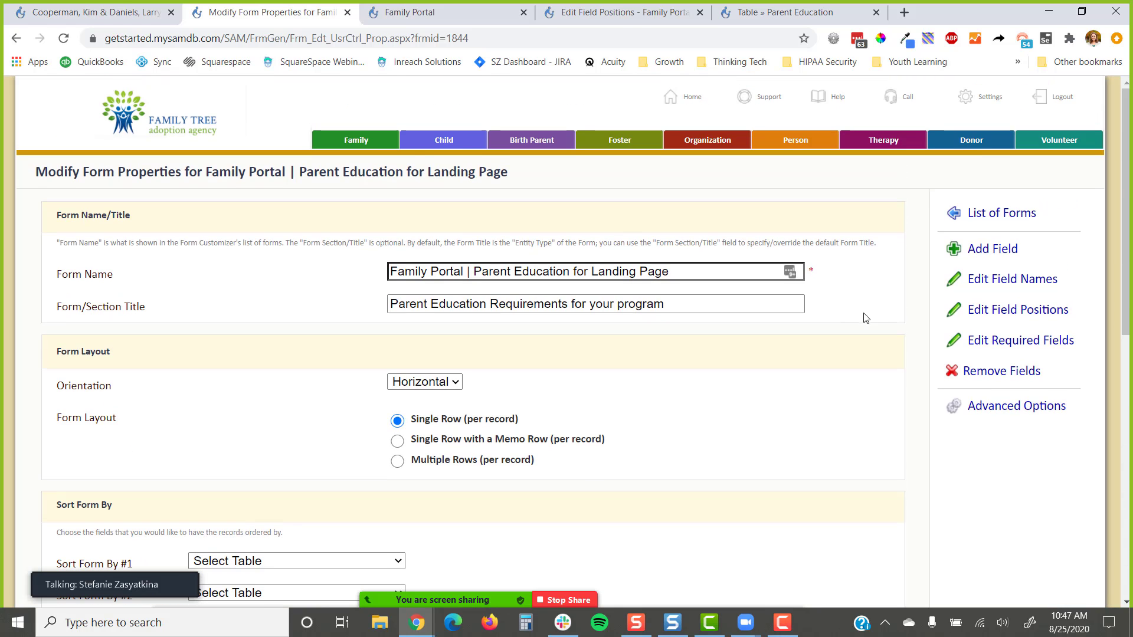
# - Enable Public Form in the landing-page sub-form's advanced form properties, save, and return to the form
pyautogui.click(978, 408)
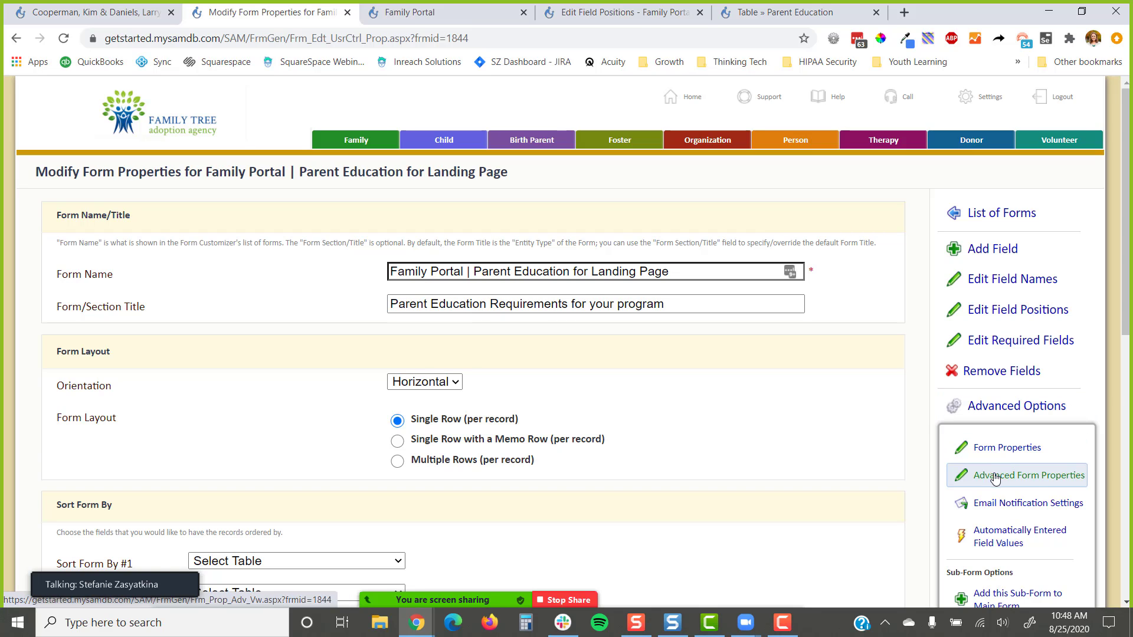
pyautogui.click(1020, 482)
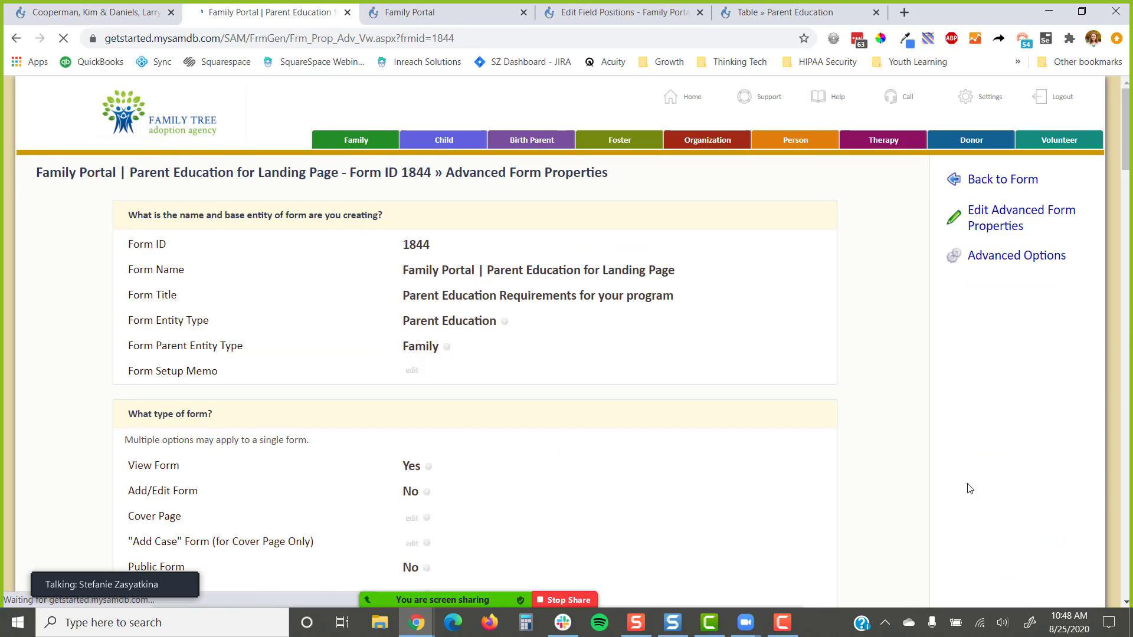
pyautogui.scroll(-4, 808, 440)
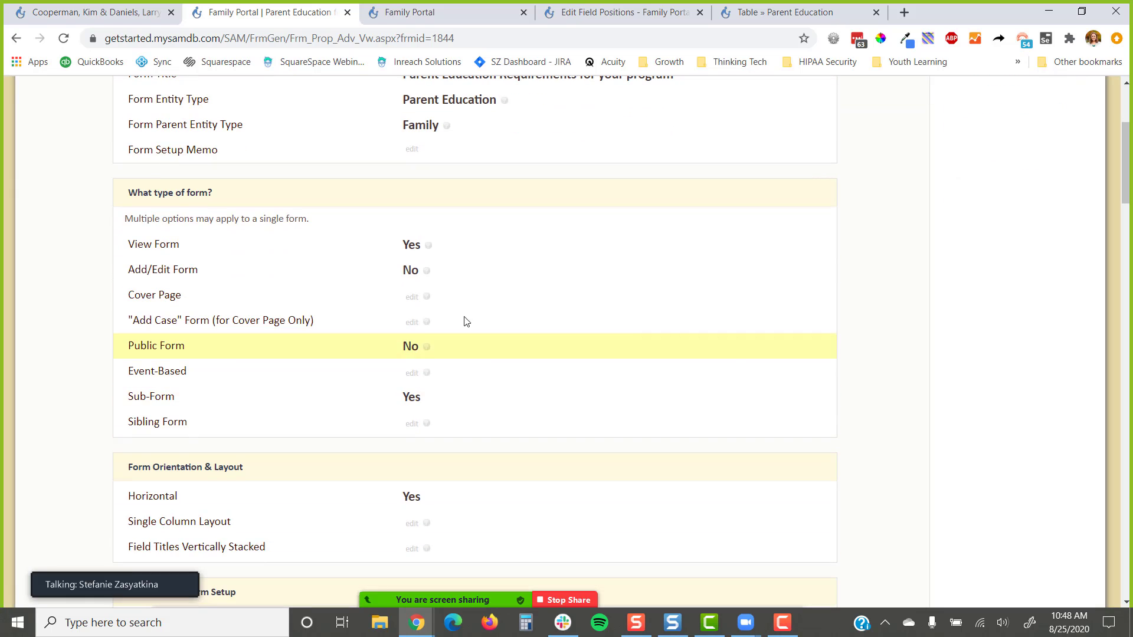
pyautogui.click(415, 346)
pyautogui.click(519, 165)
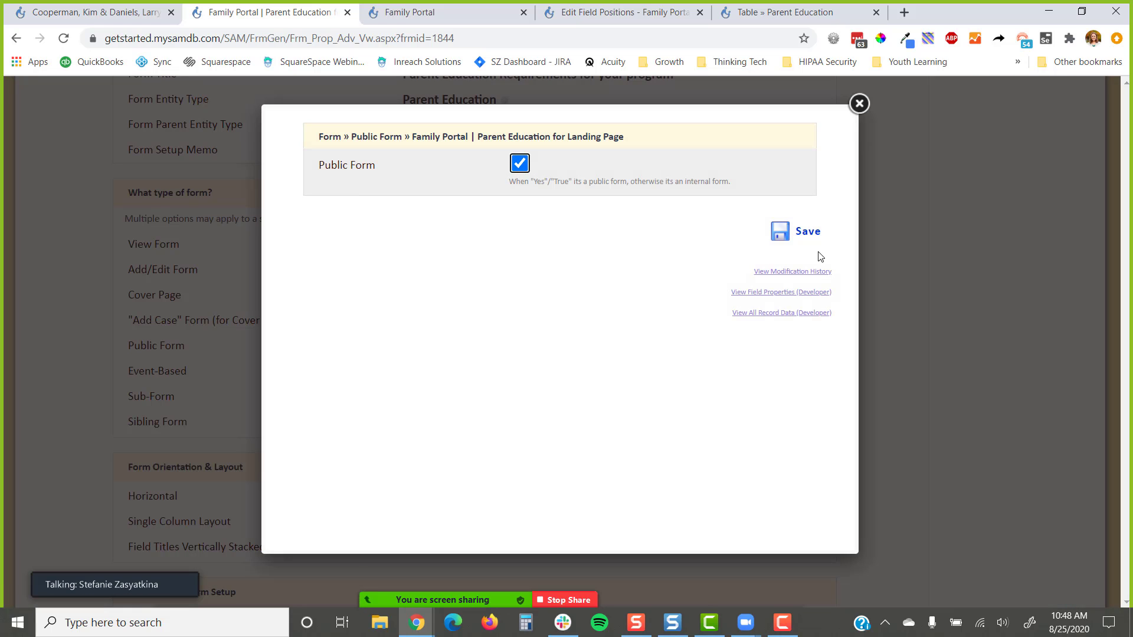
pyautogui.click(804, 231)
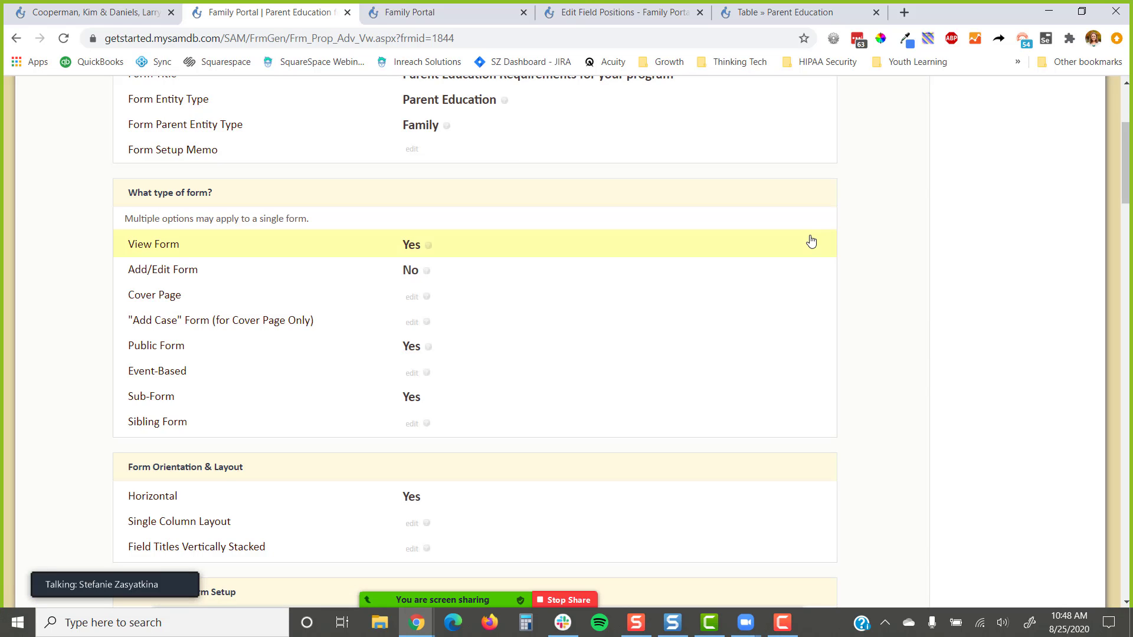
pyautogui.scroll(4, 811, 242)
pyautogui.click(983, 177)
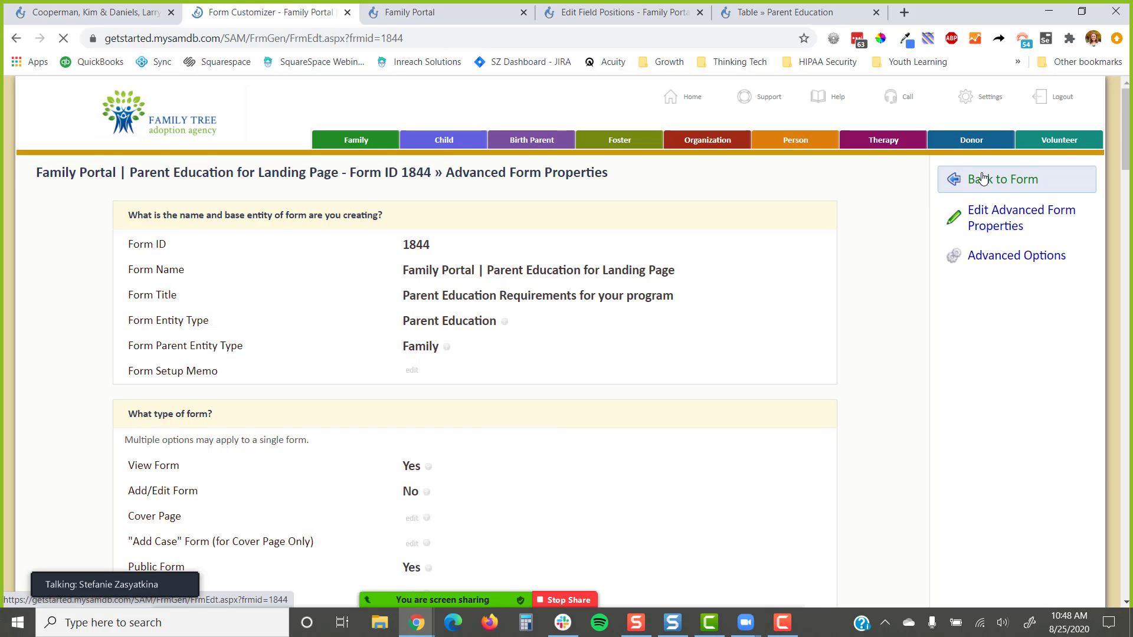
# - Set the sub-form's Edit Record/Row Form to Family Portal | Edit Parent Education Record in its form properties and save
pyautogui.click(1003, 436)
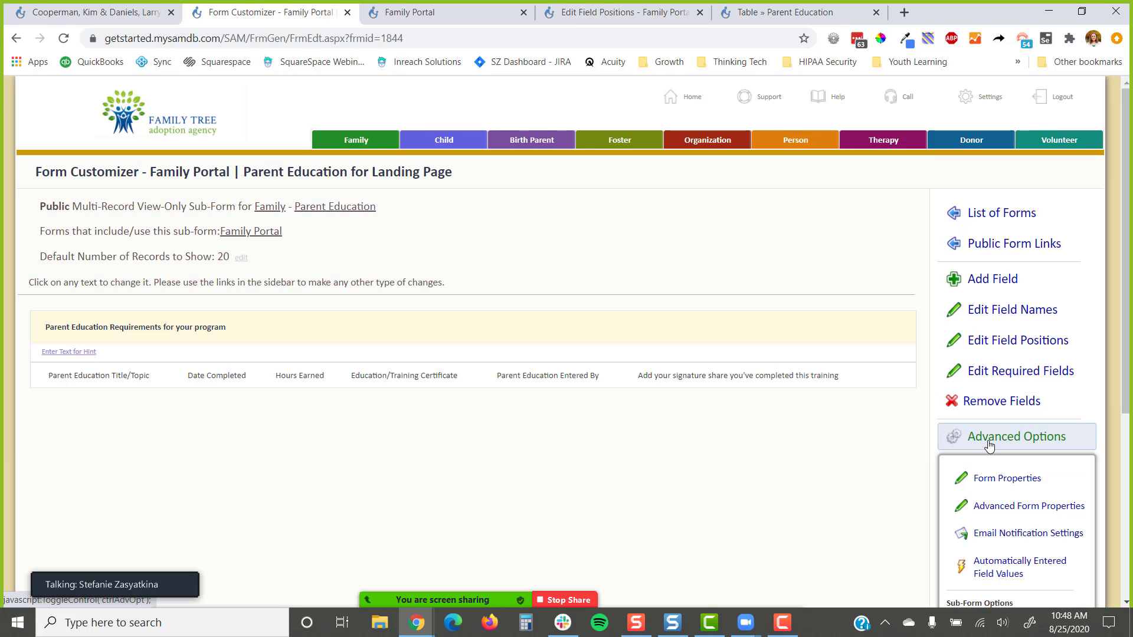
pyautogui.click(987, 480)
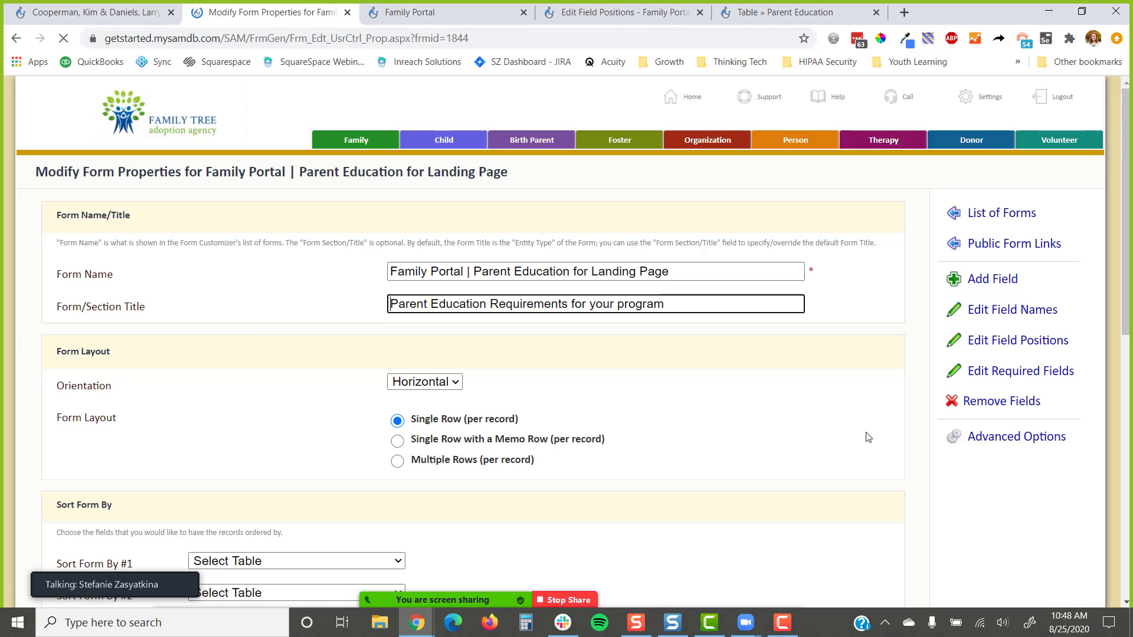
pyautogui.scroll(-7, 800, 352)
pyautogui.scroll(-3, 800, 353)
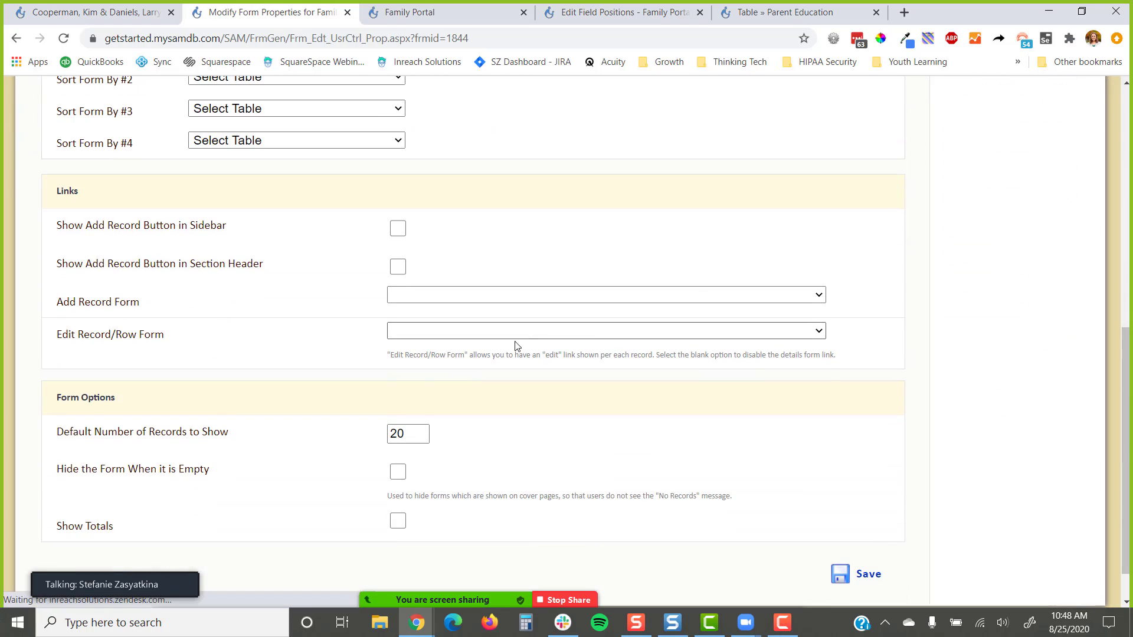
pyautogui.click(473, 331)
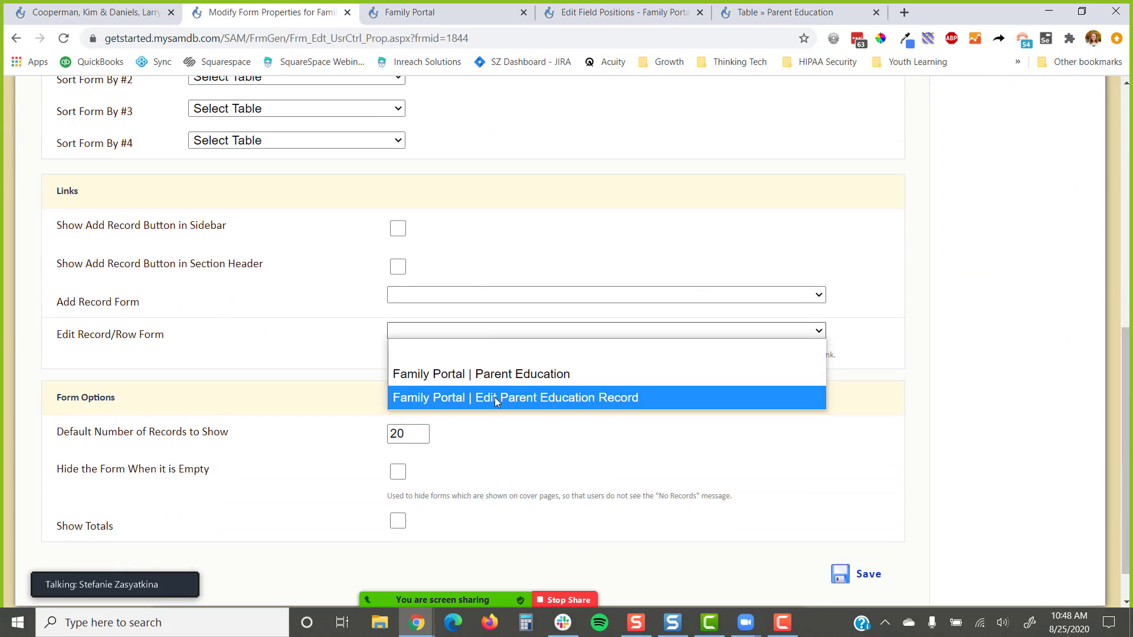
pyautogui.click(577, 401)
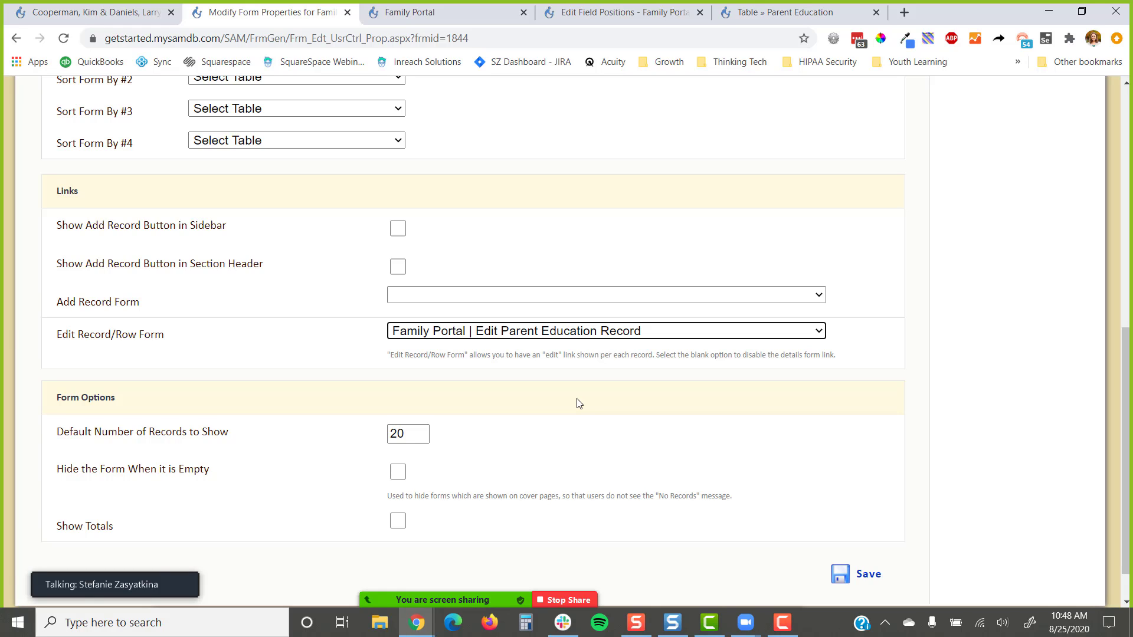
pyautogui.click(845, 563)
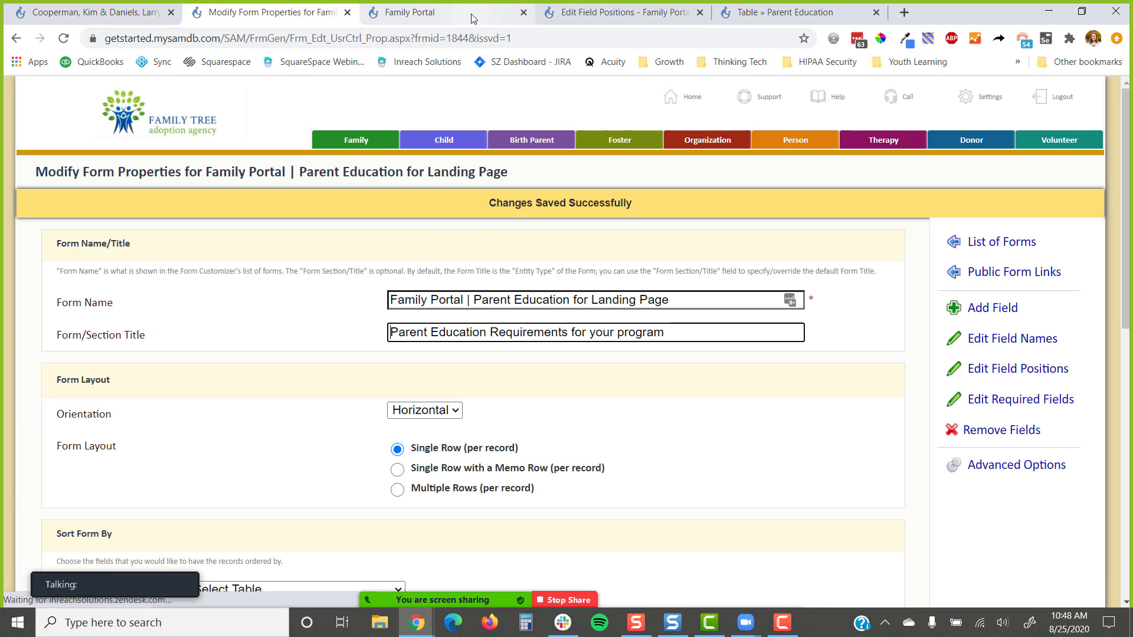
# - Refresh the Family Portal page and open the Behavior During Teen Years parent education record for editing
pyautogui.click(469, 15)
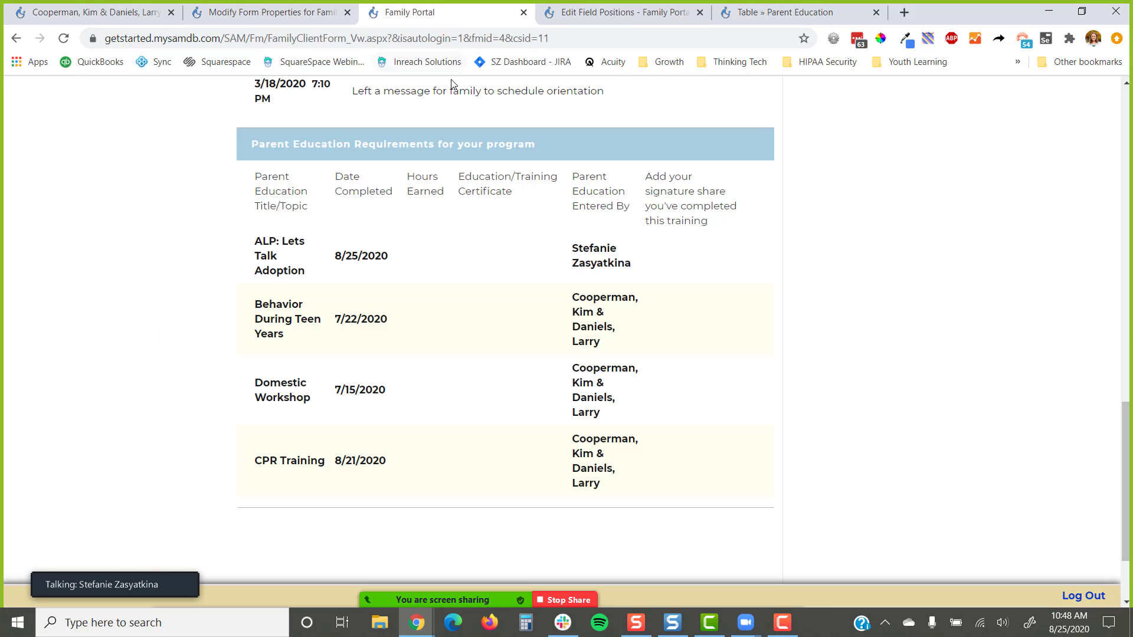
pyautogui.click(64, 37)
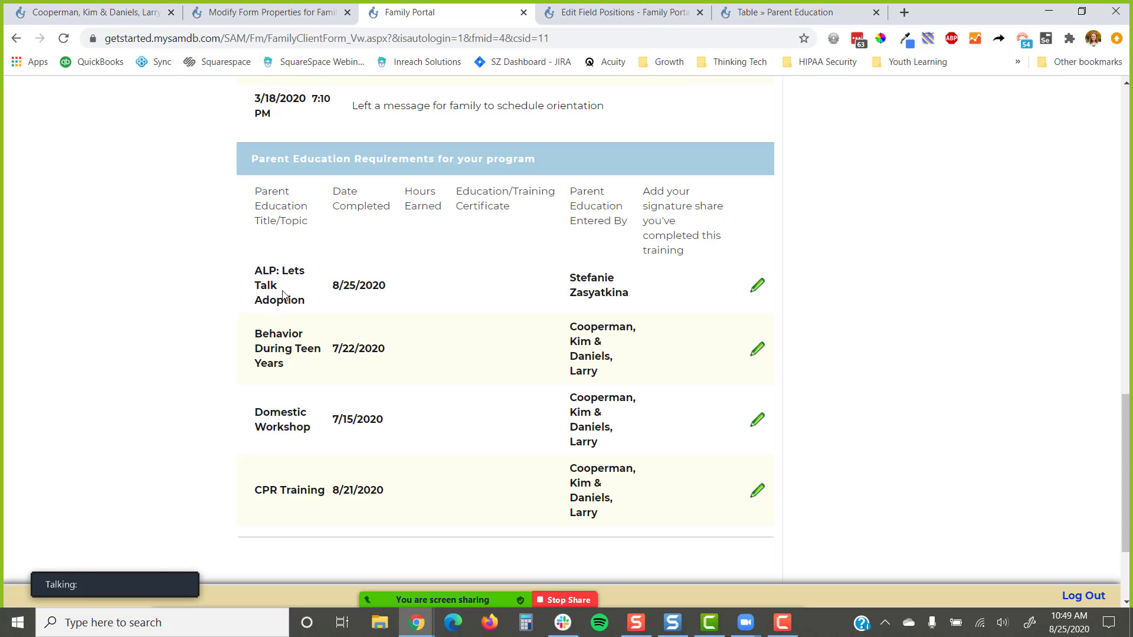
pyautogui.click(757, 349)
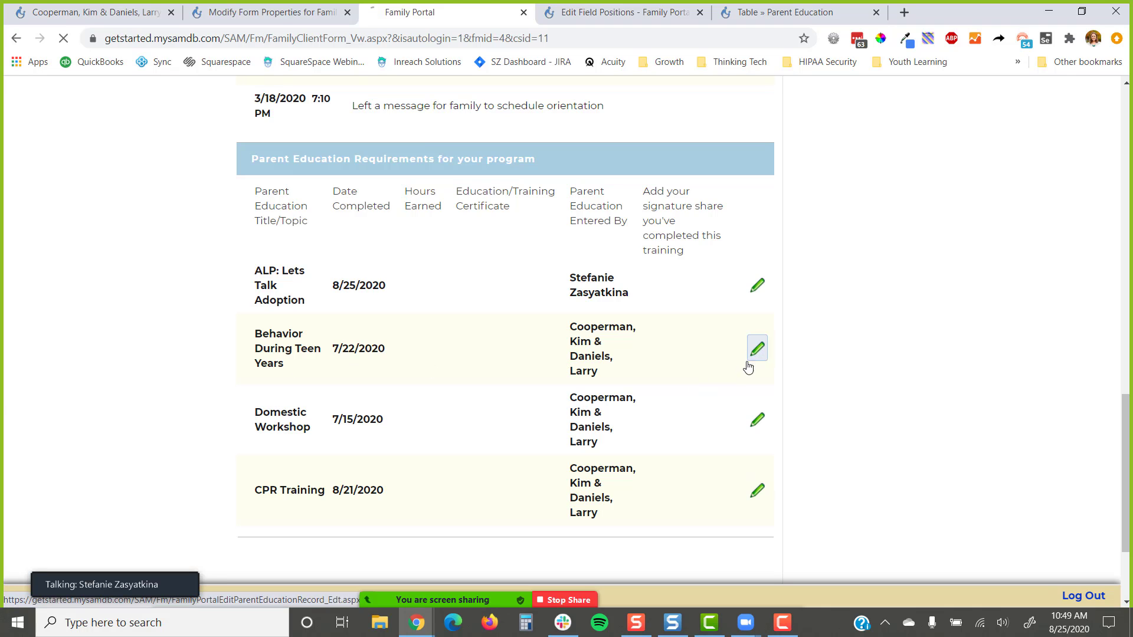
# - Fill in the training completion signature field with a short statement that includes the signer's name
pyautogui.click(488, 388)
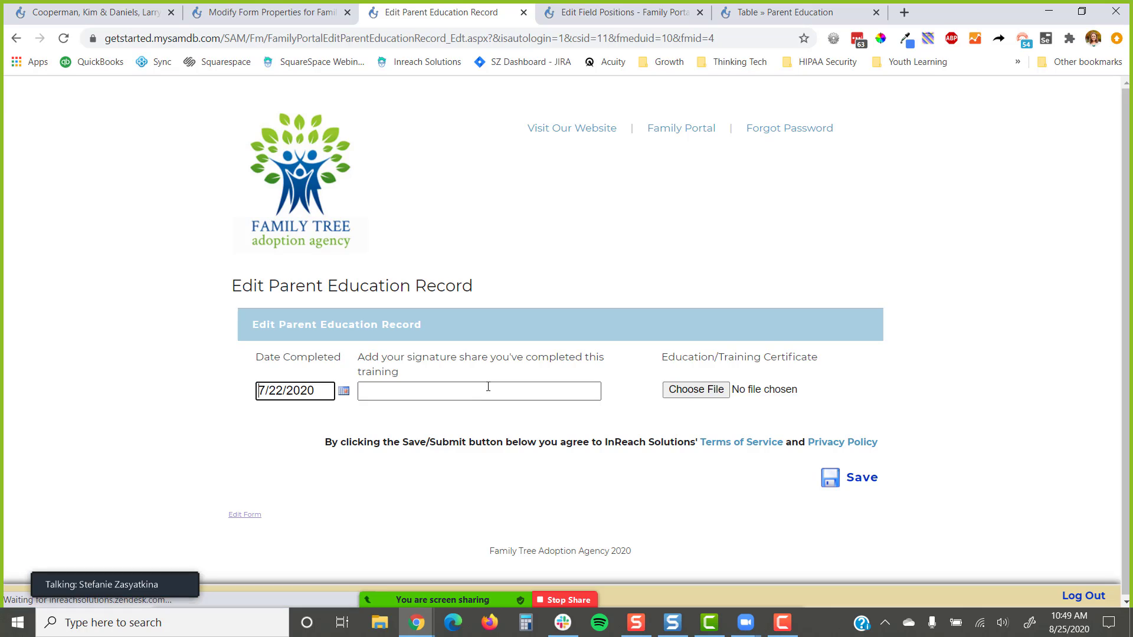
pyautogui.write('Stefanie ')
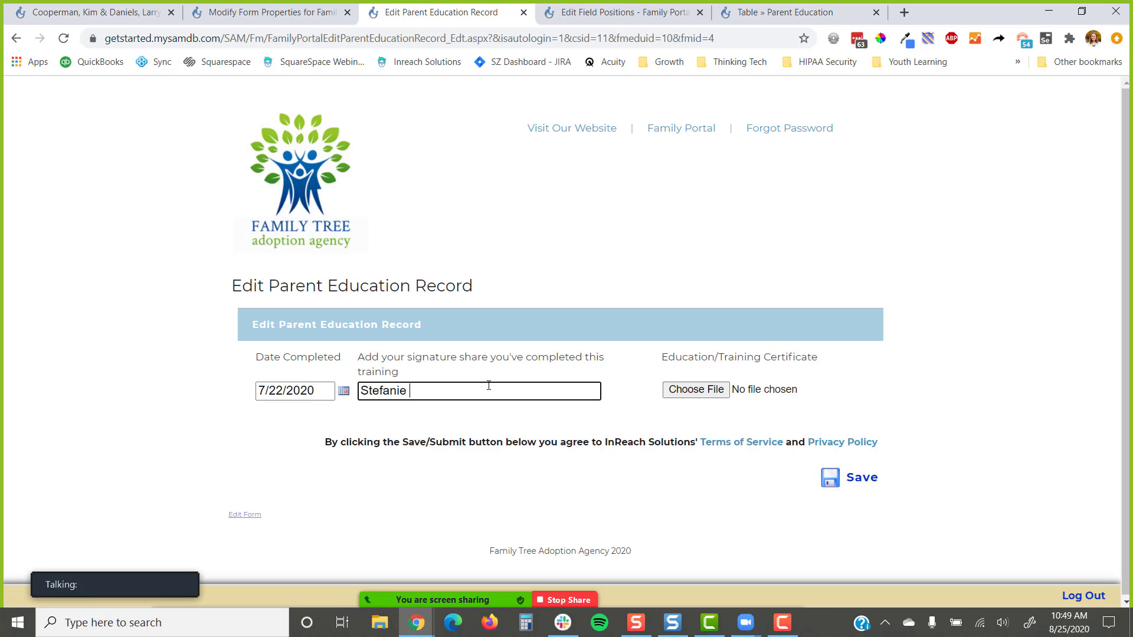
pyautogui.write('was here')
# - Try to attach favicon[1].ico as the Education/Training Certificate and save the record
pyautogui.click(666, 391)
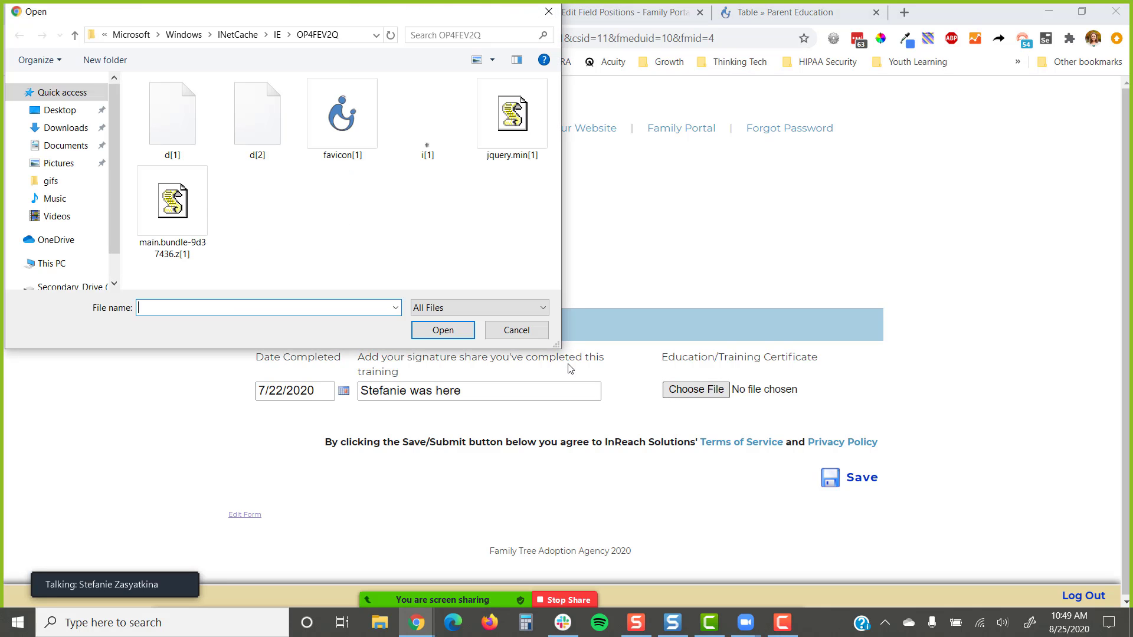
pyautogui.click(355, 133)
pyautogui.click(442, 331)
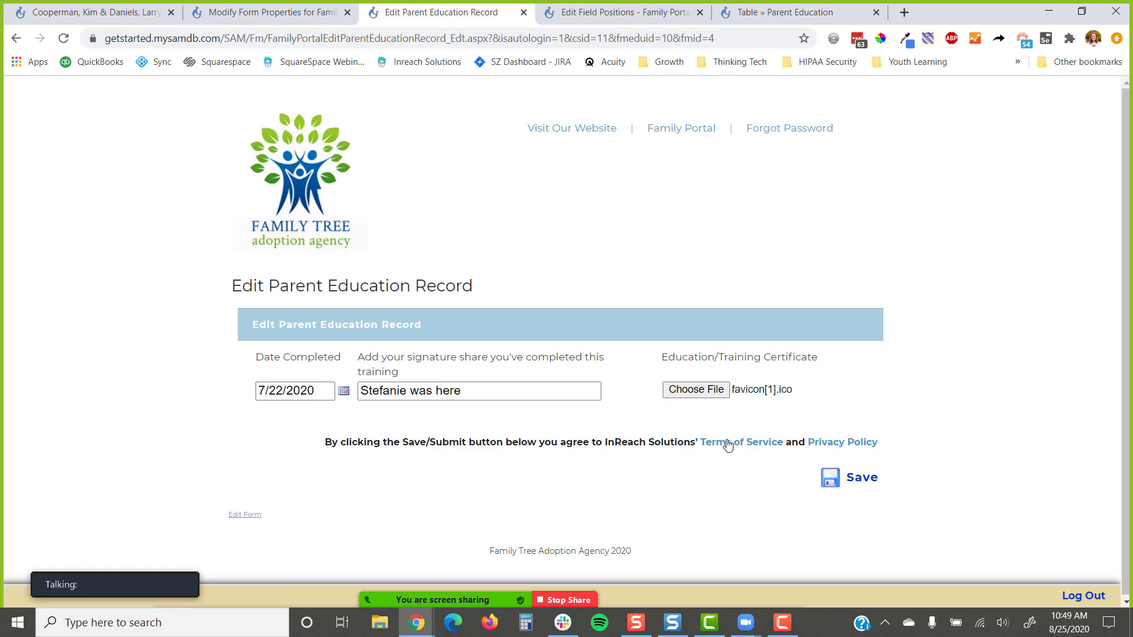
pyautogui.click(863, 492)
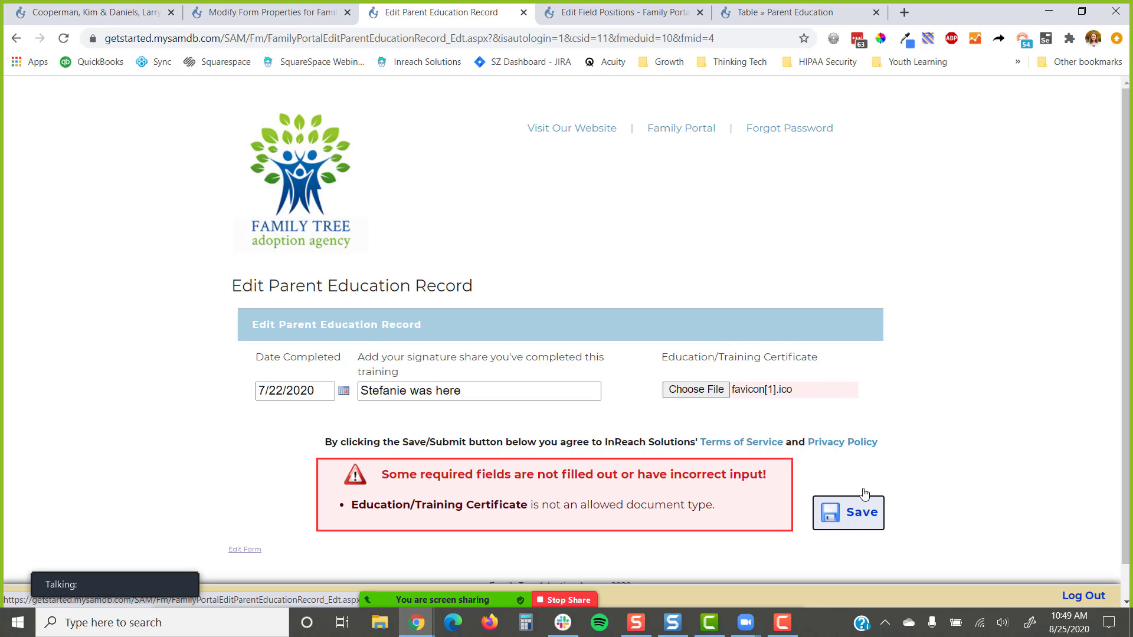
pyautogui.click(708, 393)
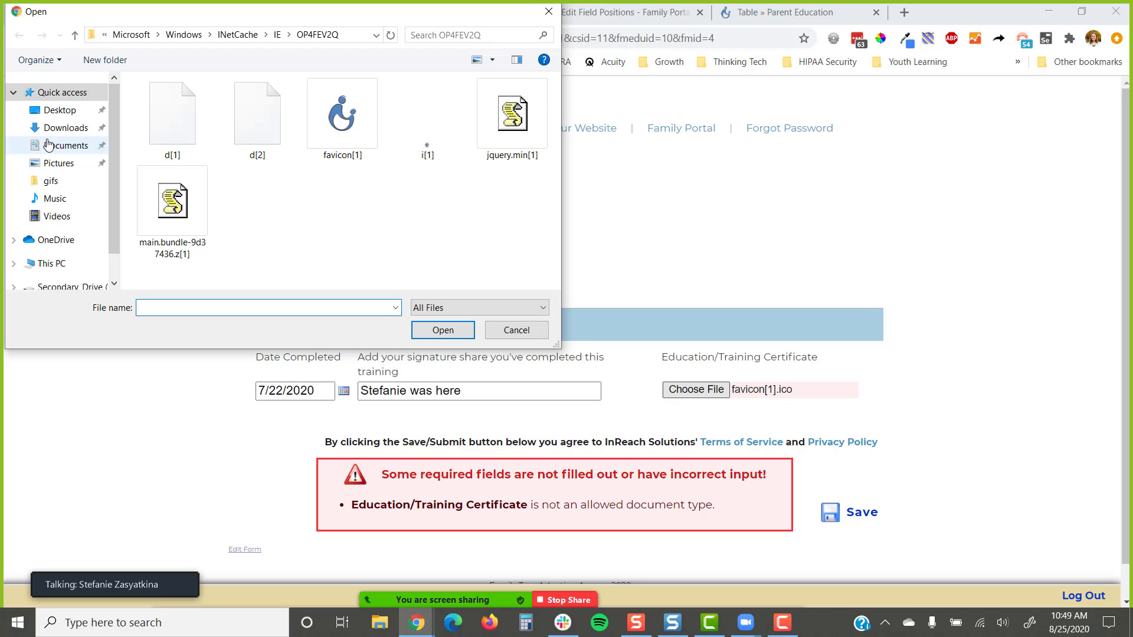
pyautogui.click(59, 110)
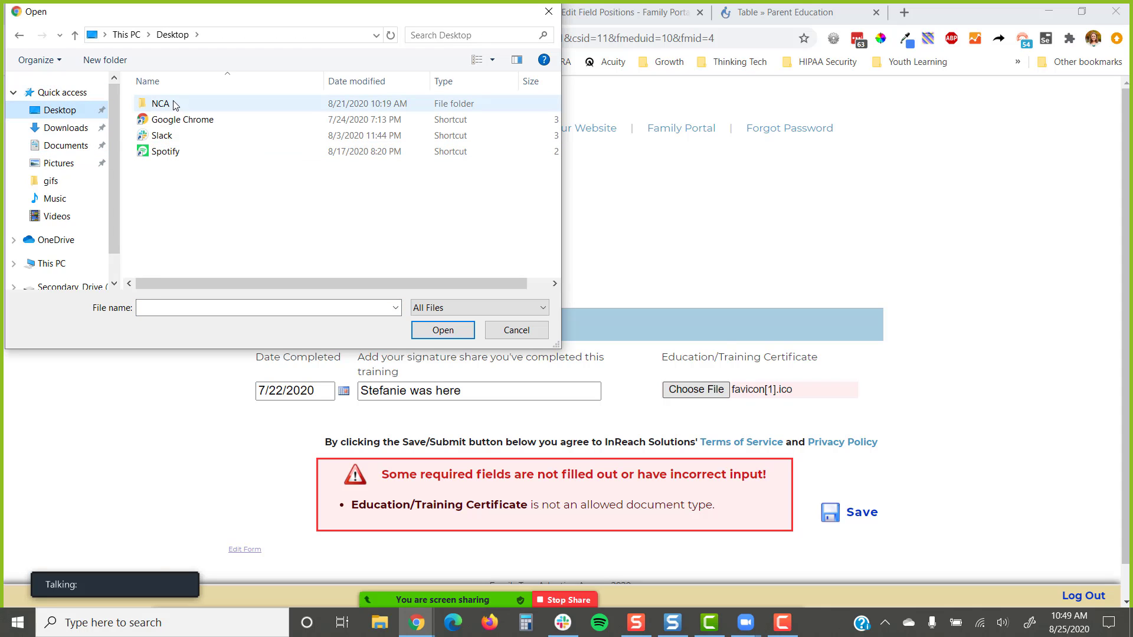
pyautogui.scroll(-1, 63, 239)
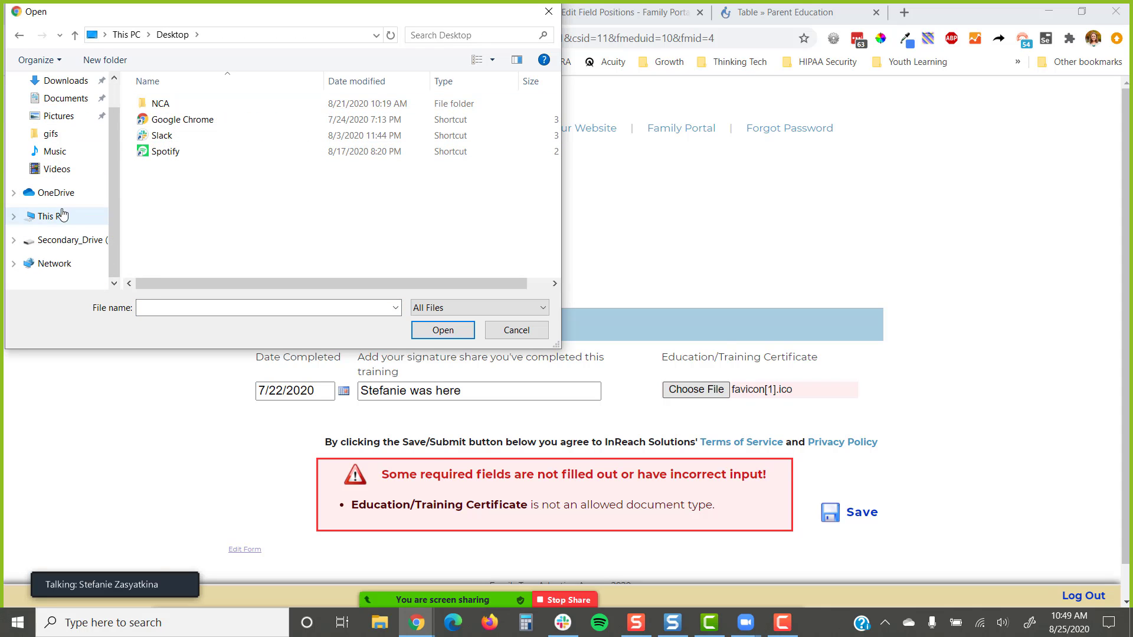
pyautogui.scroll(1, 63, 215)
pyautogui.click(547, 16)
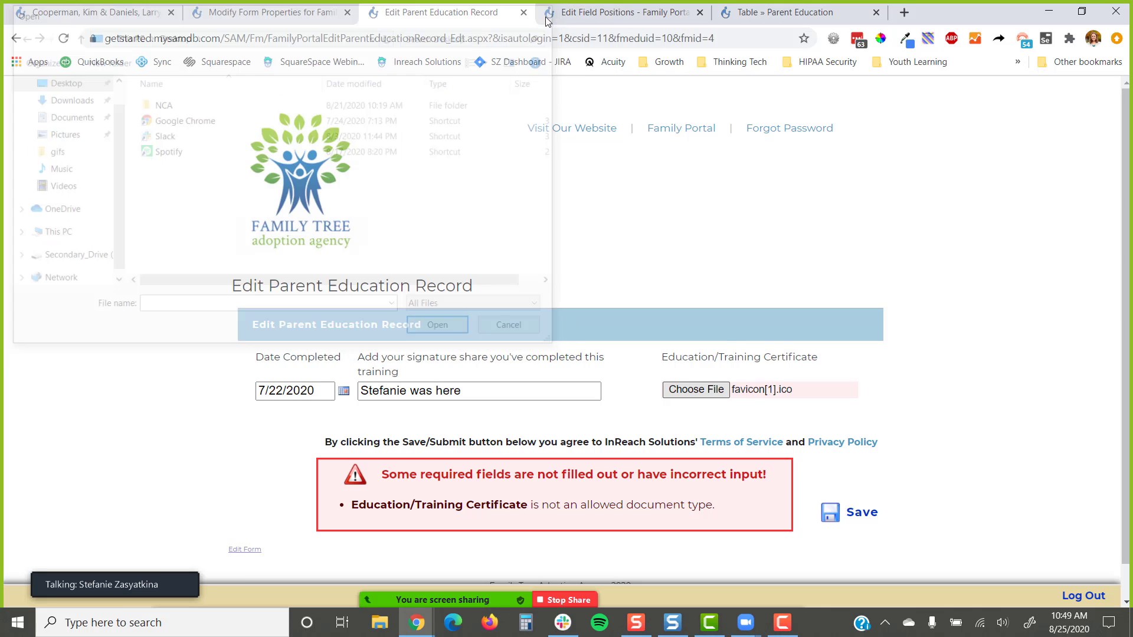
# - Print the edit page to a PDF named Edit Parent Education Record and save it on the Desktop
pyautogui.hotkey('ctrl', 'p')
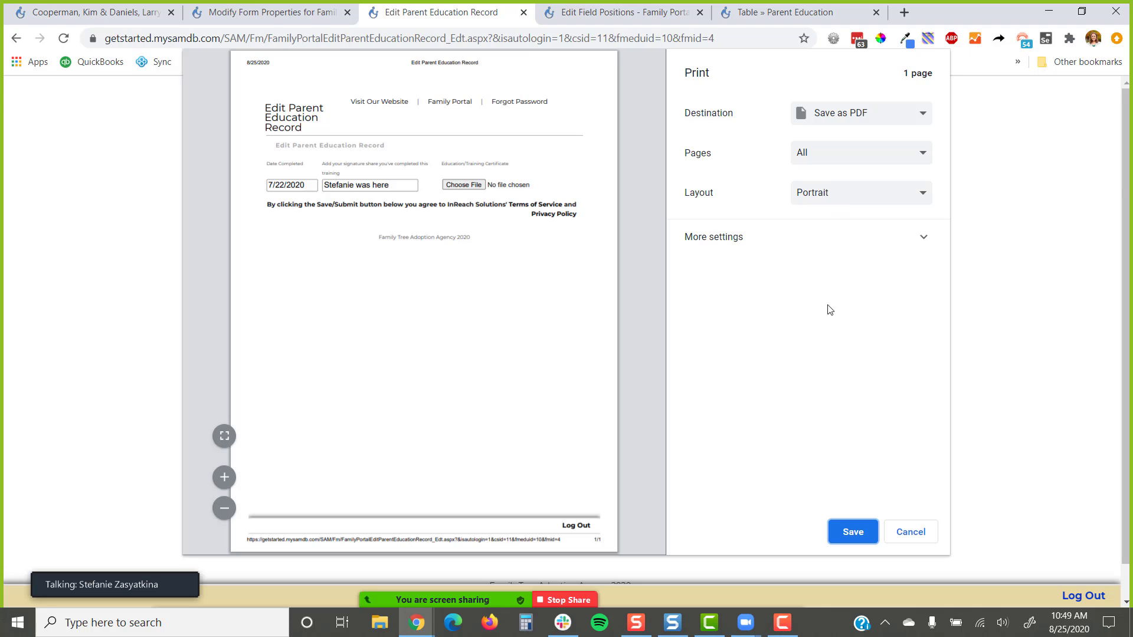
pyautogui.click(853, 532)
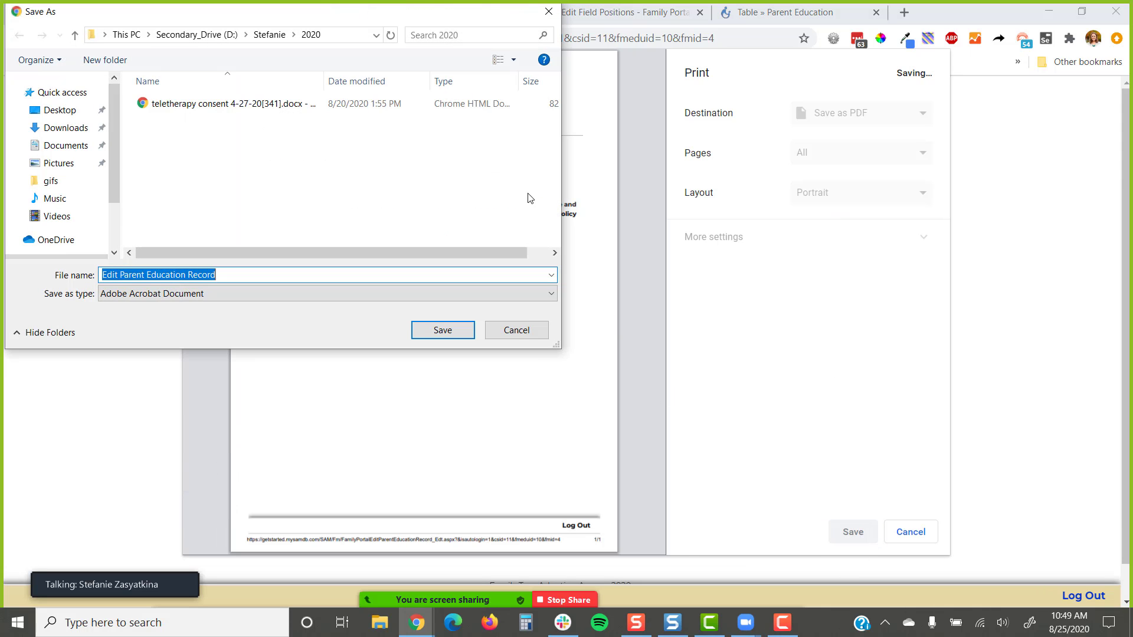
pyautogui.click(60, 109)
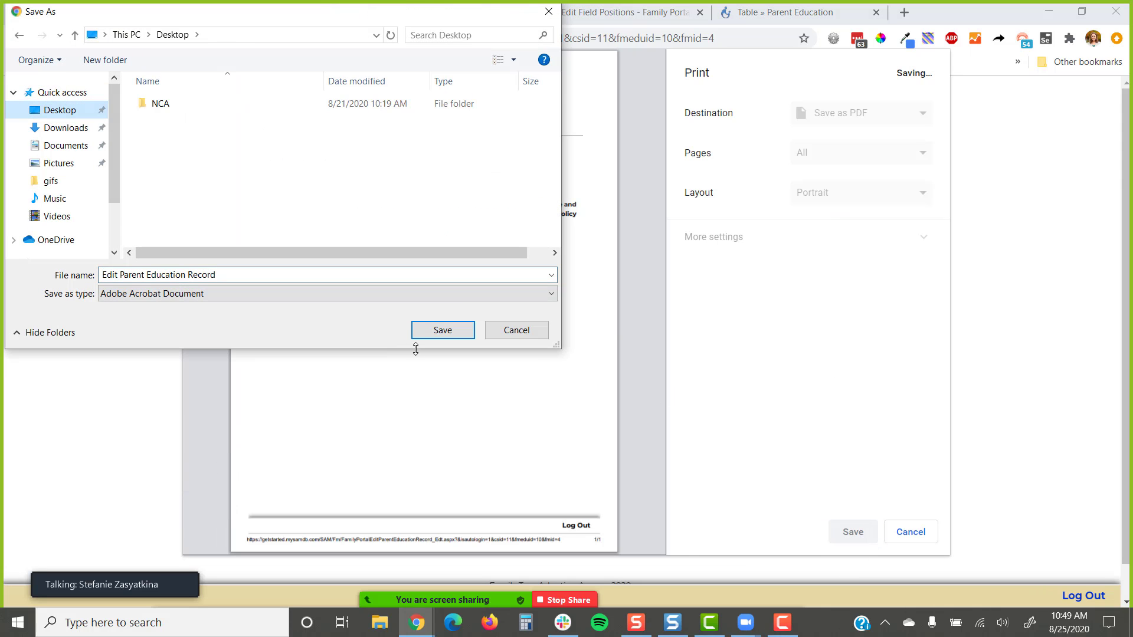
pyautogui.click(437, 330)
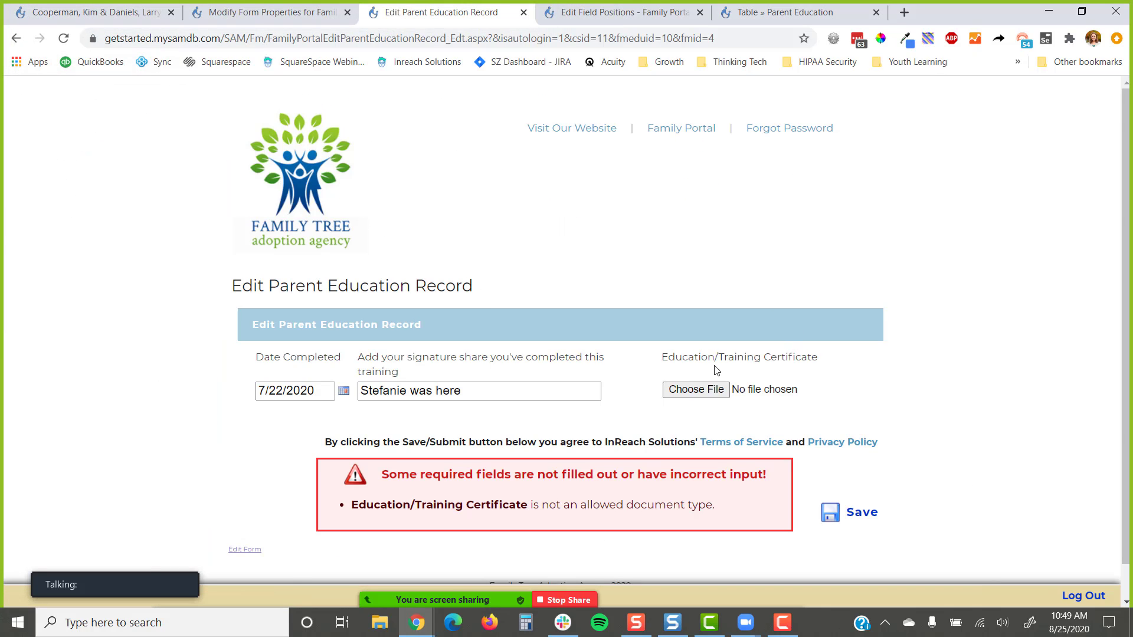
# - Attach the Edit Parent Education Record PDF from the Desktop as the Education/Training Certificate and save the record
pyautogui.click(713, 390)
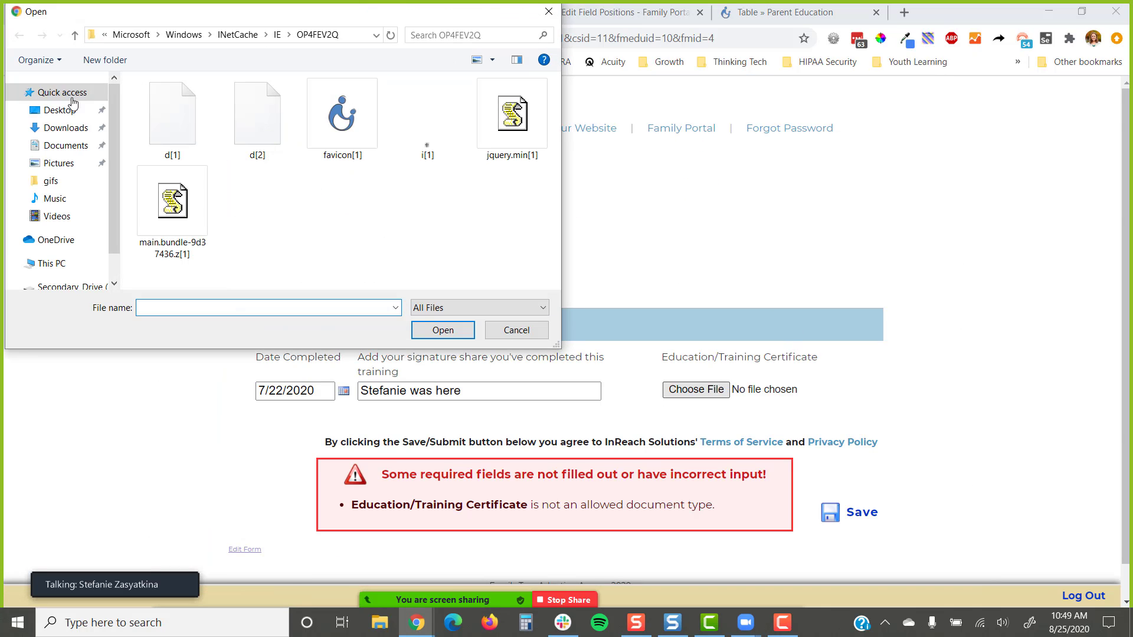
pyautogui.click(70, 110)
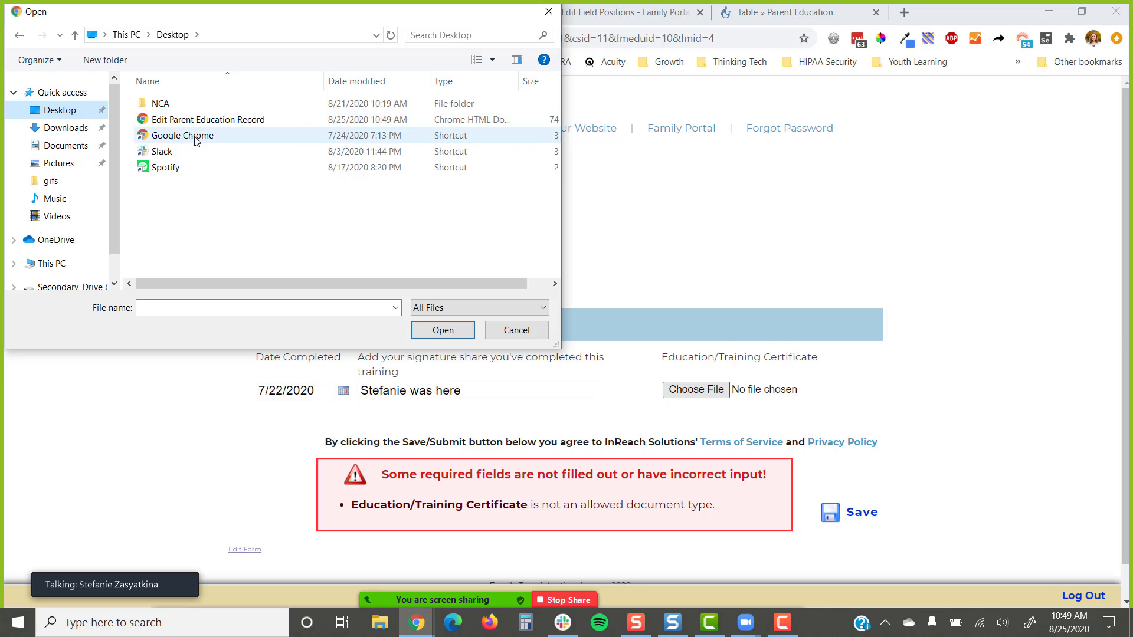
pyautogui.click(177, 119)
pyautogui.click(442, 329)
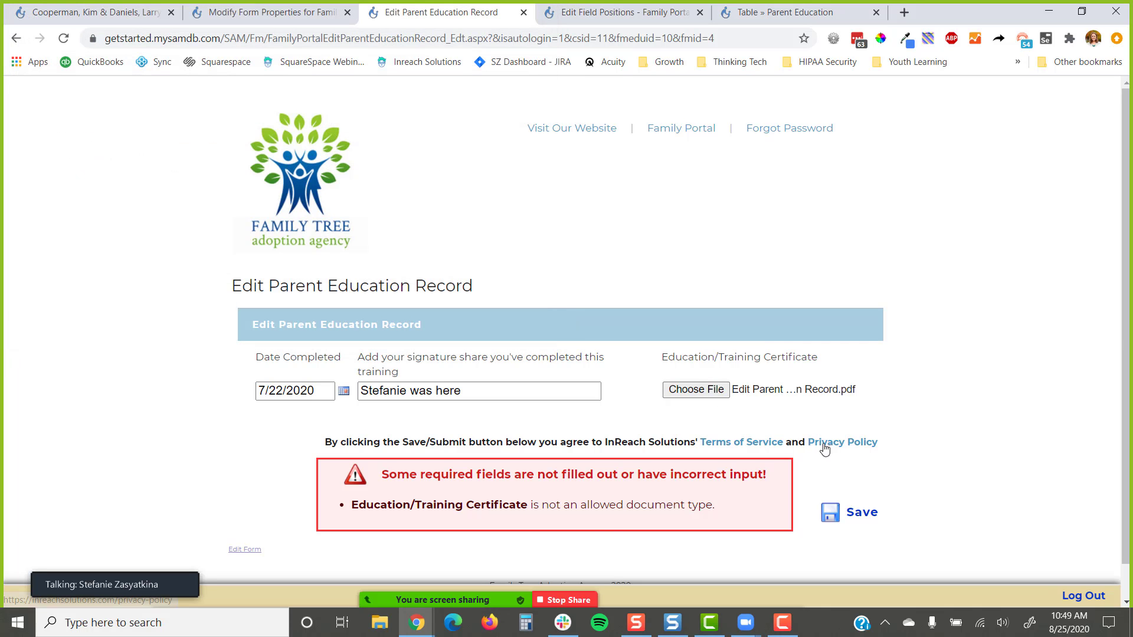
pyautogui.click(860, 513)
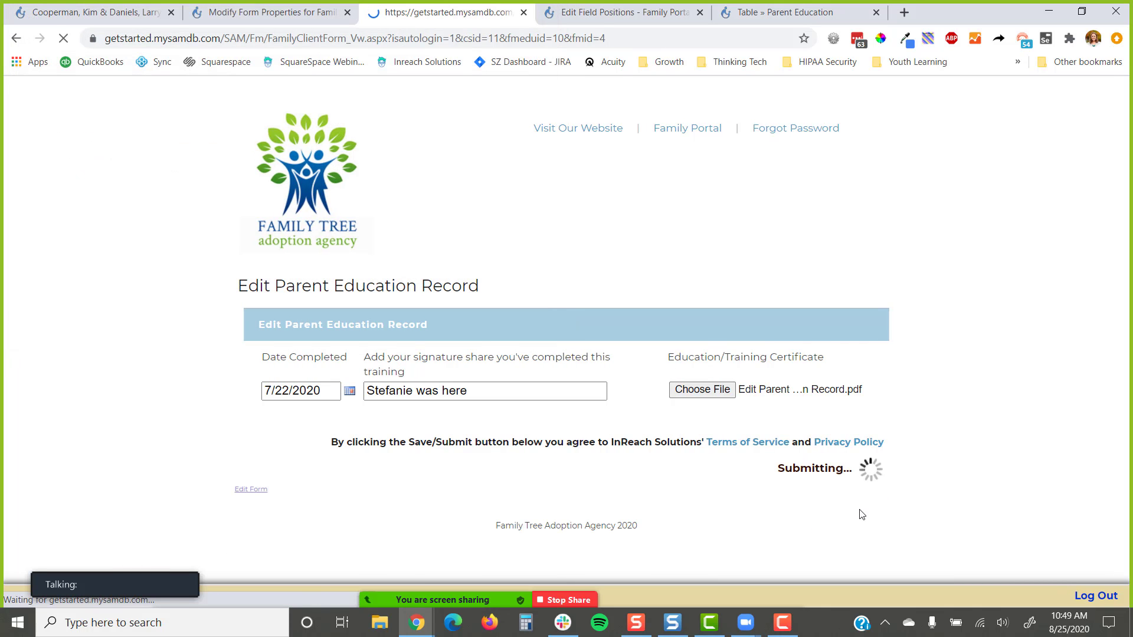
# - Review the Behavior During Teen Years row in the portal and view its uploaded certificate document
pyautogui.scroll(-12, 676, 347)
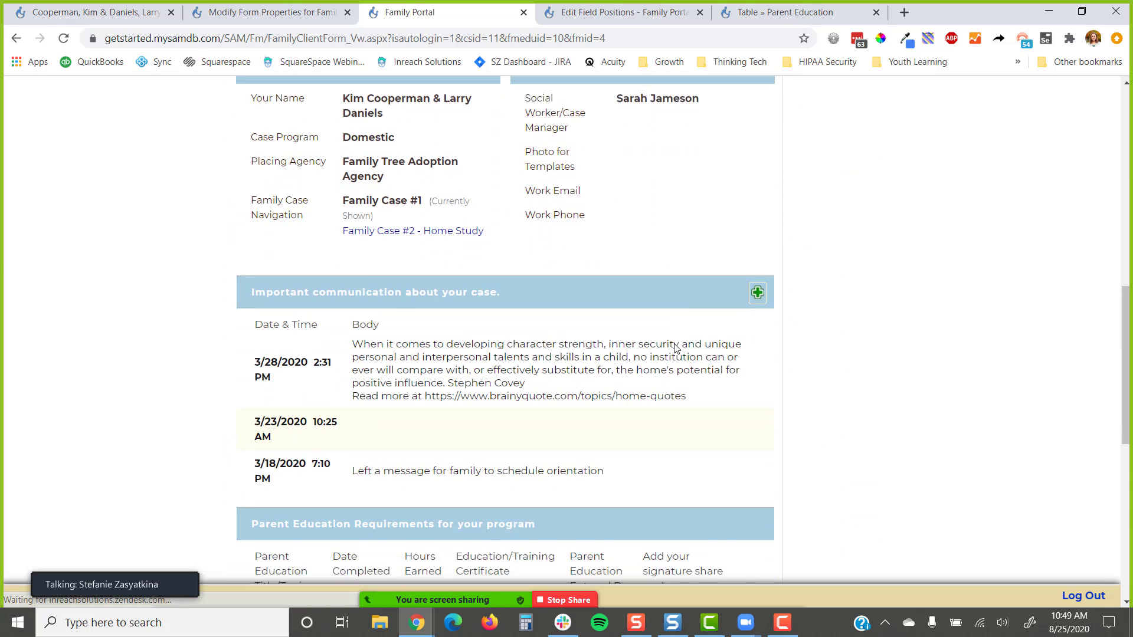
pyautogui.scroll(-8, 676, 347)
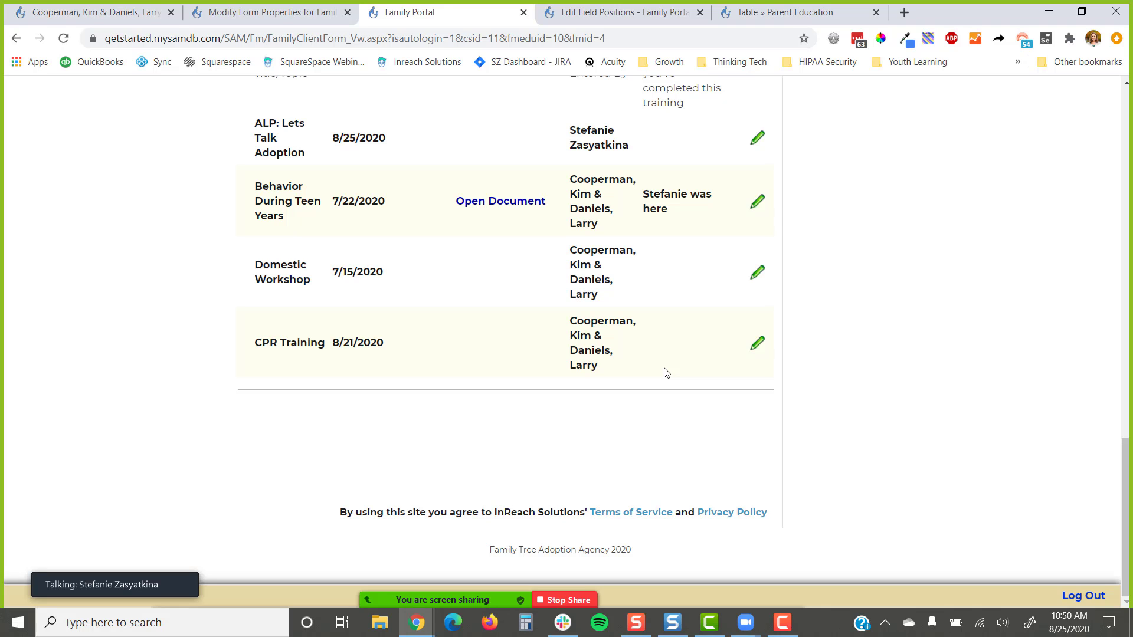
pyautogui.scroll(3, 665, 372)
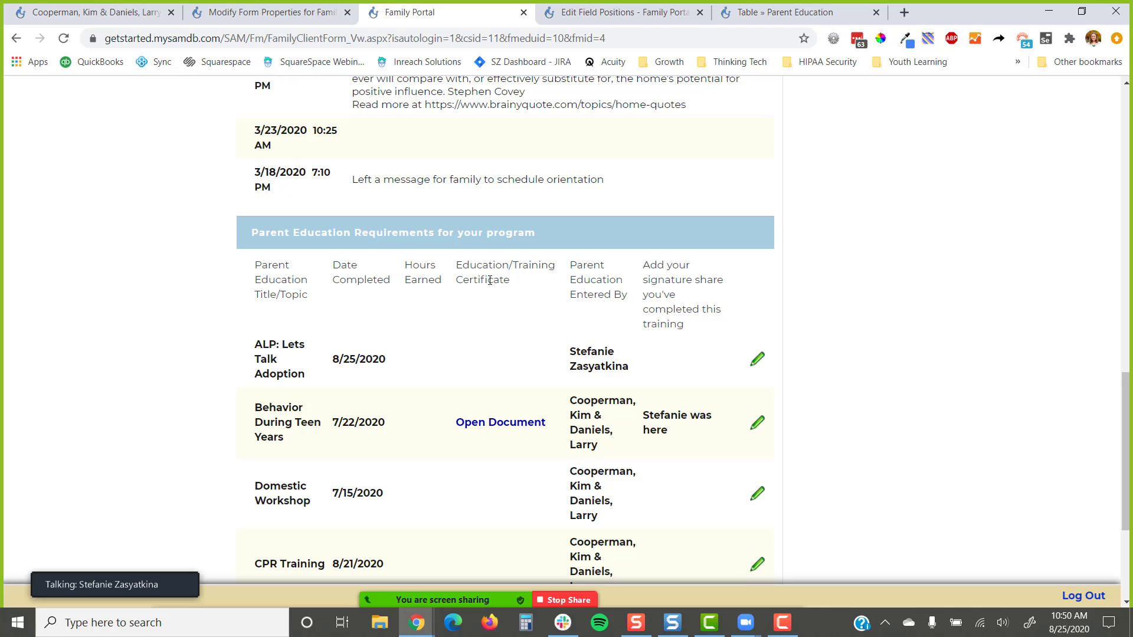
pyautogui.click(524, 427)
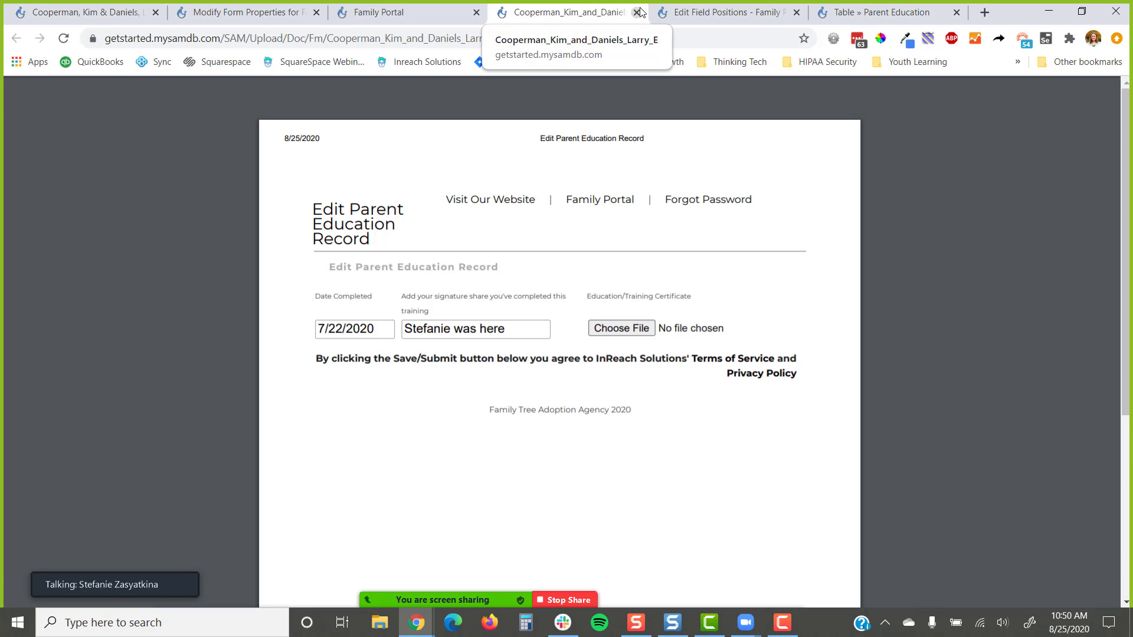
pyautogui.click(639, 11)
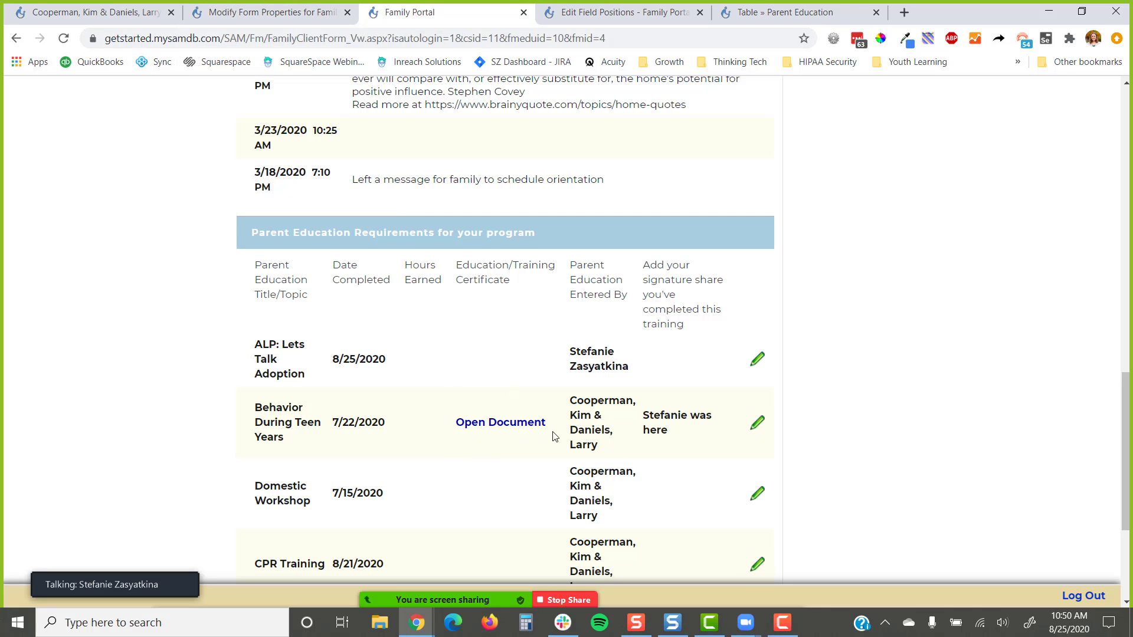
pyautogui.moveTo(553, 429); pyautogui.dragTo(459, 438)
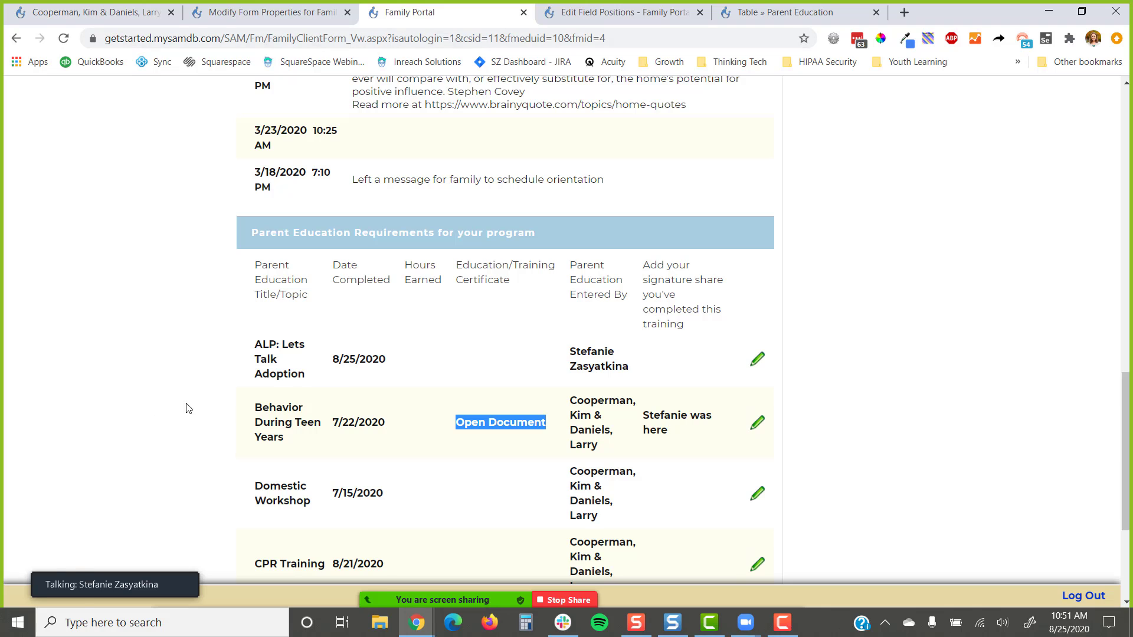
pyautogui.moveTo(96, 586)
pyautogui.click(103, 565)
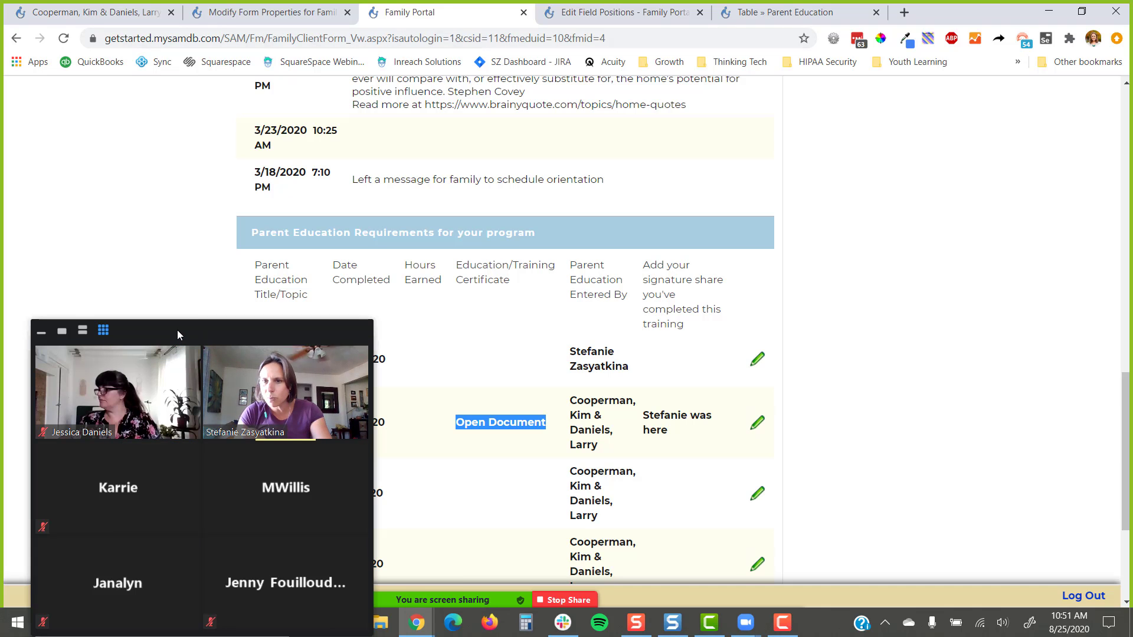
pyautogui.moveTo(177, 328); pyautogui.dragTo(165, 155)
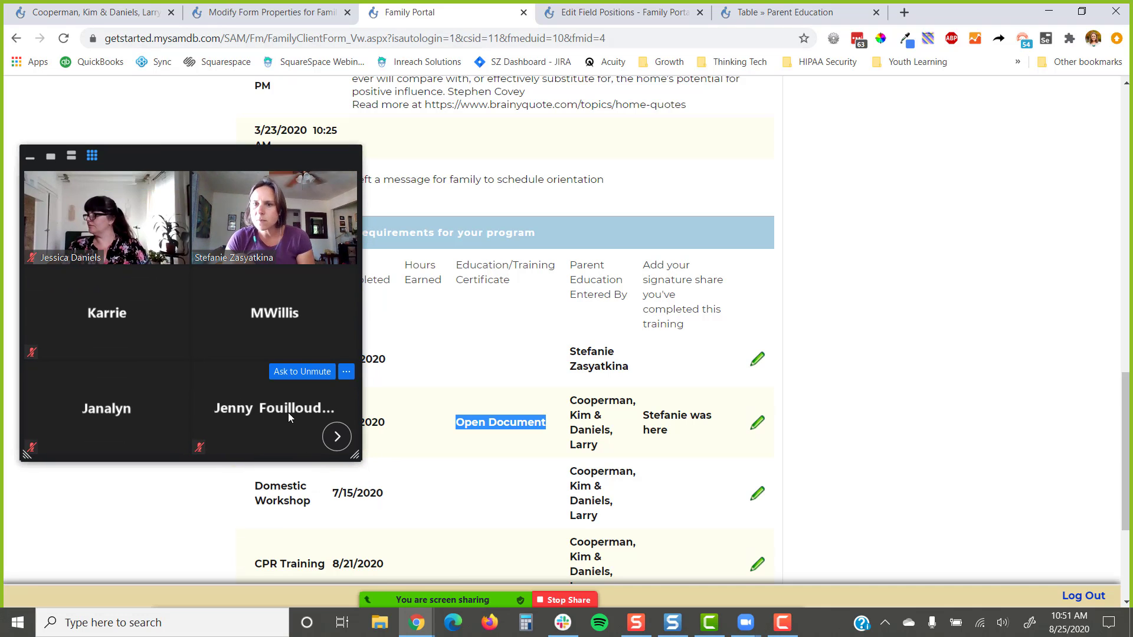
pyautogui.click(334, 437)
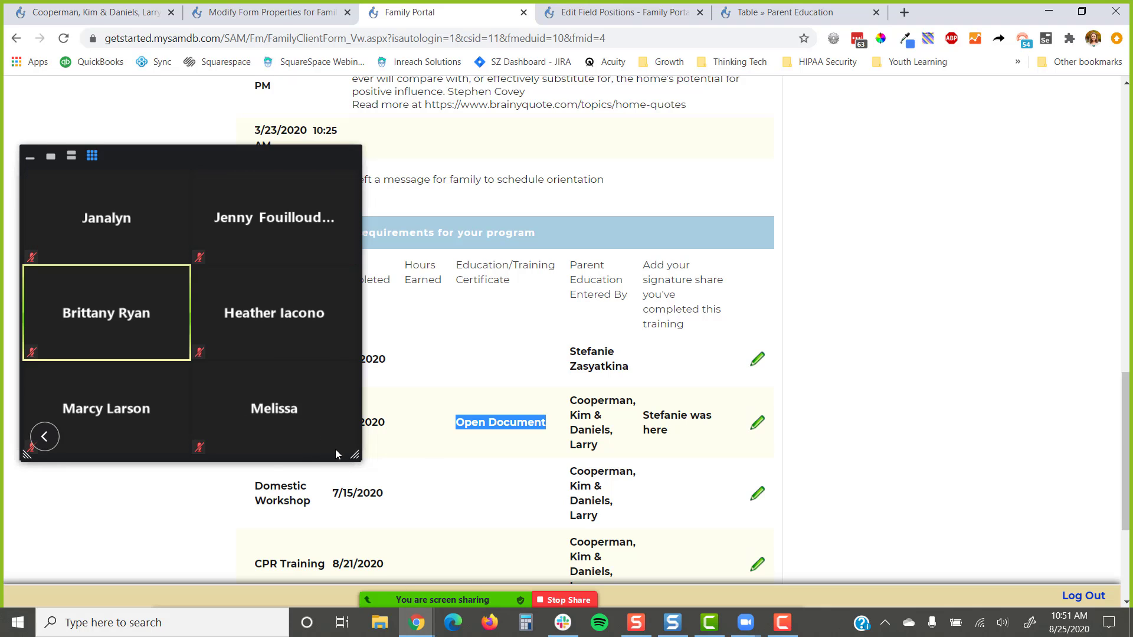
pyautogui.click(47, 437)
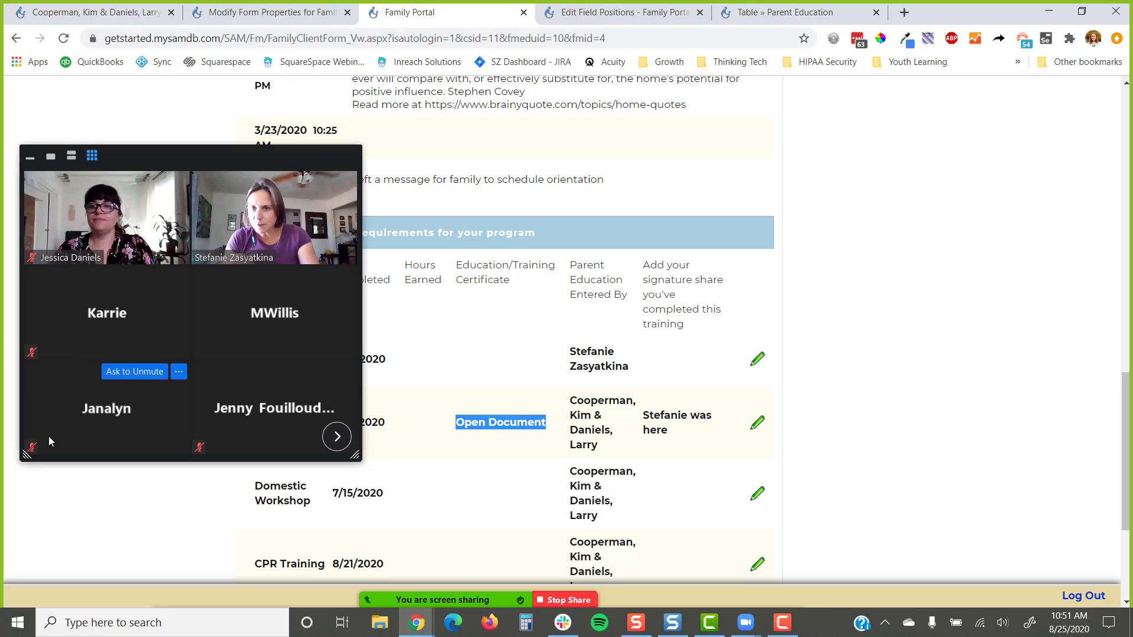
pyautogui.click(337, 435)
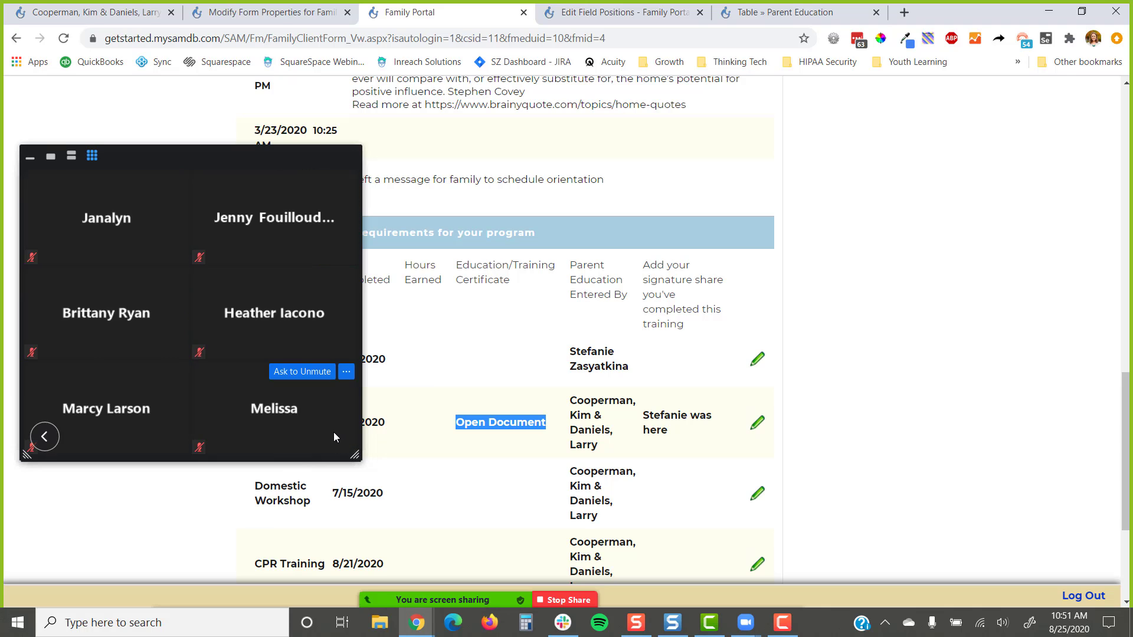
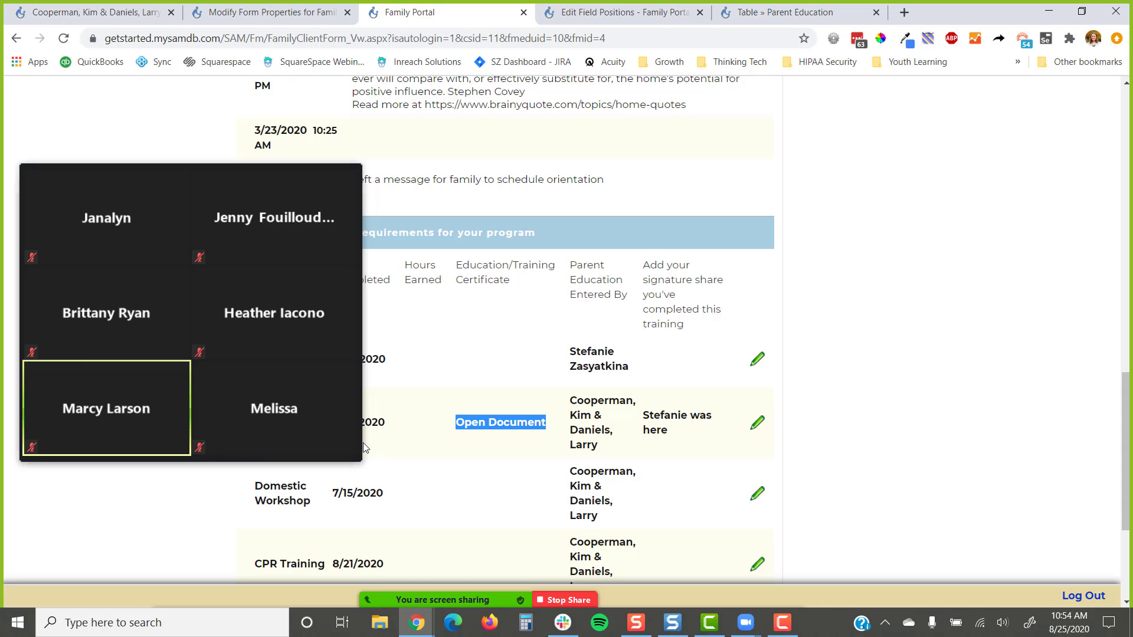
# - Open the field removal page for the Family Portal | Parent Education for Landing Page form
pyautogui.click(307, 13)
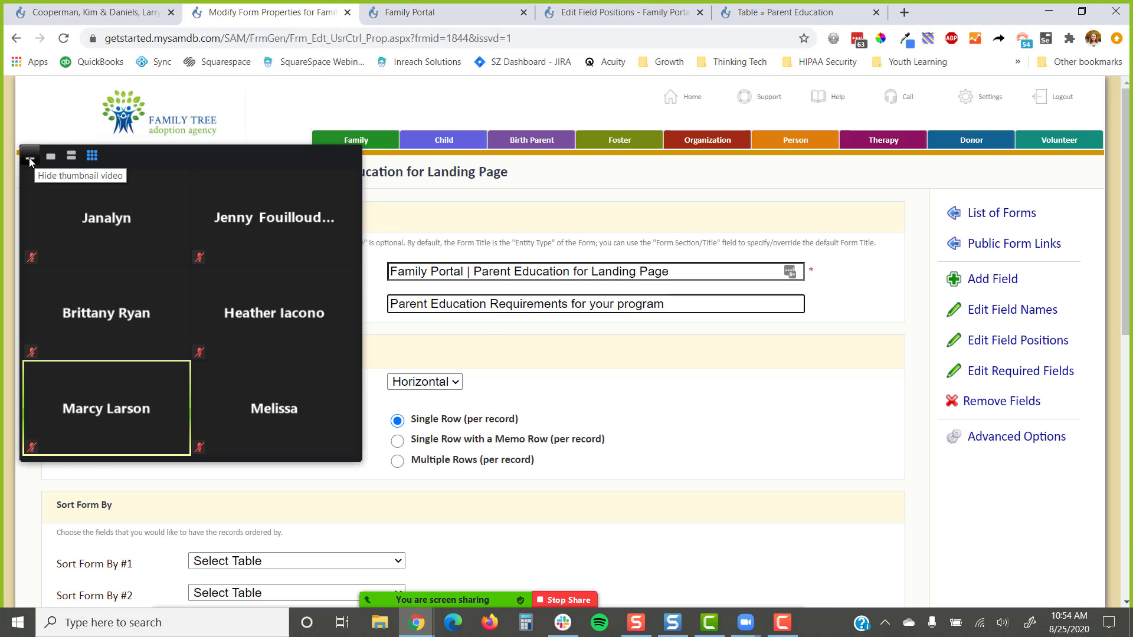
pyautogui.click(92, 155)
pyautogui.scroll(-2, 644, 445)
pyautogui.scroll(-7, 644, 445)
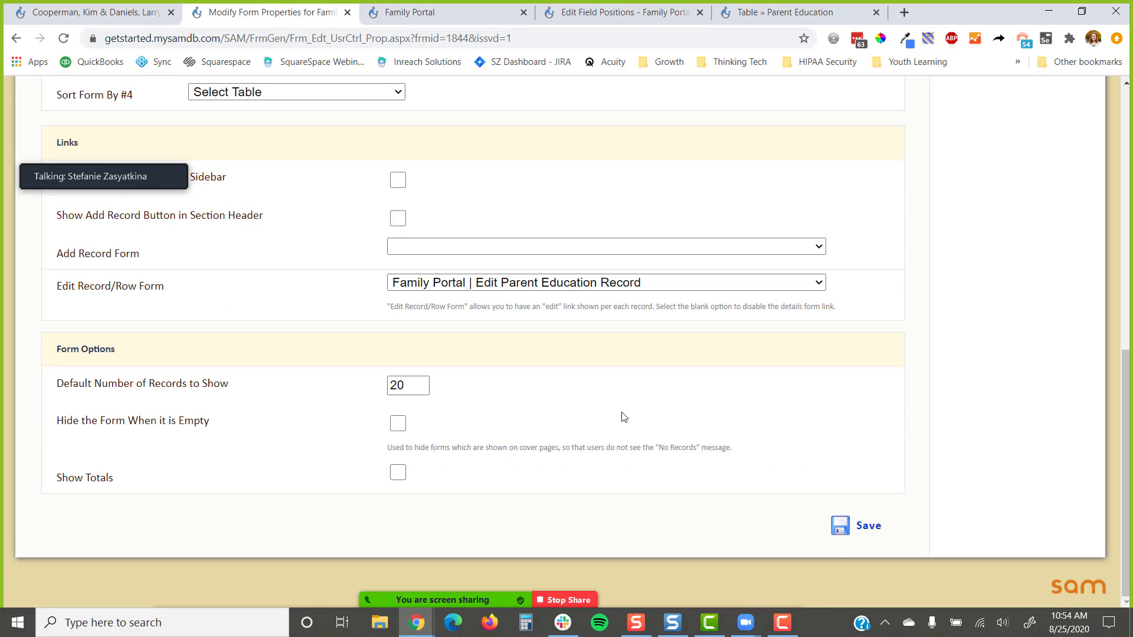
pyautogui.scroll(9, 652, 422)
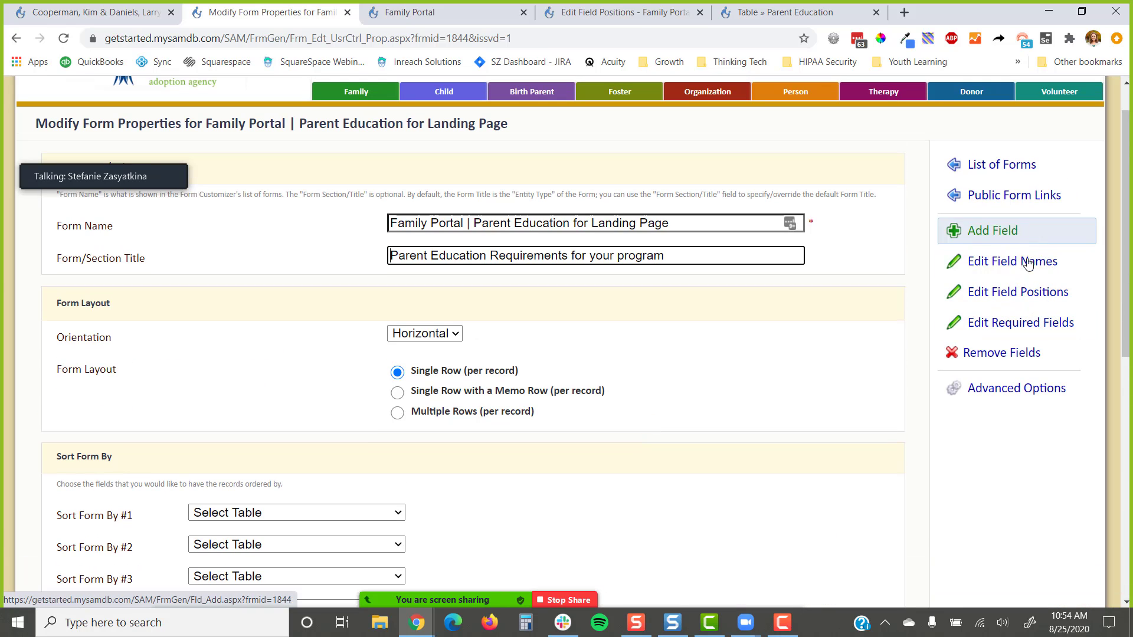
pyautogui.click(956, 353)
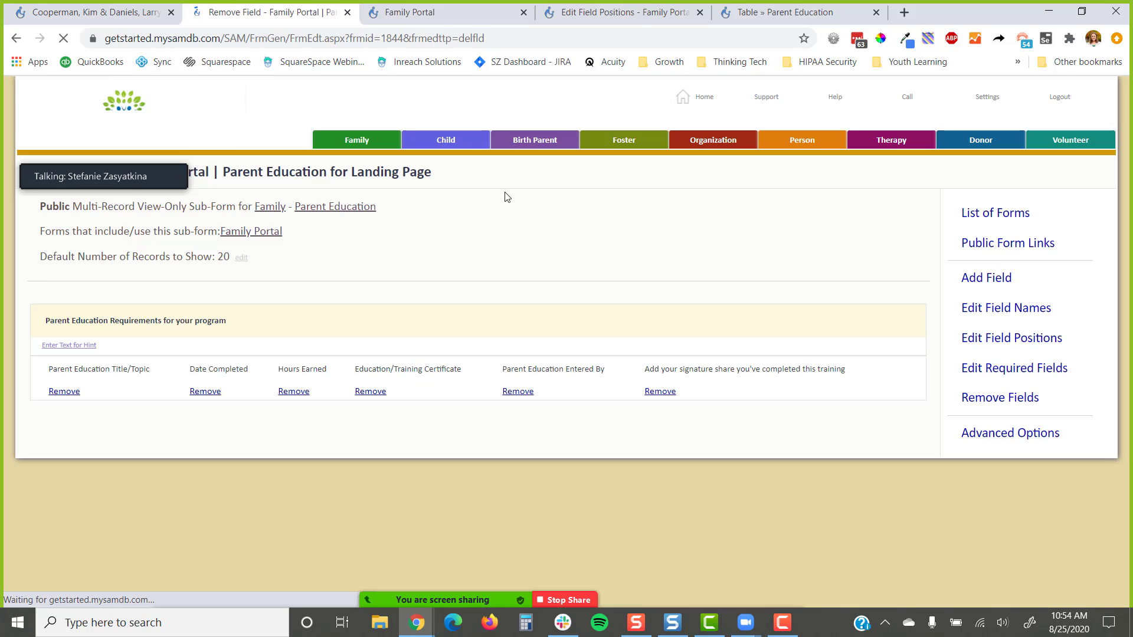
pyautogui.moveTo(136, 169)
pyautogui.click(92, 155)
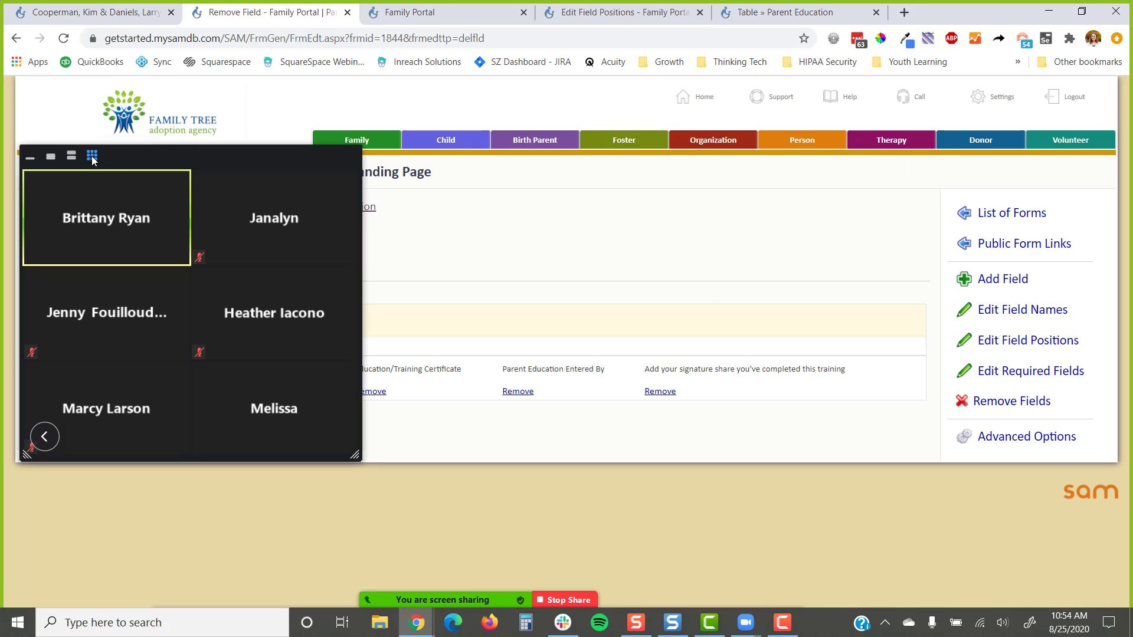
pyautogui.click(30, 156)
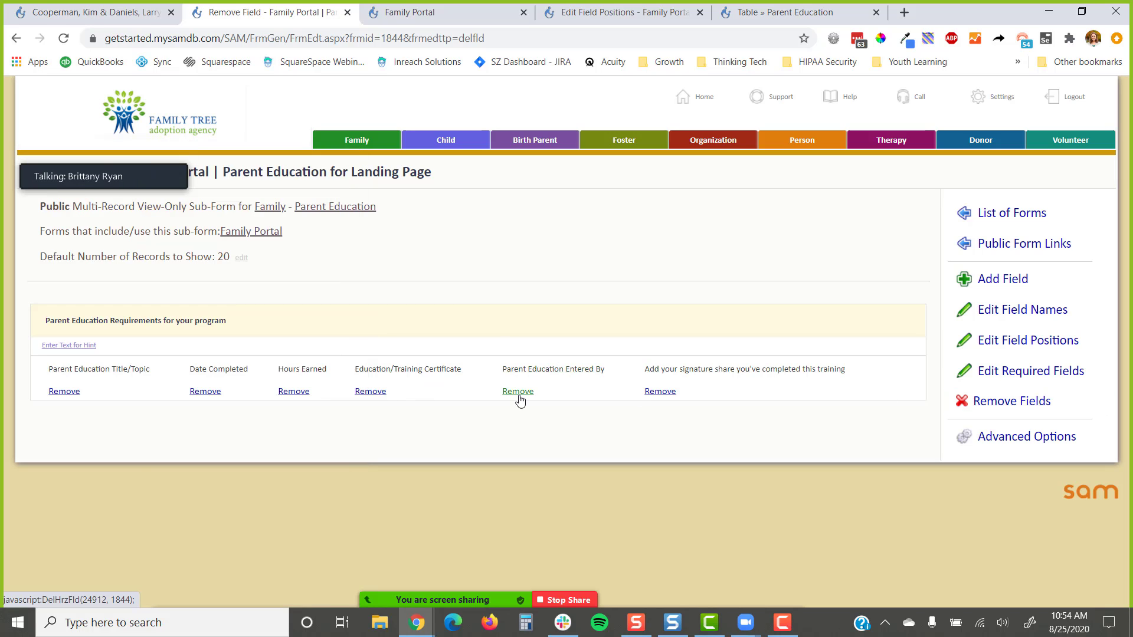
# - Remove the Education/Training Certificate and Parent Education Entered By fields from the landing page sub-form
pyautogui.click(372, 393)
pyautogui.press('Return')
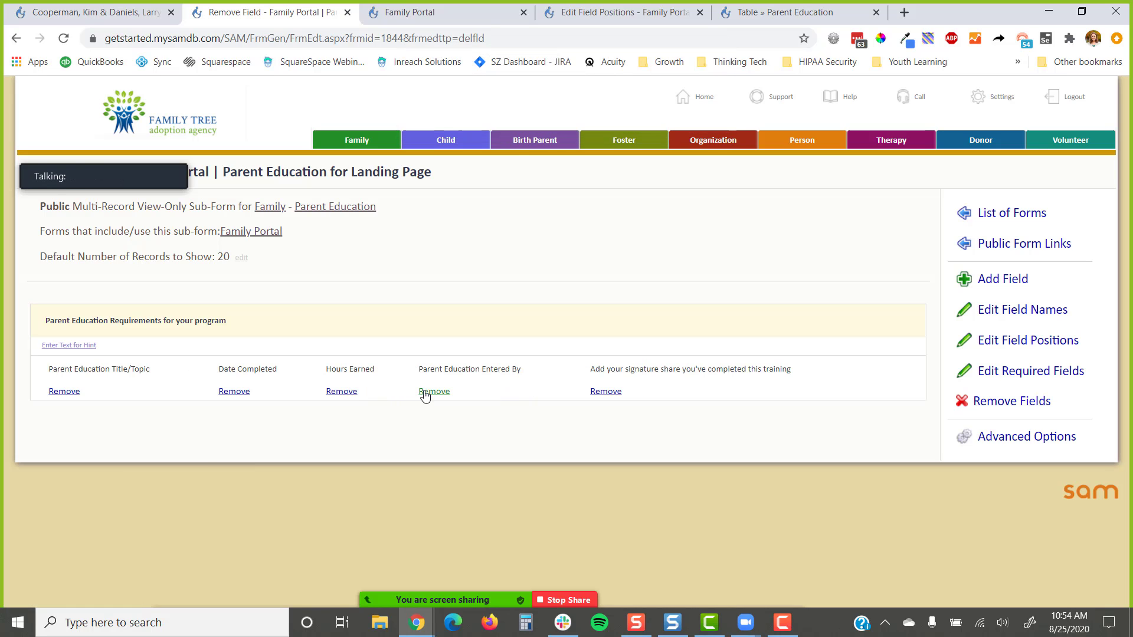
pyautogui.click(426, 392)
pyautogui.press('Return')
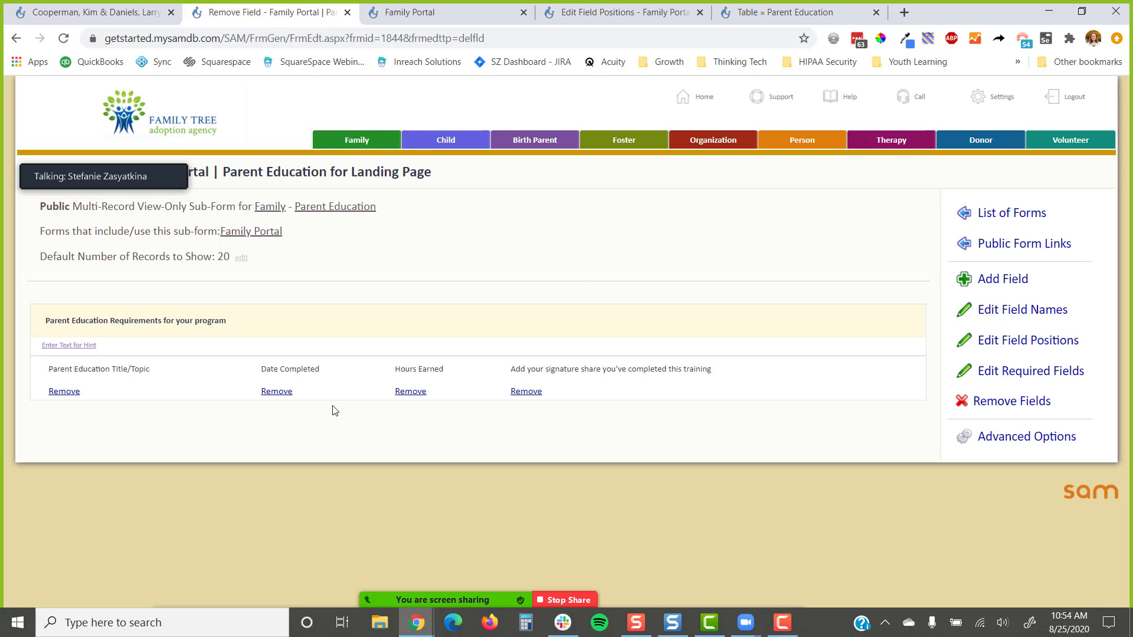
# - Refresh the Family Portal page and examine its Parent Education Requirements table, including the Domestic Workshop row
pyautogui.click(413, 13)
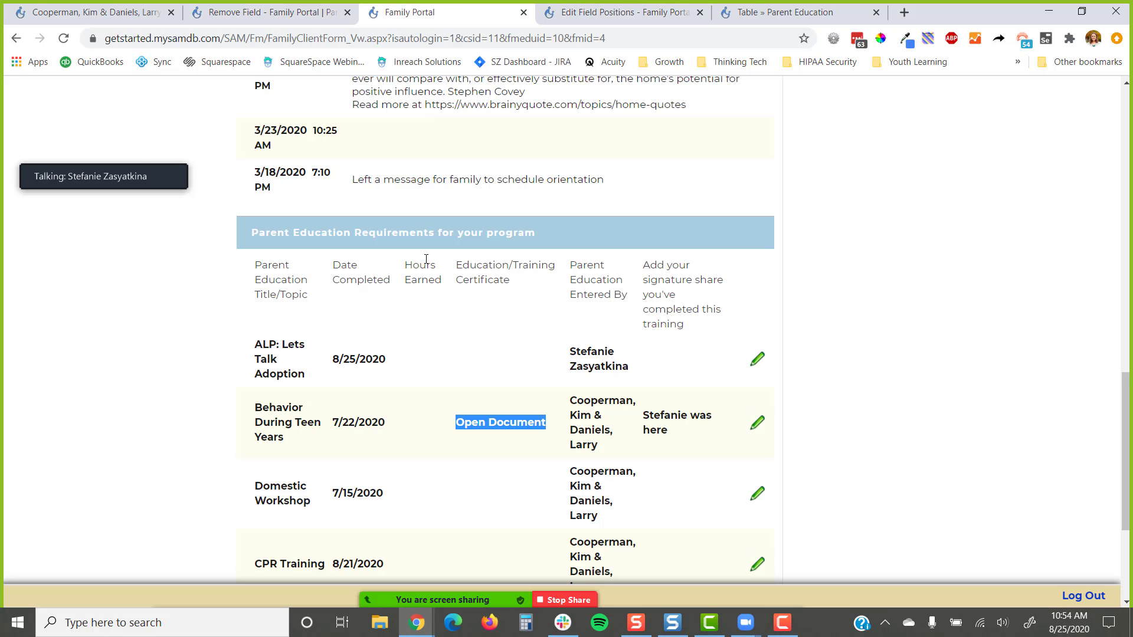
pyautogui.click(63, 37)
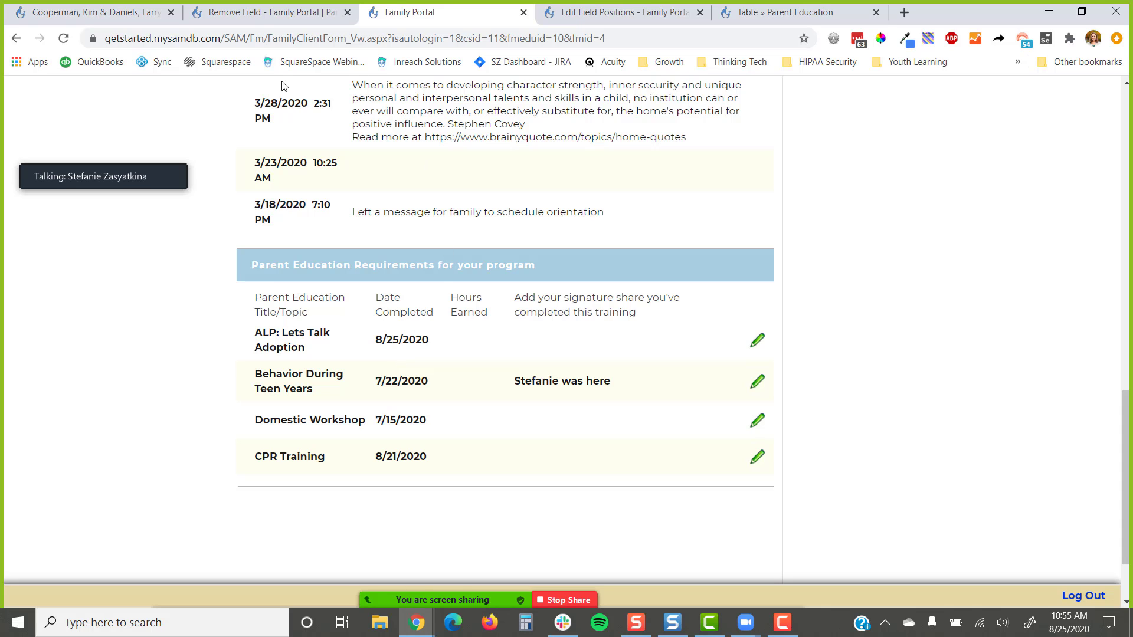
pyautogui.click(263, 17)
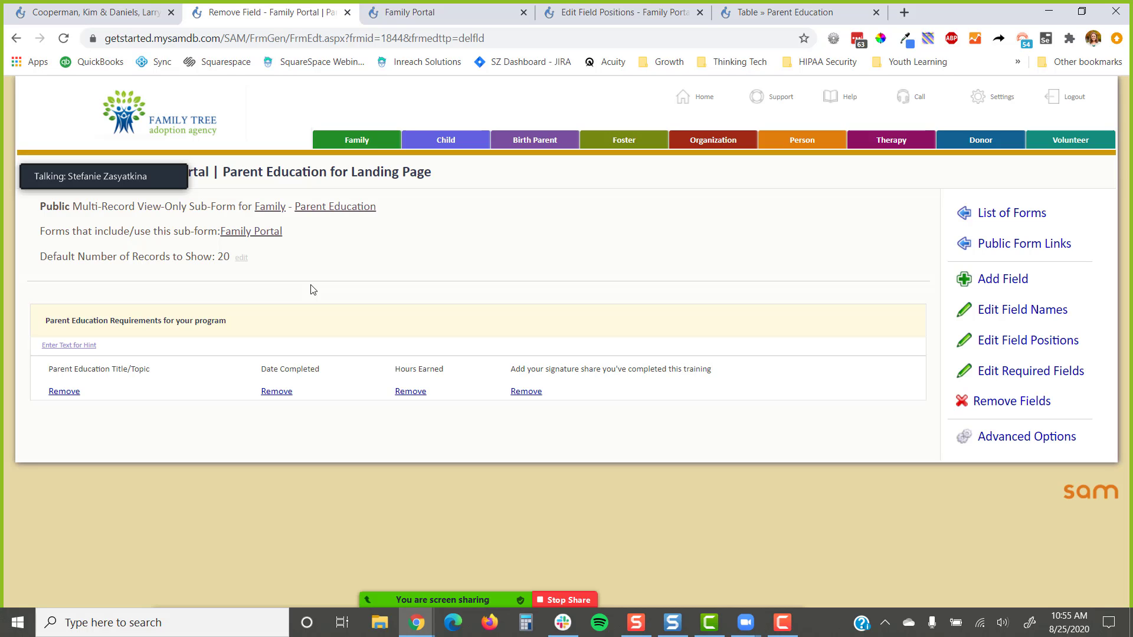
pyautogui.click(440, 8)
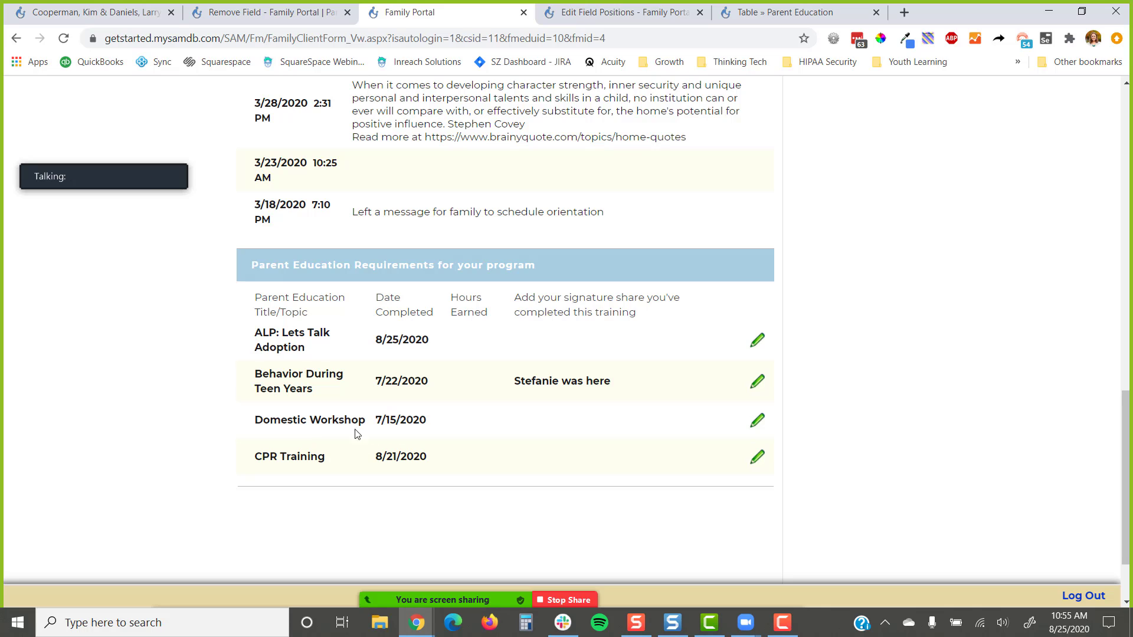
pyautogui.moveTo(367, 427); pyautogui.dragTo(244, 433)
# - Open the parent Family Portal form in the Form Customizer and start adding a sub-form to it
pyautogui.click(276, 5)
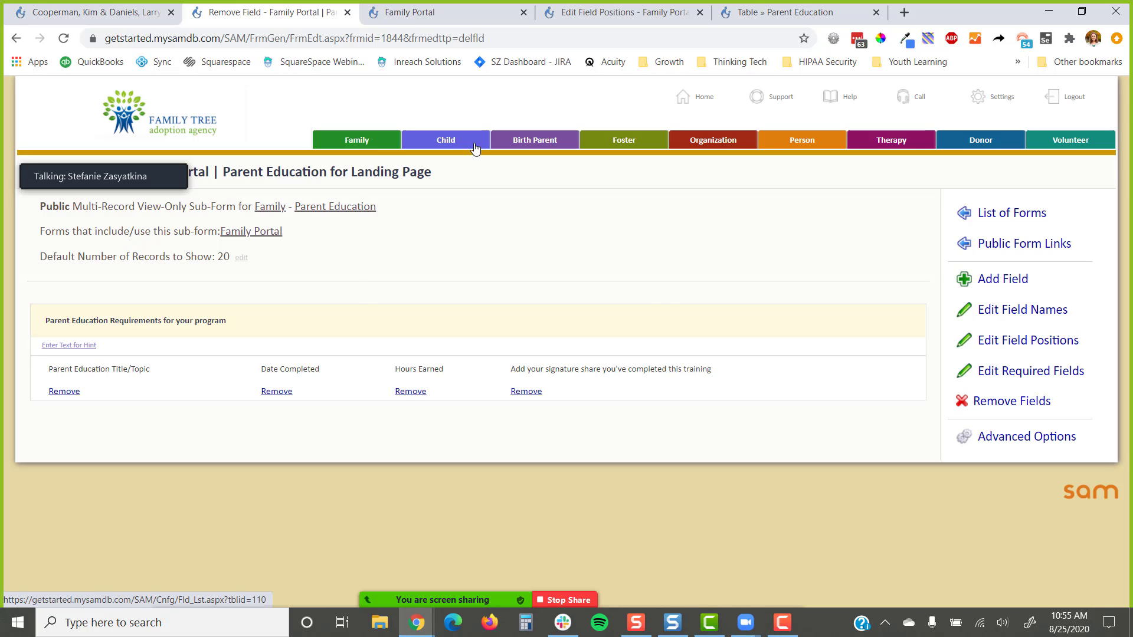
pyautogui.click(254, 231)
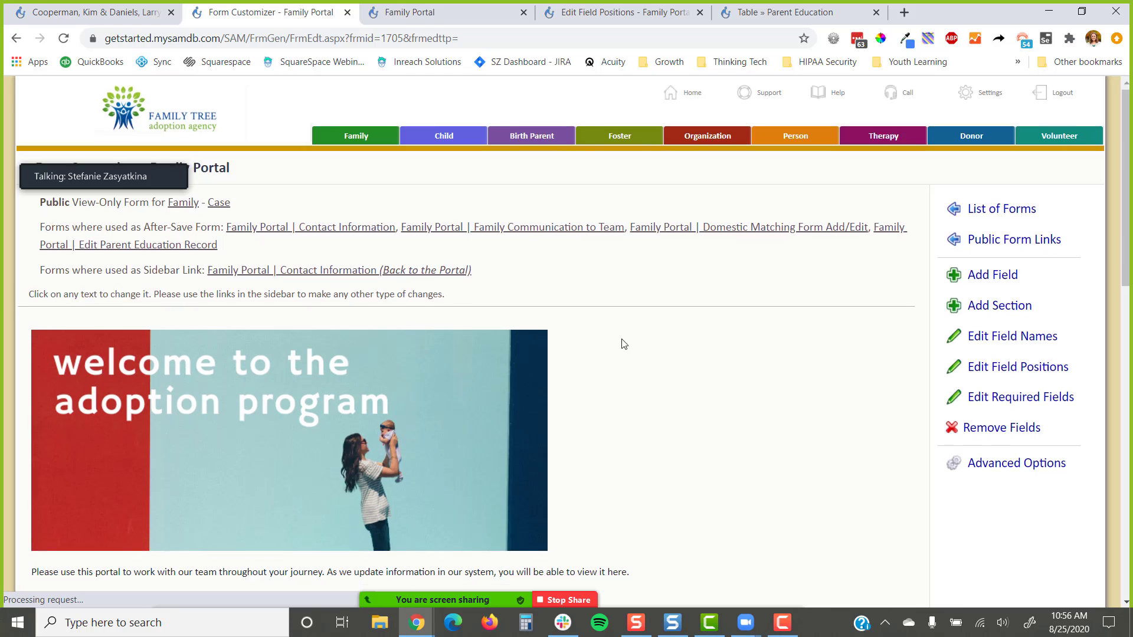
pyautogui.scroll(-5, 620, 341)
pyautogui.click(1007, 175)
pyautogui.scroll(-3, 1001, 253)
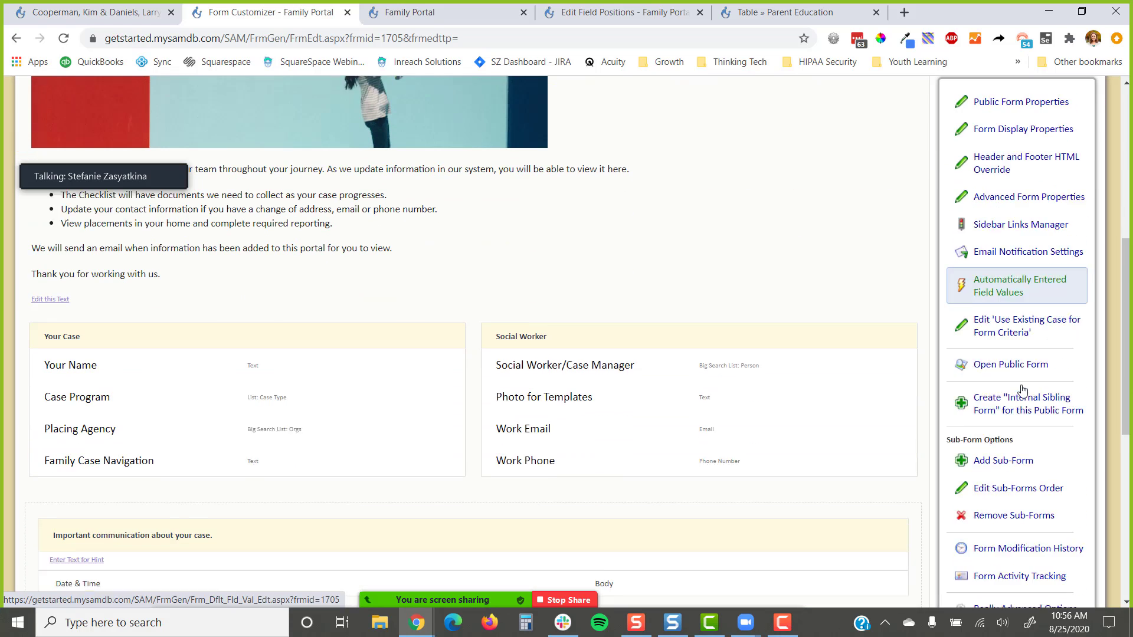
pyautogui.click(1010, 427)
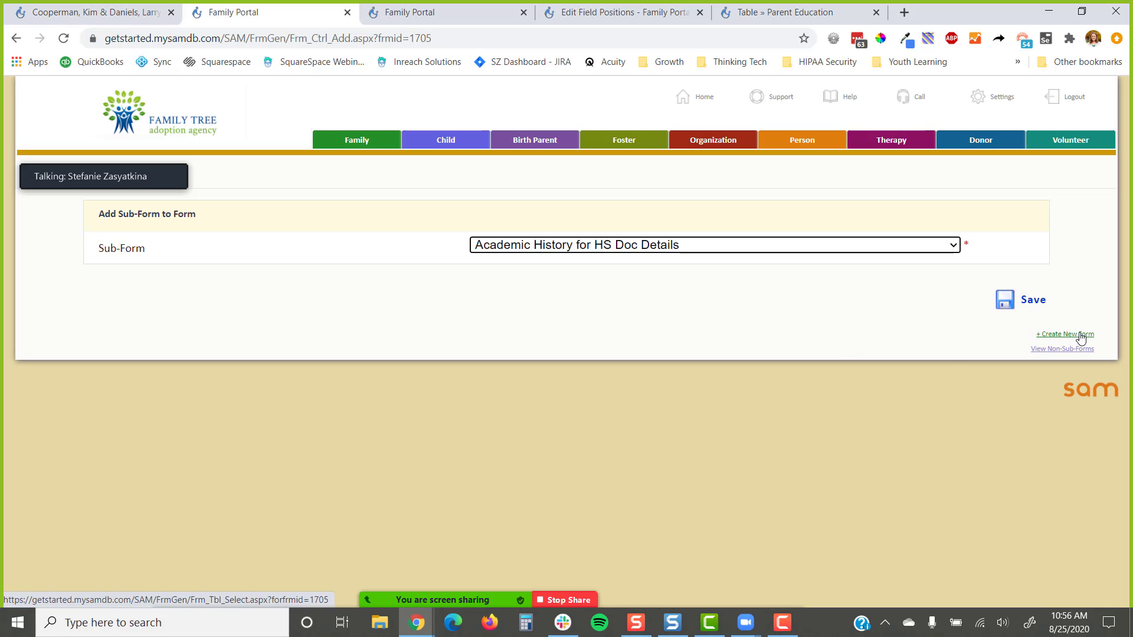
# - Start creating a new form for the sub-form, based on the Parent Education table under Family
pyautogui.click(1081, 336)
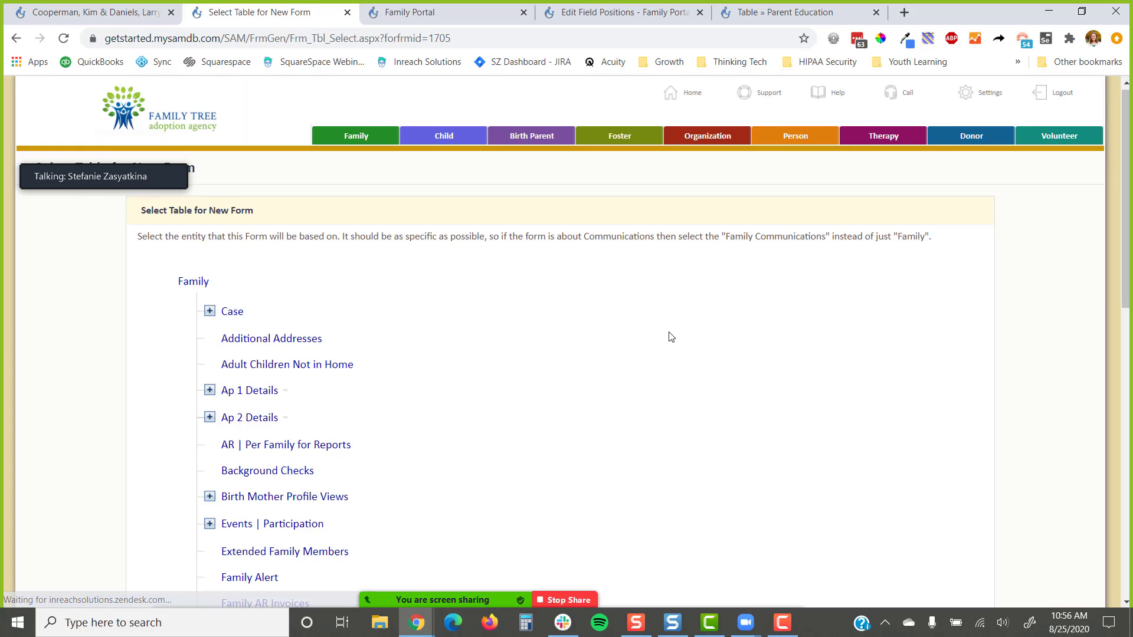
pyautogui.scroll(-9, 641, 284)
pyautogui.scroll(-5, 641, 284)
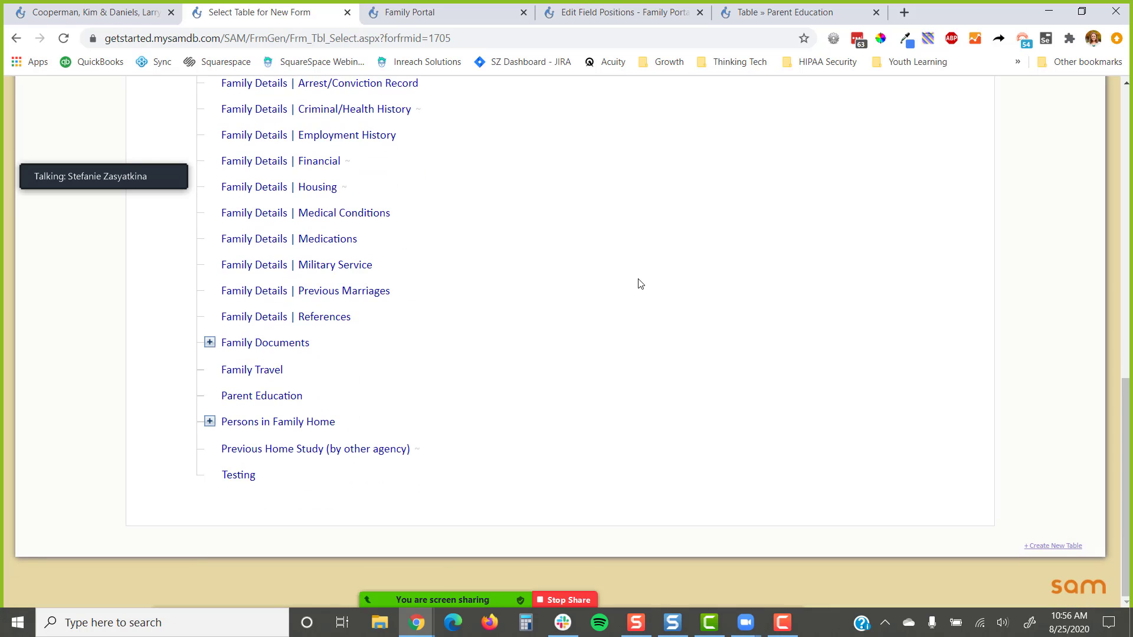
pyautogui.click(290, 397)
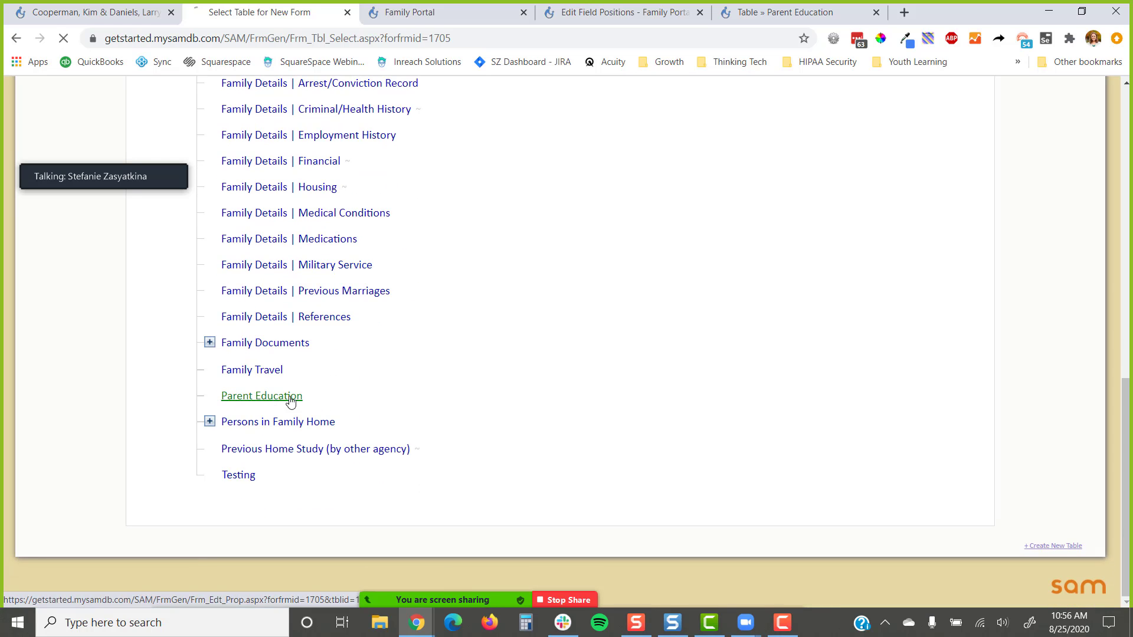
# - Name the new form "Family Portal | Domestic Workshop Training" and set its section title to "Domestic Workshop Training"
pyautogui.write('Family Portal |')
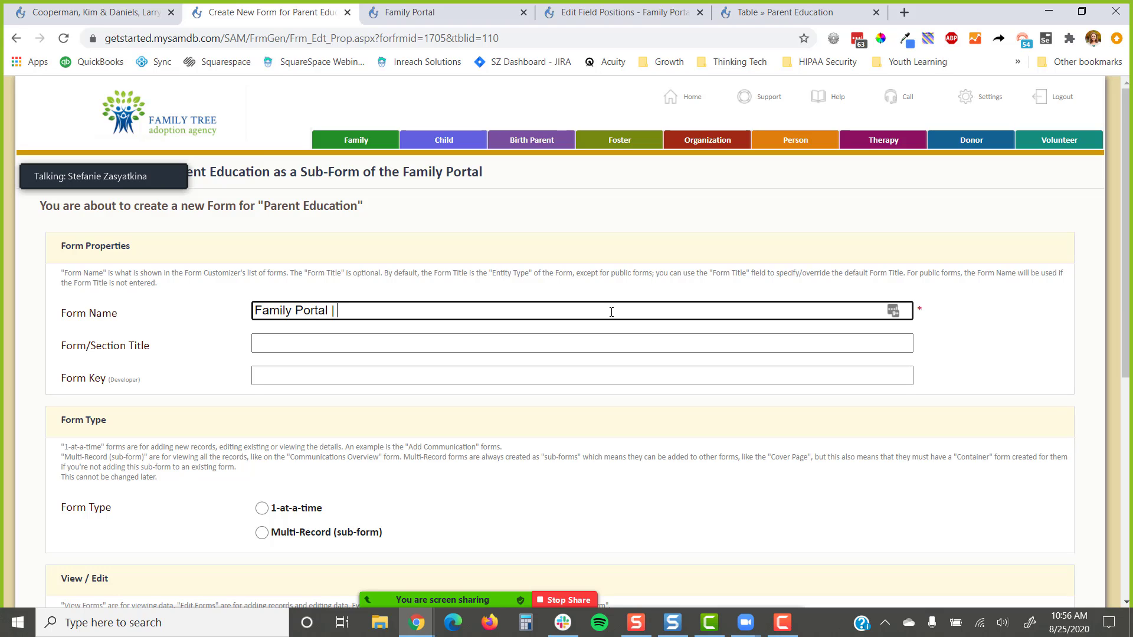
pyautogui.write(' Domestic E')
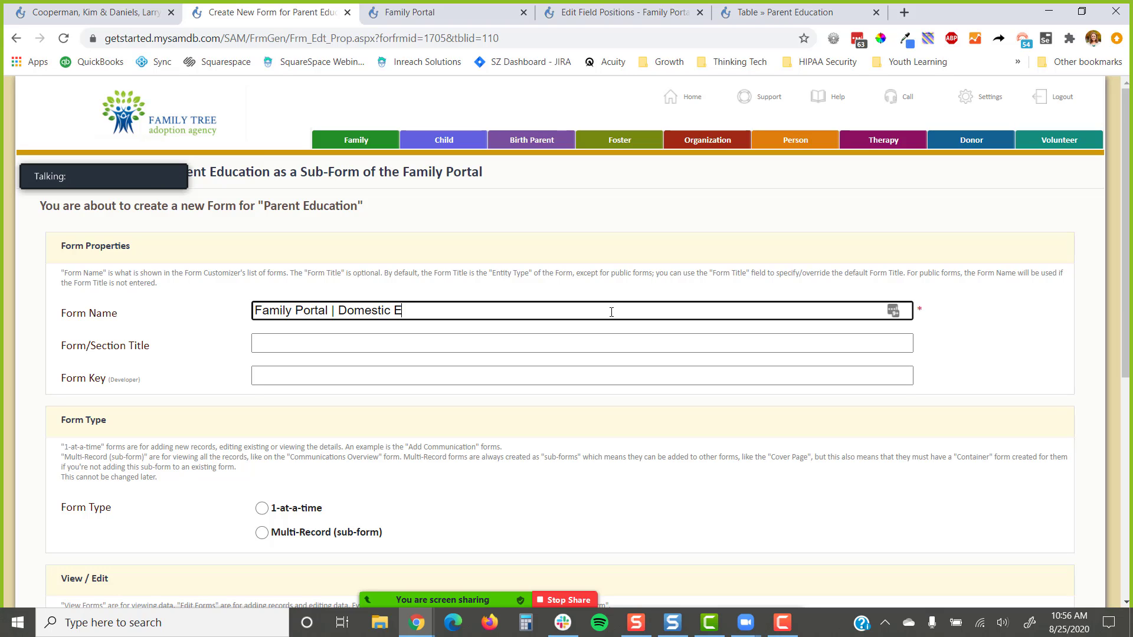
pyautogui.write('Workshop Train')
pyautogui.hotkey('ctrl', 'shift', 'Left')
pyautogui.hotkey('ctrl', 'shift', 'Left')
pyautogui.hotkey('ctrl', 'shift', 'Left')
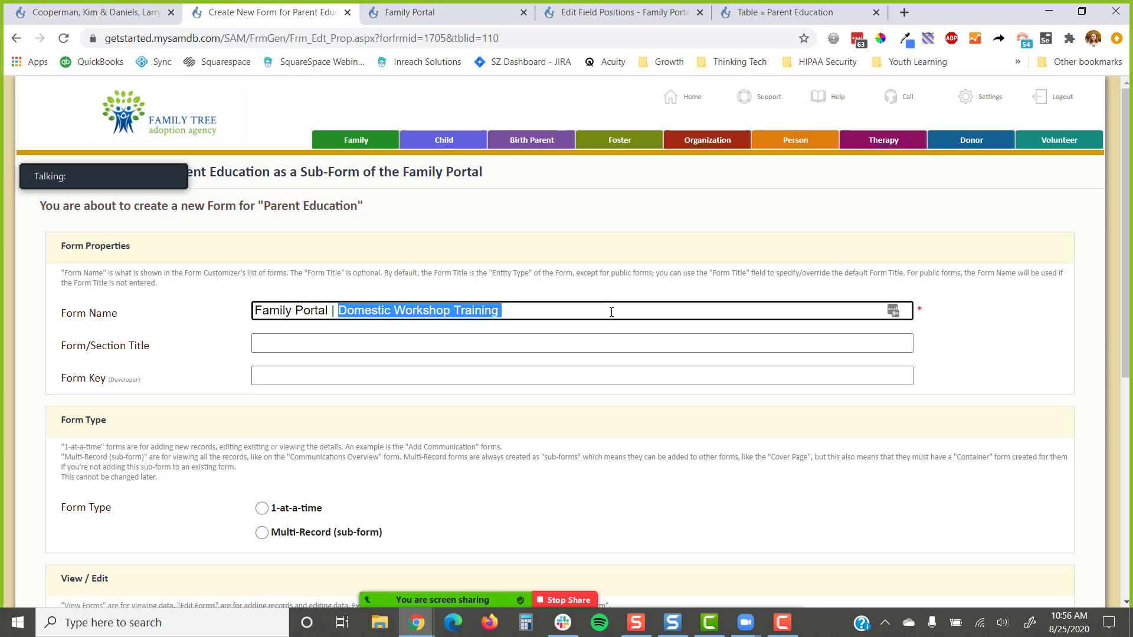
pyautogui.hotkey('ctrl', 'x')
pyautogui.hotkey('ctrl', 'z')
pyautogui.click(453, 348)
pyautogui.hotkey('ctrl', 'v')
# - Make the form a Multi-Record view form with the single-row-per-record layout and save its properties
pyautogui.scroll(-3, 245, 380)
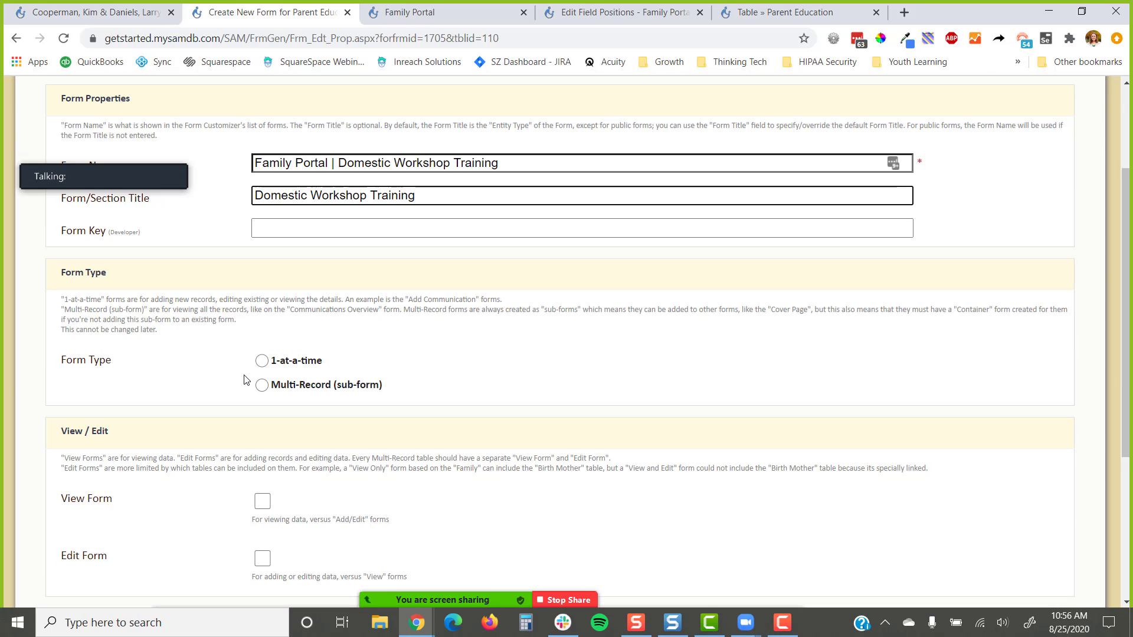
pyautogui.click(264, 386)
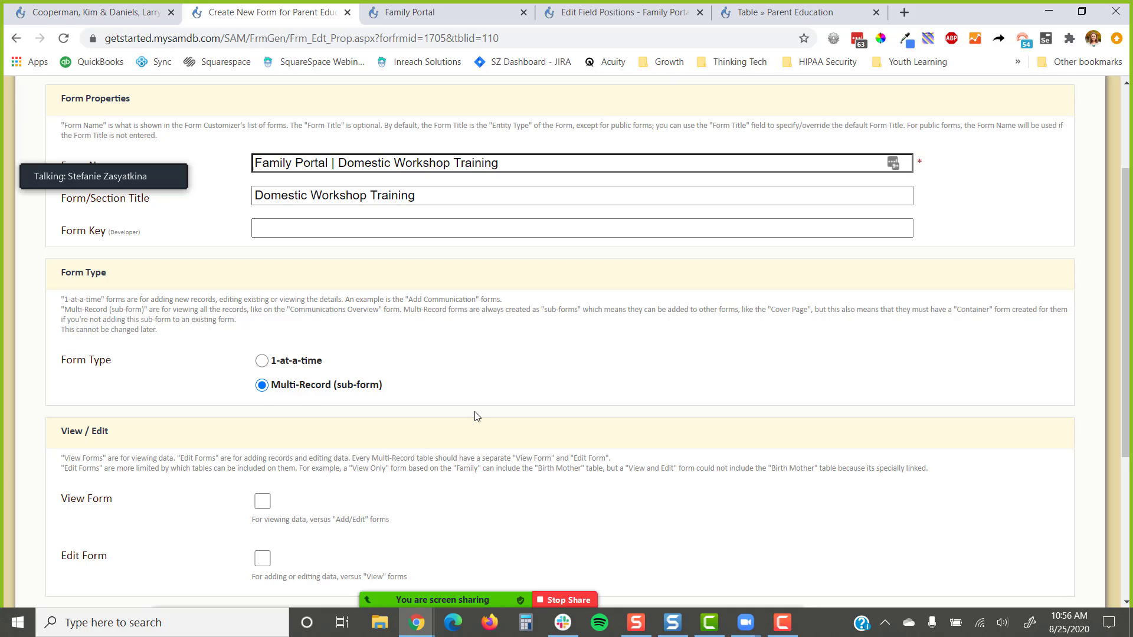
pyautogui.scroll(-3, 477, 417)
pyautogui.click(263, 344)
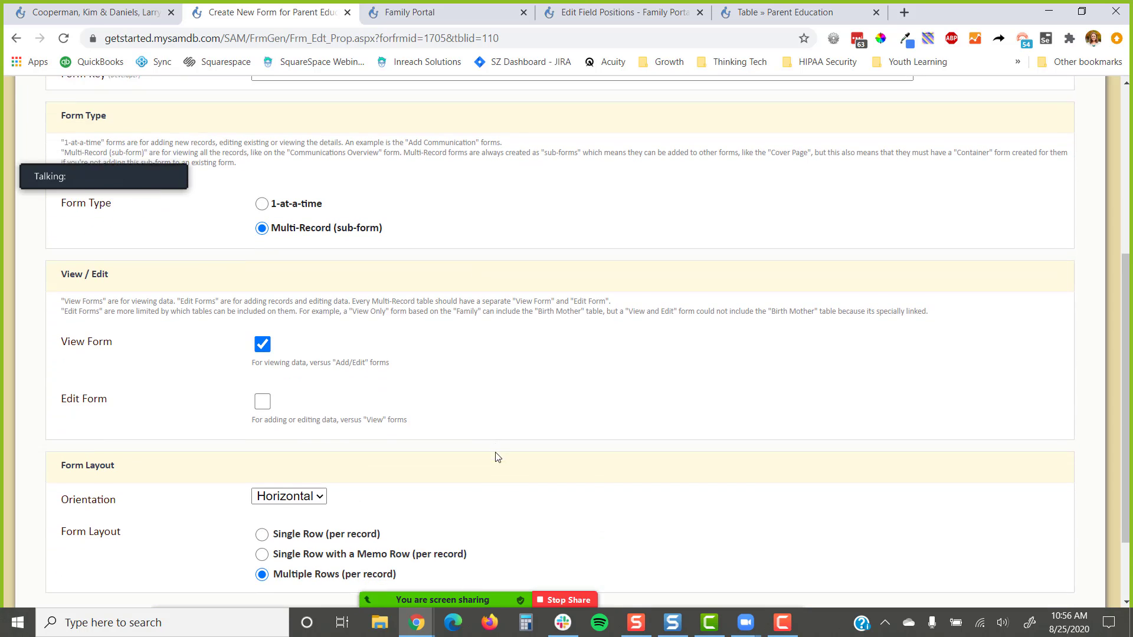
pyautogui.scroll(-3, 495, 457)
pyautogui.click(322, 436)
pyautogui.click(1009, 524)
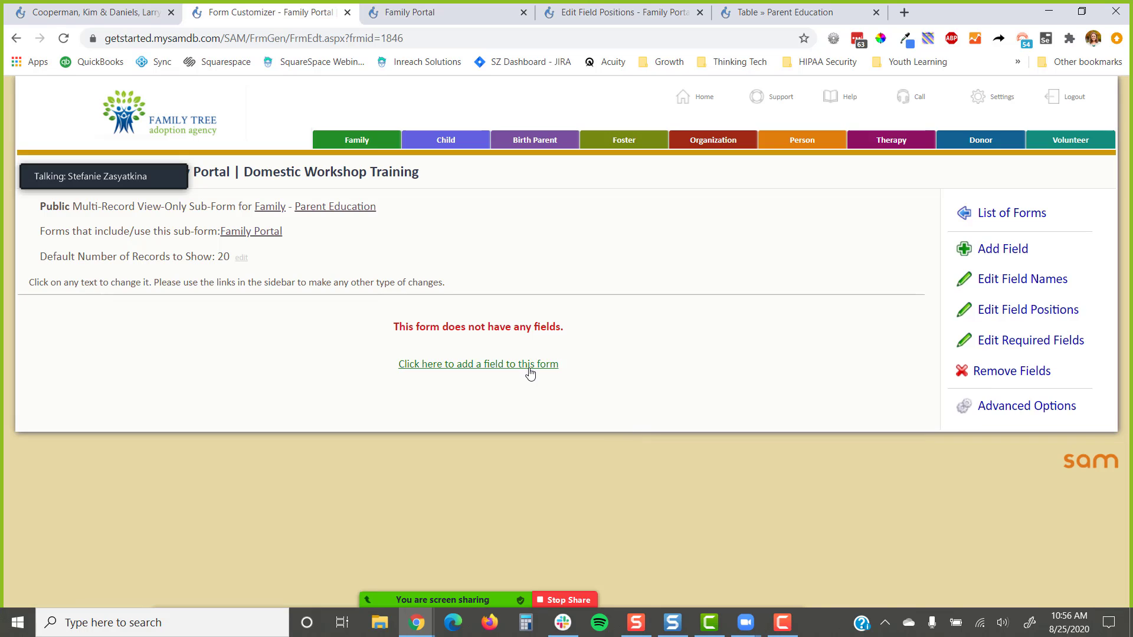
# - Add the Date Completed, Hours Earned and Parent Education Title/Topic fields together to the Domestic Workshop Training sub-form and save
pyautogui.click(529, 370)
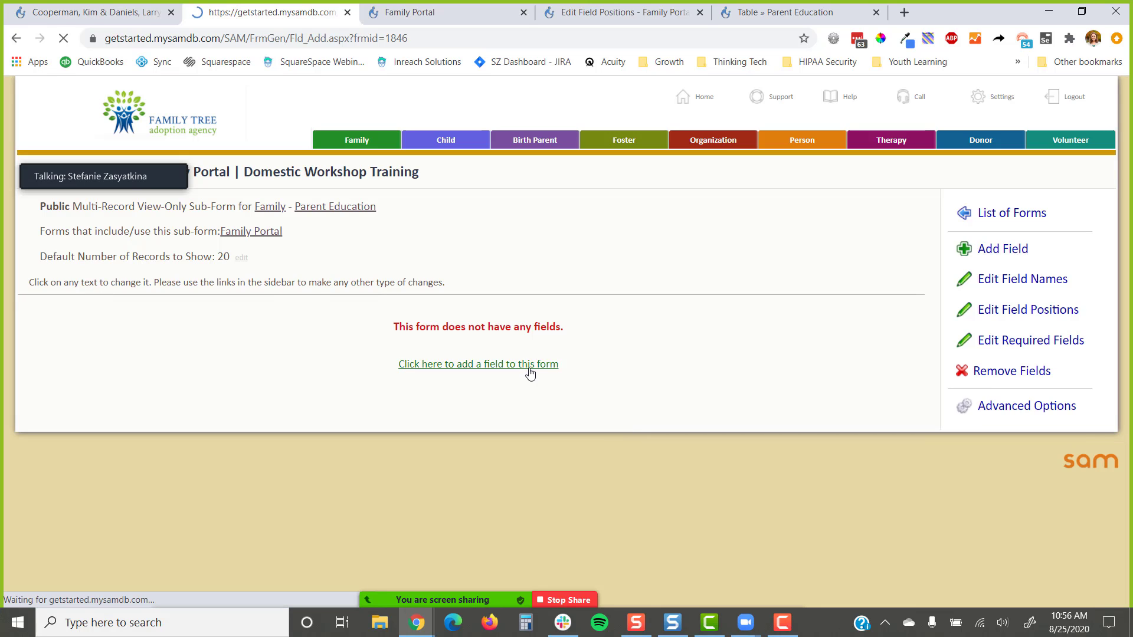
pyautogui.click(1074, 497)
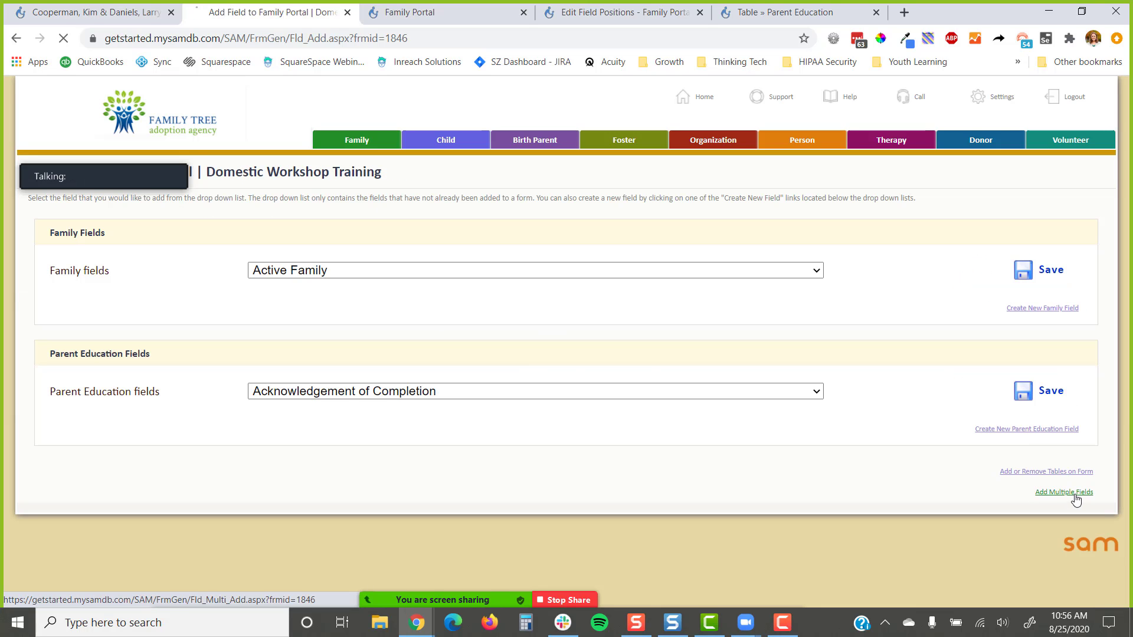
pyautogui.click(413, 269)
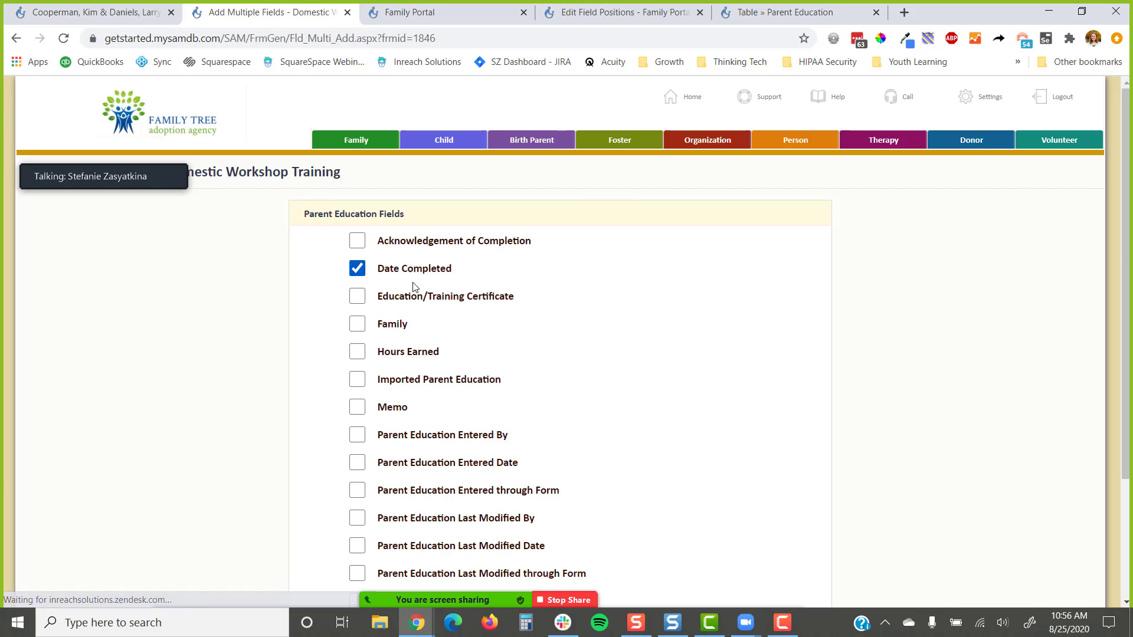
pyautogui.click(413, 297)
pyautogui.click(414, 297)
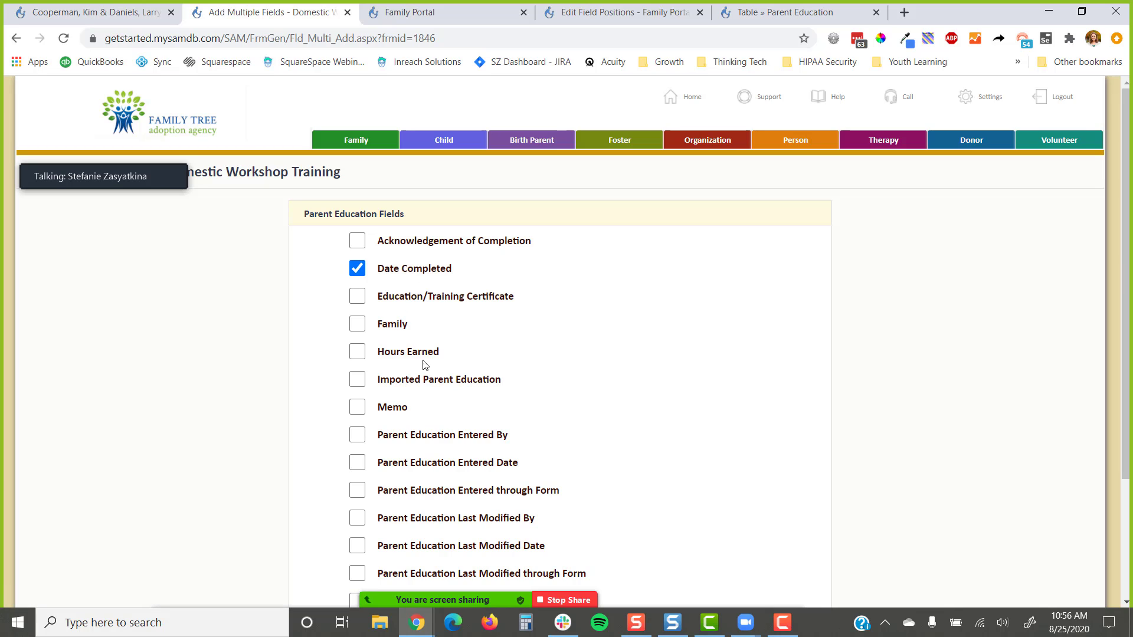
pyautogui.click(420, 352)
pyautogui.scroll(-3, 407, 413)
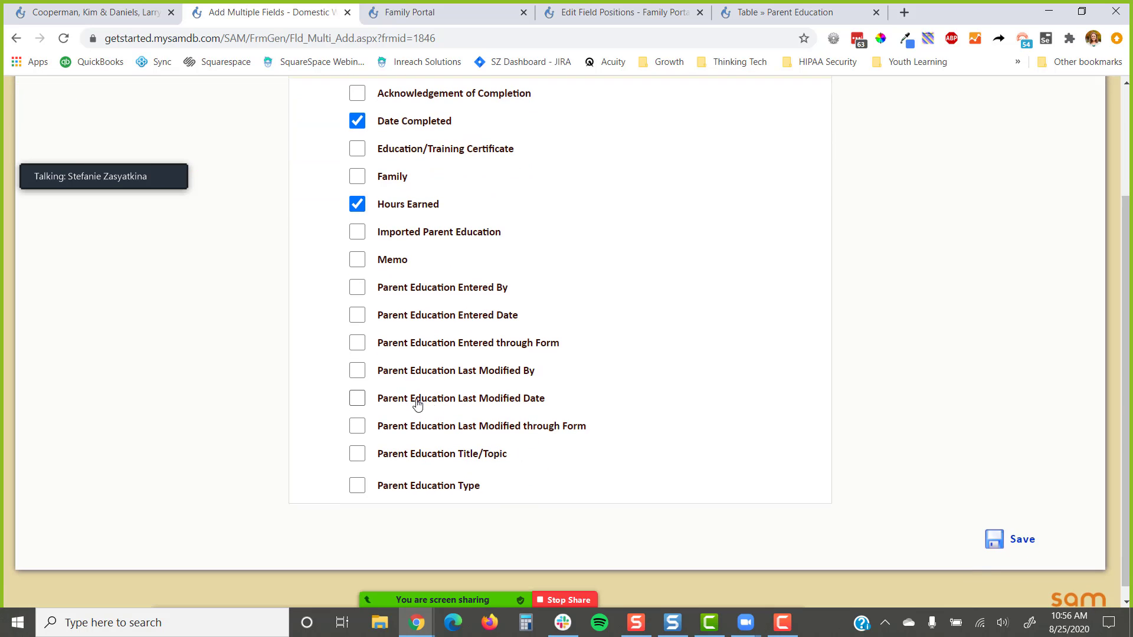
pyautogui.click(475, 455)
pyautogui.click(992, 537)
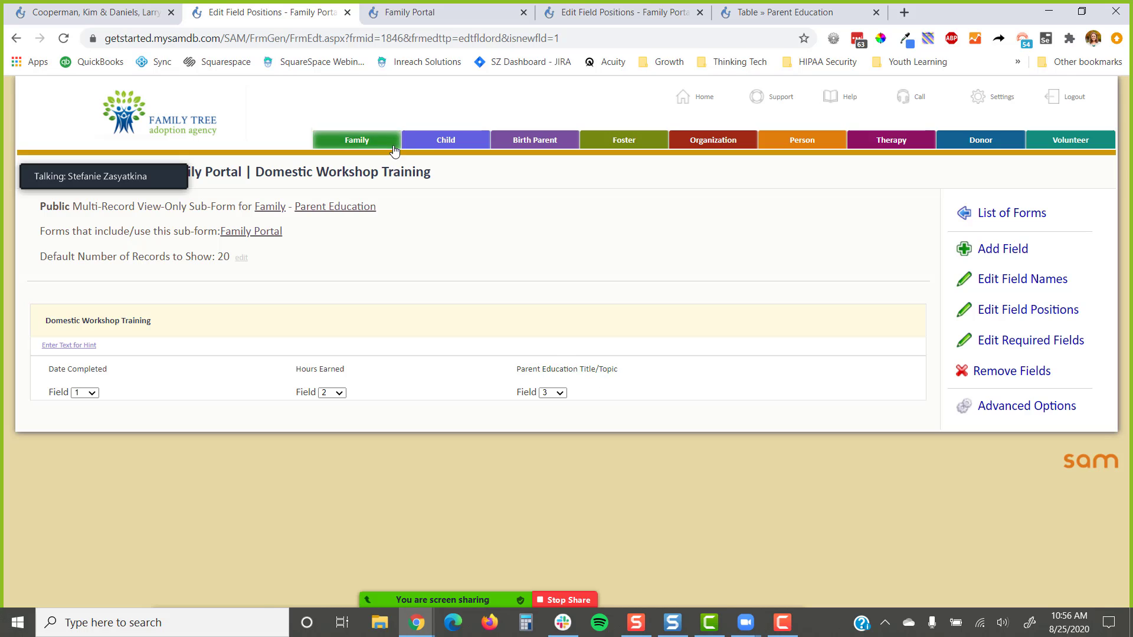
# - Refresh the Family Portal page and compare its Domestic Workshop Training table with the Parent Education Requirements table
pyautogui.click(431, 13)
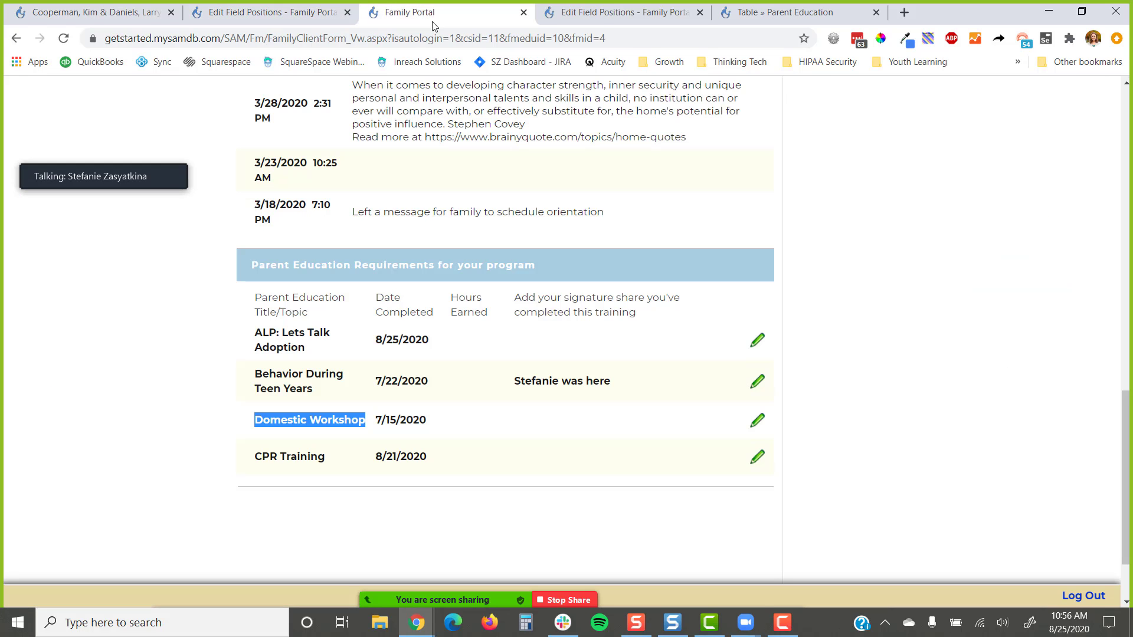
pyautogui.click(63, 38)
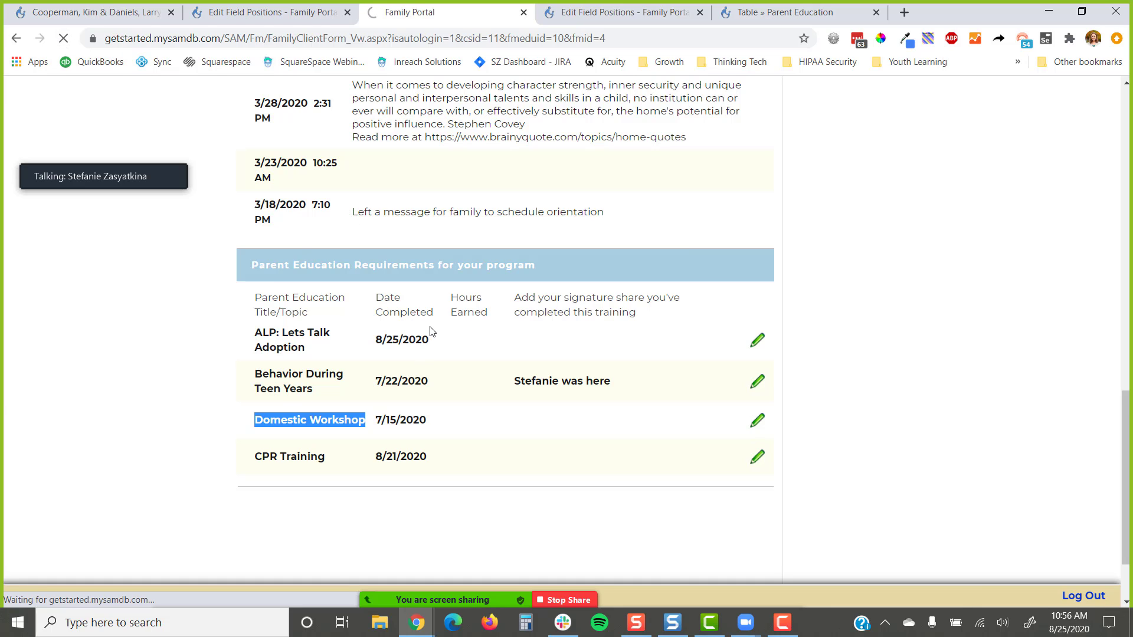
pyautogui.scroll(-5, 431, 324)
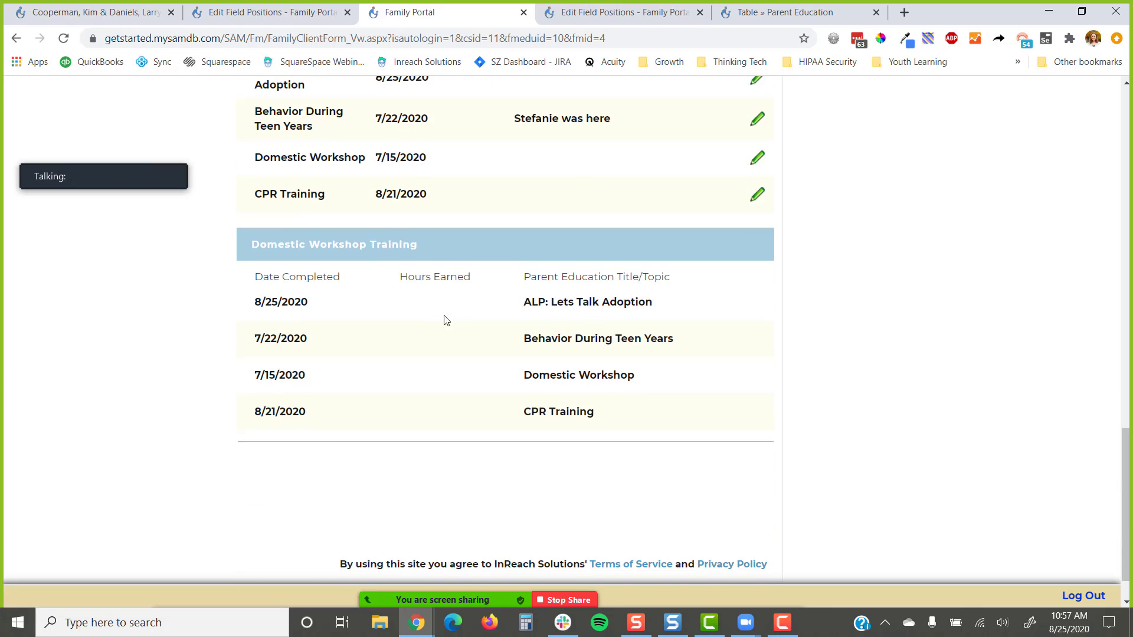
pyautogui.scroll(3, 493, 340)
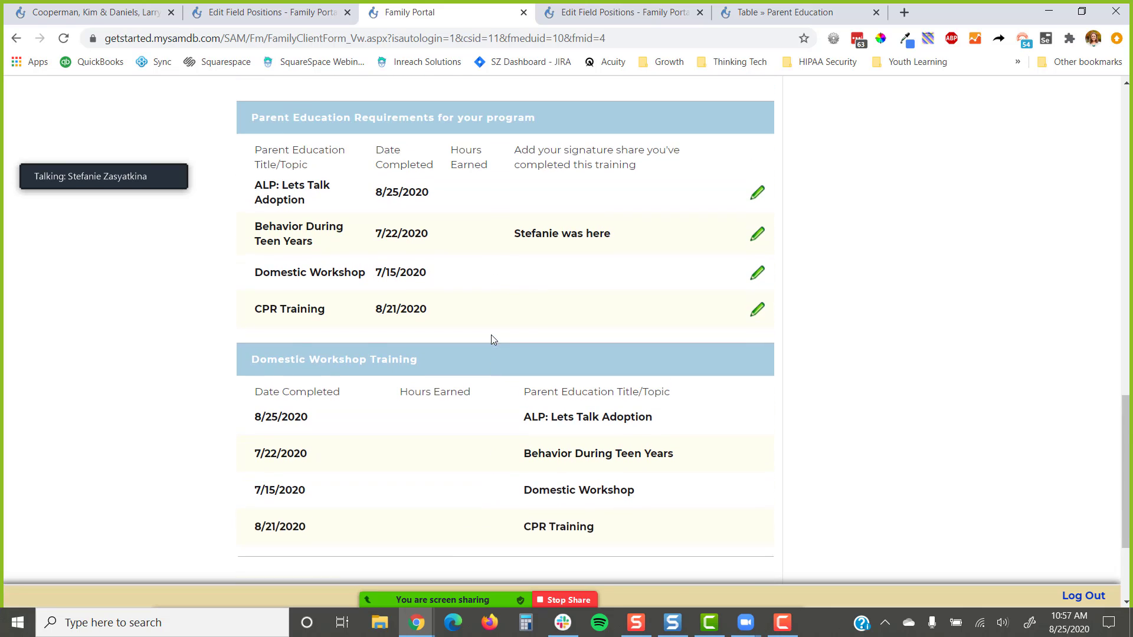
# - Return to the Domestic Workshop Training sub-form in the Form Customizer and open its Filters/Criteria settings
pyautogui.click(319, 7)
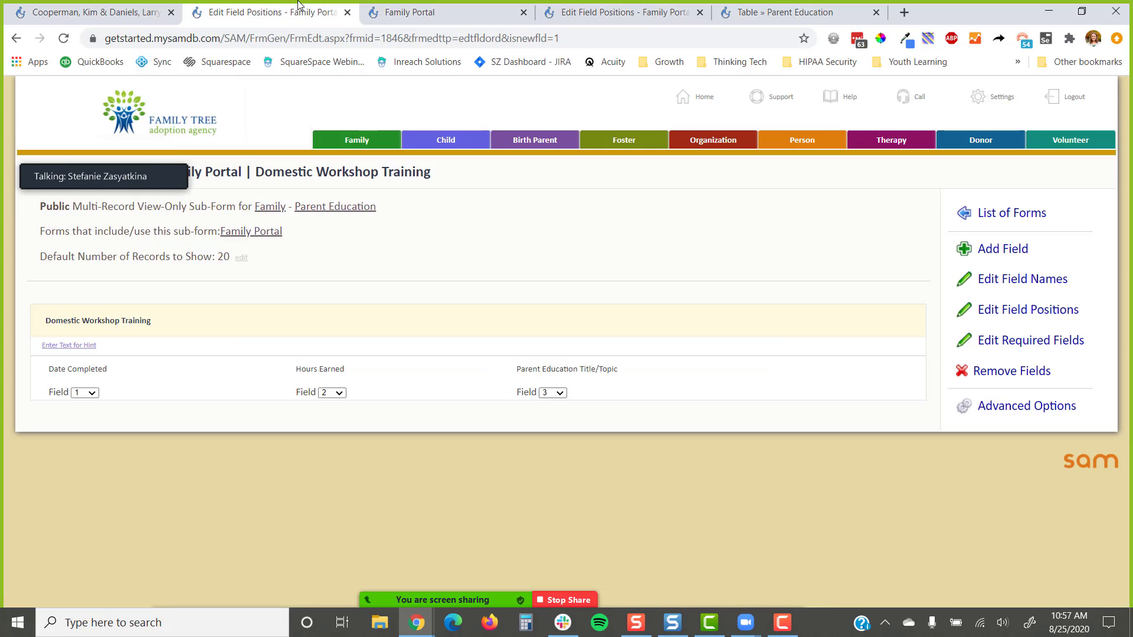
pyautogui.moveTo(437, 175); pyautogui.dragTo(258, 189)
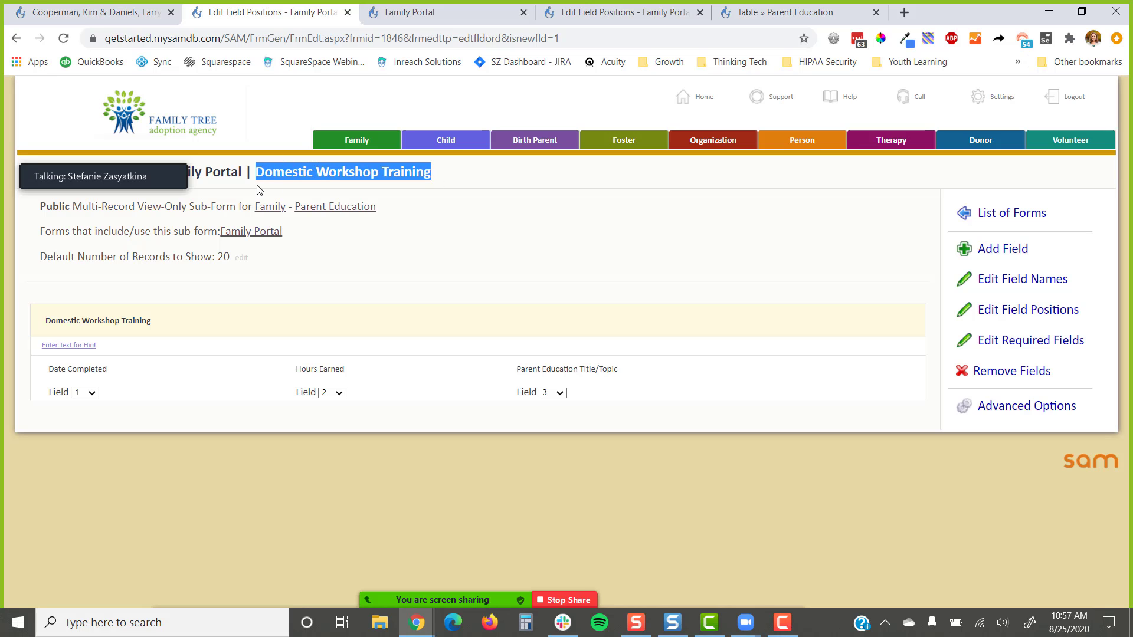
pyautogui.click(986, 405)
pyautogui.scroll(-5, 991, 293)
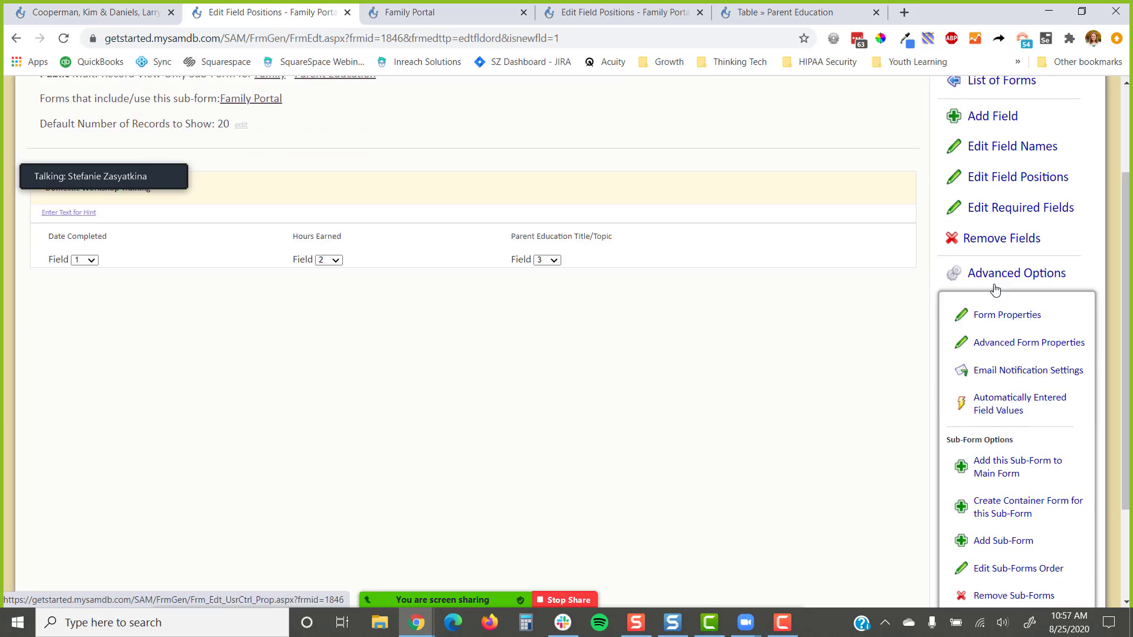
pyautogui.click(1003, 524)
pyautogui.scroll(-4, 997, 443)
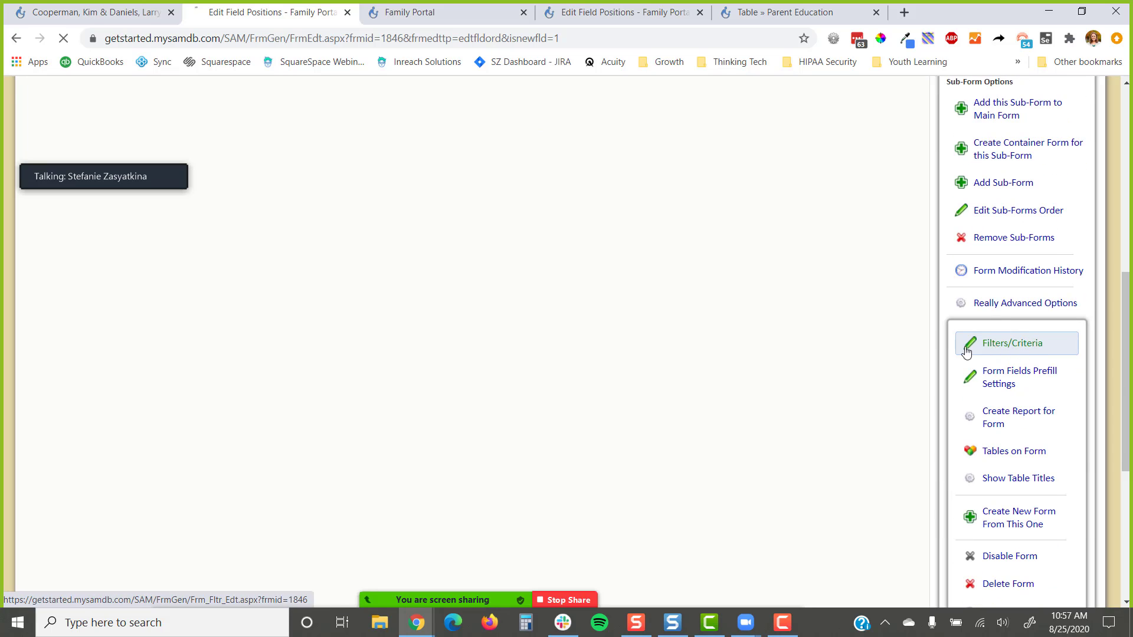
pyautogui.click(1007, 348)
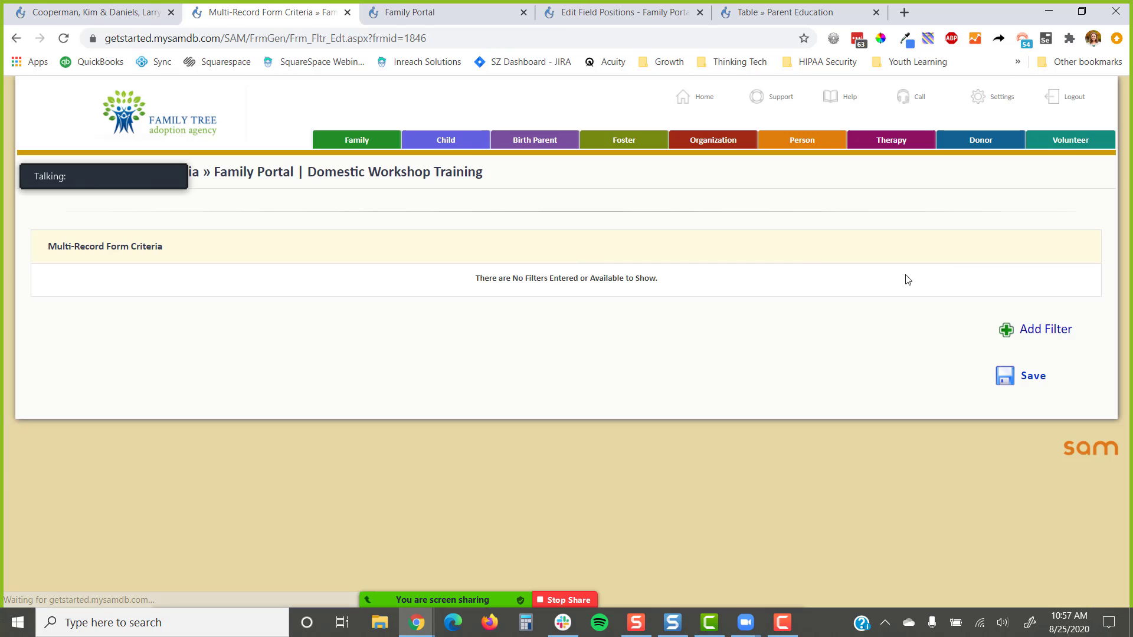
# - Save a filter for Parent Education Title/Topic Equals Domestic Workshop, and refresh the Family Portal page to check it
pyautogui.click(1028, 331)
pyautogui.click(321, 288)
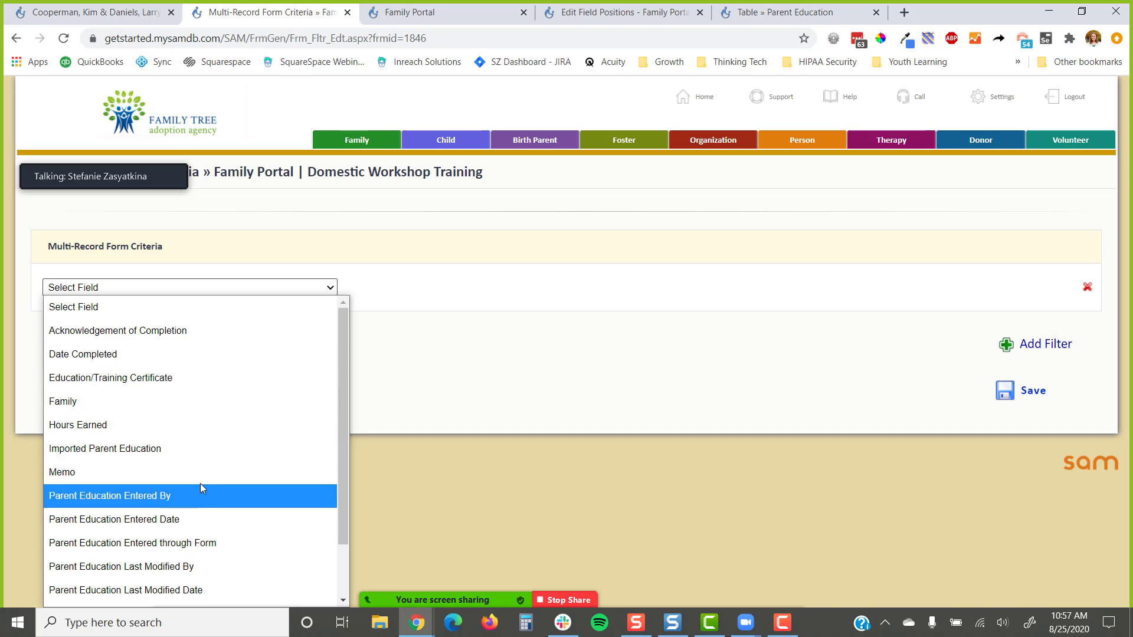
pyautogui.scroll(-1, 203, 479)
pyautogui.click(182, 571)
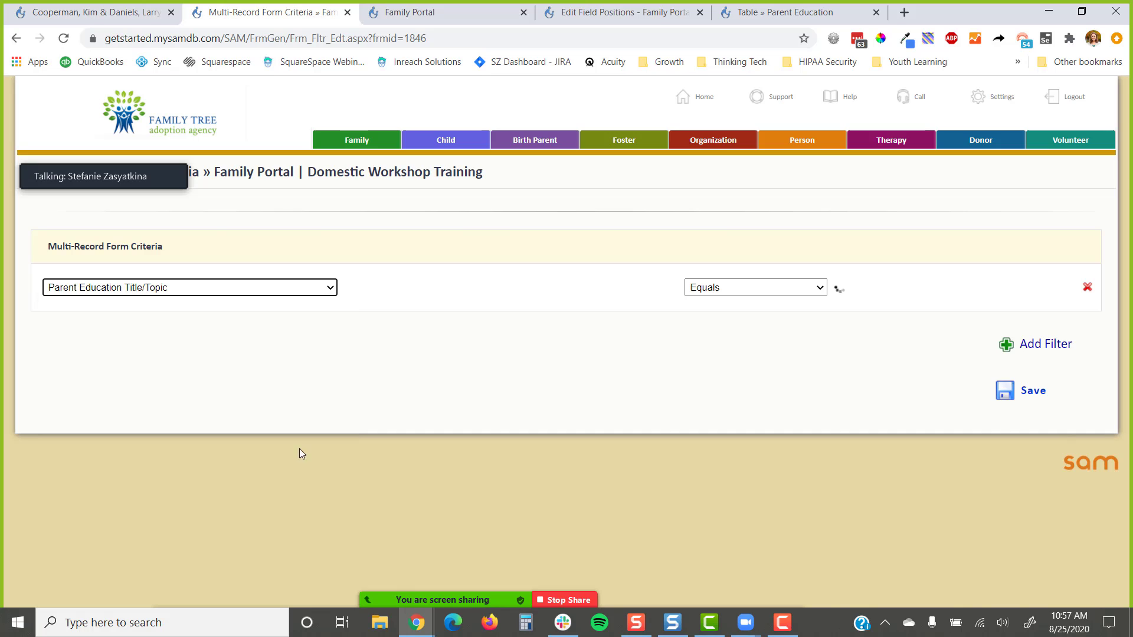
pyautogui.click(861, 287)
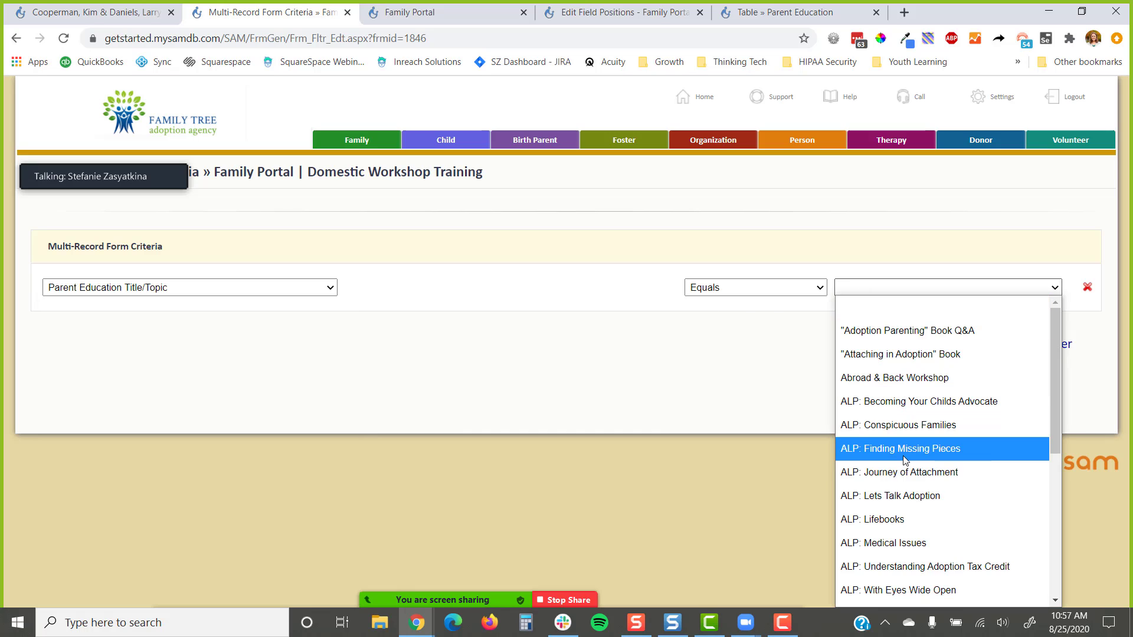
pyautogui.press('d')
pyautogui.press('Return')
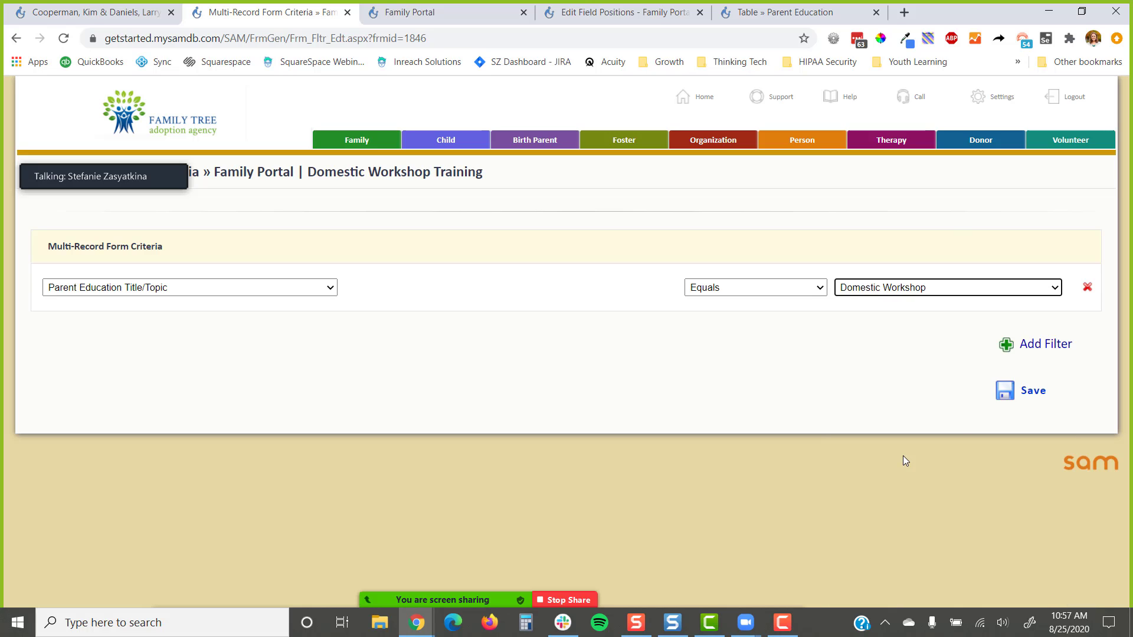
pyautogui.click(1009, 389)
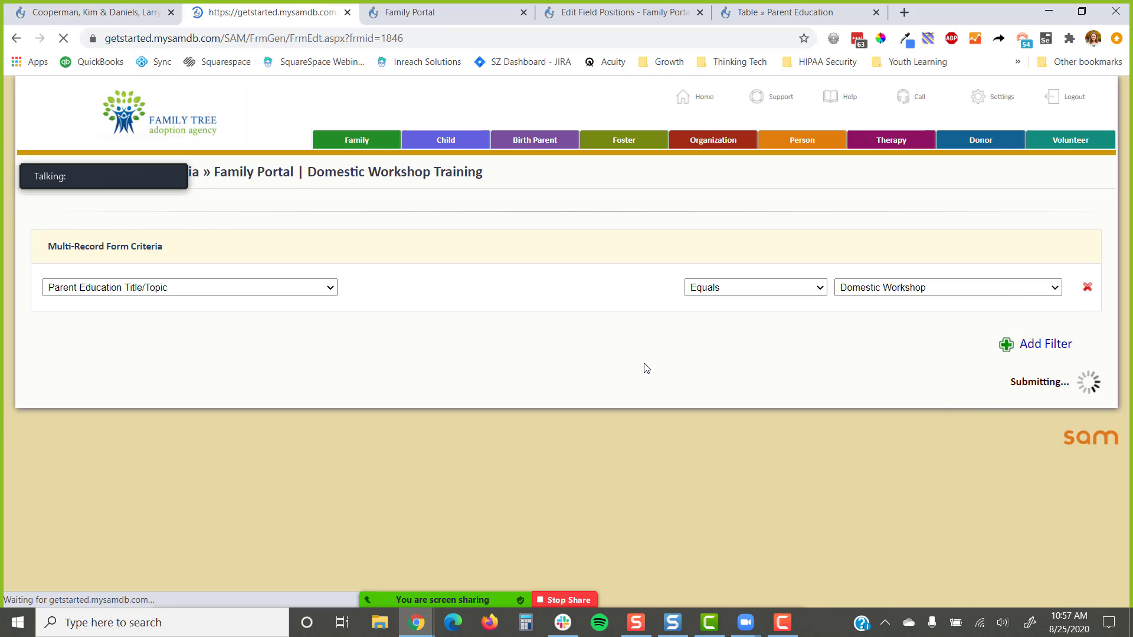
pyautogui.click(407, 12)
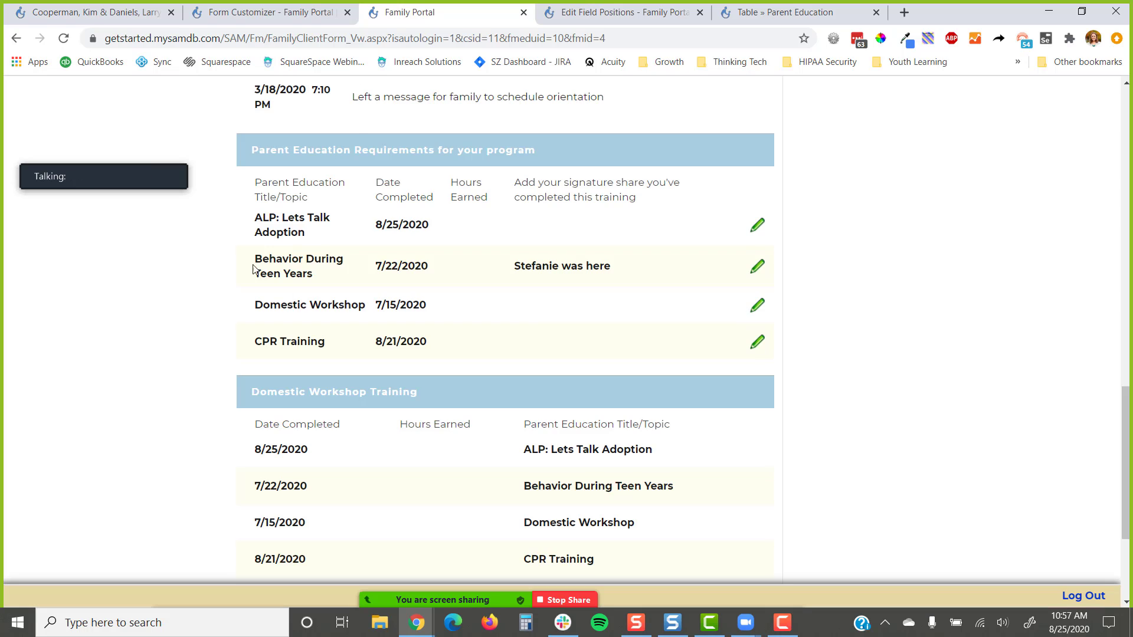
pyautogui.click(63, 38)
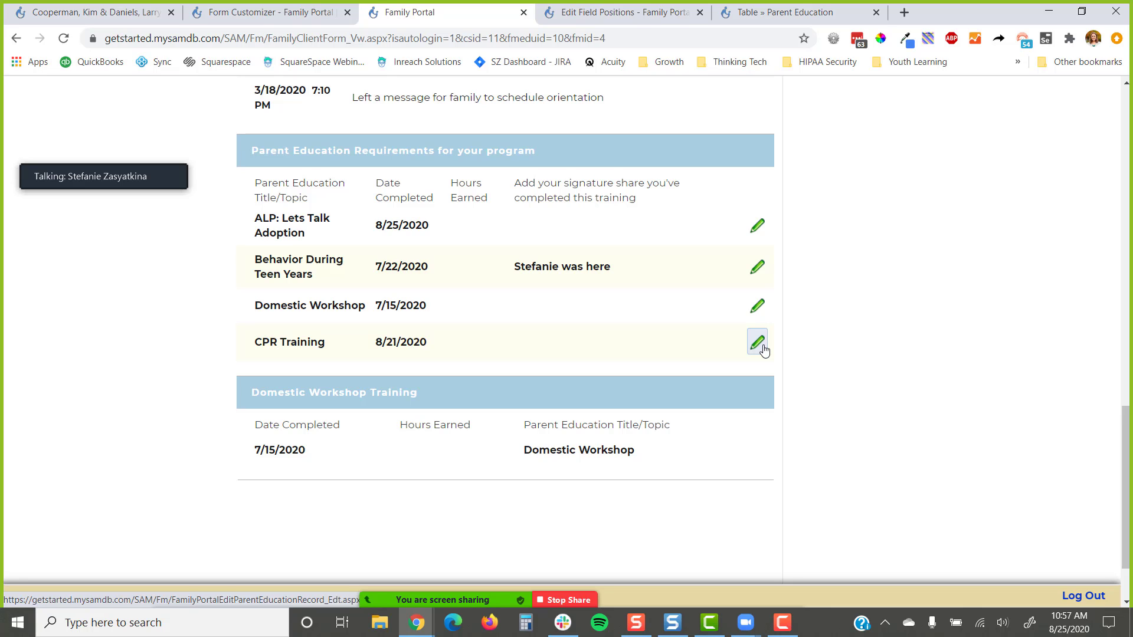
# - Open the sub-form's Parent Education table in a new browser tab and start creating a new form from it
pyautogui.click(272, 12)
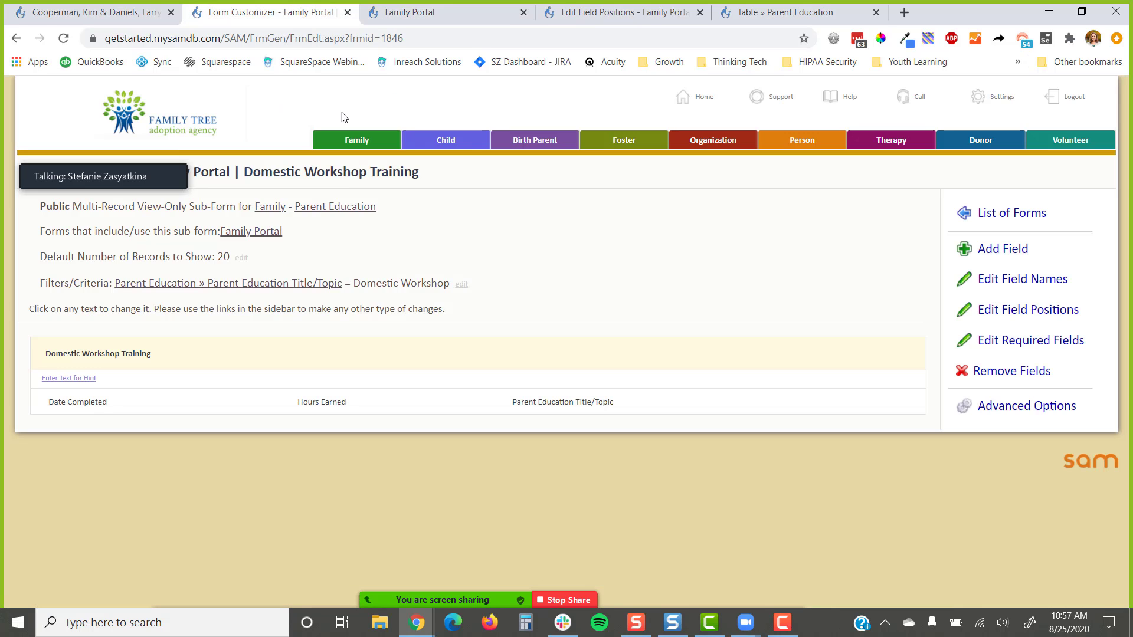
pyautogui.rightClick(361, 211)
pyautogui.click(386, 218)
pyautogui.click(408, 12)
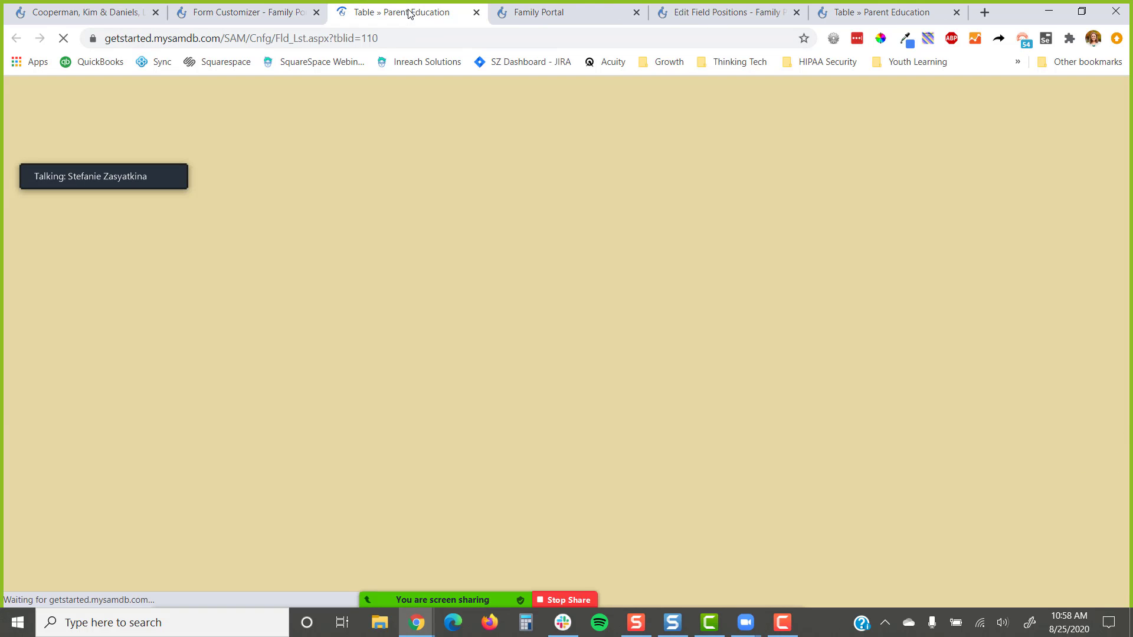
pyautogui.click(1006, 273)
pyautogui.scroll(-1, 1006, 372)
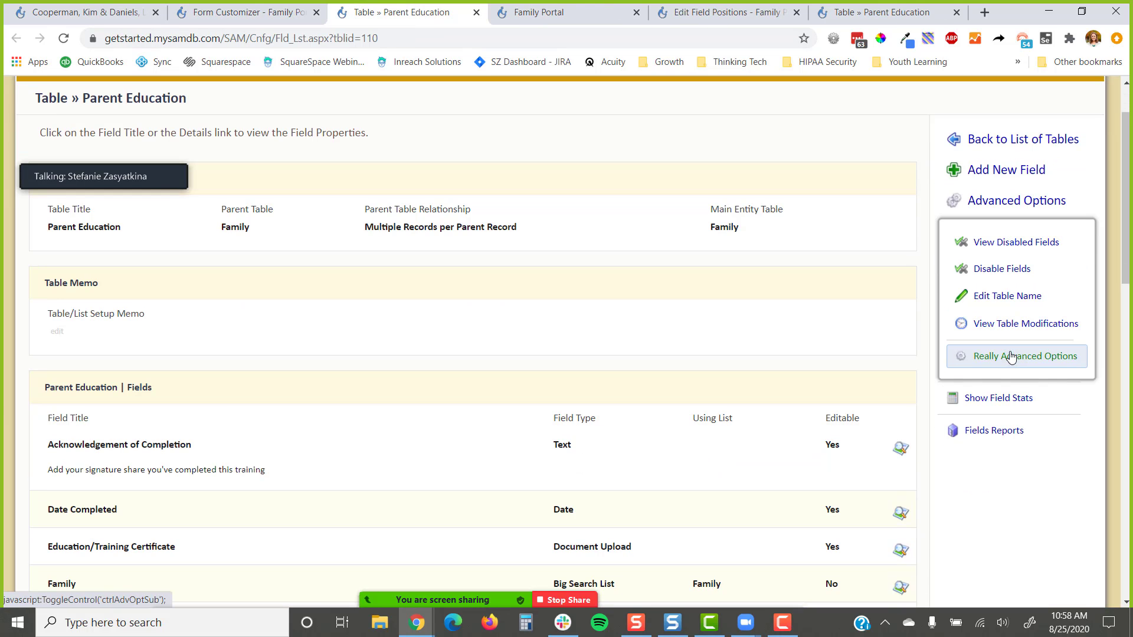
pyautogui.click(1010, 357)
pyautogui.scroll(-5, 938, 330)
pyautogui.click(993, 252)
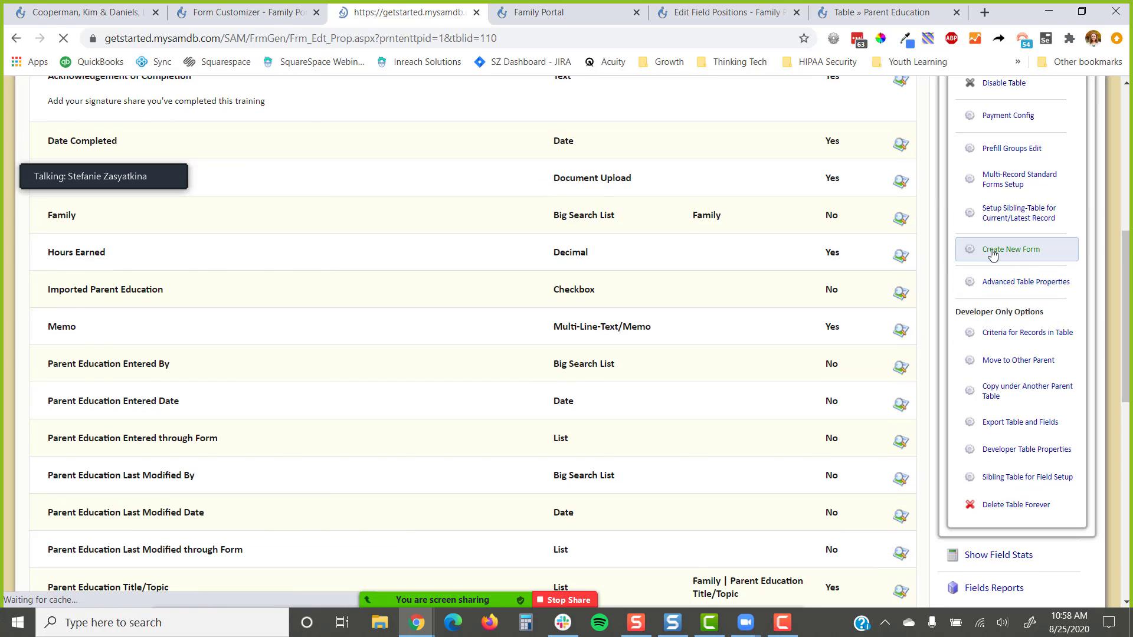
# - Name the new Parent Education form "Family Portal | Domestic Workshop Questionnaire"
pyautogui.write('Fa')
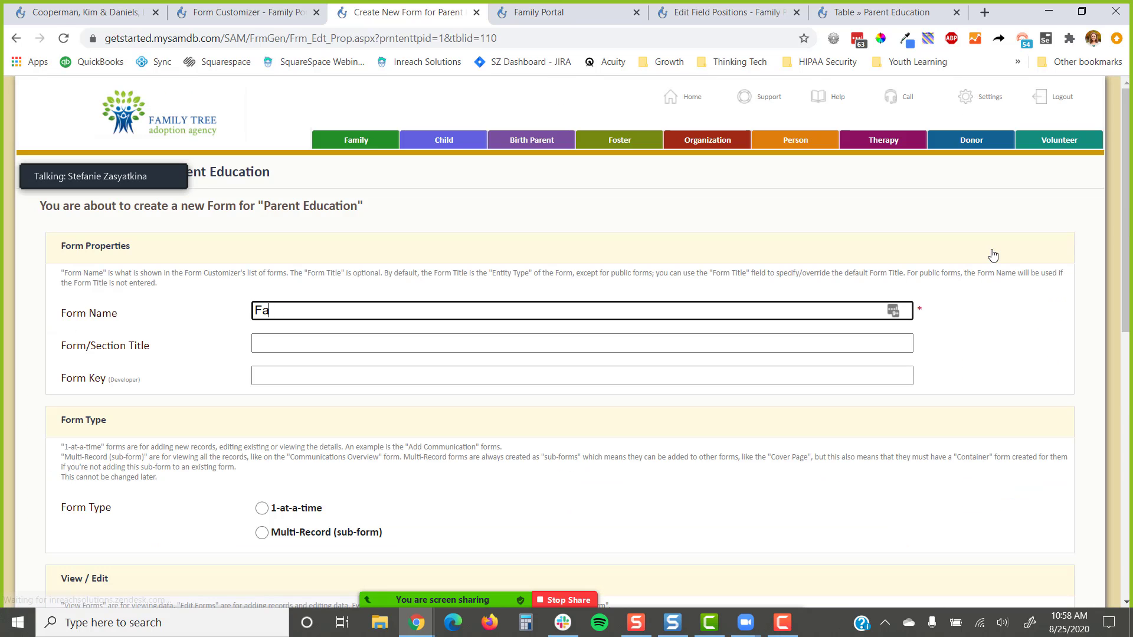
pyautogui.write('mily POr')
pyautogui.press('BackSpace')
pyautogui.press('BackSpace')
pyautogui.write('o')
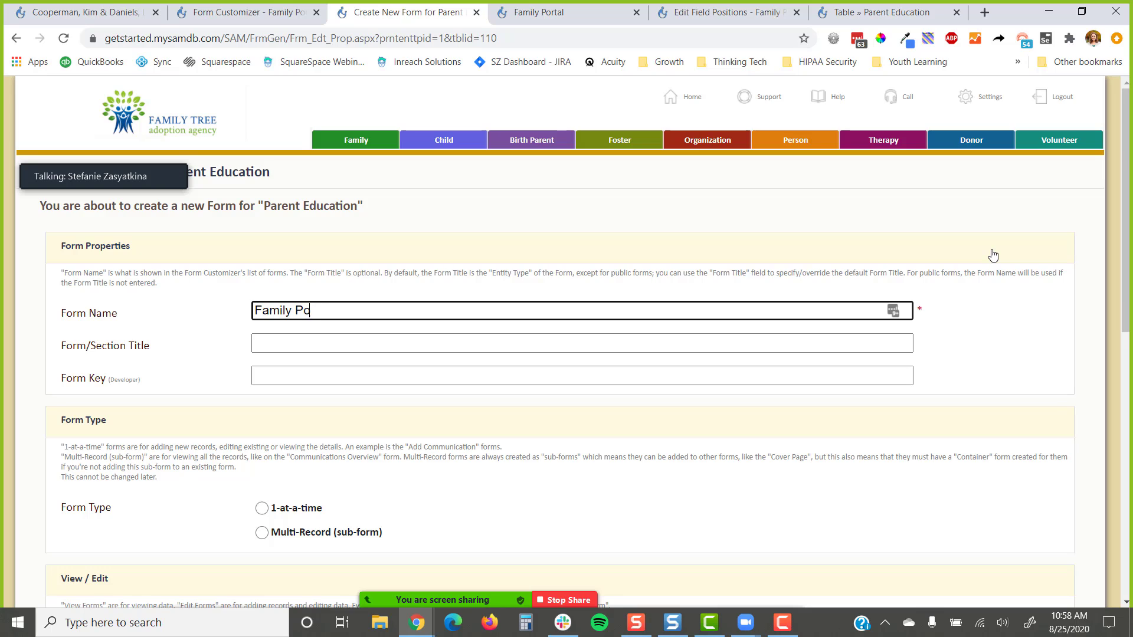
pyautogui.write('rtal | Dom')
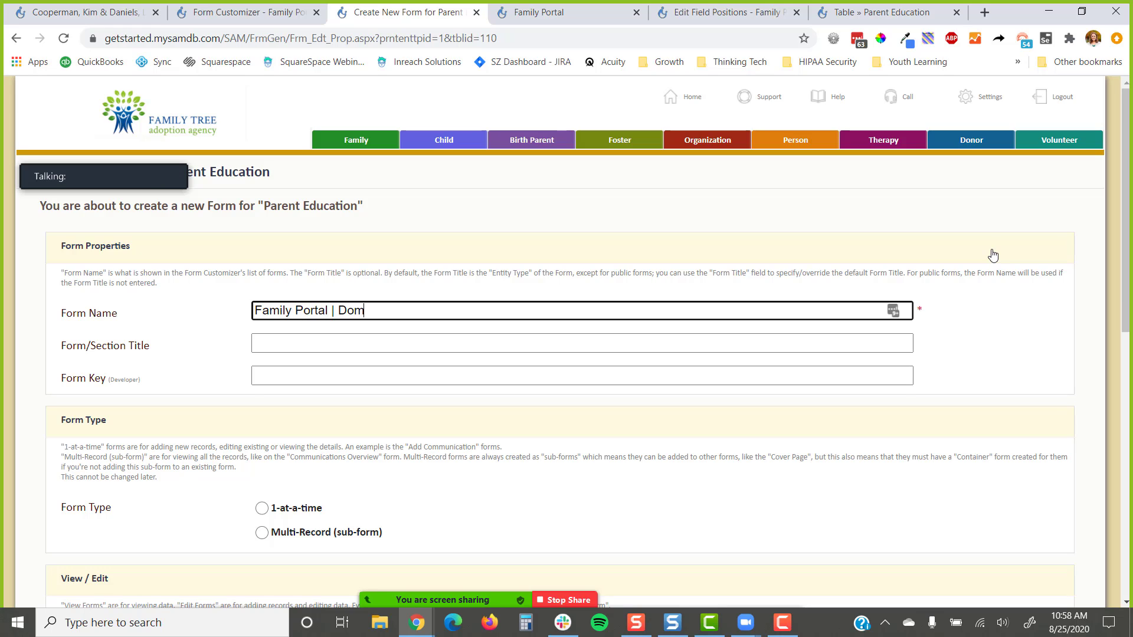
pyautogui.write('estic Worksh')
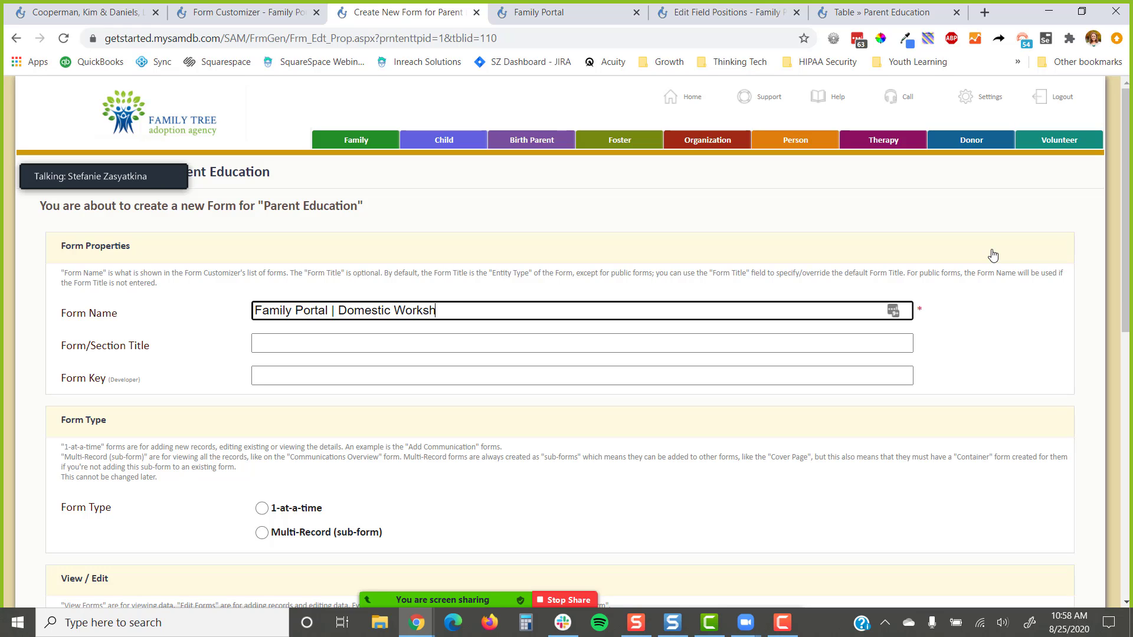
pyautogui.write('op Questionnaire')
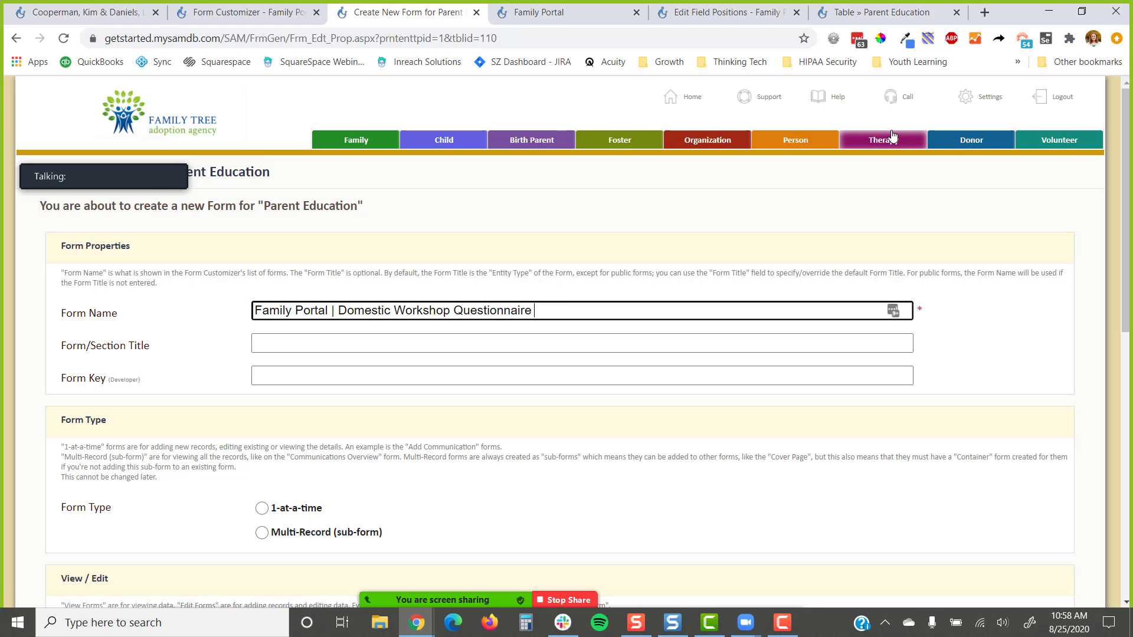
# - Copy "Domestic Workshop Questionnaire" from the form name into the Form/Section Title
pyautogui.hotkey('ctrl', 'shift', 'Left')
pyautogui.hotkey('ctrl', 'shift', 'Left')
pyautogui.hotkey('ctrl', 'shift', 'Left')
pyautogui.hotkey('ctrl', 'c')
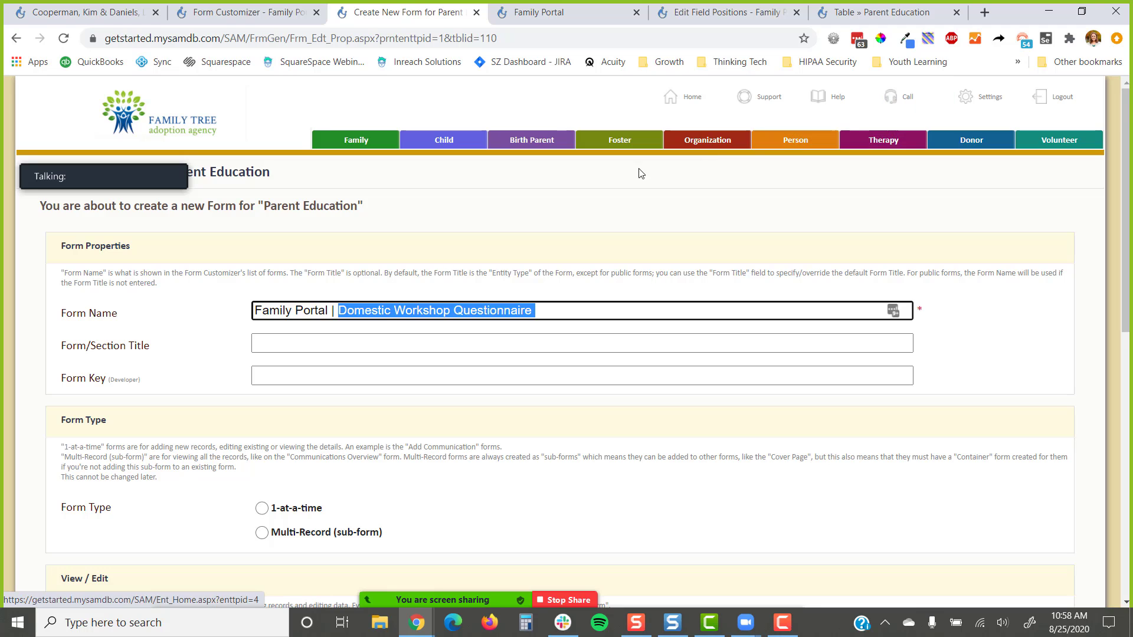
pyautogui.click(523, 340)
pyautogui.hotkey('ctrl', 'v')
# - Make the new form a 1-at-a-time Edit Form with Vertical orientation and save it
pyautogui.scroll(-3, 524, 340)
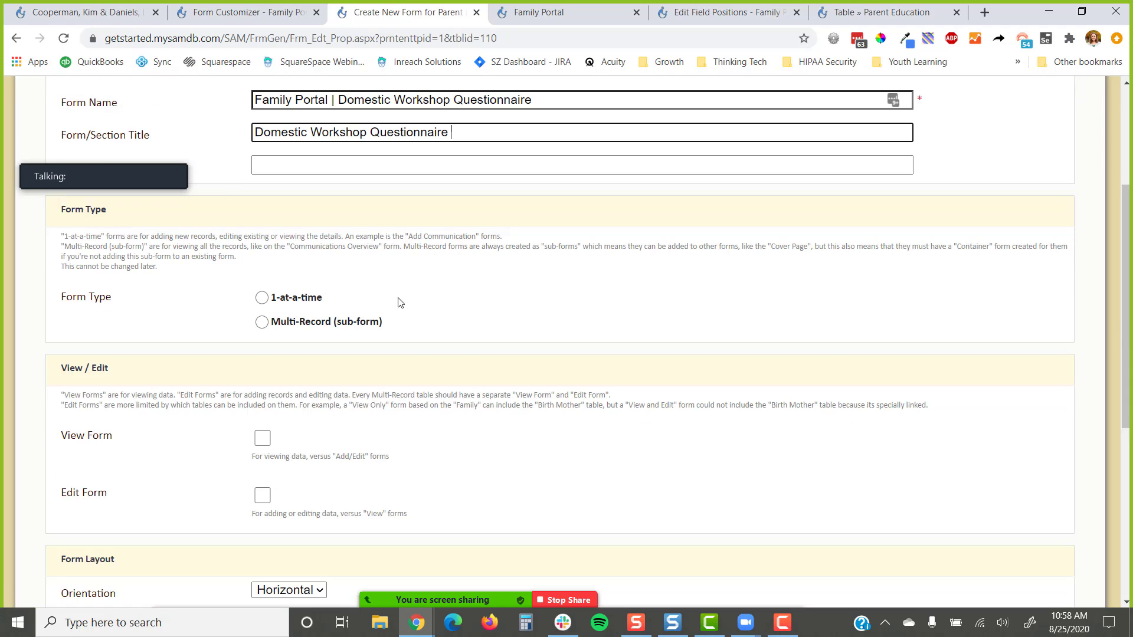
pyautogui.click(302, 287)
pyautogui.click(262, 484)
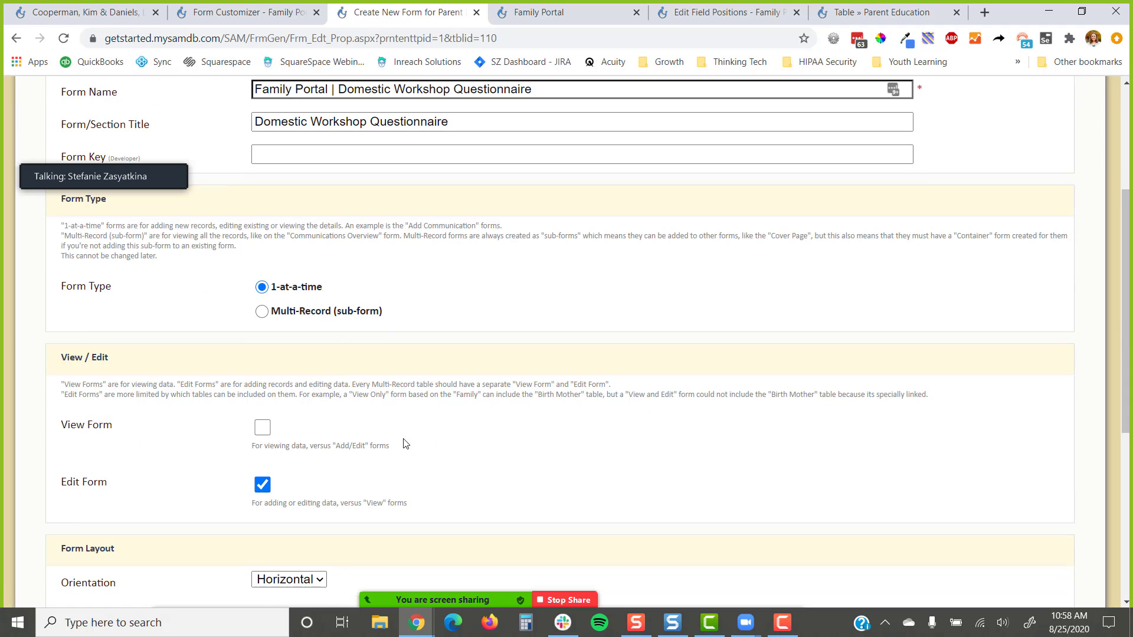
pyautogui.scroll(-5, 404, 424)
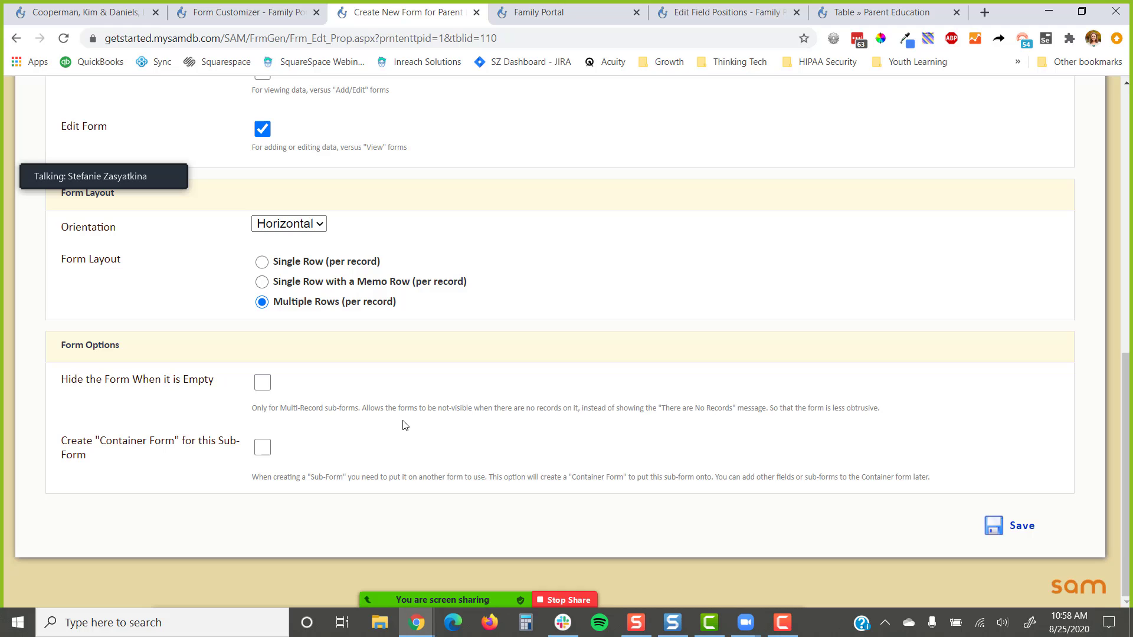
pyautogui.click(324, 224)
pyautogui.click(284, 243)
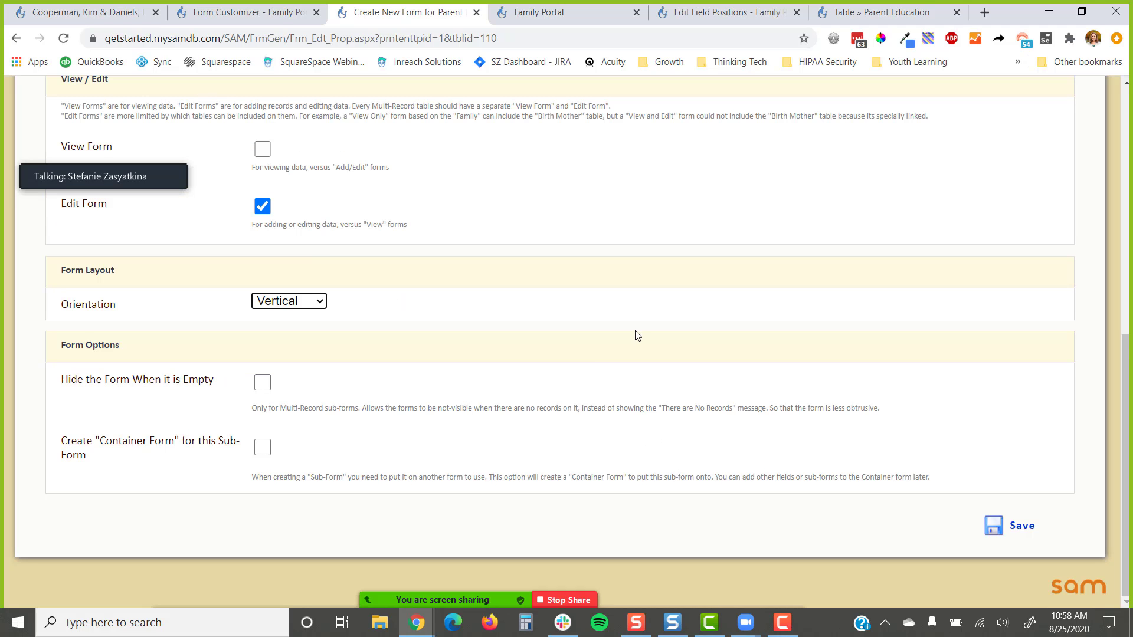
pyautogui.click(997, 526)
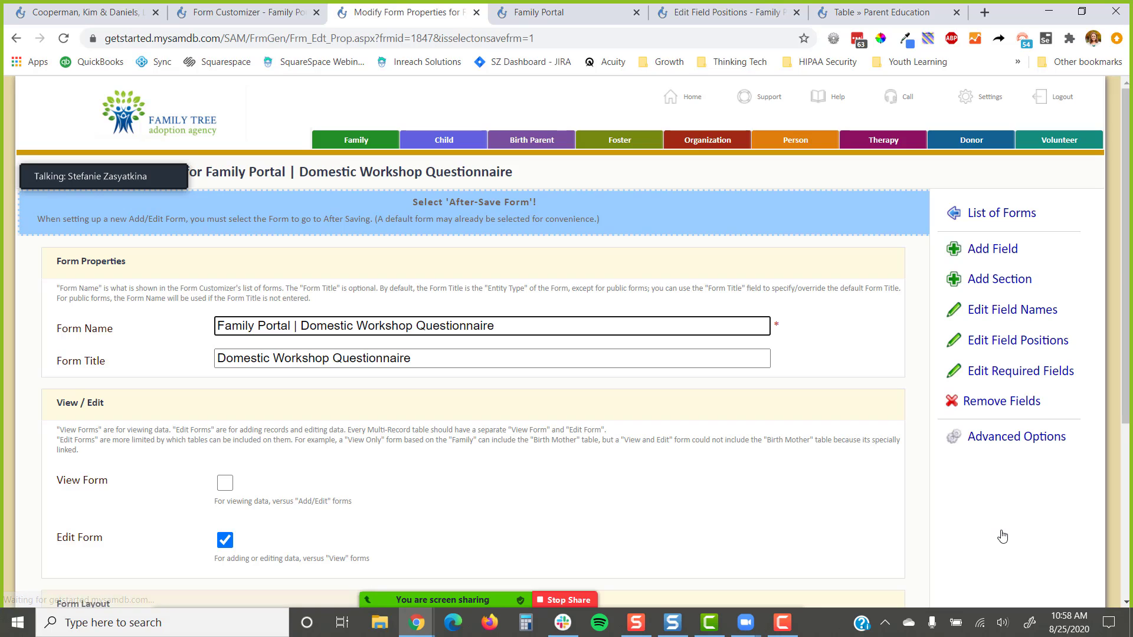
# - Enable the Public Form option in the Domestic Workshop Questionnaire's advanced form properties and save it
pyautogui.click(1004, 442)
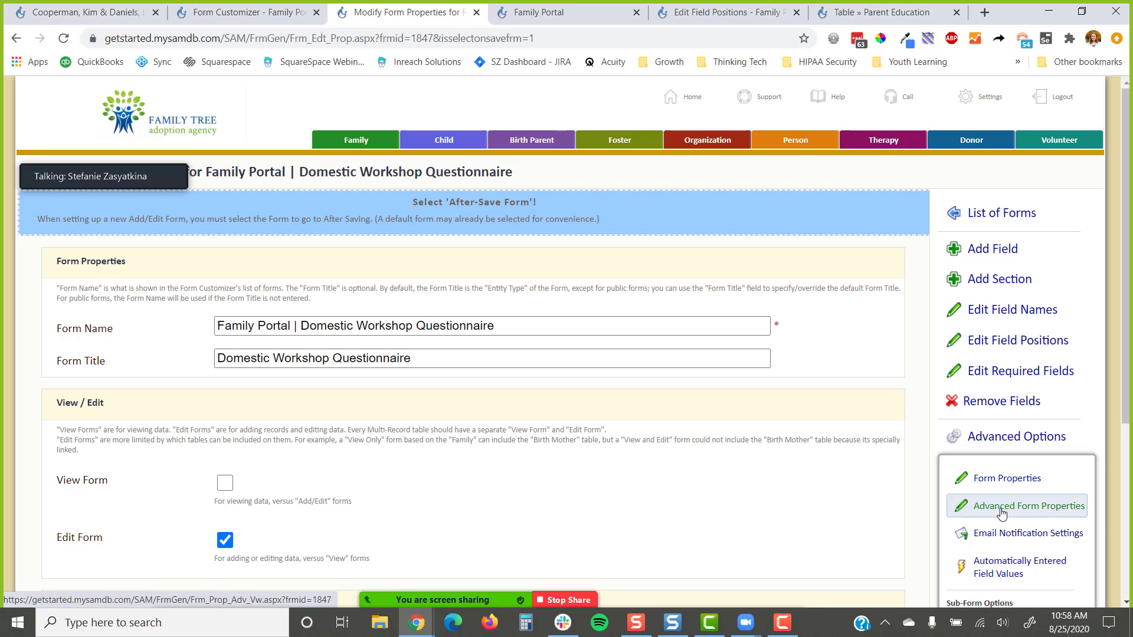
pyautogui.click(1003, 511)
pyautogui.scroll(-2, 496, 307)
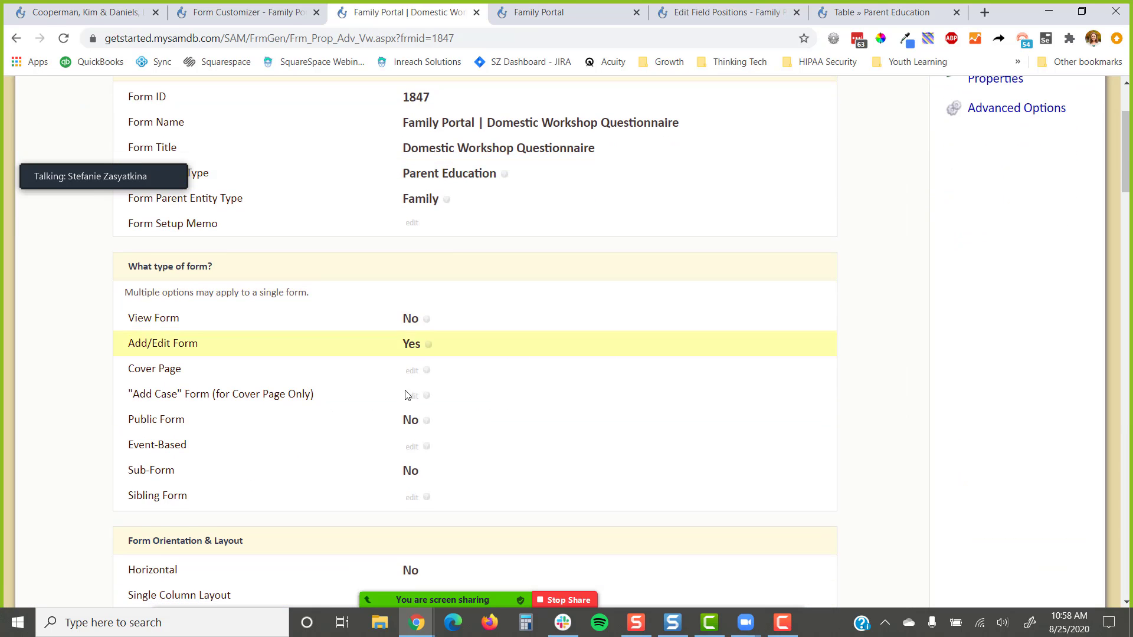
pyautogui.click(408, 420)
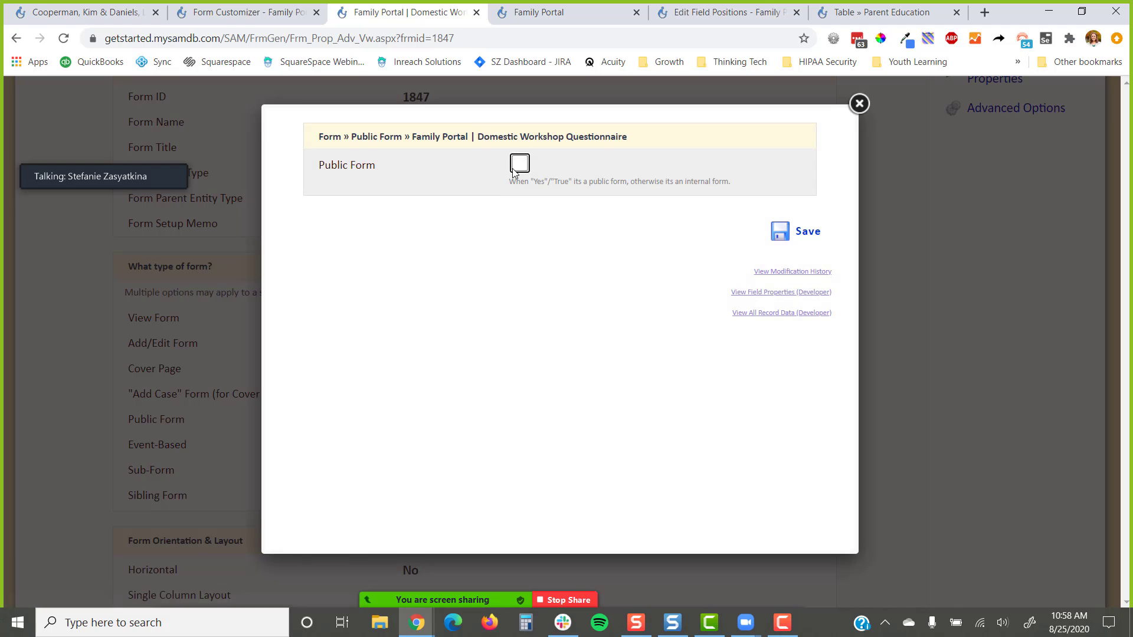
pyautogui.click(519, 163)
pyautogui.click(798, 230)
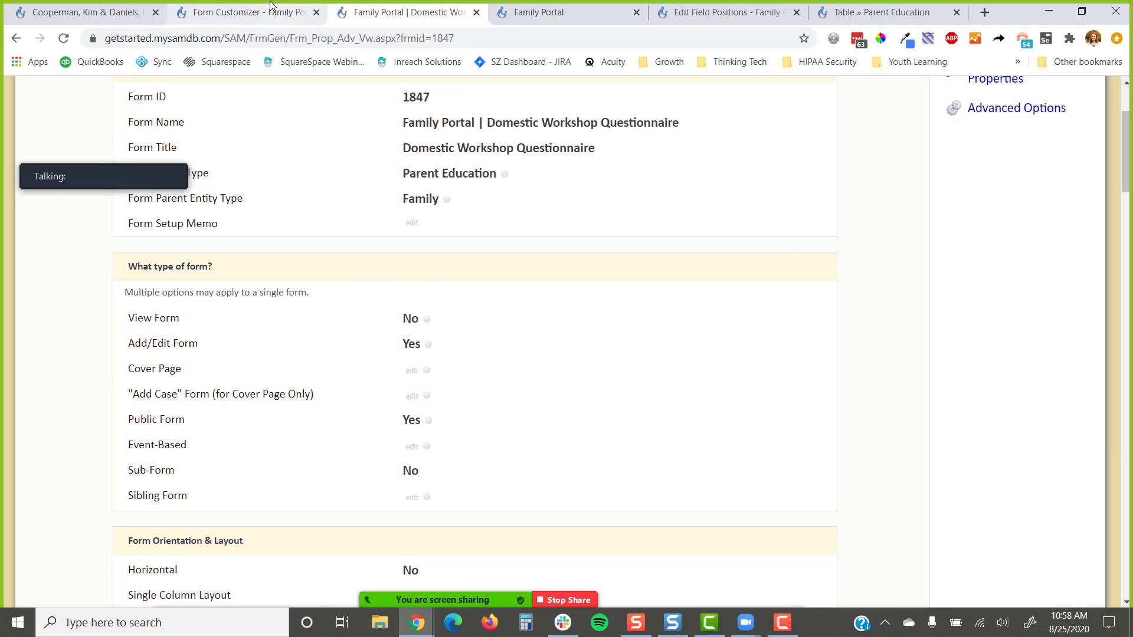
# - Enable and save the Public Form option in the Domestic Workshop Training sub-form's advanced form properties
pyautogui.click(247, 12)
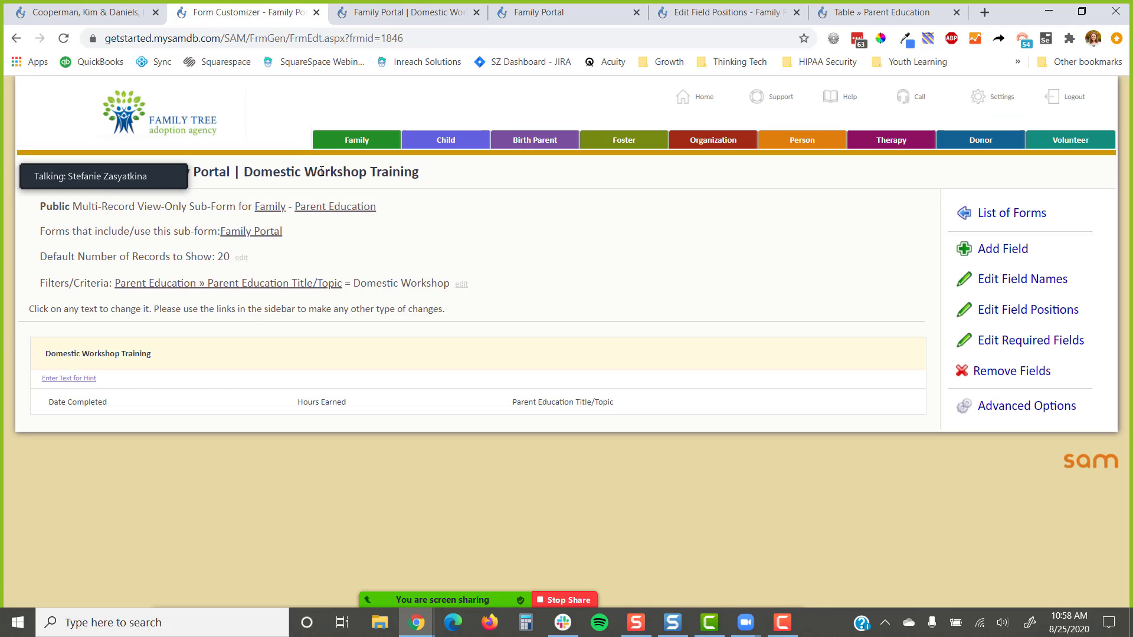
pyautogui.click(1023, 407)
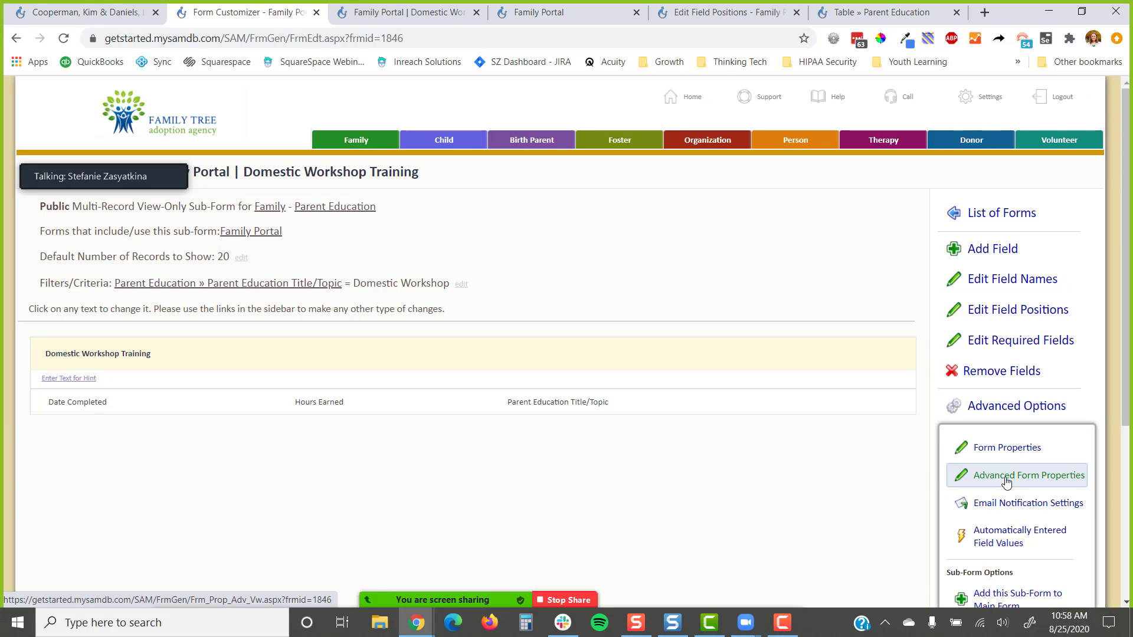
pyautogui.click(1003, 475)
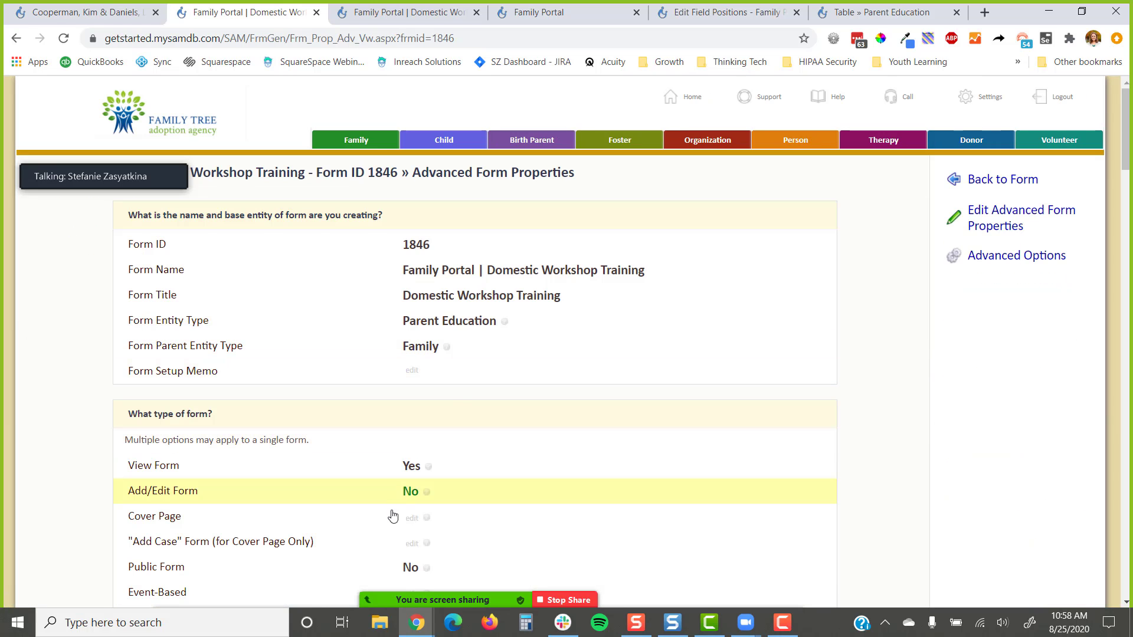
pyautogui.scroll(-4, 401, 507)
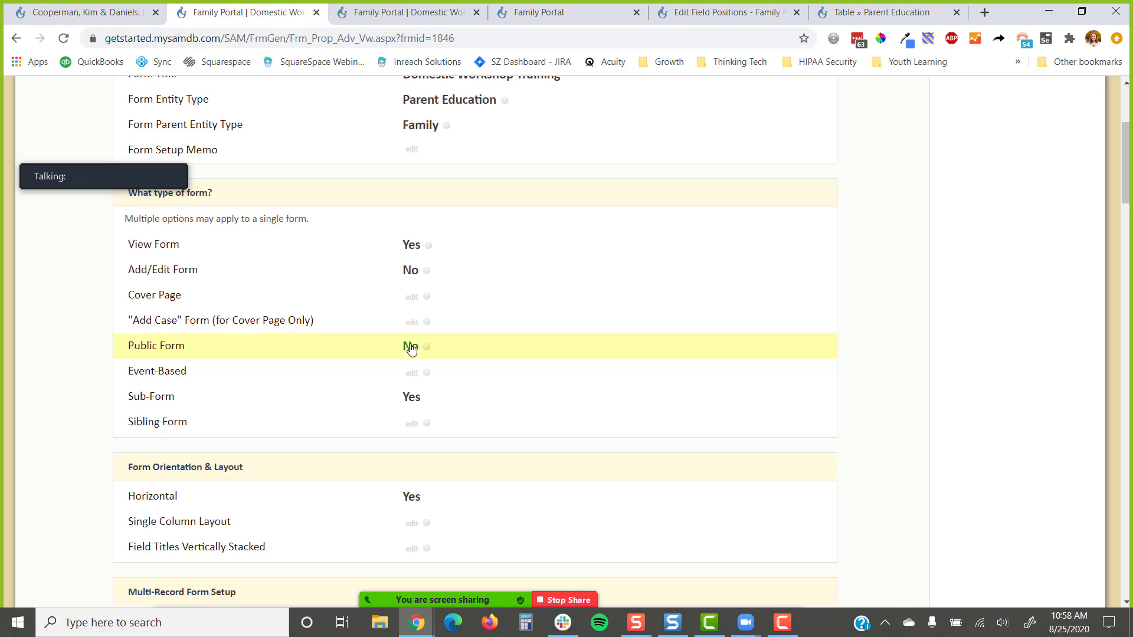
pyautogui.click(410, 347)
pyautogui.click(520, 163)
pyautogui.click(805, 243)
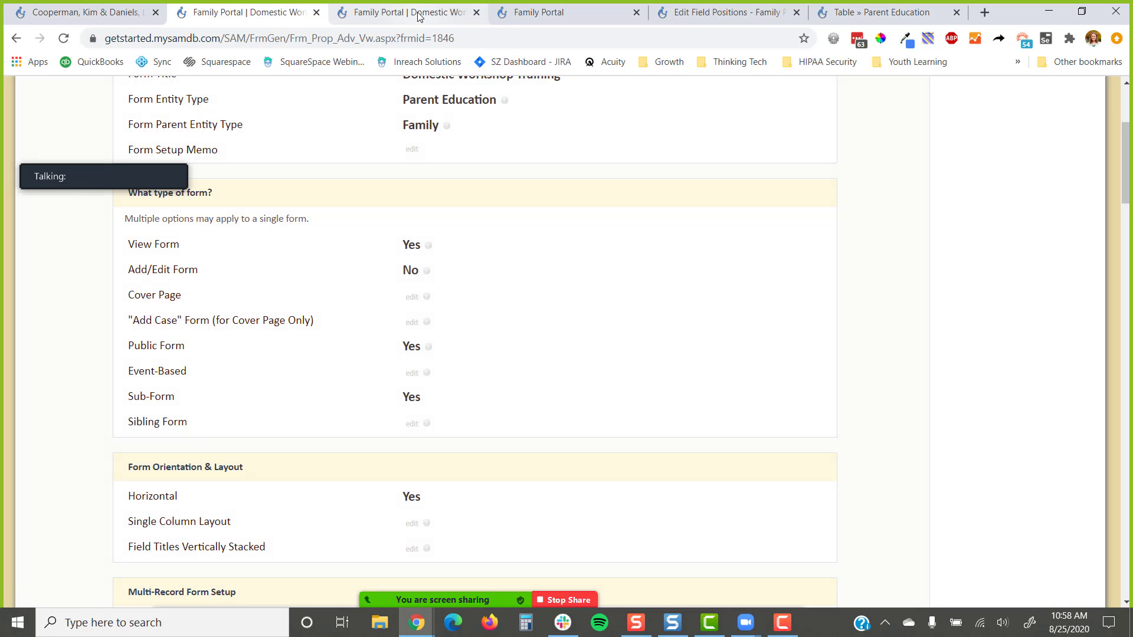
# - Return to the Domestic Workshop Questionnaire form and start creating a new Parent Education field for it
pyautogui.click(418, 14)
pyautogui.scroll(3, 531, 391)
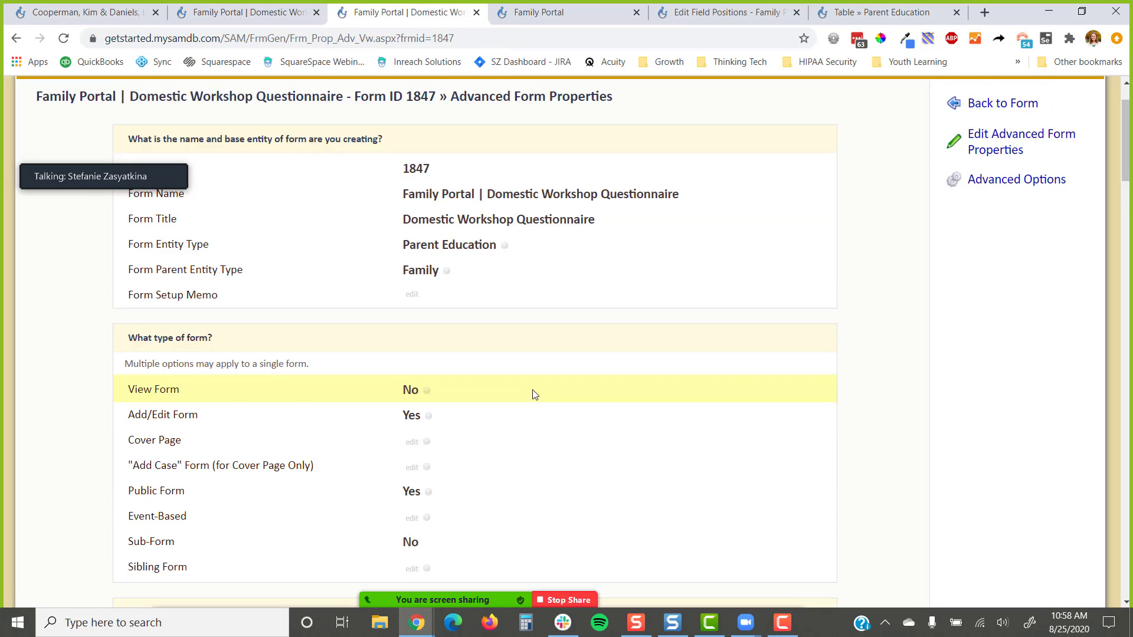
pyautogui.click(953, 178)
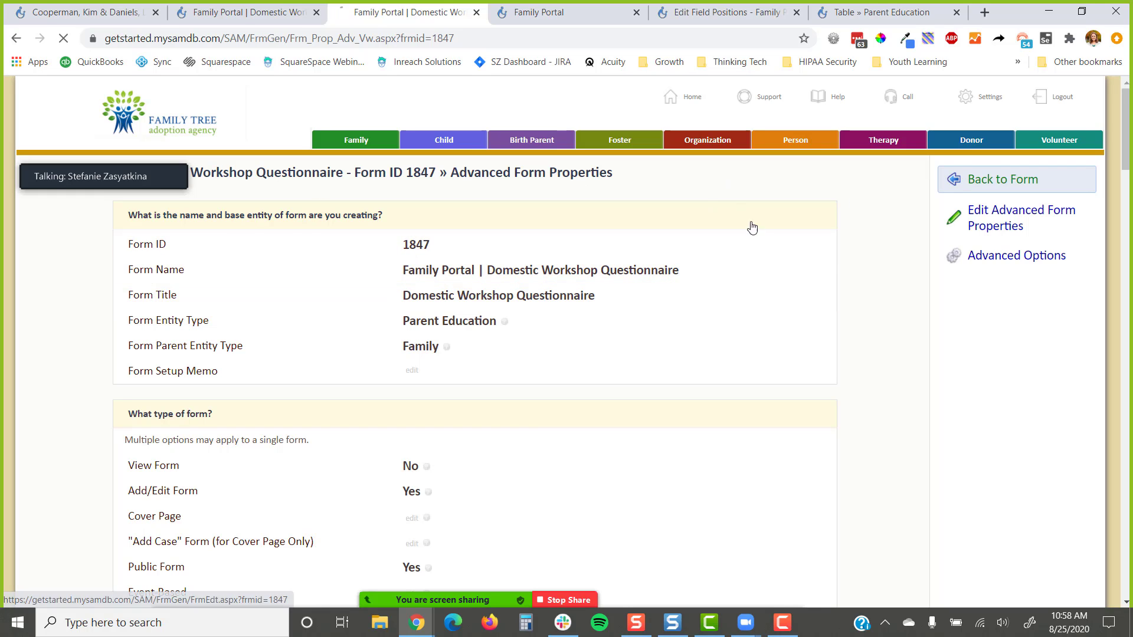
pyautogui.click(997, 282)
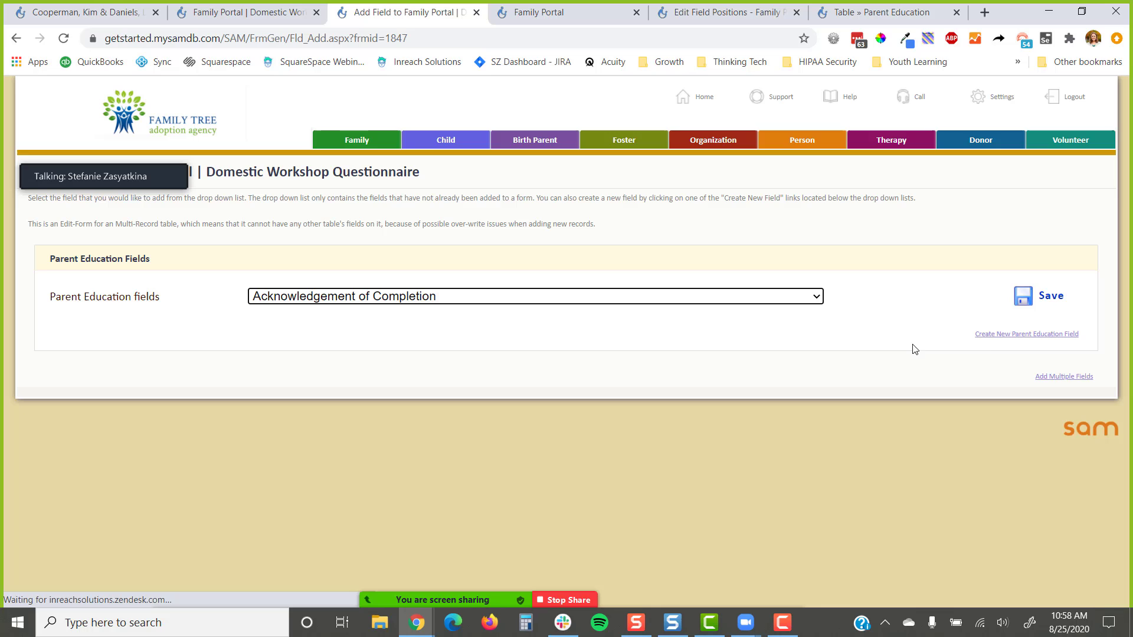
pyautogui.click(986, 335)
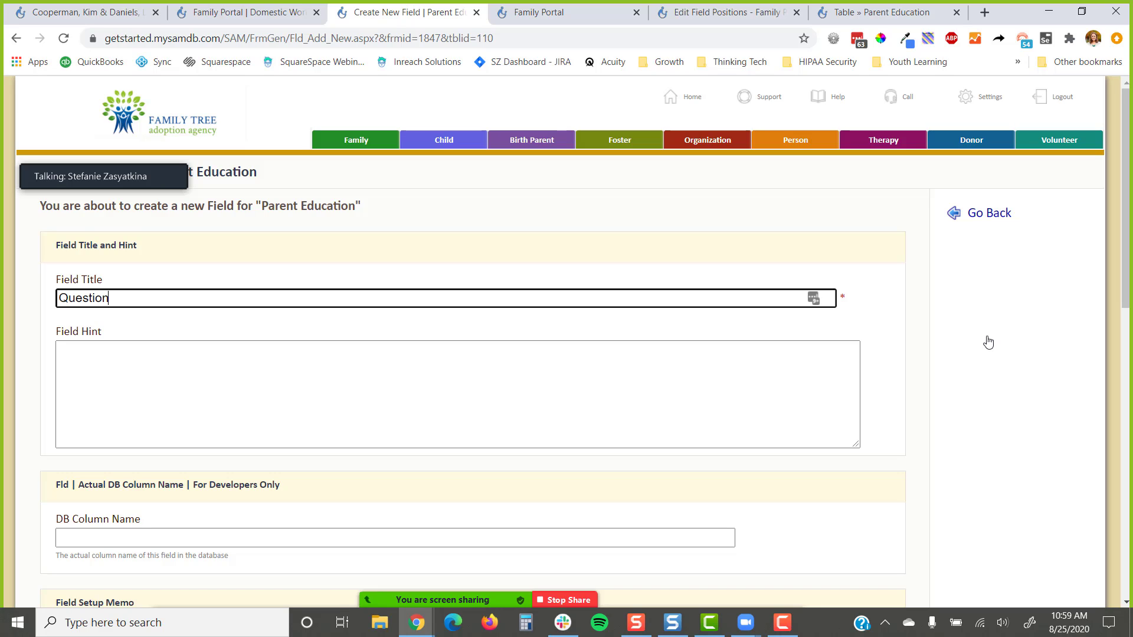
# - Create the Parent Education text field "Question 1" as Large Multi-Line with unlimited character length and save it
pyautogui.write('Question 1')
pyautogui.press('Return')
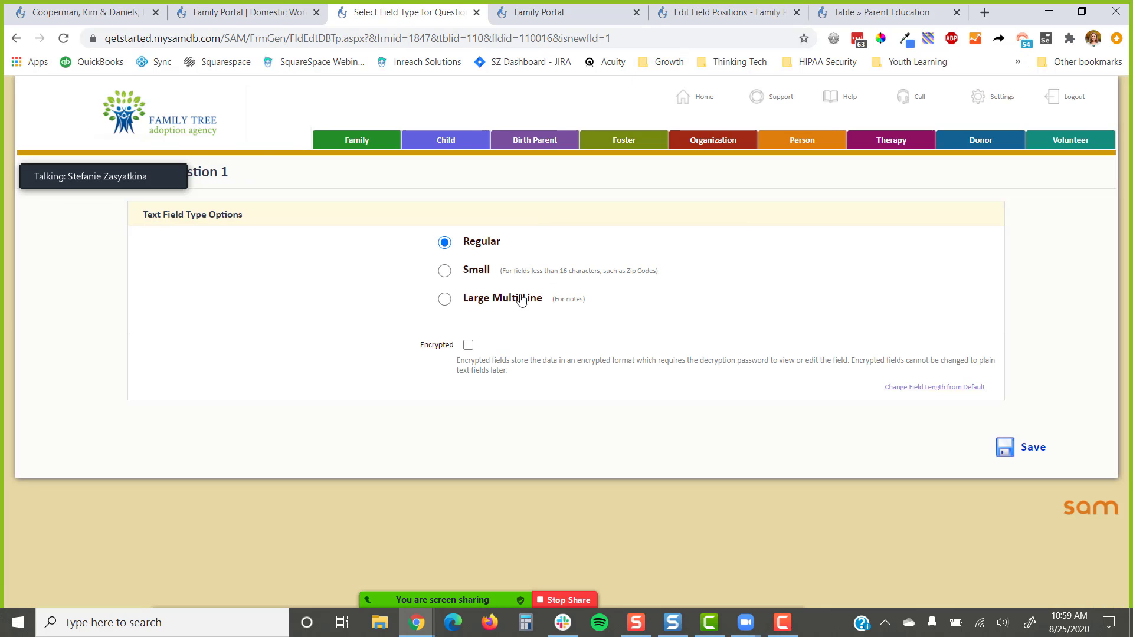
pyautogui.click(521, 300)
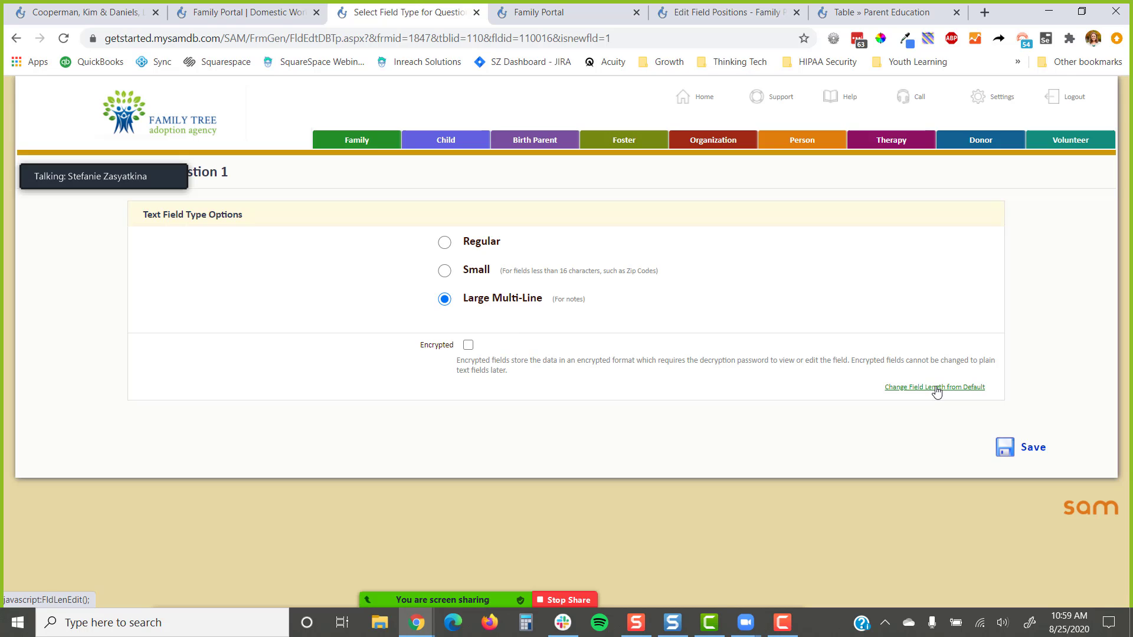
pyautogui.click(938, 387)
pyautogui.click(591, 326)
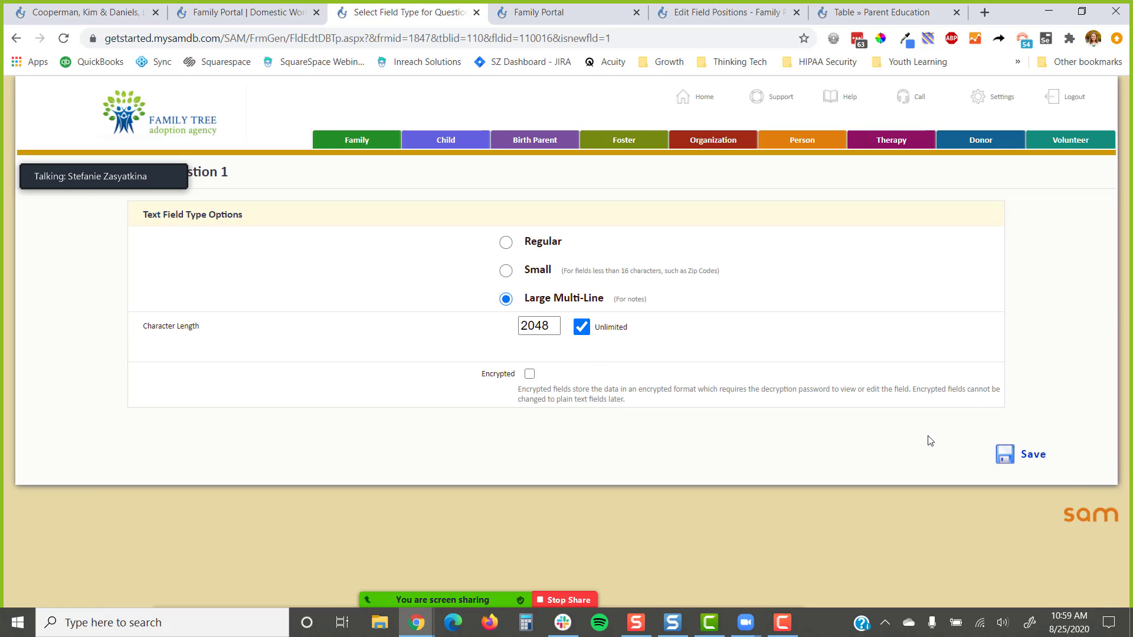
pyautogui.click(1005, 454)
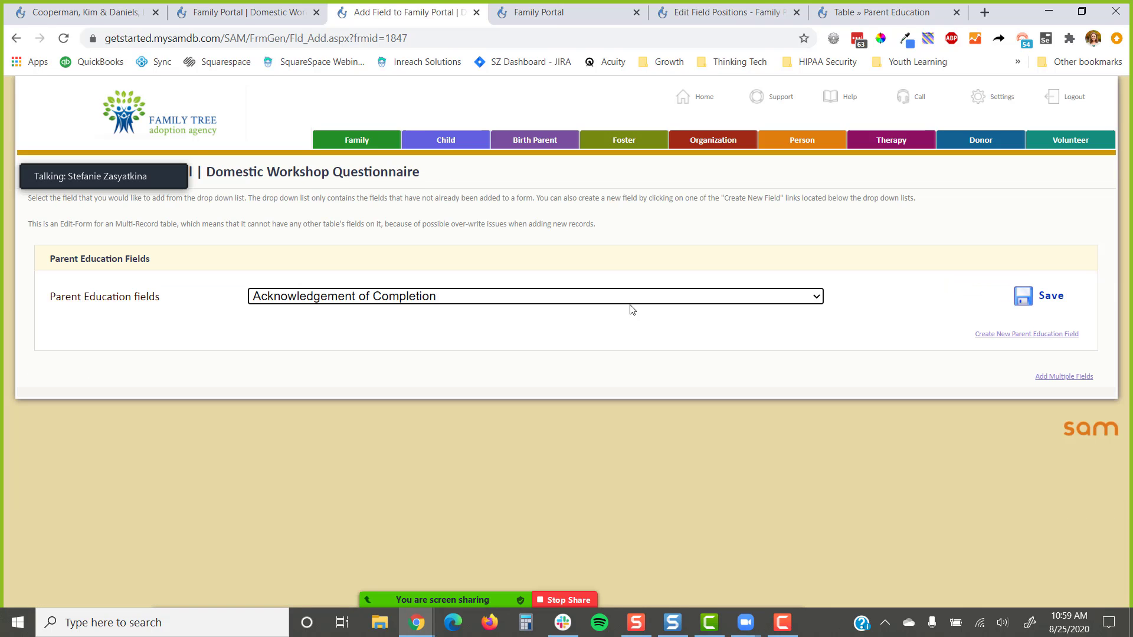
# - Create another Parent Education text field titled "Question 2", set to Large Multi-Line with unlimited length, and save it
pyautogui.click(990, 335)
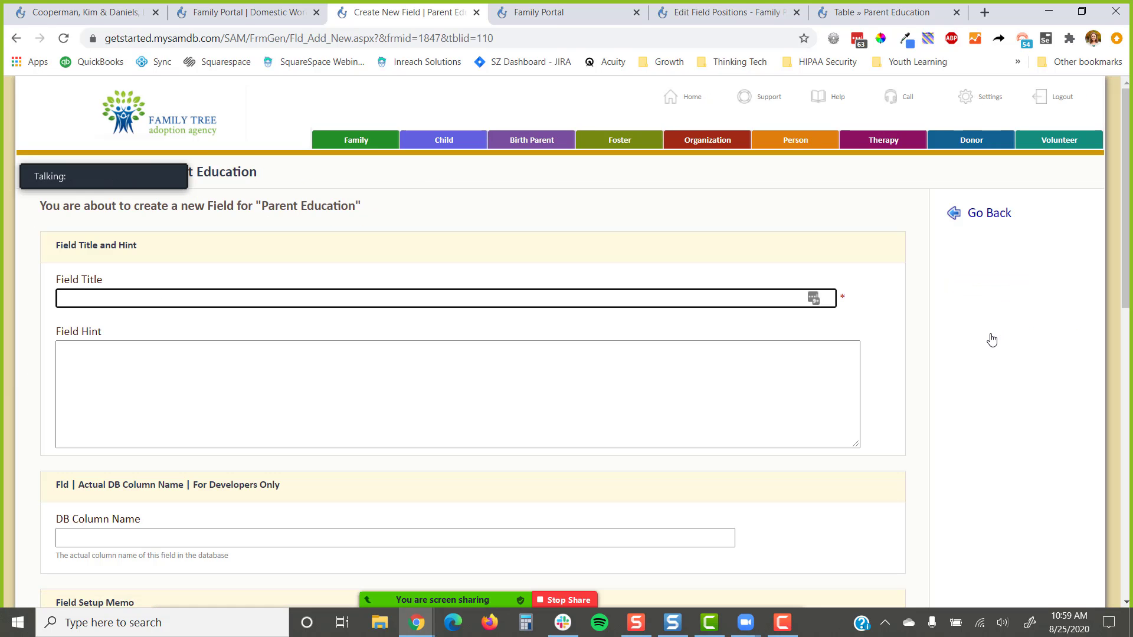
pyautogui.write('Question 2')
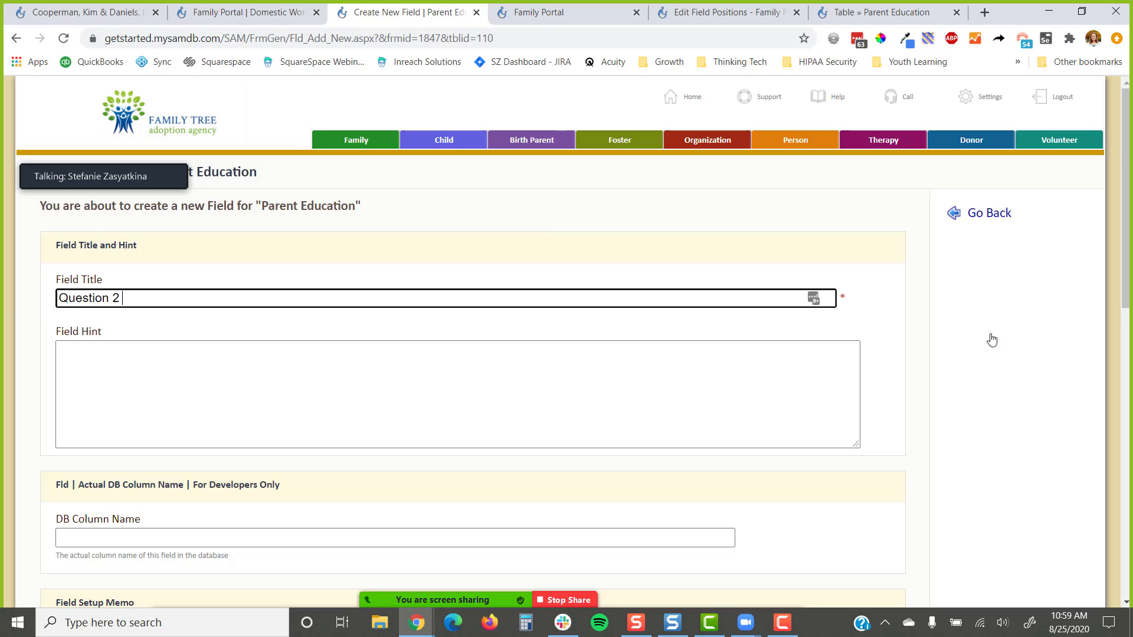
pyautogui.press('Return')
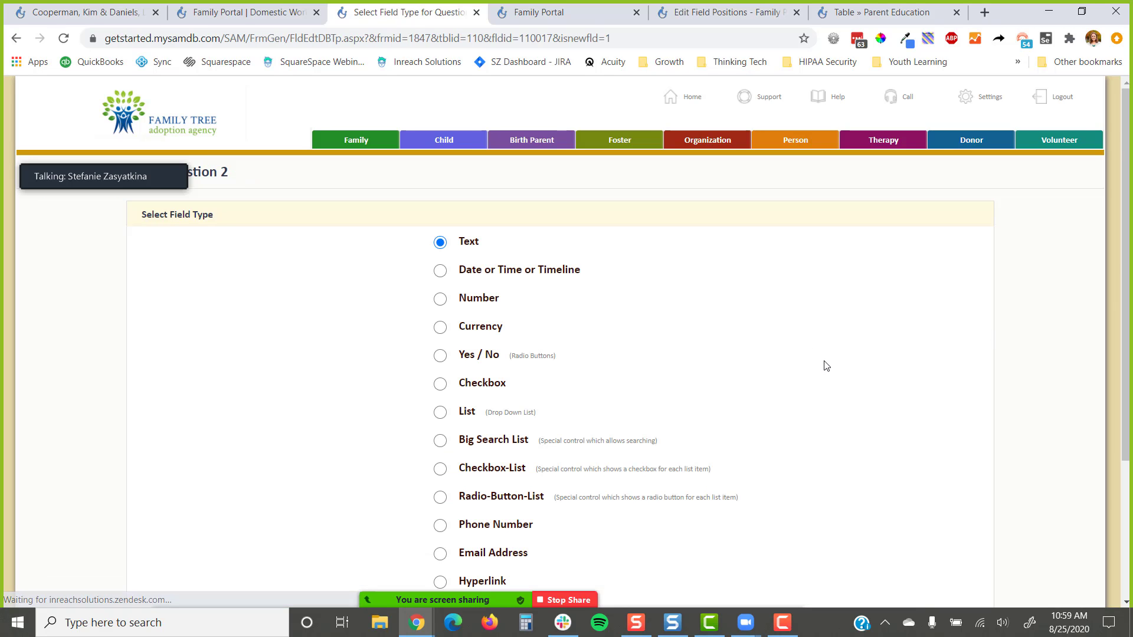
pyautogui.press('Return')
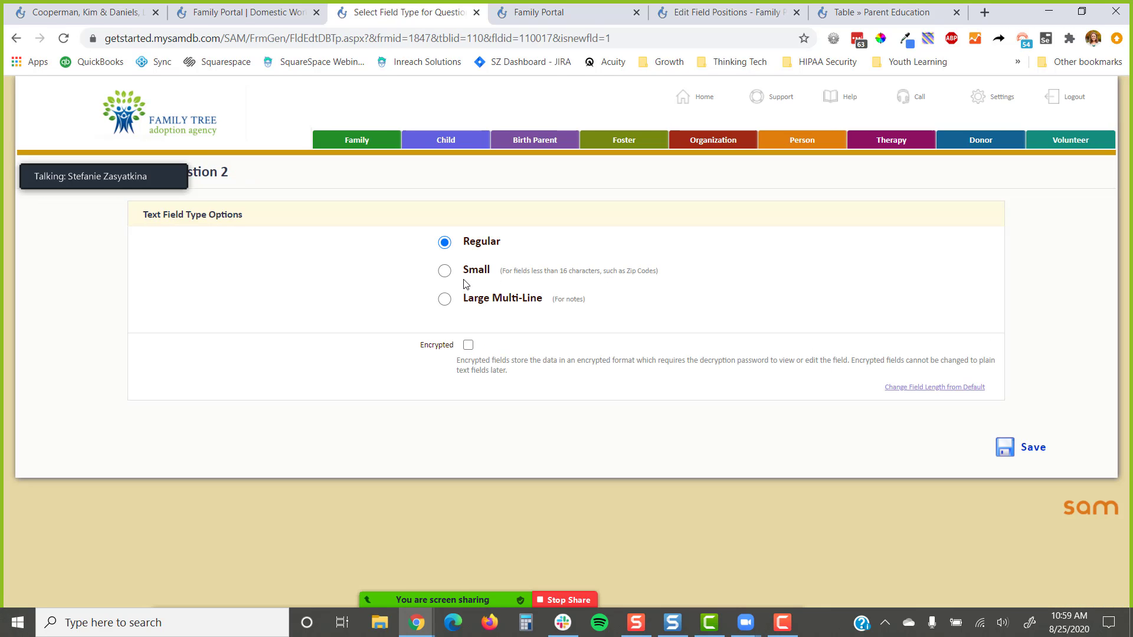
pyautogui.click(467, 299)
pyautogui.click(913, 387)
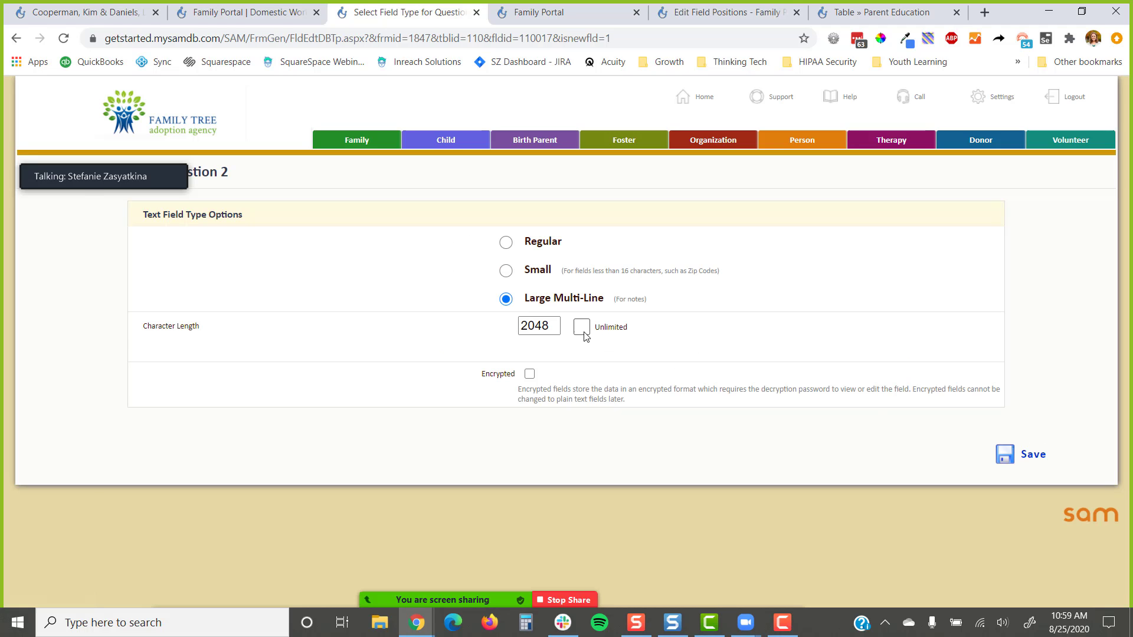
pyautogui.click(583, 328)
pyautogui.click(1006, 453)
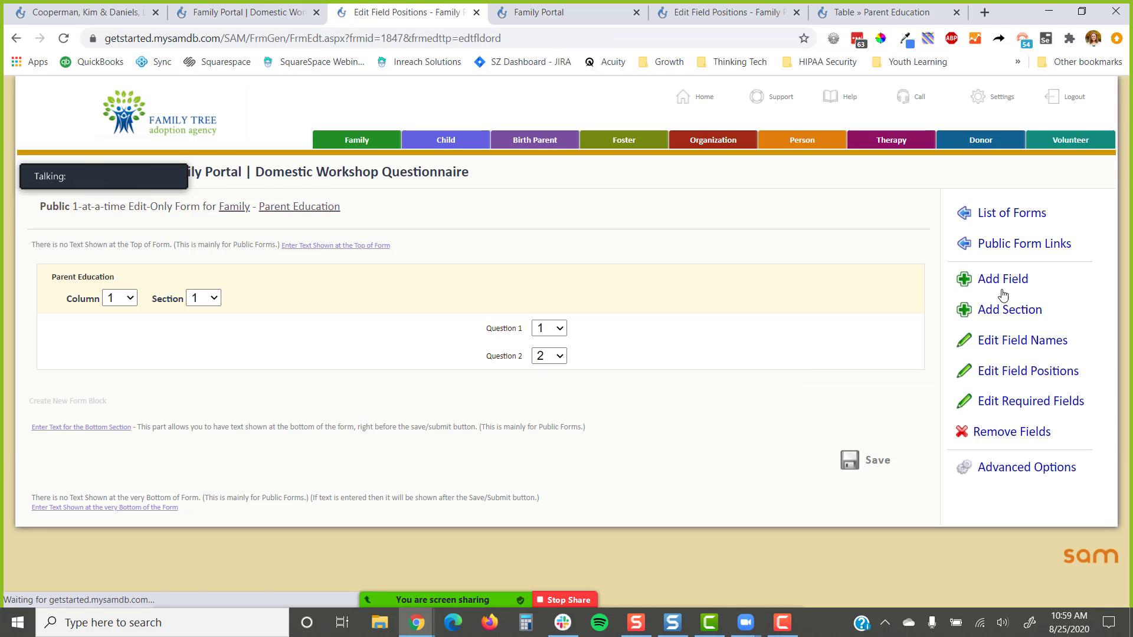
# - Add a new Parent Education text field titled "Question 3" to the questionnaire form, set to Large Multi-Line, and save it
pyautogui.click(1003, 292)
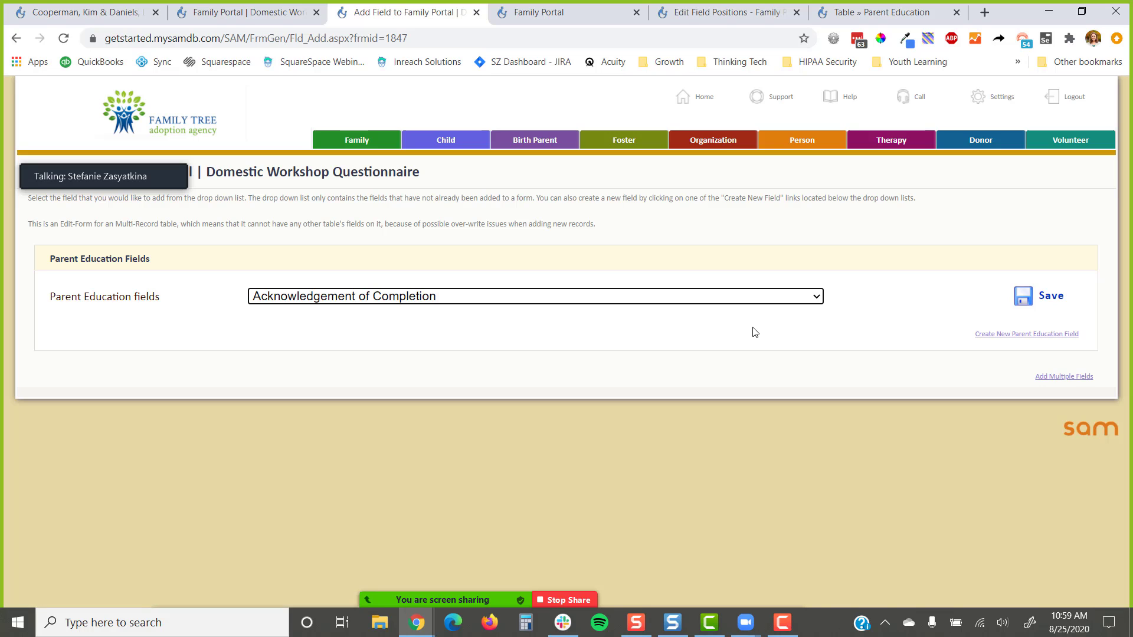
pyautogui.click(1011, 335)
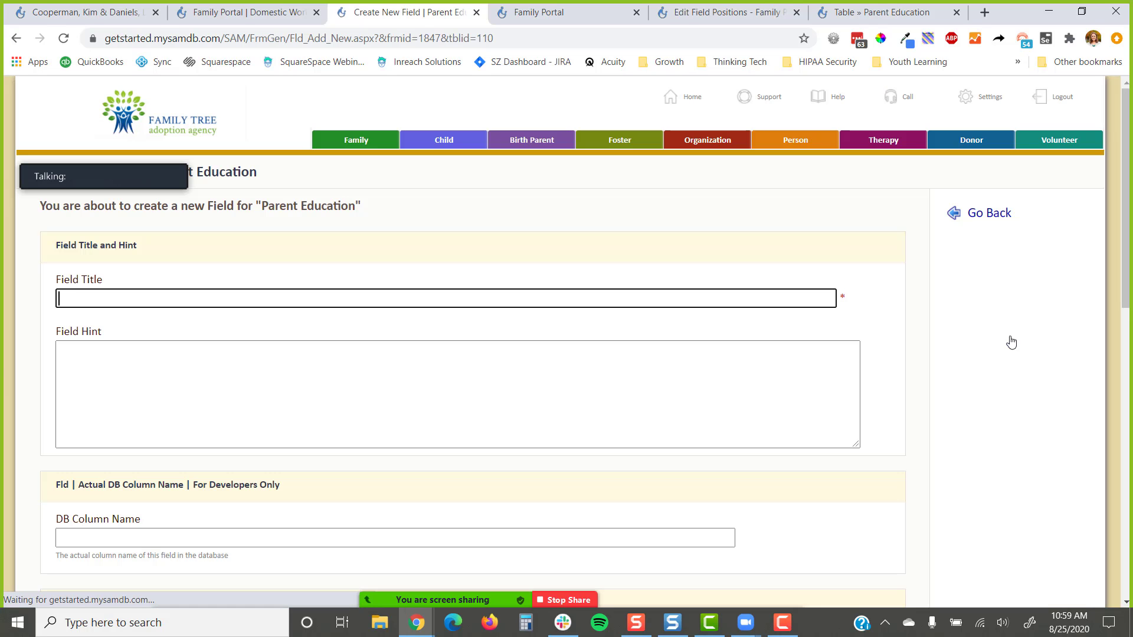
pyautogui.write('Question 3')
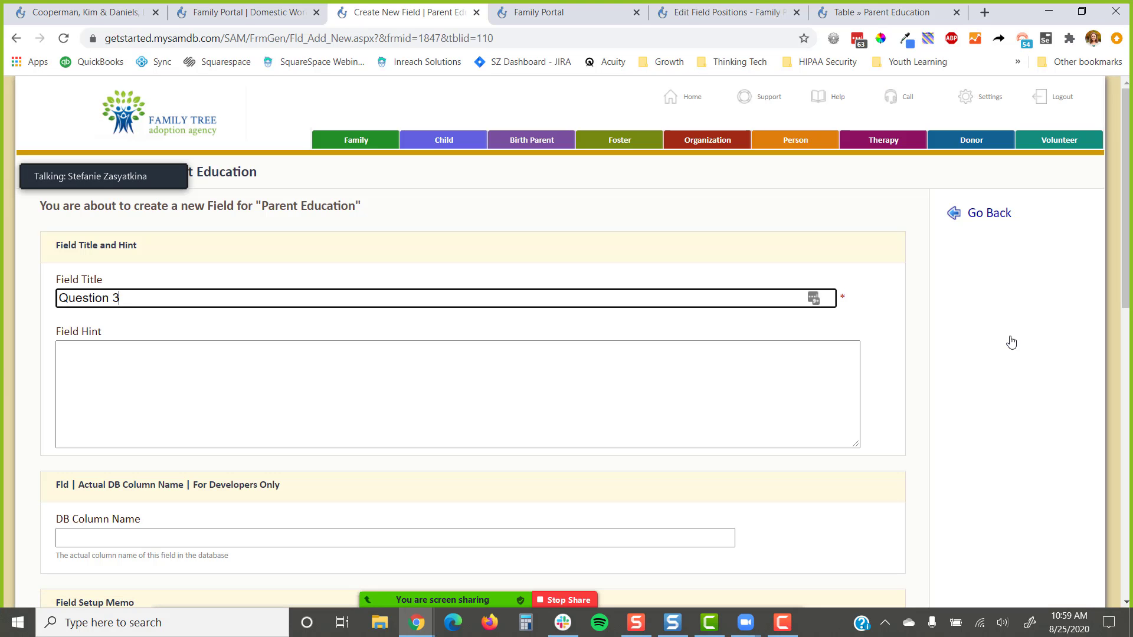
pyautogui.press('Return')
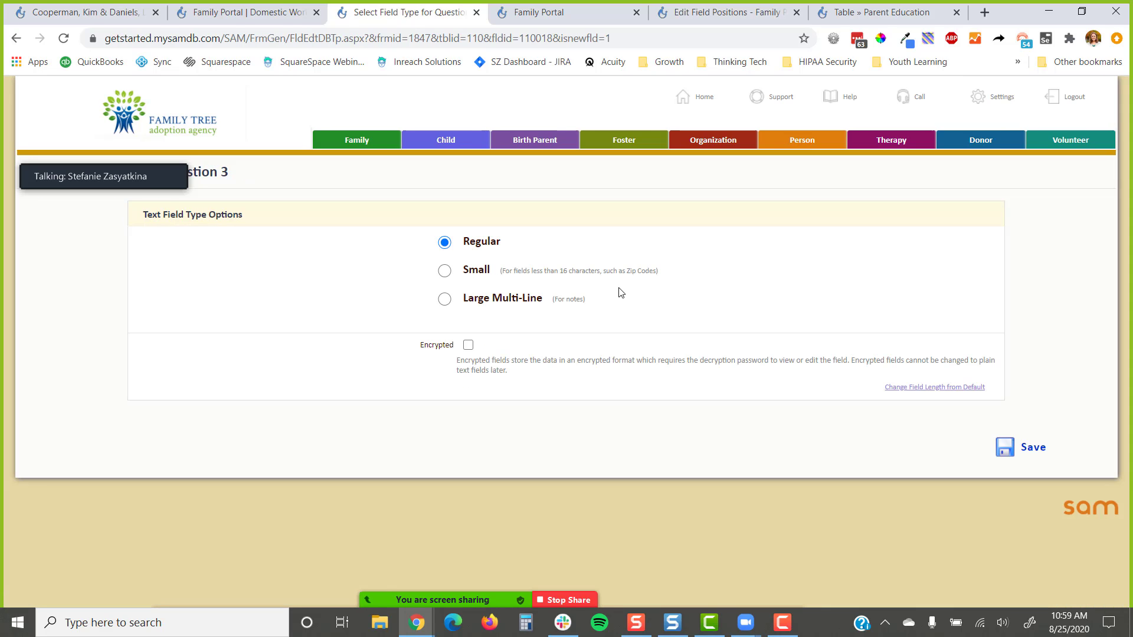
pyautogui.click(523, 305)
pyautogui.click(924, 387)
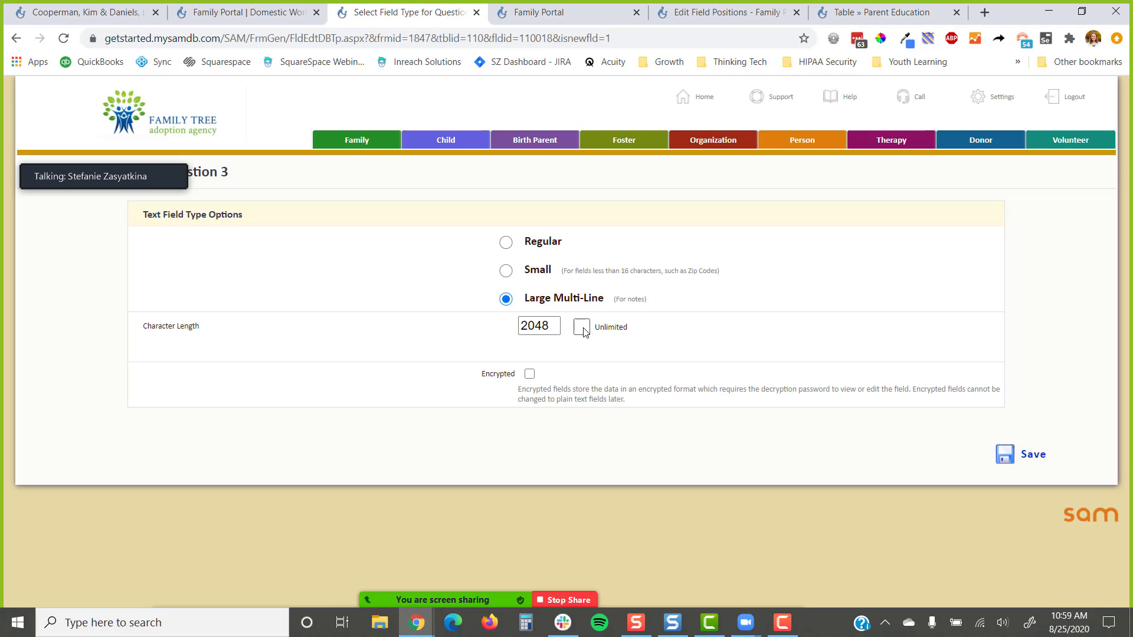
pyautogui.click(1021, 454)
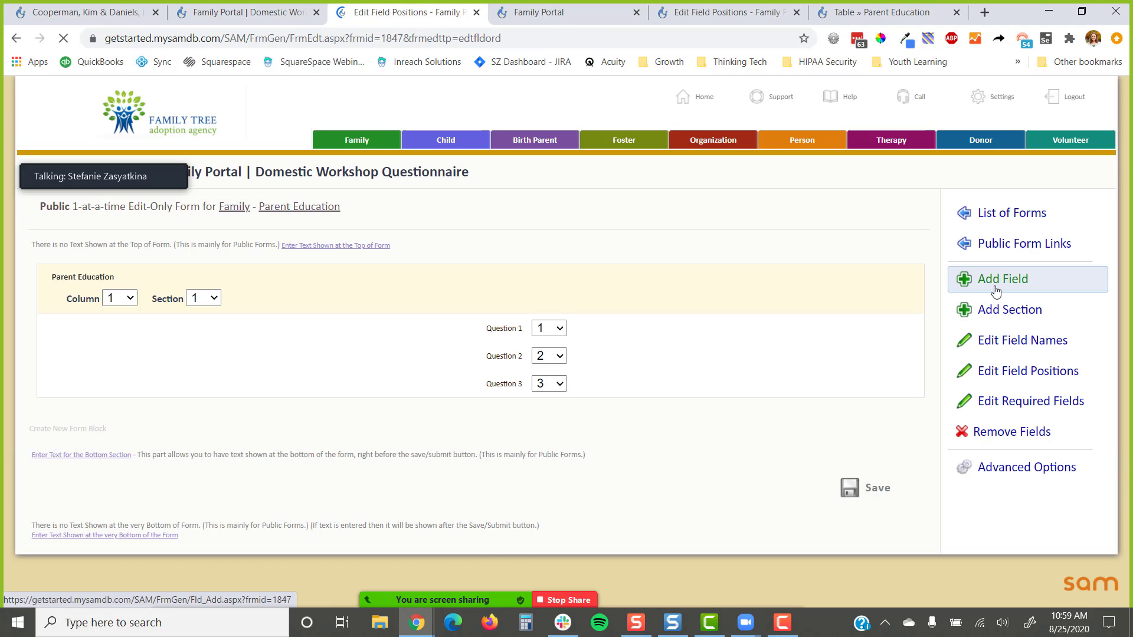
# - Add the existing Acknowledgement of Completion and Date Completed fields to the Domestic Workshop Questionnaire form together
pyautogui.click(963, 288)
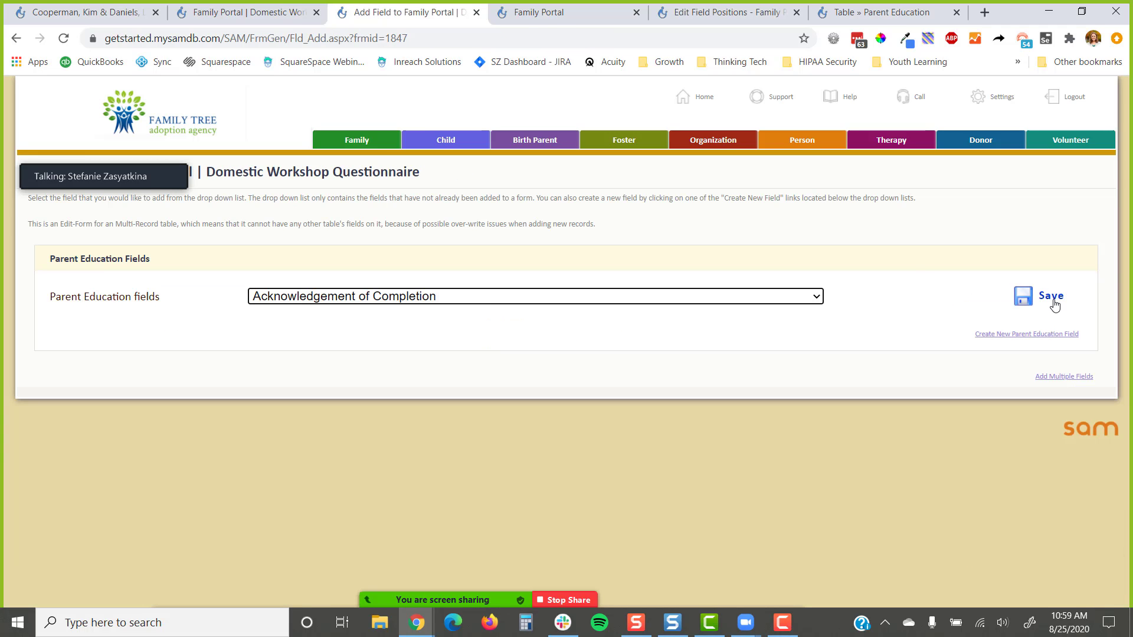
pyautogui.click(1062, 378)
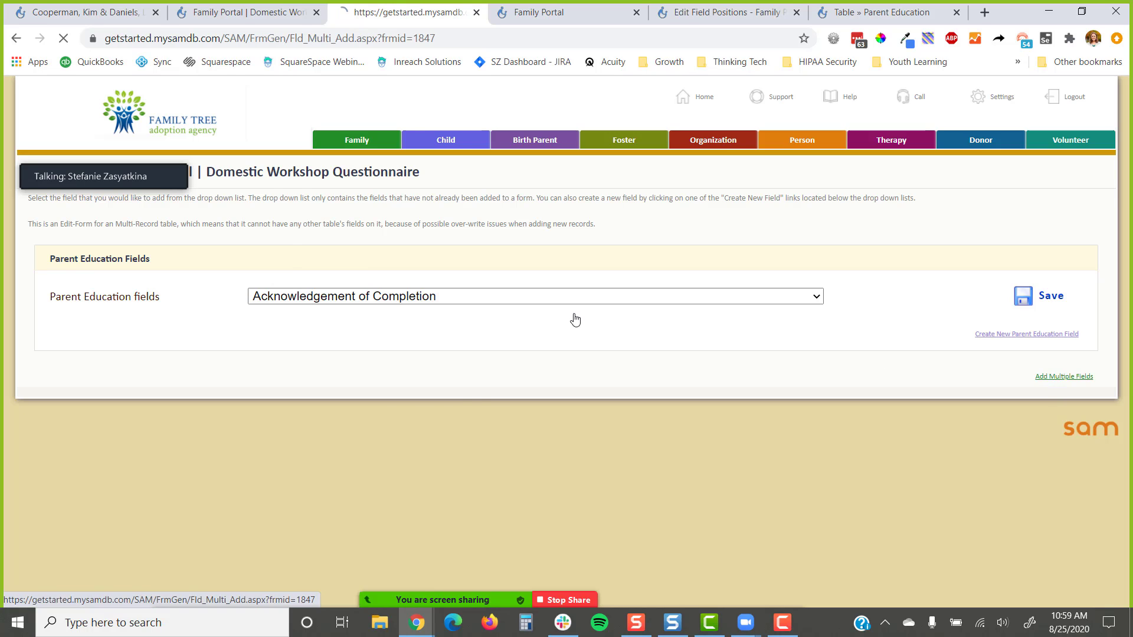
pyautogui.click(415, 271)
pyautogui.click(416, 299)
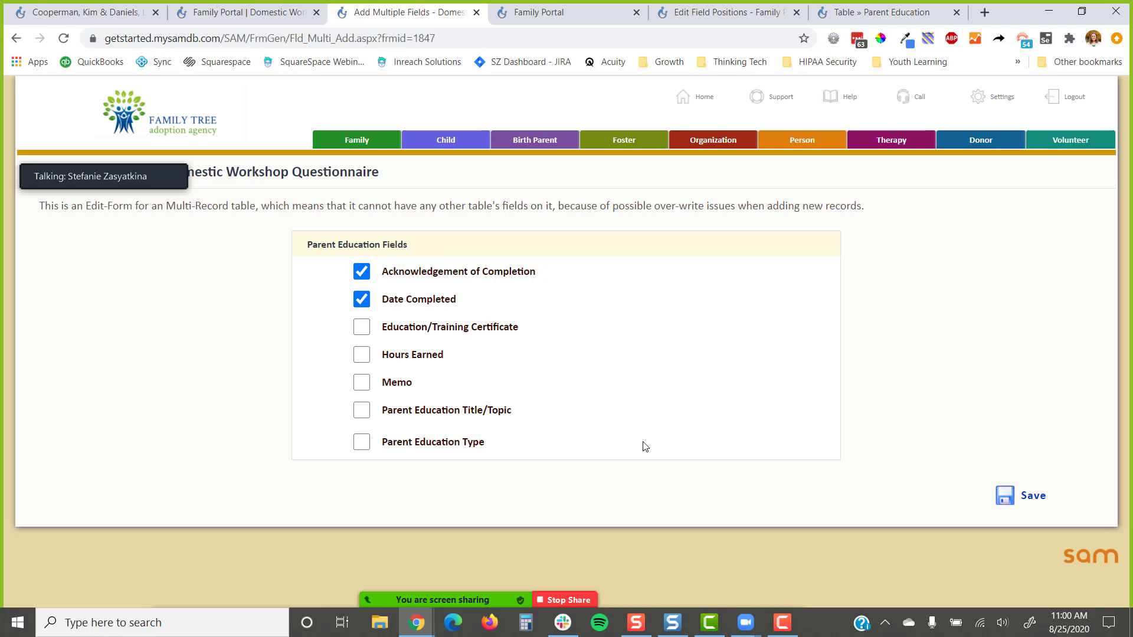
pyautogui.click(999, 490)
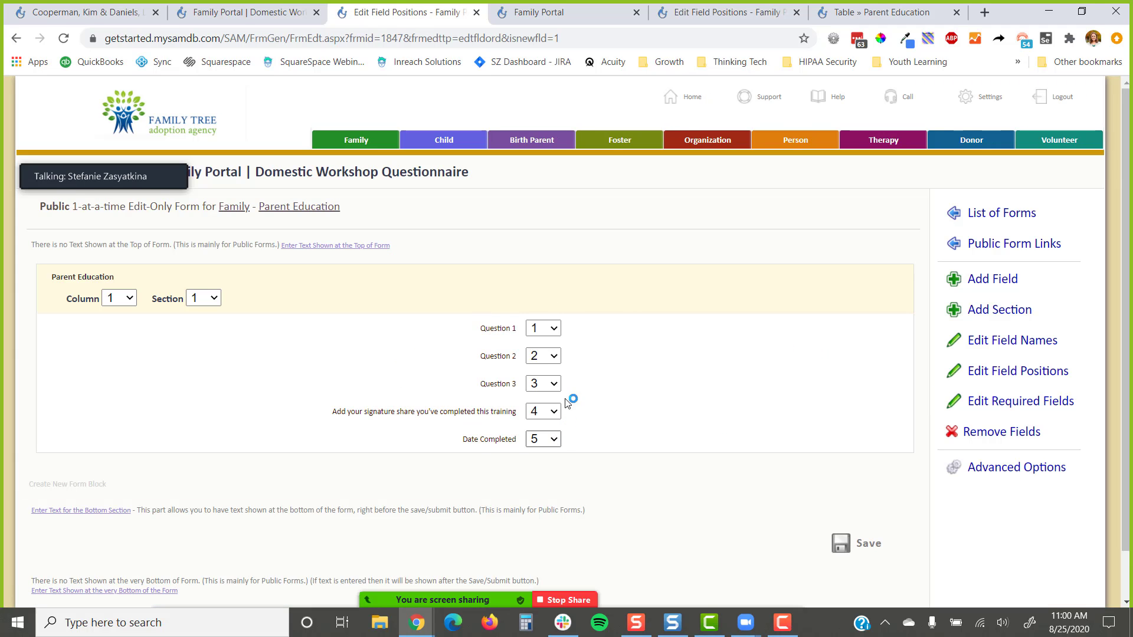
# - Return to the Domestic Workshop Training sub-form and open its form properties for modification
pyautogui.moveTo(469, 172); pyautogui.dragTo(142, 538)
pyautogui.click(220, 10)
pyautogui.scroll(4, 590, 295)
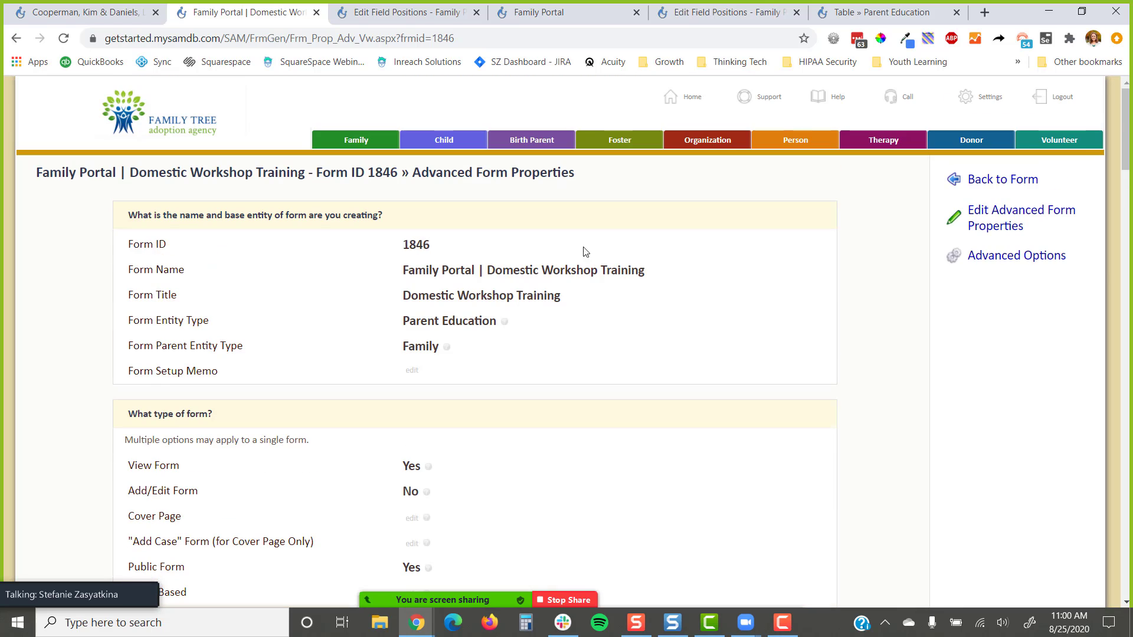
pyautogui.click(991, 183)
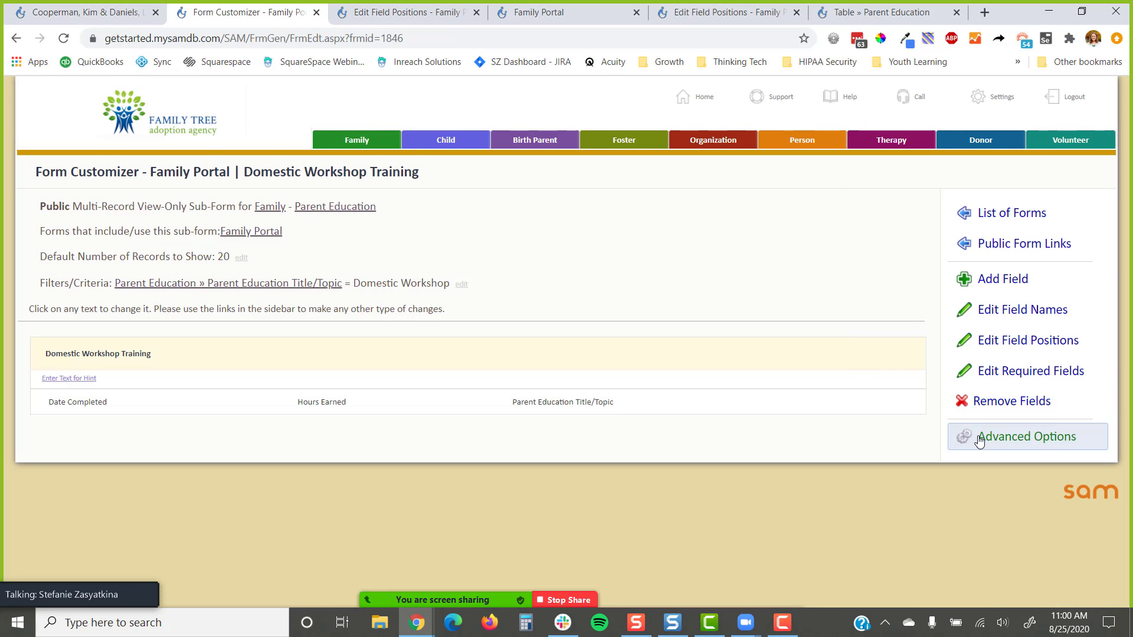
pyautogui.click(955, 435)
pyautogui.click(999, 479)
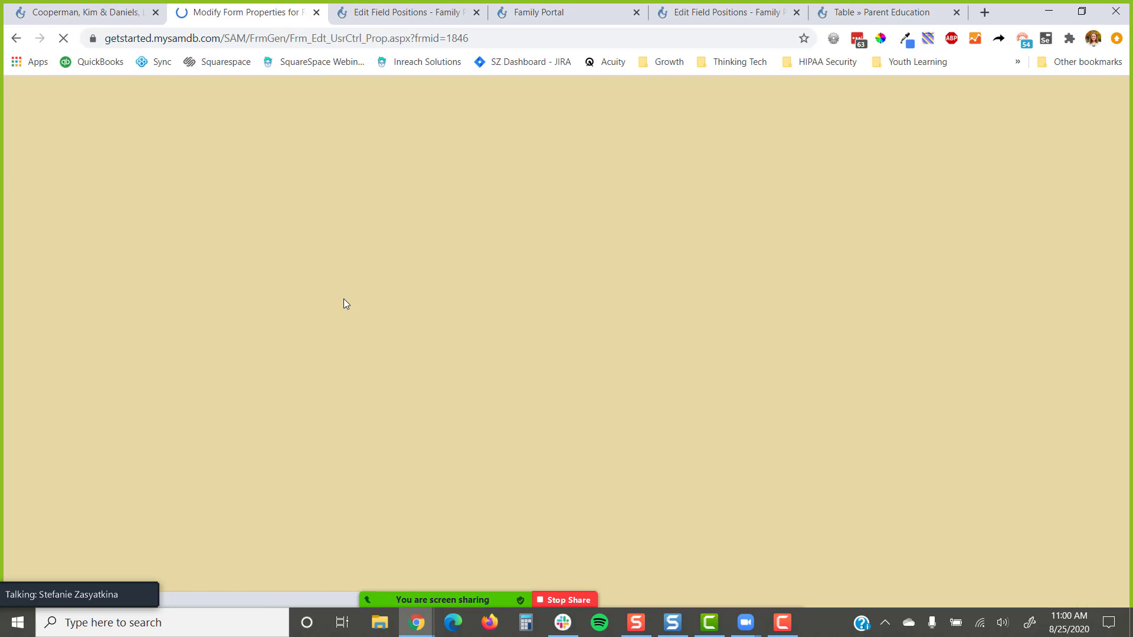
# - Set the Edit Record/Row Form to "Family Portal | Domestic Workshop Questionnaire" and save the form properties
pyautogui.scroll(-10, 348, 289)
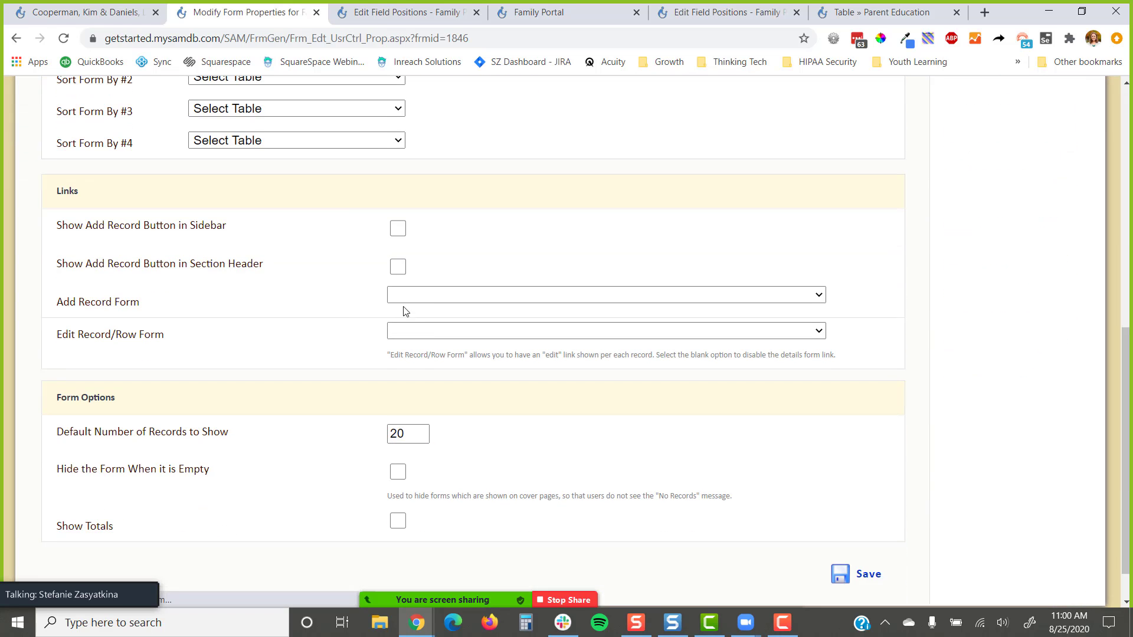
pyautogui.click(430, 330)
pyautogui.click(456, 421)
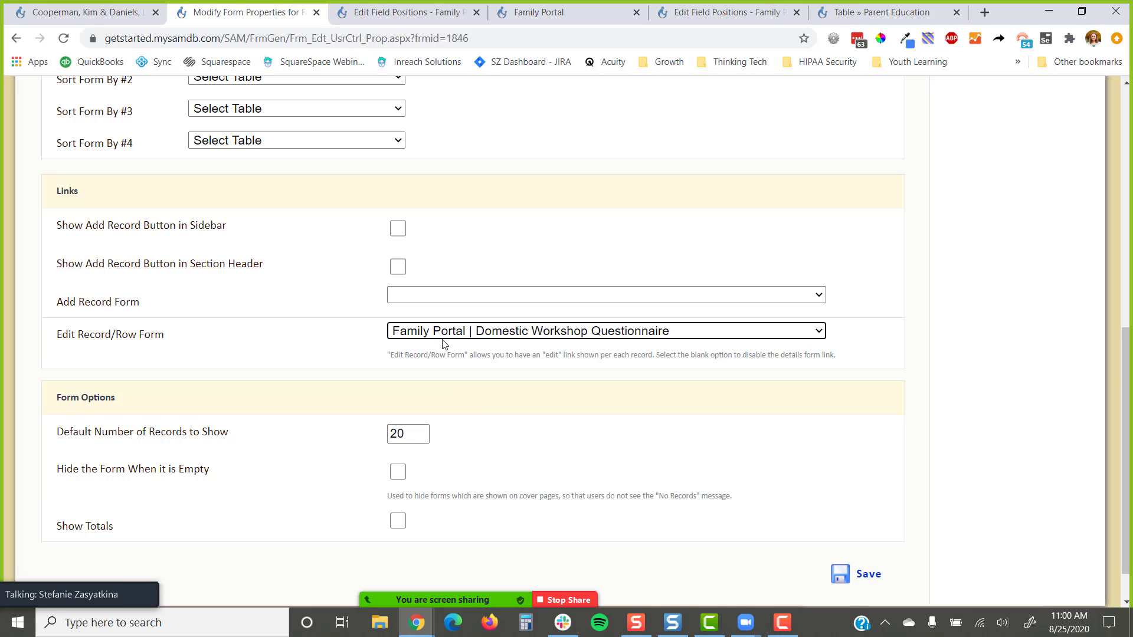
pyautogui.moveTo(180, 338); pyautogui.dragTo(60, 308)
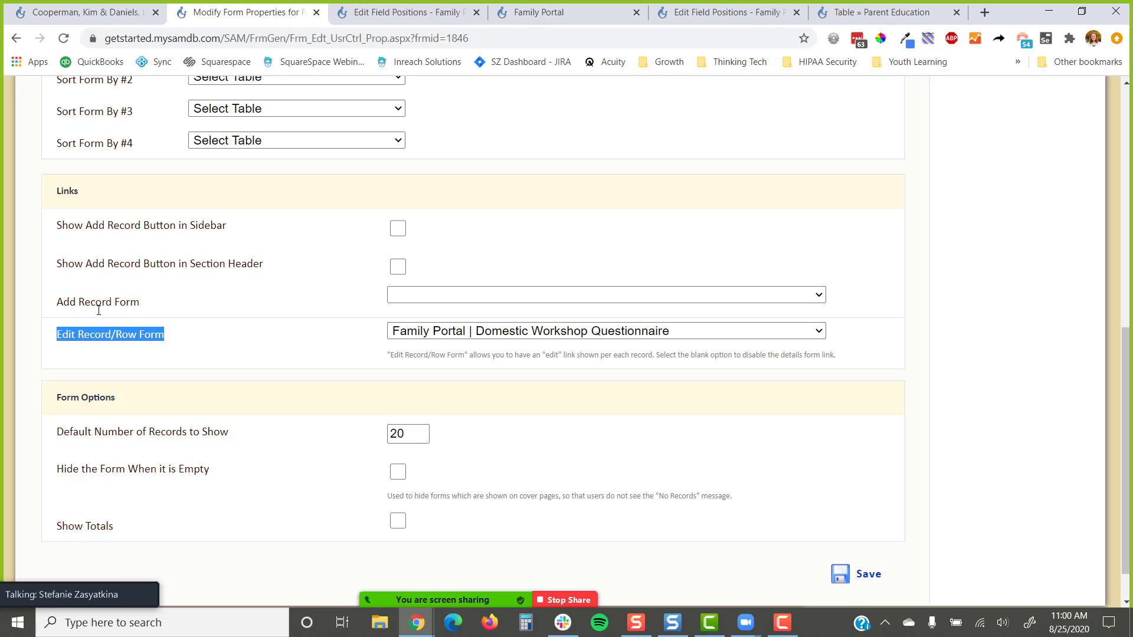
pyautogui.click(859, 561)
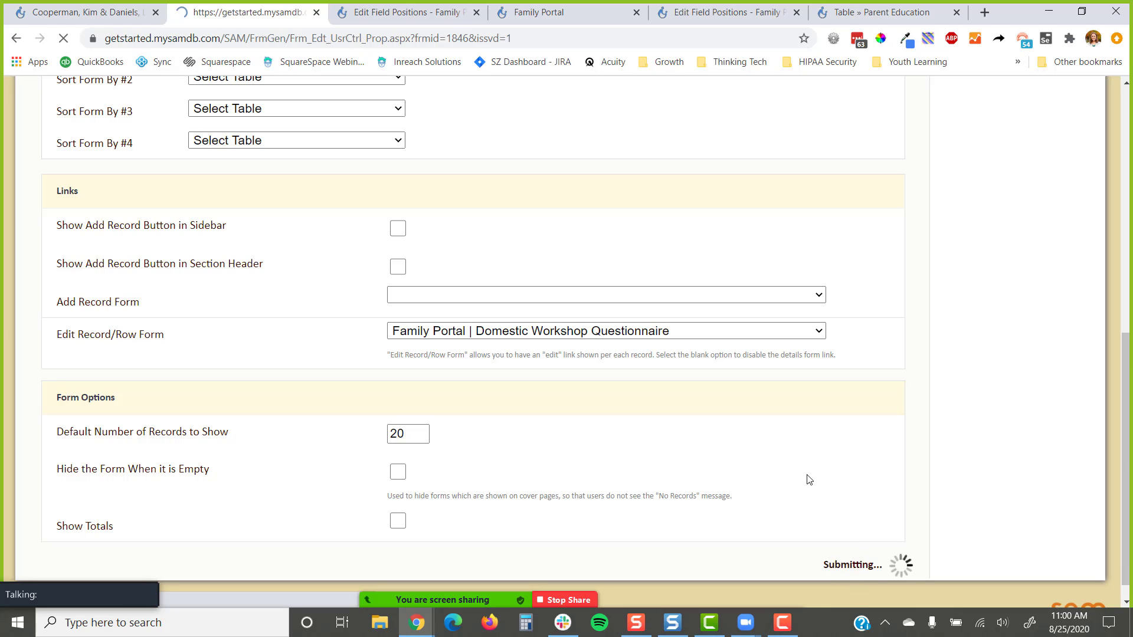
# - Reload the Family Portal page and open the Domestic Workshop record under Domestic Workshop Training for editing
pyautogui.click(539, 13)
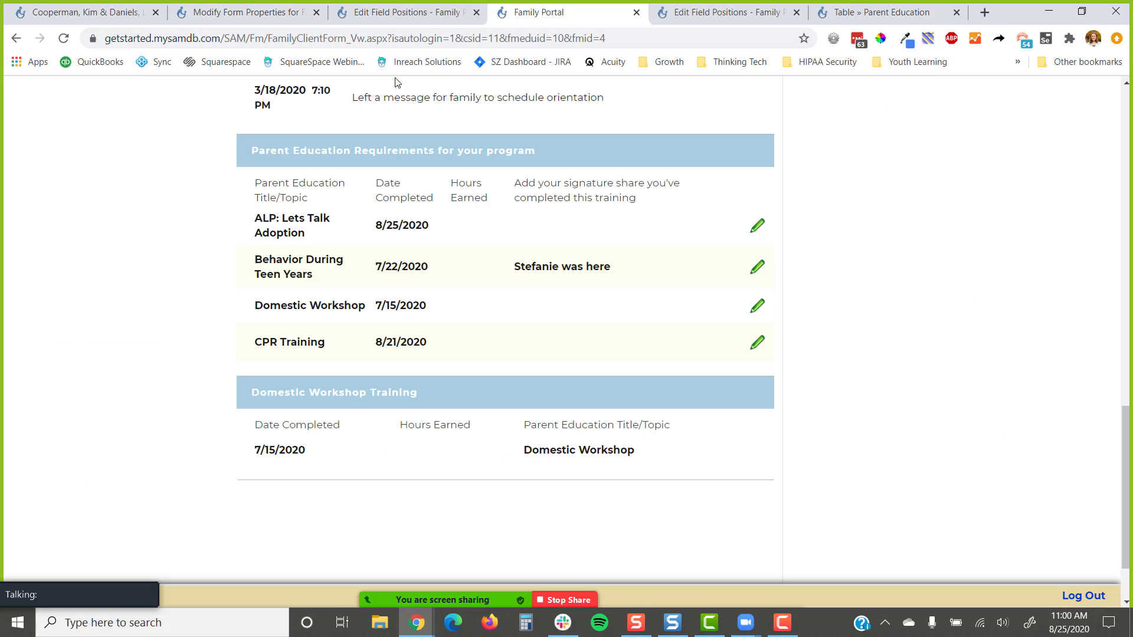
pyautogui.click(66, 43)
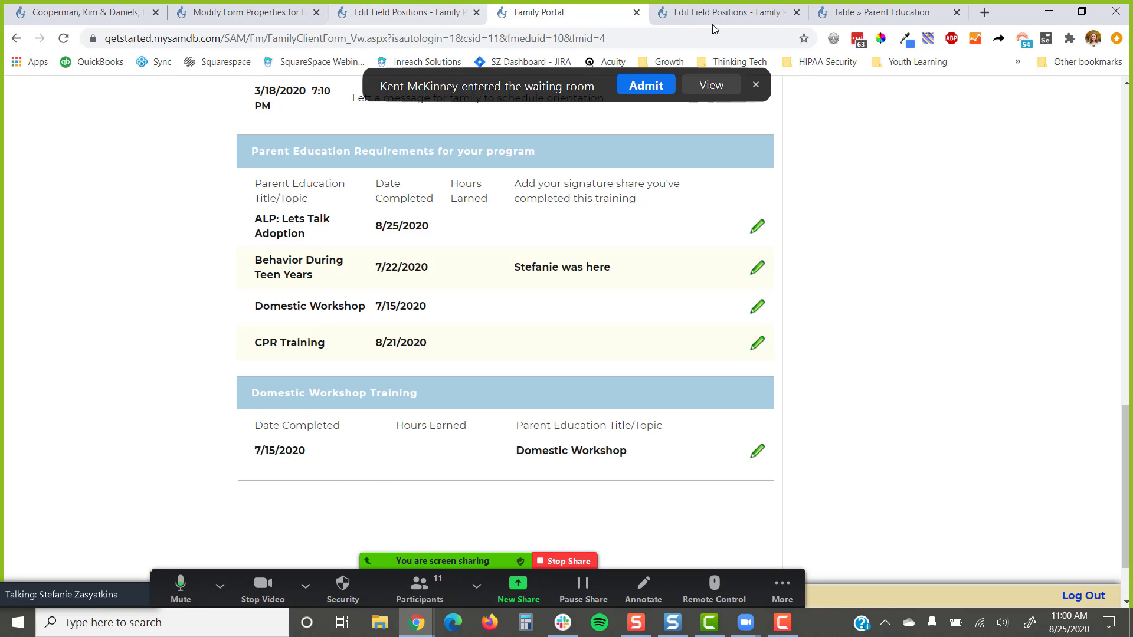
pyautogui.click(757, 87)
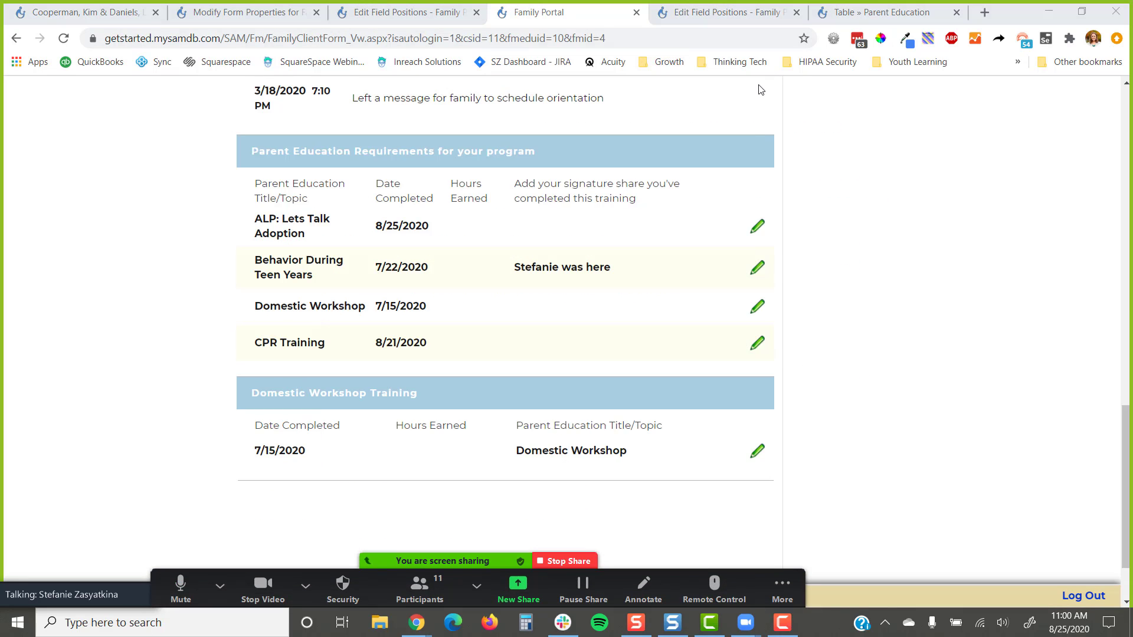
pyautogui.click(757, 454)
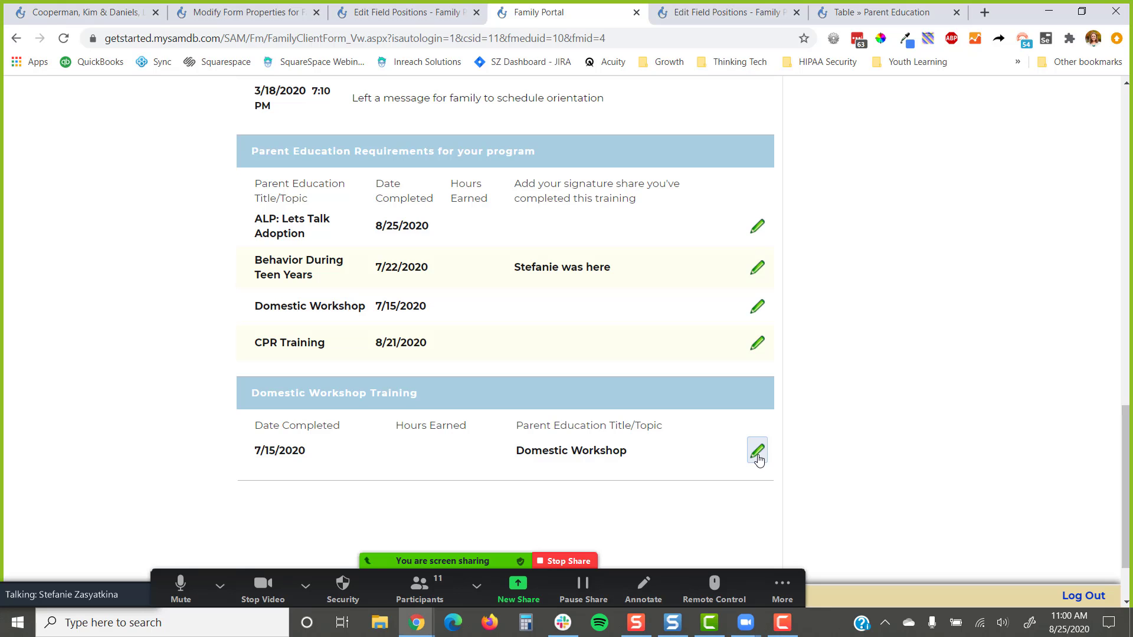
pyautogui.scroll(-6, 771, 302)
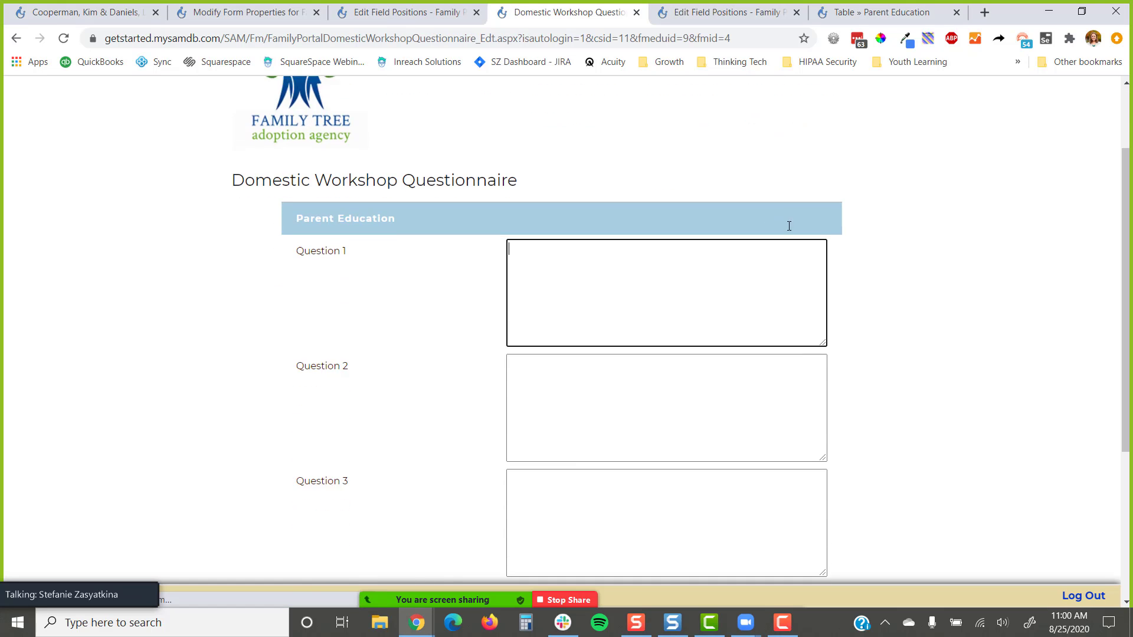
pyautogui.scroll(3, 601, 377)
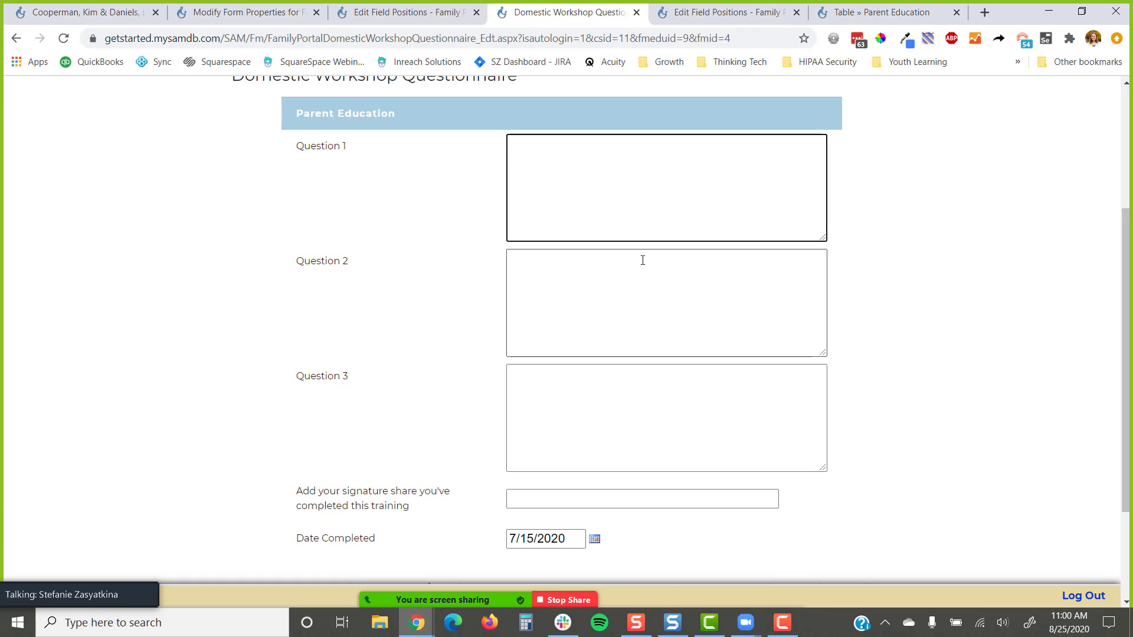
# - Enter the placeholder answer "tyepelkjlkjolj" for Question 1 in the Domestic Workshop Questionnaire
pyautogui.write('yepe')
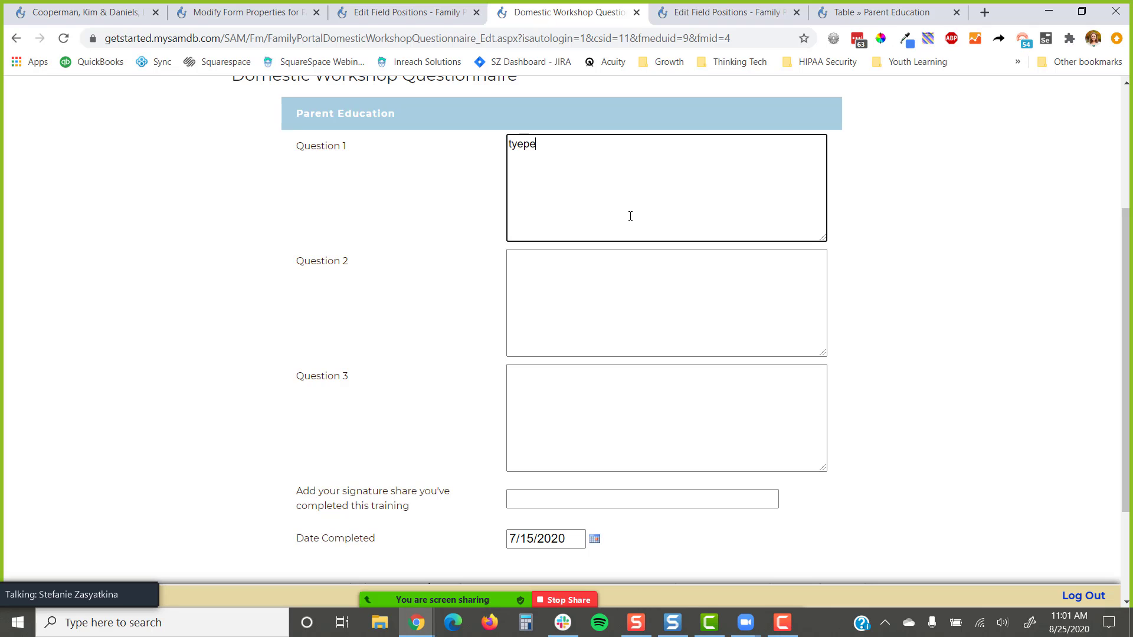
pyautogui.write('lkjlkjolj')
pyautogui.hotkey('ctrl', 't')
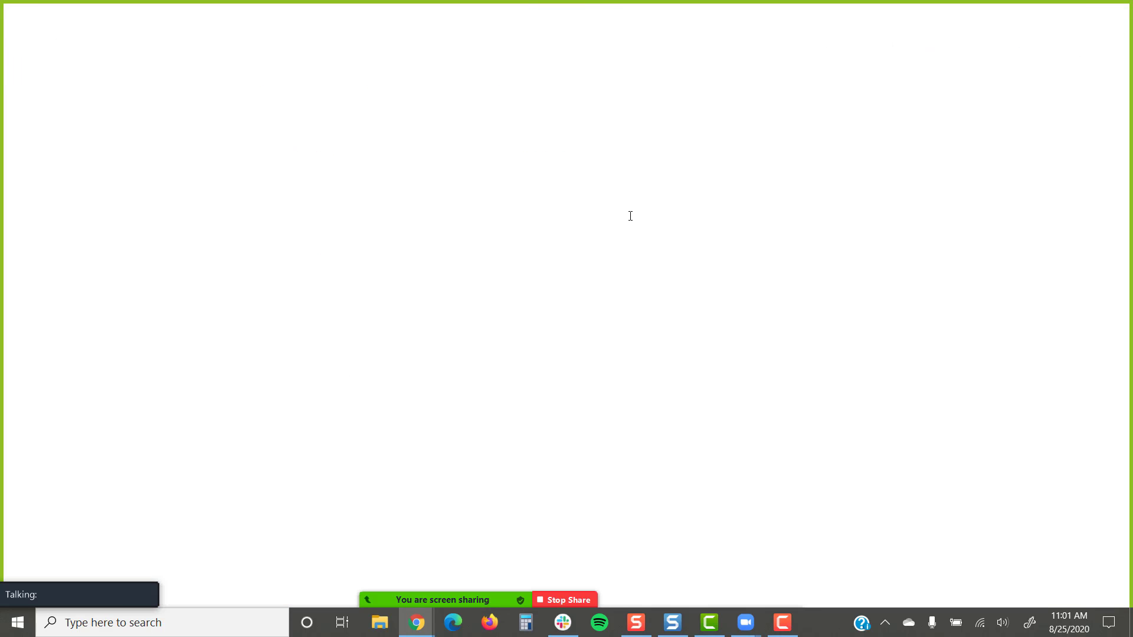
# - Search the web for "lorem ipsum generator", open the loremipsum.io site, and copy its sample paragraph
pyautogui.write('lorem ipsum')
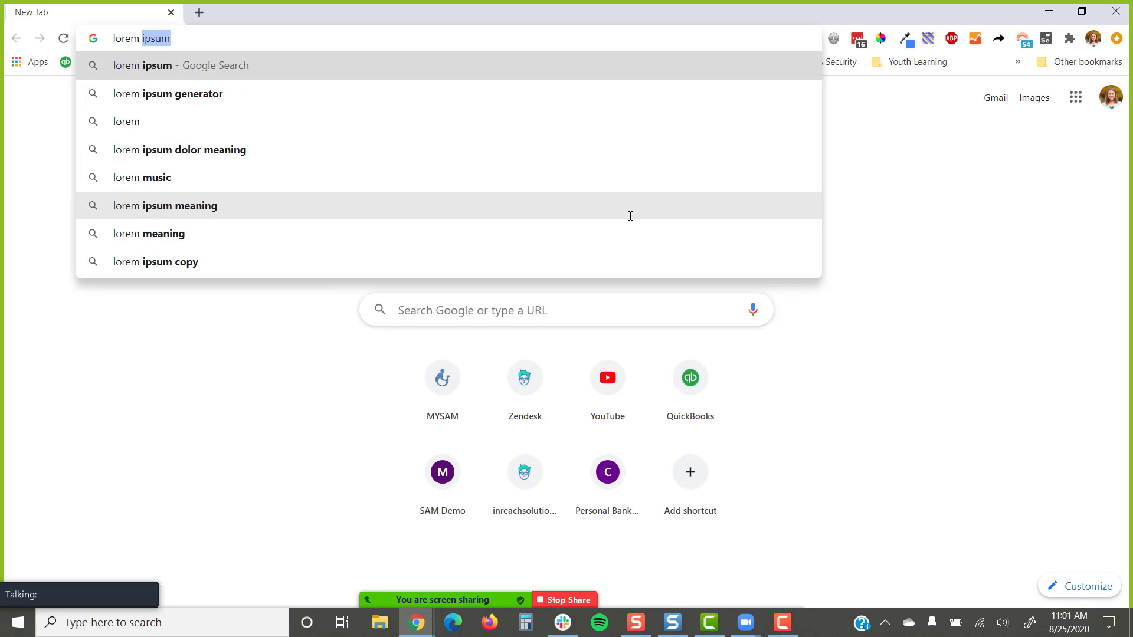
pyautogui.press('Down')
pyautogui.press('Return')
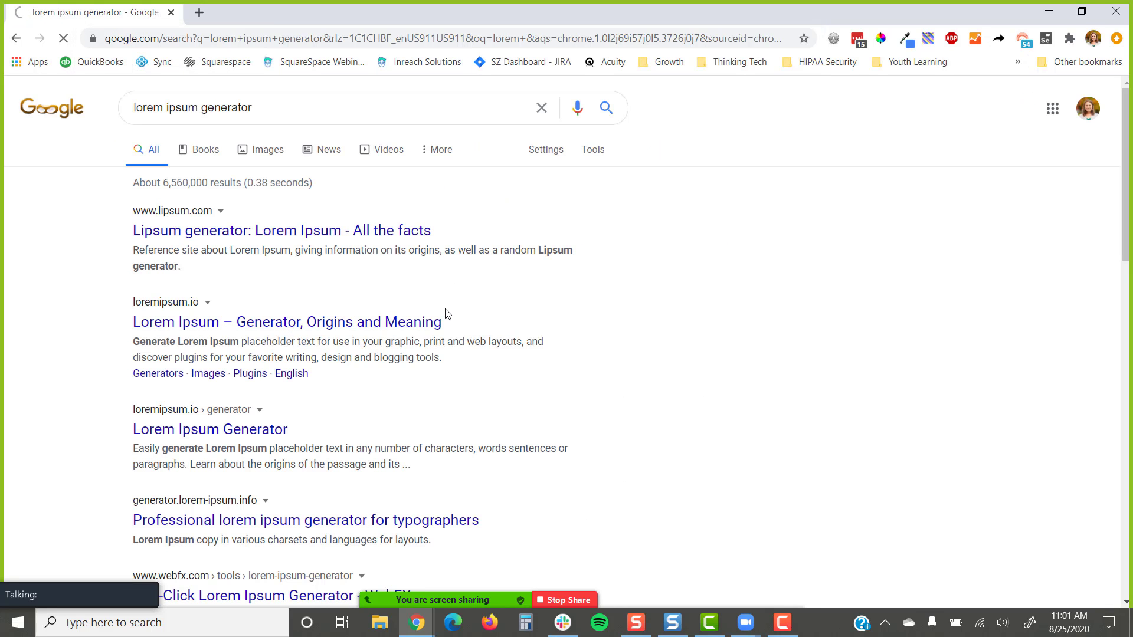
pyautogui.click(441, 320)
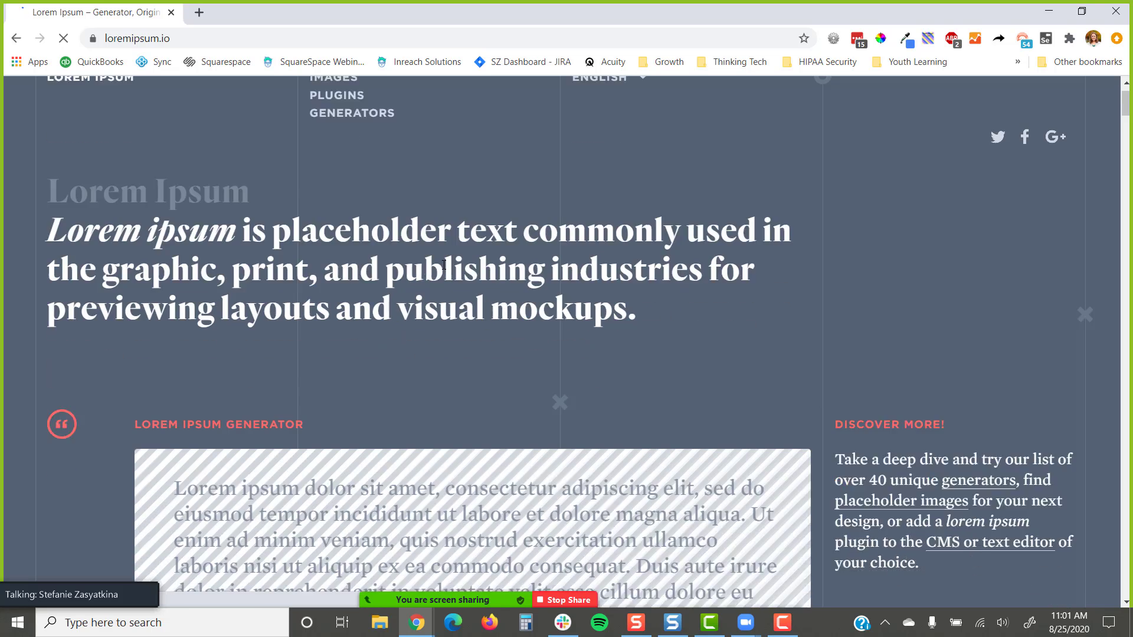
pyautogui.scroll(-3, 298, 268)
pyautogui.moveTo(168, 324); pyautogui.dragTo(301, 509)
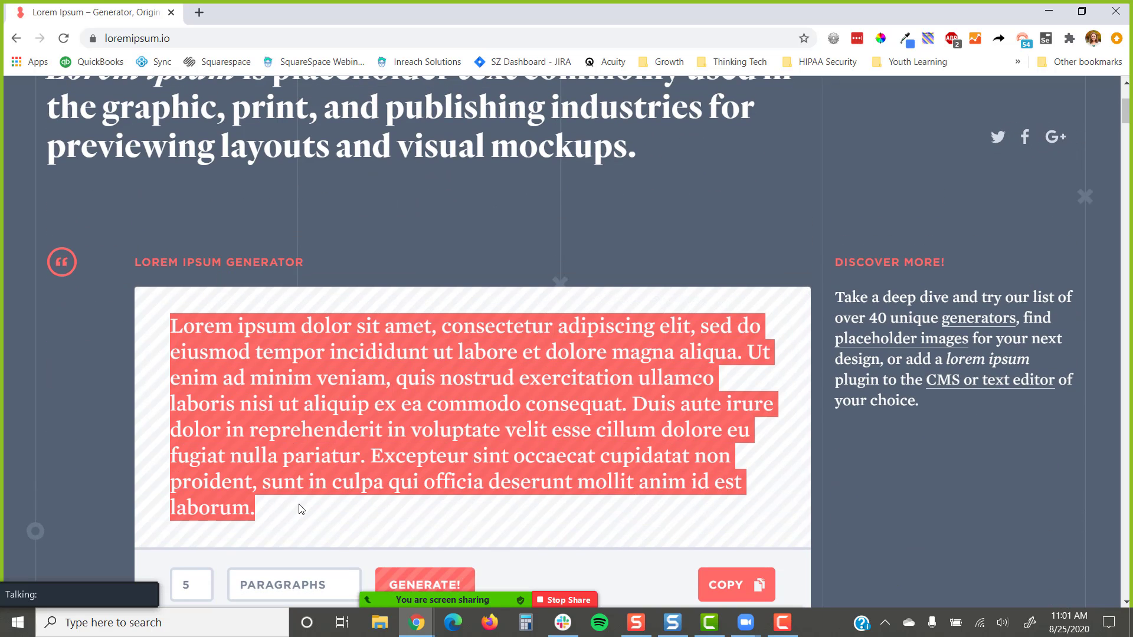
pyautogui.hotkey('ctrl', 'c')
# - Return to the Domestic Workshop Questionnaire and paste the lorem ipsum paragraph as the answers to Question 2 and Question 3
pyautogui.hotkey('alt', 'Tab')
pyautogui.click(553, 378)
pyautogui.click(552, 302)
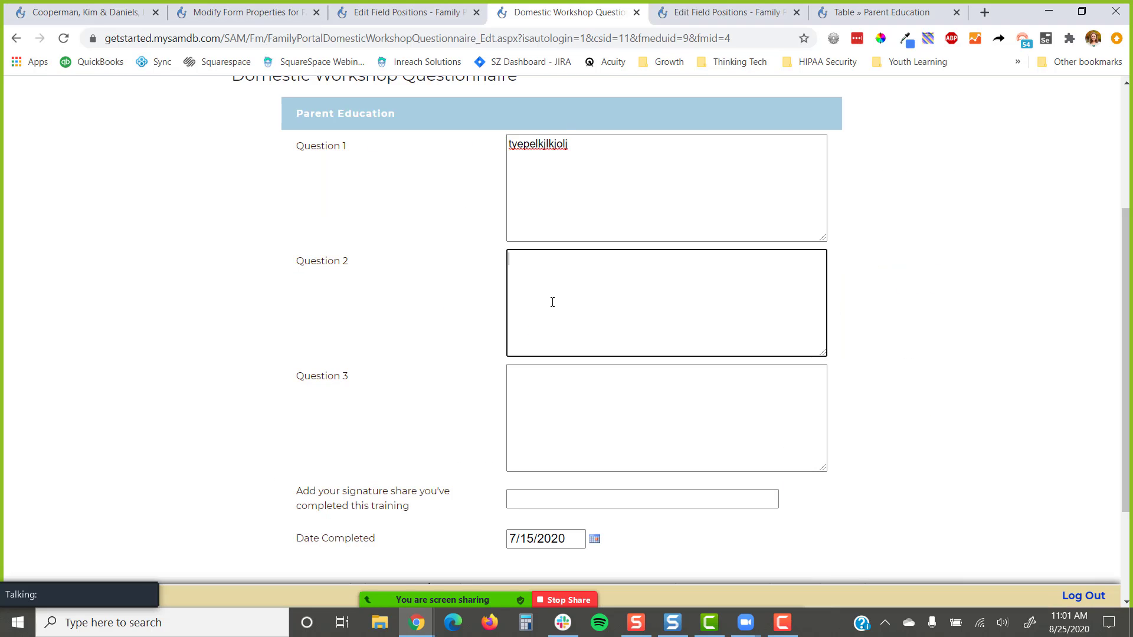
pyautogui.hotkey('ctrl', 'v')
pyautogui.click(552, 384)
pyautogui.hotkey('ctrl', 'v')
pyautogui.scroll(-3, 552, 384)
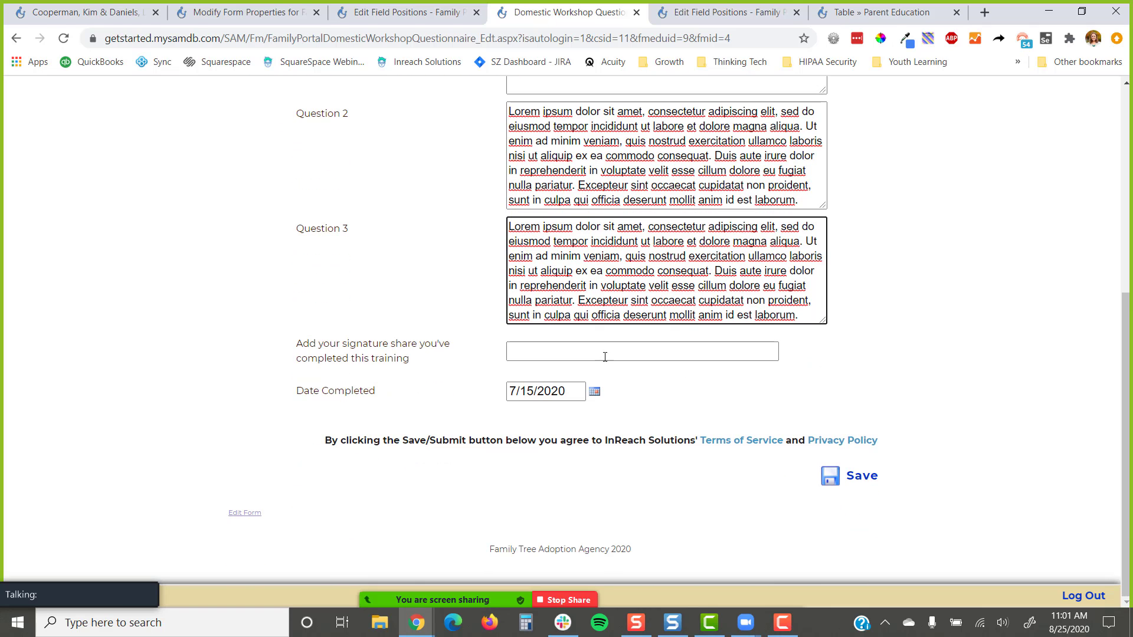
# - Fill in the training-completion signature with the signer's first name followed by "was here again", and submit the questionnaire
pyautogui.click(566, 357)
pyautogui.write('Stefanie')
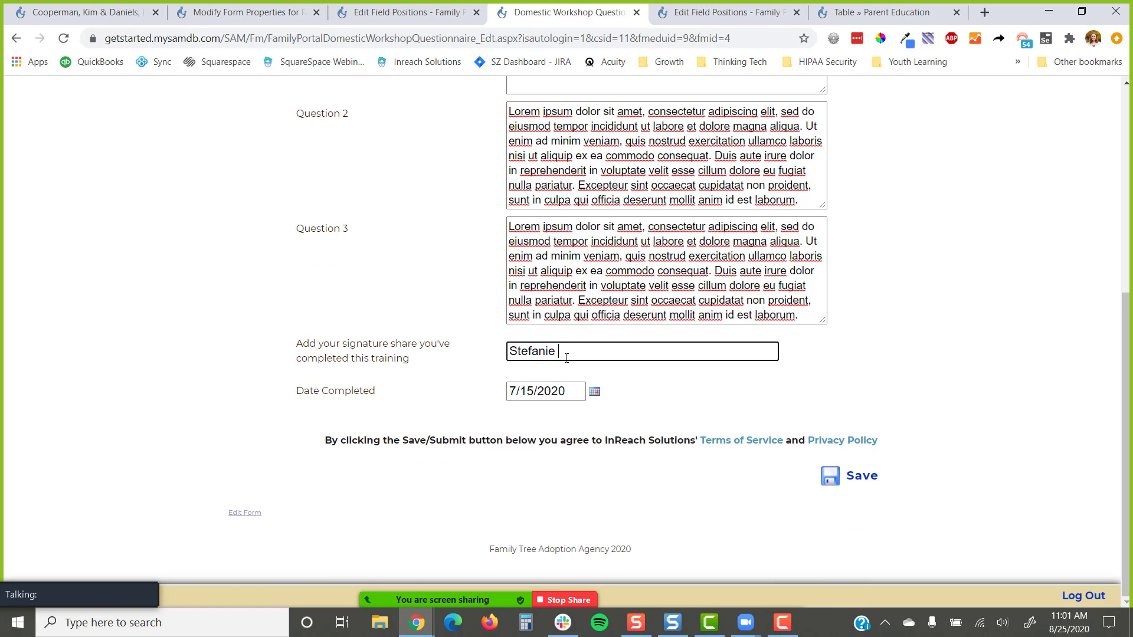
pyautogui.write(' was here agea')
pyautogui.write('n')
pyautogui.press('Return')
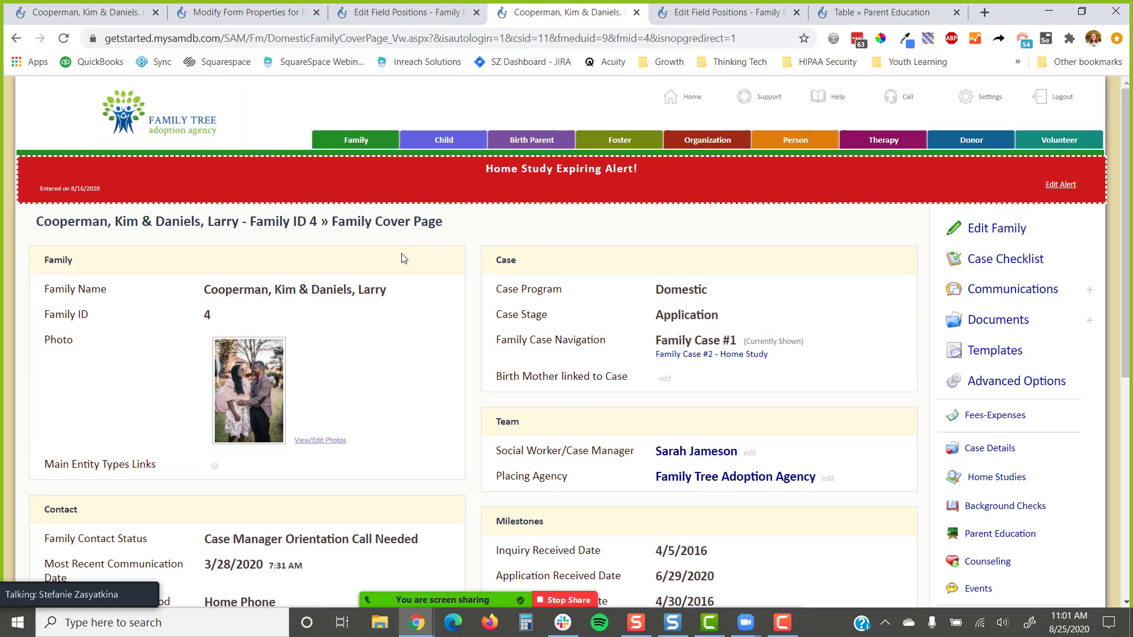
# - In the questionnaire's public form properties, make saving redirect the user to another SAM form, "Family Portal", and save the change
pyautogui.hotkey('ctrl', 'shift', 'Tab')
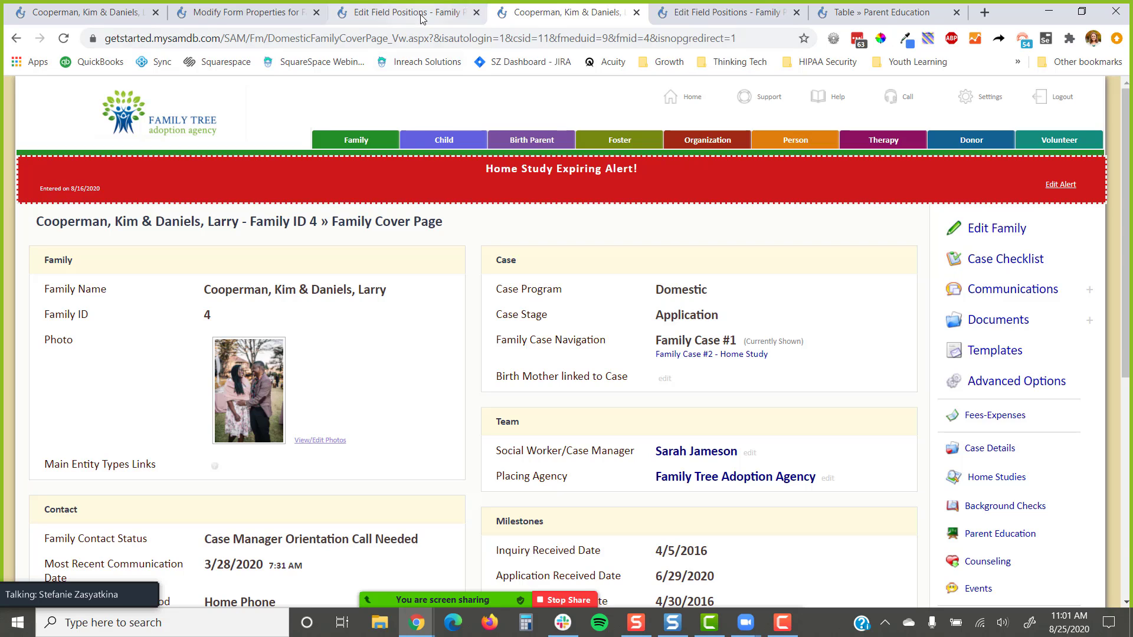
pyautogui.moveTo(1003, 475)
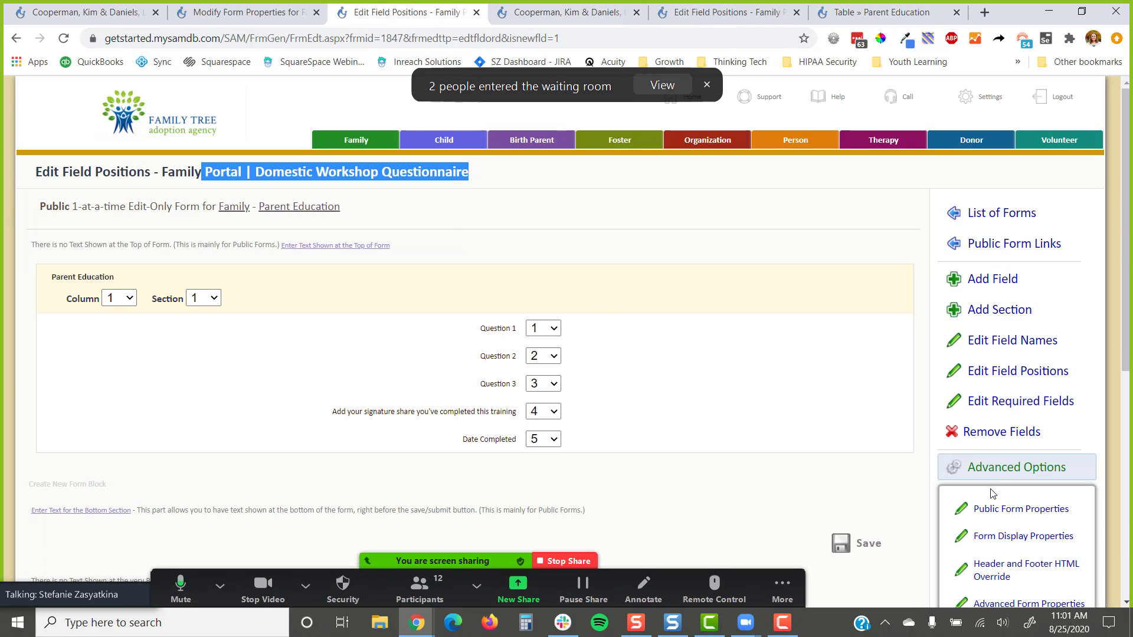
pyautogui.click(989, 511)
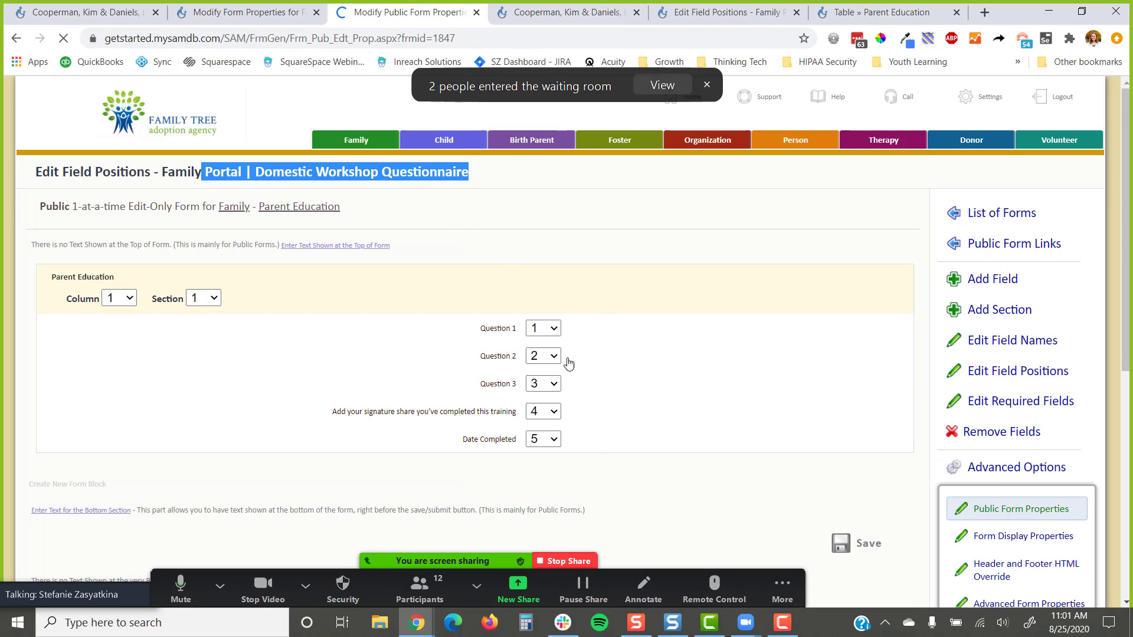
pyautogui.scroll(-5, 556, 300)
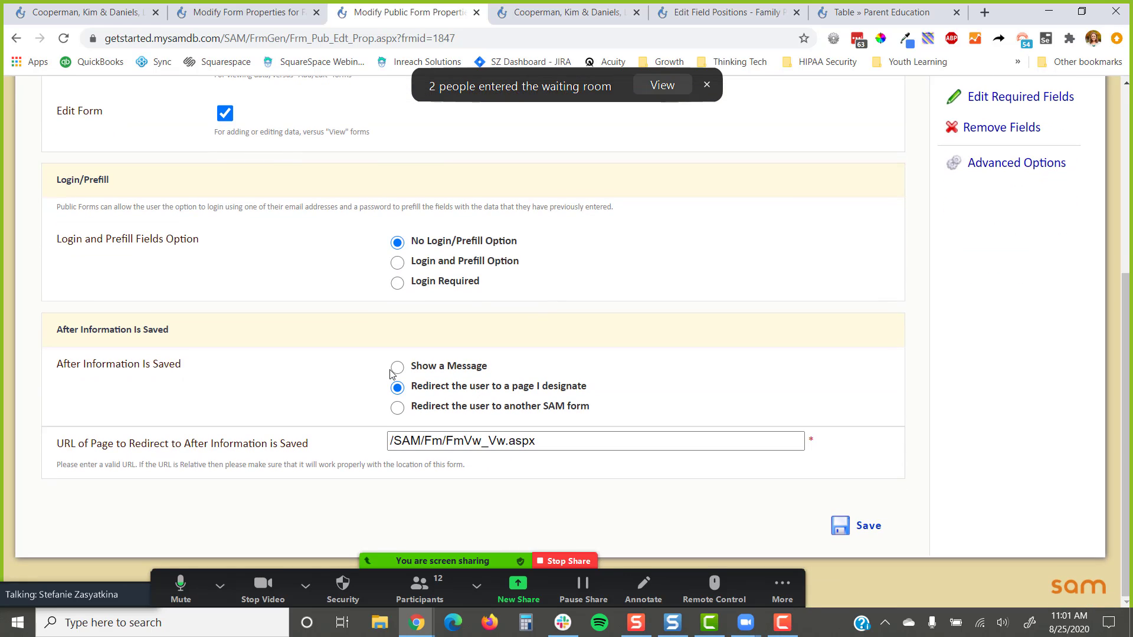
pyautogui.click(403, 411)
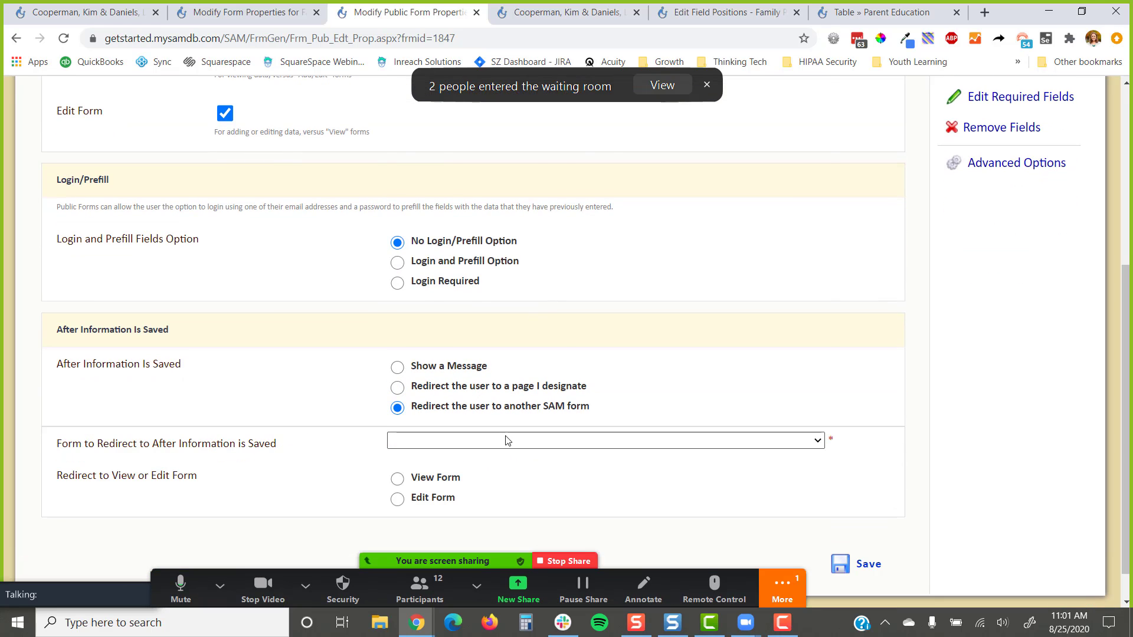
pyautogui.click(507, 440)
pyautogui.click(498, 302)
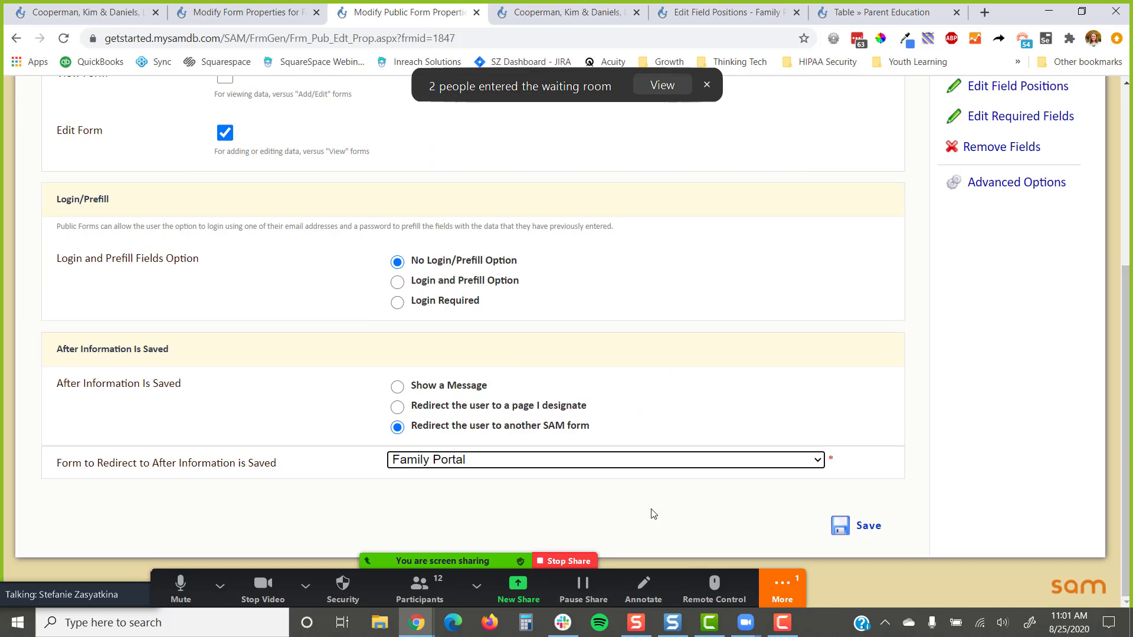
pyautogui.click(849, 527)
# - Open the meeting chat, read the newest question about totals for training hours on sub-forms, and minimize the chat
pyautogui.click(781, 582)
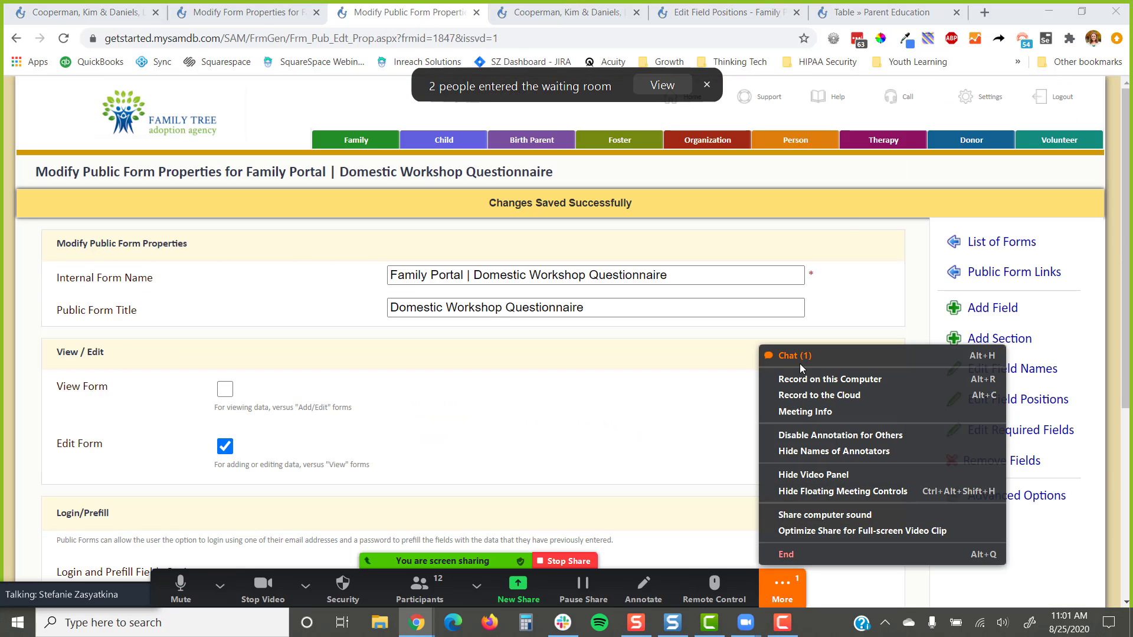
pyautogui.click(798, 357)
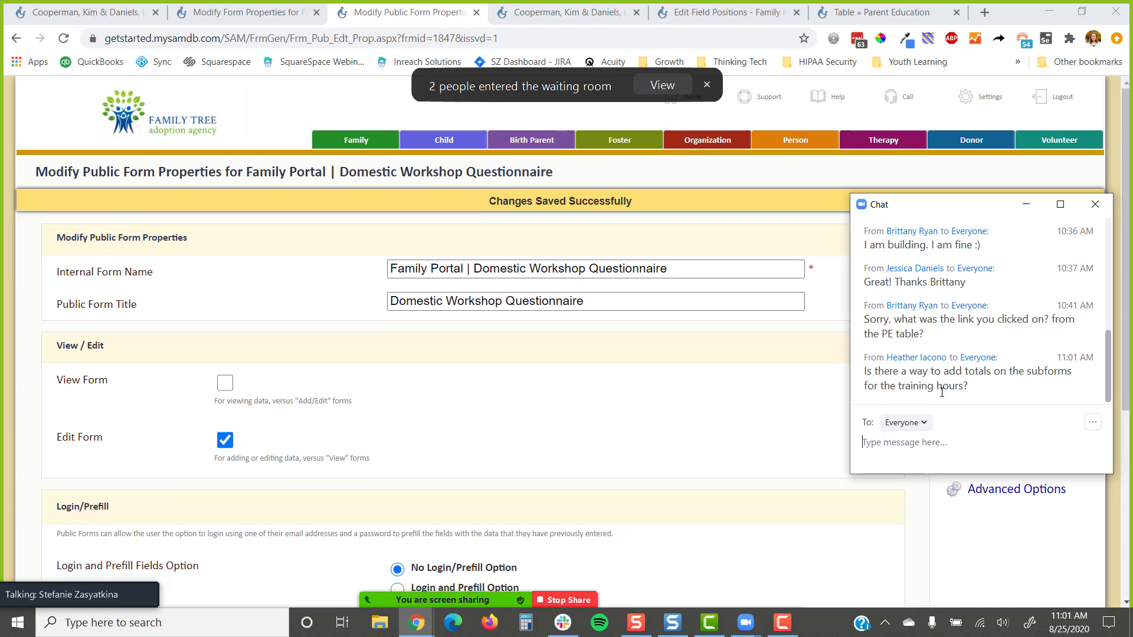
pyautogui.moveTo(969, 387); pyautogui.dragTo(862, 375)
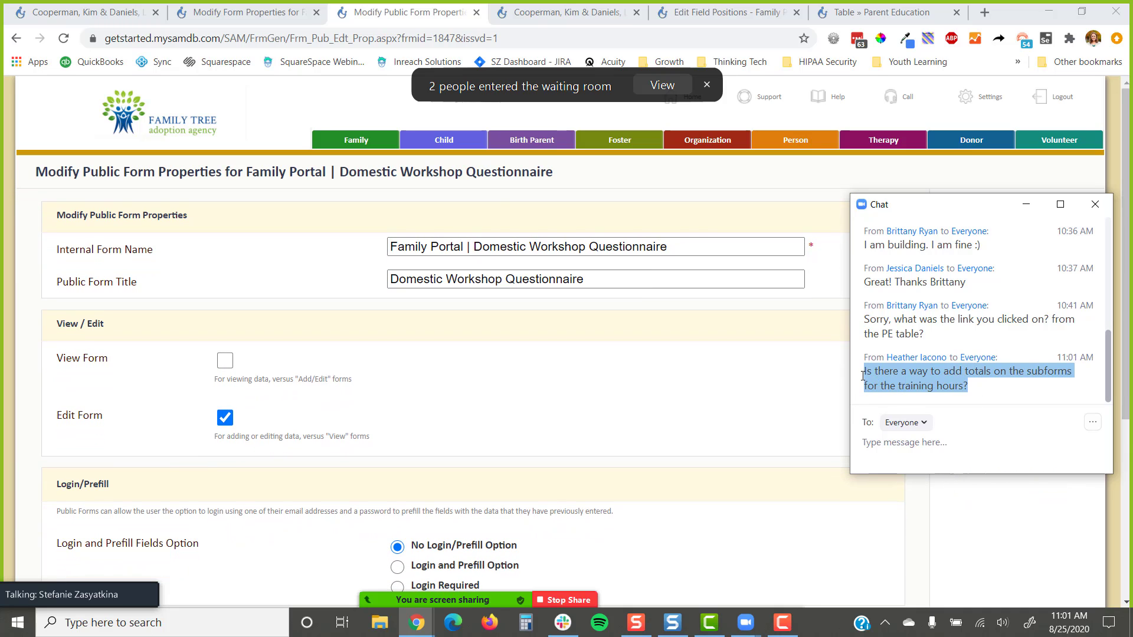
pyautogui.click(1025, 204)
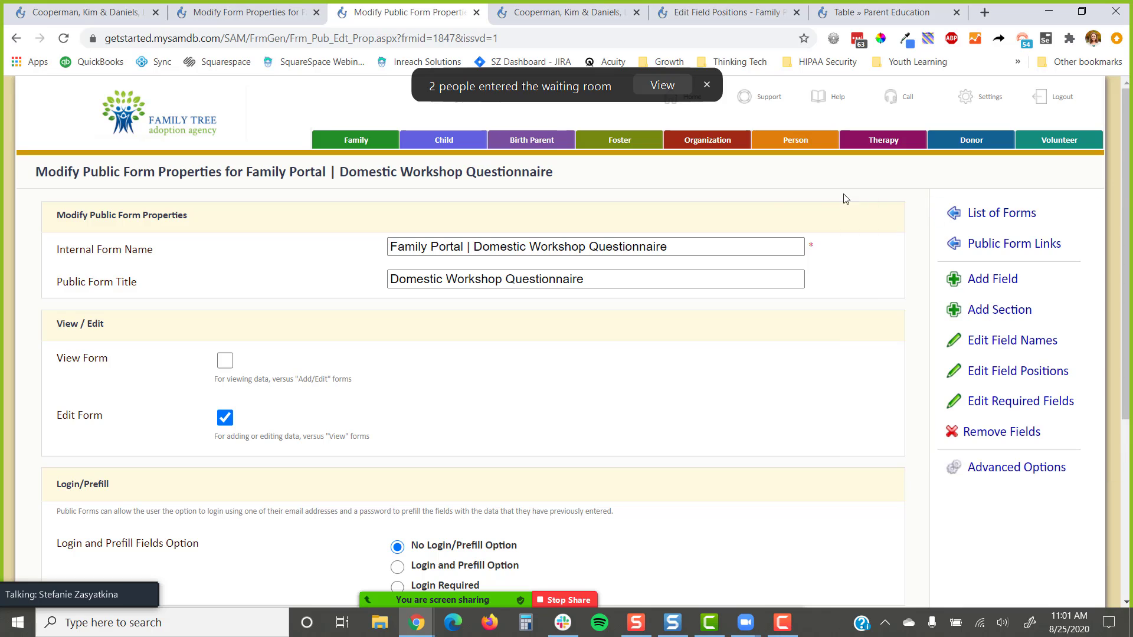
# - Examine the link settings and the Show Totals option in the Domestic Workshop Training sub-form's properties
pyautogui.click(263, 13)
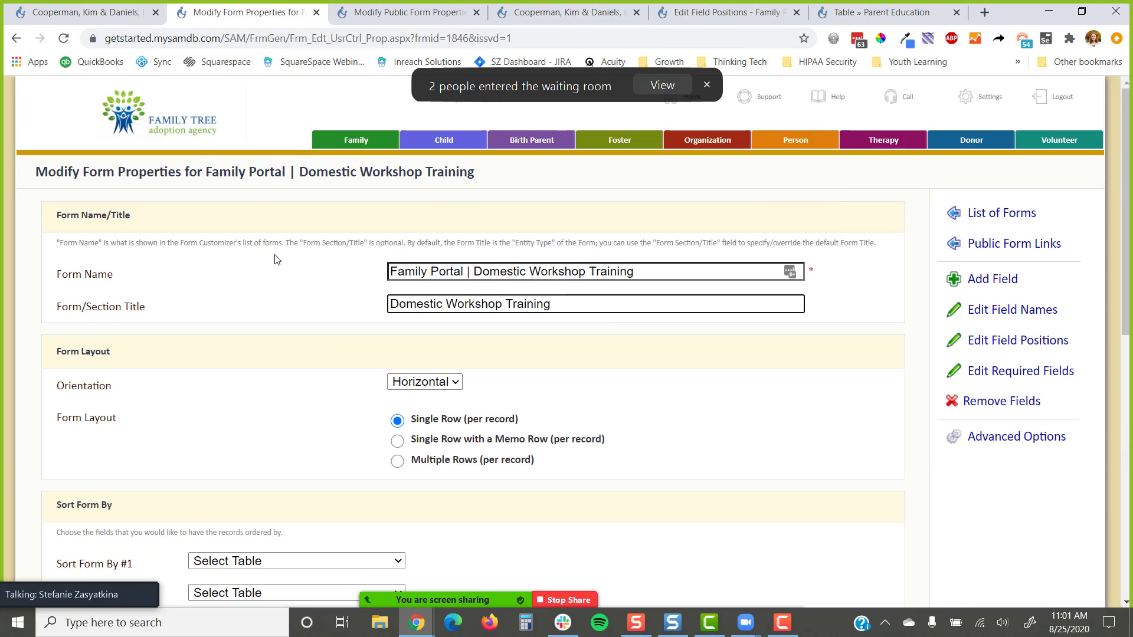
pyautogui.scroll(-10, 276, 259)
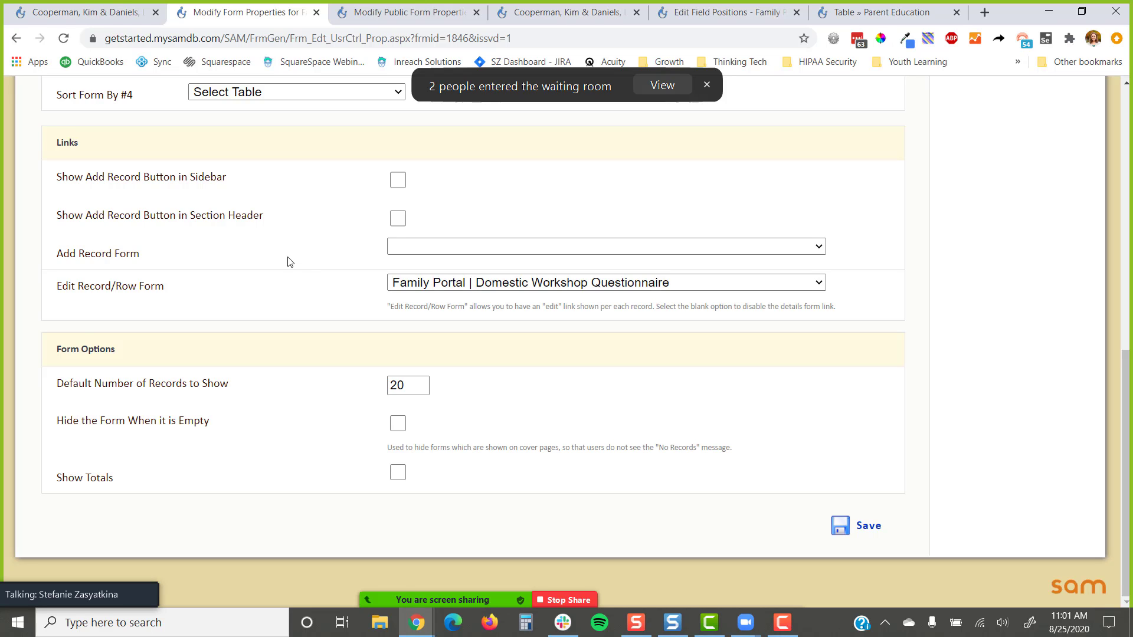
pyautogui.scroll(1, 289, 262)
# - Go back to the earlier Family Portal page through the browsing history, and check the meeting's waiting room list
pyautogui.click(538, 17)
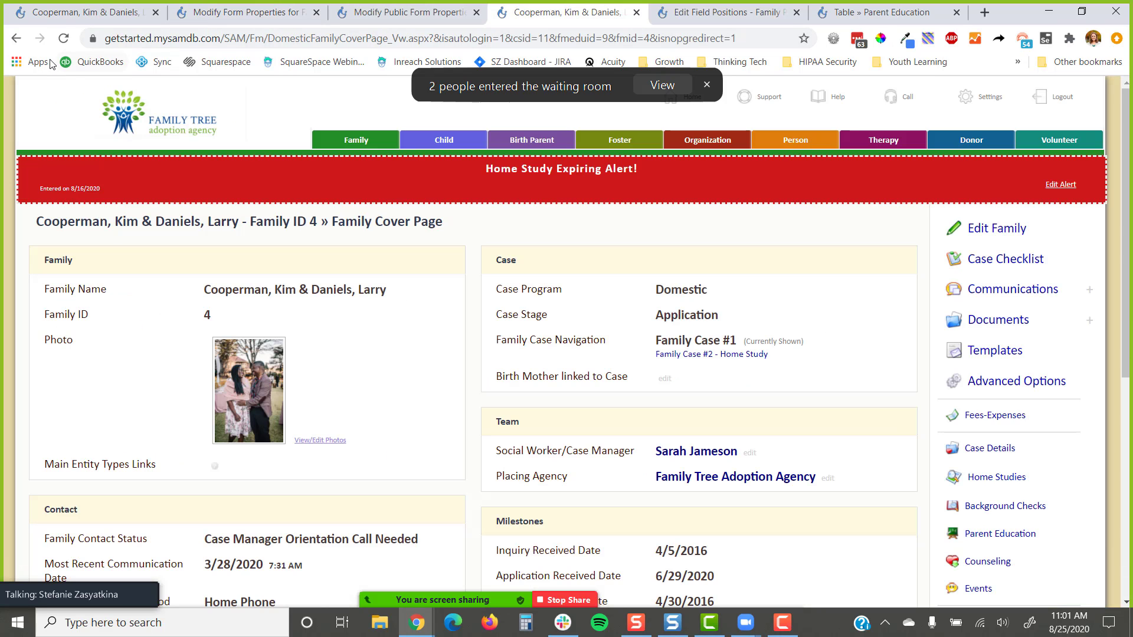
pyautogui.rightClick(16, 38)
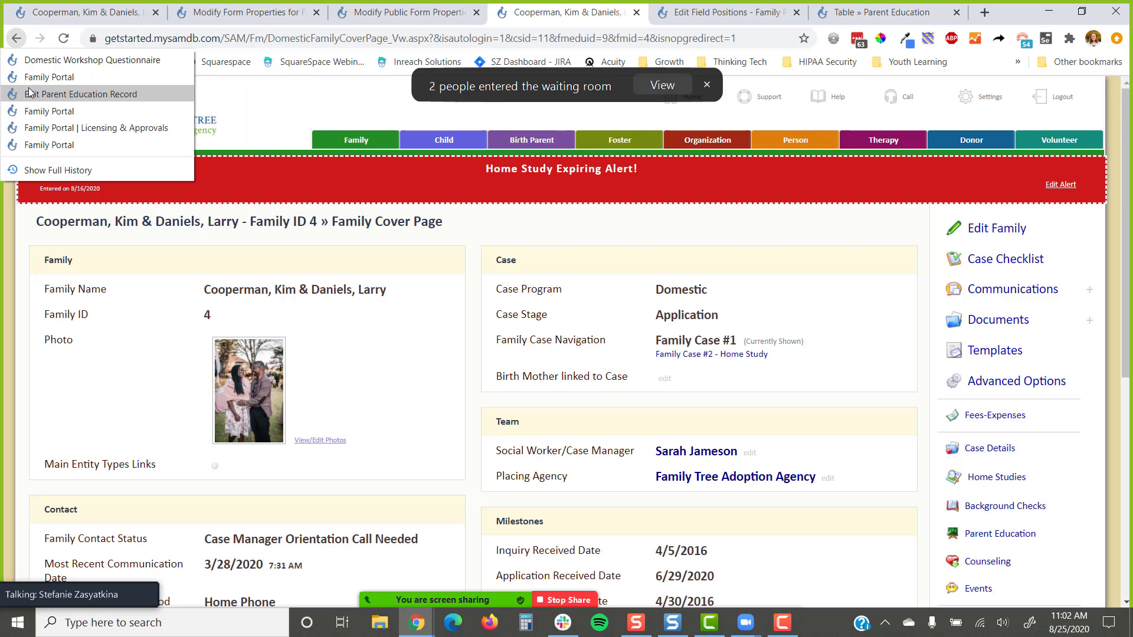
pyautogui.click(49, 111)
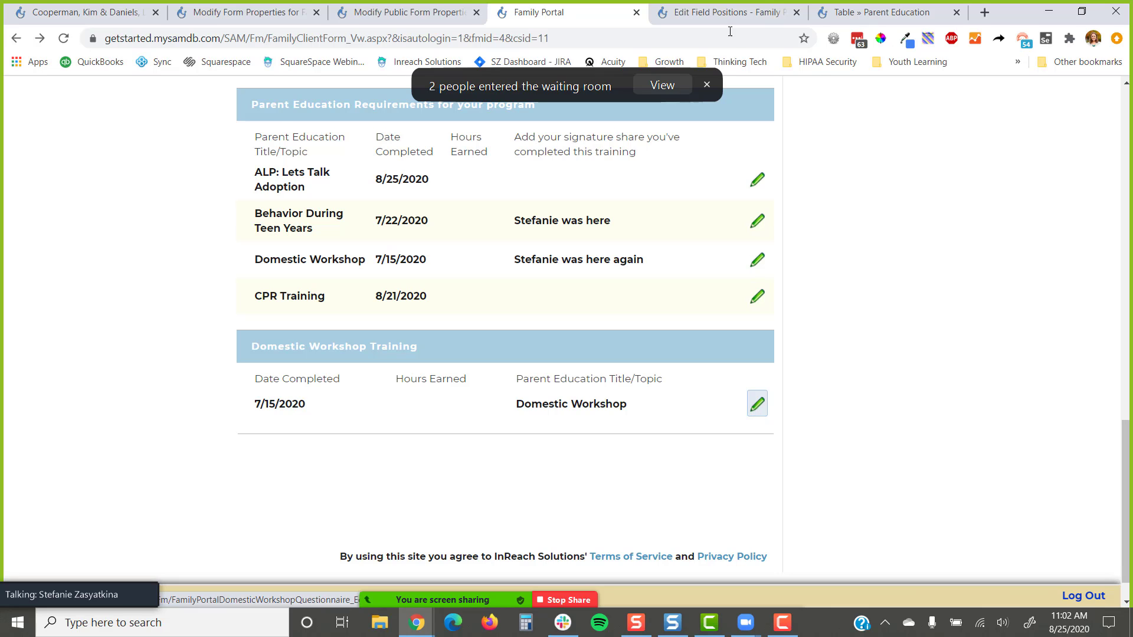
pyautogui.click(651, 85)
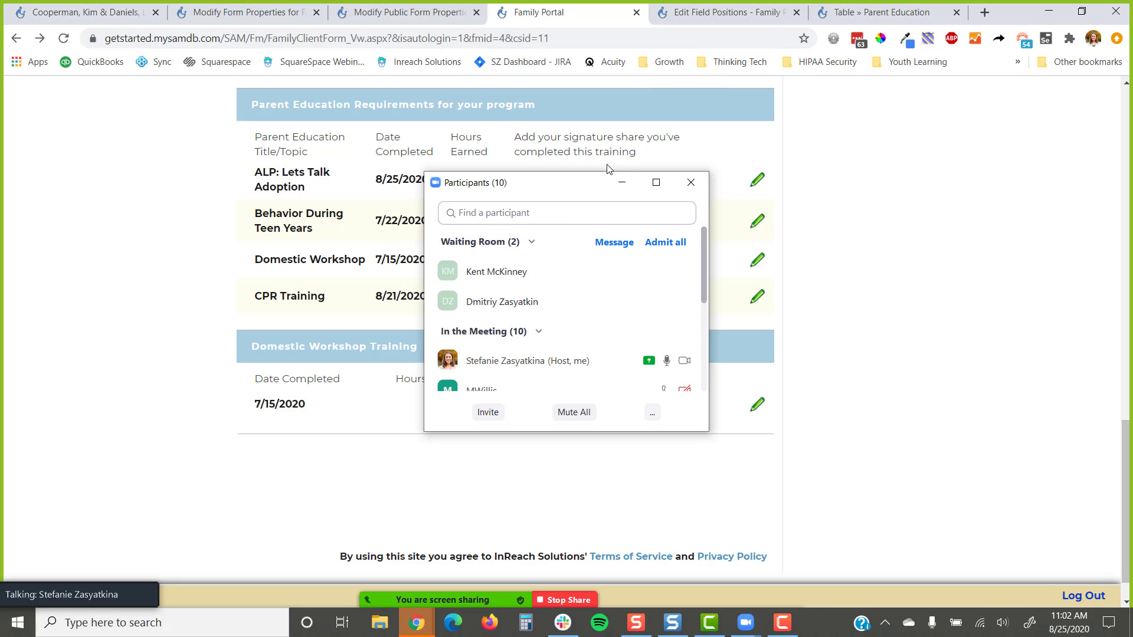
pyautogui.click(690, 183)
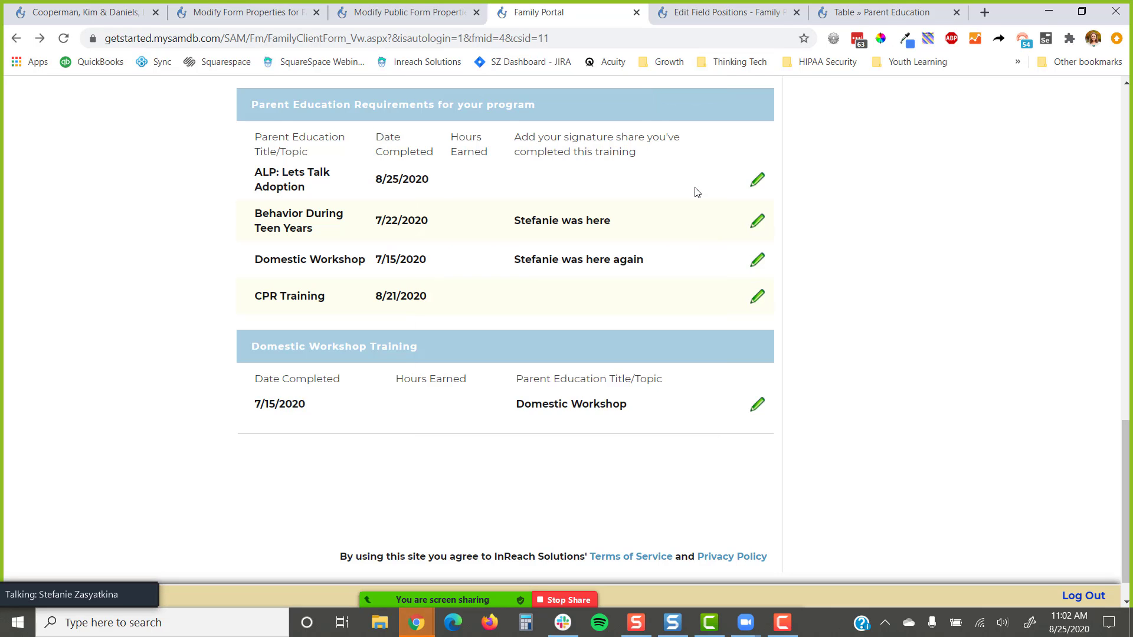
# - Reopen the Domestic Workshop record's questionnaire, save it again to test the redirect, and check the training sections on the landing page
pyautogui.click(758, 411)
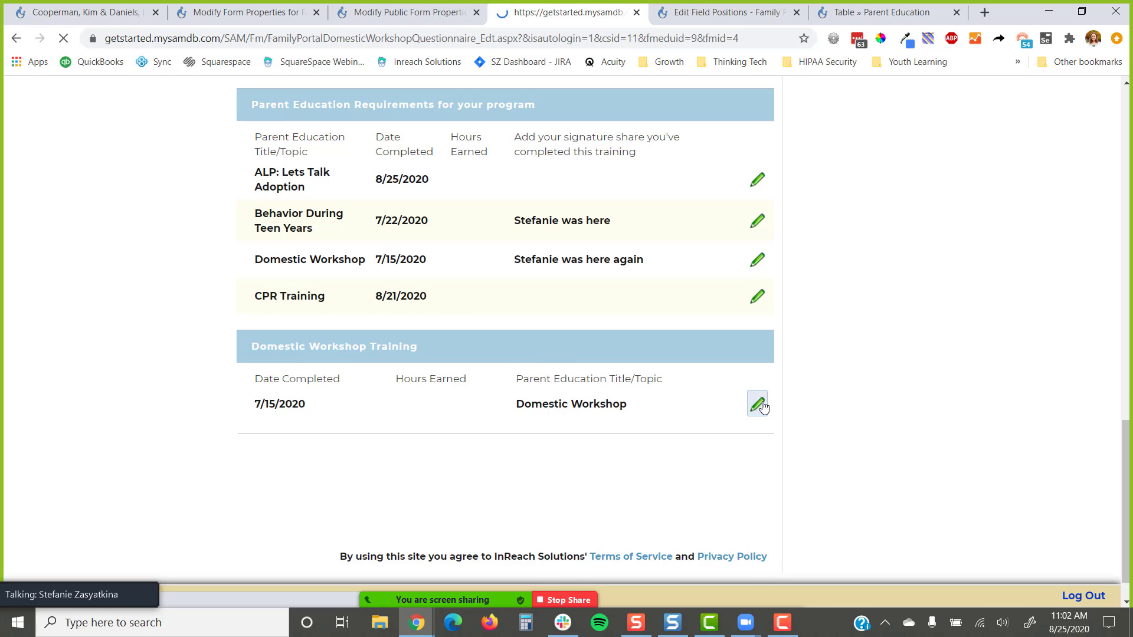
pyautogui.scroll(-6, 607, 406)
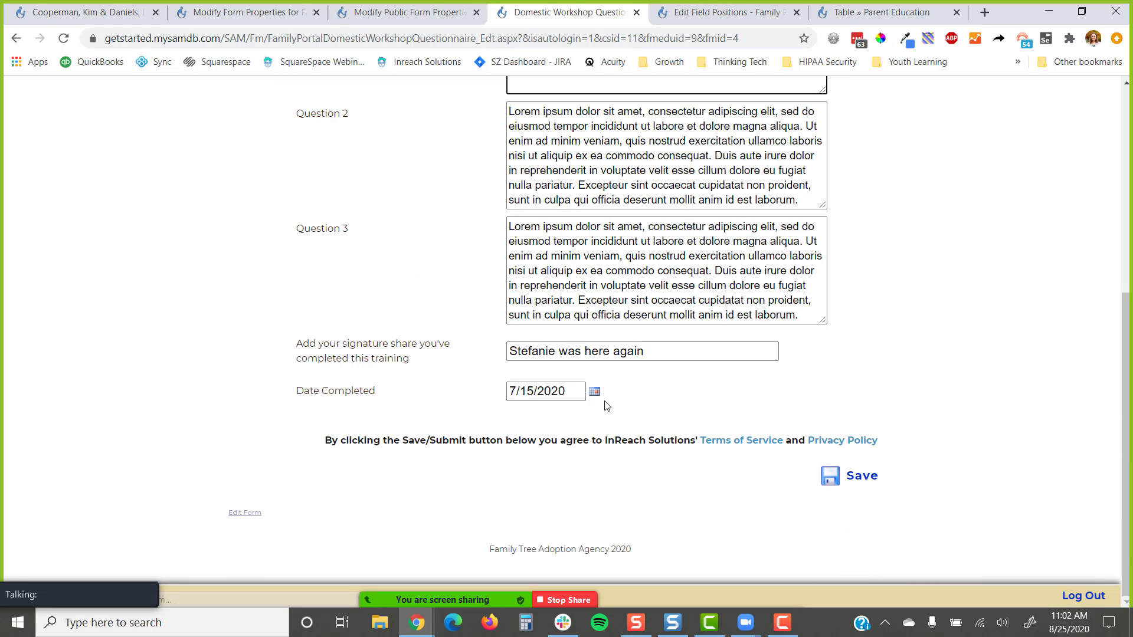
pyautogui.click(859, 476)
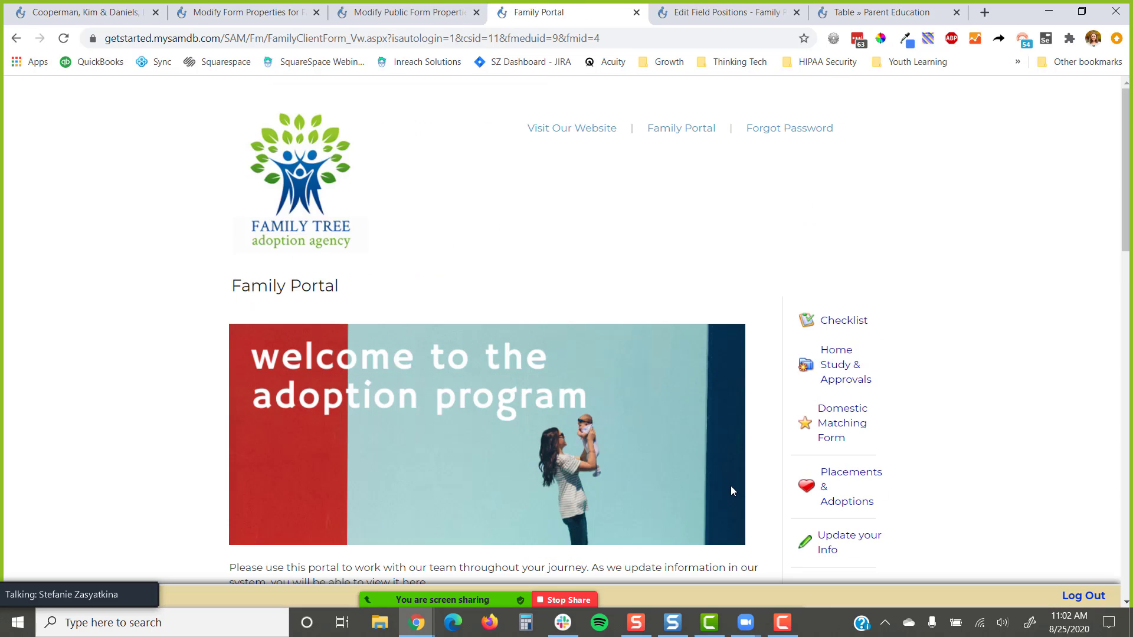
pyautogui.scroll(-10, 709, 329)
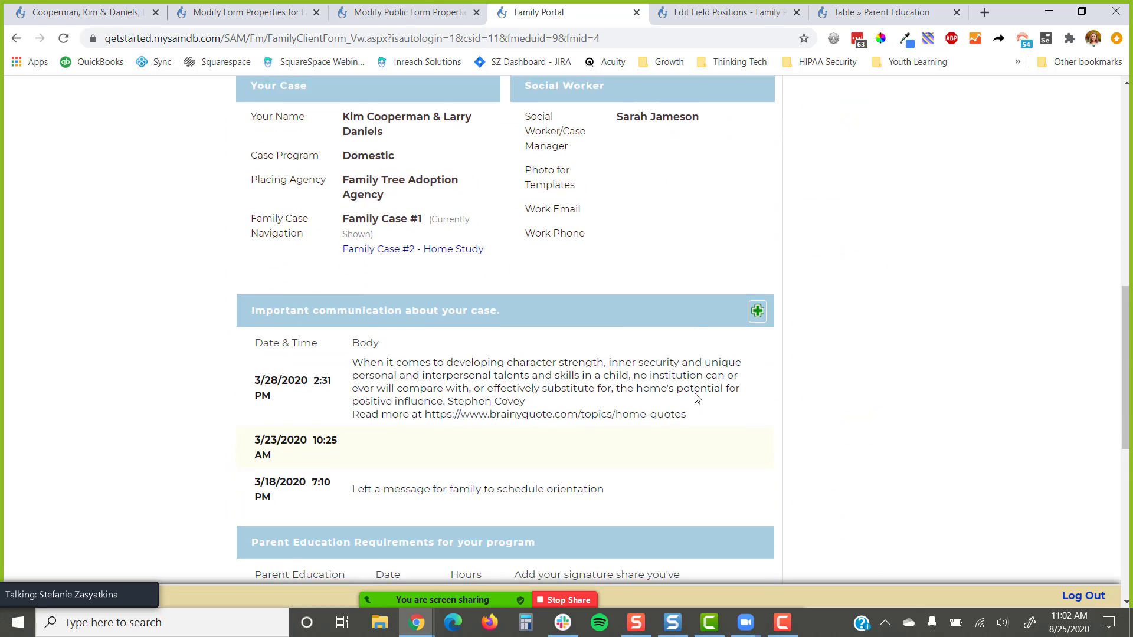
pyautogui.scroll(-8, 696, 399)
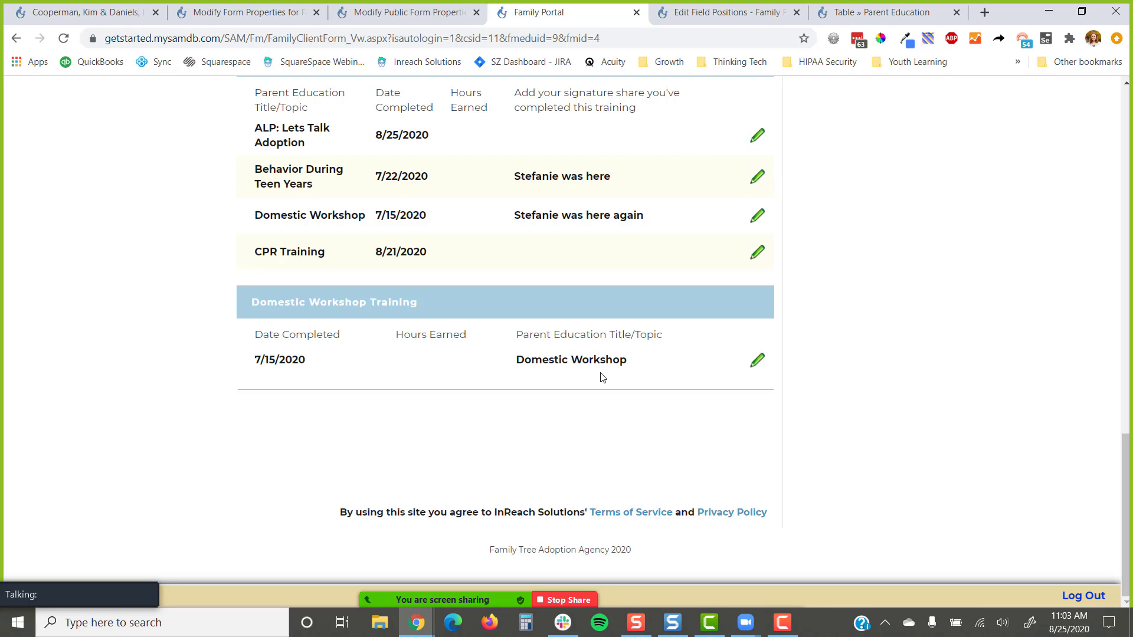
# - Admit the waiting participant to the meeting and look over the Parent Education Requirements section of the portal
pyautogui.scroll(3, 478, 367)
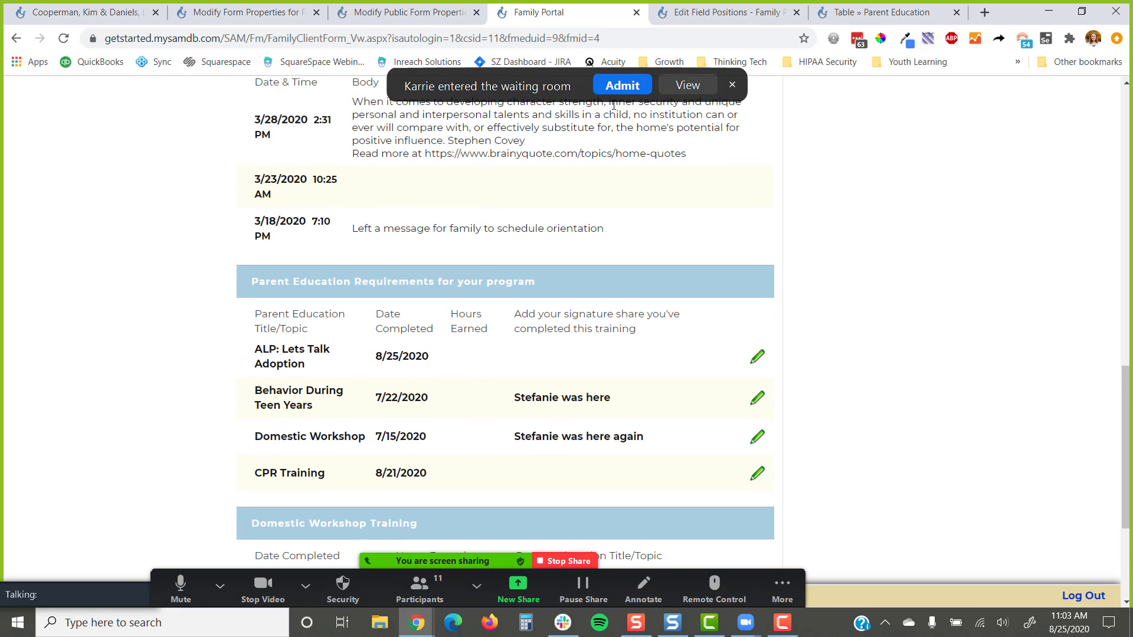
pyautogui.click(621, 87)
pyautogui.scroll(-2, 508, 291)
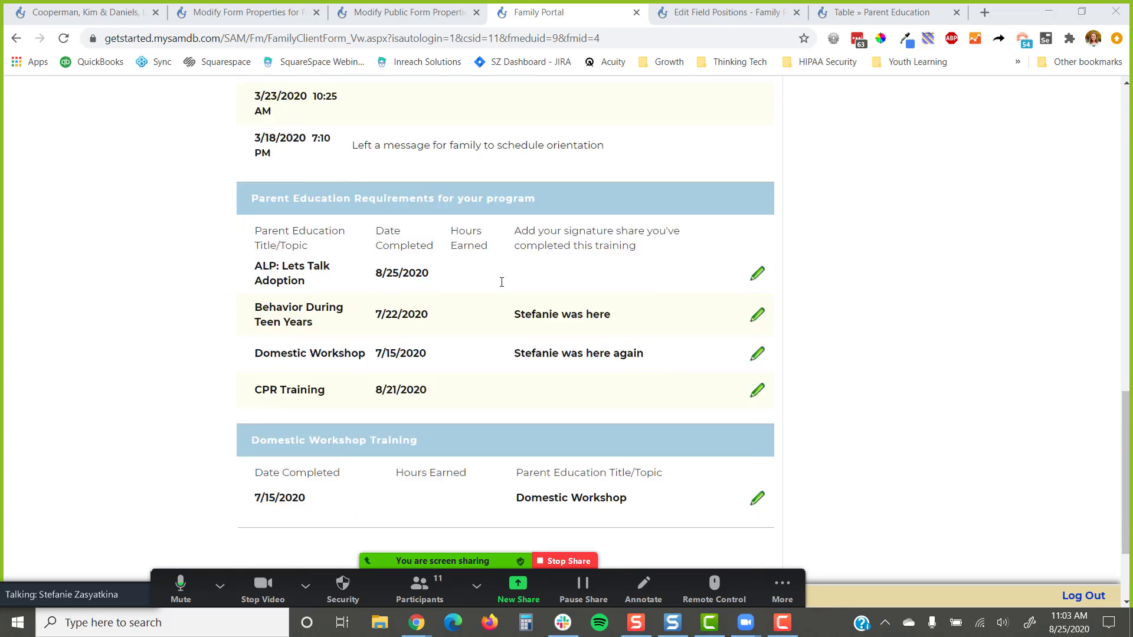
pyautogui.scroll(6, 501, 281)
# - Return to the Domestic Workshop Training sub-form's properties and open its field names for editing
pyautogui.click(432, 11)
pyautogui.click(265, 11)
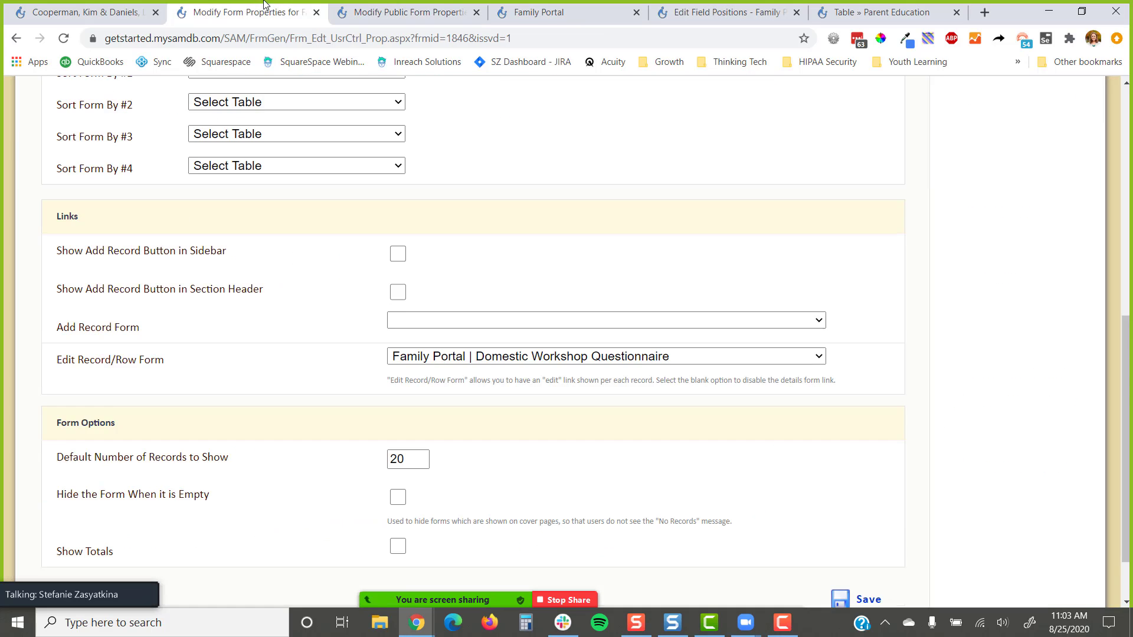
pyautogui.scroll(10, 407, 325)
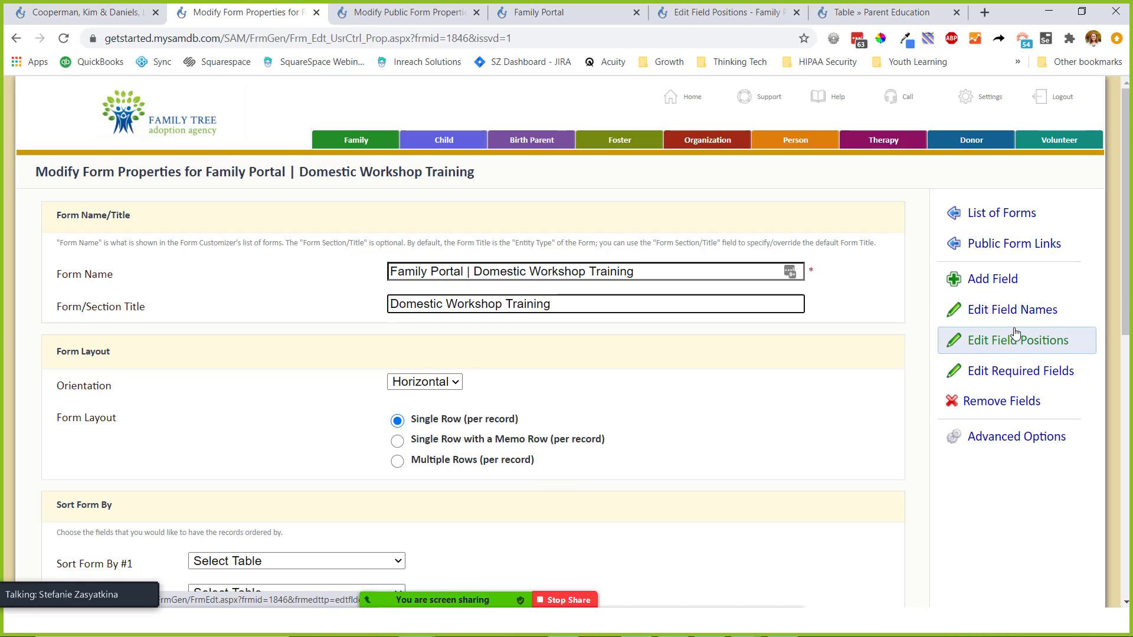
pyautogui.click(1007, 311)
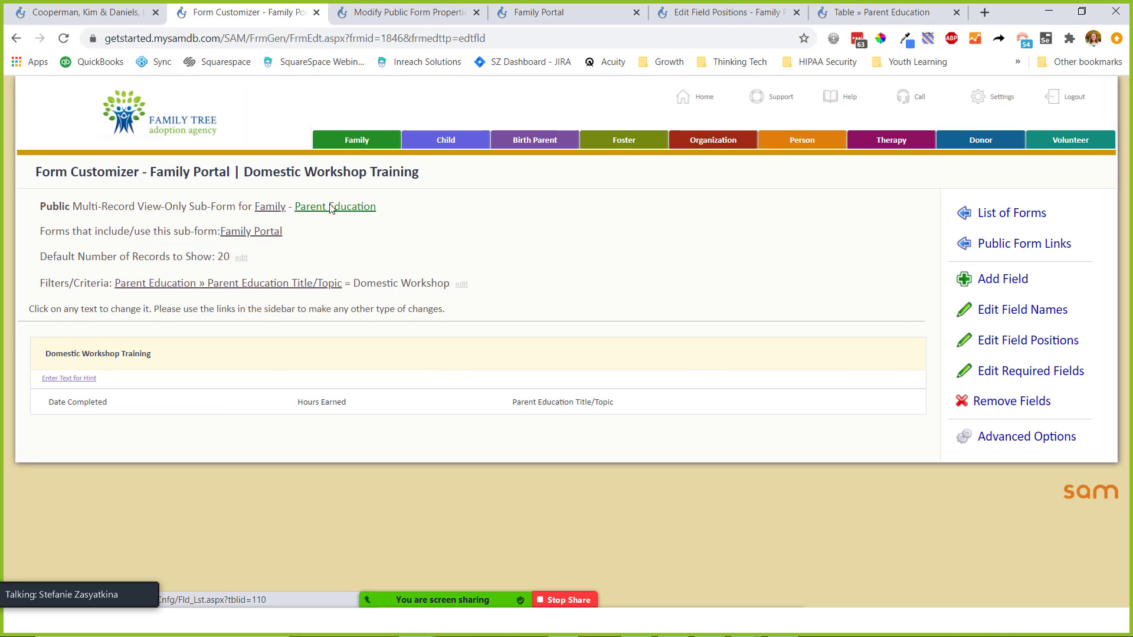
# - Review the forms that use the Parent Education table and open the Family Portal | Parent Education for Landing Page sub-form
pyautogui.scroll(-15, 452, 275)
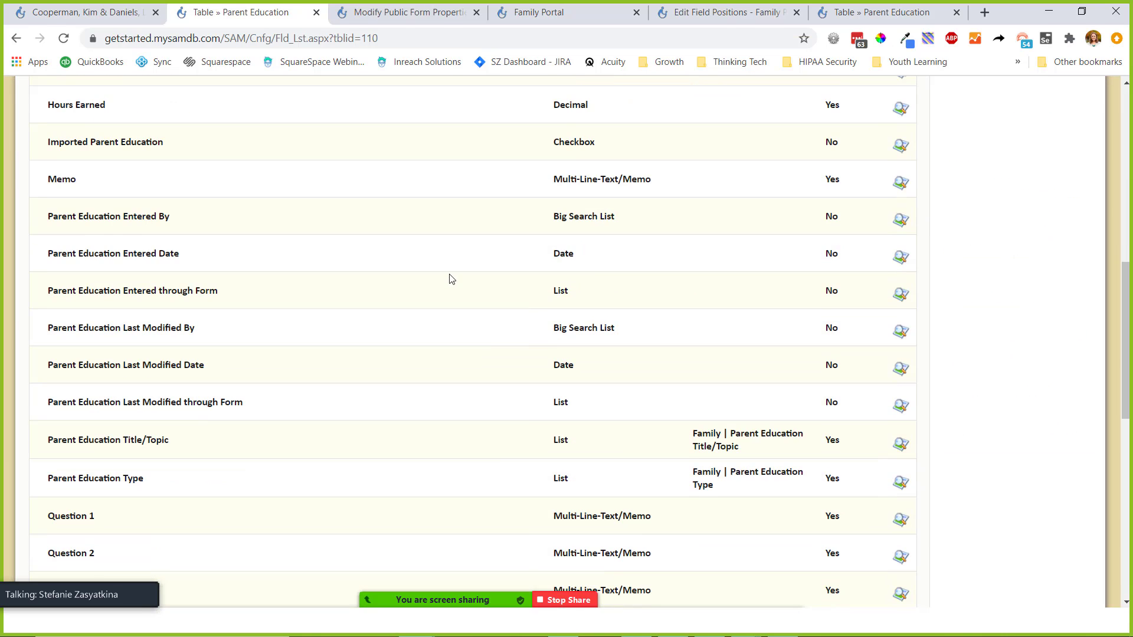
pyautogui.scroll(4, 454, 272)
pyautogui.scroll(-1, 460, 262)
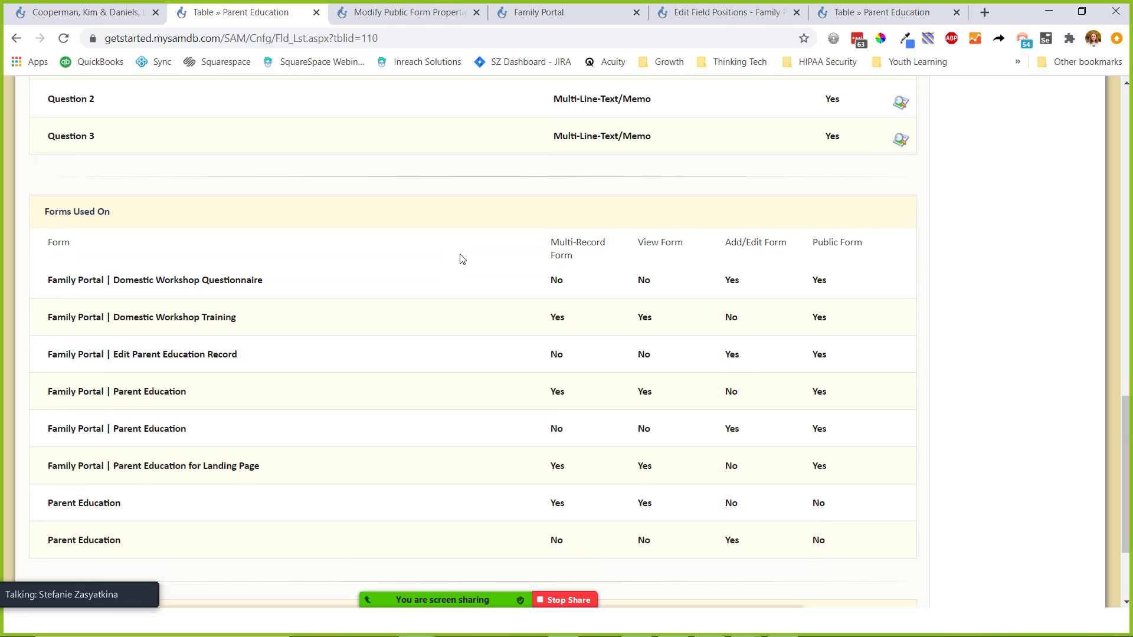
pyautogui.scroll(-1, 462, 260)
pyautogui.moveTo(127, 147); pyautogui.dragTo(40, 156)
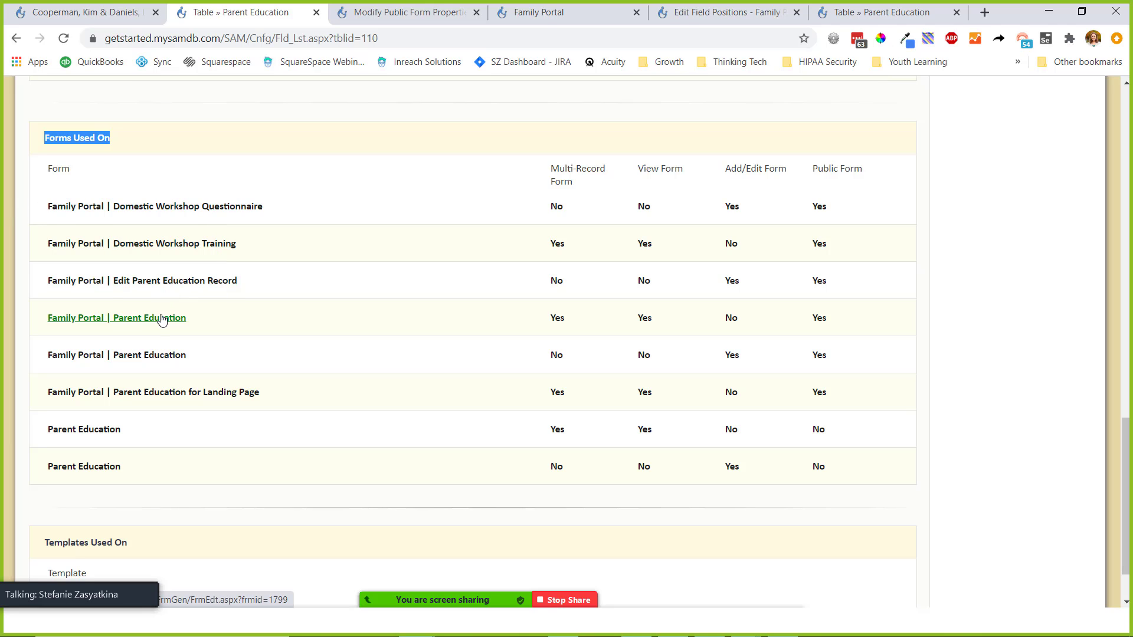
pyautogui.click(209, 393)
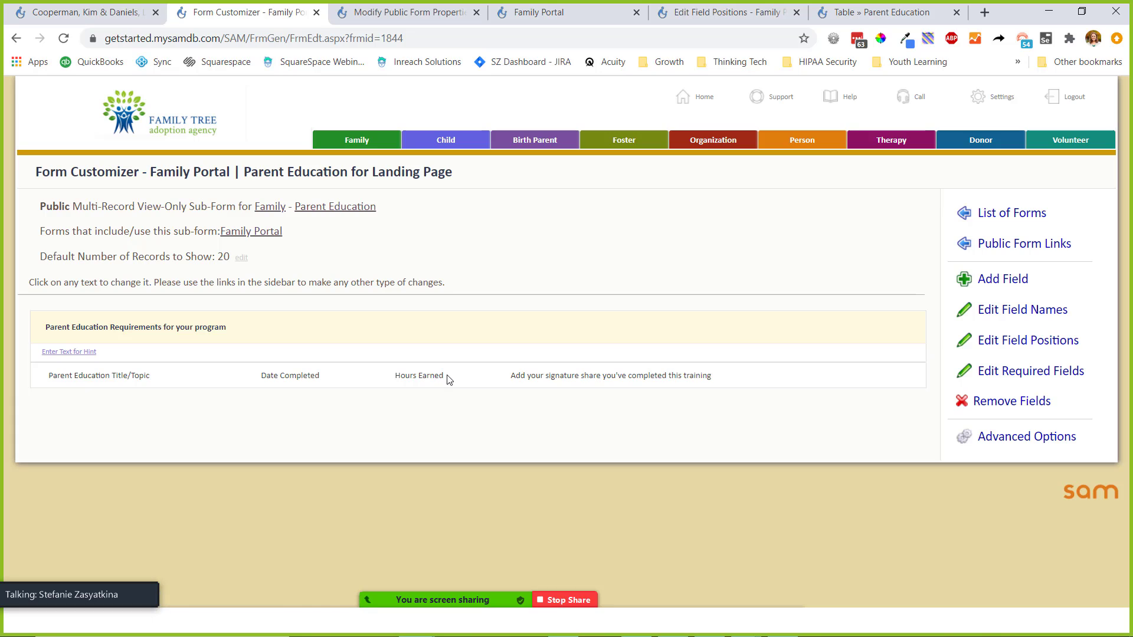
# - Open the sub-form's Hours Earned field in a separate tab and bring up its advanced field properties
pyautogui.moveTo(447, 380); pyautogui.dragTo(395, 378)
pyautogui.rightClick(430, 382)
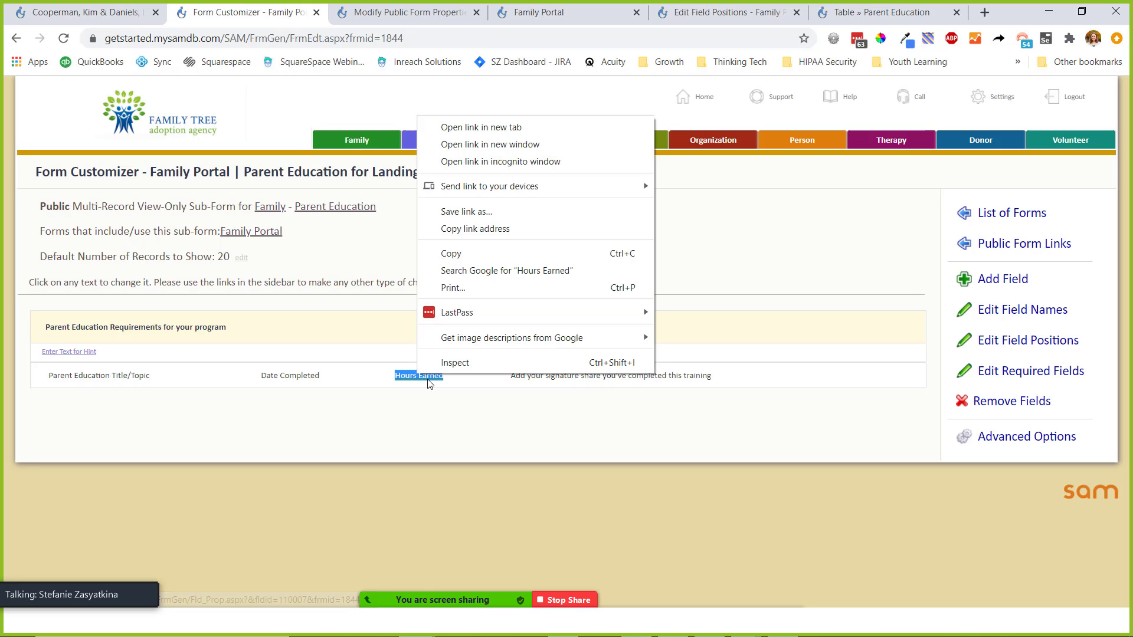
pyautogui.click(477, 127)
pyautogui.click(376, 14)
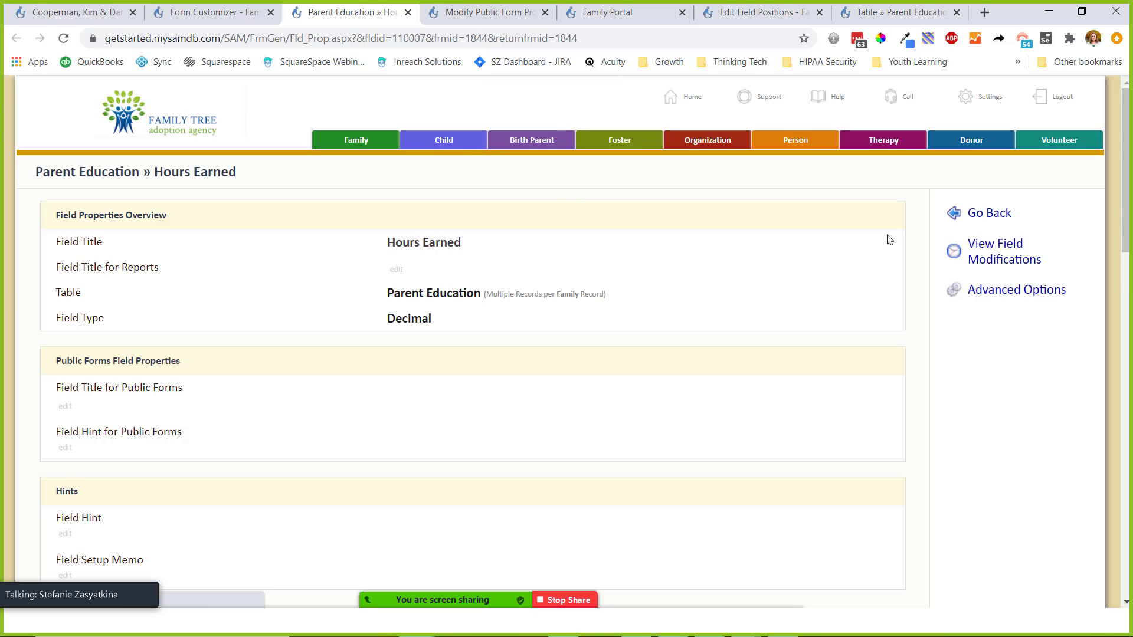
pyautogui.click(997, 290)
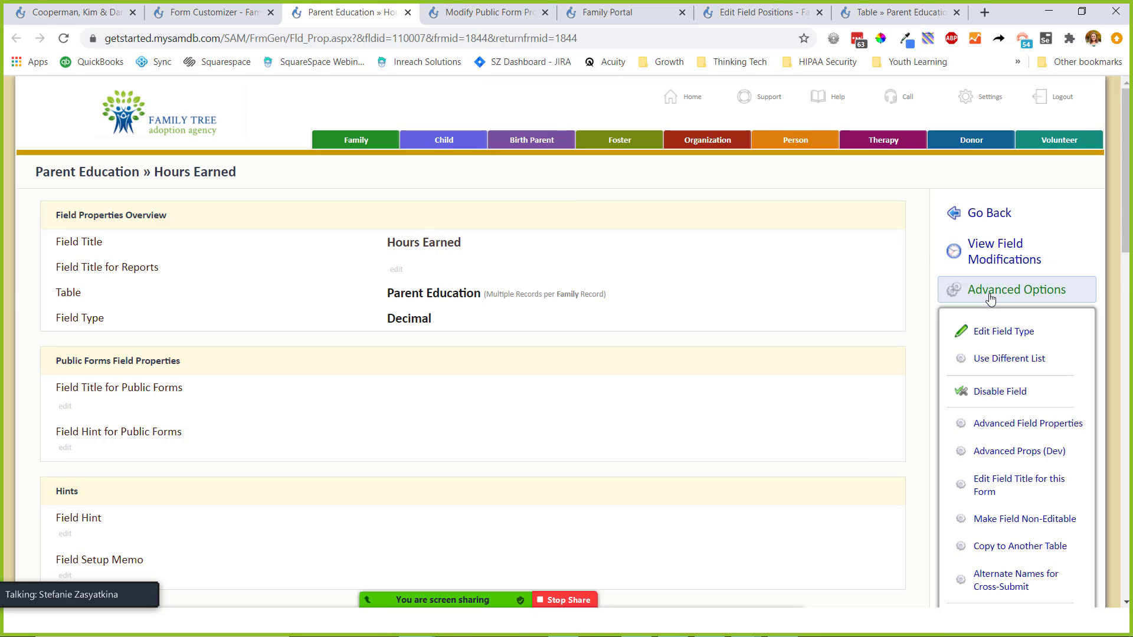
pyautogui.click(998, 428)
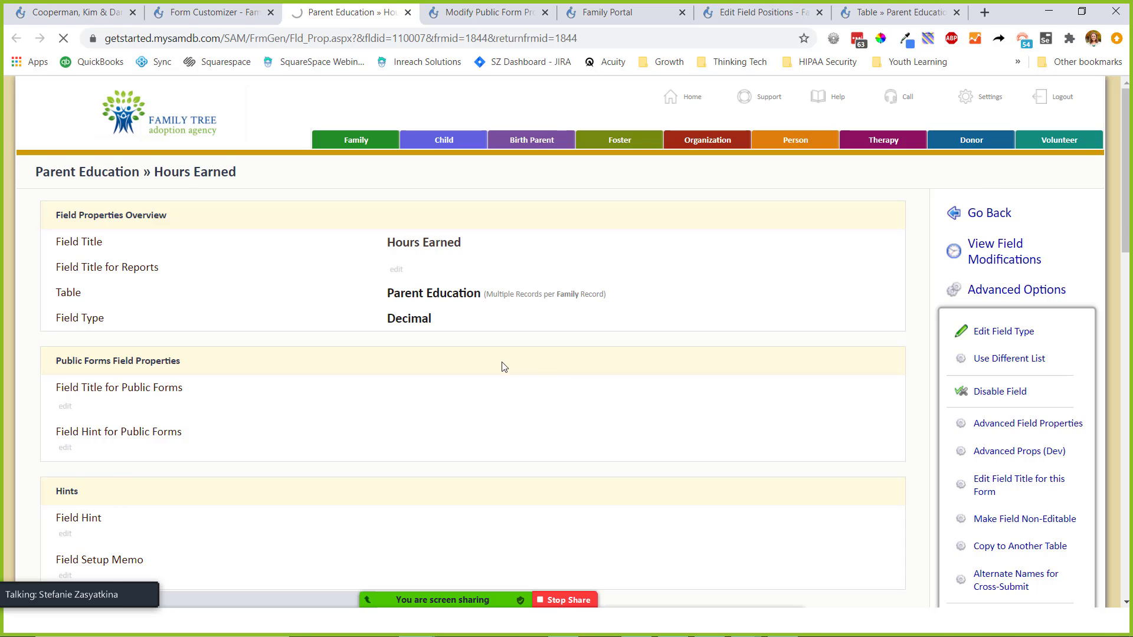
# - Search the Hours Earned properties for "total" and check the Show Field Totals on Forms and Reports setting
pyautogui.scroll(-8, 438, 360)
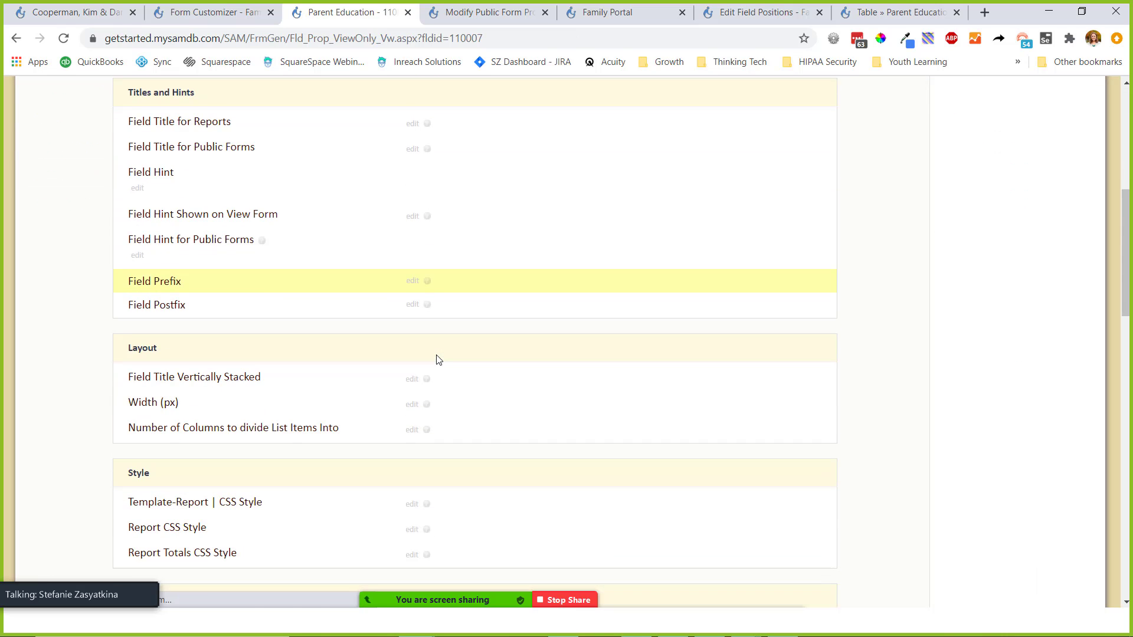
pyautogui.scroll(-3, 438, 361)
pyautogui.hotkey('ctrl', 'f')
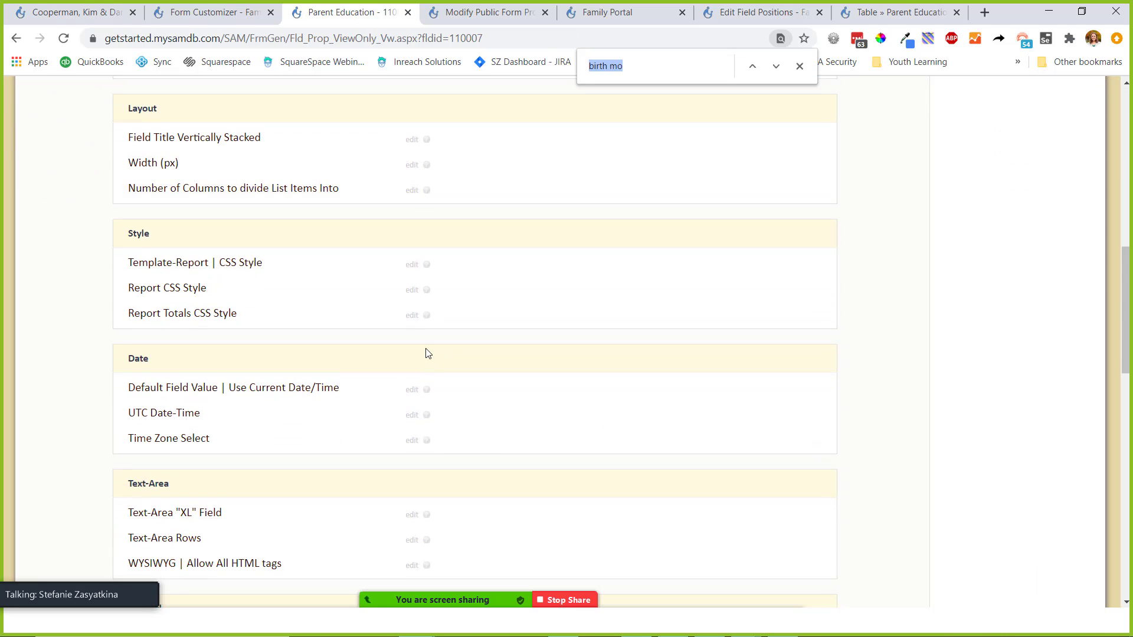
pyautogui.write('total')
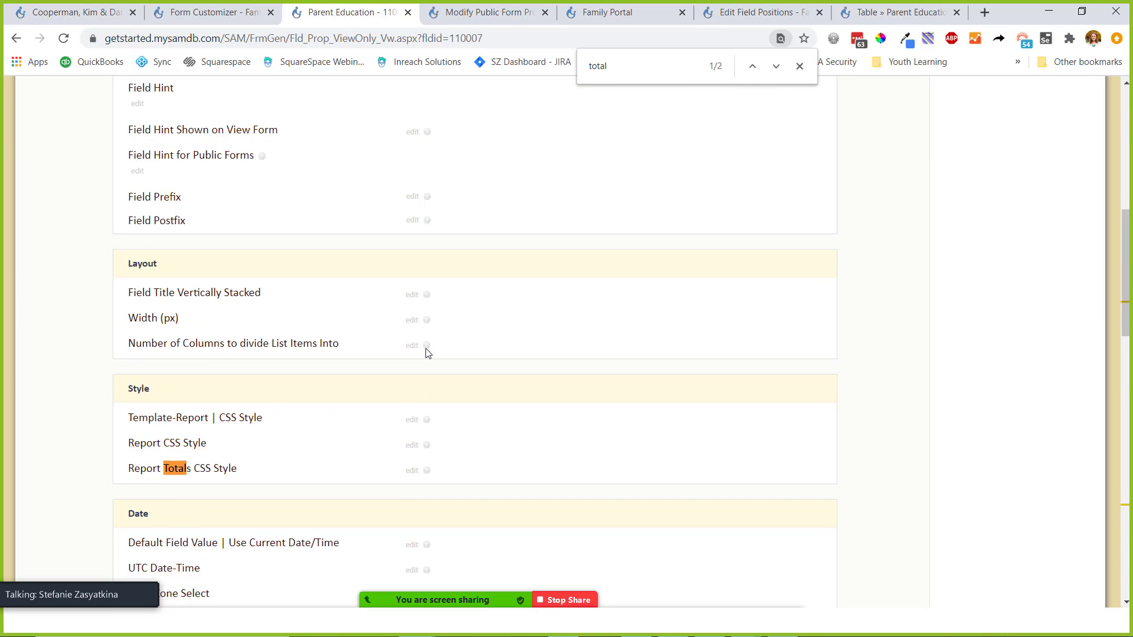
pyautogui.press('Return')
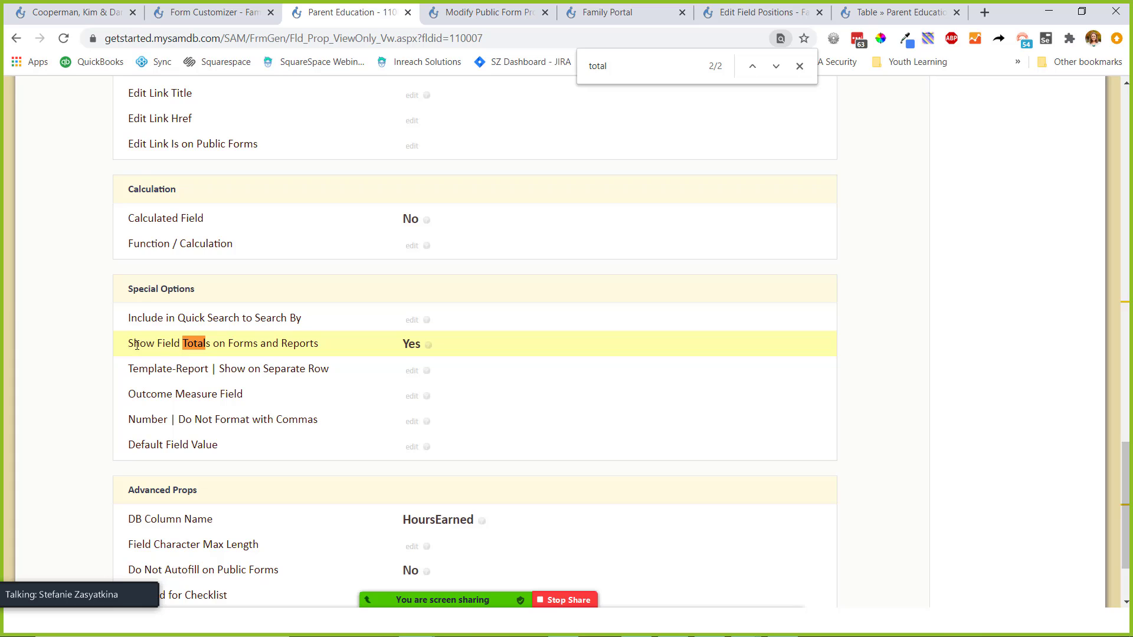
pyautogui.moveTo(126, 348); pyautogui.dragTo(398, 348)
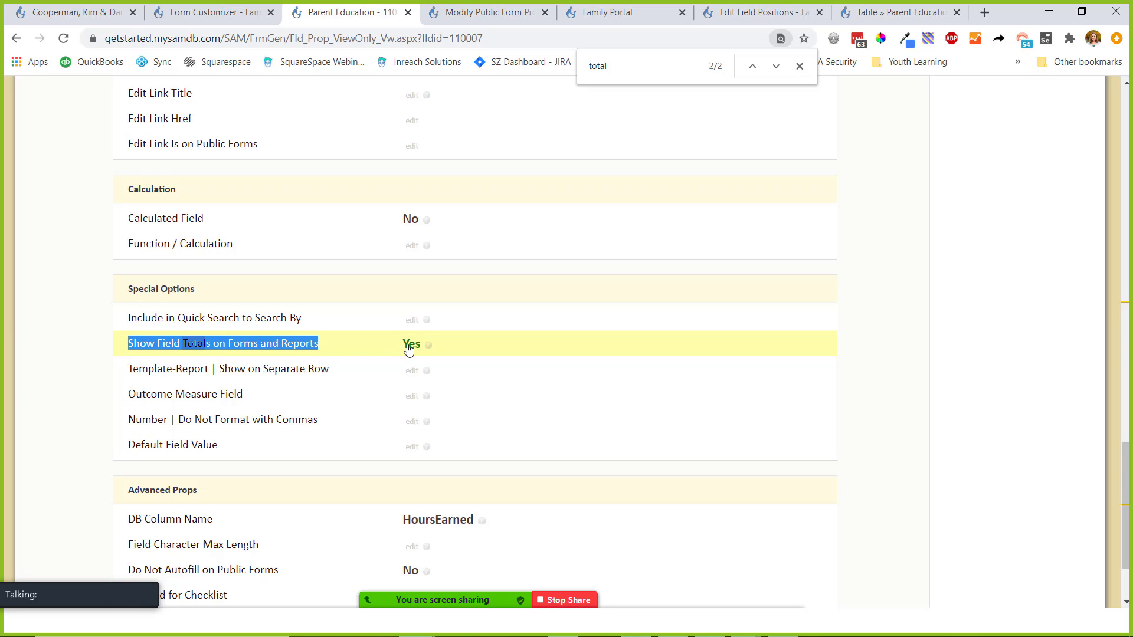
# - Return to the Parent Education for Landing Page sub-form and enable Show Totals in its form properties
pyautogui.click(215, 12)
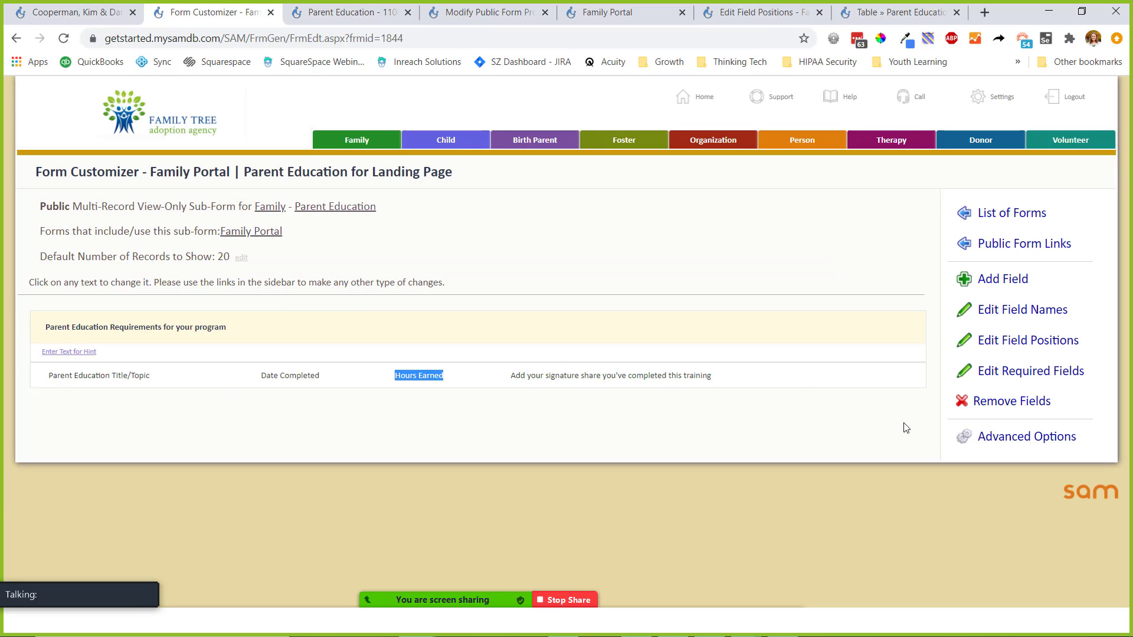
pyautogui.click(990, 439)
pyautogui.scroll(-1, 792, 425)
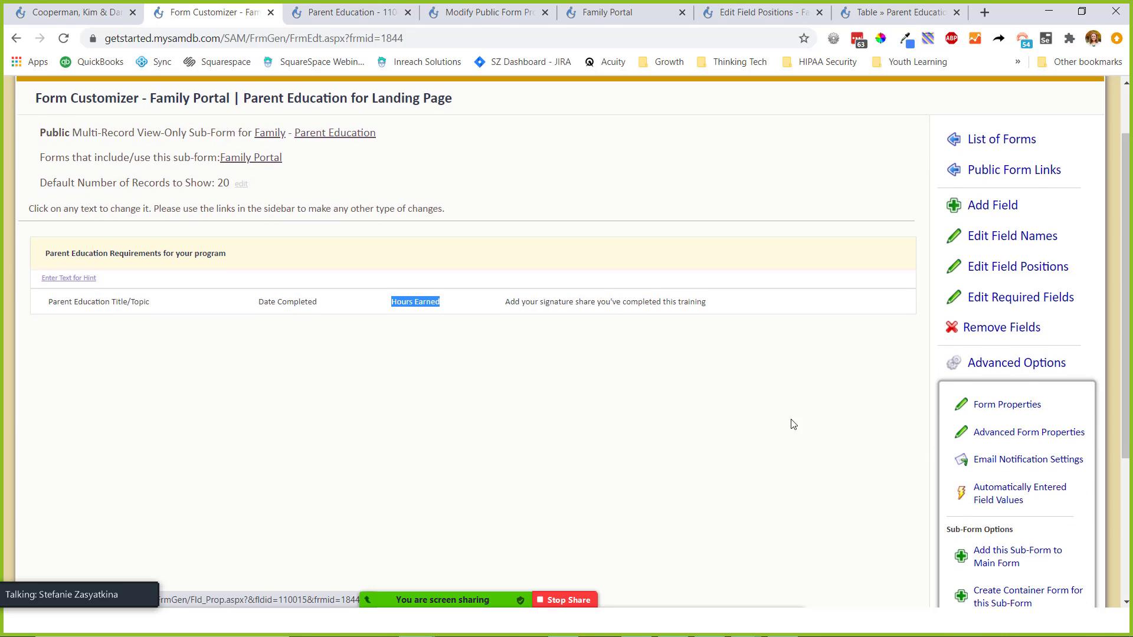
pyautogui.click(1016, 406)
pyautogui.scroll(-8, 561, 364)
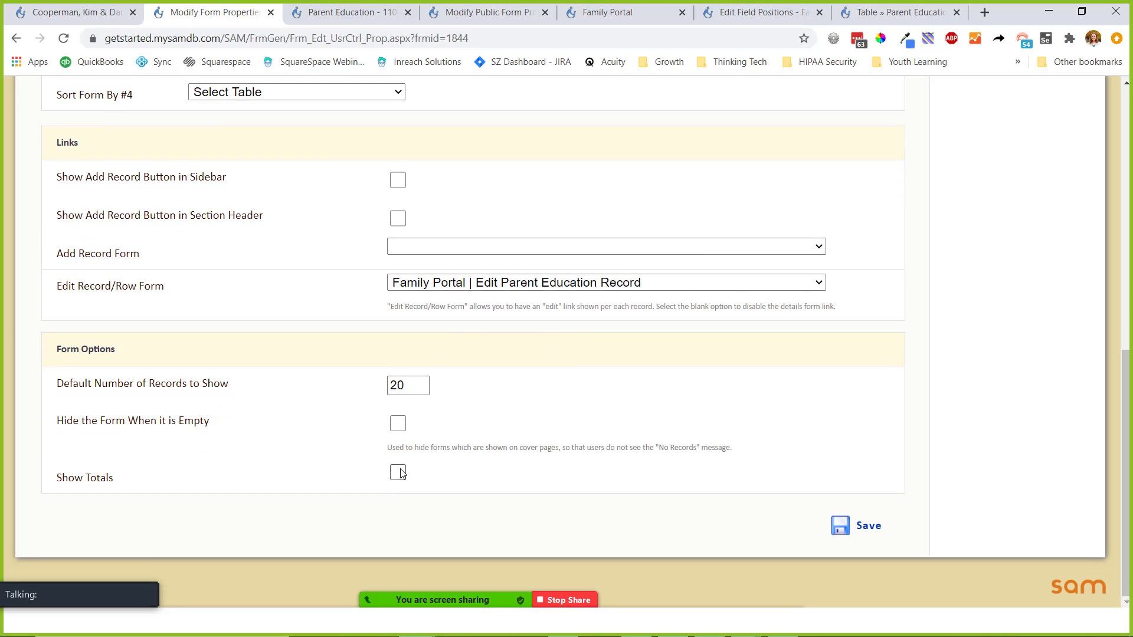
pyautogui.click(397, 472)
# - Enable Hide the Form When it is Empty for the sub-form and save its form properties
pyautogui.moveTo(416, 385); pyautogui.dragTo(384, 386)
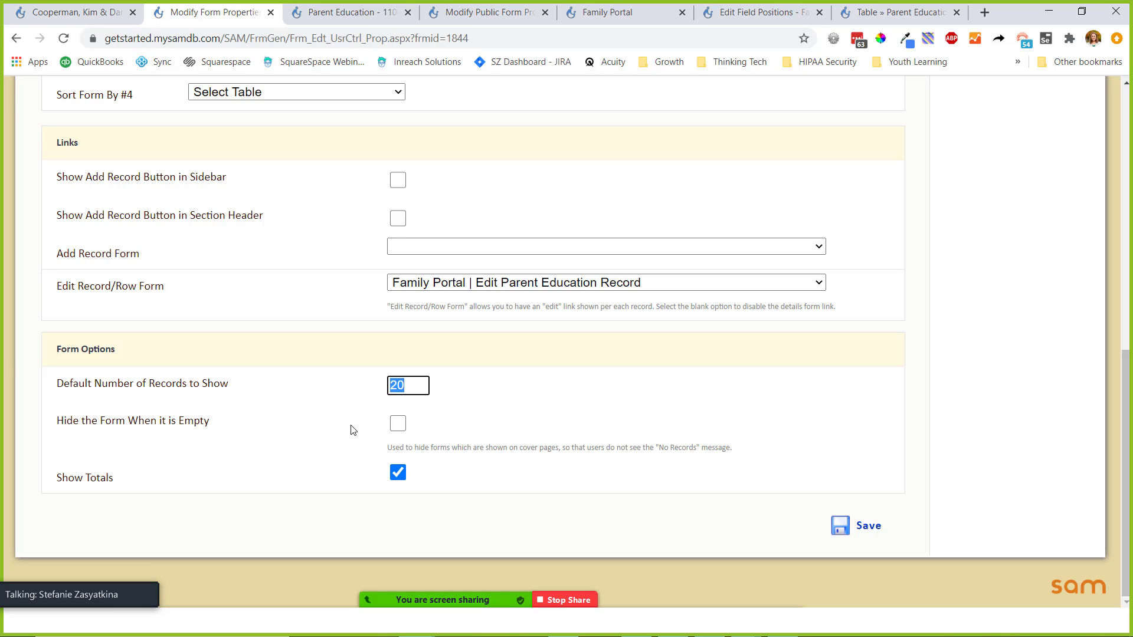
pyautogui.click(360, 359)
pyautogui.moveTo(219, 422); pyautogui.dragTo(46, 431)
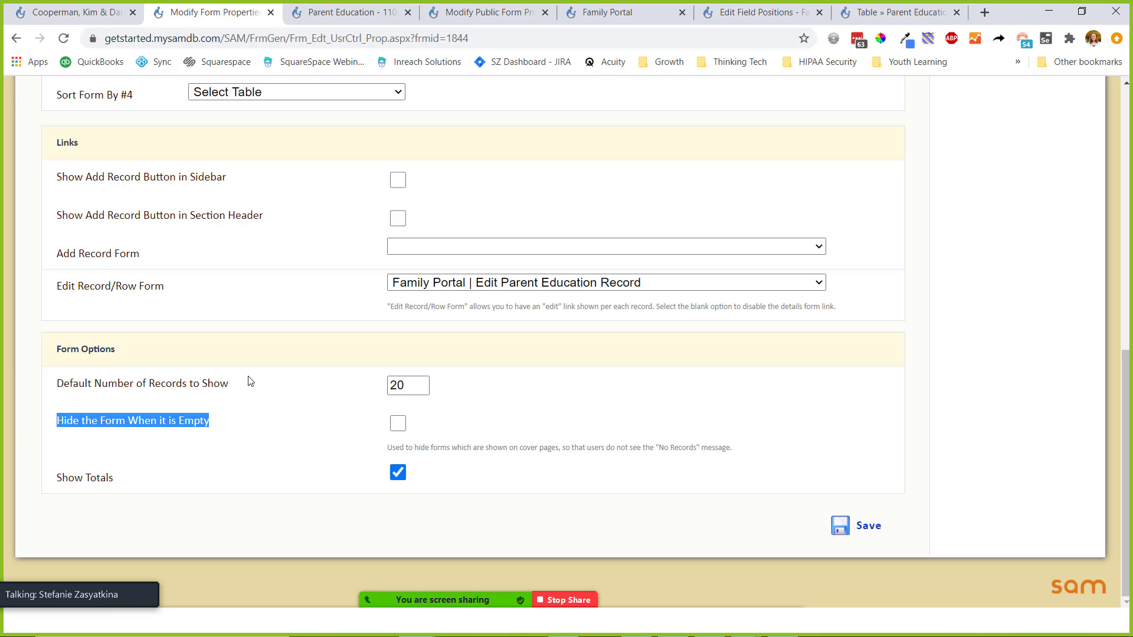
pyautogui.click(400, 424)
pyautogui.click(528, 389)
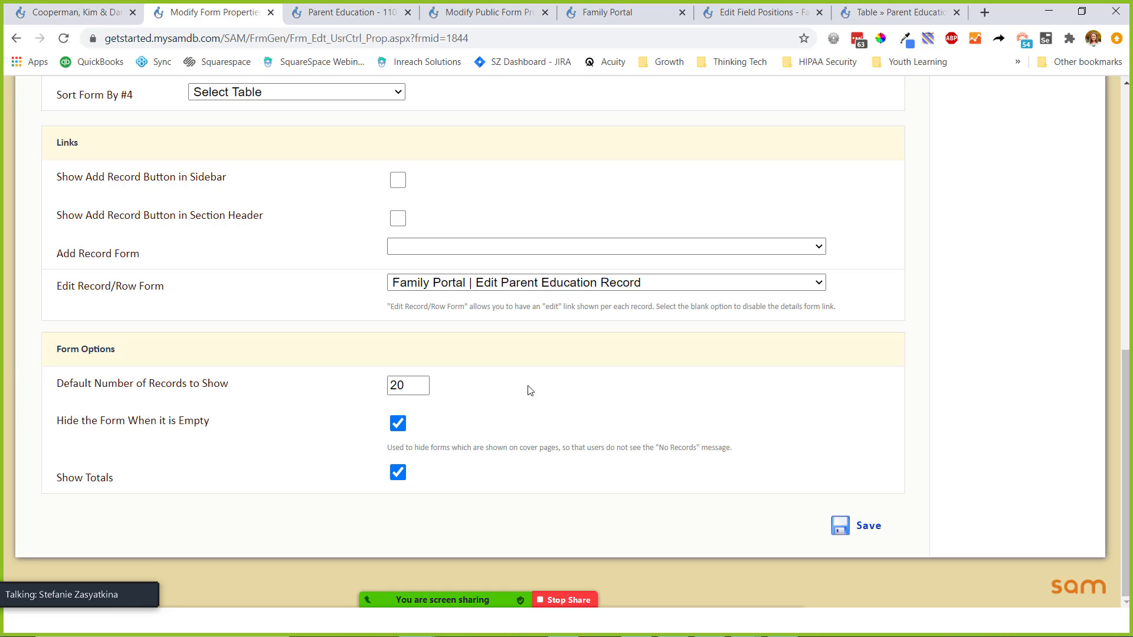
pyautogui.click(852, 527)
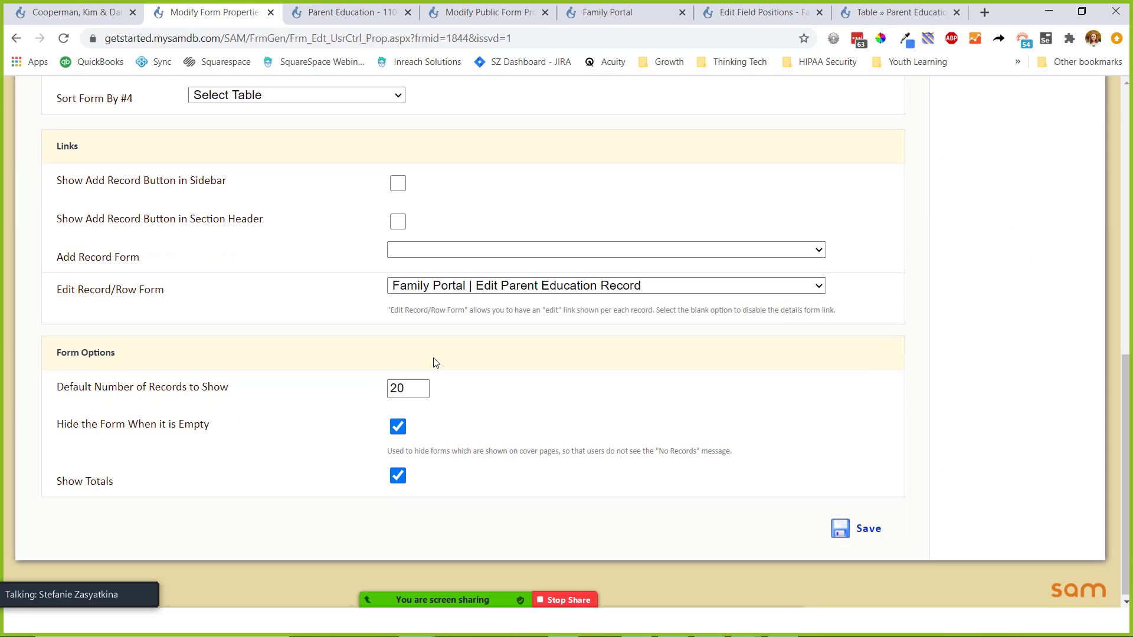
# - Reload the Family Portal page and check the Parent Education Requirements section for a Totals row
pyautogui.scroll(8, 434, 361)
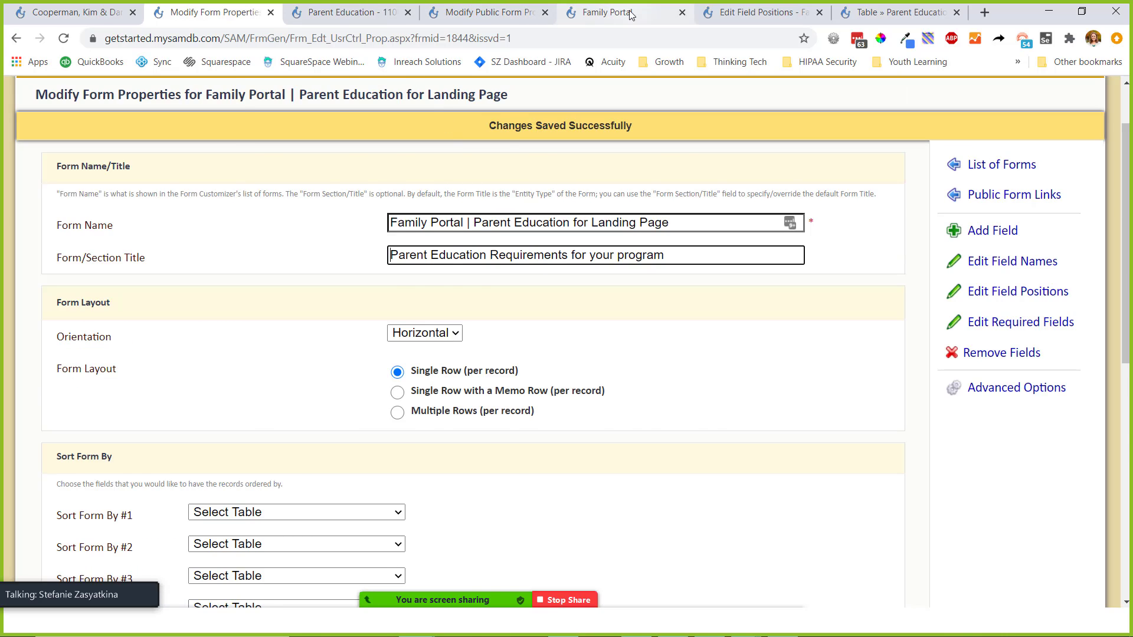
pyautogui.click(608, 12)
pyautogui.scroll(-1, 131, 129)
pyautogui.scroll(-5, 131, 129)
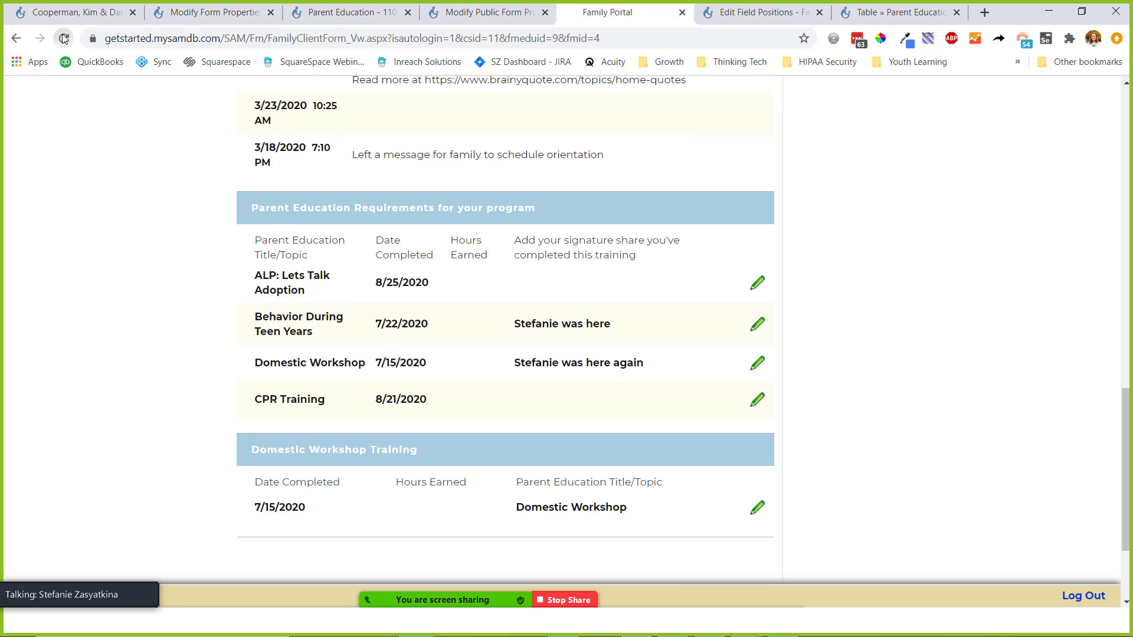
pyautogui.scroll(-2, 417, 357)
pyautogui.scroll(4, 461, 356)
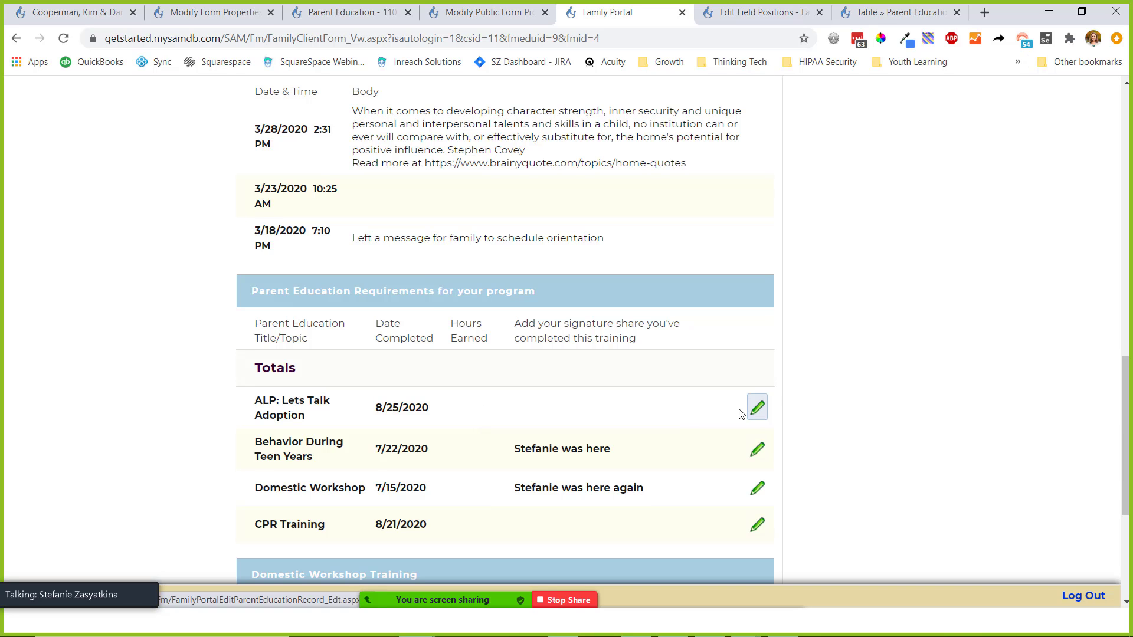
# - Open the family's Parent Education records from its cover page and set Hours Earned for ALP: Lets Talk Adoption to 2
pyautogui.click(93, 7)
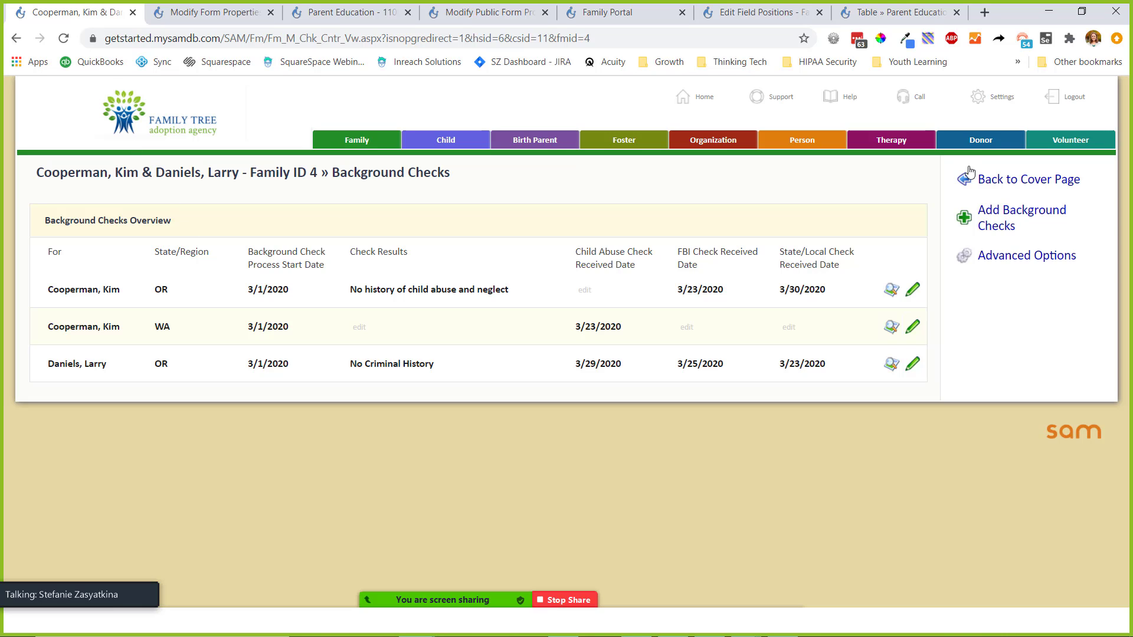
pyautogui.click(991, 178)
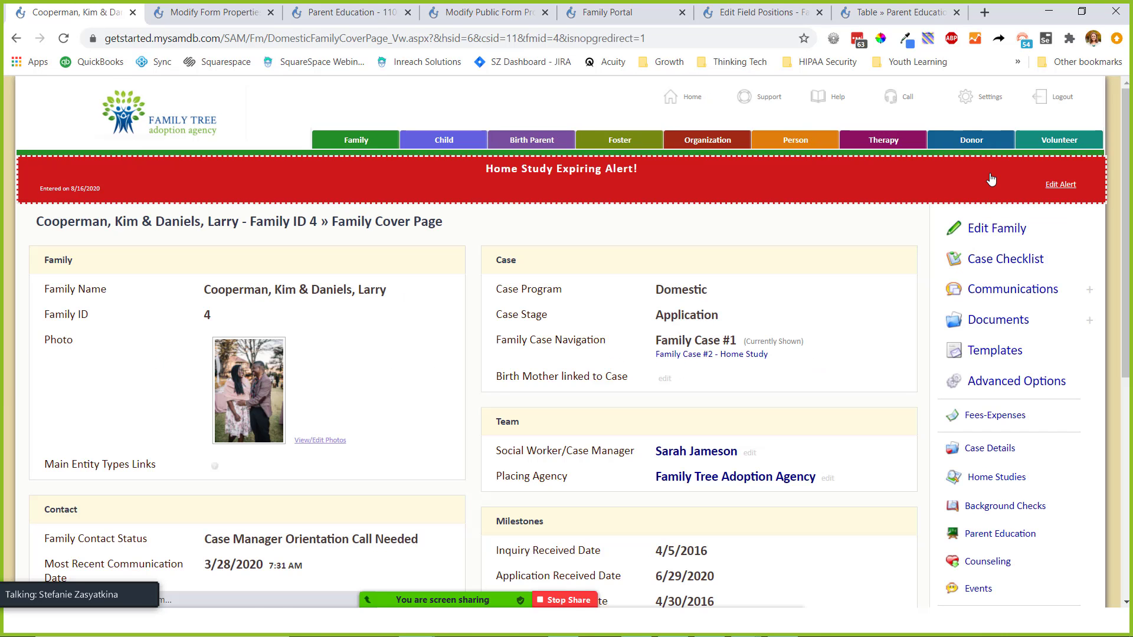
pyautogui.click(957, 537)
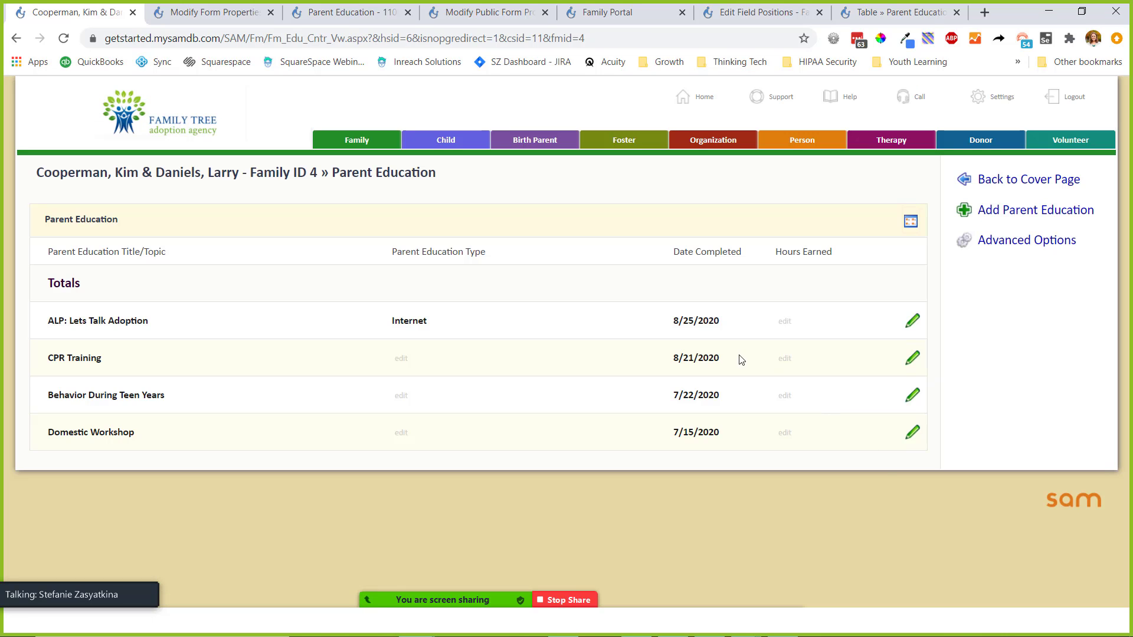
pyautogui.click(856, 356)
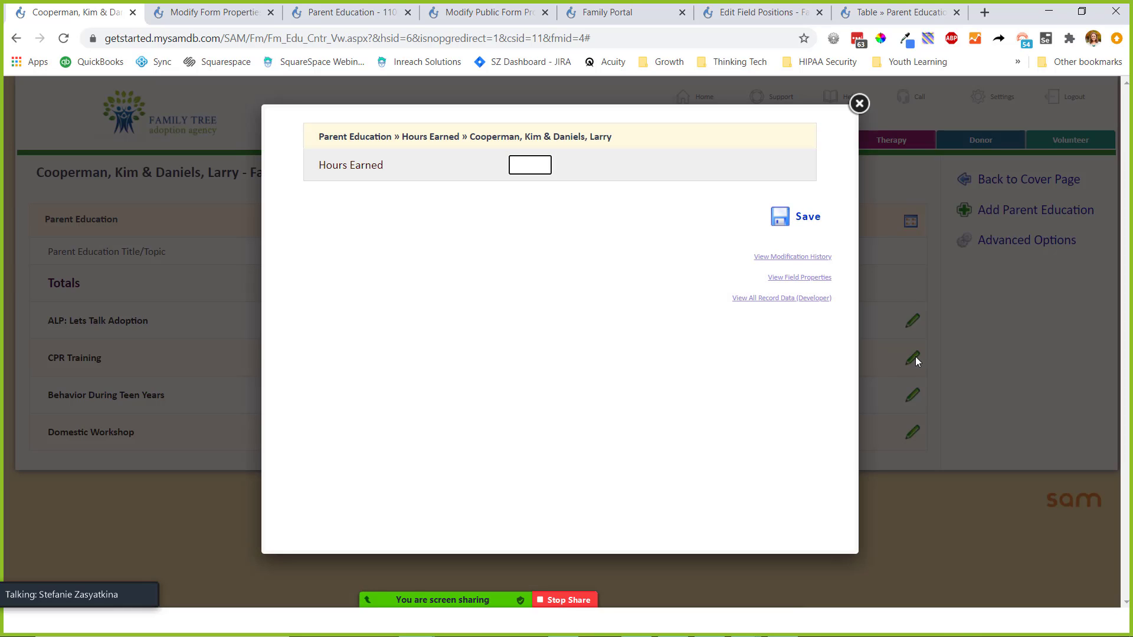
pyautogui.write('2')
pyautogui.press('Return')
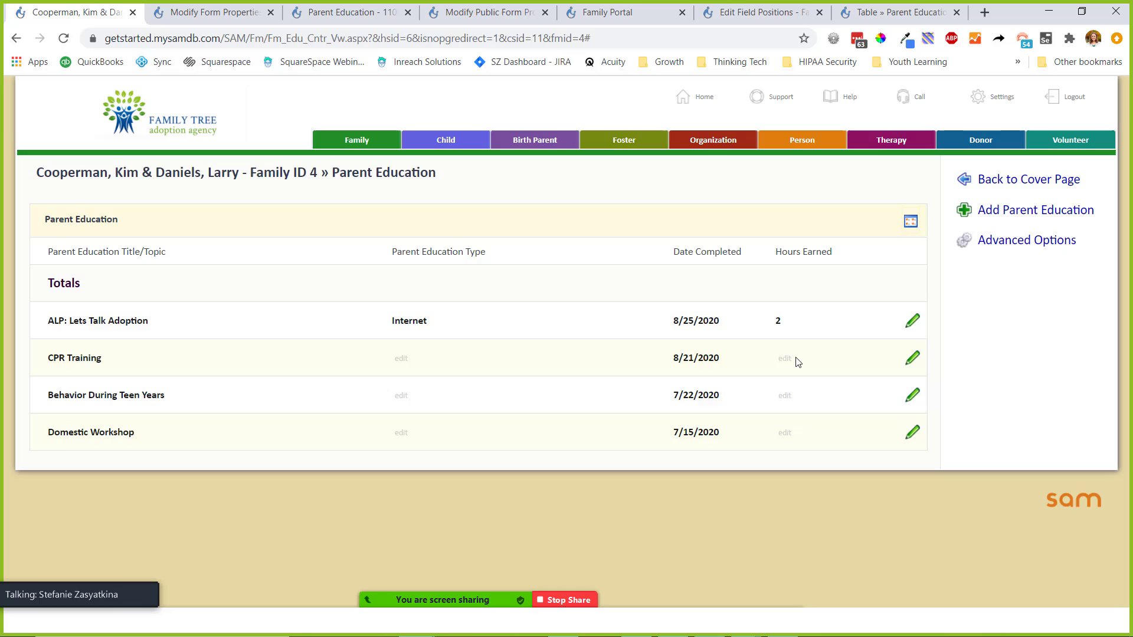
# - Set Hours Earned to 4 for CPR Training, 3 for Behavior During Teen Years and 10 for Domestic Workshop
pyautogui.click(796, 359)
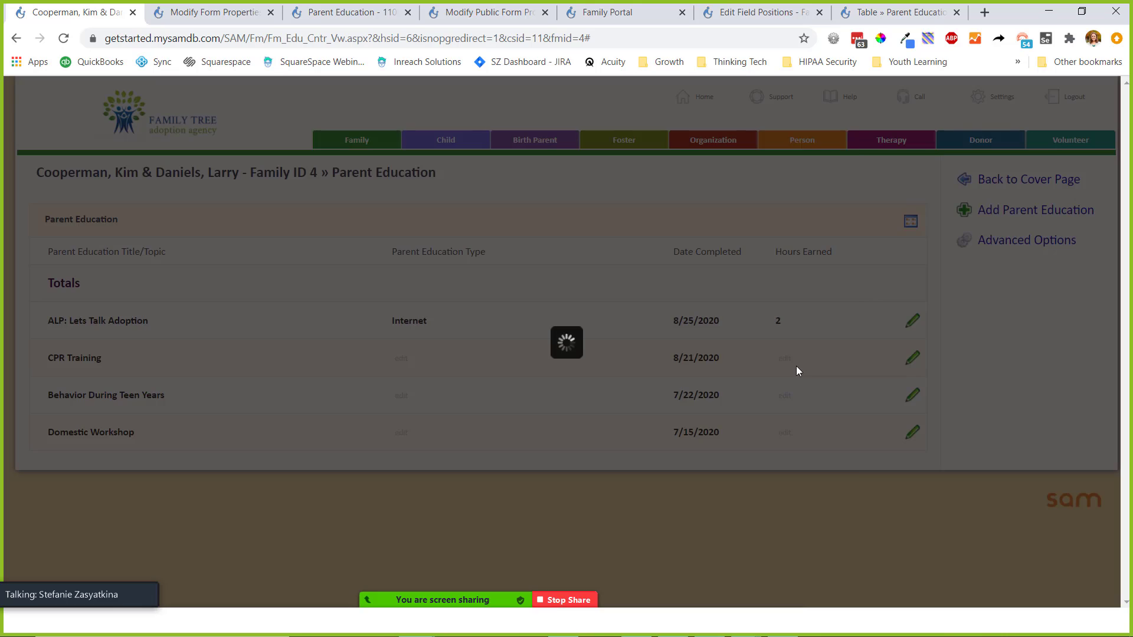
pyautogui.write('4')
pyautogui.press('Return')
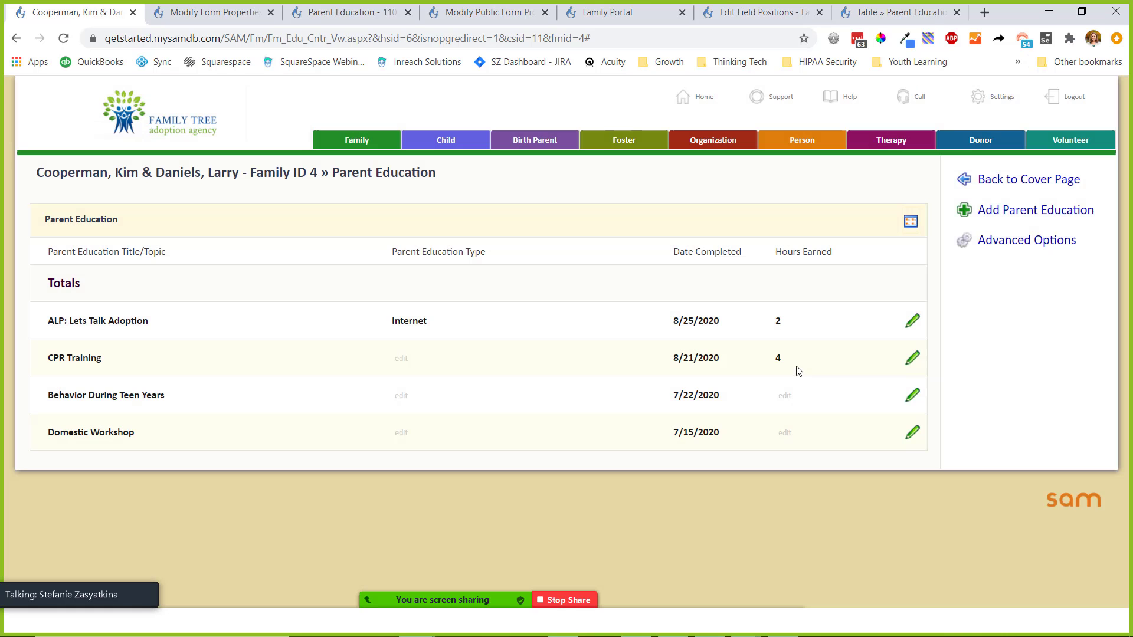
pyautogui.click(781, 398)
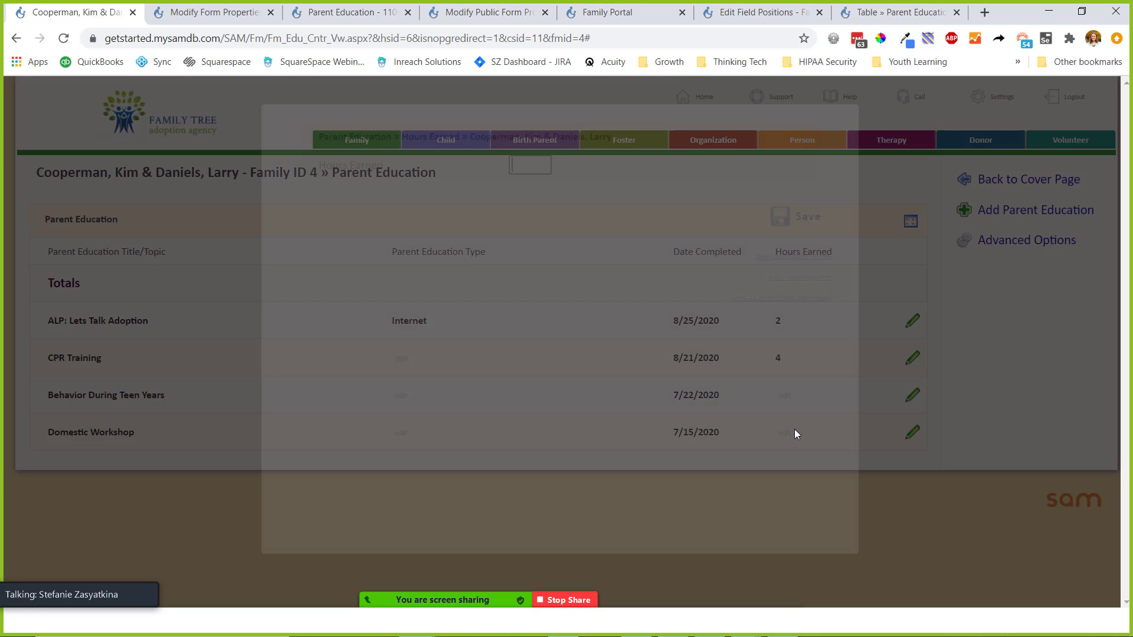
pyautogui.write('3')
pyautogui.press('Return')
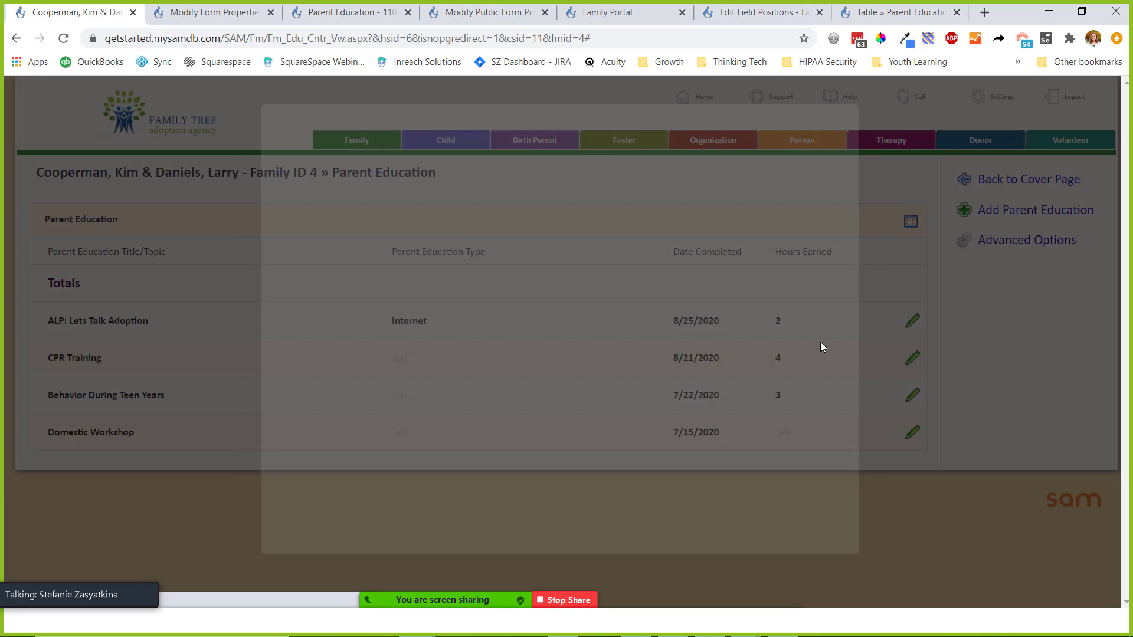
pyautogui.click(786, 435)
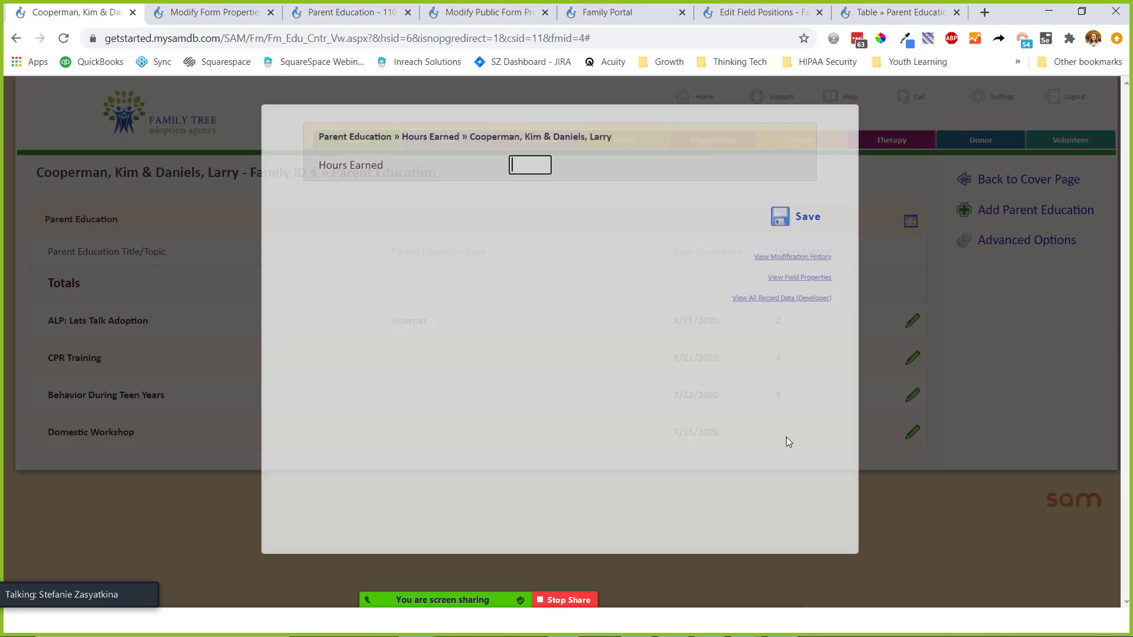
pyautogui.write('10')
pyautogui.press('Return')
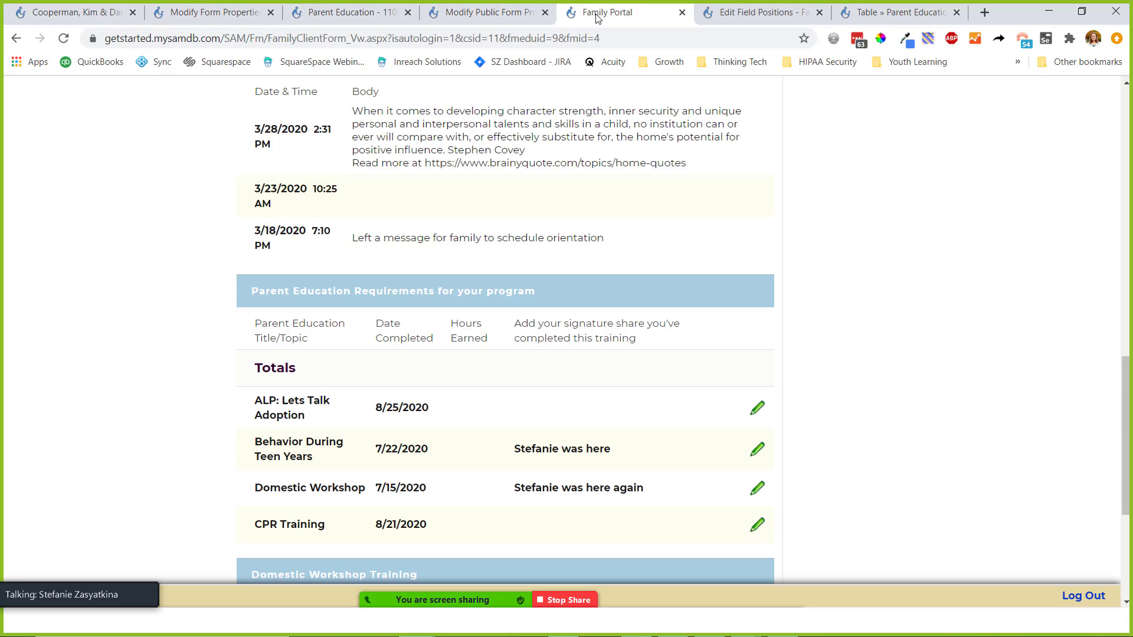
# - Refresh the Family Portal page to check the Hours Earned total under Parent Education Requirements
pyautogui.click(607, 12)
pyautogui.click(63, 38)
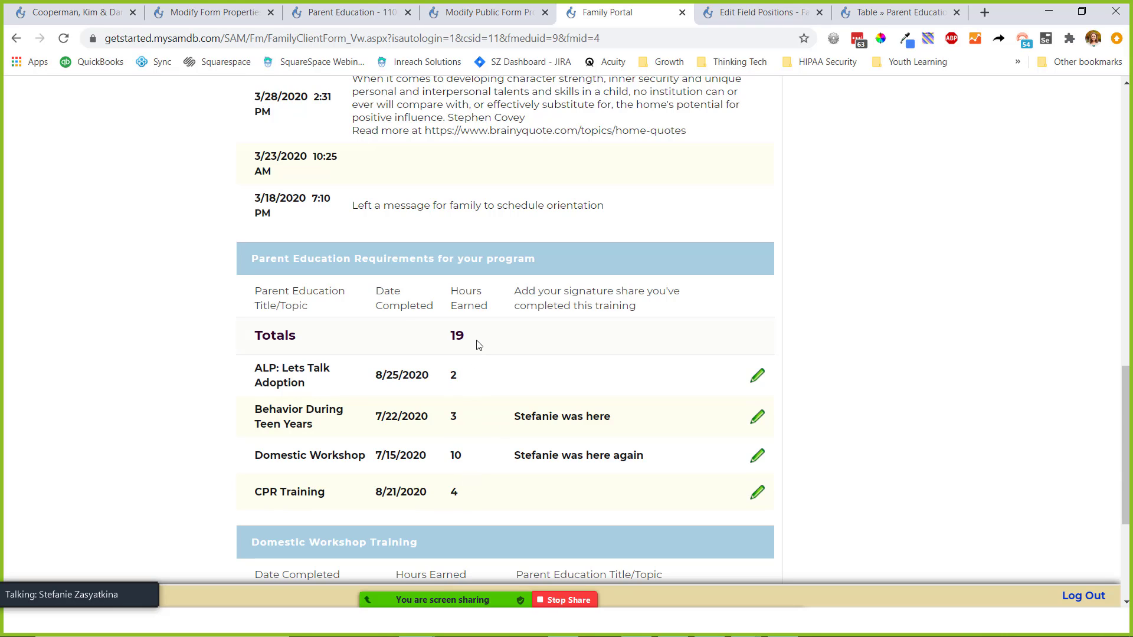
# - Review the Totals row under Parent Education Requirements and read the new message in the meeting chat
pyautogui.moveTo(478, 341); pyautogui.dragTo(247, 341)
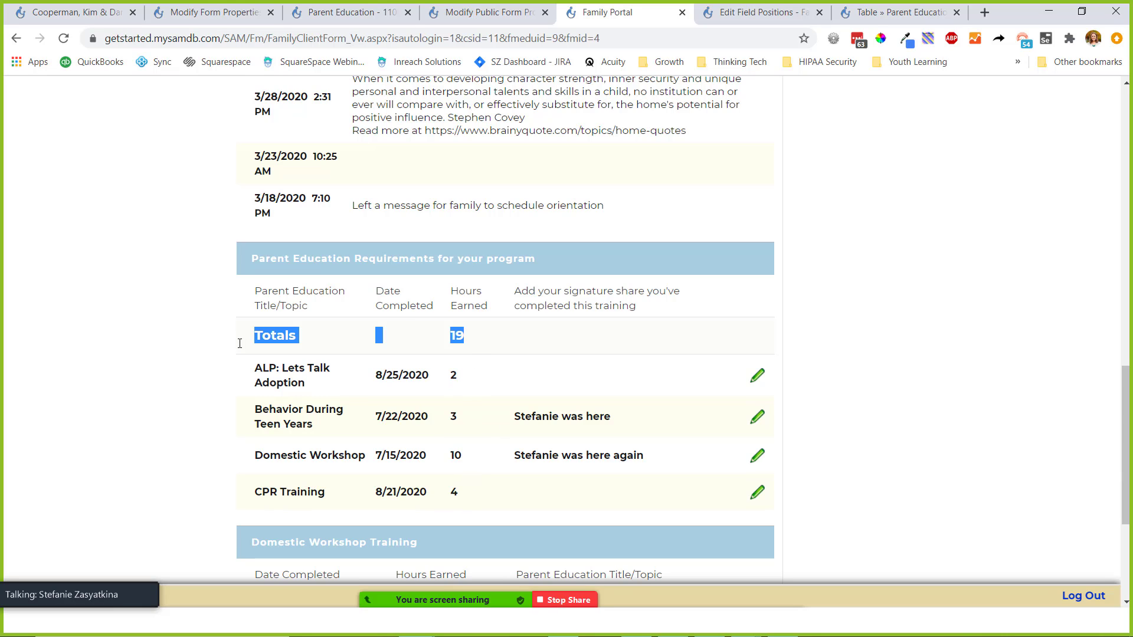
pyautogui.click(224, 357)
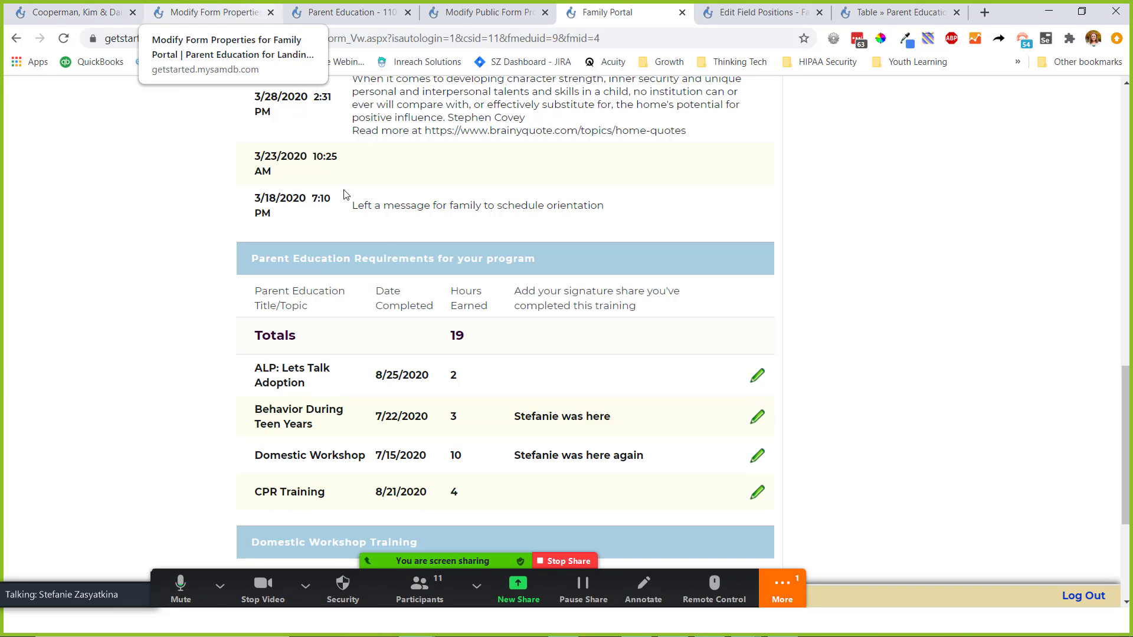
pyautogui.click(790, 597)
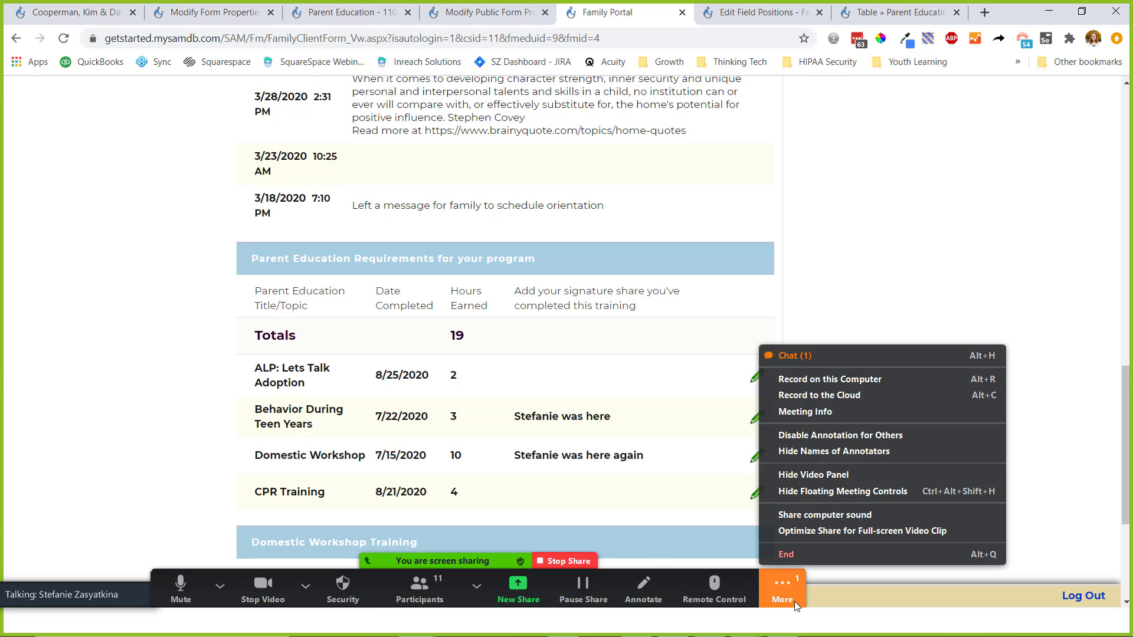
pyautogui.click(804, 358)
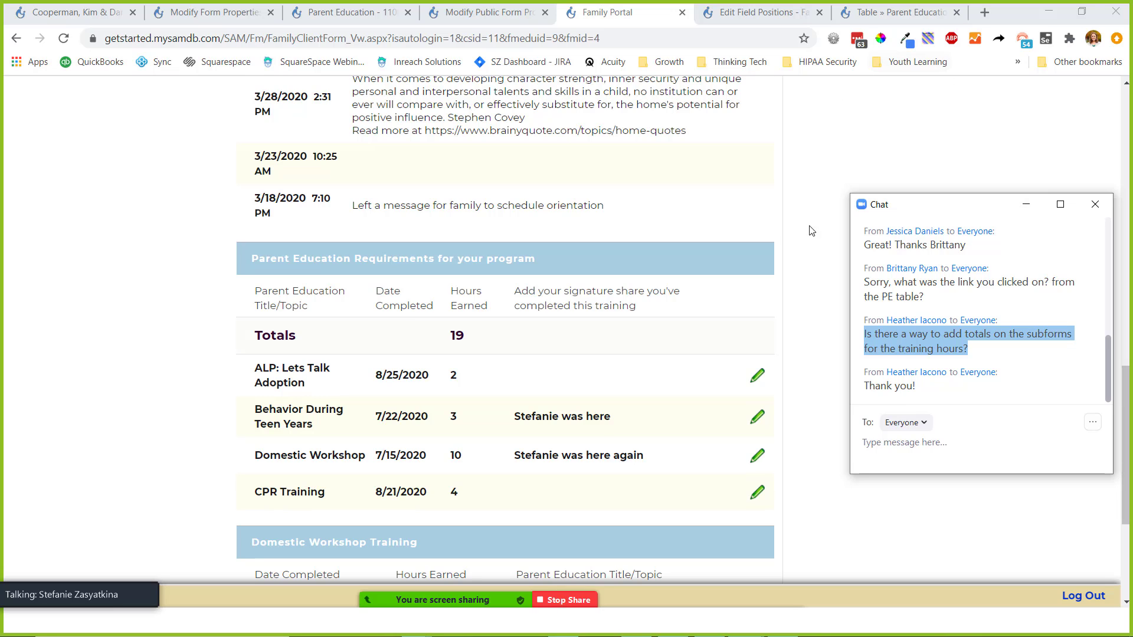
pyautogui.click(809, 242)
pyautogui.scroll(-4, 796, 265)
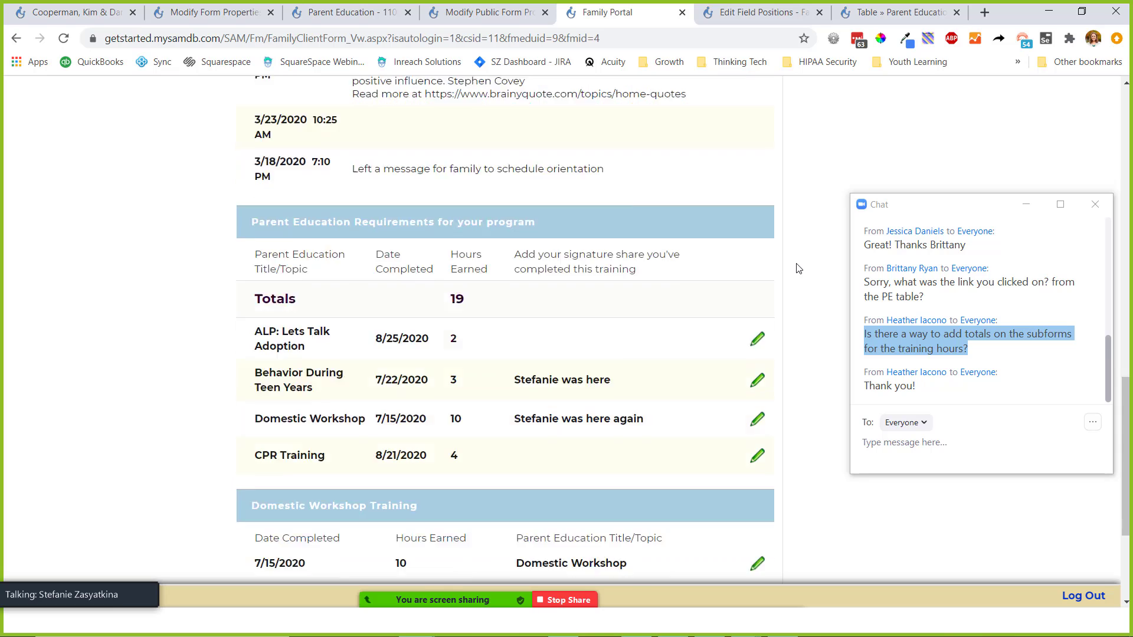
pyautogui.scroll(6, 767, 295)
pyautogui.scroll(10, 744, 321)
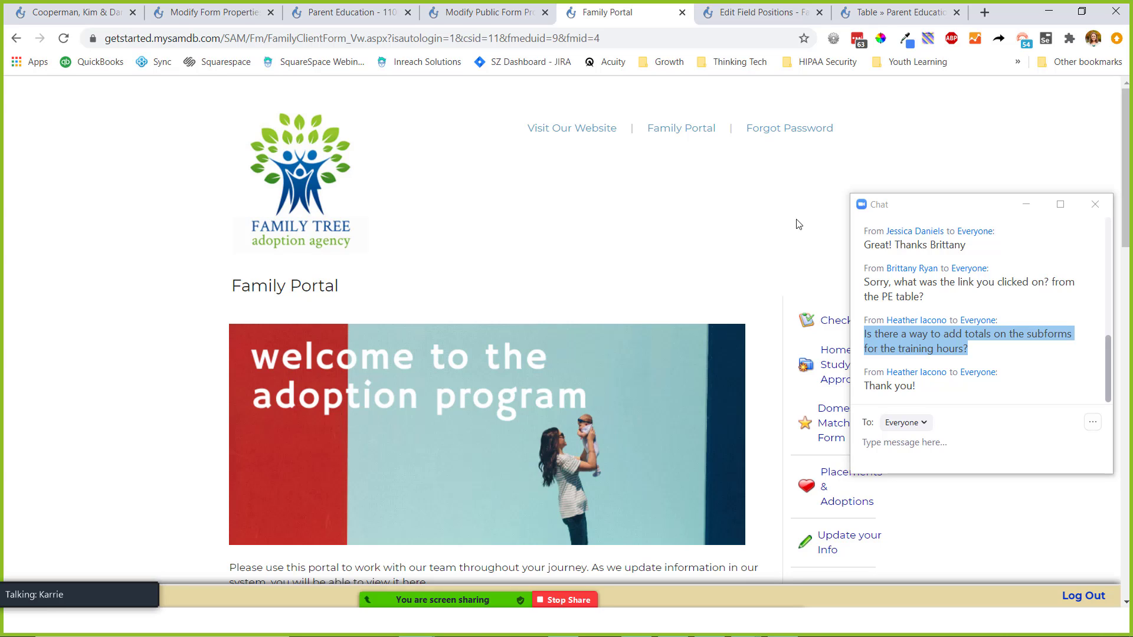
# - Mute the speaking participant in the meeting, collapse the participant video panel and minimize the chat window
pyautogui.click(64, 574)
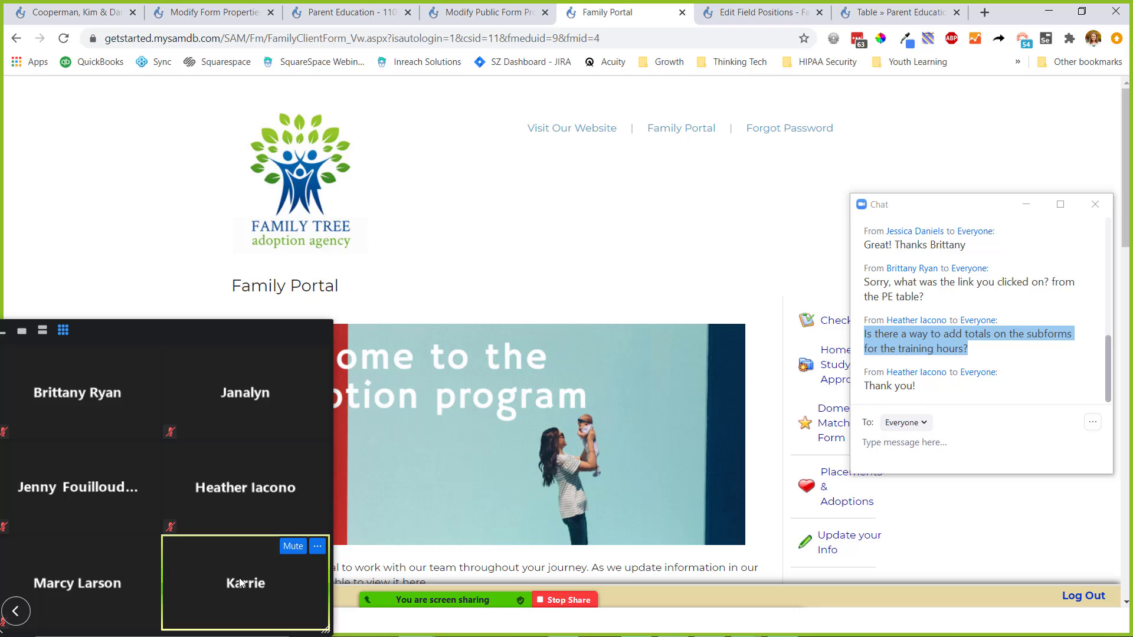
pyautogui.click(292, 547)
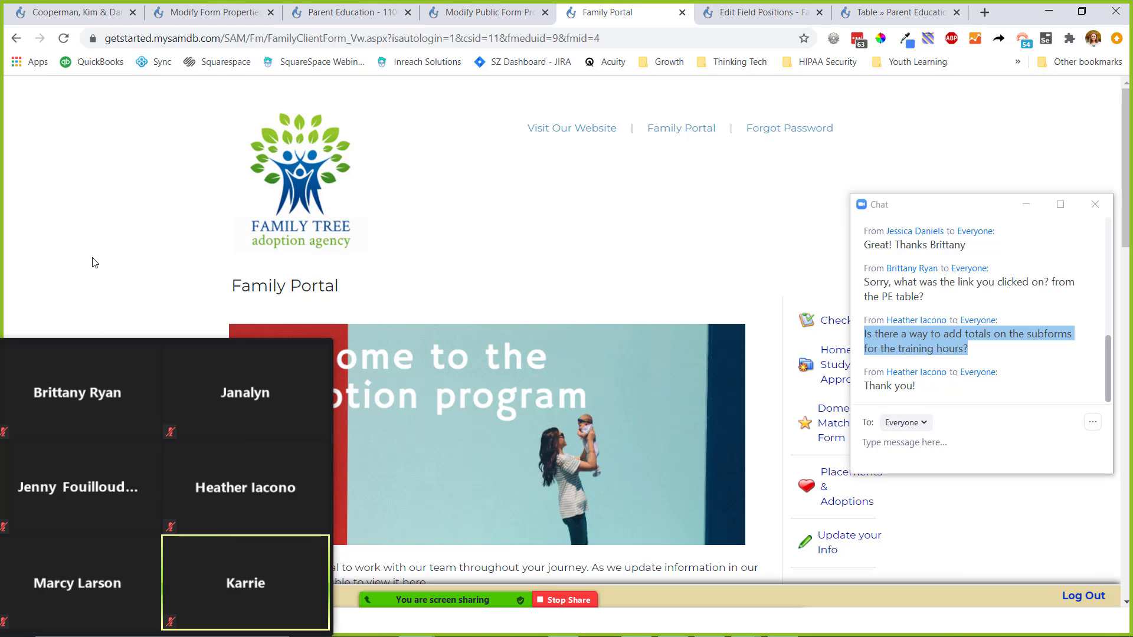
pyautogui.click(4, 333)
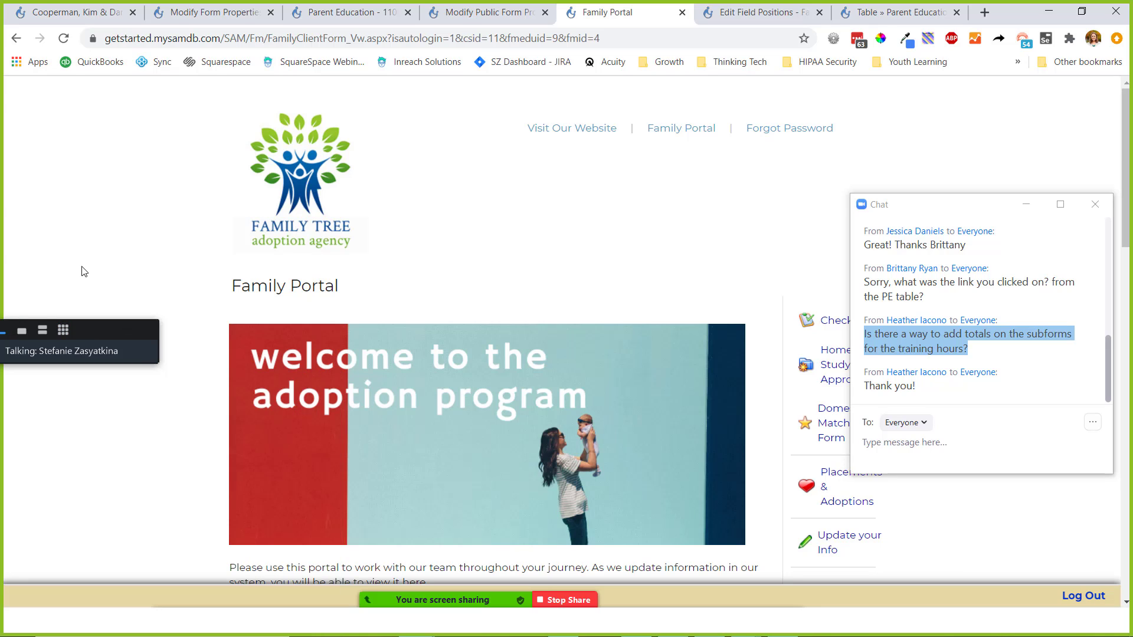
pyautogui.click(1027, 204)
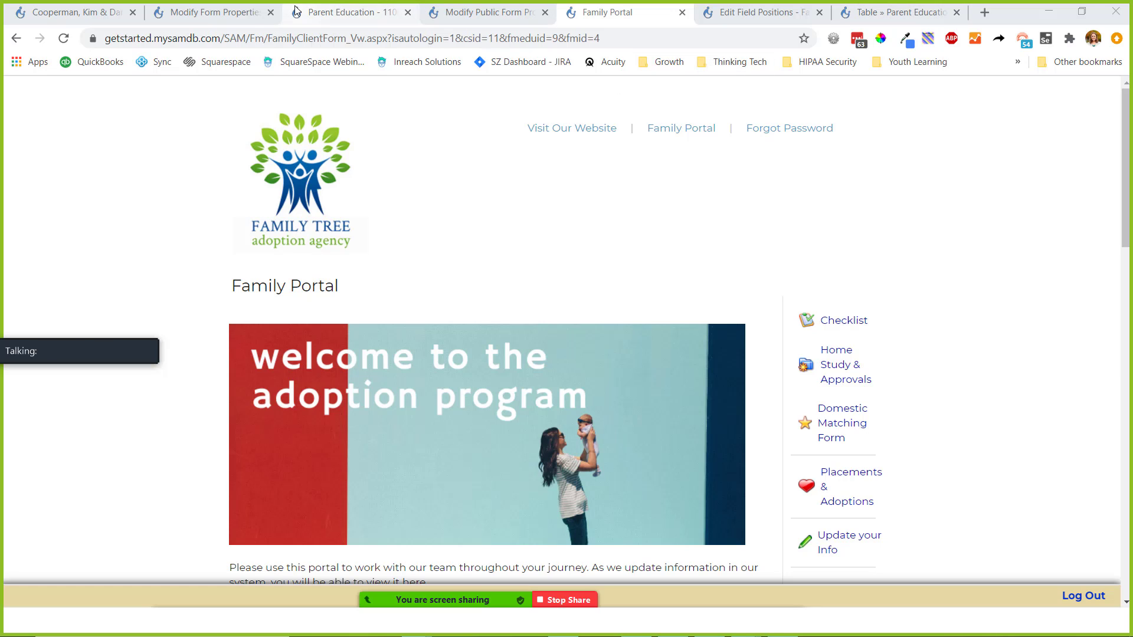
# - Go to the database home page from the form properties page and move it into its own browser window
pyautogui.click(184, 17)
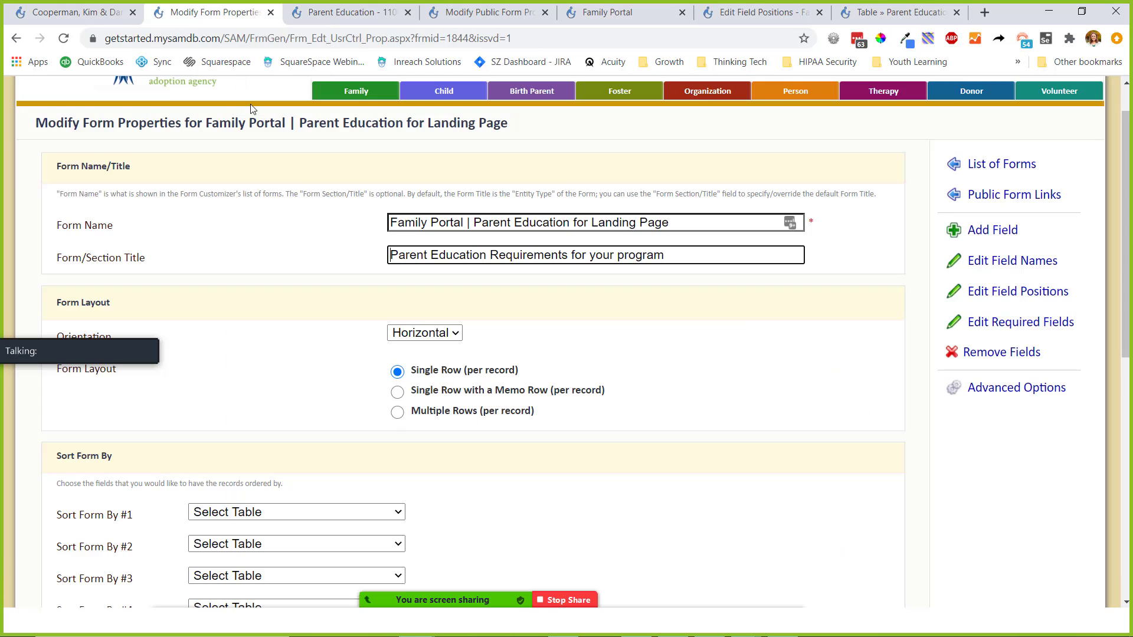
pyautogui.scroll(1, 310, 219)
pyautogui.click(685, 96)
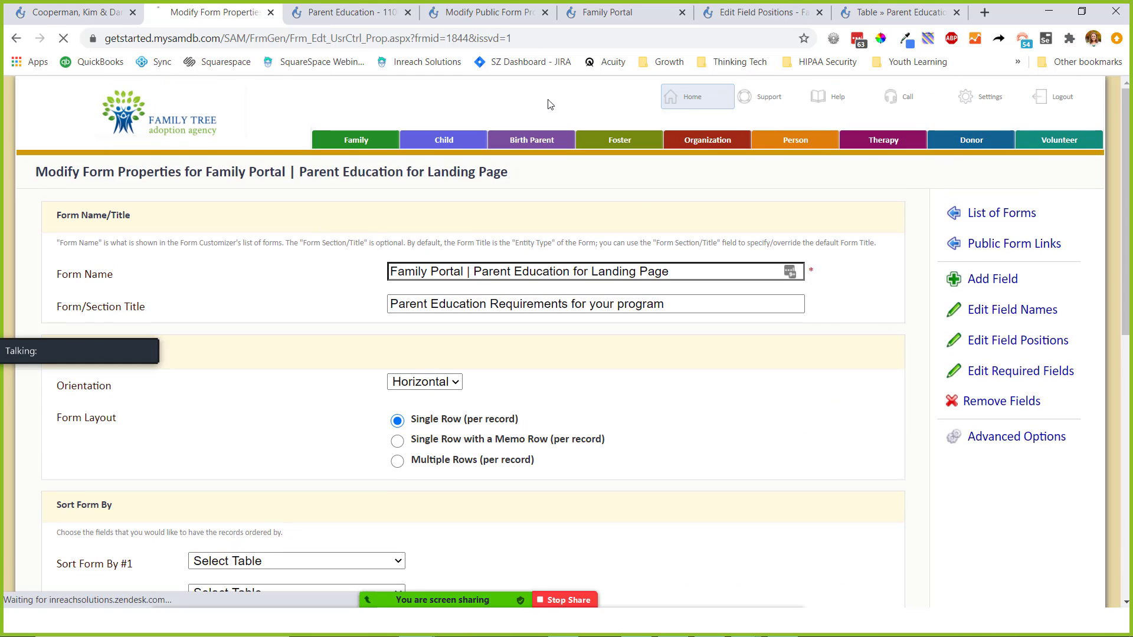
pyautogui.moveTo(219, 11); pyautogui.dragTo(423, 105)
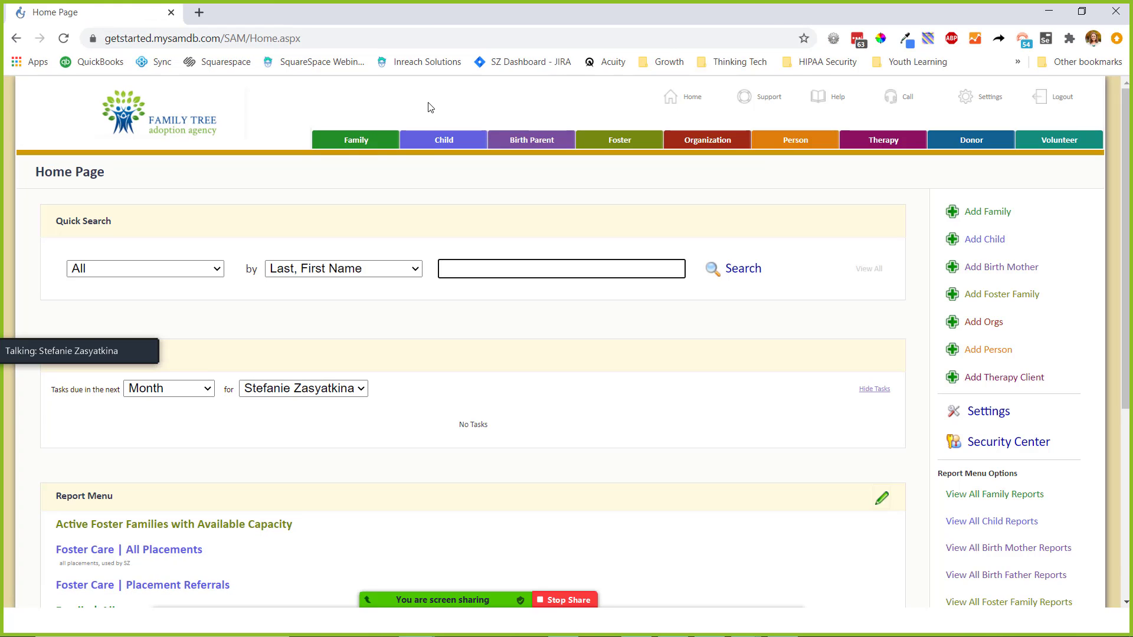
# - Move the Family Portal into its own browser window, close the window with the remaining pages and return to the home page
pyautogui.hotkey('alt', 'Tab')
pyautogui.moveTo(560, 12); pyautogui.dragTo(567, 122)
pyautogui.hotkey('alt', 'Tab')
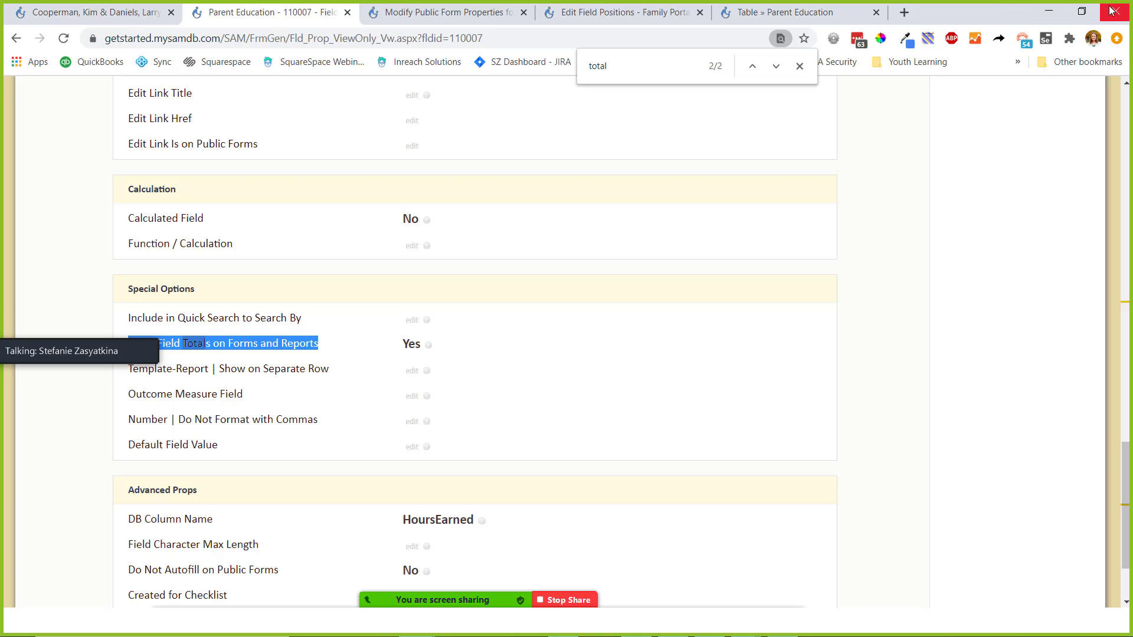
pyautogui.click(1128, 12)
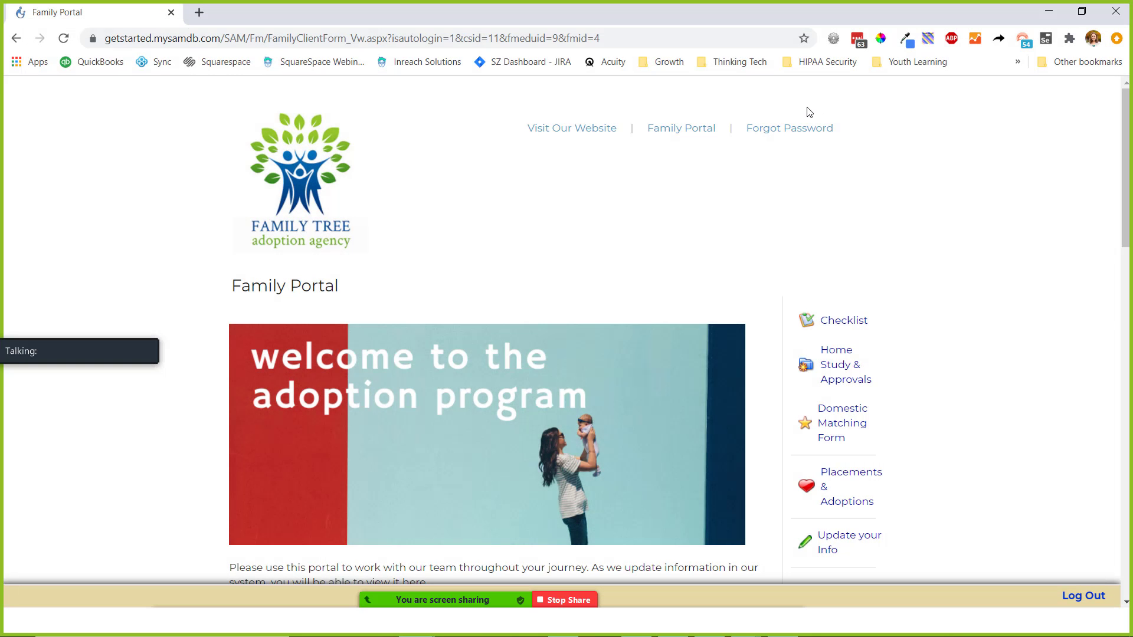
pyautogui.hotkey('alt', 'Tab')
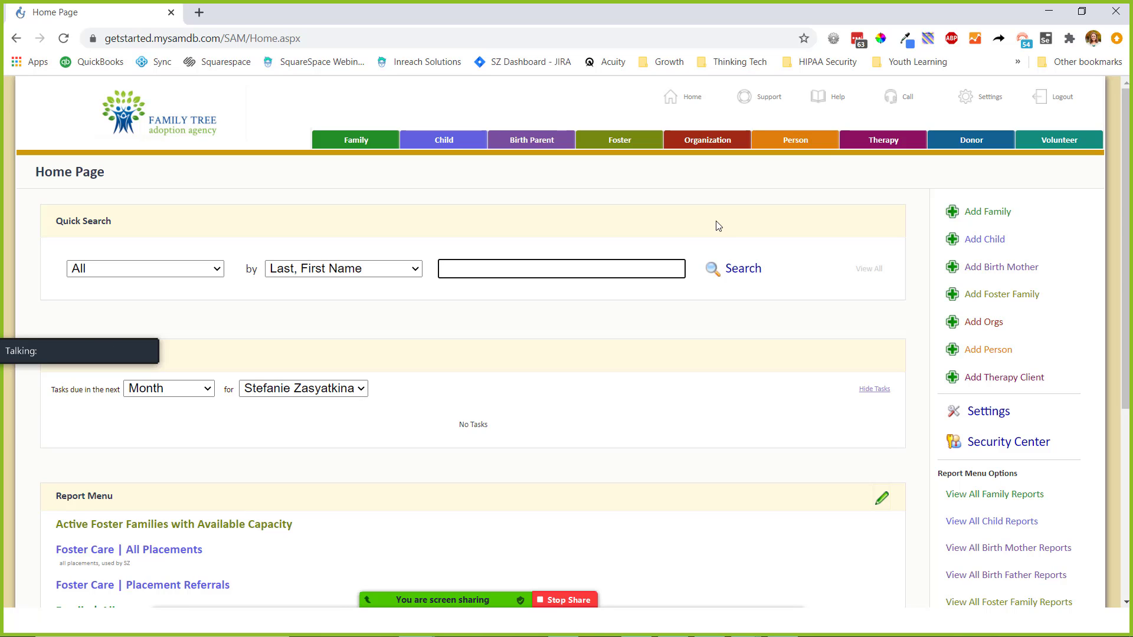
# - Open the Family Checklist in the Checklist Configuration settings
pyautogui.click(990, 104)
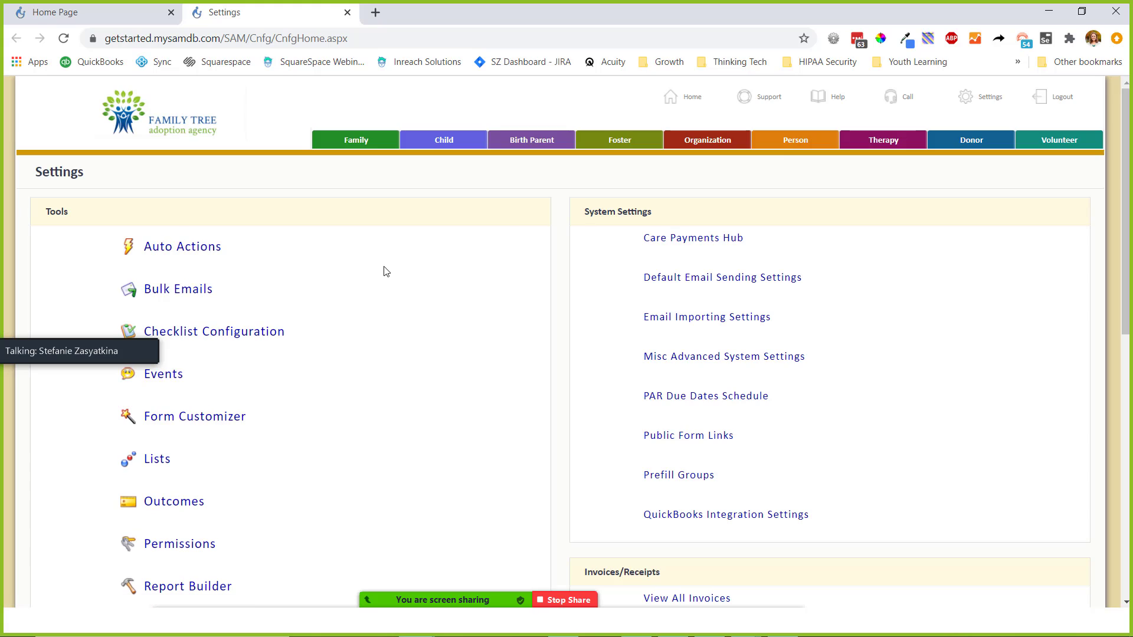
pyautogui.click(292, 341)
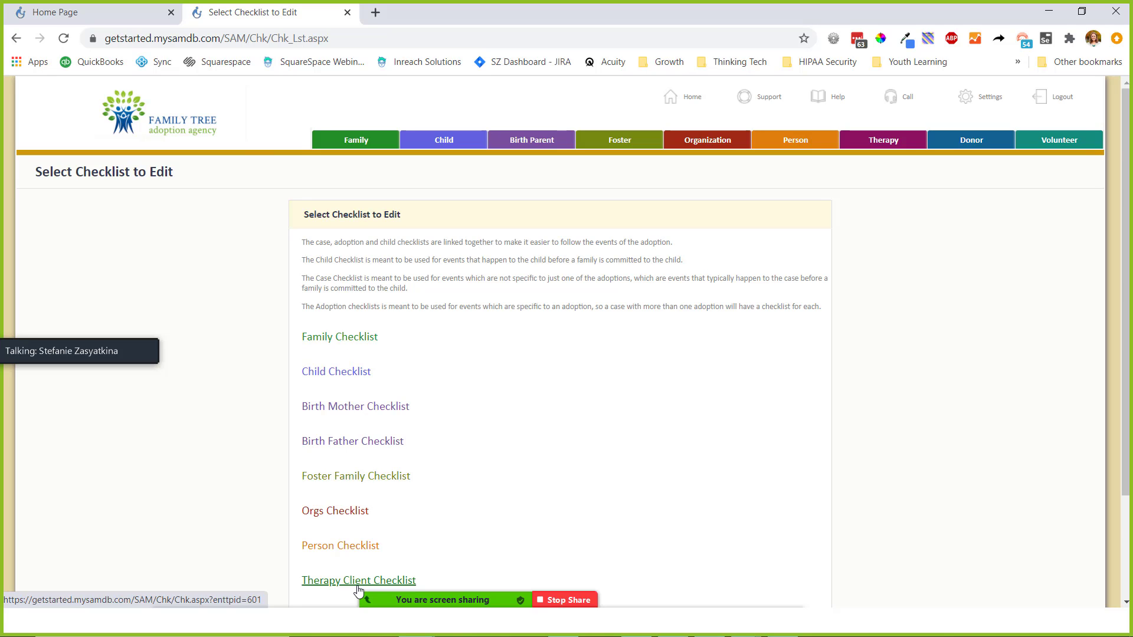
pyautogui.click(361, 338)
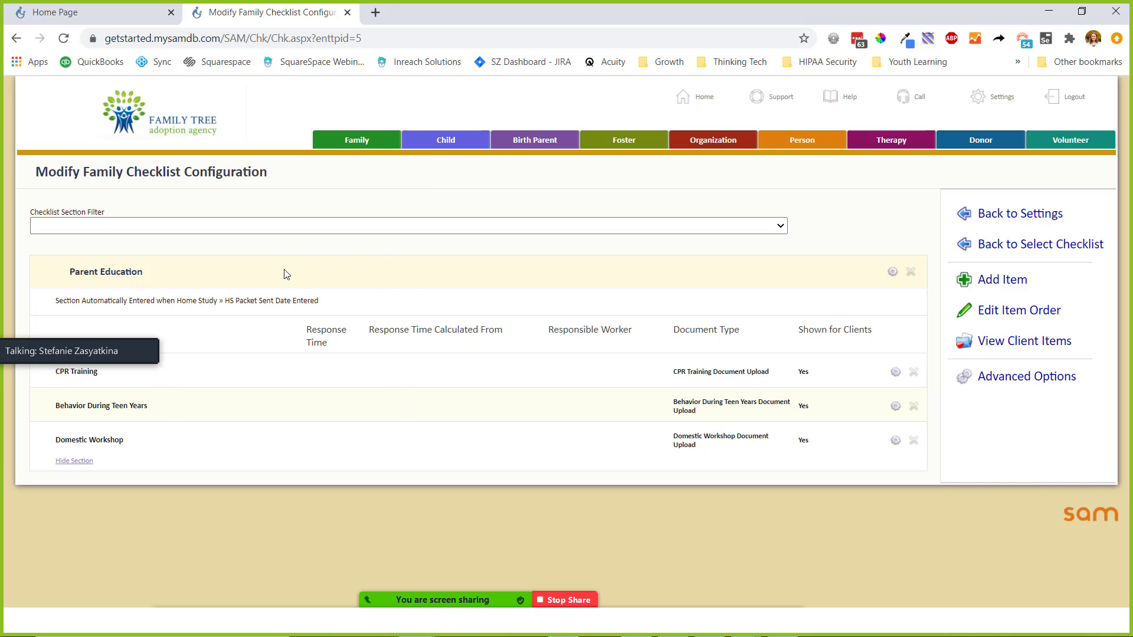
# - Examine the Parent Education section's automatic-entry rule and look at the Family Portal landing page for comparison
pyautogui.moveTo(351, 308); pyautogui.dragTo(50, 311)
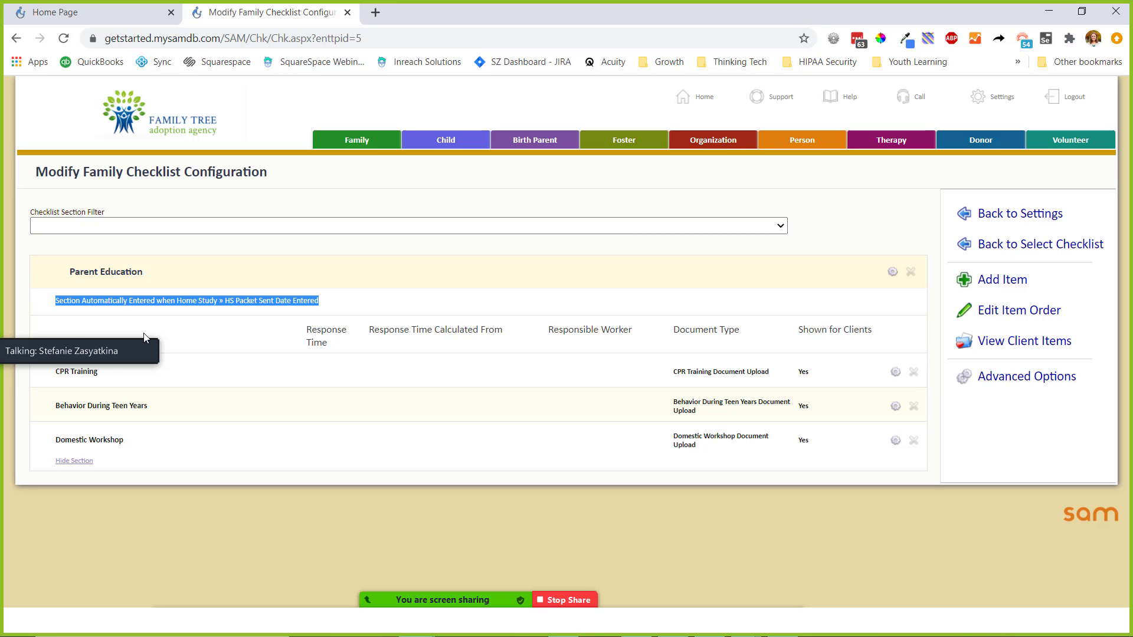
pyautogui.hotkey('alt', 'Tab')
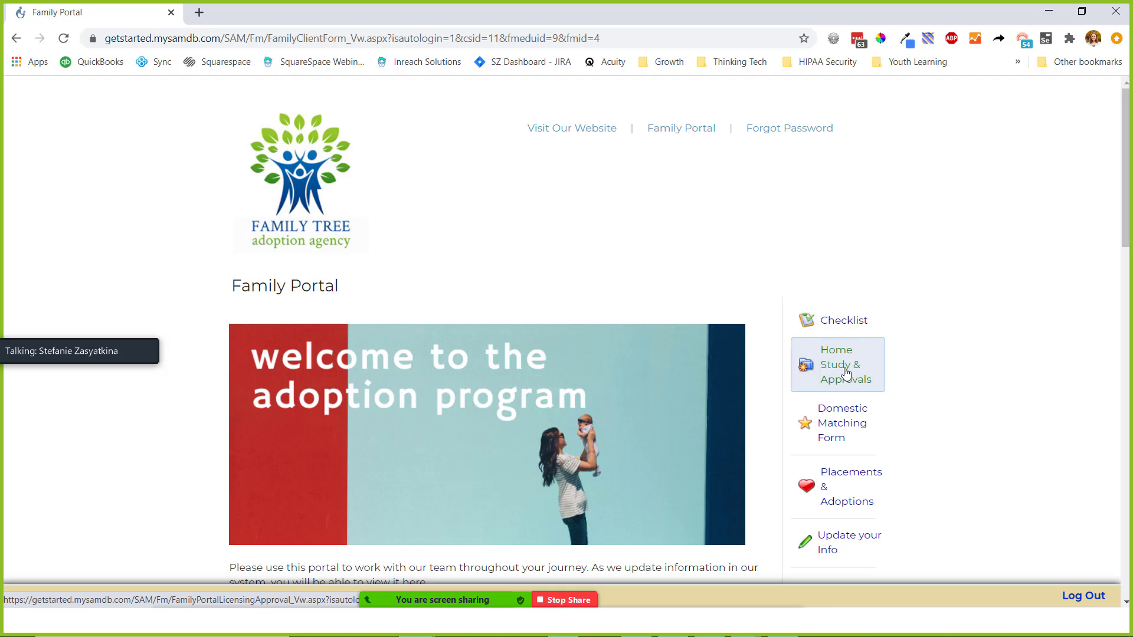
pyautogui.hotkey('alt', 'Tab')
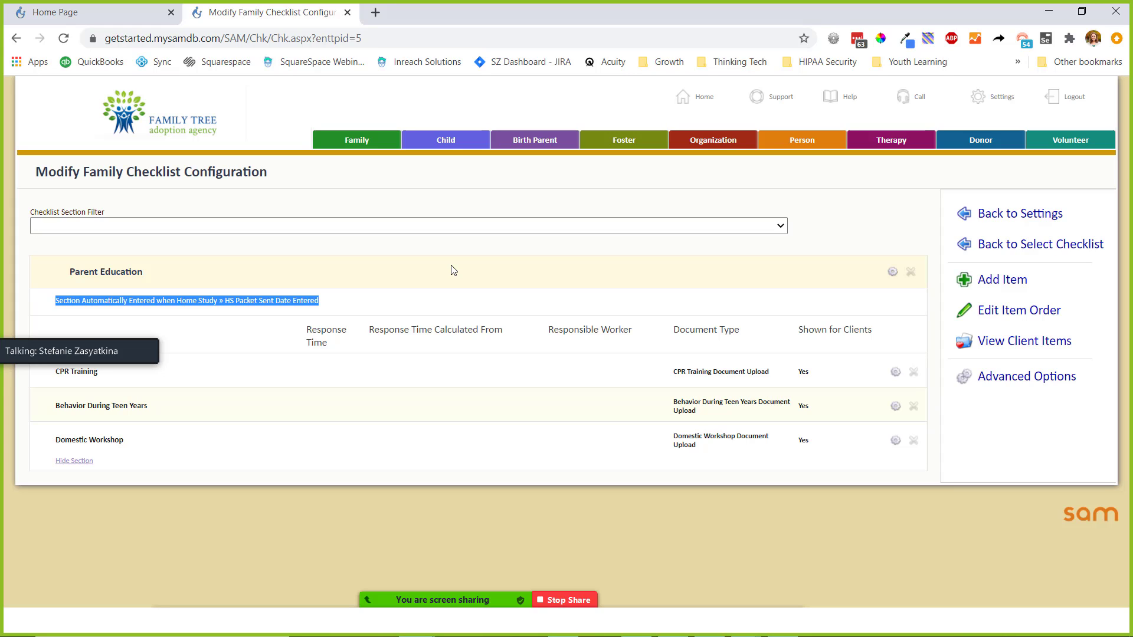
pyautogui.moveTo(123, 362)
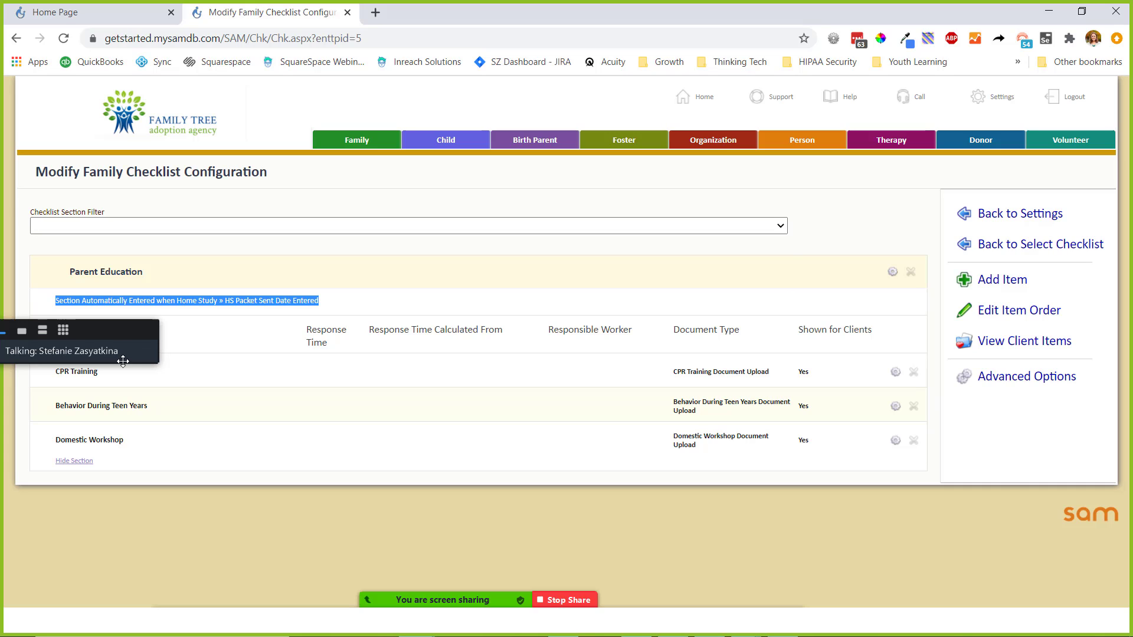
# - Start a new family checklist item in the existing Parent Education section, moving the meeting panel off the form
pyautogui.click(990, 282)
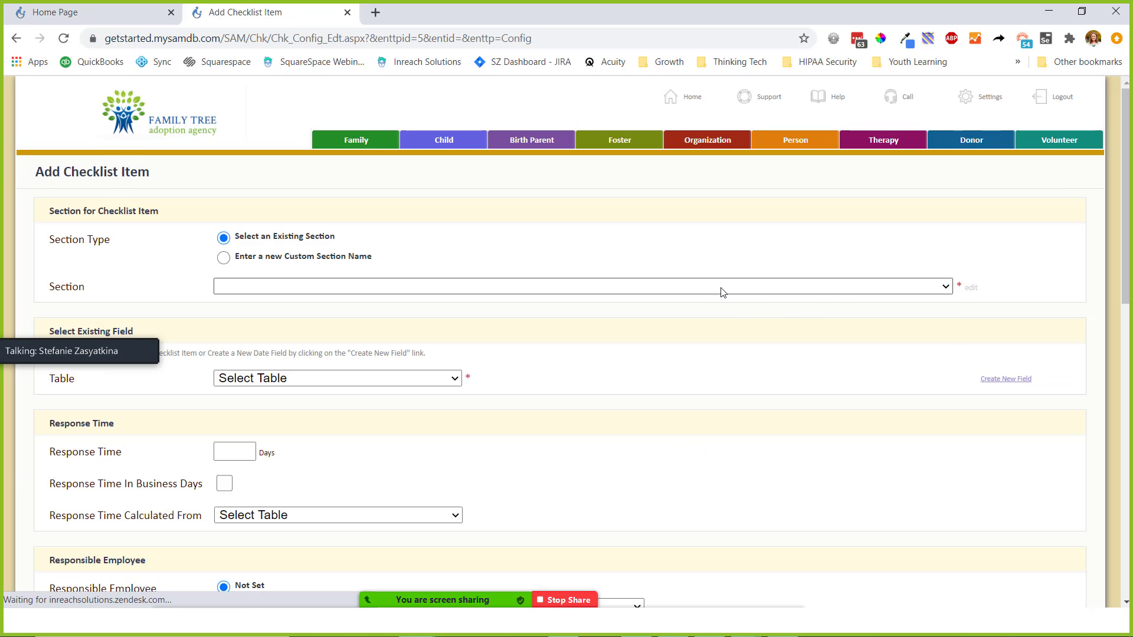
pyautogui.click(530, 287)
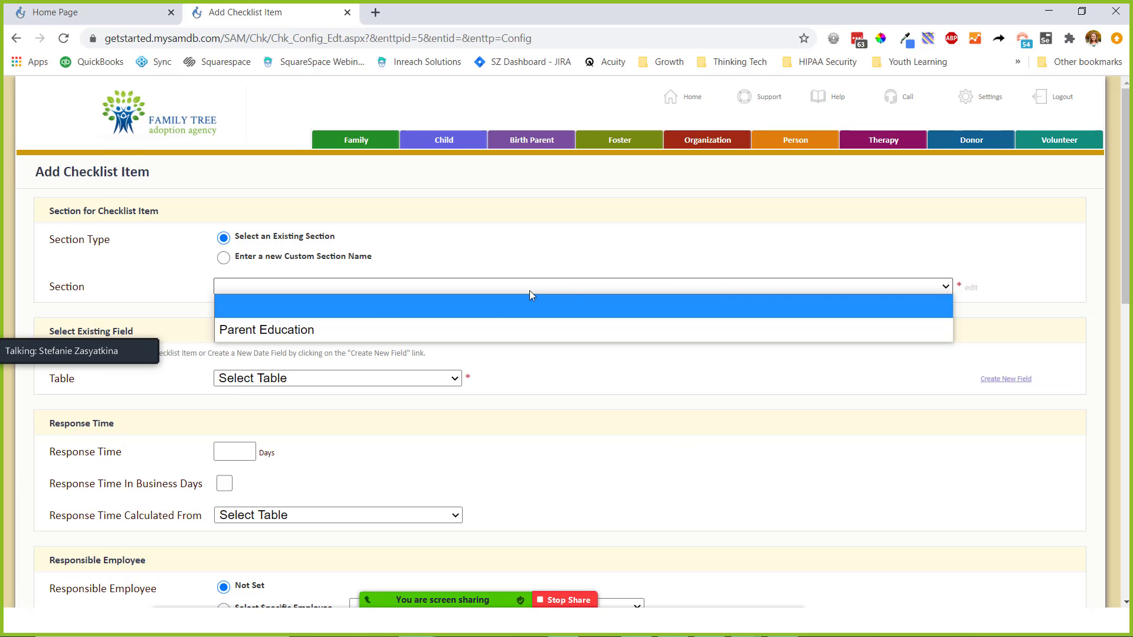
pyautogui.click(373, 336)
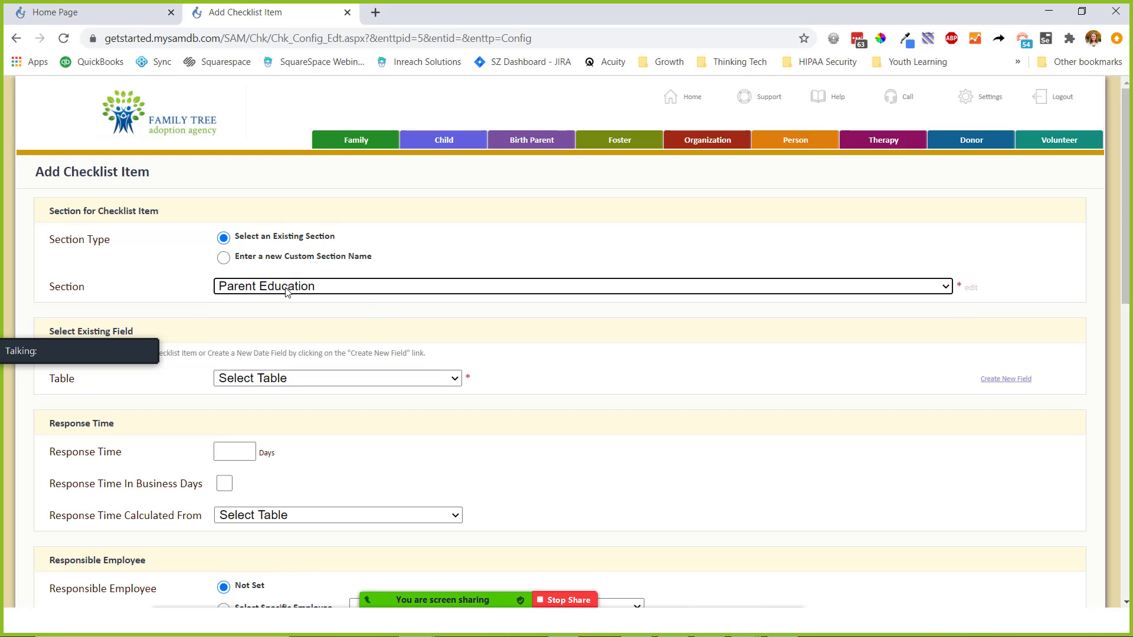
pyautogui.moveTo(98, 328); pyautogui.dragTo(135, 518)
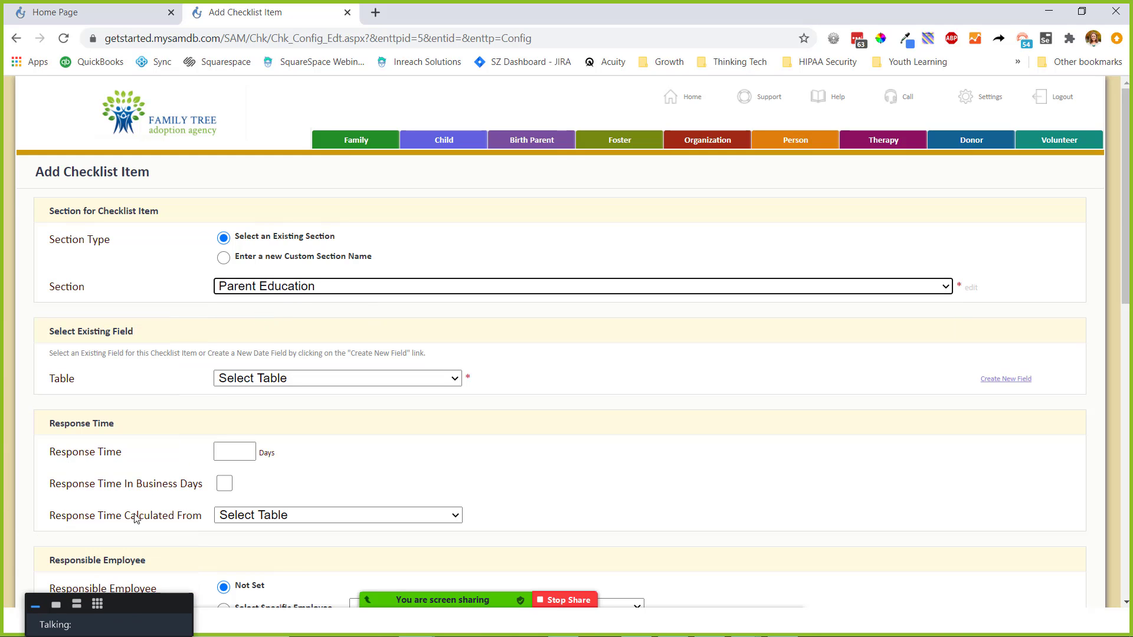
pyautogui.scroll(-3, 139, 348)
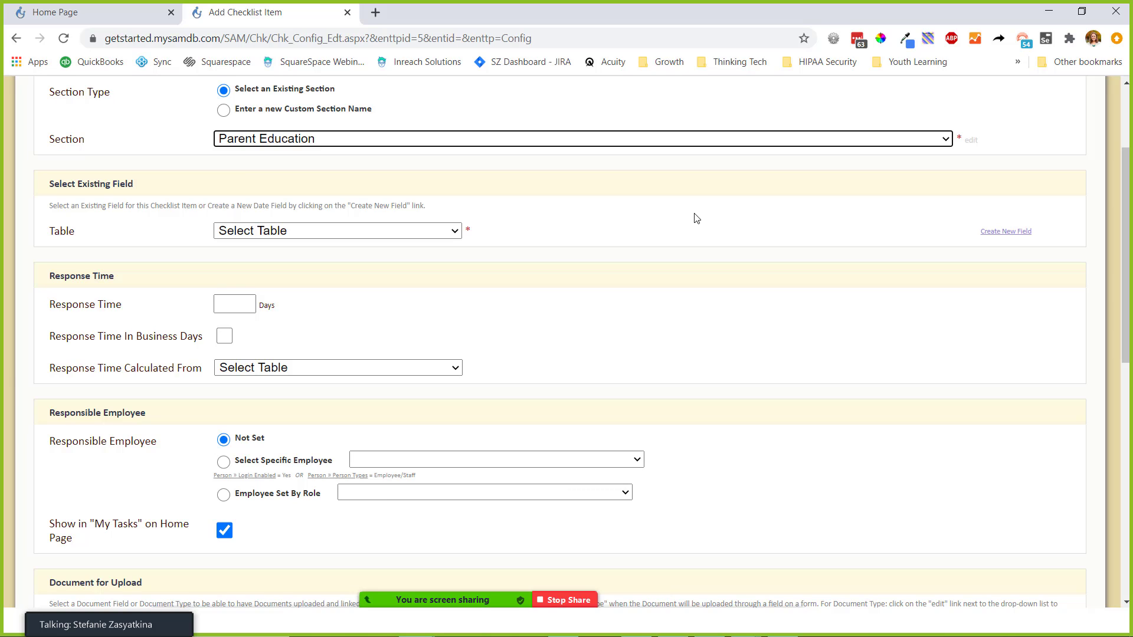
# - Create a new field for the checklist item in the Home Study table with the title The Connected Child
pyautogui.click(1010, 236)
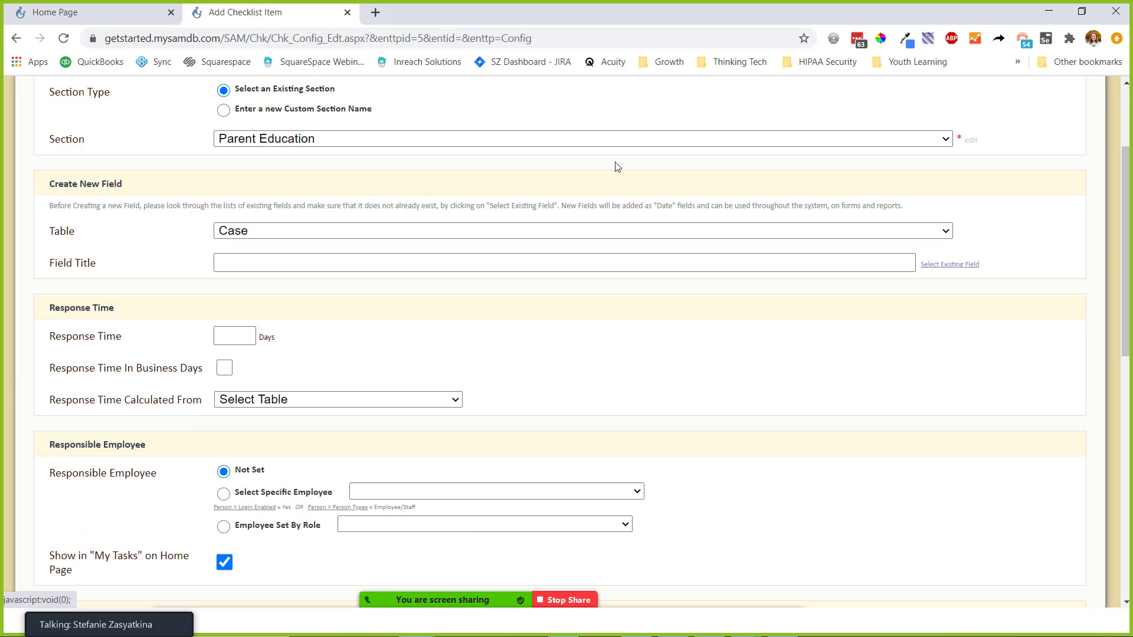
pyautogui.click(278, 232)
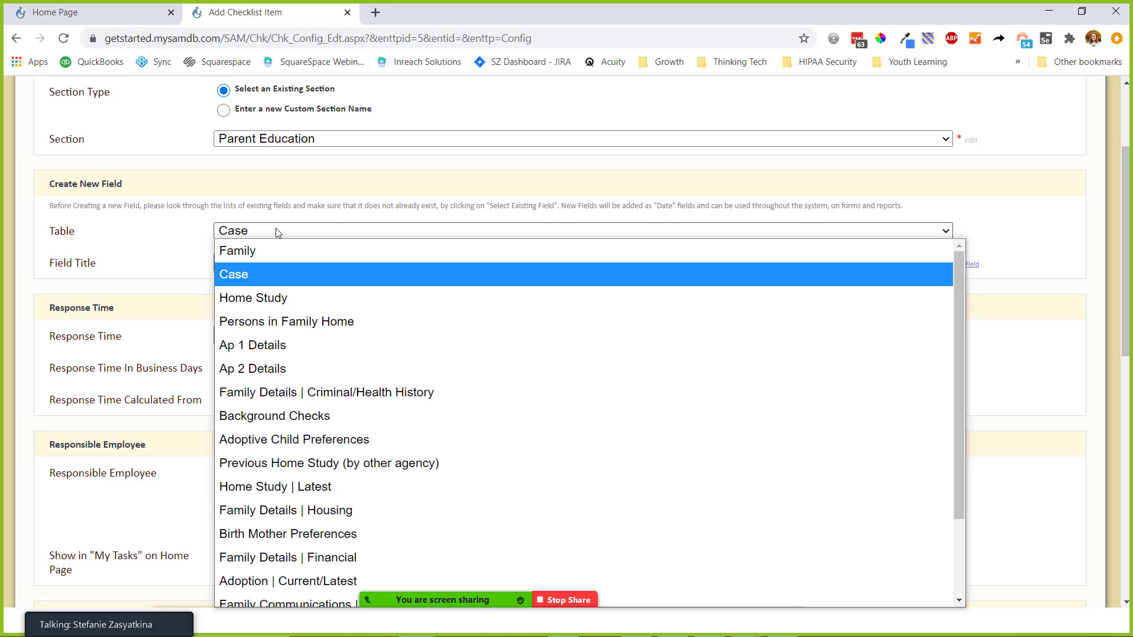
pyautogui.click(278, 299)
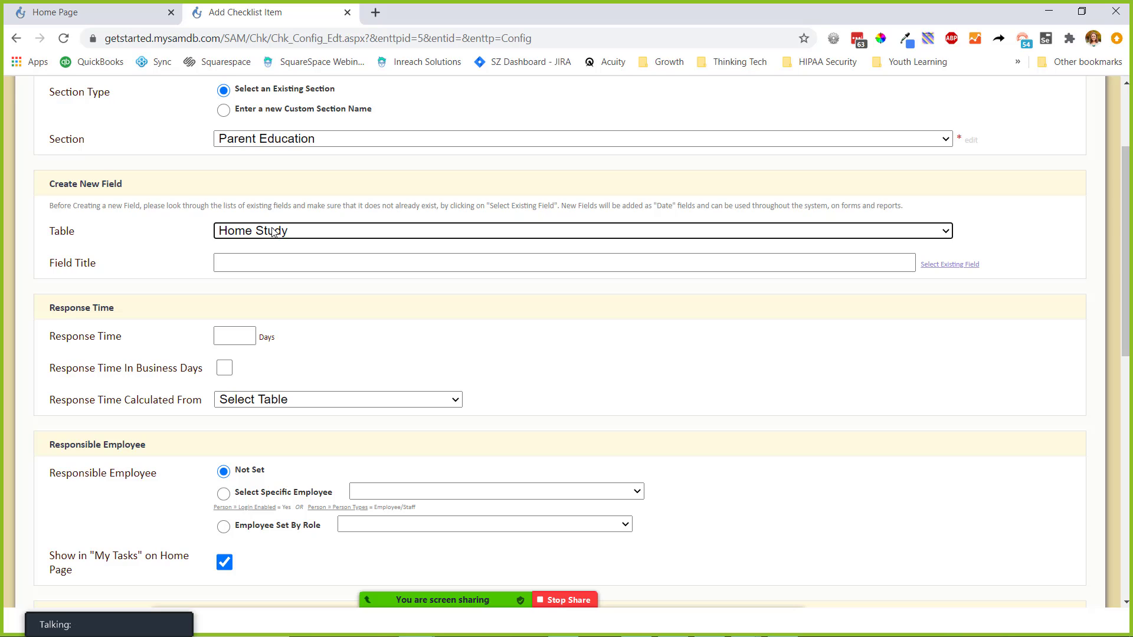
pyautogui.click(274, 261)
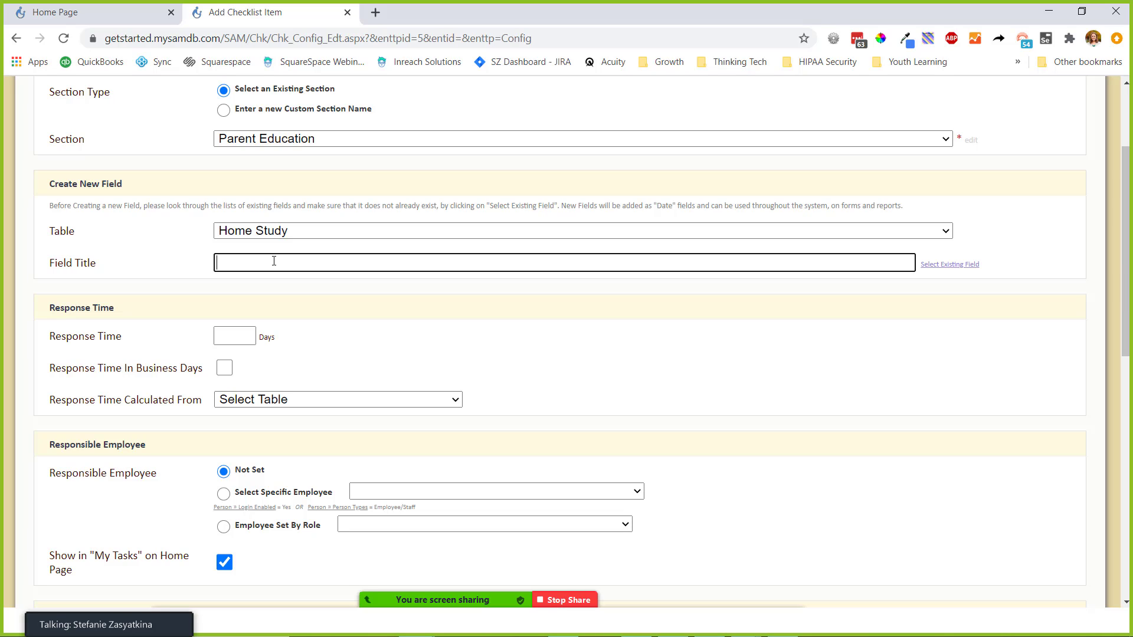
pyautogui.write('The Connec')
pyautogui.press('BackSpace')
pyautogui.press('BackSpace')
pyautogui.write('e')
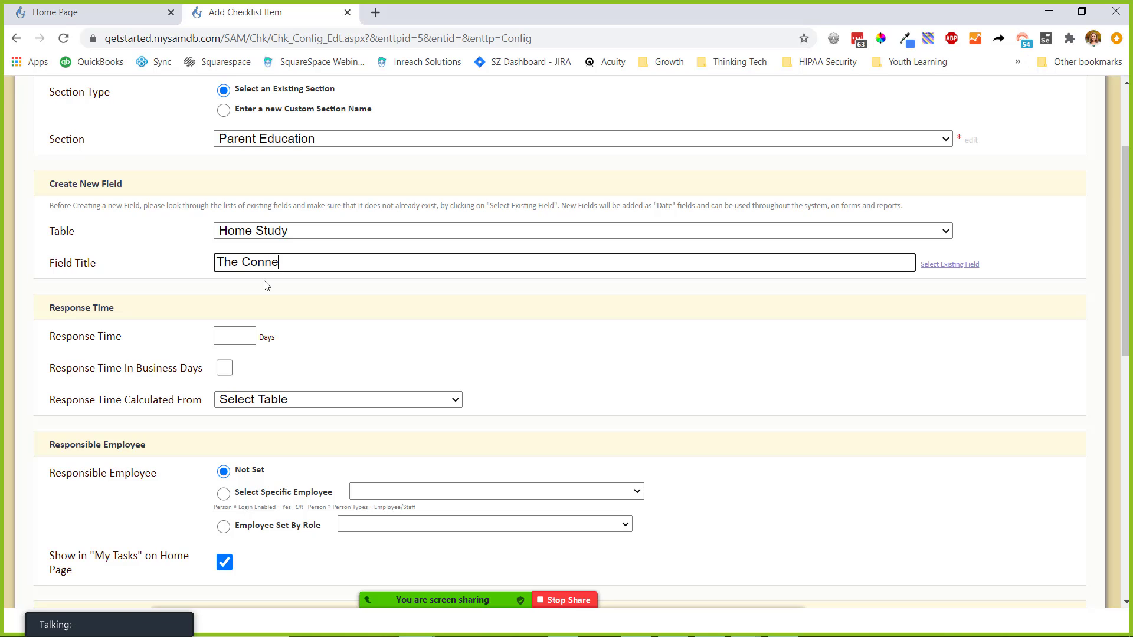
pyautogui.write('cted Child')
pyautogui.scroll(-2, 266, 286)
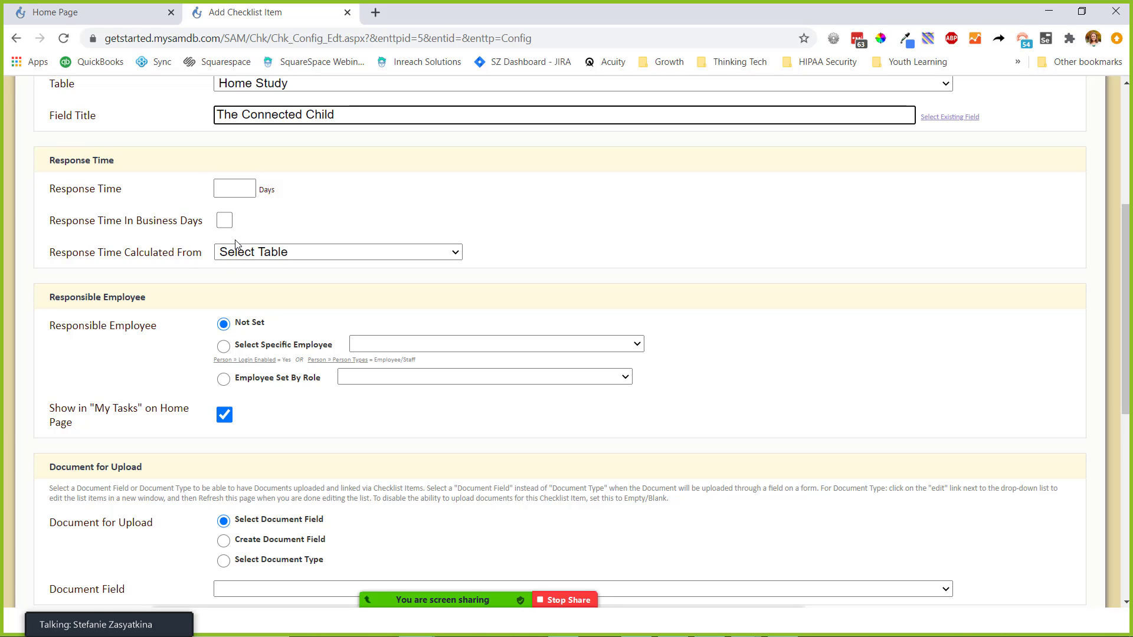
pyautogui.scroll(-1, 236, 244)
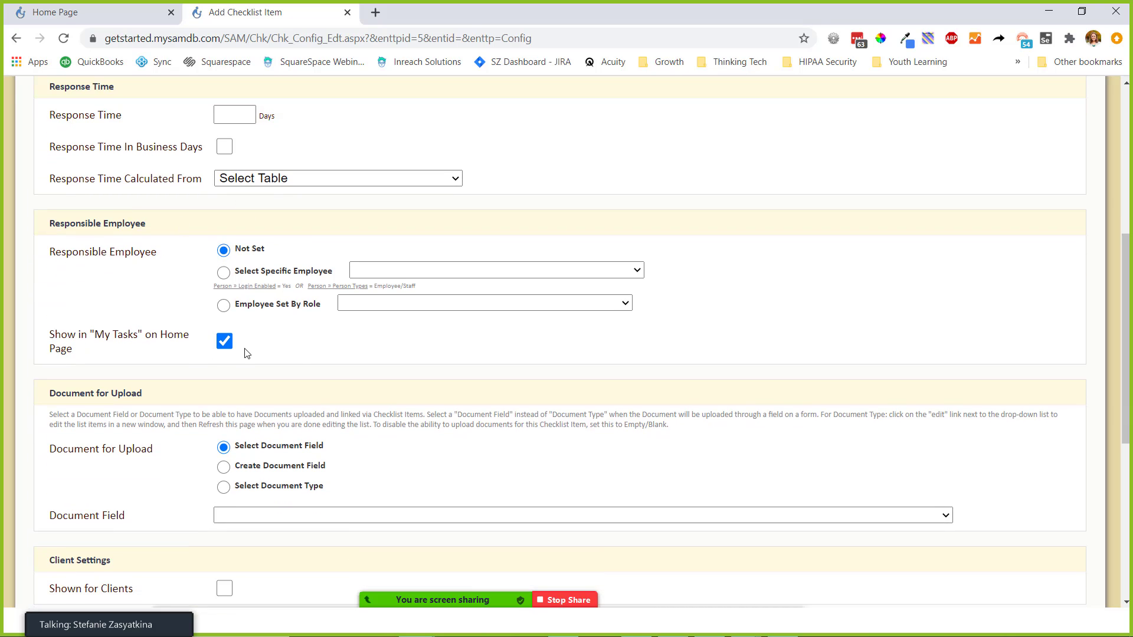
# - Set the item's document for upload to a new document field with a new document type named The Connected Child
pyautogui.scroll(-2, 248, 353)
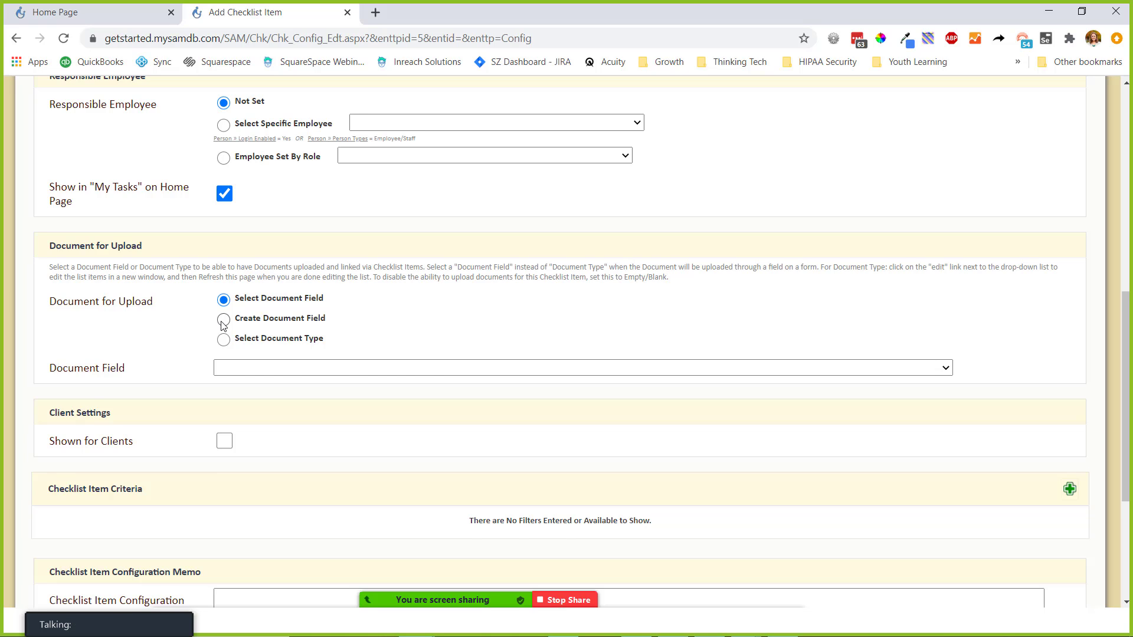
pyautogui.click(223, 320)
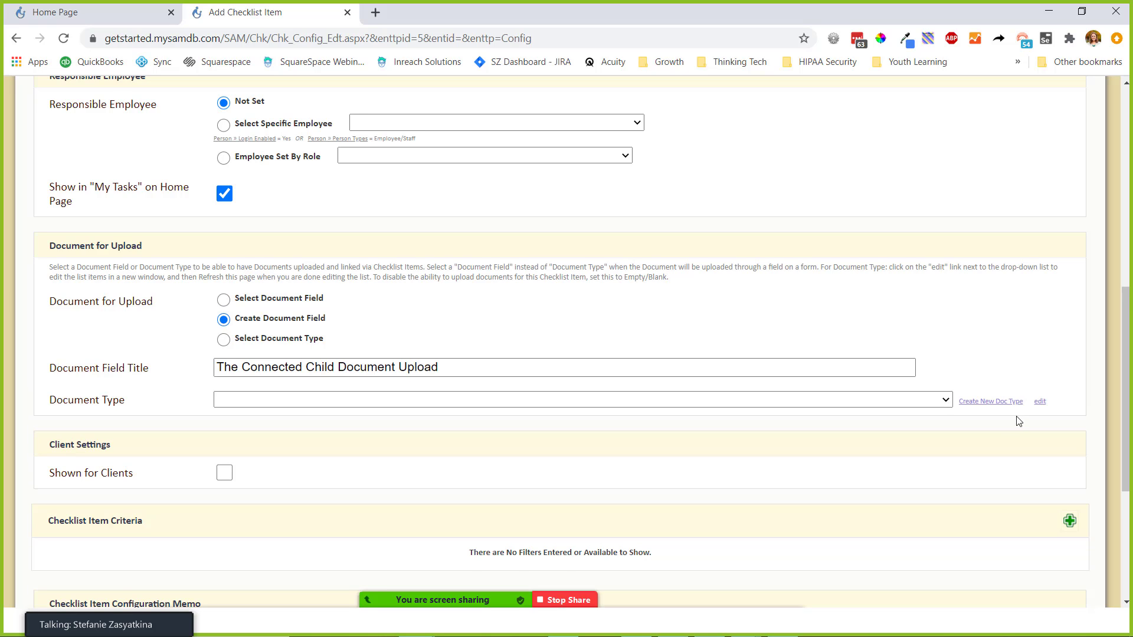
pyautogui.click(1001, 402)
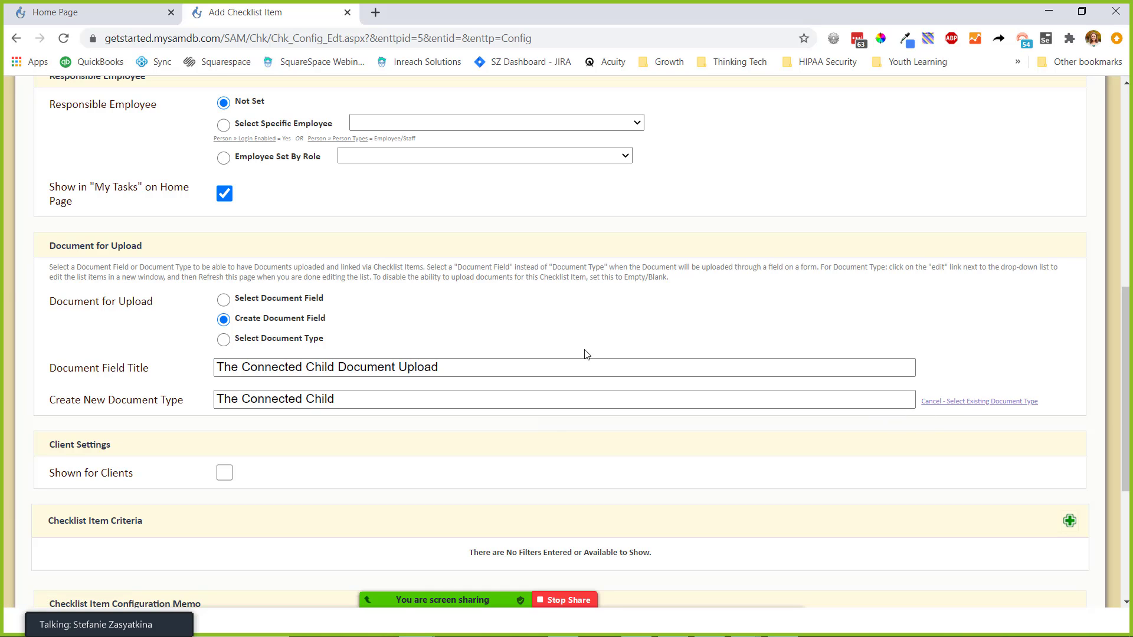
pyautogui.moveTo(587, 367); pyautogui.dragTo(198, 370)
pyautogui.moveTo(357, 401); pyautogui.dragTo(195, 405)
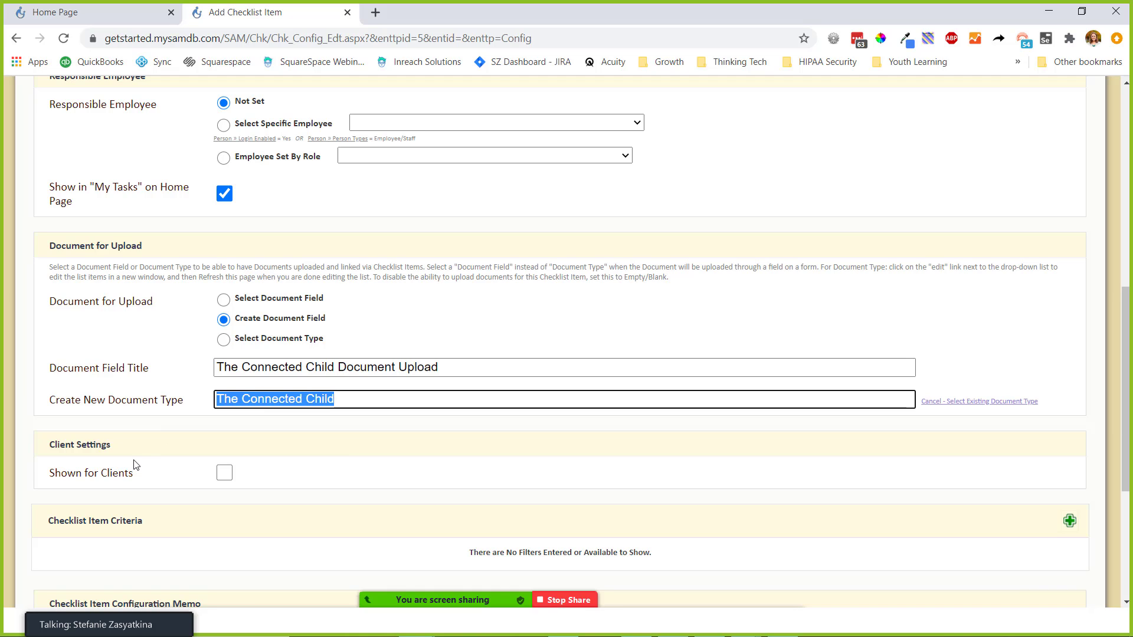
# - Make the checklist item shown for clients, check its Document for Download setting, and save the item
pyautogui.scroll(-3, 136, 465)
pyautogui.click(224, 251)
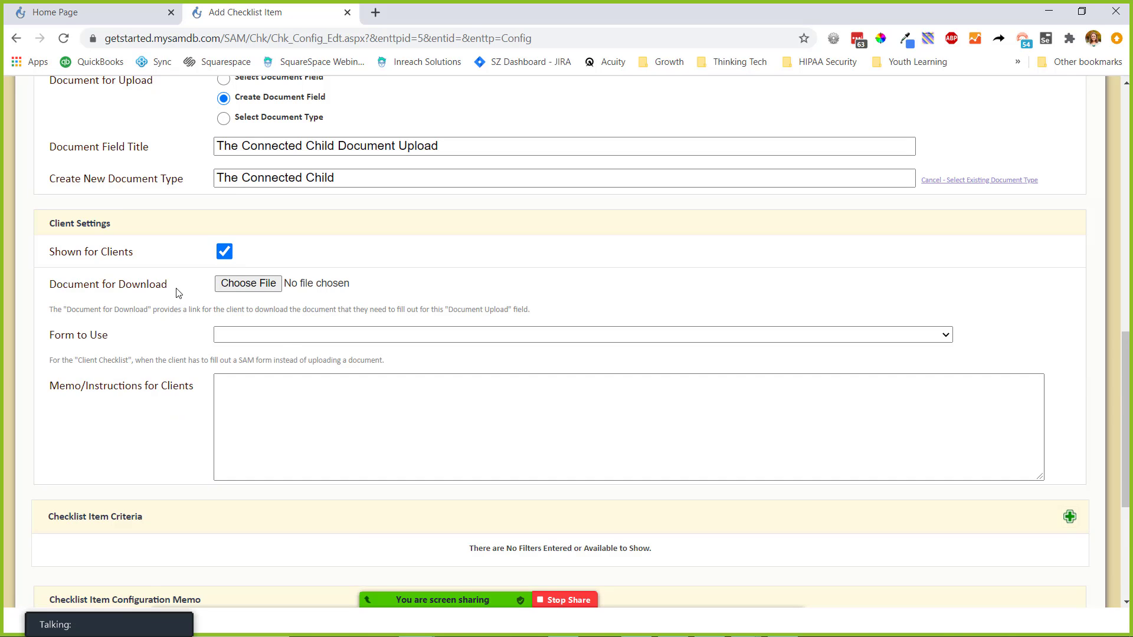
pyautogui.moveTo(172, 291); pyautogui.dragTo(45, 295)
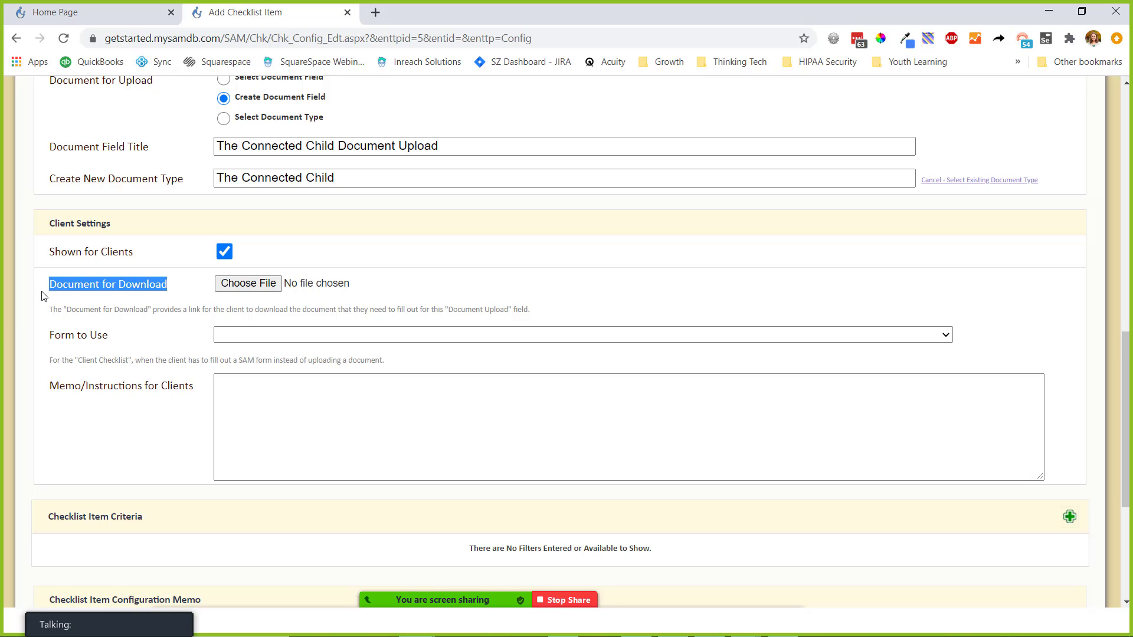
pyautogui.click(147, 321)
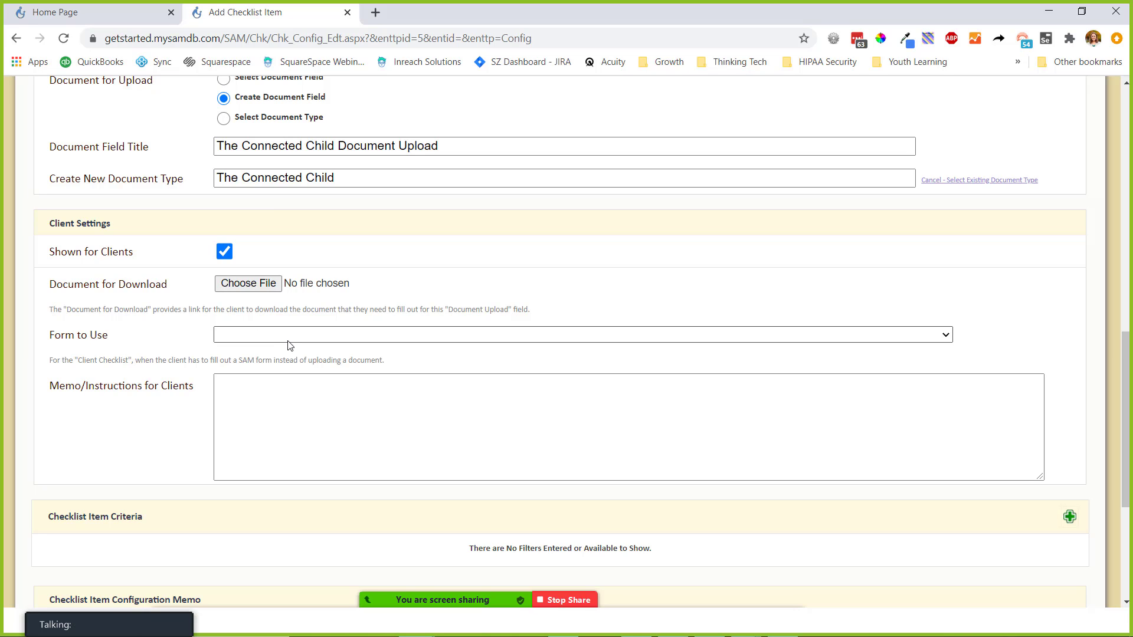
pyautogui.scroll(-5, 286, 344)
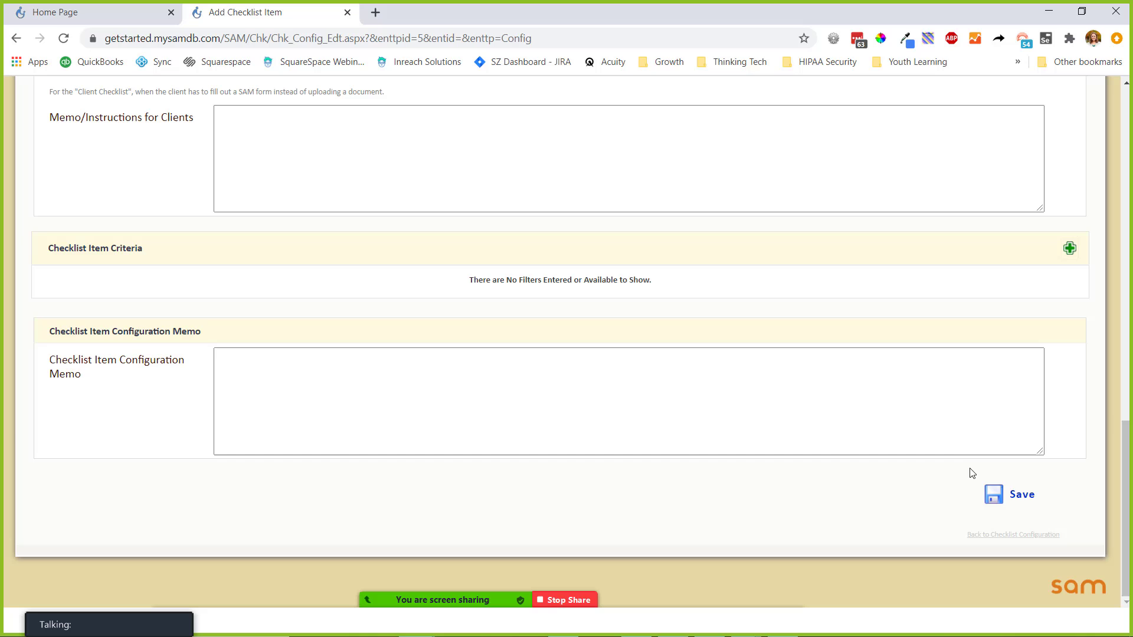
pyautogui.click(1010, 495)
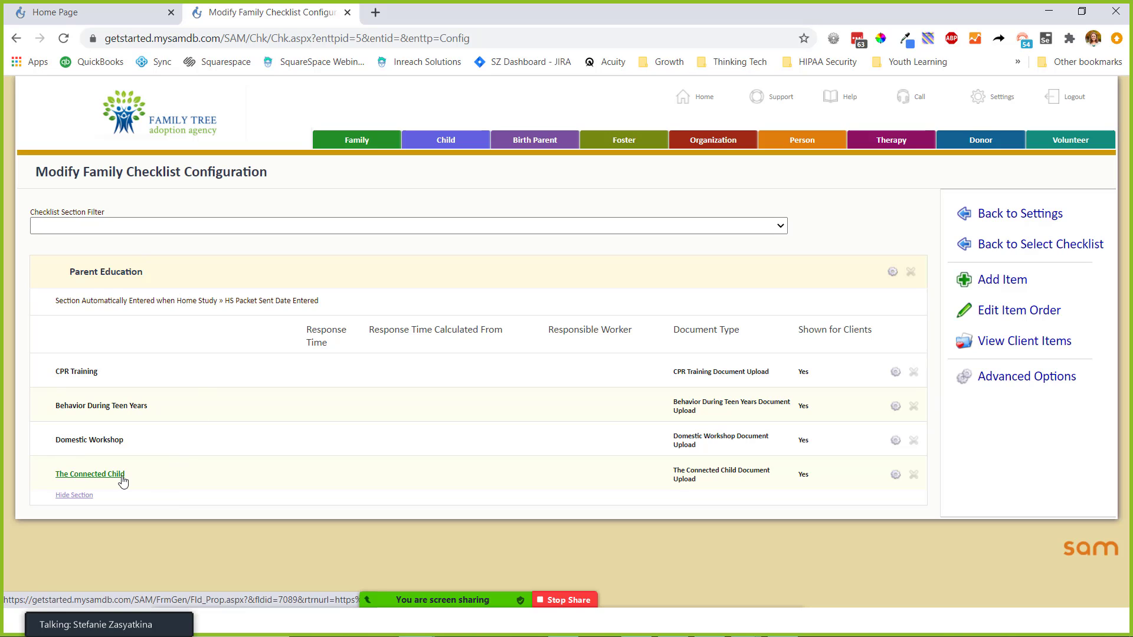
# - Find the sample family by last name on the Home Page and open the case checklist for Family Case #1
pyautogui.click(88, 12)
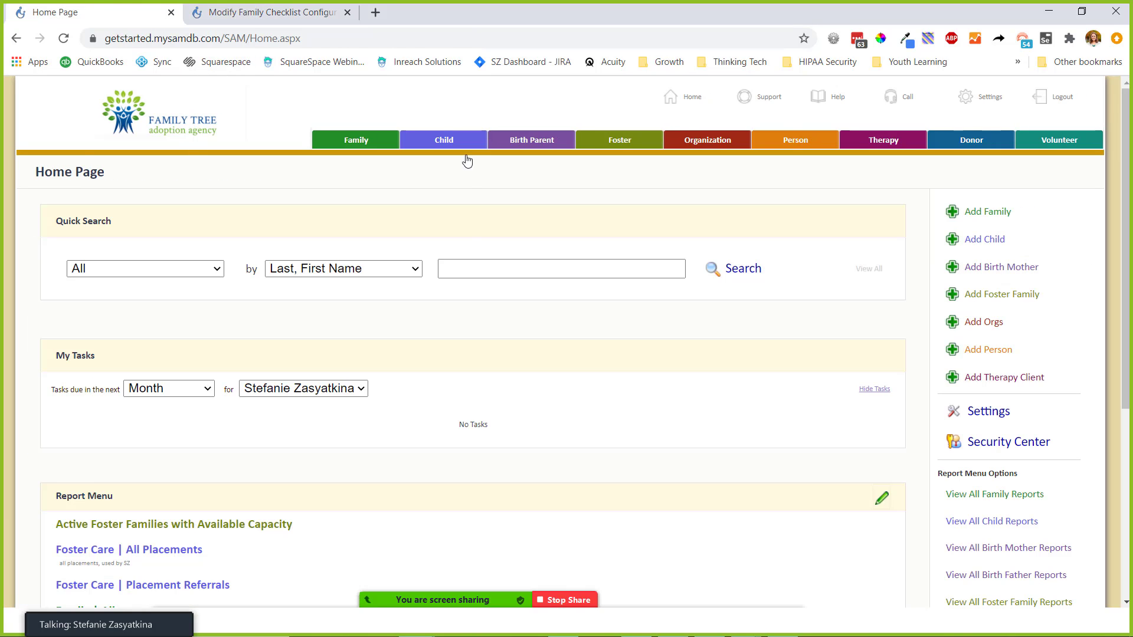
pyautogui.click(477, 266)
pyautogui.write('cooper')
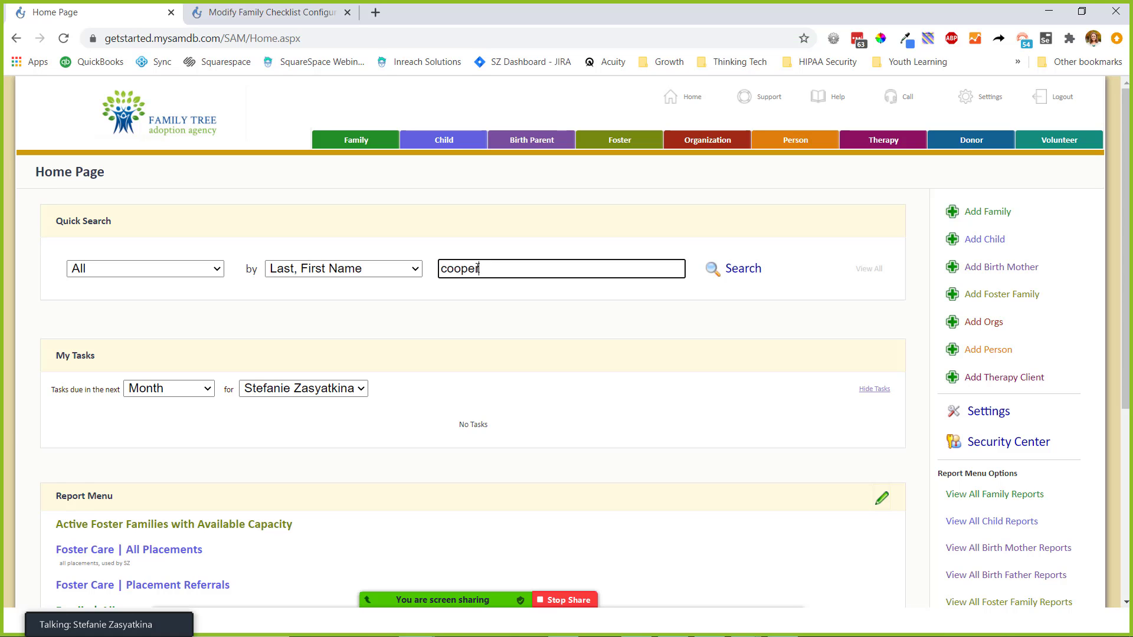
pyautogui.write('man')
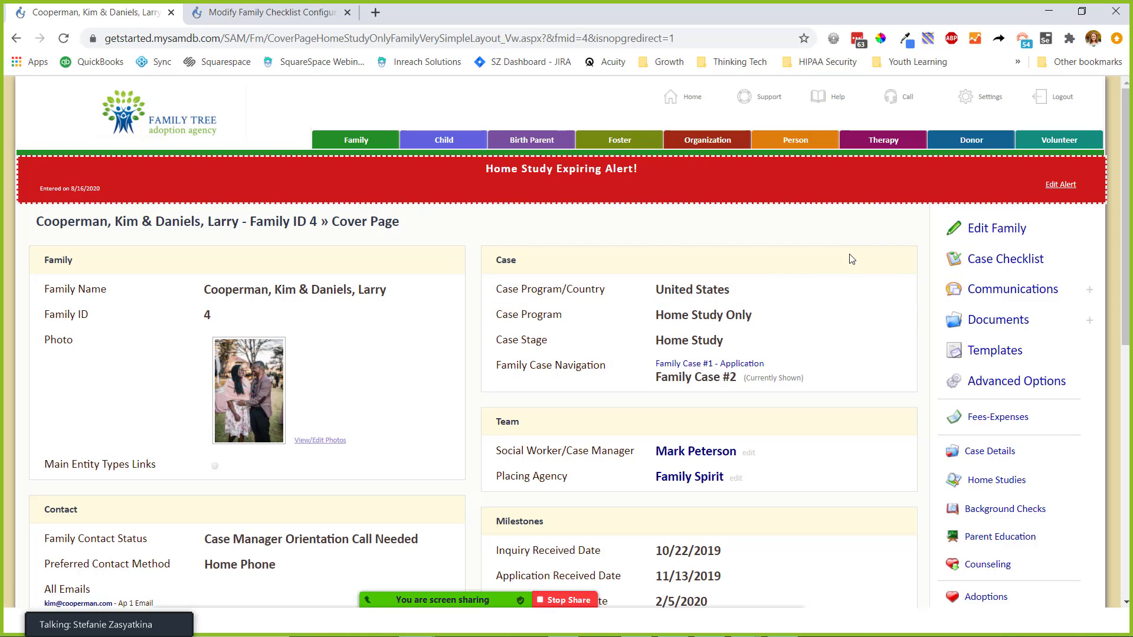
pyautogui.click(667, 364)
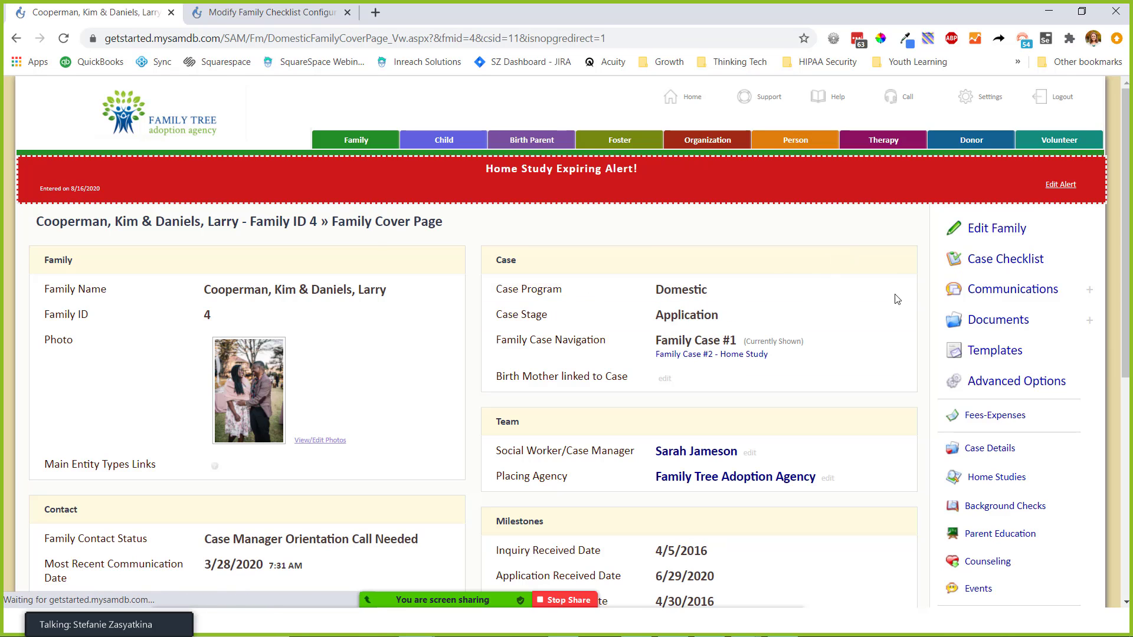
pyautogui.click(944, 260)
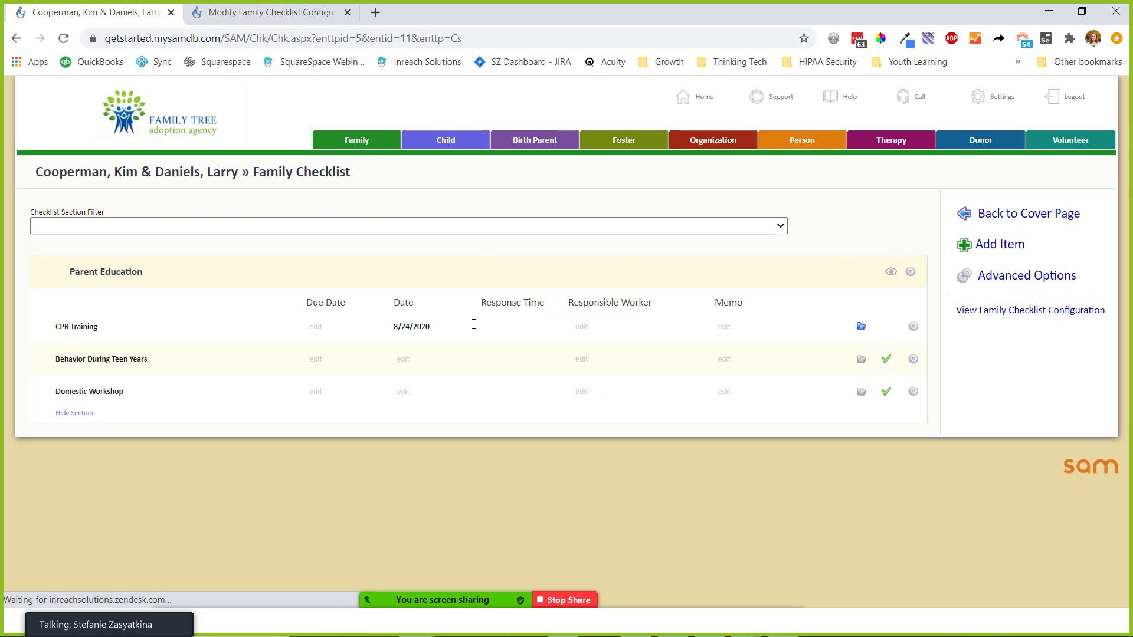
# - Add the Parent Education section with all its items to the family's checklist
pyautogui.click(1015, 275)
pyautogui.click(915, 356)
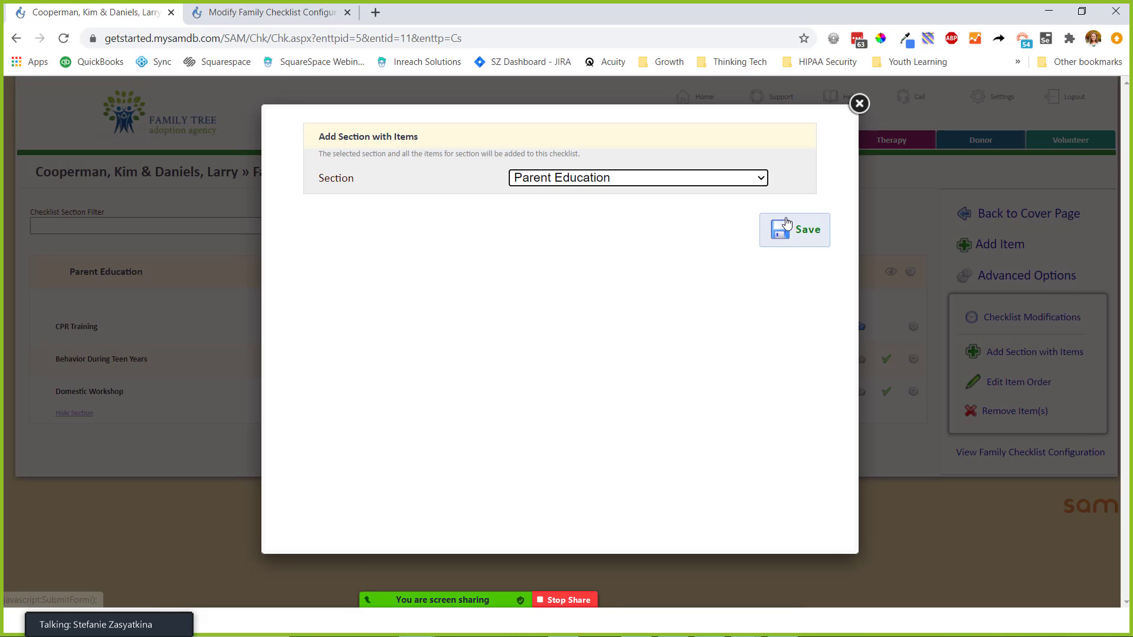
pyautogui.click(786, 222)
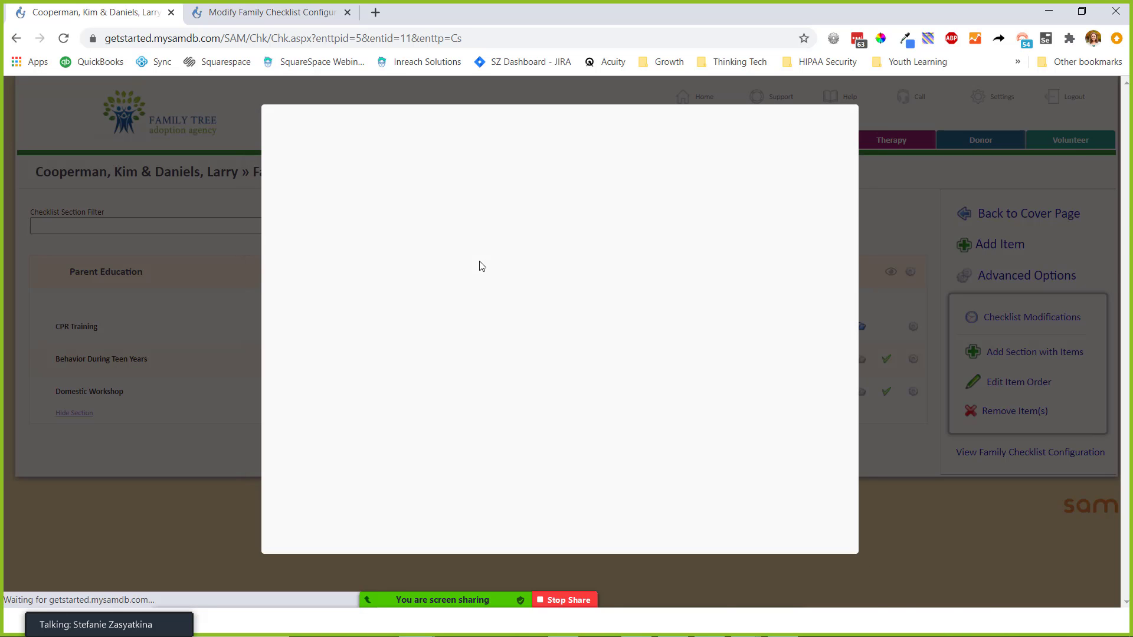
# - Remove the older three-item Parent Education section from the family's checklist and confirm the removal
pyautogui.scroll(-3, 480, 263)
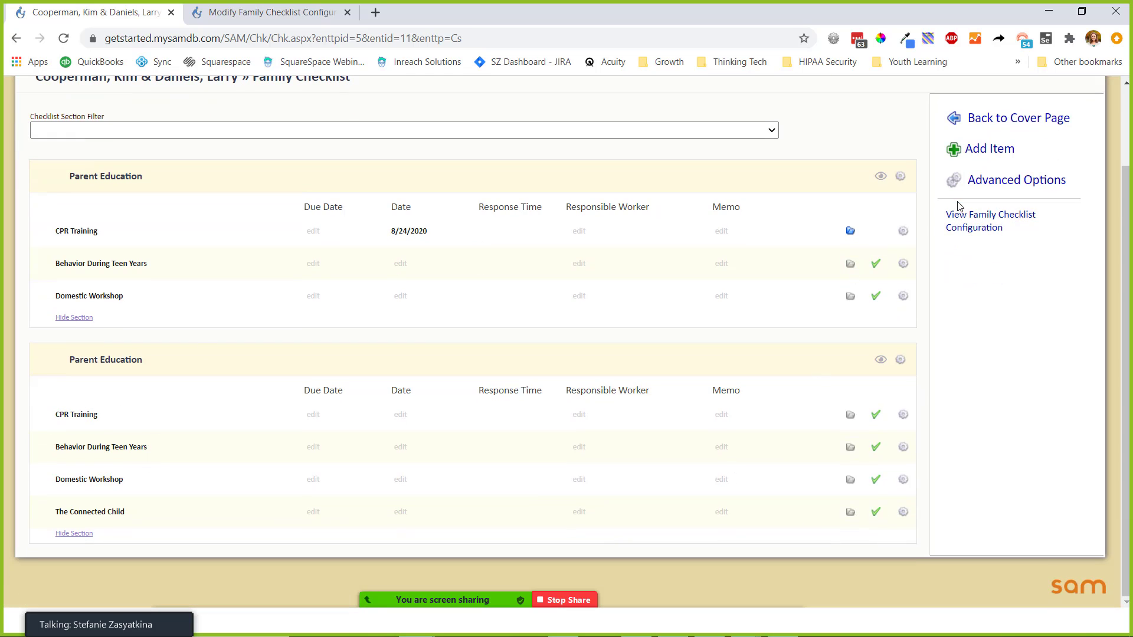
pyautogui.scroll(3, 965, 261)
pyautogui.scroll(-3, 966, 261)
pyautogui.click(1006, 186)
pyautogui.click(1005, 314)
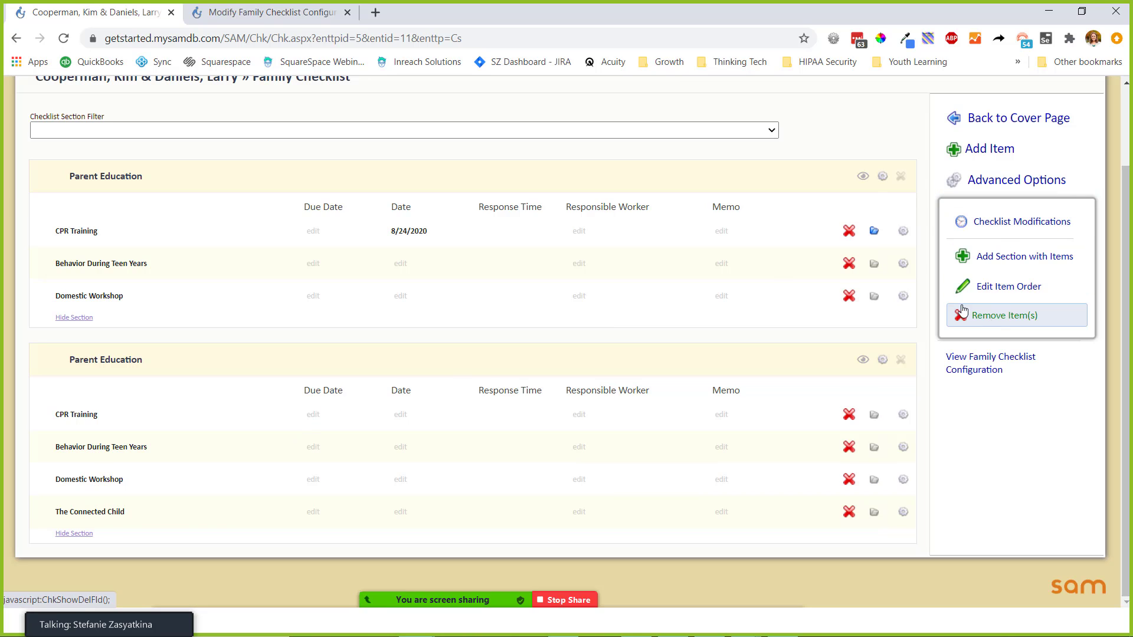
pyautogui.click(900, 176)
pyautogui.click(637, 127)
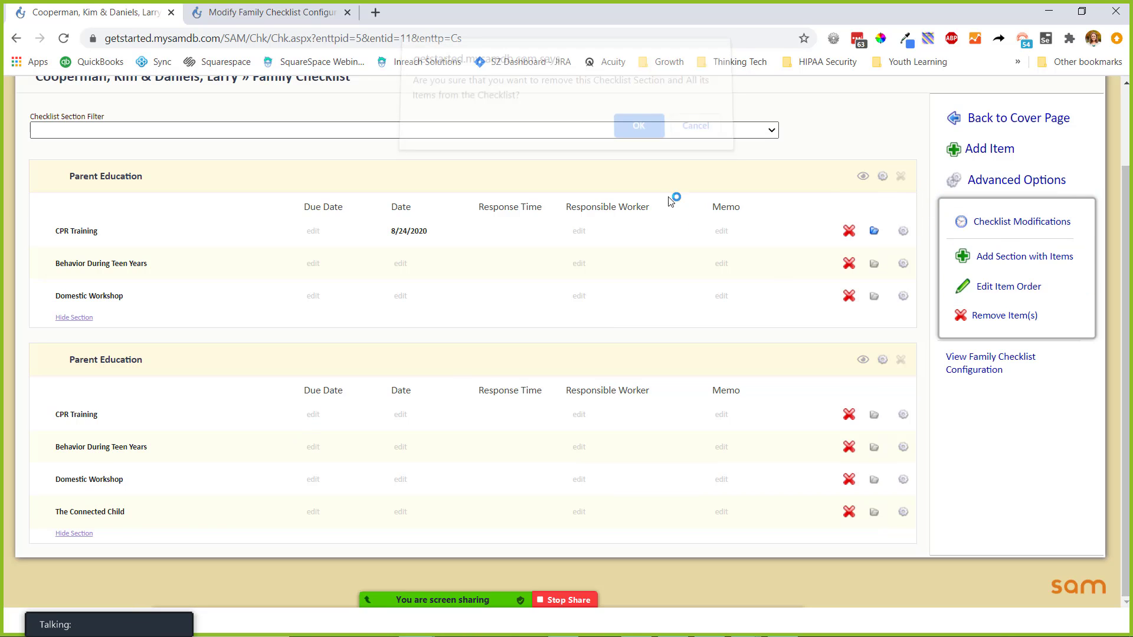
# - Switch to the Family Portal window and open the family's case checklist at the Parent Education section
pyautogui.hotkey('alt', 'Tab')
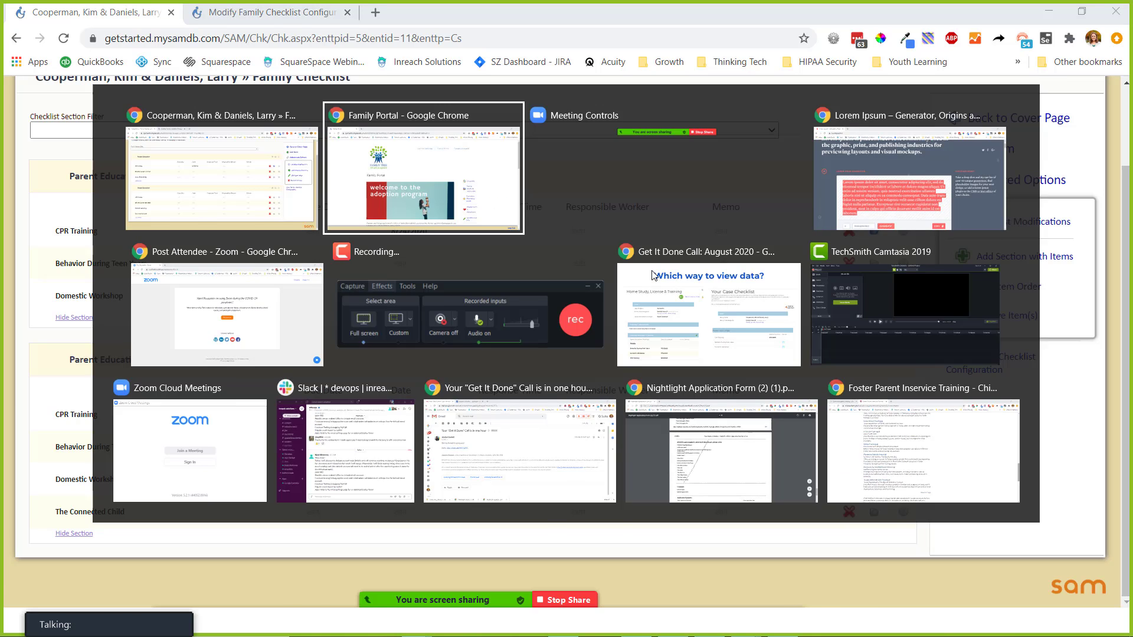
pyautogui.scroll(-3, 690, 259)
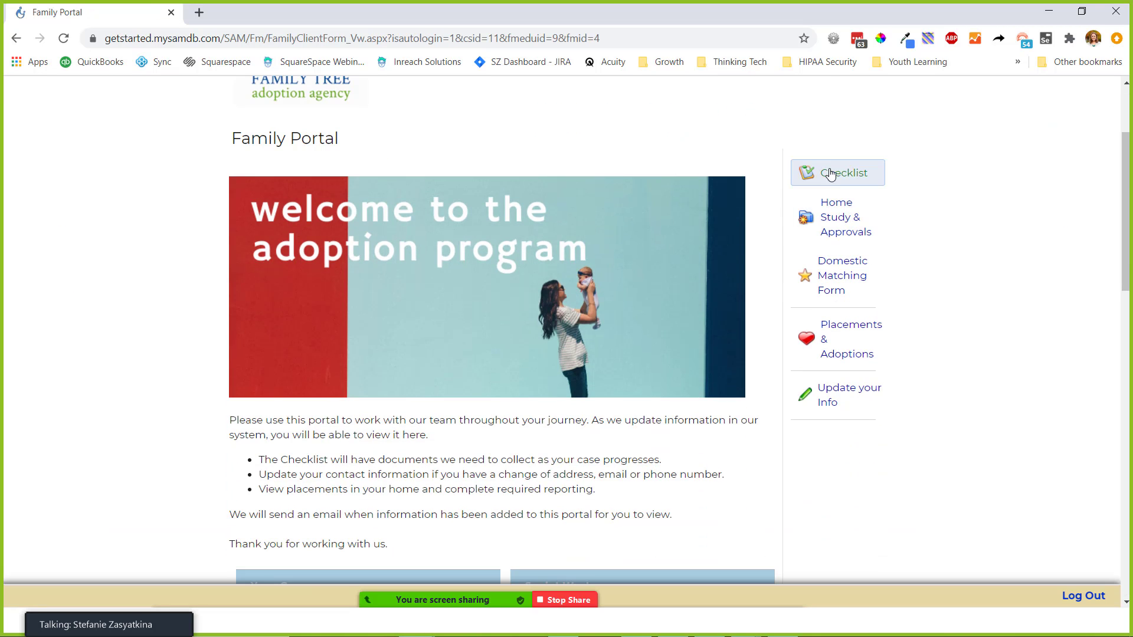
pyautogui.scroll(-6, 630, 380)
pyautogui.scroll(9, 670, 351)
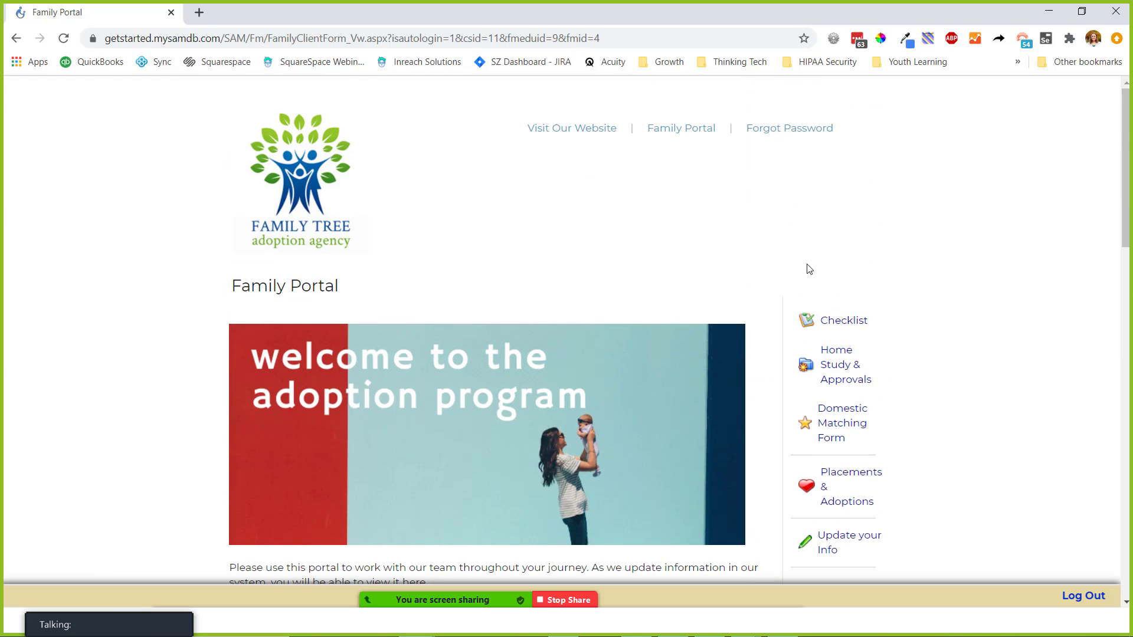
pyautogui.click(807, 323)
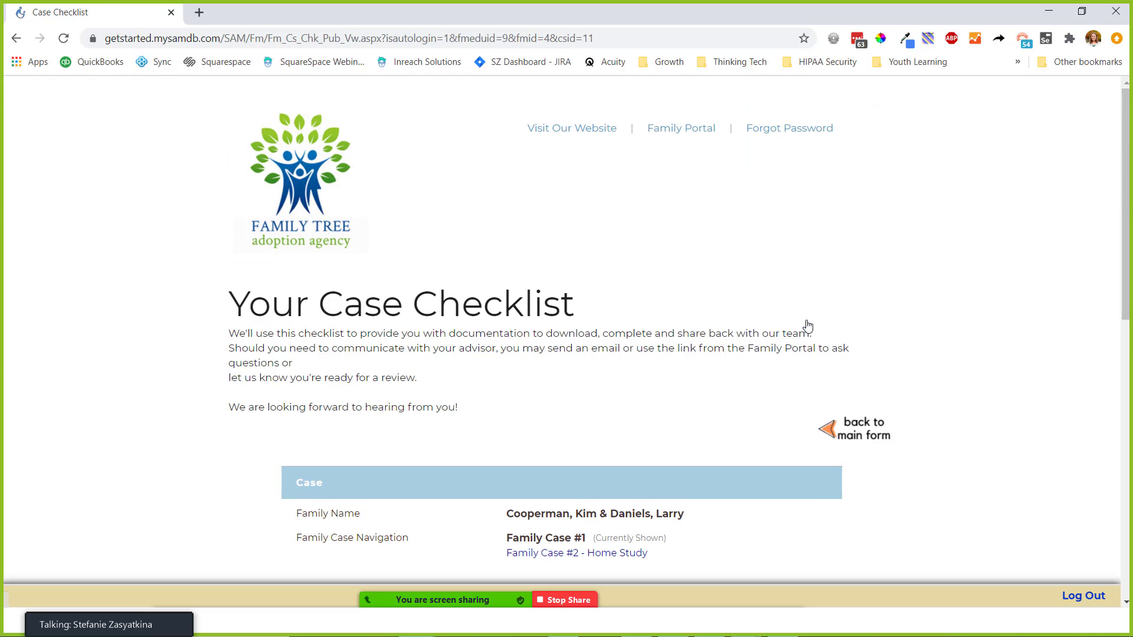
pyautogui.scroll(-7, 733, 301)
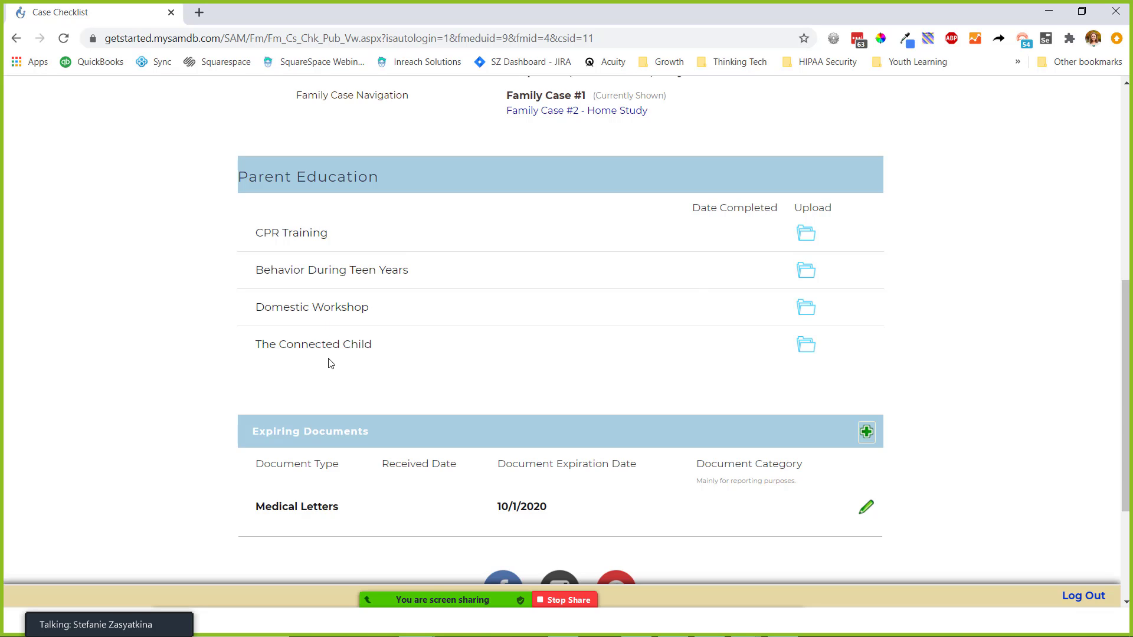
# - Upload the Edit Parent Education Record file from the Desktop for The Connected Child item and save it
pyautogui.click(807, 346)
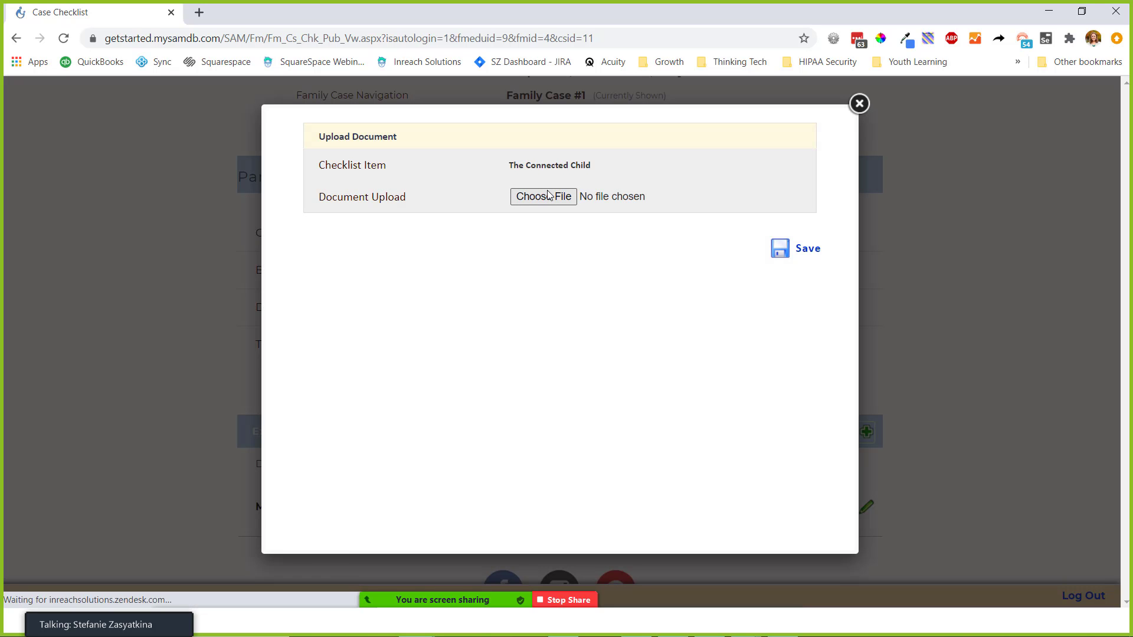
pyautogui.click(549, 195)
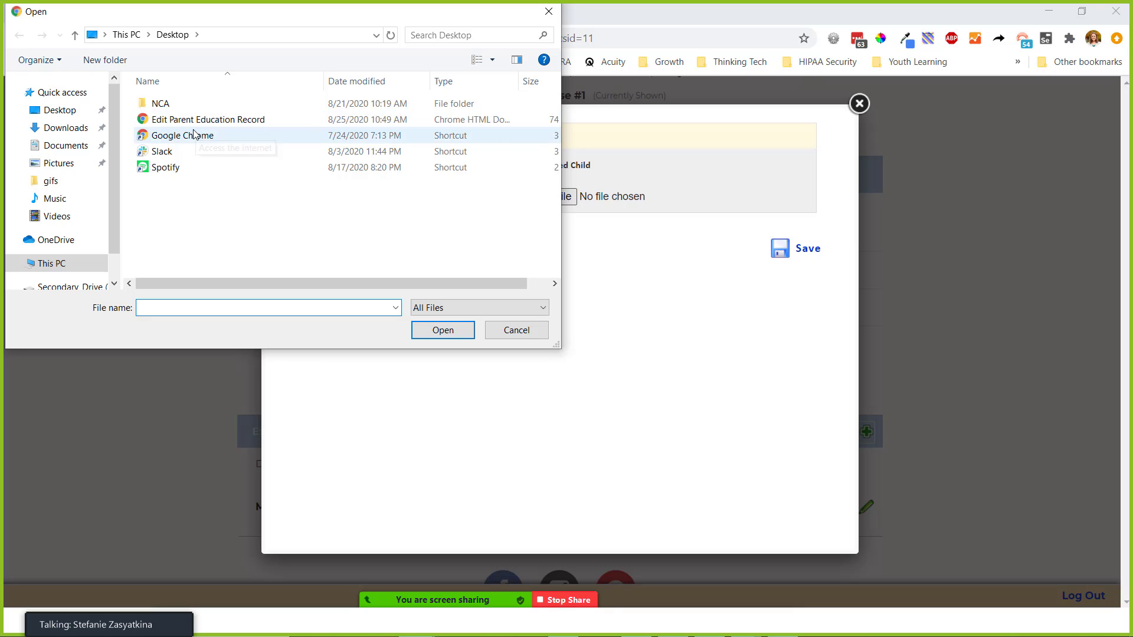
pyautogui.click(230, 120)
pyautogui.click(457, 329)
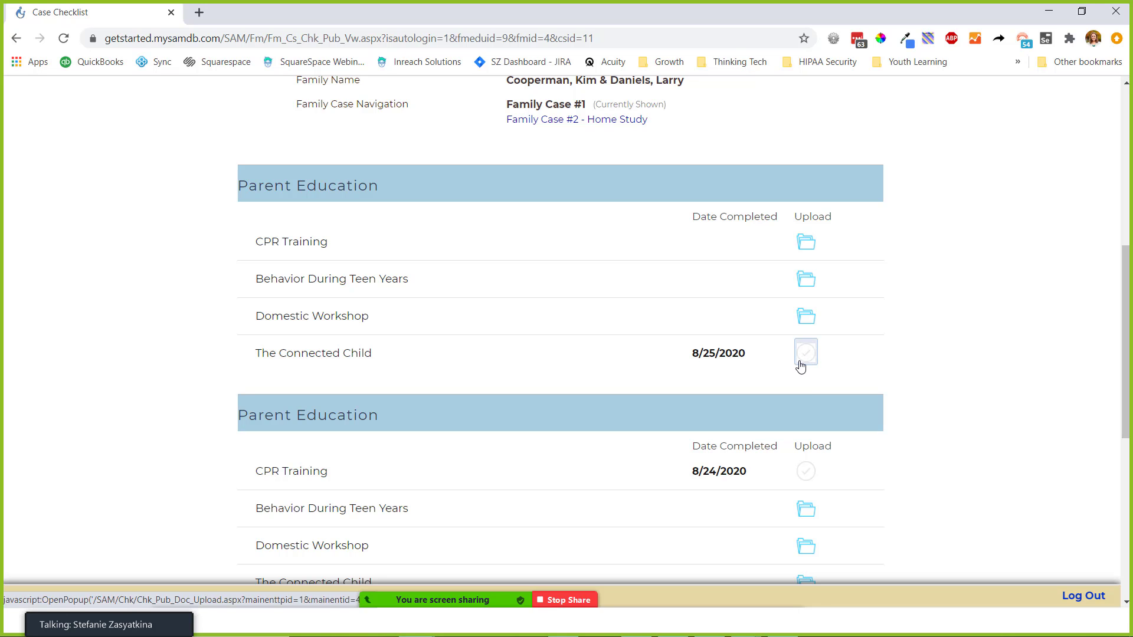
# - Return to the staff-side family checklist, reload it, and check the date on The Connected Child item
pyautogui.hotkey('alt', 'Tab')
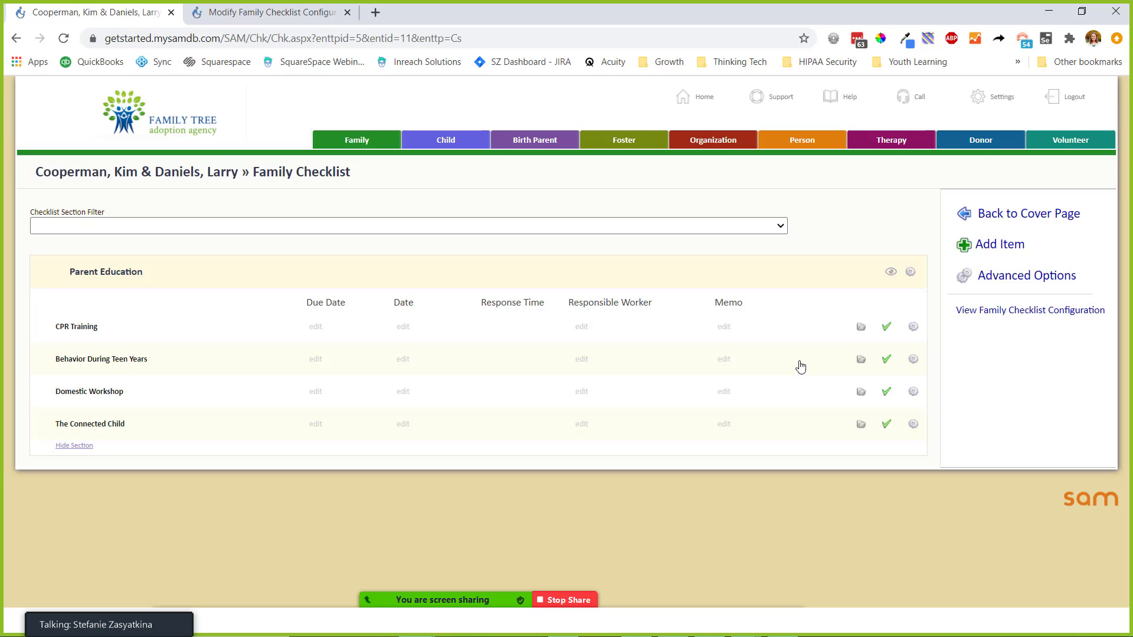
pyautogui.click(63, 38)
pyautogui.scroll(-2, 406, 296)
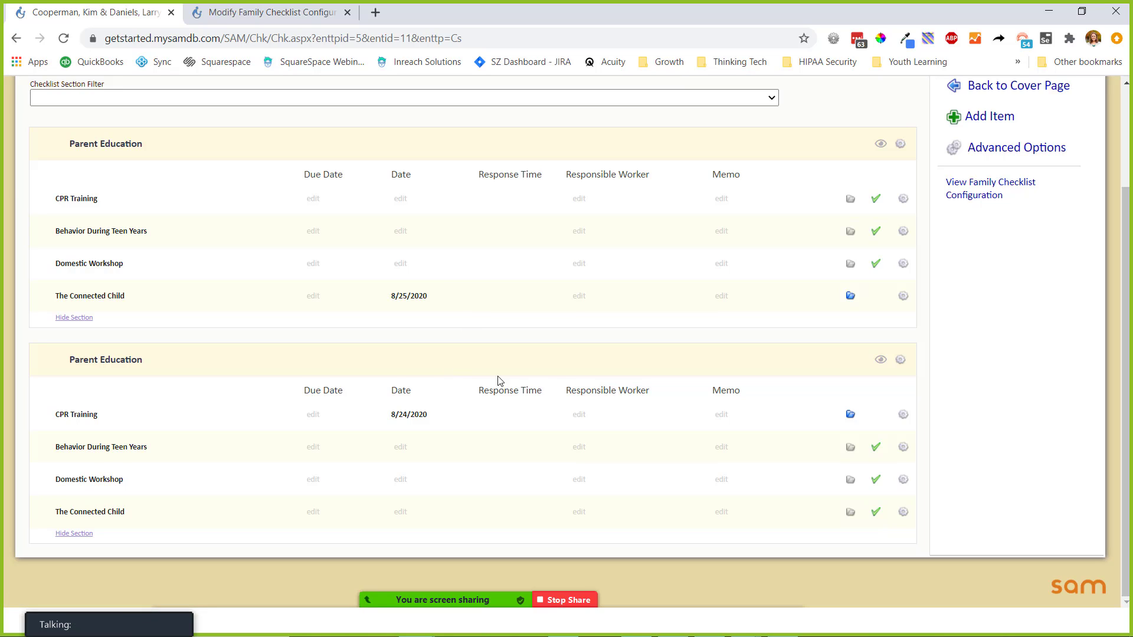
pyautogui.moveTo(429, 296); pyautogui.dragTo(52, 294)
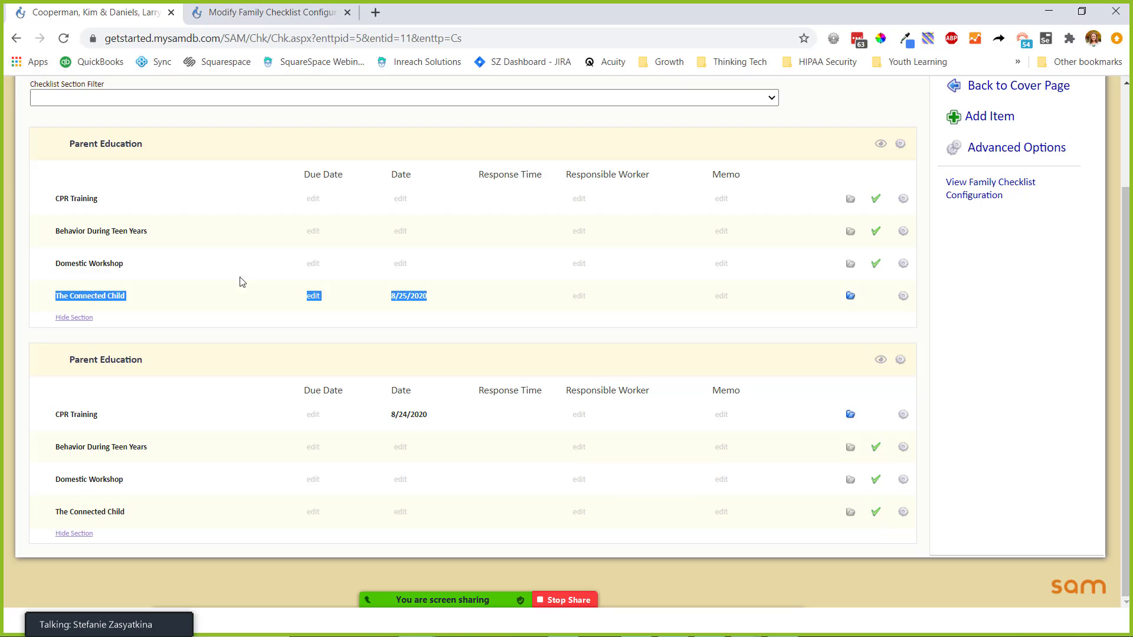
# - Remove the second Parent Education section, the one with the dated CPR Training item, from the family checklist
pyautogui.moveTo(1015, 147)
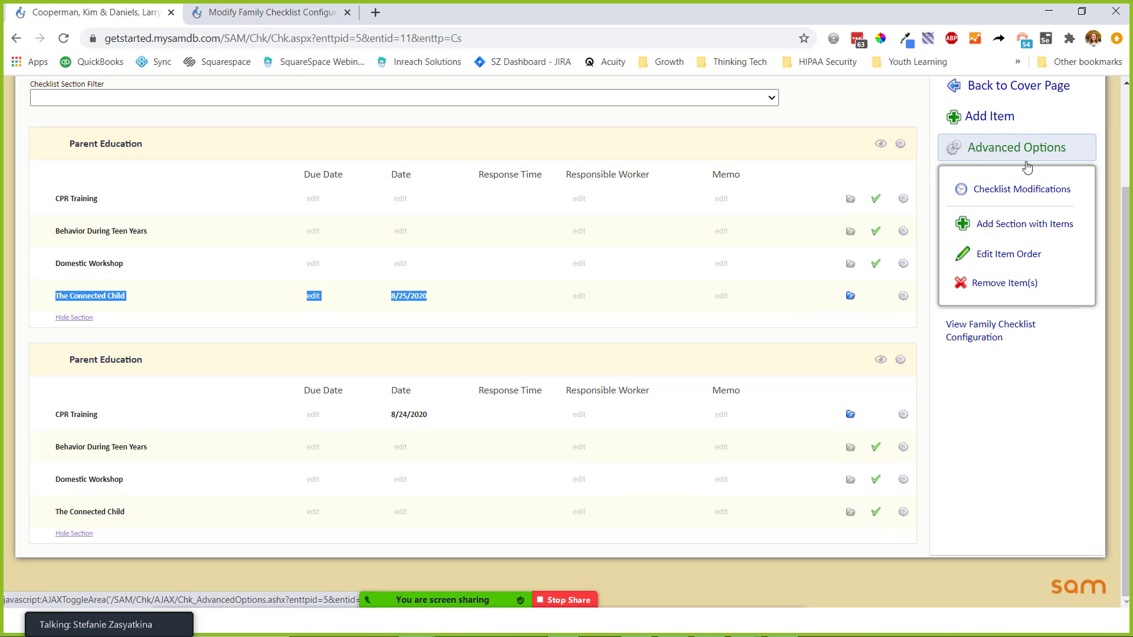
pyautogui.click(997, 286)
pyautogui.click(900, 360)
pyautogui.press('Return')
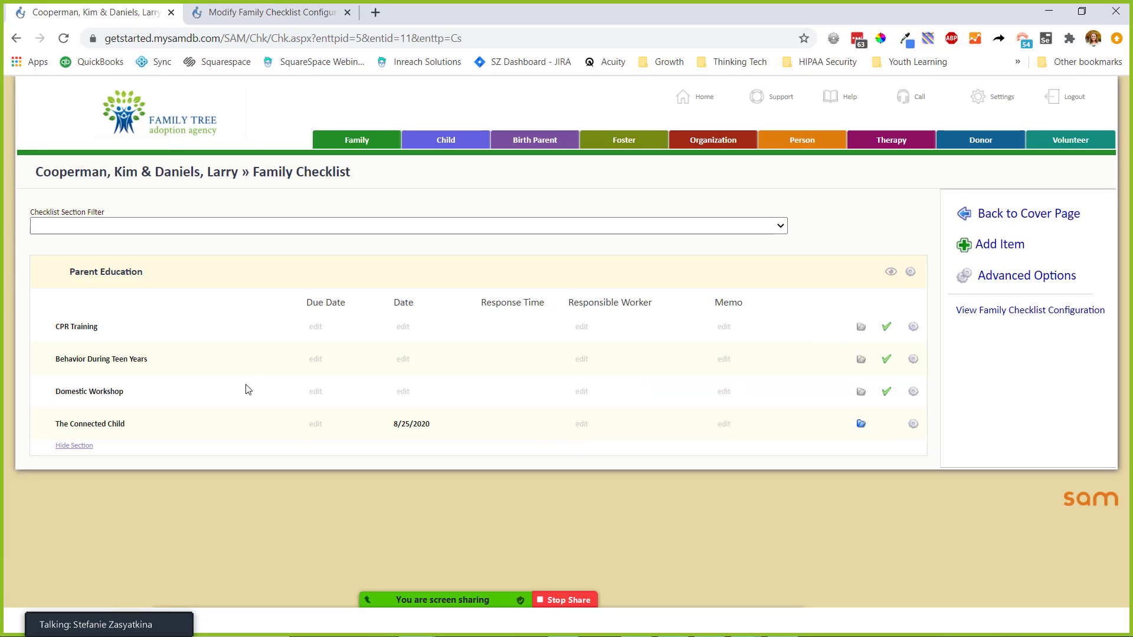
# - View the document uploaded for The Connected Child item, and close it again
pyautogui.click(871, 426)
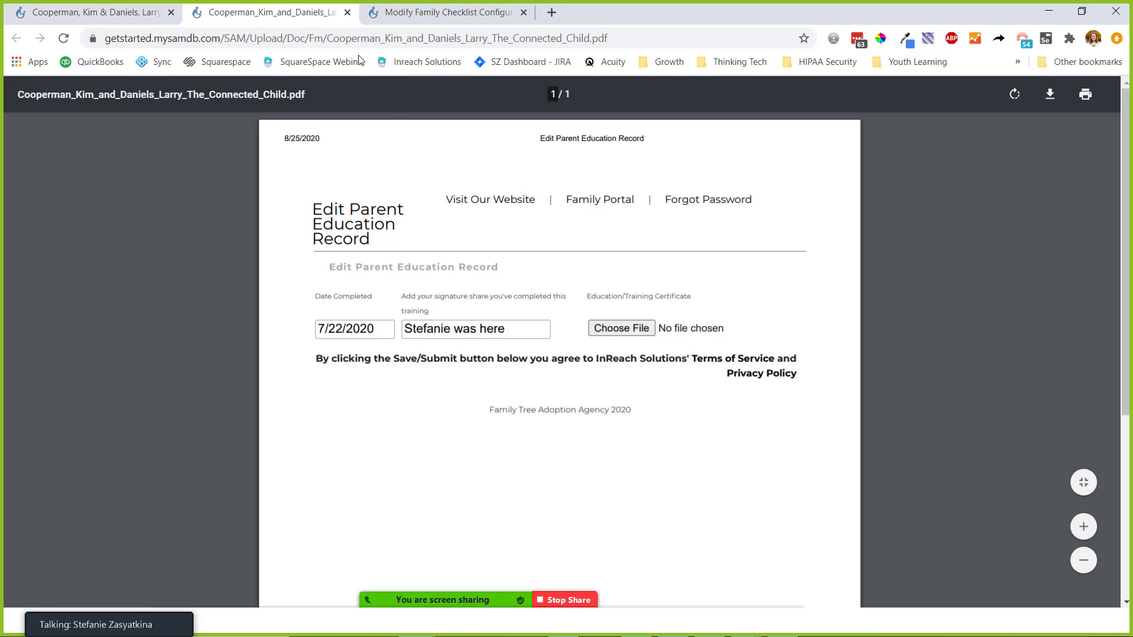
pyautogui.click(347, 13)
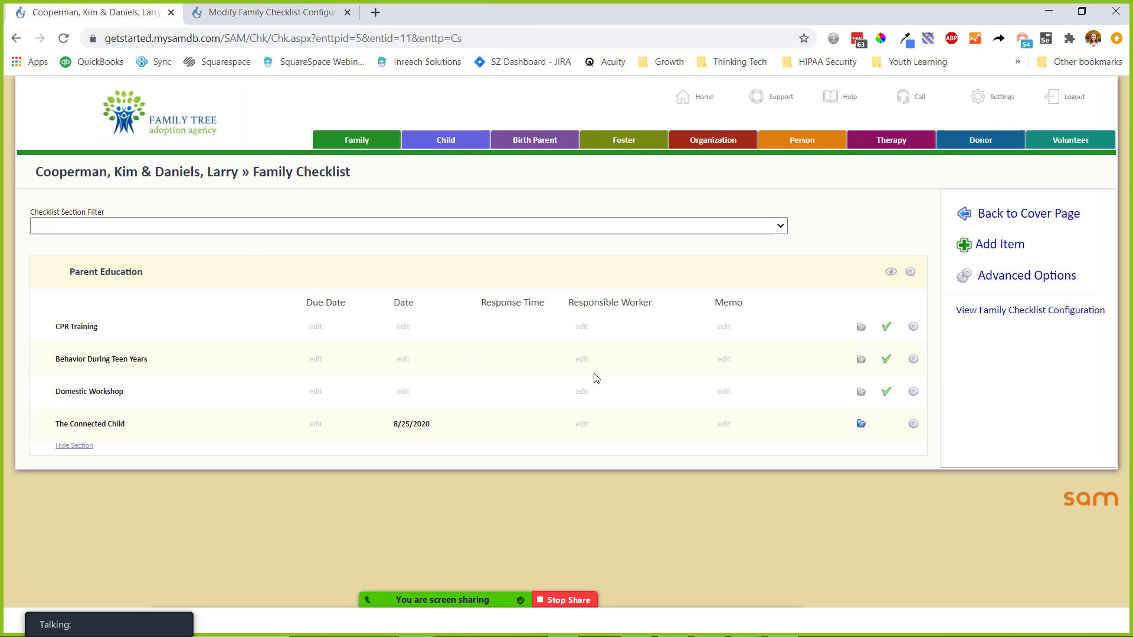
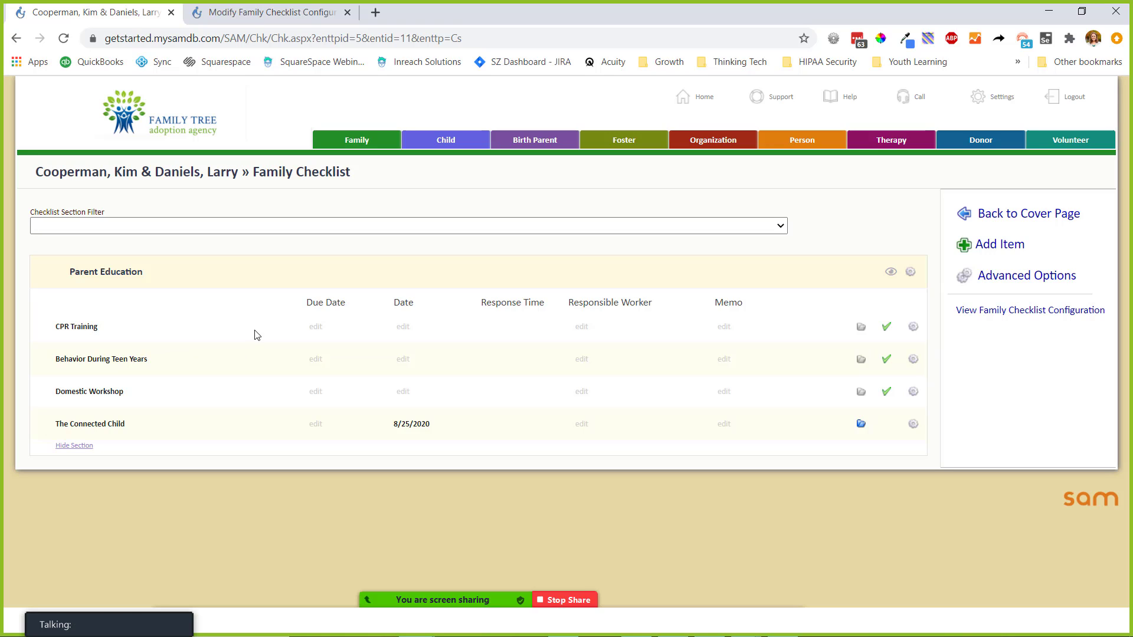
# - Open the Form Customizer in a new browser tab and start a new form based on the Family case's Home Study table
pyautogui.click(1005, 108)
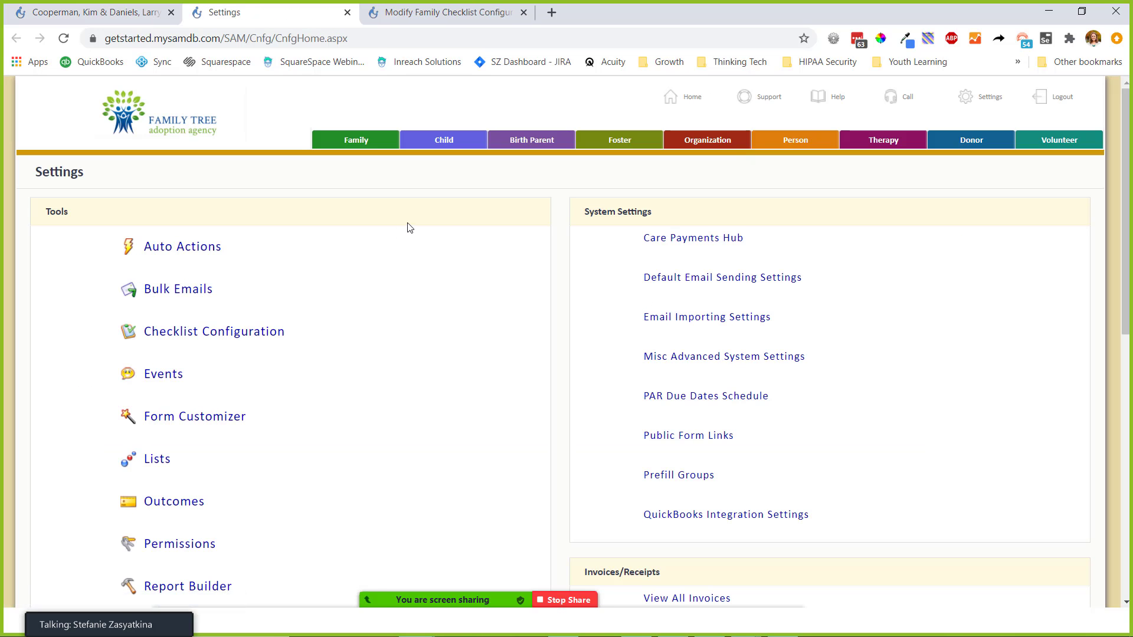
pyautogui.click(306, 416)
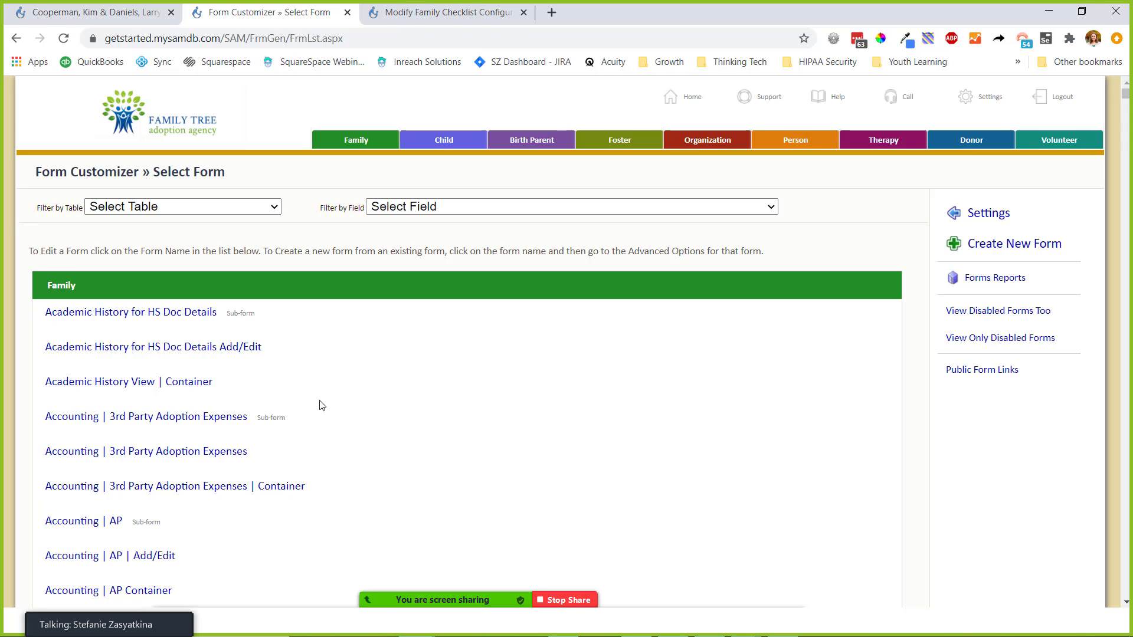
pyautogui.click(984, 251)
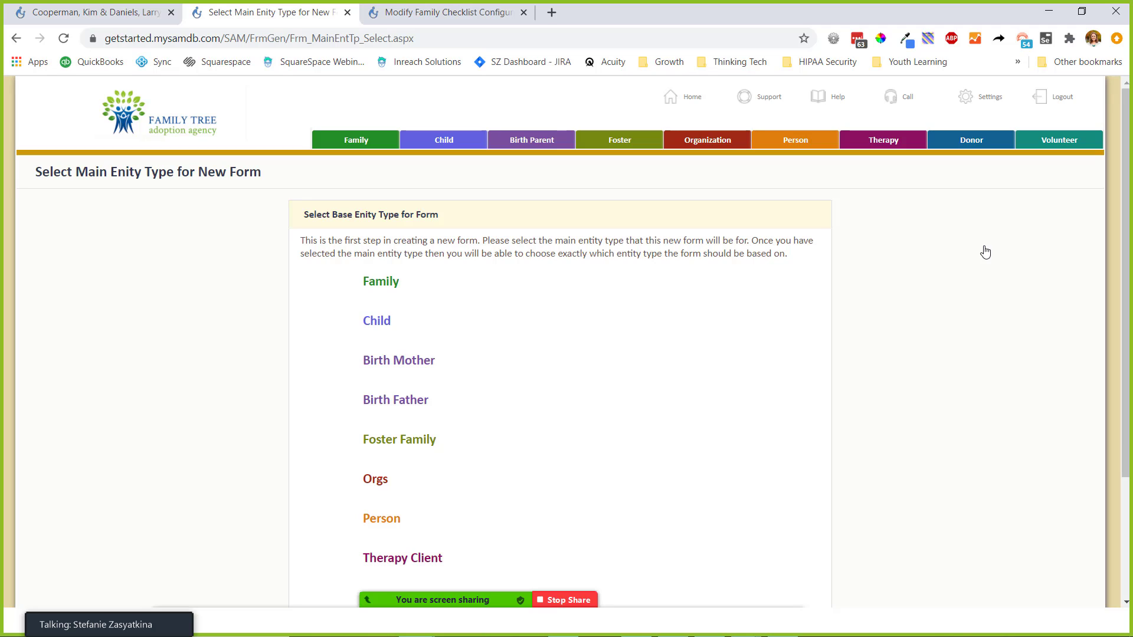
pyautogui.click(380, 285)
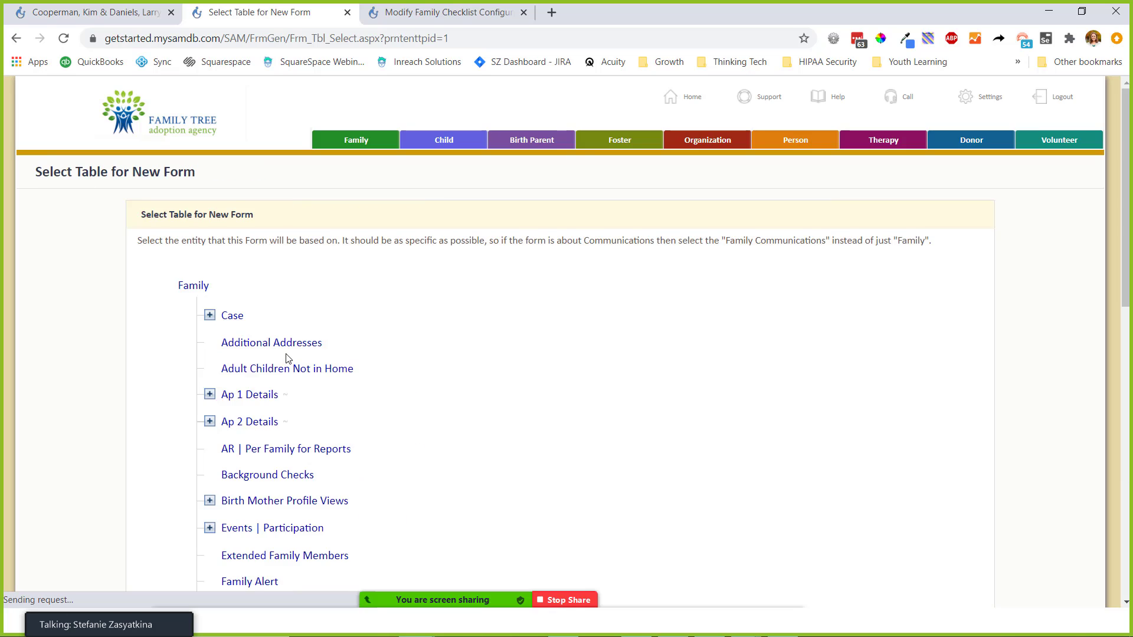
pyautogui.scroll(-5, 288, 358)
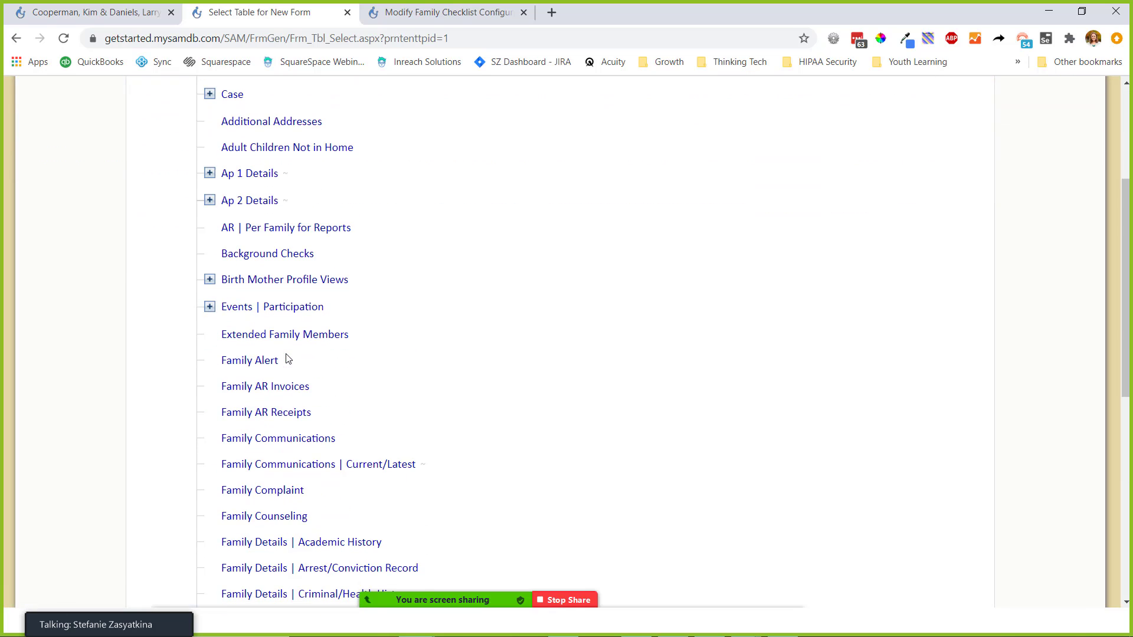
pyautogui.click(210, 94)
pyautogui.scroll(-4, 236, 283)
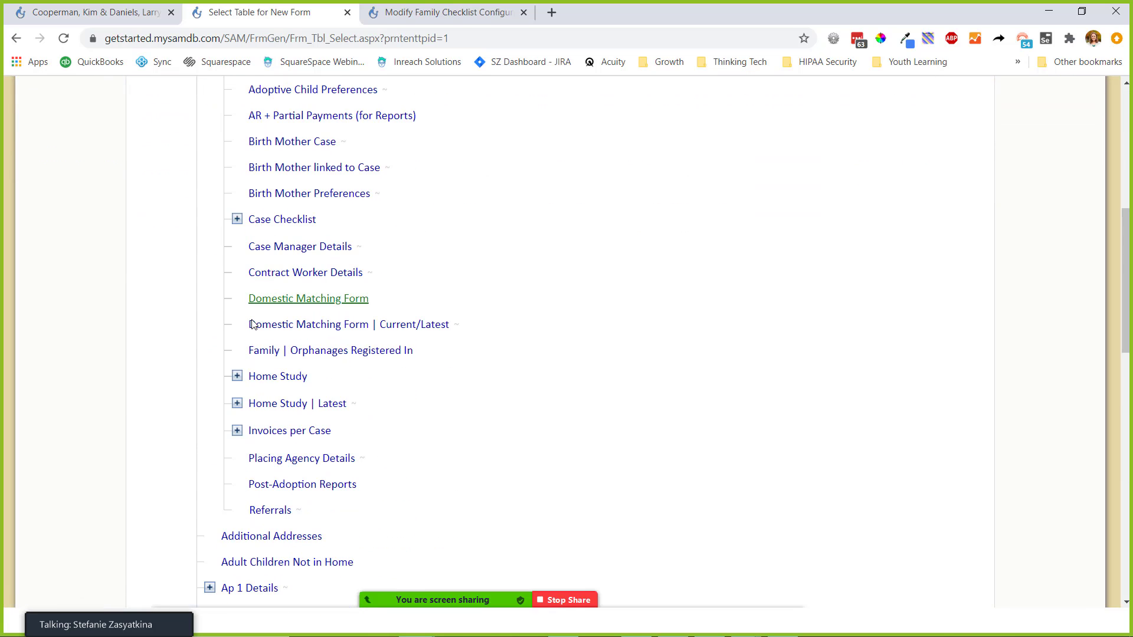
pyautogui.click(268, 377)
# - Name the new form "Family Portal | Domestic Workshop Questionnaire 2"
pyautogui.click(598, 313)
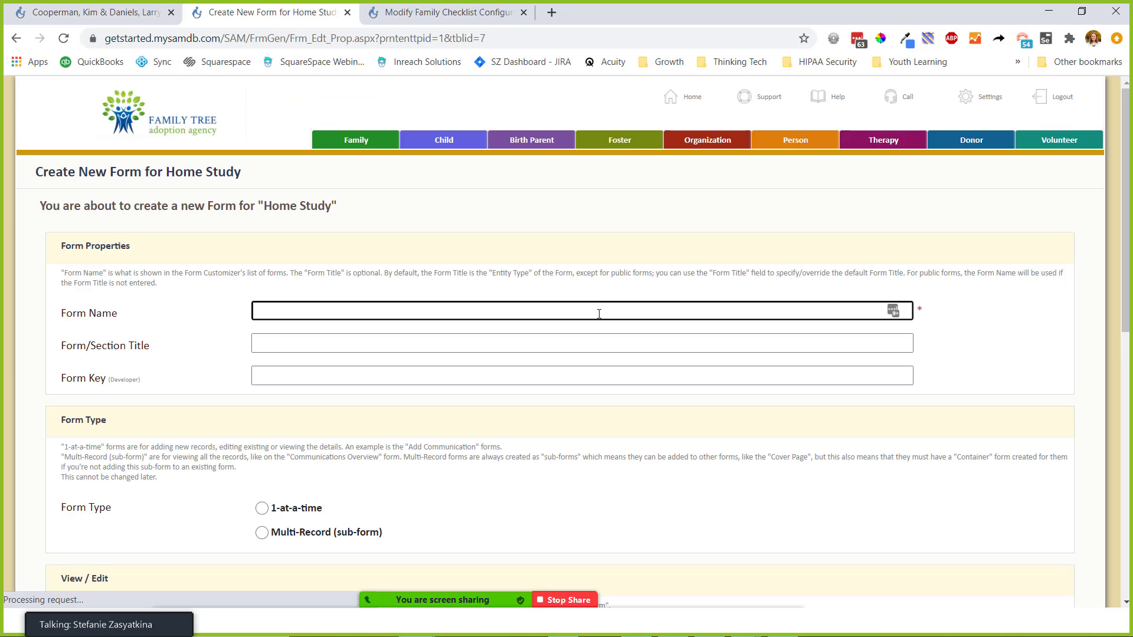
pyautogui.write('Fmaily')
pyautogui.press('BackSpace')
pyautogui.press('BackSpace')
pyautogui.press('BackSpace')
pyautogui.press('BackSpace')
pyautogui.press('BackSpace')
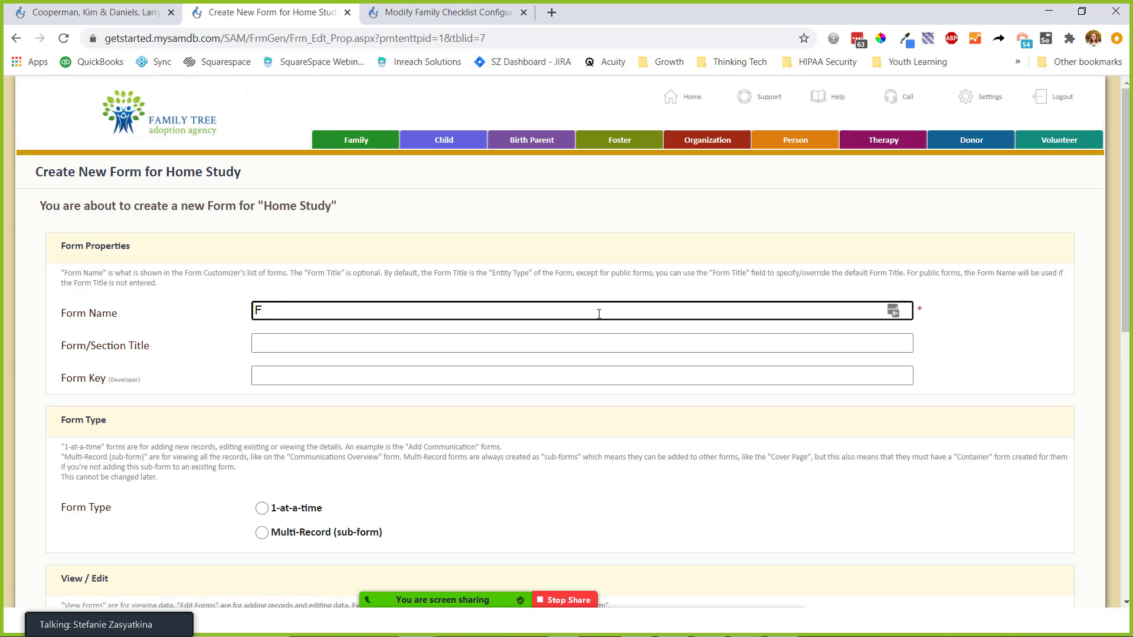
pyautogui.write('amily Portal ')
pyautogui.write(' Doom')
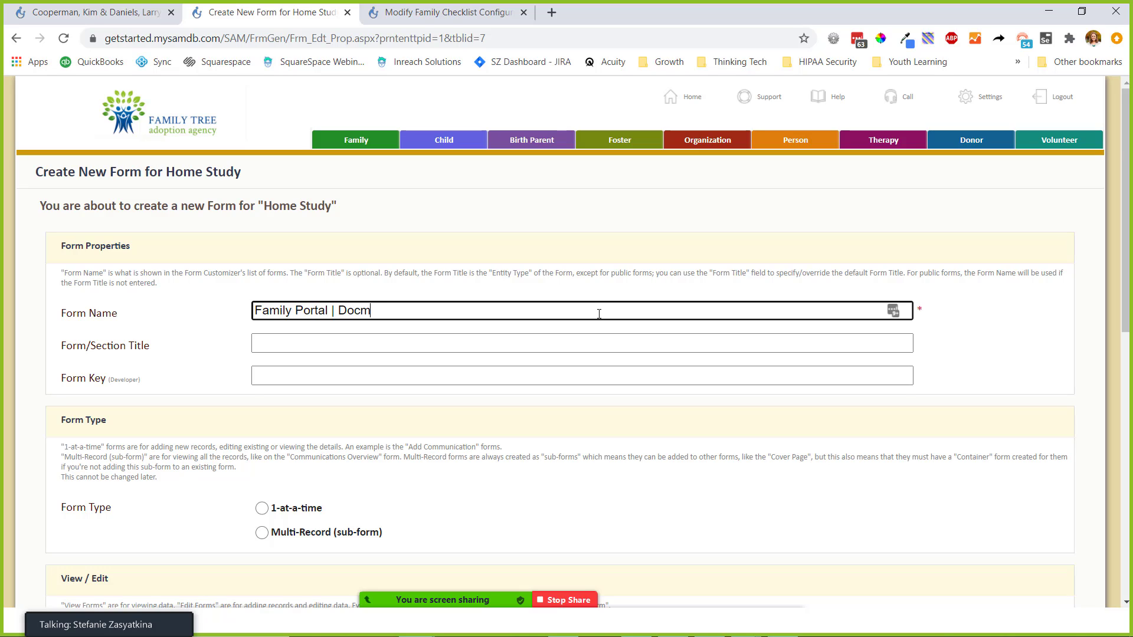
pyautogui.press('BackSpace')
pyautogui.press('BackSpace')
pyautogui.write('mestic Workshop Questionnair')
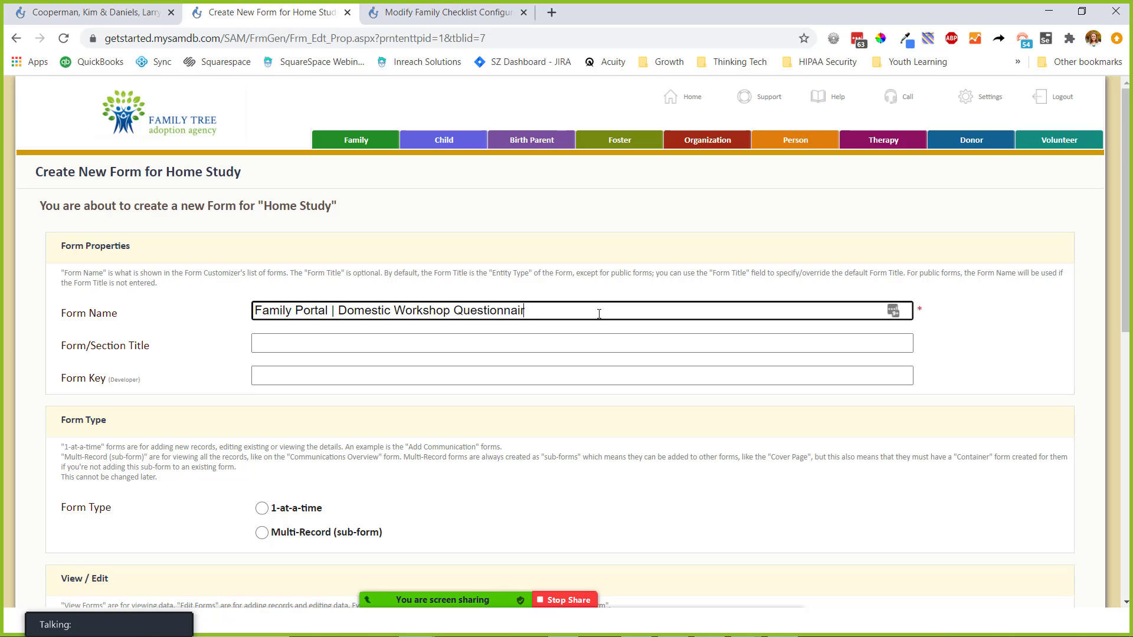
pyautogui.write('e 2')
# - Copy "Domestic Workshop Questionnaire 2" from the form name into the form/section title
pyautogui.hotkey('ctrl', 'shift', 'Left')
pyautogui.hotkey('ctrl', 'shift', 'Left')
pyautogui.hotkey('ctrl', 'shift', 'Left')
pyautogui.hotkey('ctrl', 'shift', 'Left')
pyautogui.hotkey('ctrl', 'c')
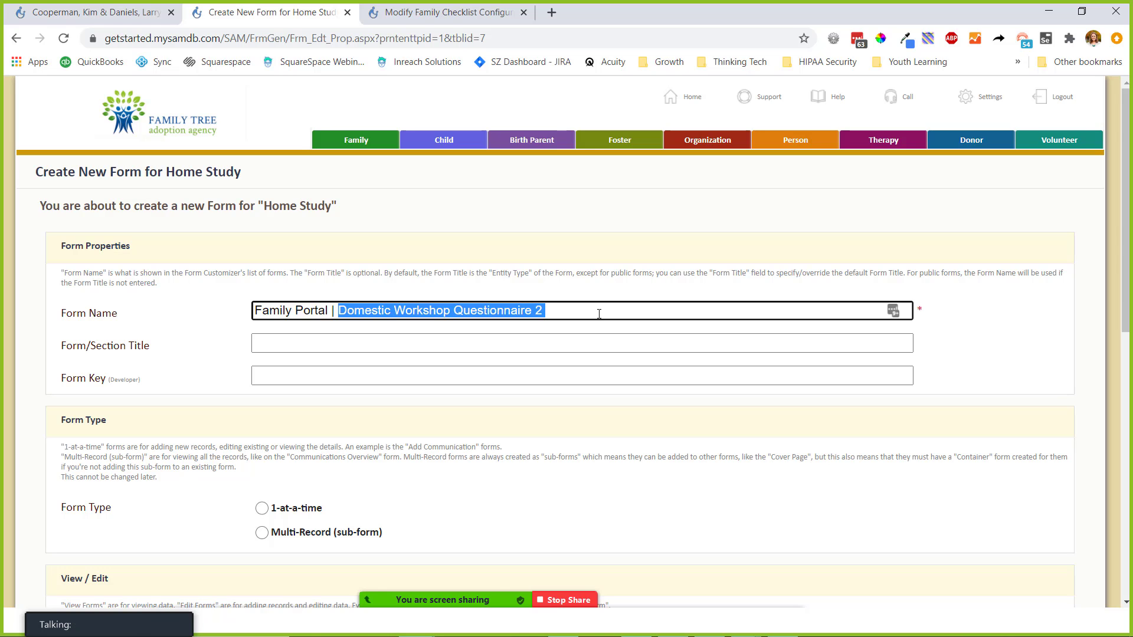
pyautogui.click(531, 347)
pyautogui.hotkey('ctrl', 'v')
# - Make it a 1-at-a-time edit form with vertical orientation and save the new form
pyautogui.scroll(-1, 529, 354)
pyautogui.scroll(-5, 529, 354)
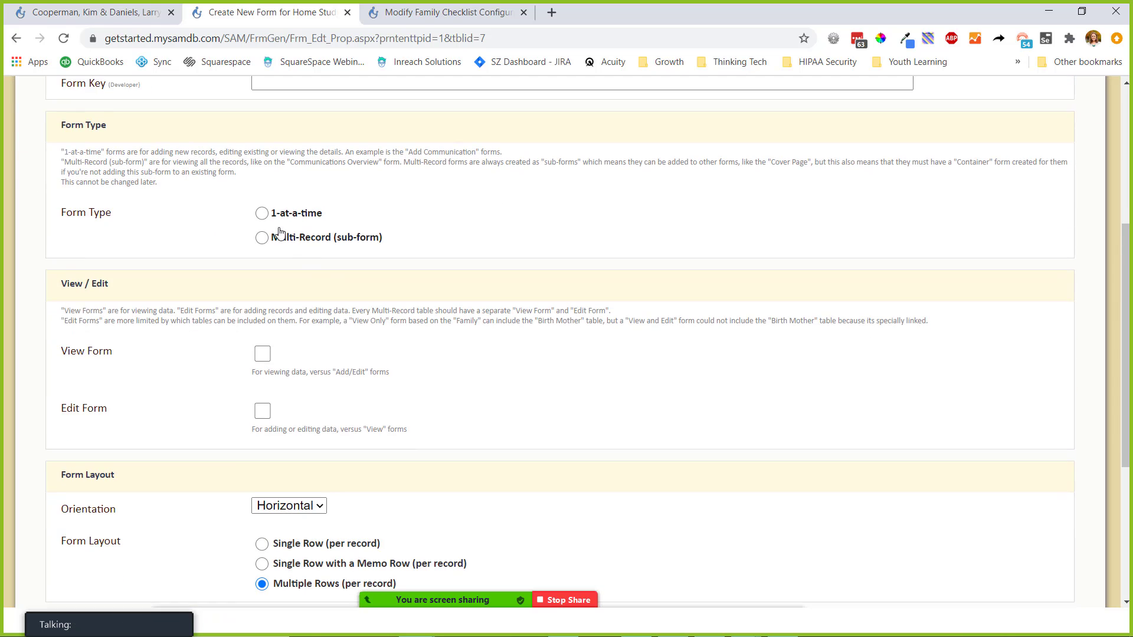
pyautogui.click(262, 213)
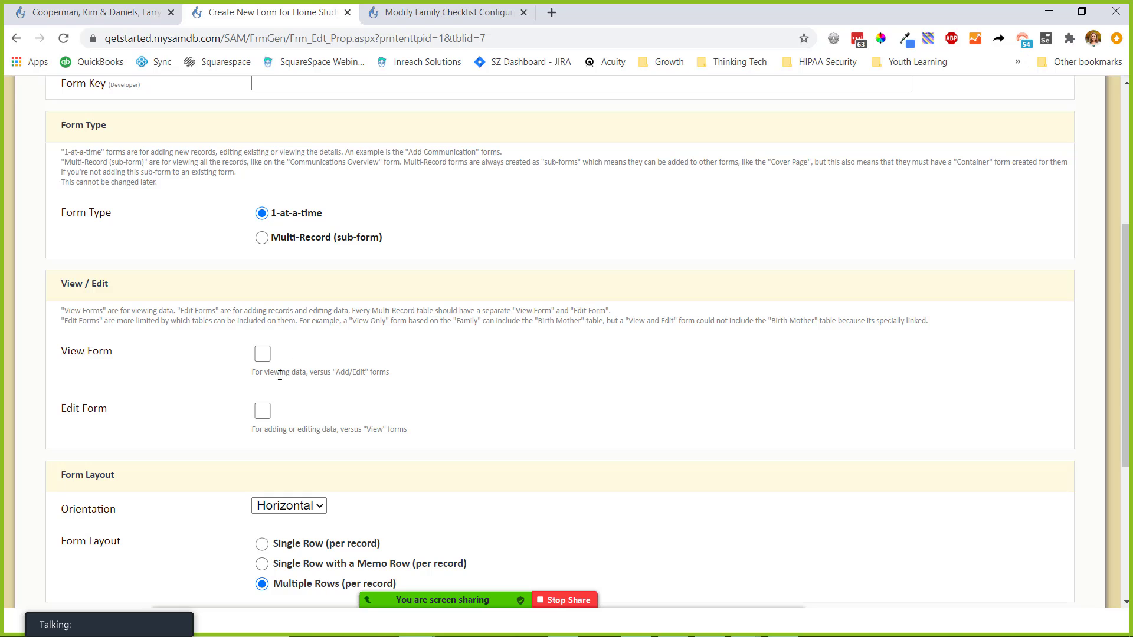
pyautogui.click(261, 410)
pyautogui.scroll(-5, 397, 402)
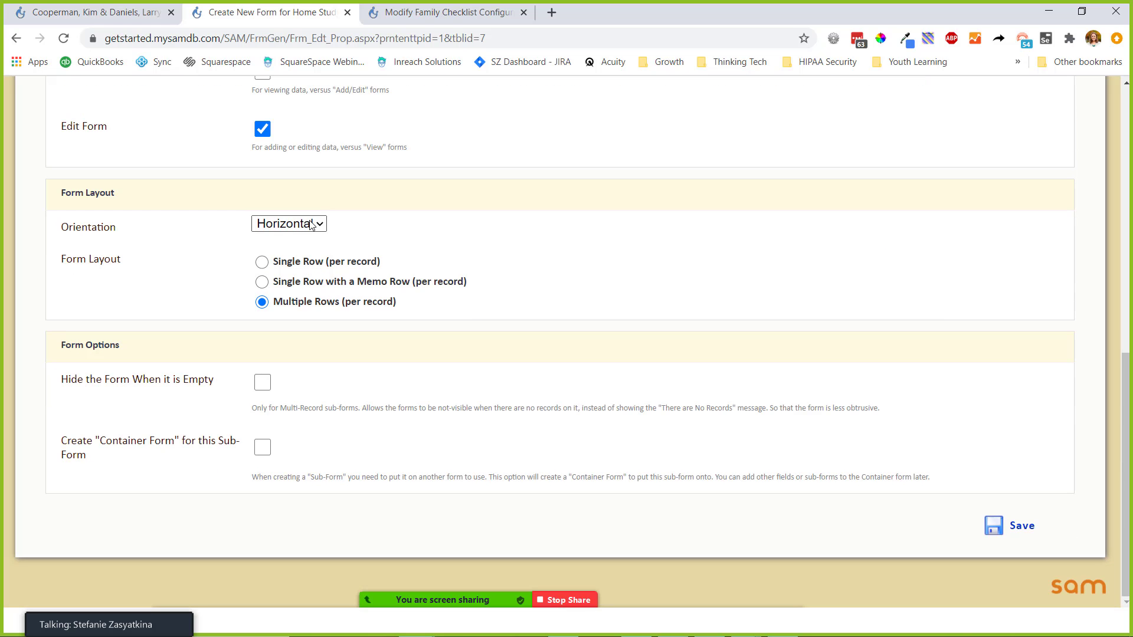
pyautogui.click(289, 223)
pyautogui.click(283, 243)
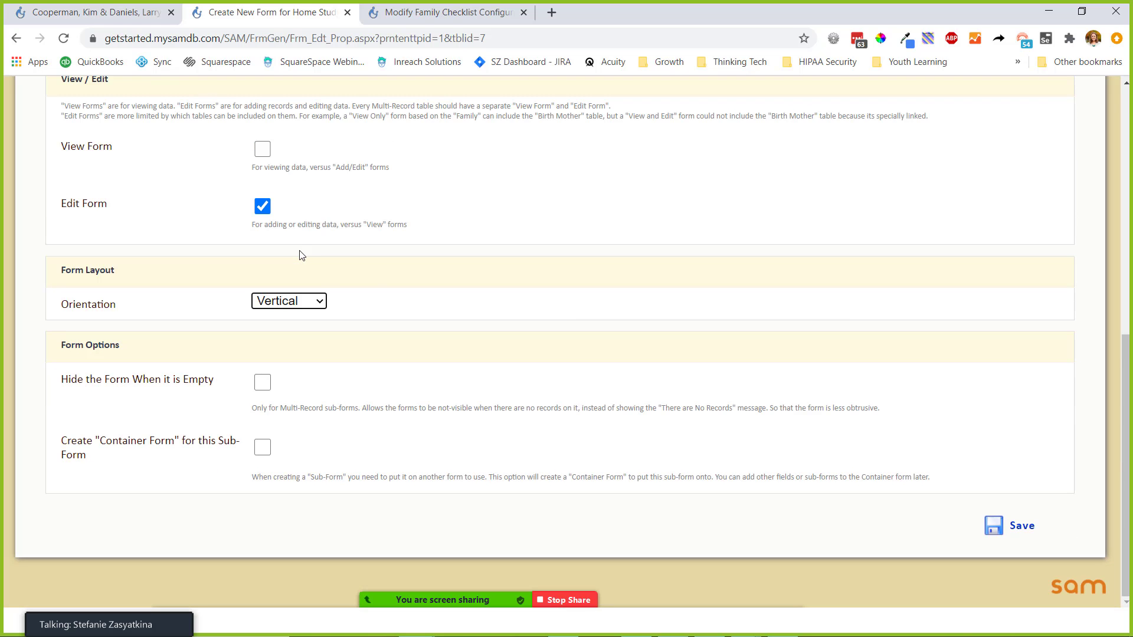
pyautogui.click(1015, 538)
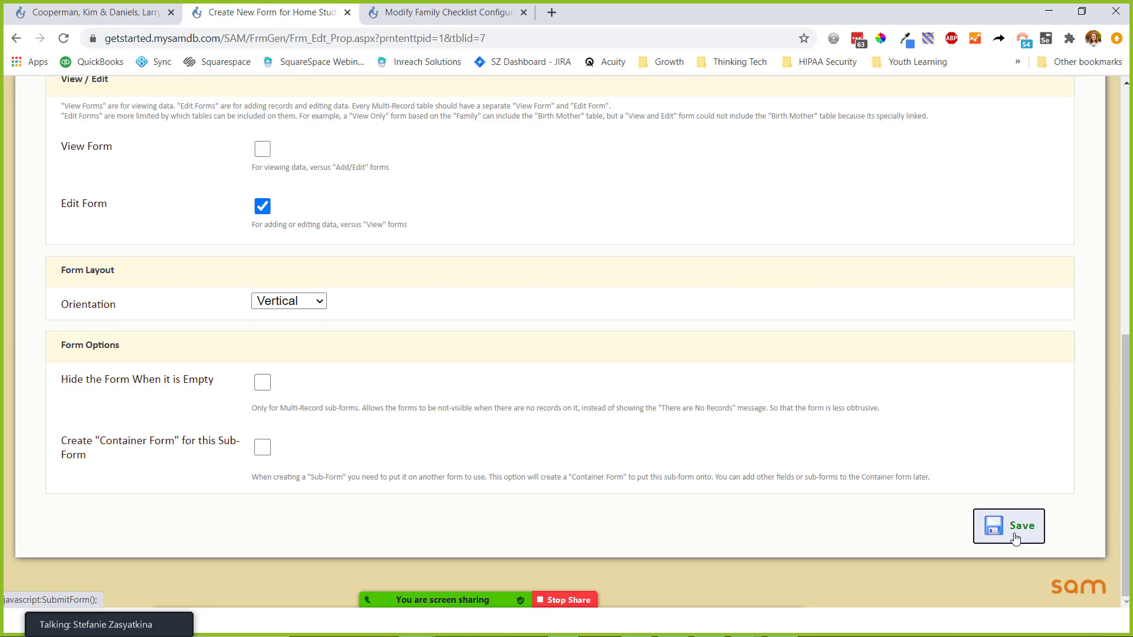
pyautogui.click(1015, 538)
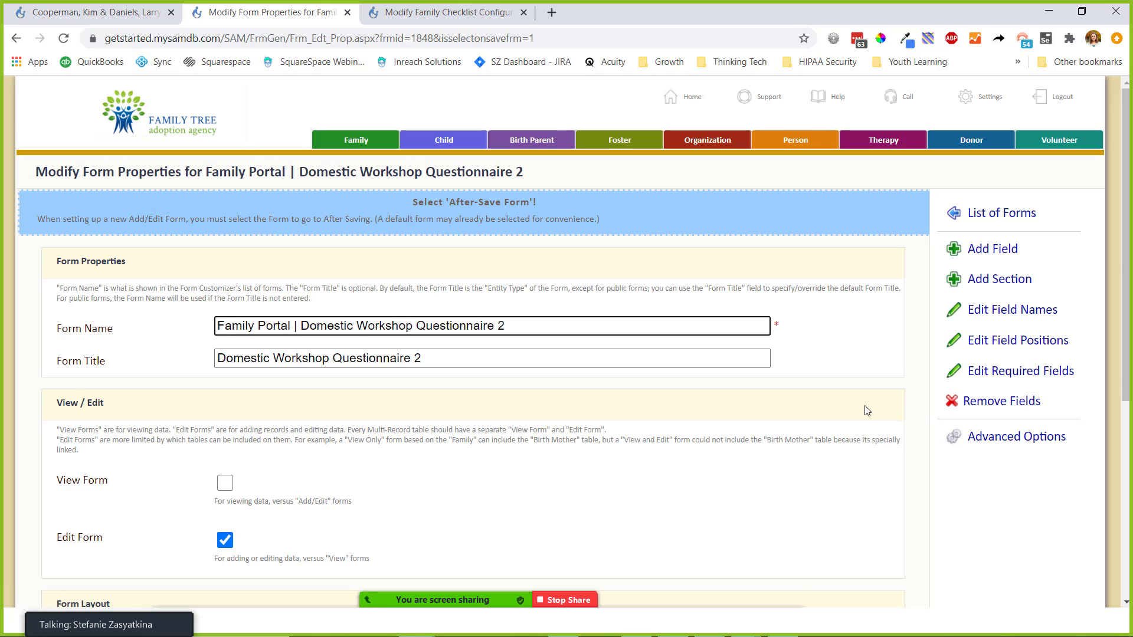
# - Enable the Public Form option in the questionnaire form's advanced form properties and save it
pyautogui.click(975, 437)
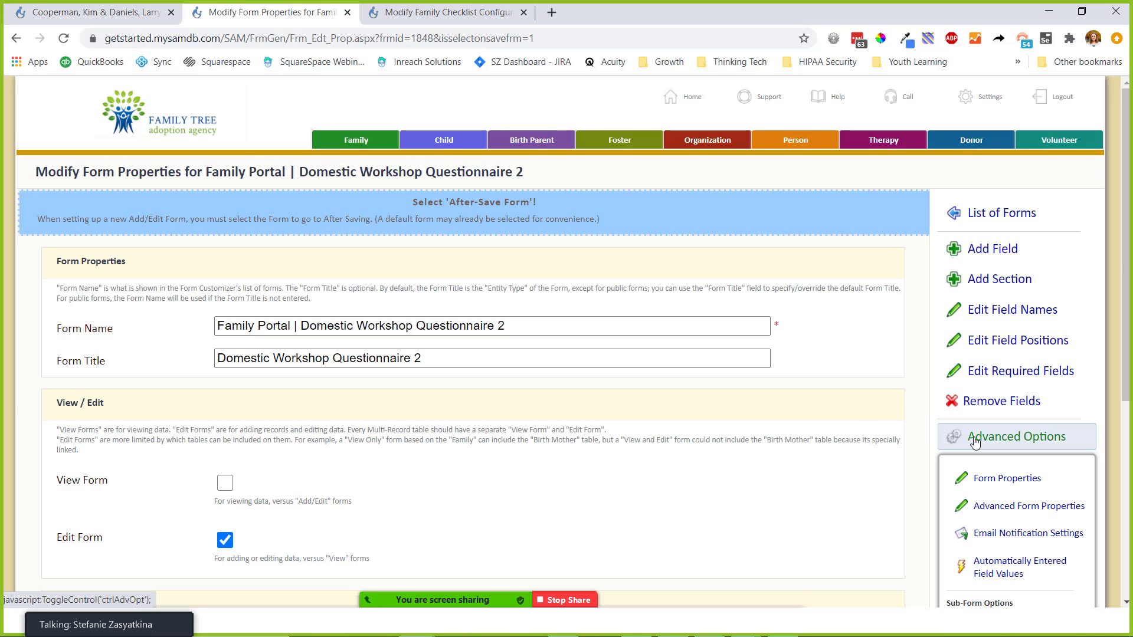
pyautogui.click(1007, 507)
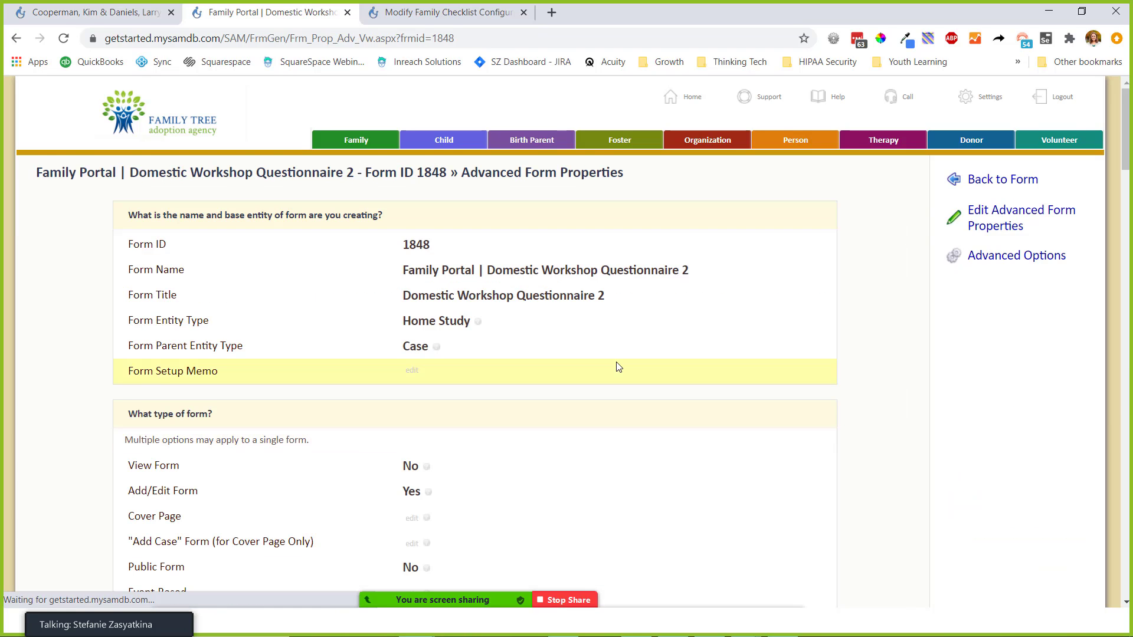
pyautogui.scroll(-5, 617, 367)
pyautogui.click(408, 272)
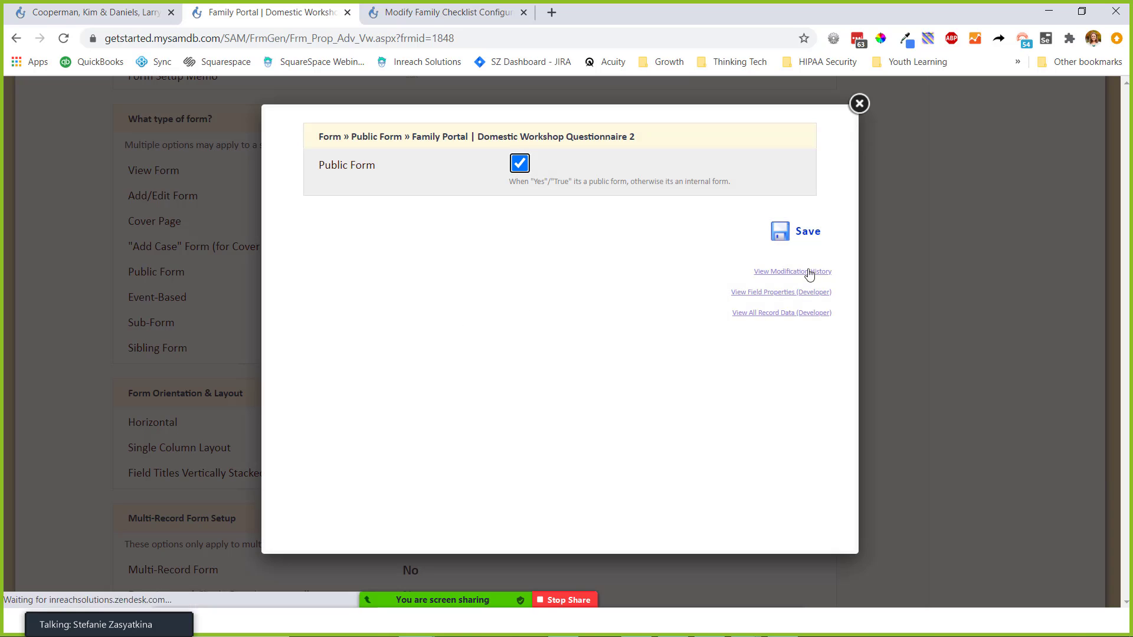
pyautogui.click(798, 230)
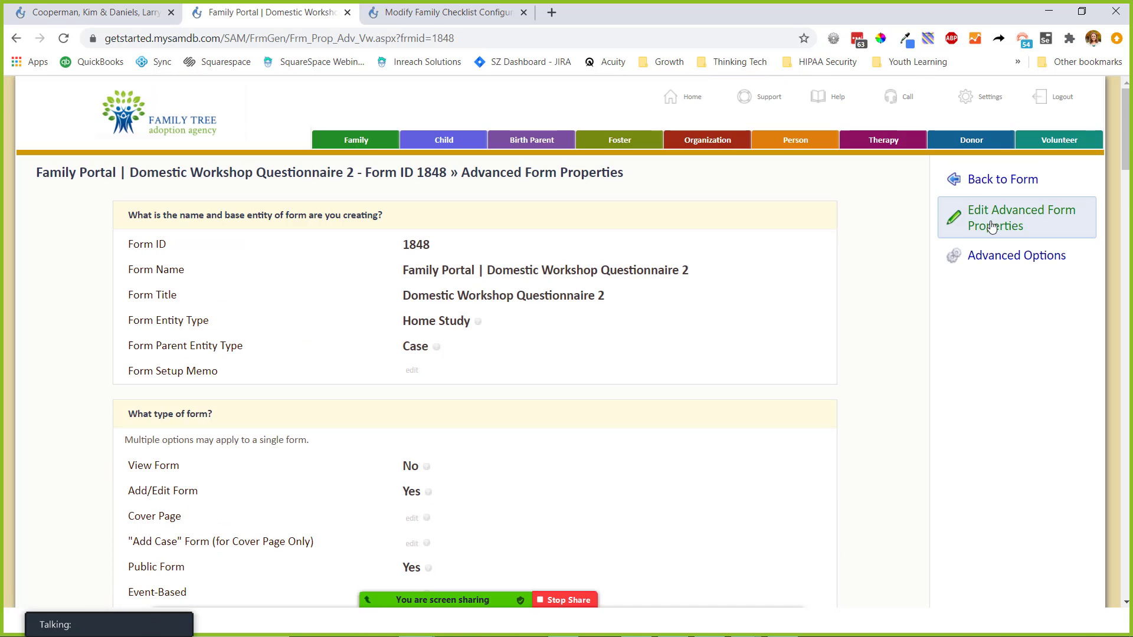
# - Return to the questionnaire form and open its public form properties
pyautogui.click(944, 183)
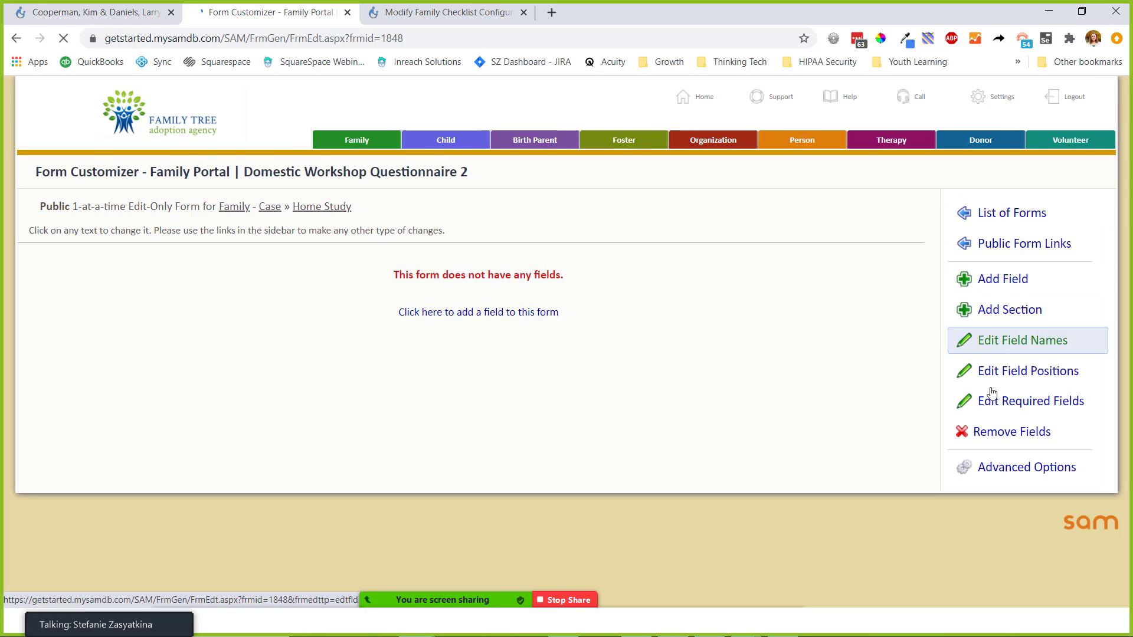
pyautogui.click(1007, 475)
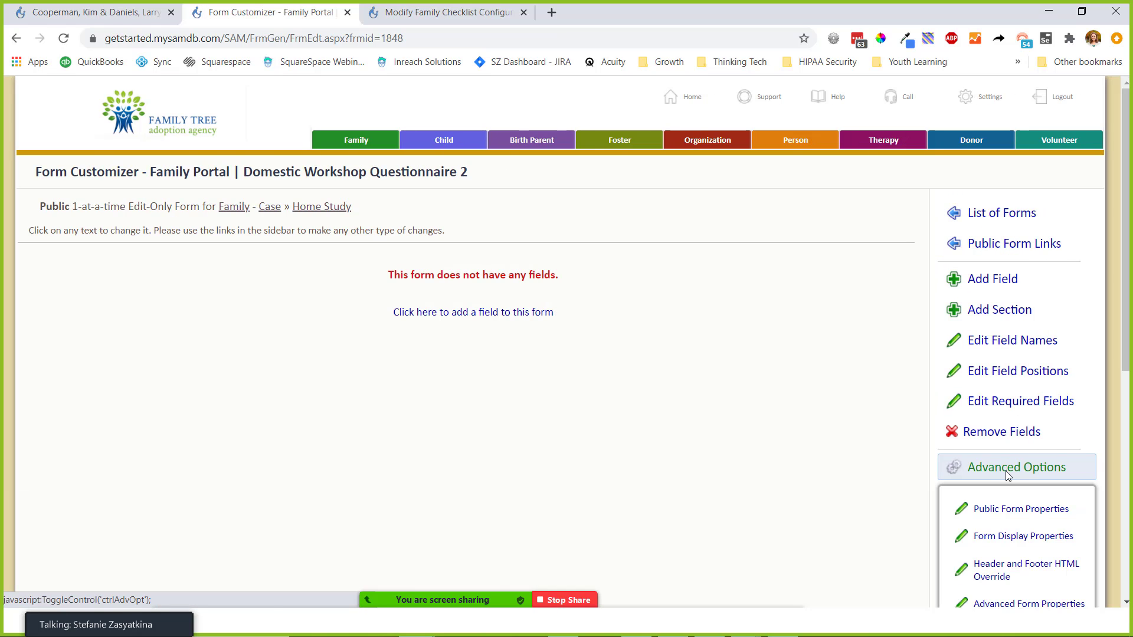
pyautogui.click(1009, 511)
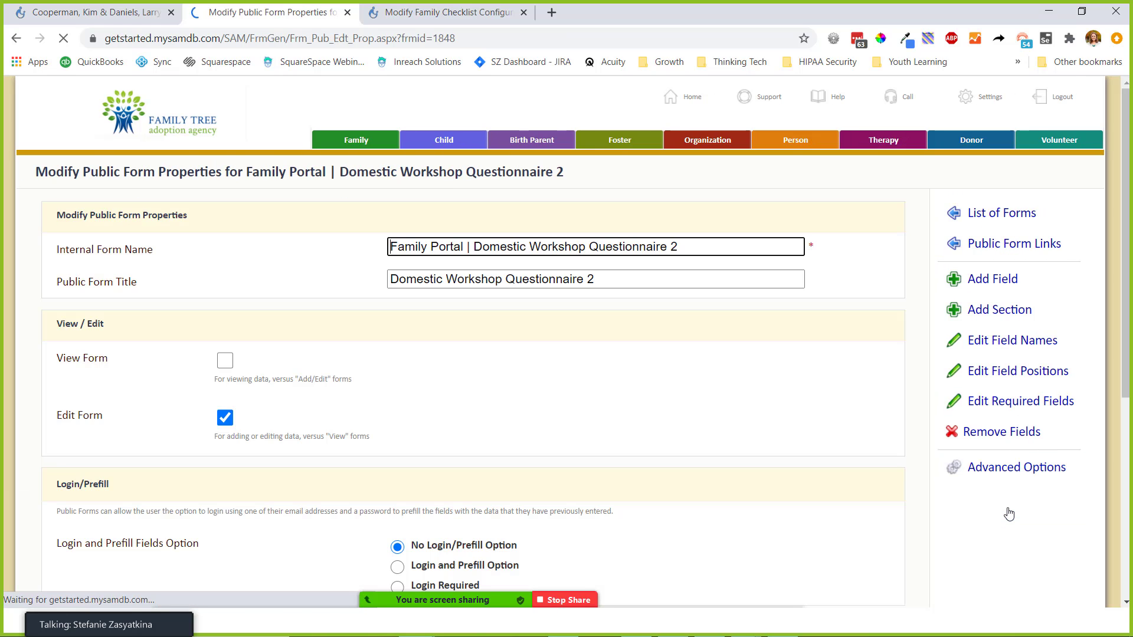
# - Choose Family Portal as the form to redirect to after the information is saved
pyautogui.scroll(-5, 767, 437)
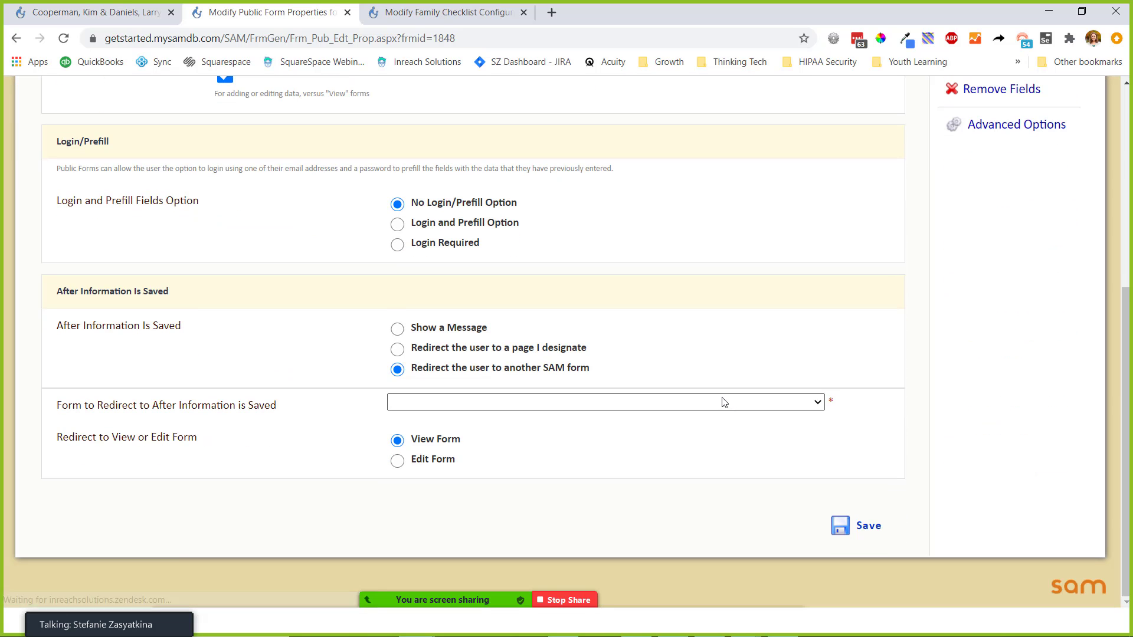
pyautogui.click(483, 403)
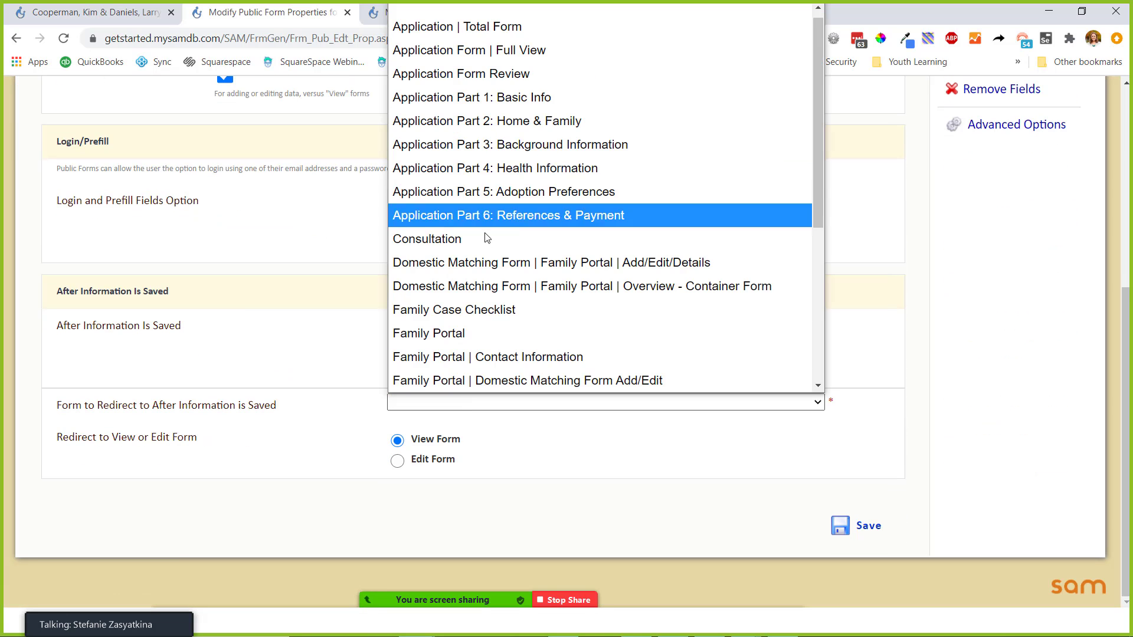
pyautogui.scroll(-2, 480, 261)
pyautogui.click(486, 510)
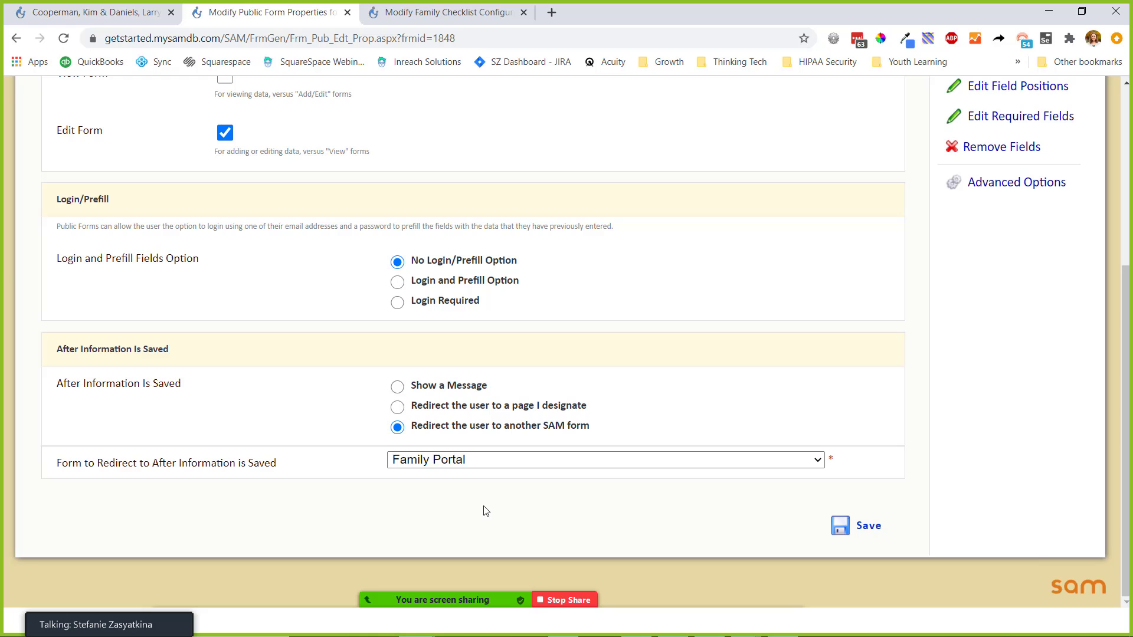
# - Set the form to redirect to after saving to Family Case Checklist, save the properties, and check the setting
pyautogui.click(472, 459)
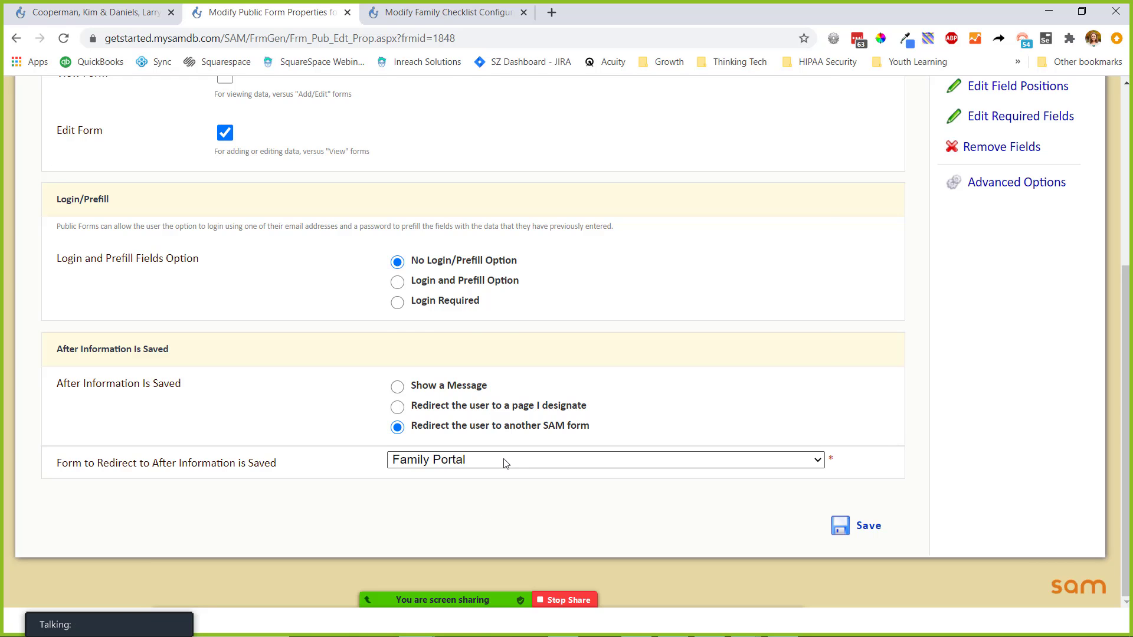
pyautogui.scroll(-4, 564, 270)
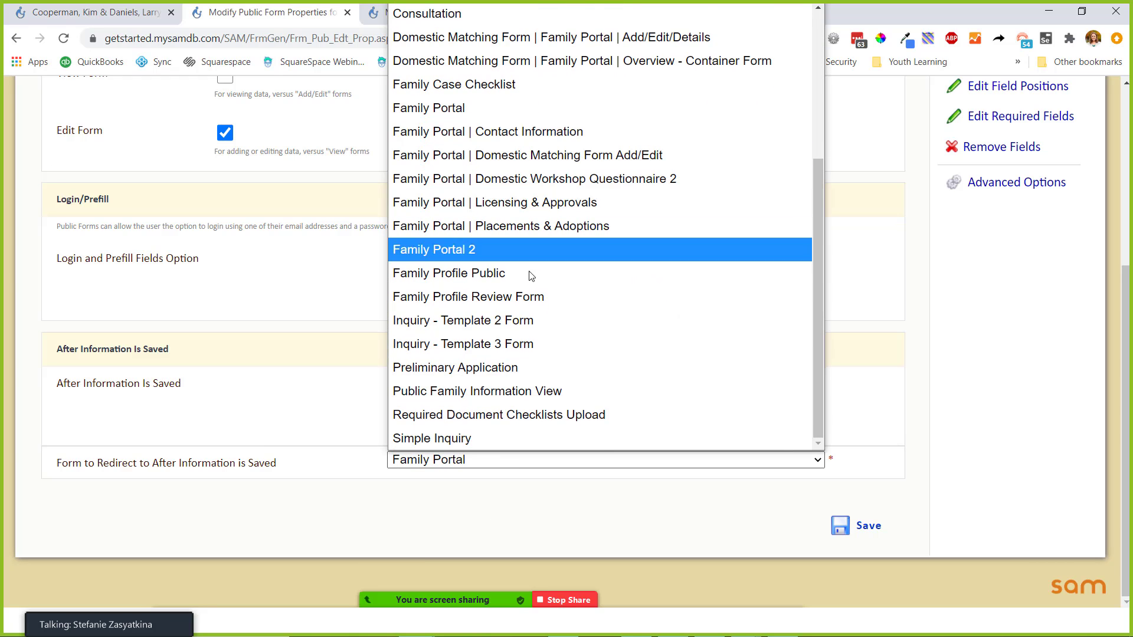
pyautogui.scroll(3, 514, 322)
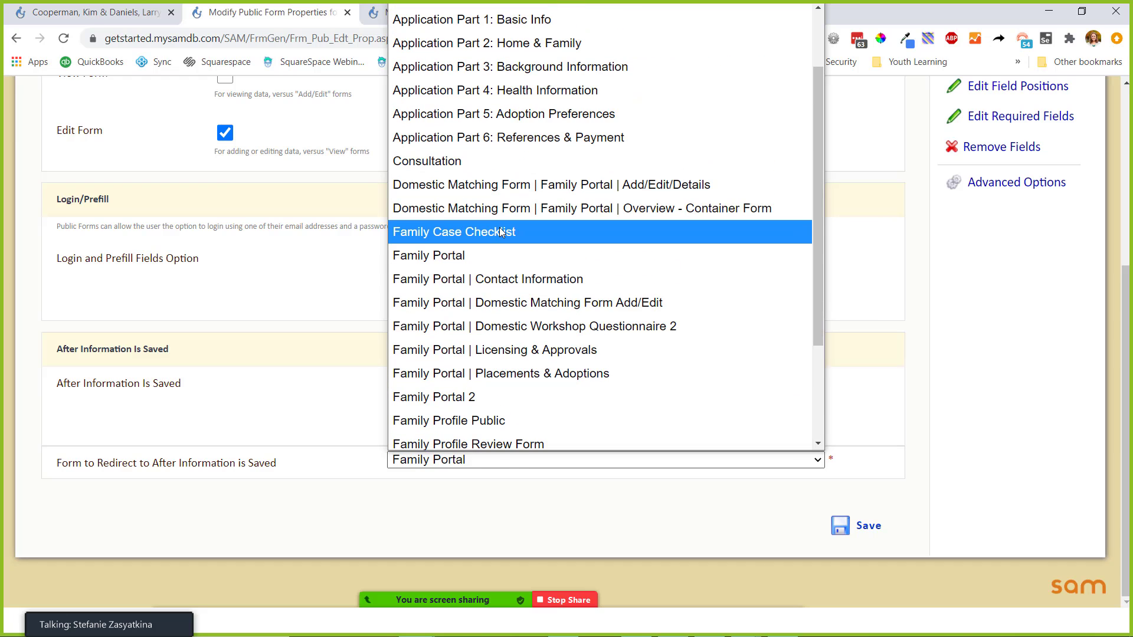
pyautogui.click(499, 230)
pyautogui.click(862, 525)
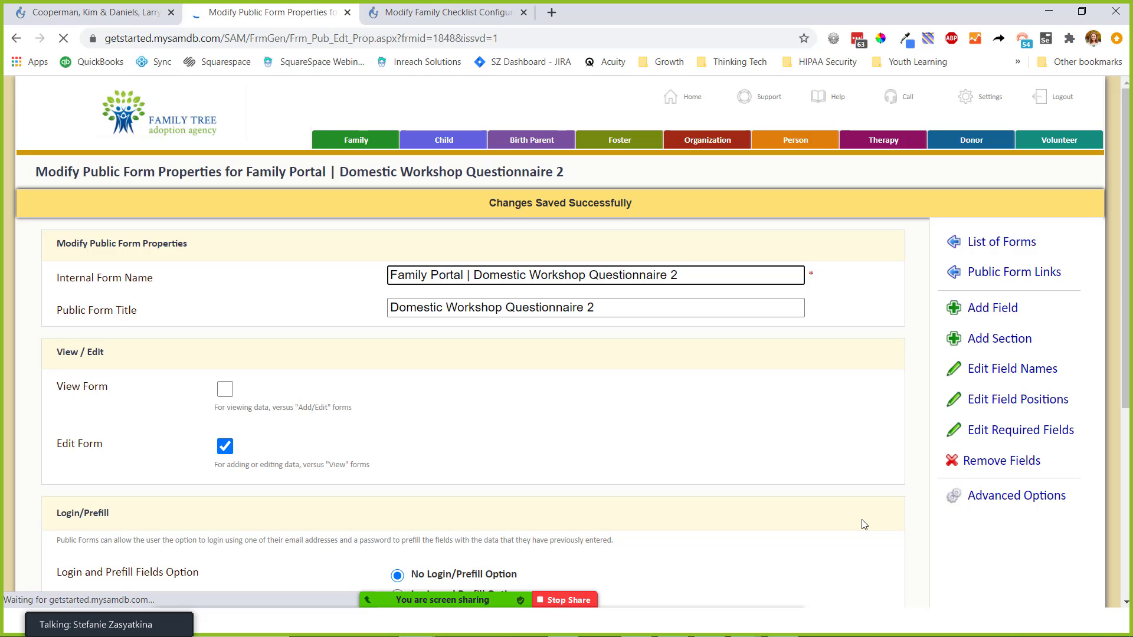
pyautogui.scroll(-1, 612, 383)
pyautogui.scroll(-3, 612, 383)
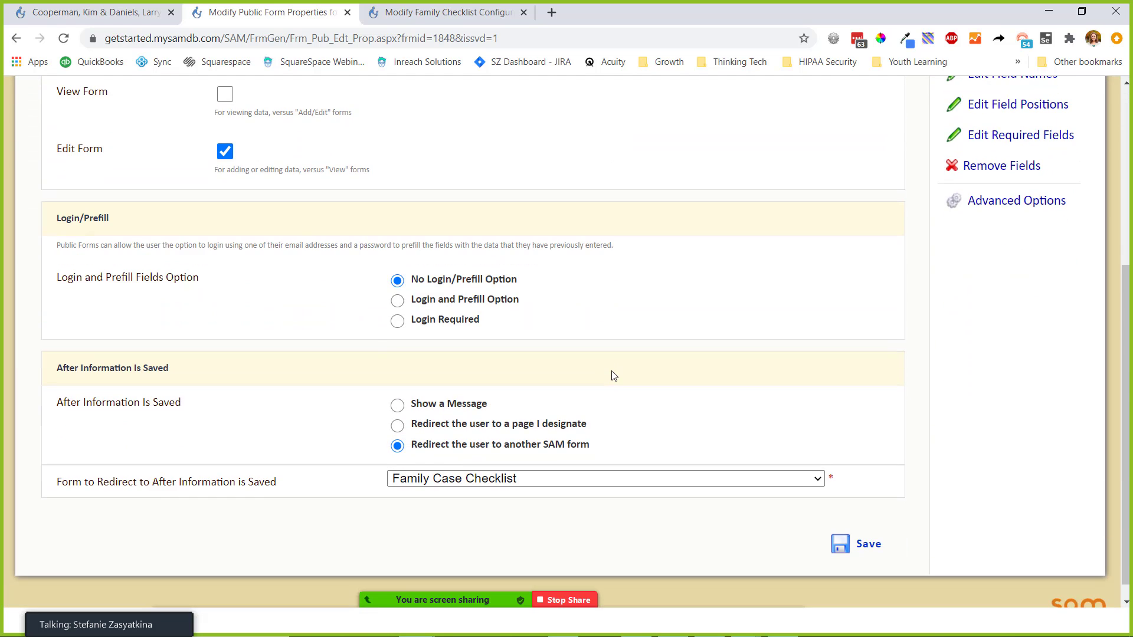
pyautogui.scroll(4, 635, 366)
# - Start a new Home Study field for the questionnaire form and title it "Family Portal | Domestic Workshop | Question 1"
pyautogui.click(1001, 235)
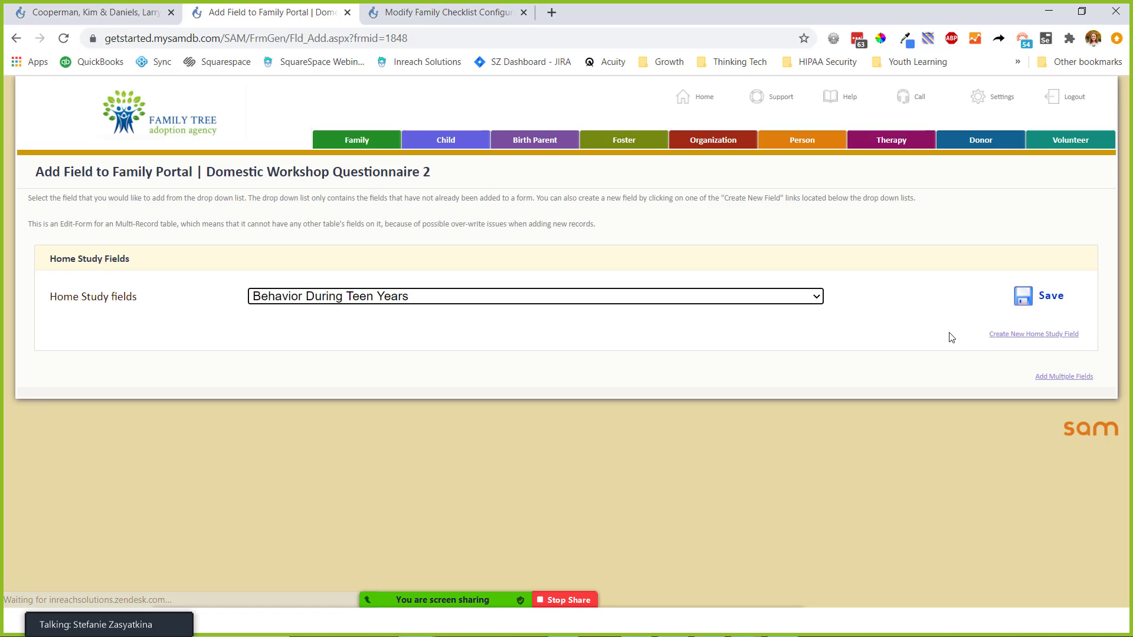
pyautogui.click(1048, 335)
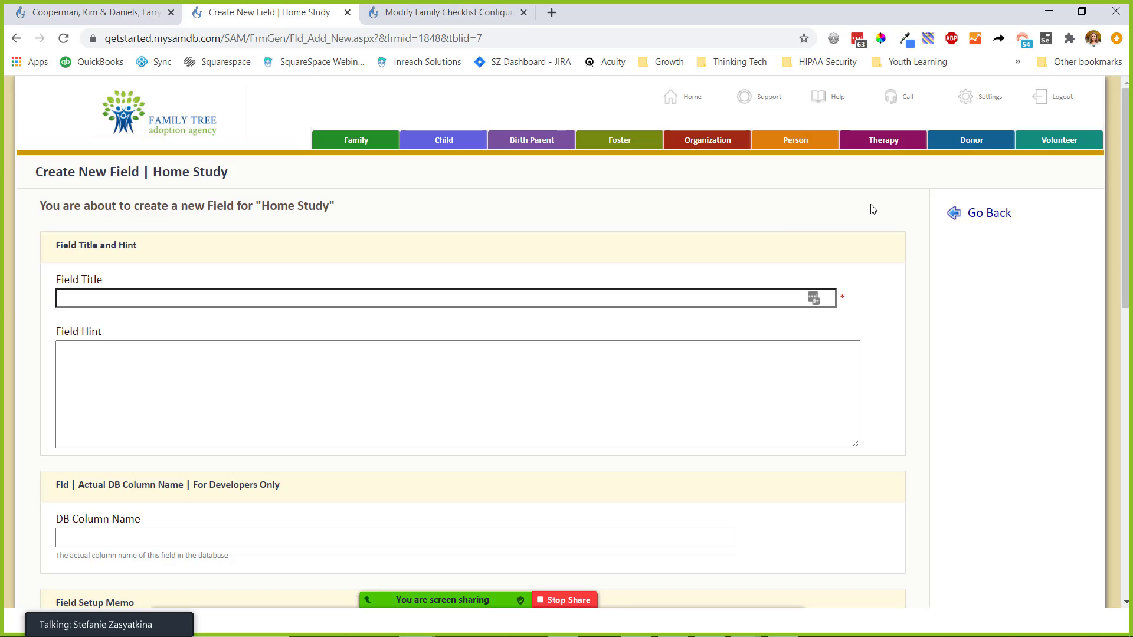
pyautogui.click(752, 302)
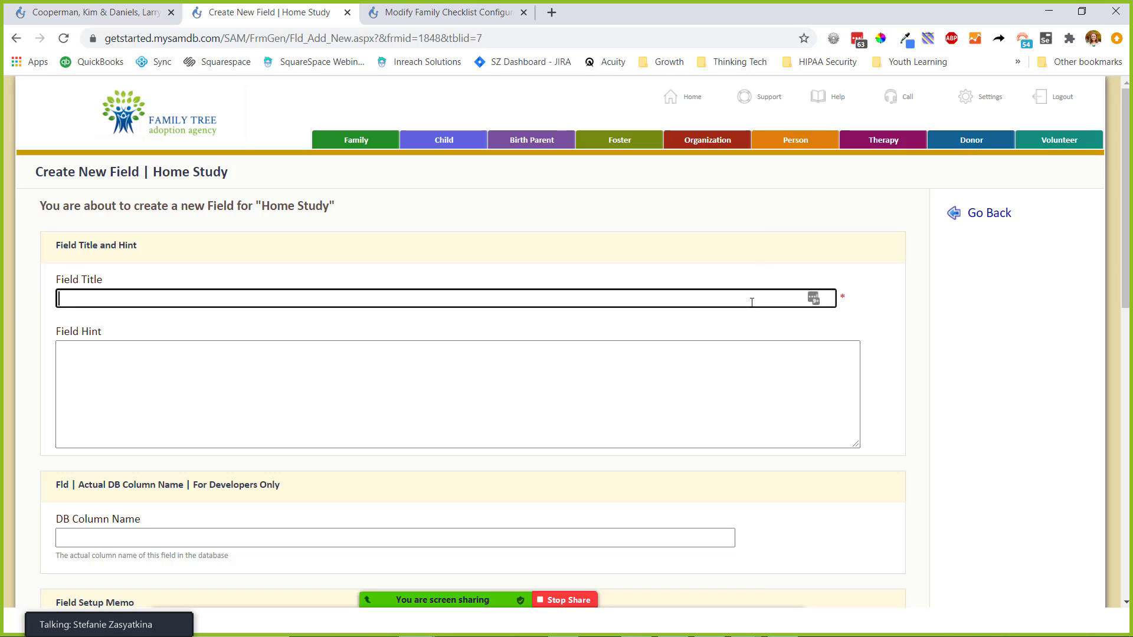
pyautogui.write('Dom')
pyautogui.press('BackSpace')
pyautogui.press('BackSpace')
pyautogui.write('Family')
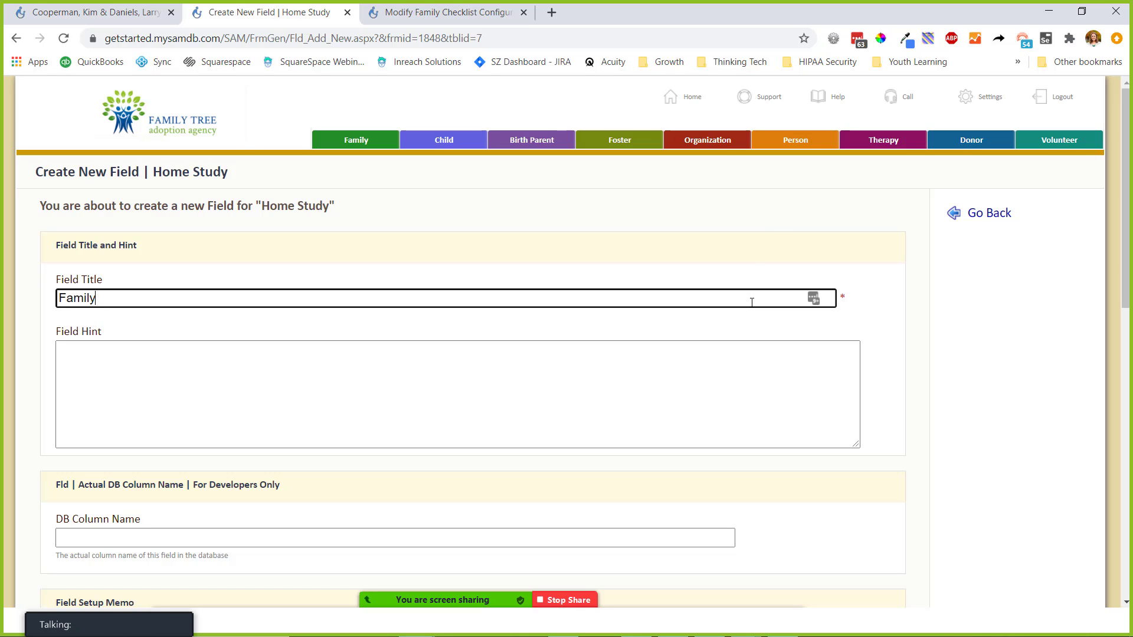
pyautogui.write(' POortal | Domest')
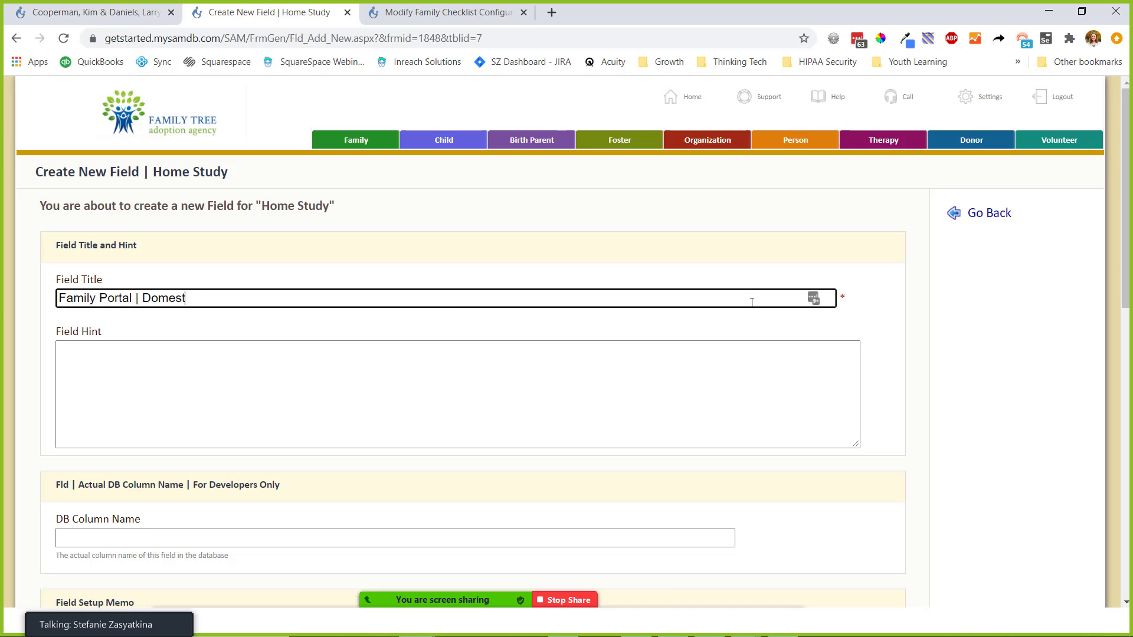
pyautogui.write('ic WOr')
pyautogui.press('BackSpace')
pyautogui.press('BackSpace')
pyautogui.write('orss')
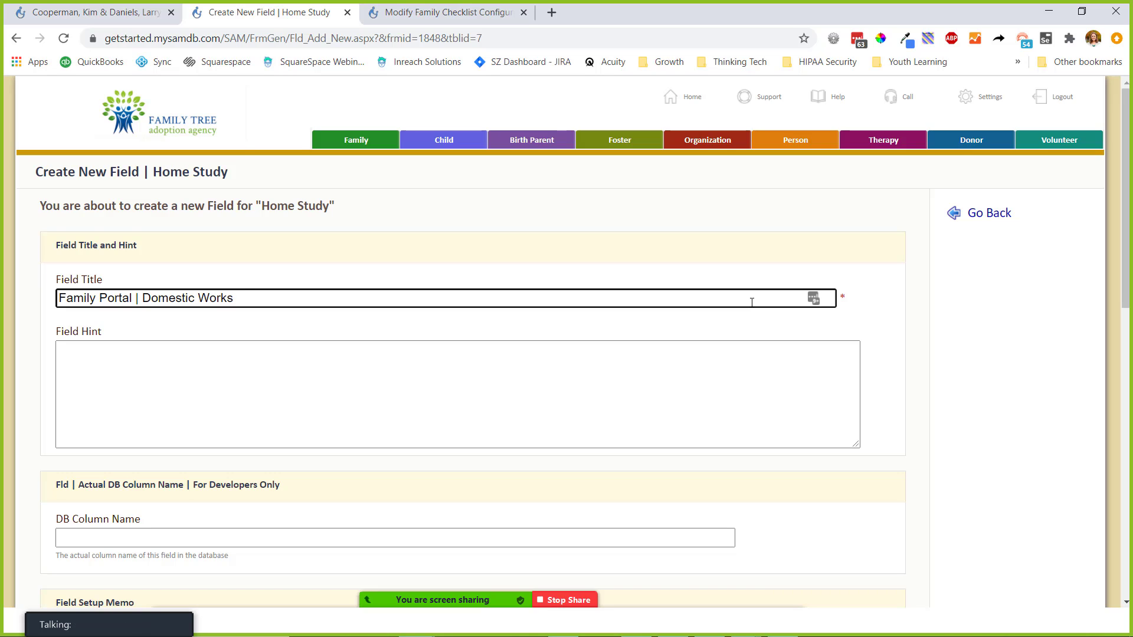
pyautogui.write('hhop | Question 1')
# - Copy "Question 1" from the field title into the field title for public forms and save the new field
pyautogui.hotkey('ctrl', 'shift', 'Left')
pyautogui.hotkey('ctrl', 'shift', 'Left')
pyautogui.hotkey('ctrl', 'c')
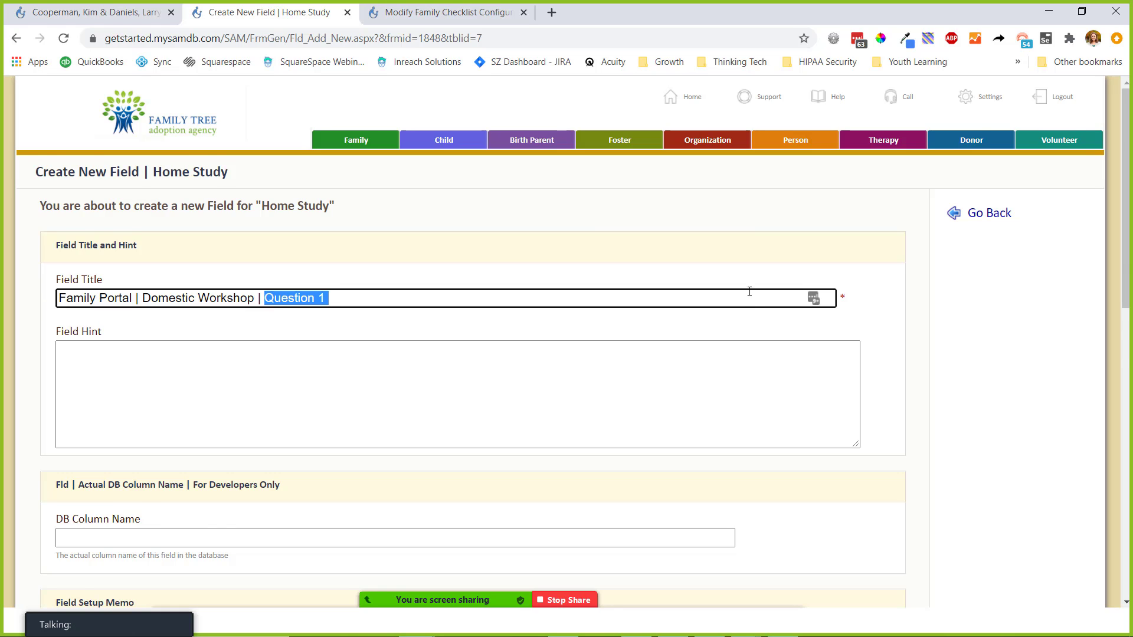
pyautogui.scroll(-10, 533, 182)
pyautogui.click(192, 279)
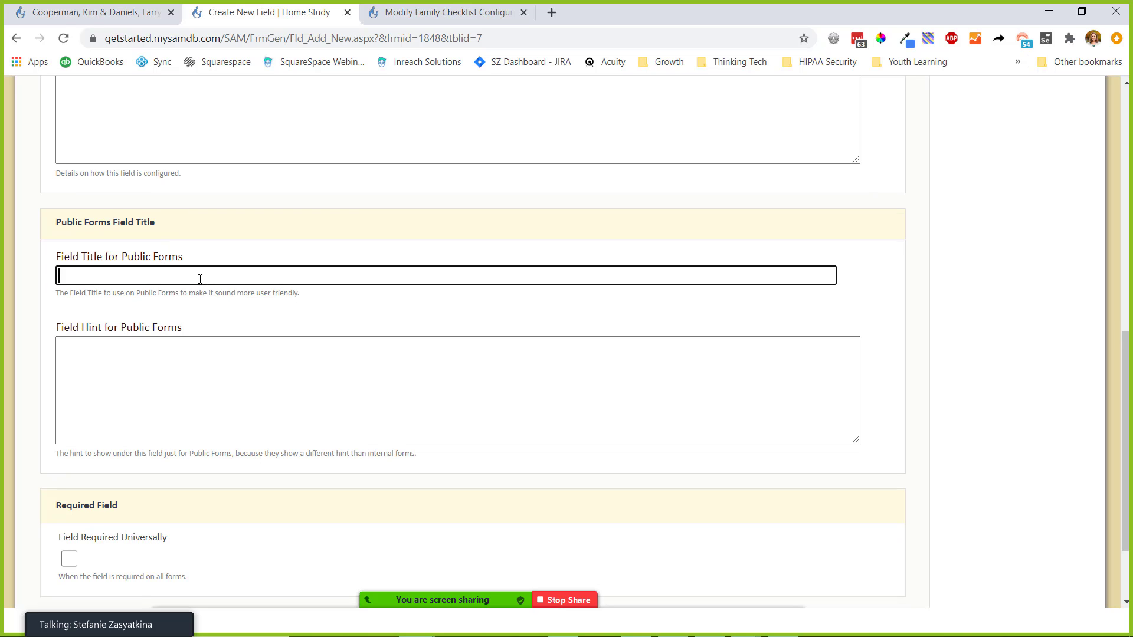
pyautogui.hotkey('ctrl', 'v')
pyautogui.moveTo(191, 264); pyautogui.dragTo(31, 268)
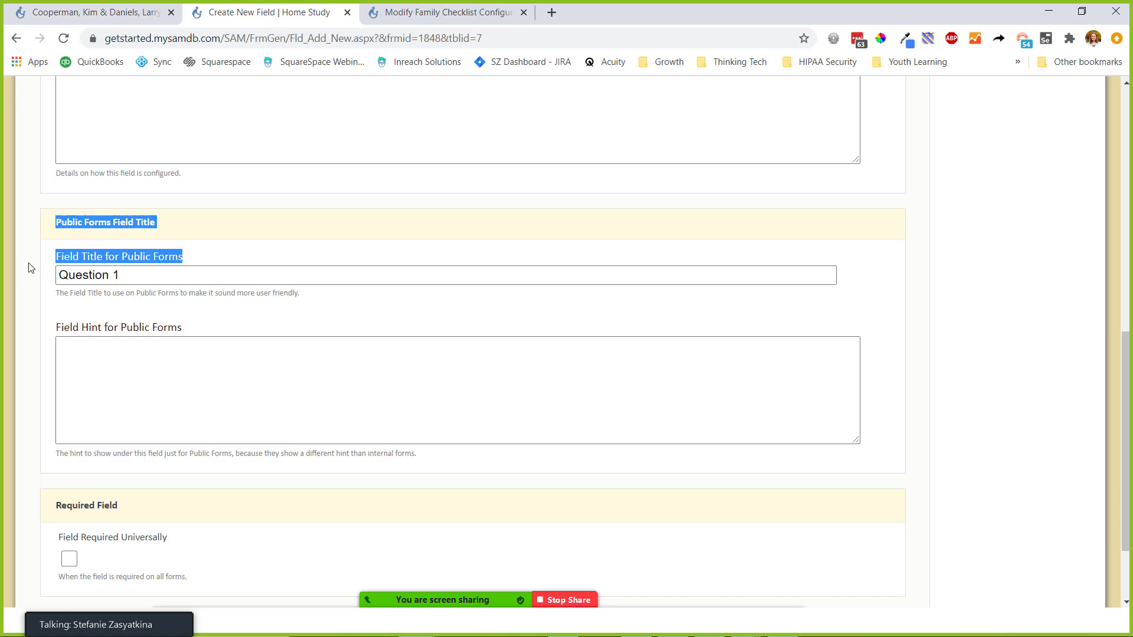
pyautogui.click(40, 329)
pyautogui.scroll(-3, 44, 329)
pyautogui.click(853, 518)
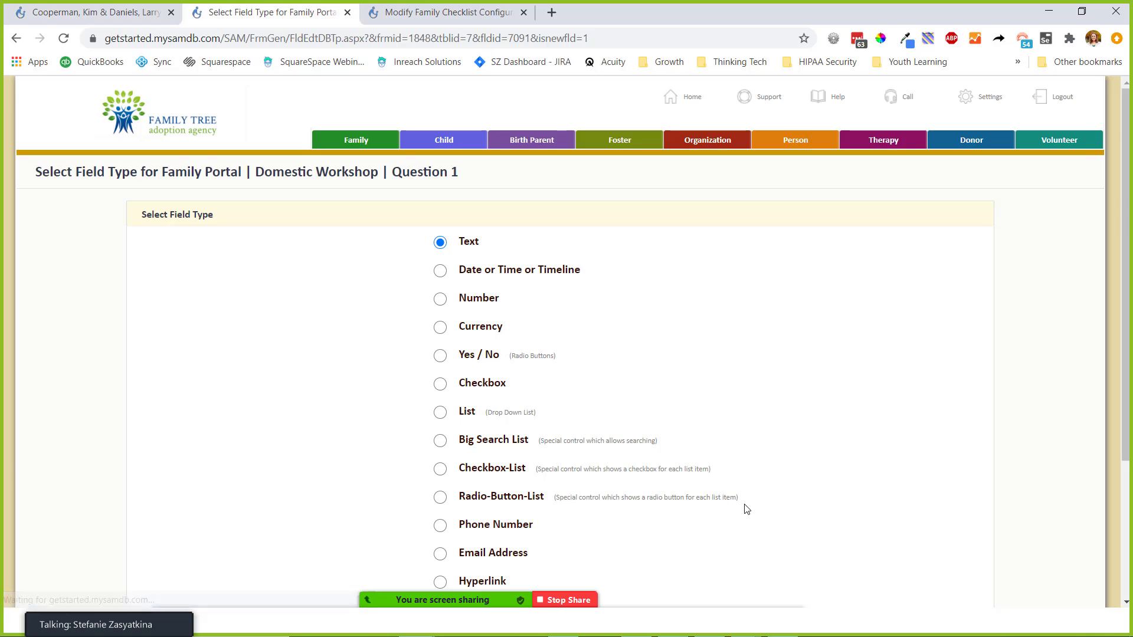
# - Set the Question 1 field's type to large multi-line text with unlimited character length and save it
pyautogui.scroll(-3, 849, 396)
pyautogui.click(1003, 525)
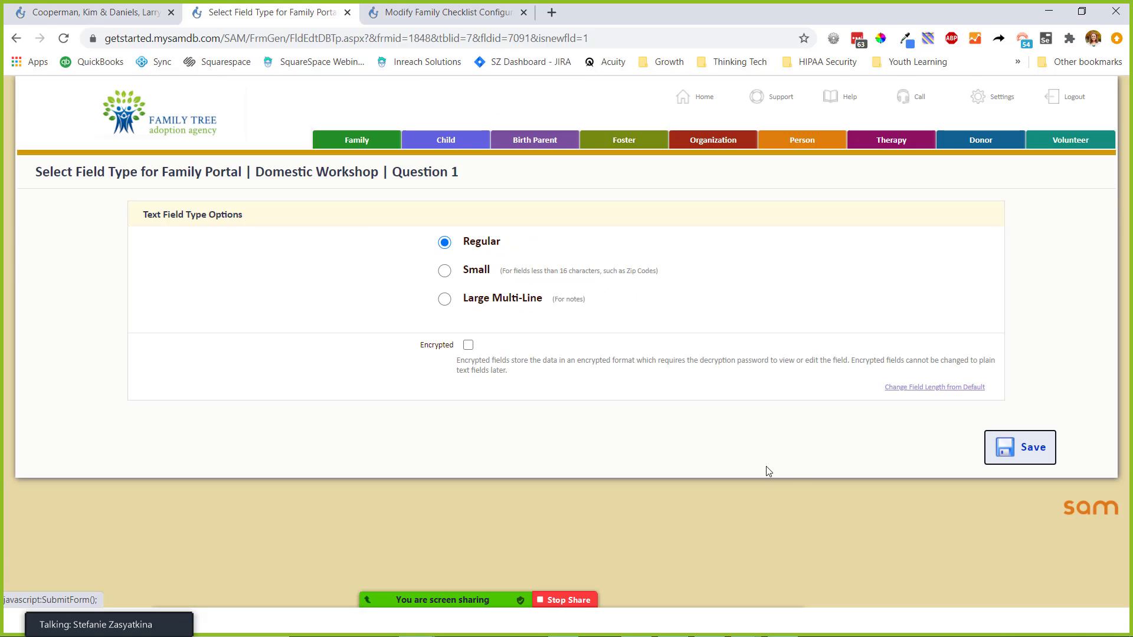
pyautogui.click(501, 301)
pyautogui.click(898, 388)
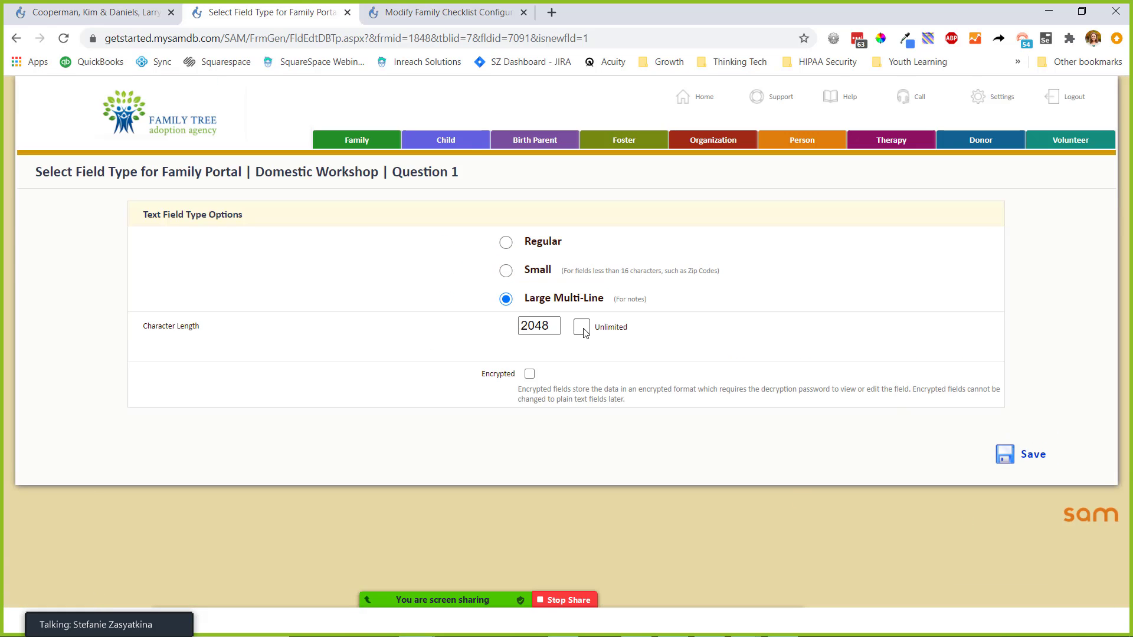
pyautogui.click(581, 328)
pyautogui.click(1006, 454)
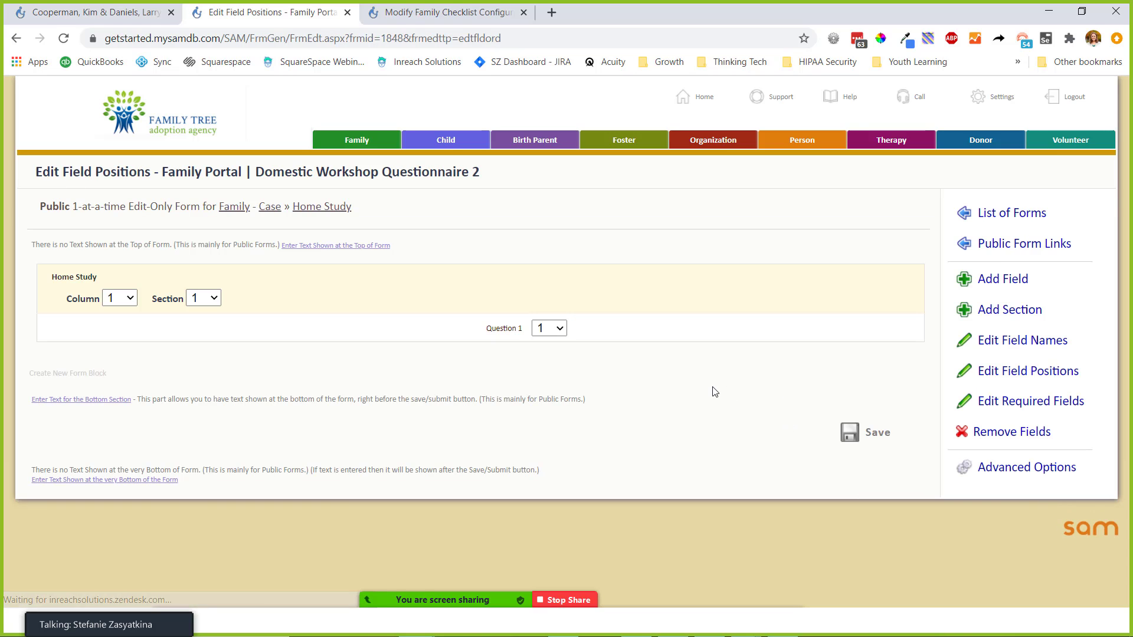
# - Start another new Home Study field on the form, titled "Family Portal | Domestic Workshop | Acknowledgement of Completion"
pyautogui.click(1000, 279)
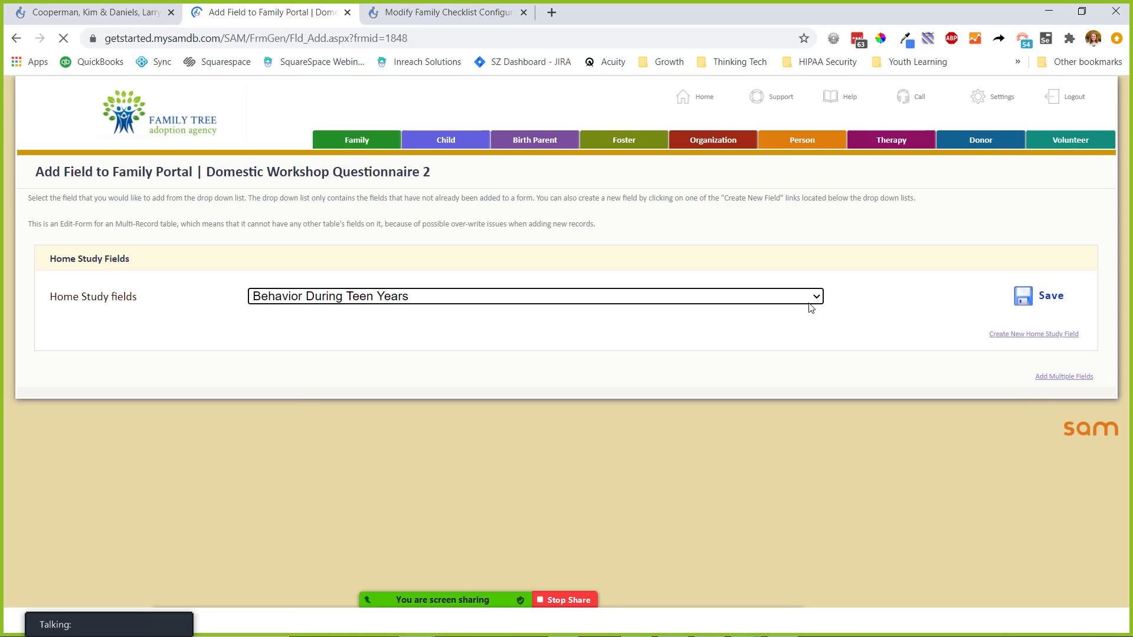
pyautogui.click(1006, 334)
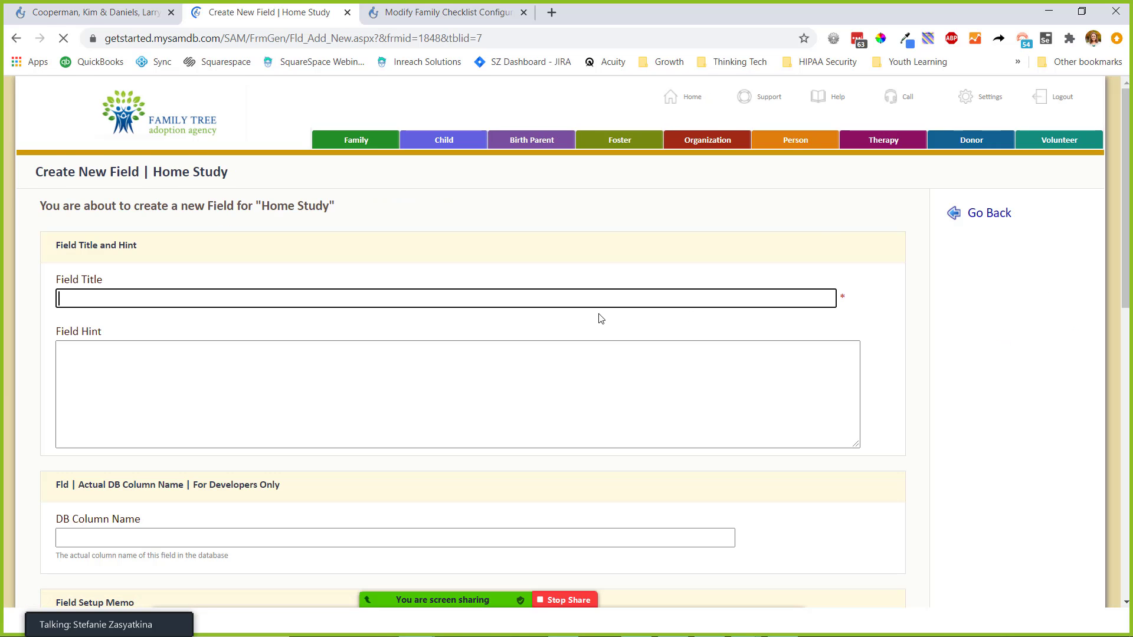
pyautogui.write('Family ')
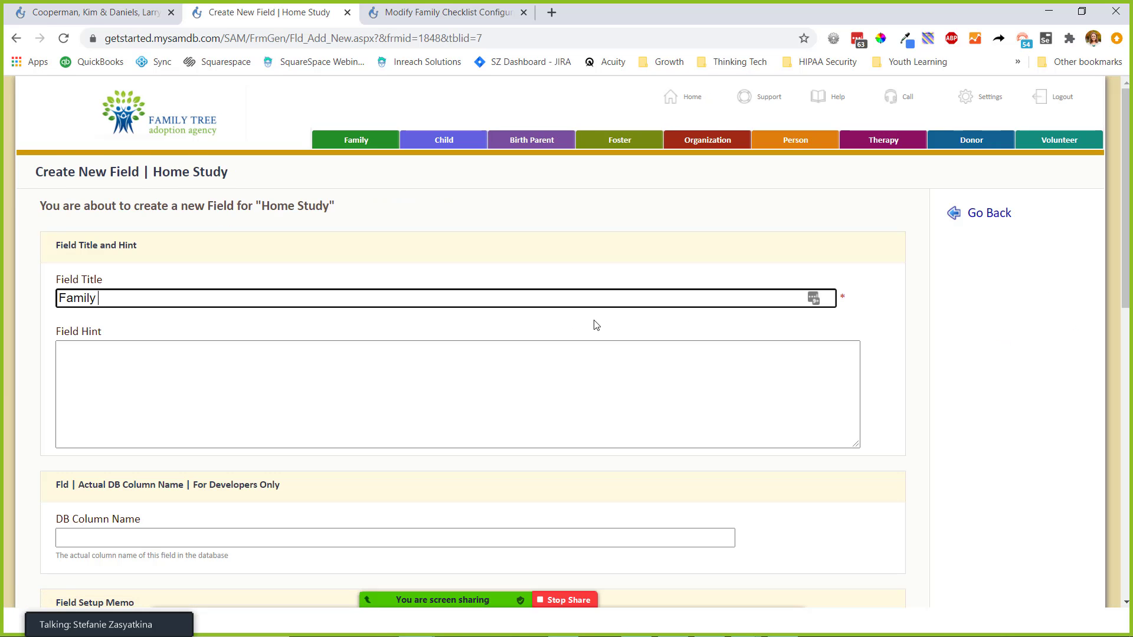
pyautogui.write('Or')
pyautogui.press('BackSpace')
pyautogui.press('BackSpace')
pyautogui.write('Domest')
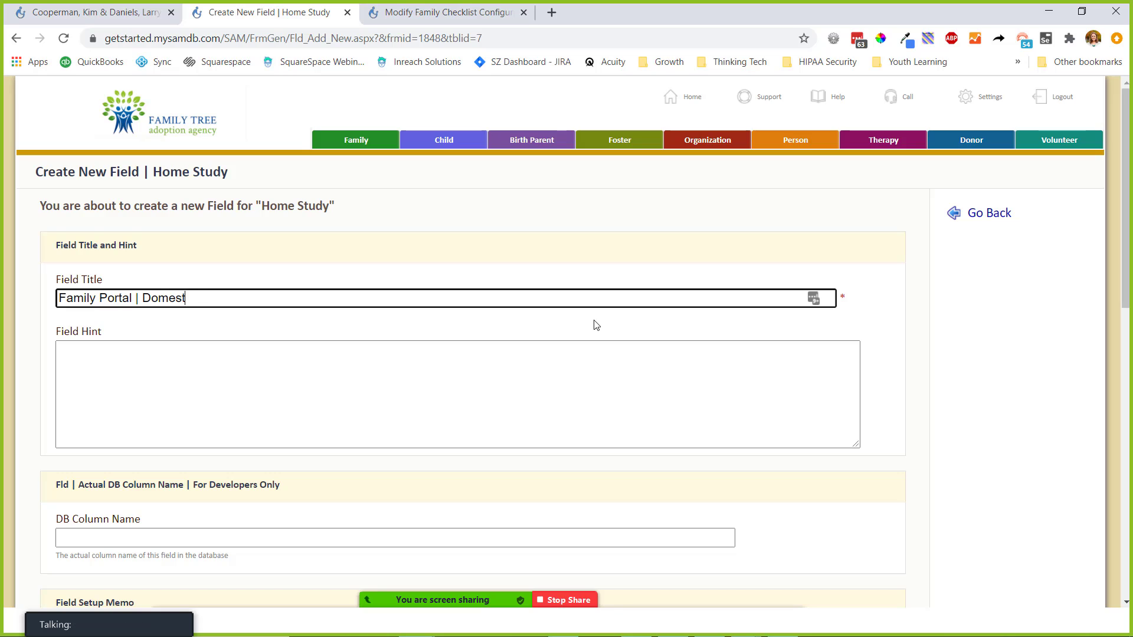
pyautogui.write('ic Worksh')
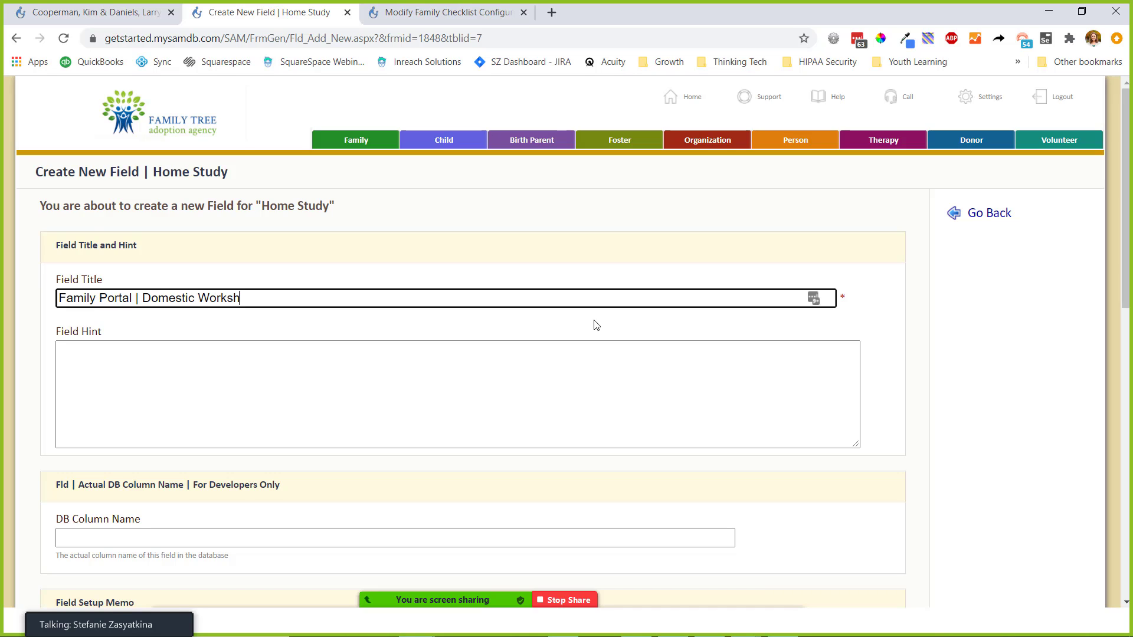
pyautogui.write('op | Acknowledgement')
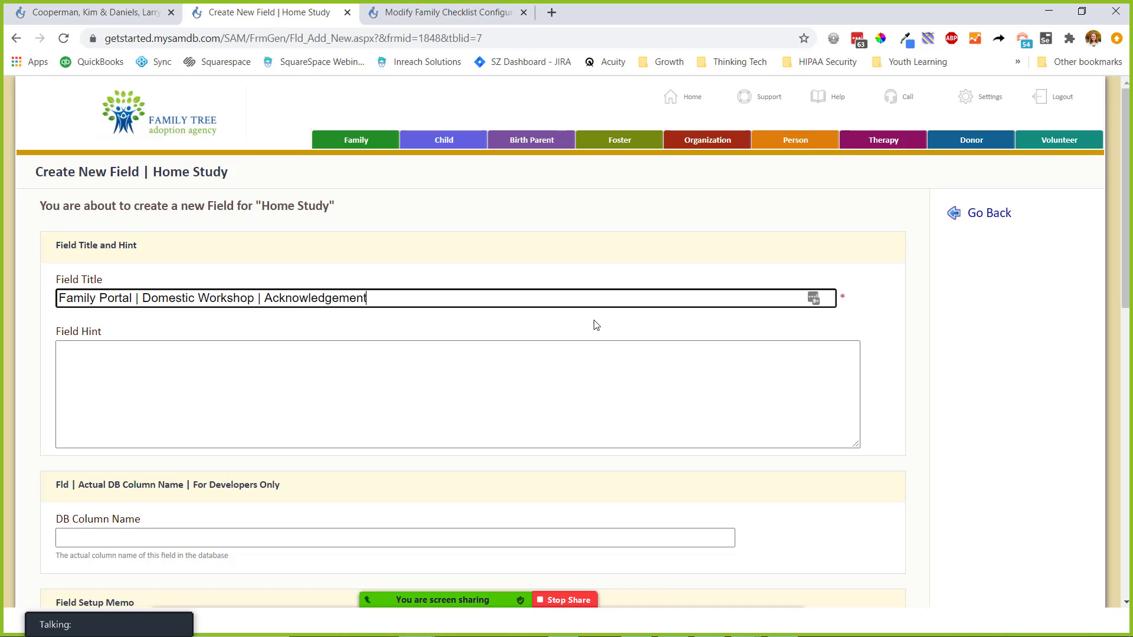
pyautogui.write(' of Complet')
# - Set the field's public forms title to "Sign here to let us know this training is complete" and save the field
pyautogui.hotkey('ctrl', 'shift', 'Left')
pyautogui.hotkey('ctrl', 'shift', 'Left')
pyautogui.hotkey('ctrl', 'shift', 'Left')
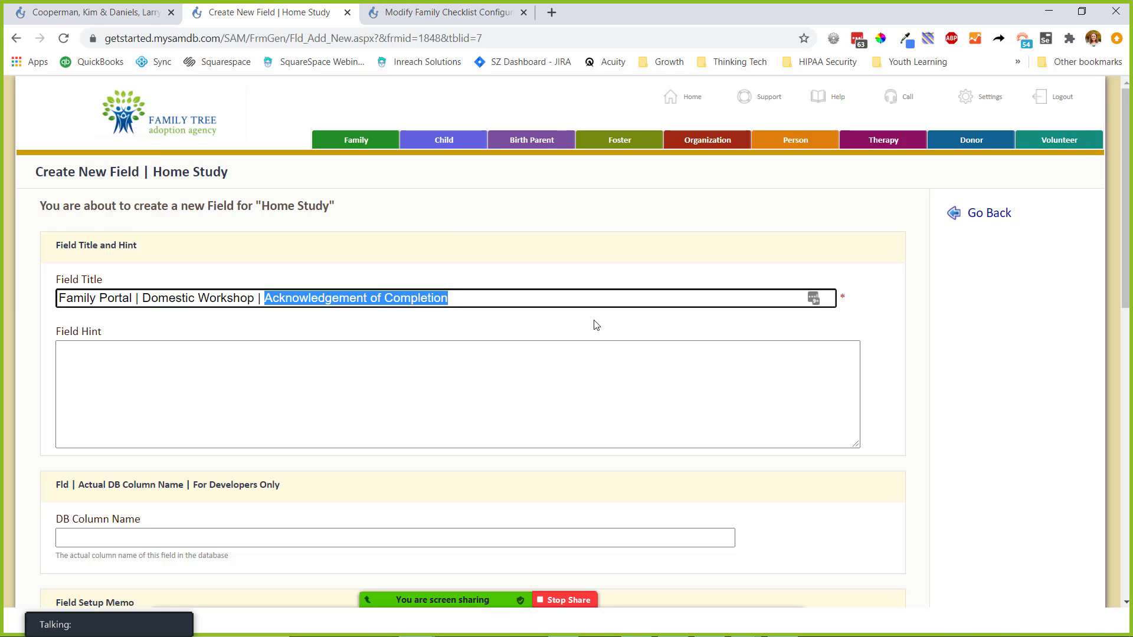
pyautogui.scroll(-10, 111, 197)
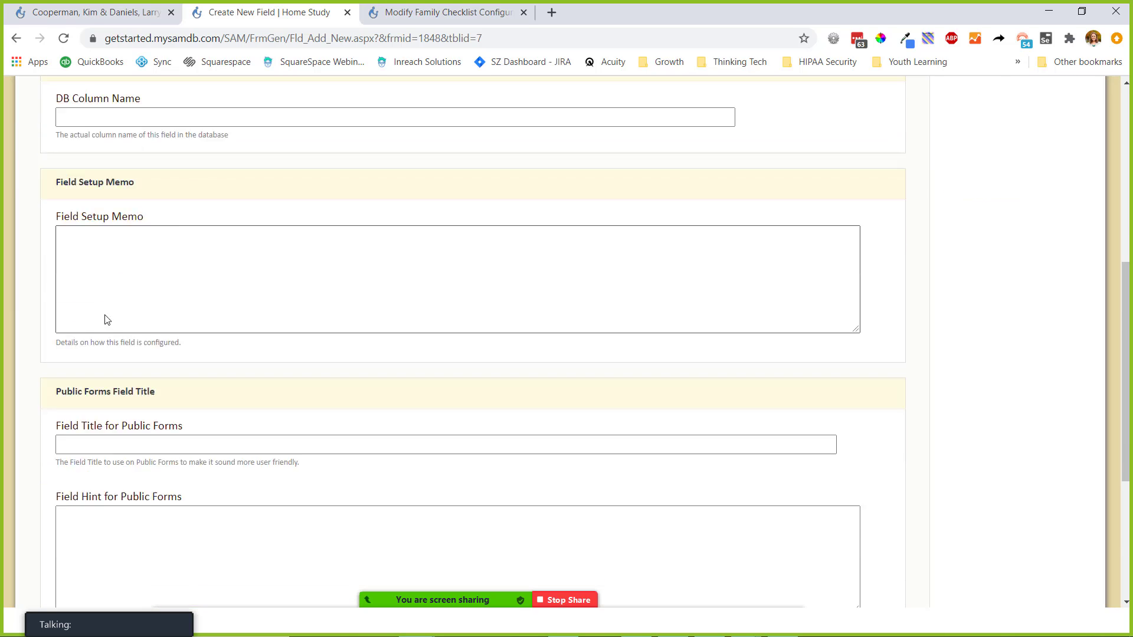
pyautogui.click(109, 276)
pyautogui.write('S')
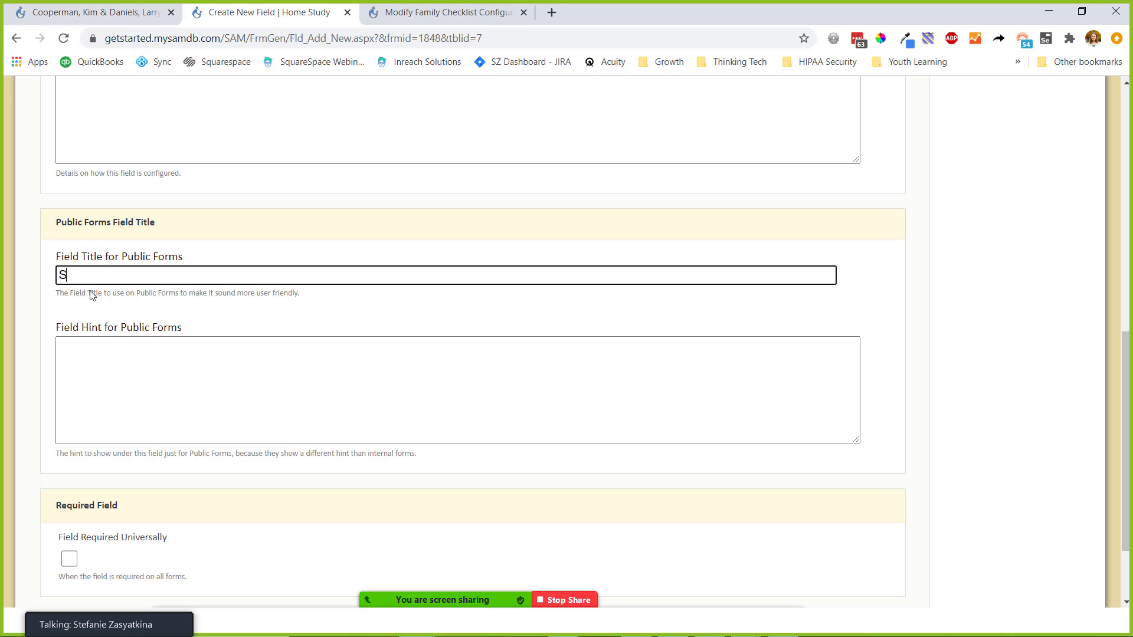
pyautogui.write('ign here to ')
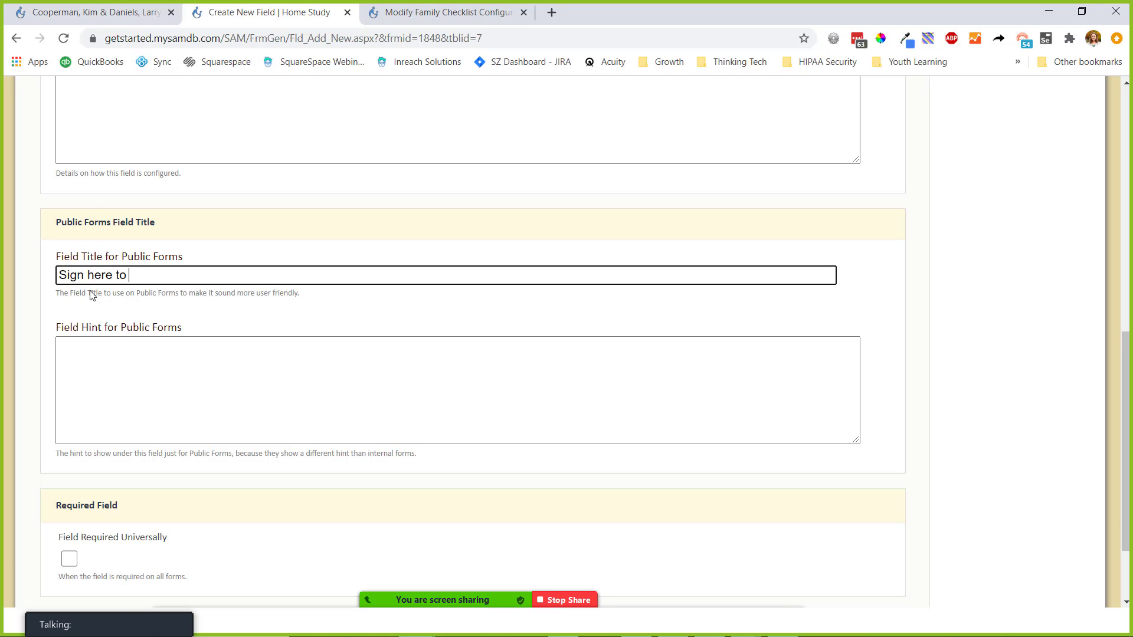
pyautogui.write('let u sn')
pyautogui.write('know ')
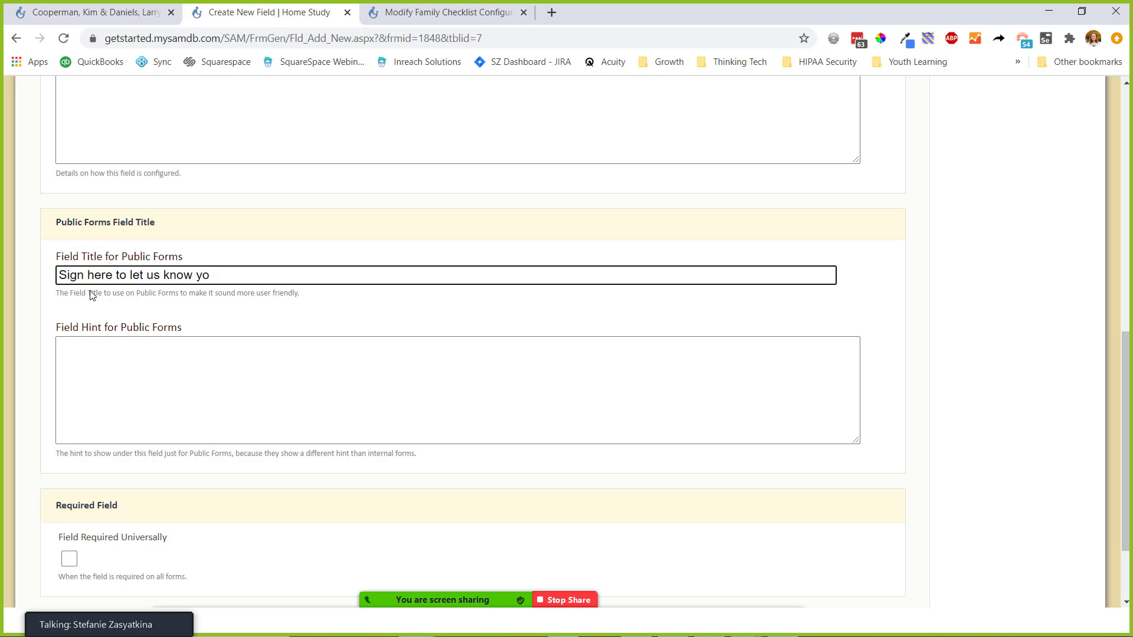
pyautogui.write('this training is complete')
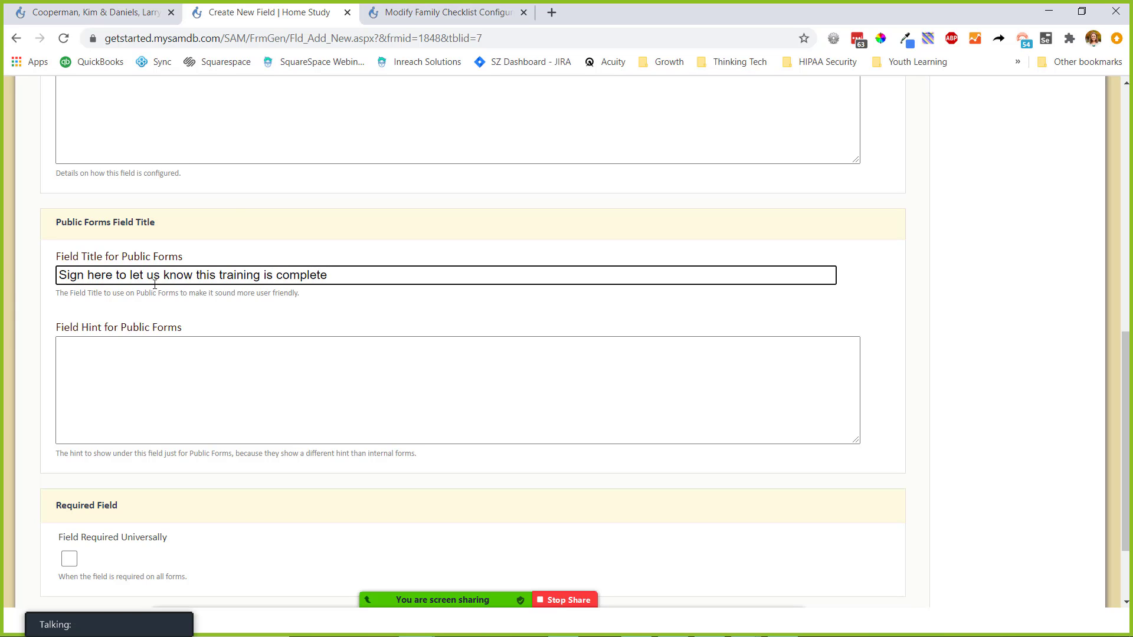
pyautogui.scroll(-3, 609, 354)
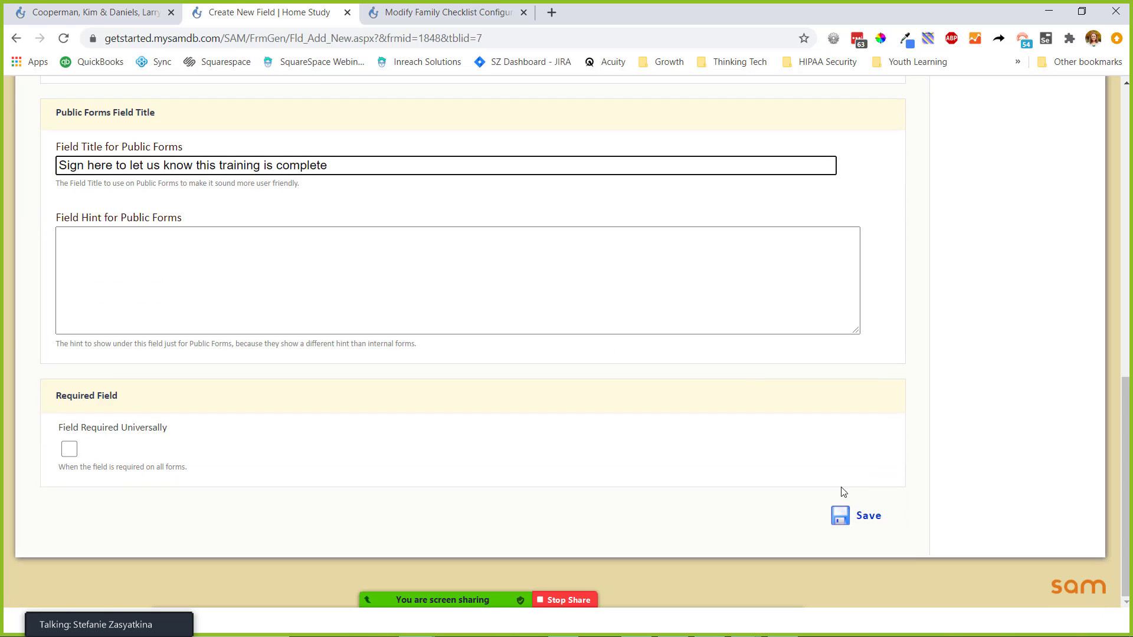
pyautogui.click(861, 514)
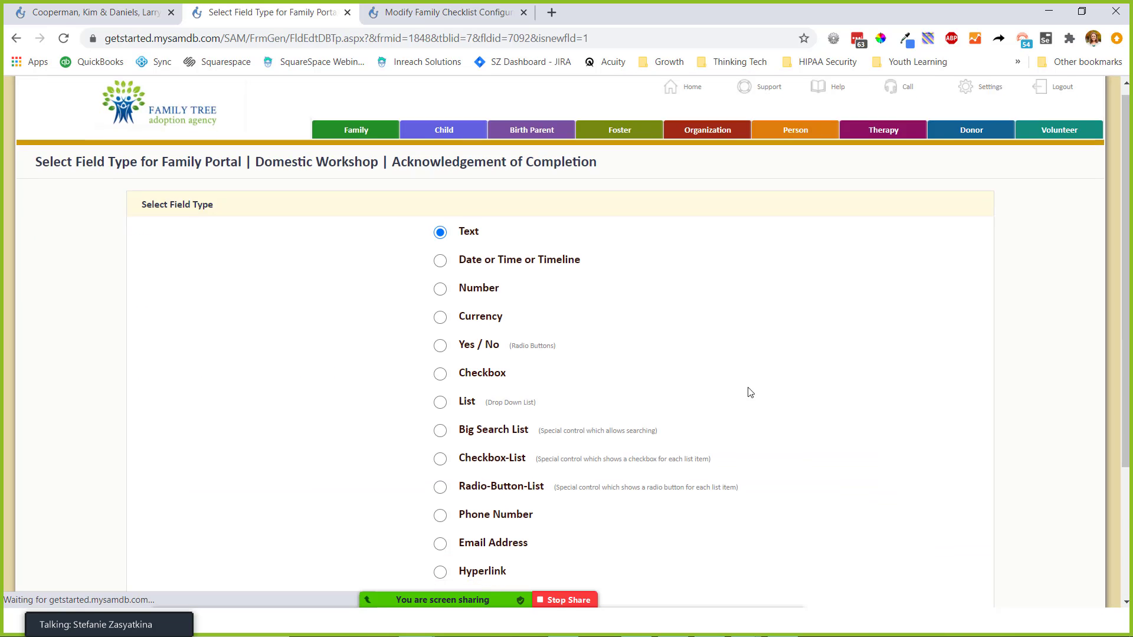
# - Save the acknowledgement field as regular, unencrypted text
pyautogui.scroll(-3, 748, 392)
pyautogui.click(1015, 527)
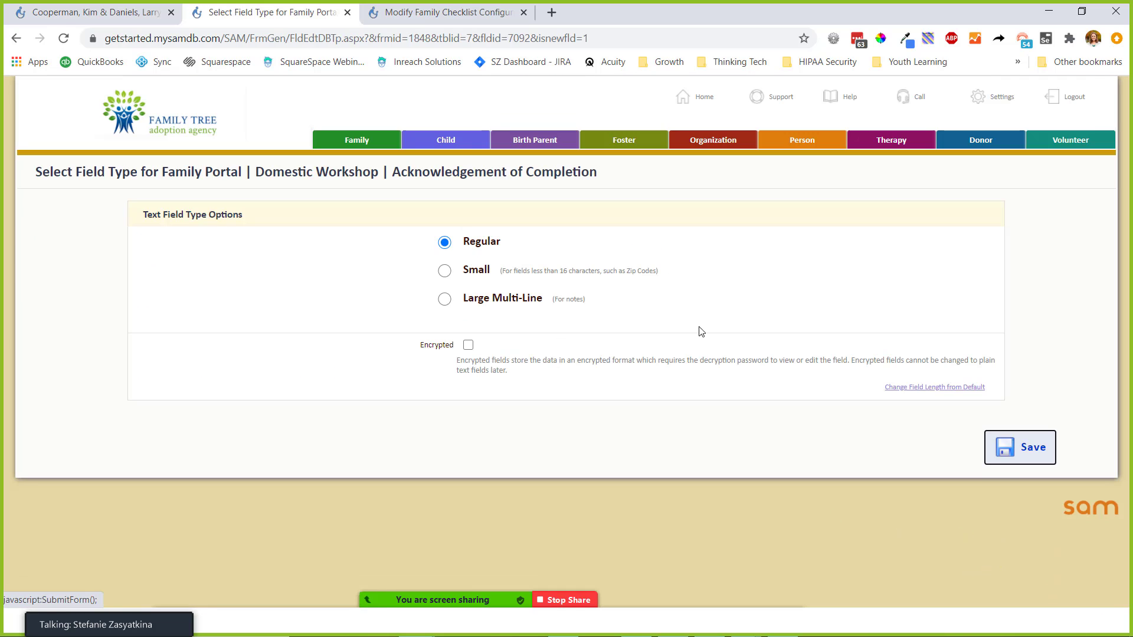
pyautogui.click(1020, 447)
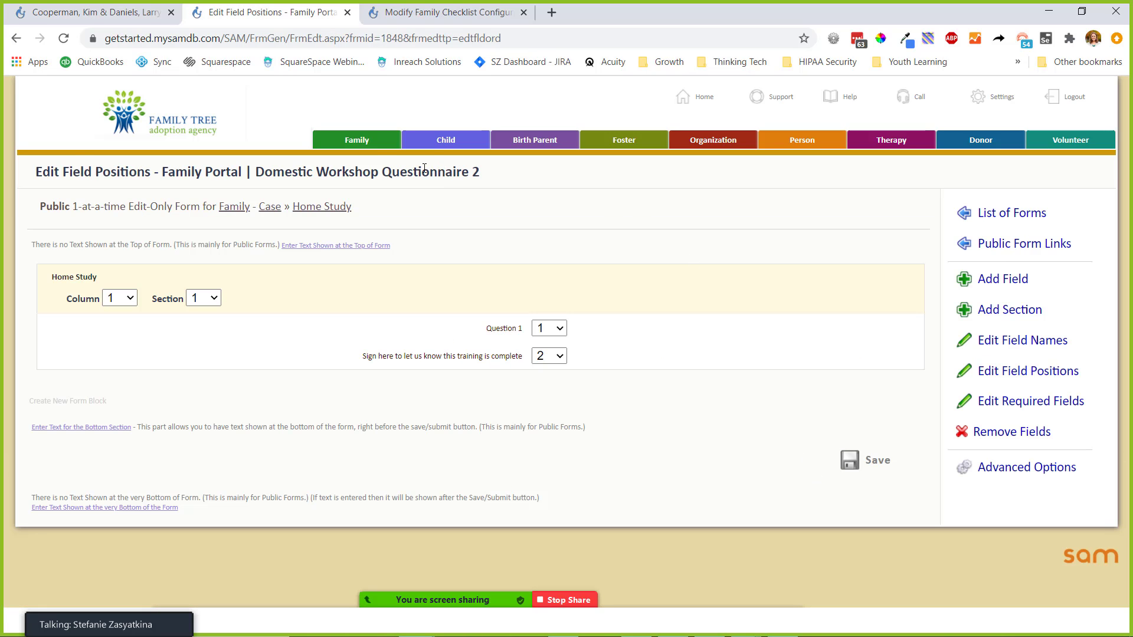
# - Open the Domestic Workshop item in the Family Checklist configuration for editing
pyautogui.moveTo(524, 179); pyautogui.dragTo(161, 177)
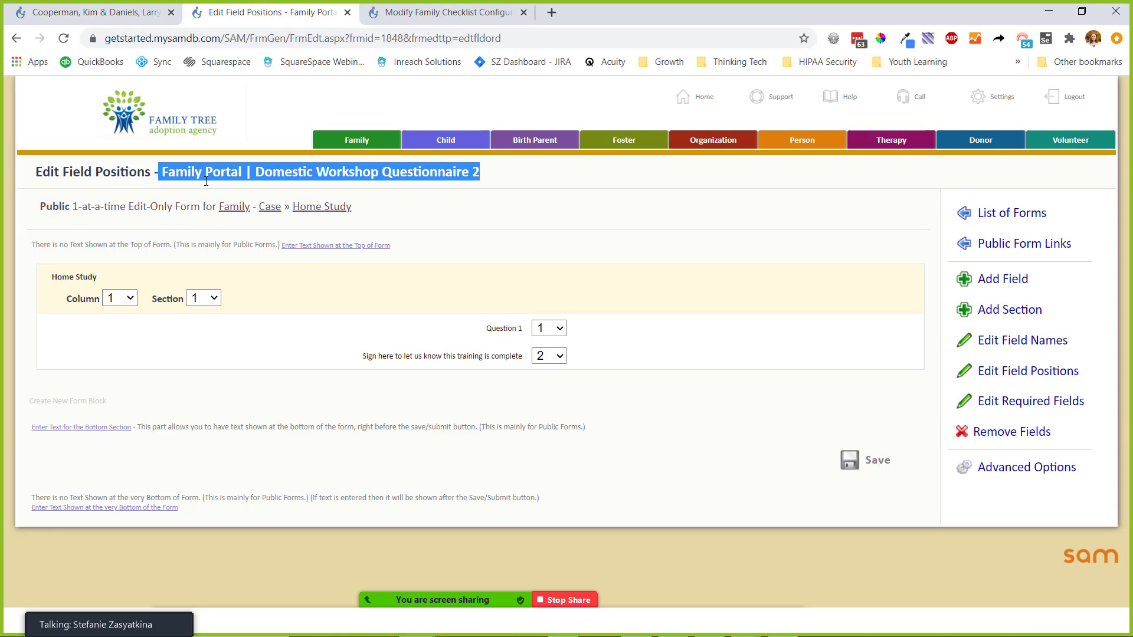
pyautogui.click(465, 13)
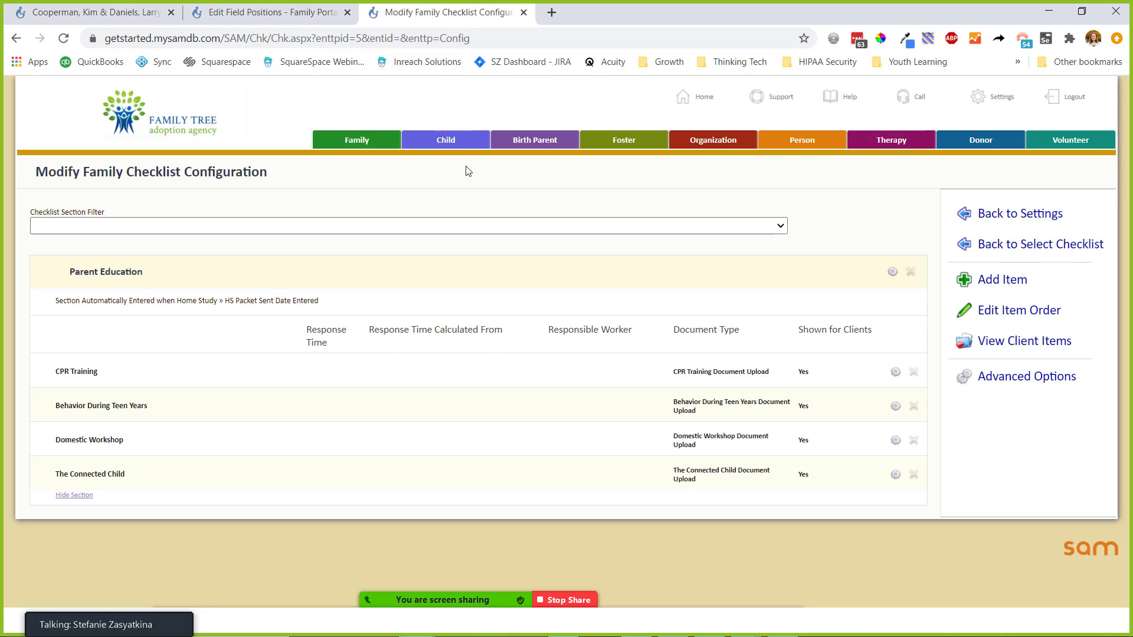
pyautogui.moveTo(334, 172); pyautogui.dragTo(33, 188)
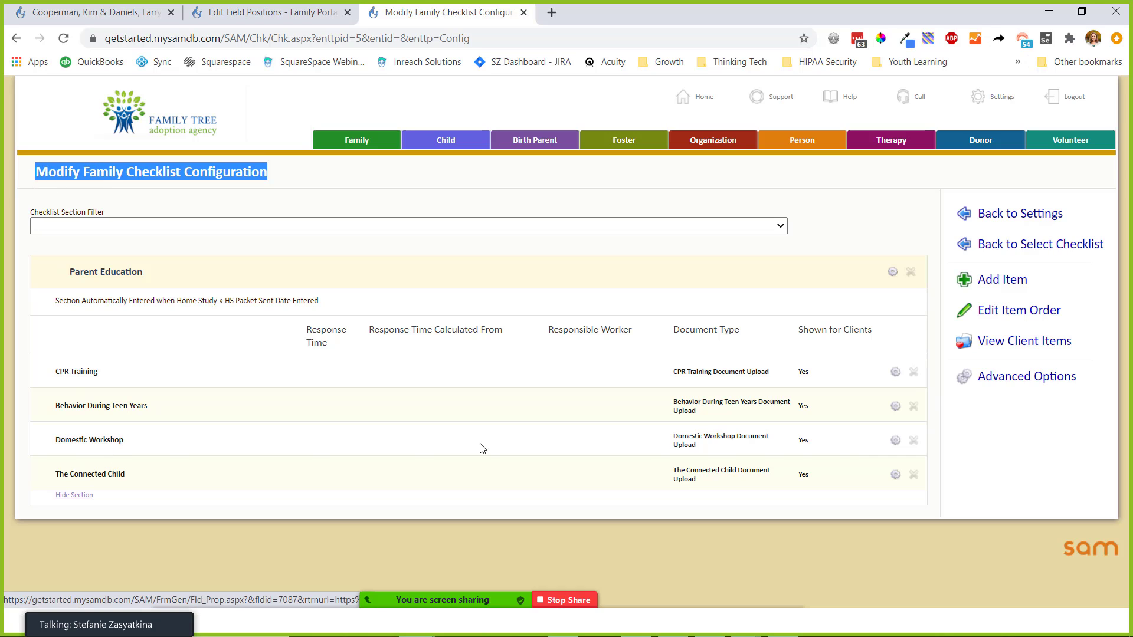
pyautogui.click(895, 441)
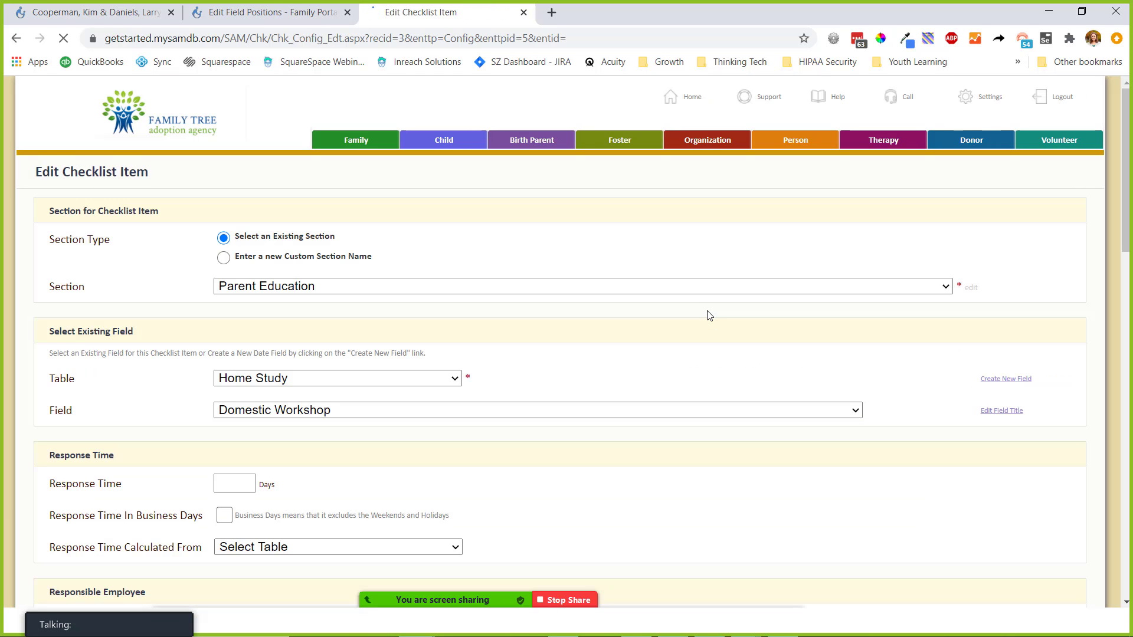
# - Set the checklist item's form to use to "Family Portal | Domestic Workshop Questionnaire 2" and save the item
pyautogui.scroll(-5, 709, 316)
pyautogui.scroll(-9, 710, 315)
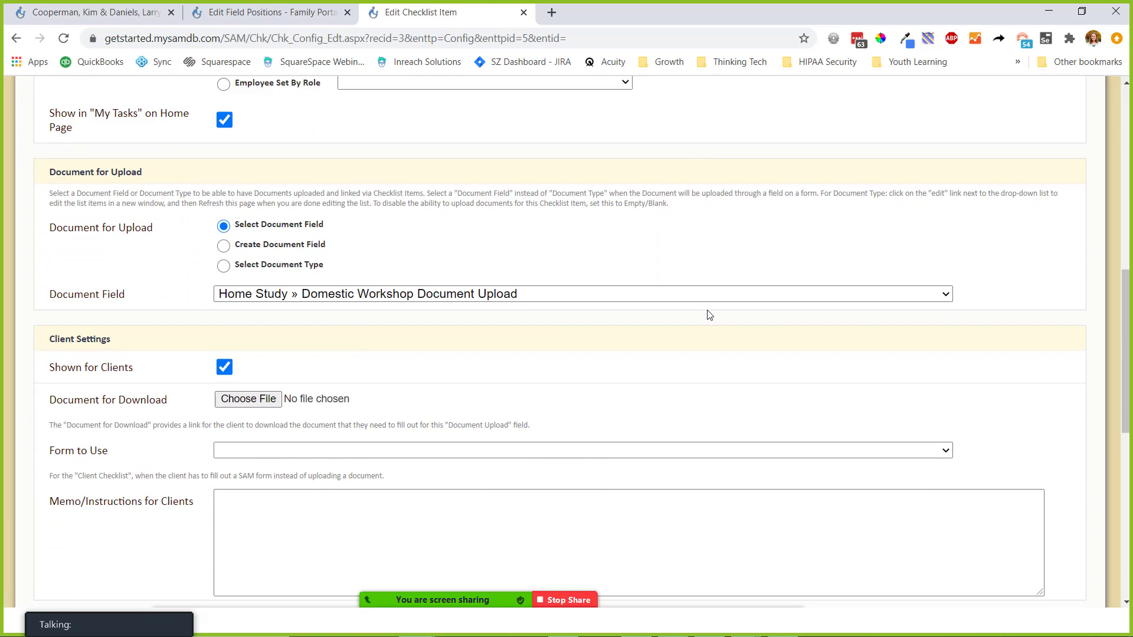
pyautogui.click(353, 236)
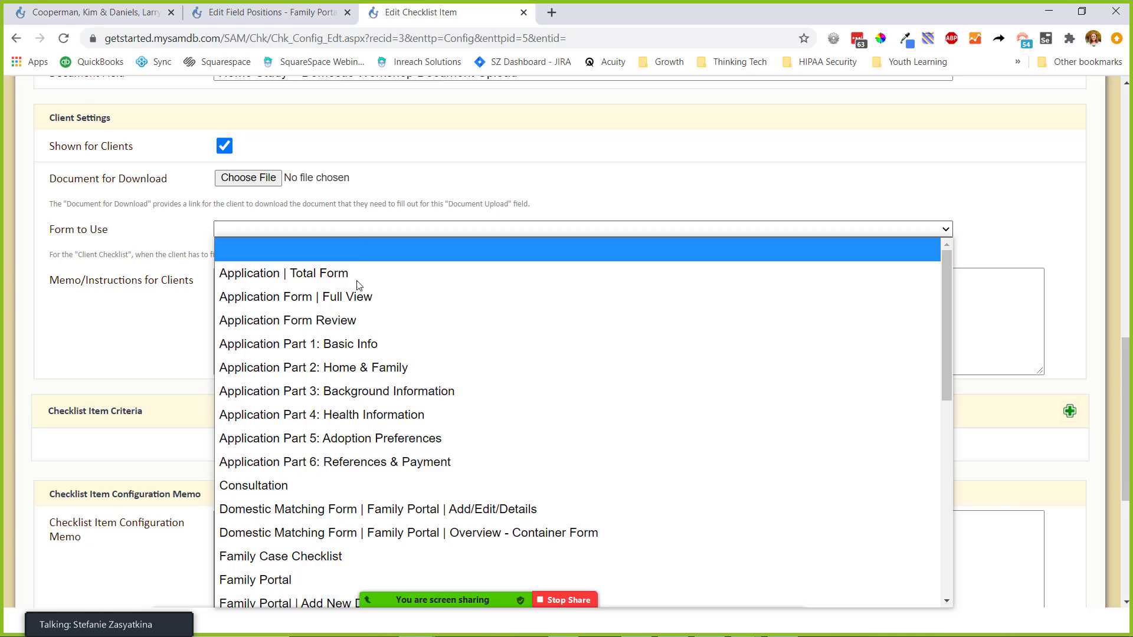
pyautogui.scroll(-4, 360, 295)
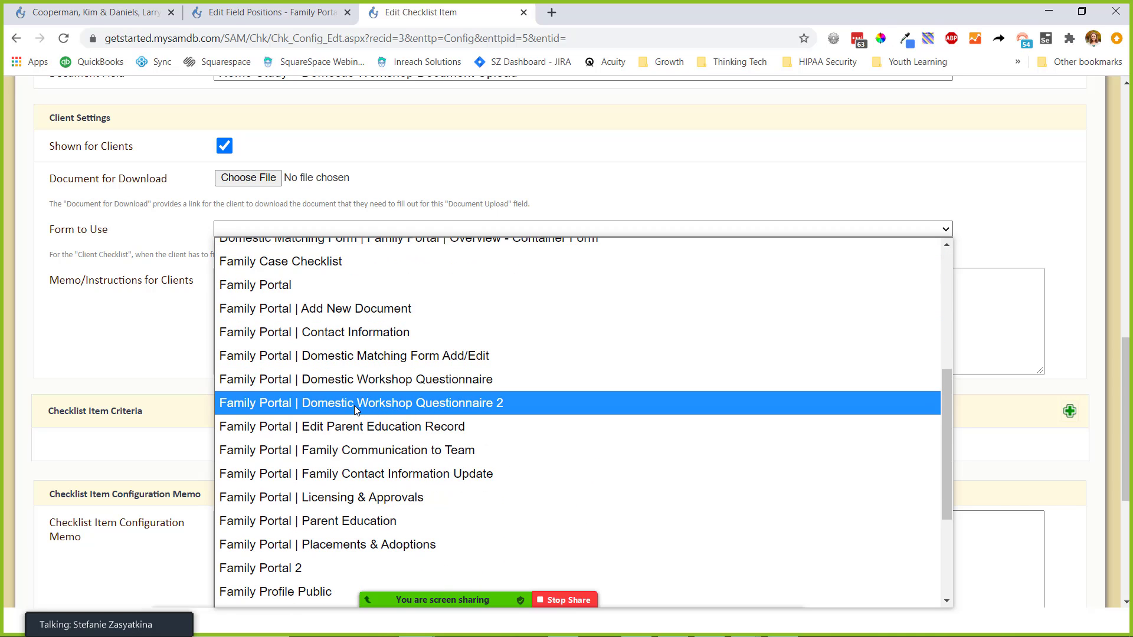
pyautogui.click(387, 403)
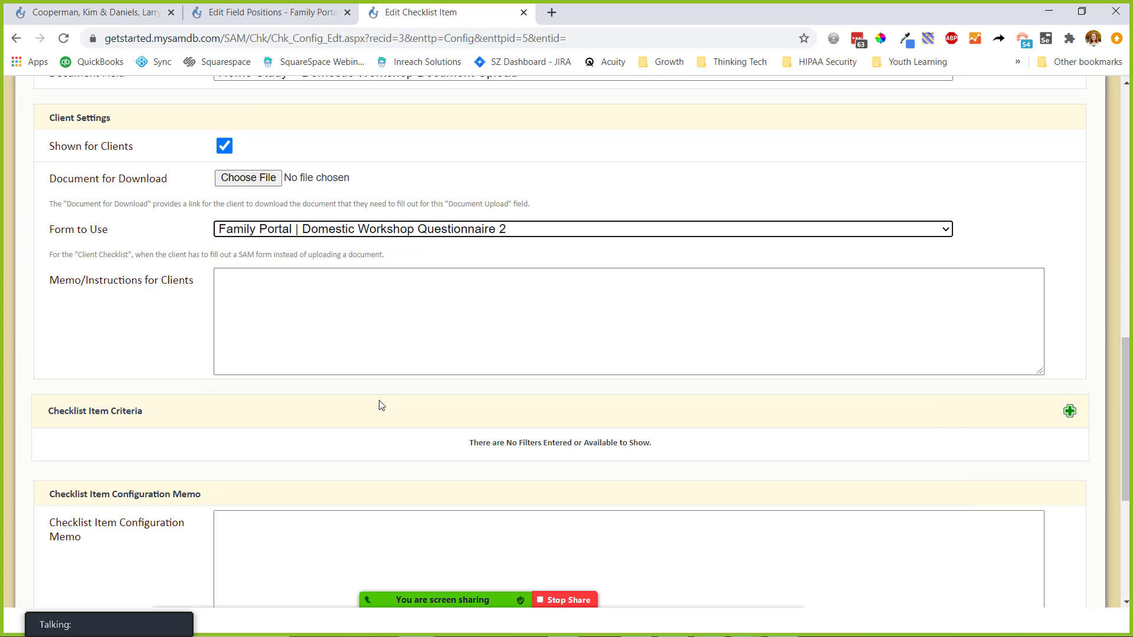
pyautogui.scroll(-5, 399, 425)
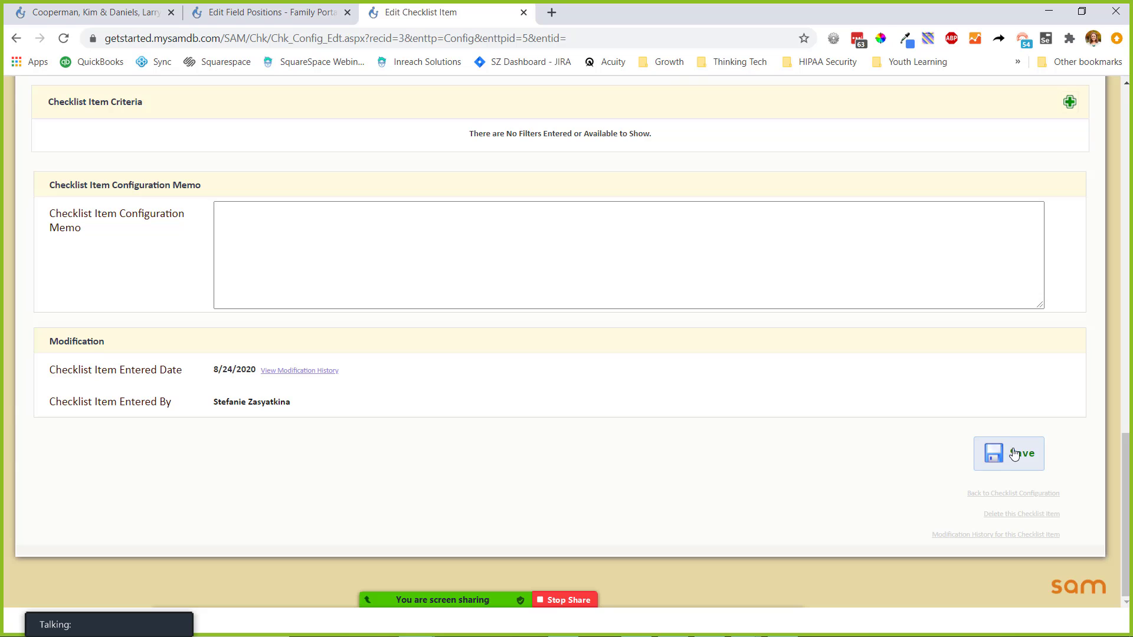
pyautogui.click(1007, 454)
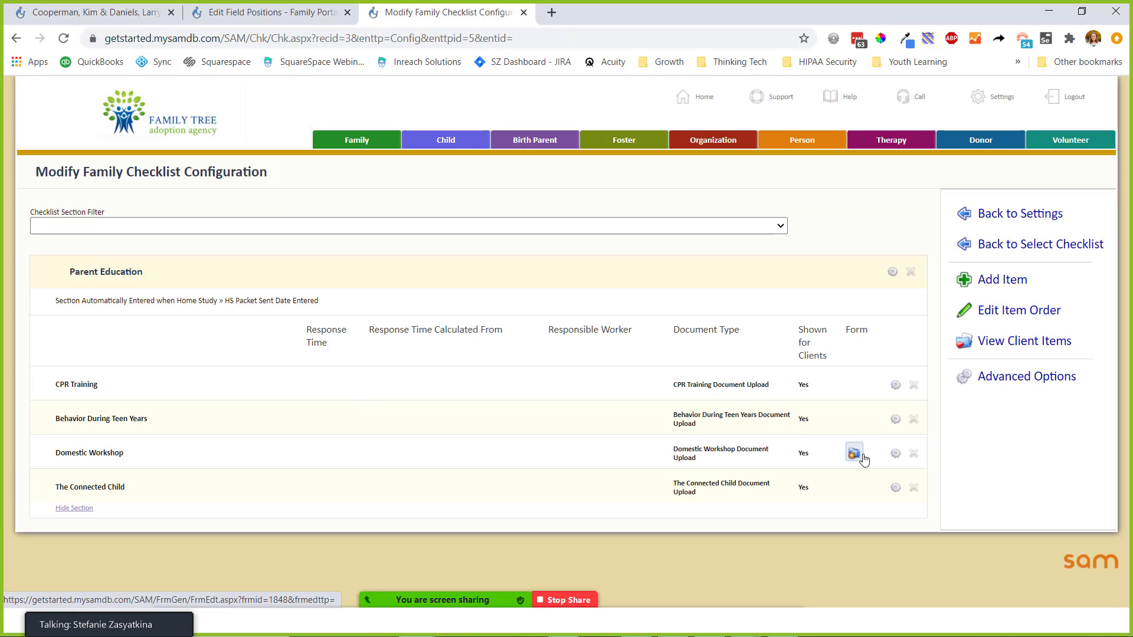
# - Switch to the family's public Case Checklist, refresh it and open the Domestic Workshop form
pyautogui.hotkey('alt', 'Tab')
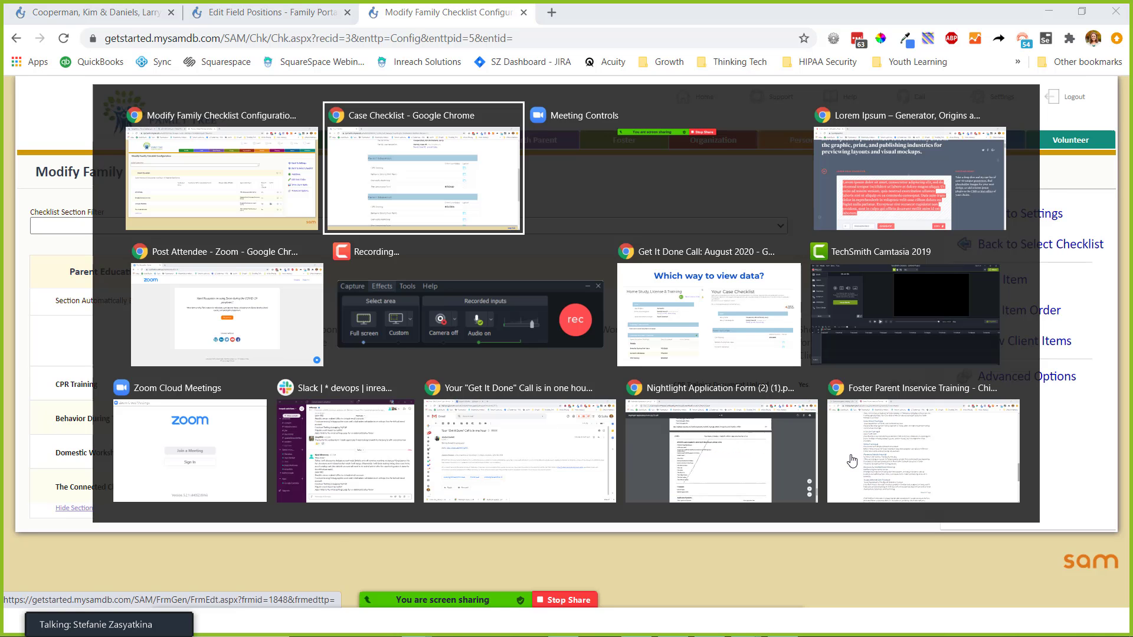
pyautogui.press('F5')
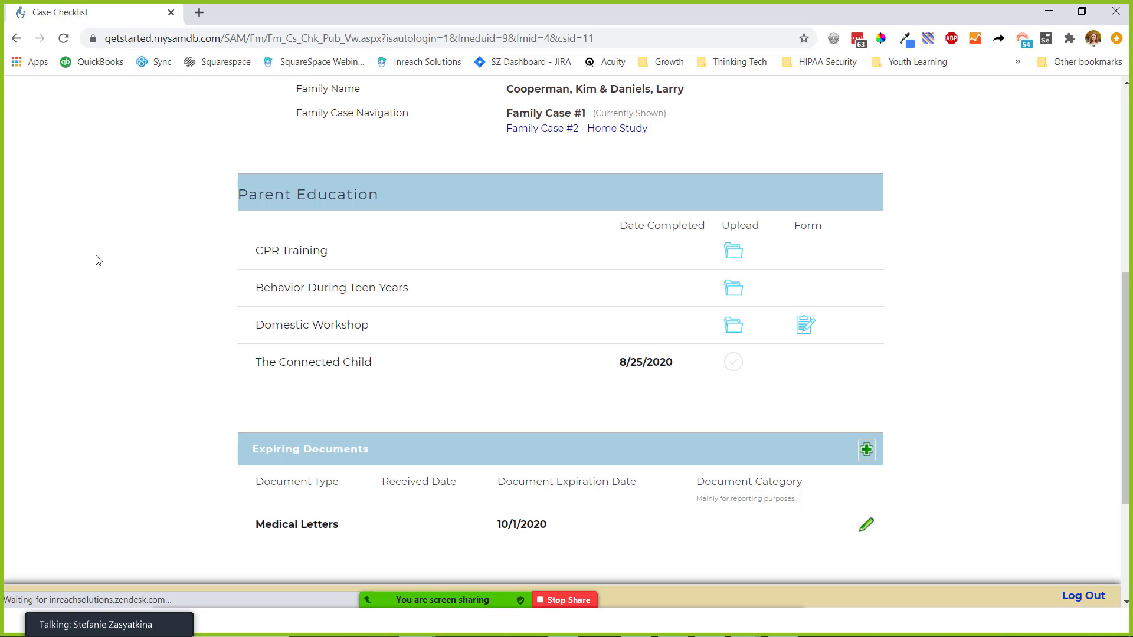
pyautogui.click(802, 331)
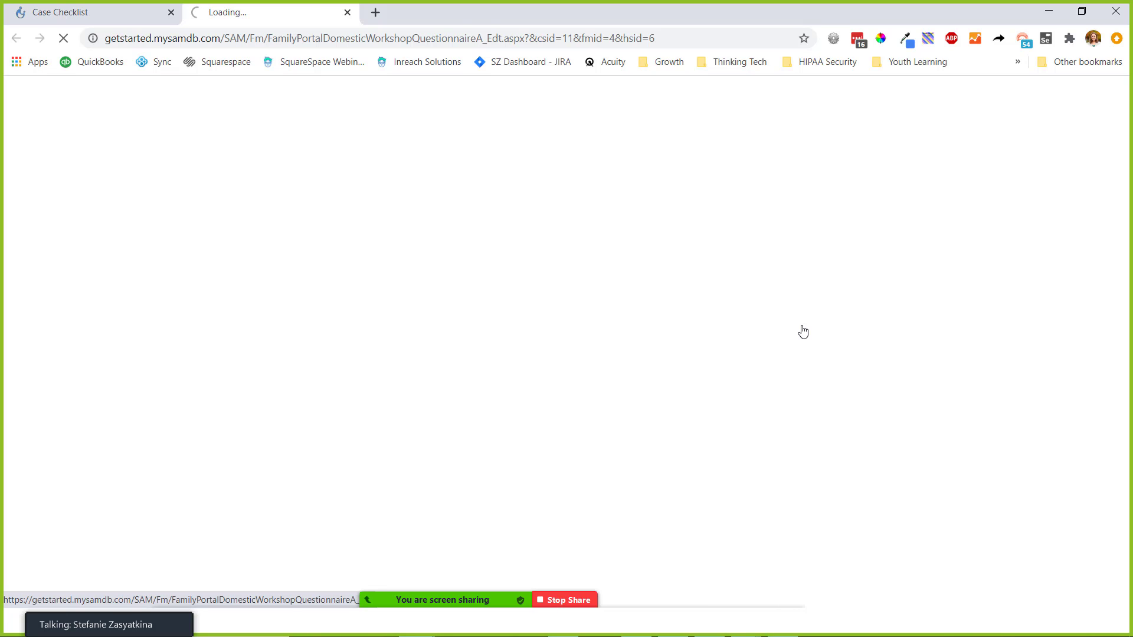
pyautogui.scroll(-2, 802, 331)
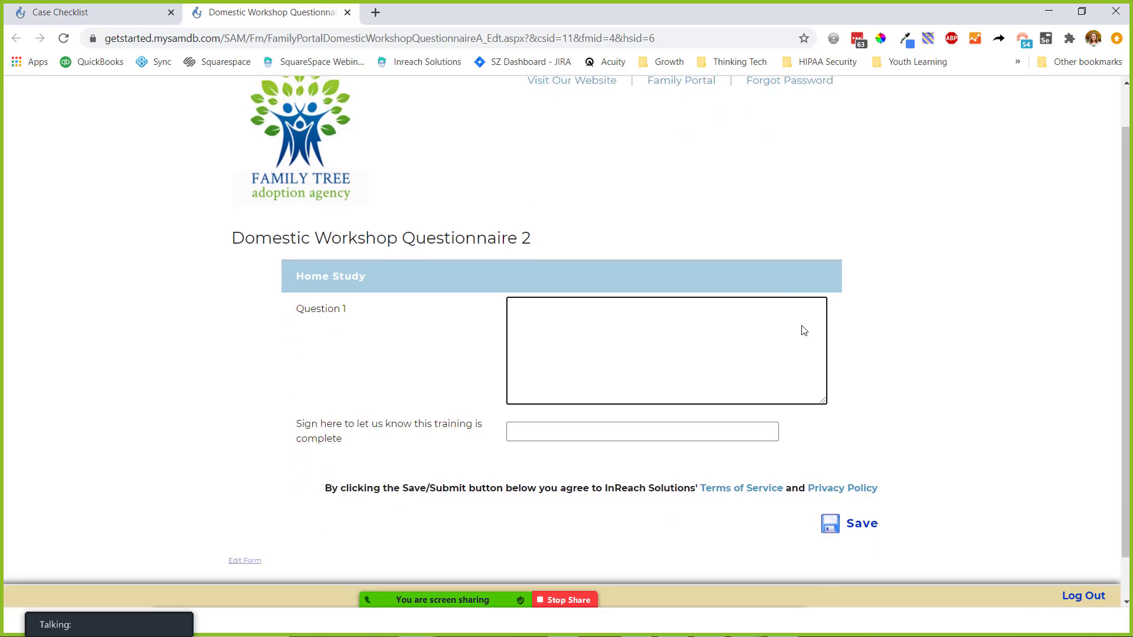
# - Answer Question 1 with "type my response", sign the completion acknowledgement with the signer's name and submit the form
pyautogui.write('my')
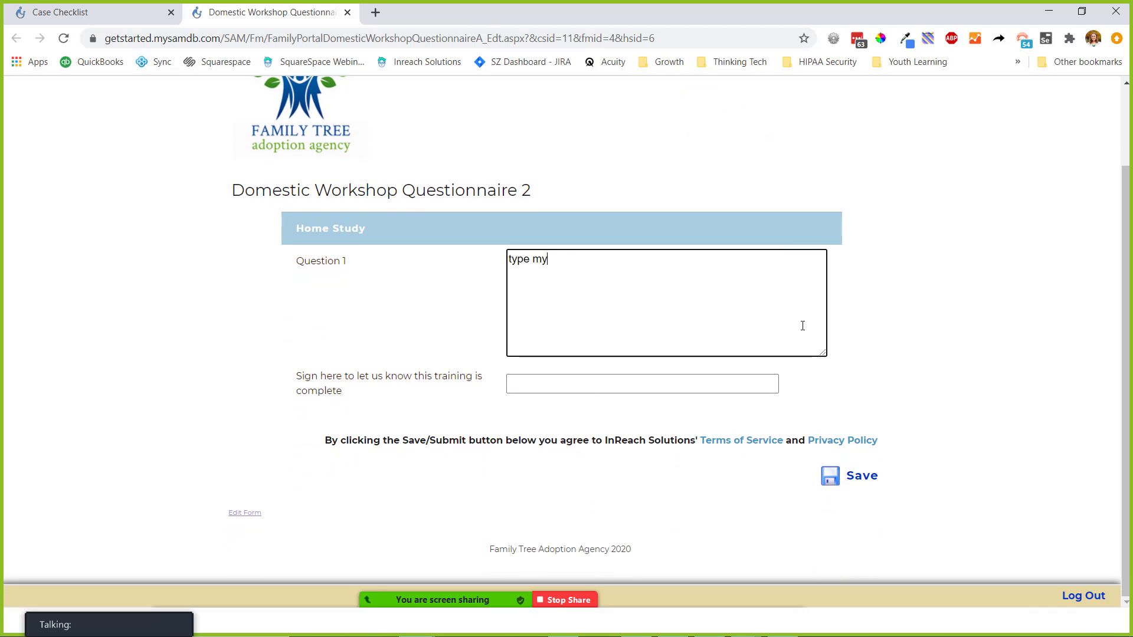
pyautogui.write(' response')
pyautogui.press('Tab')
pyautogui.write('S')
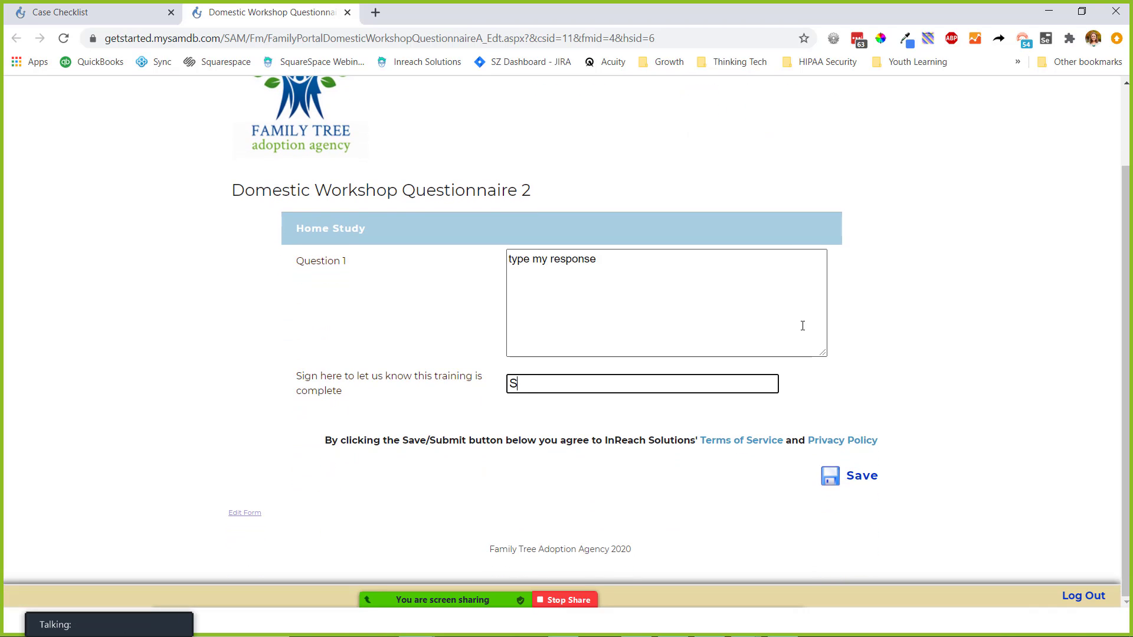
pyautogui.write('tefnaie again')
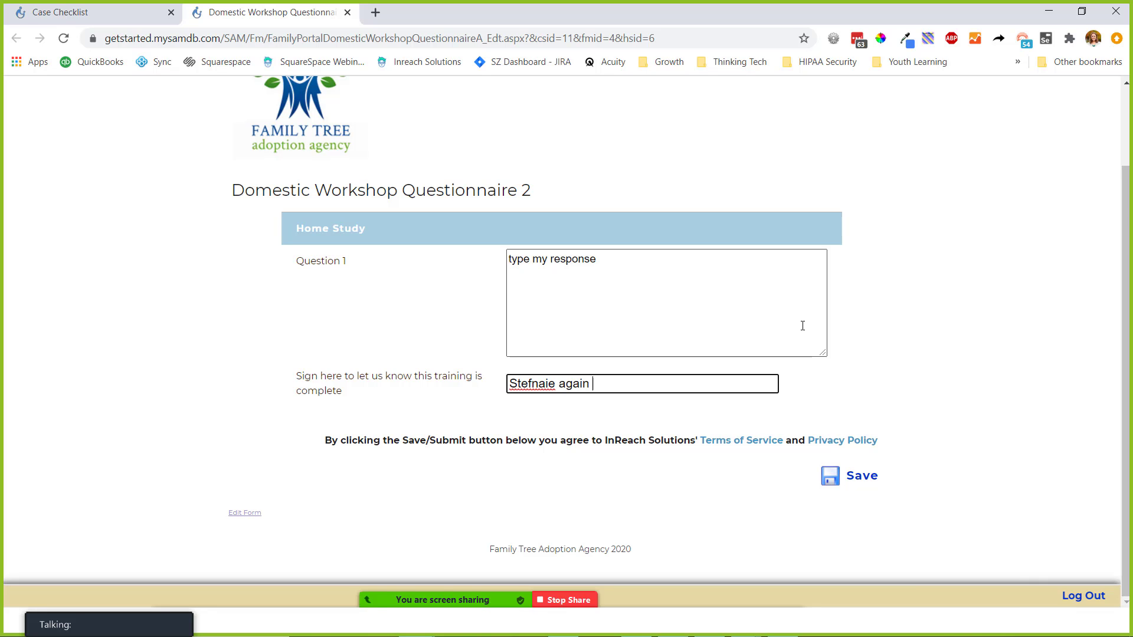
pyautogui.press('Return')
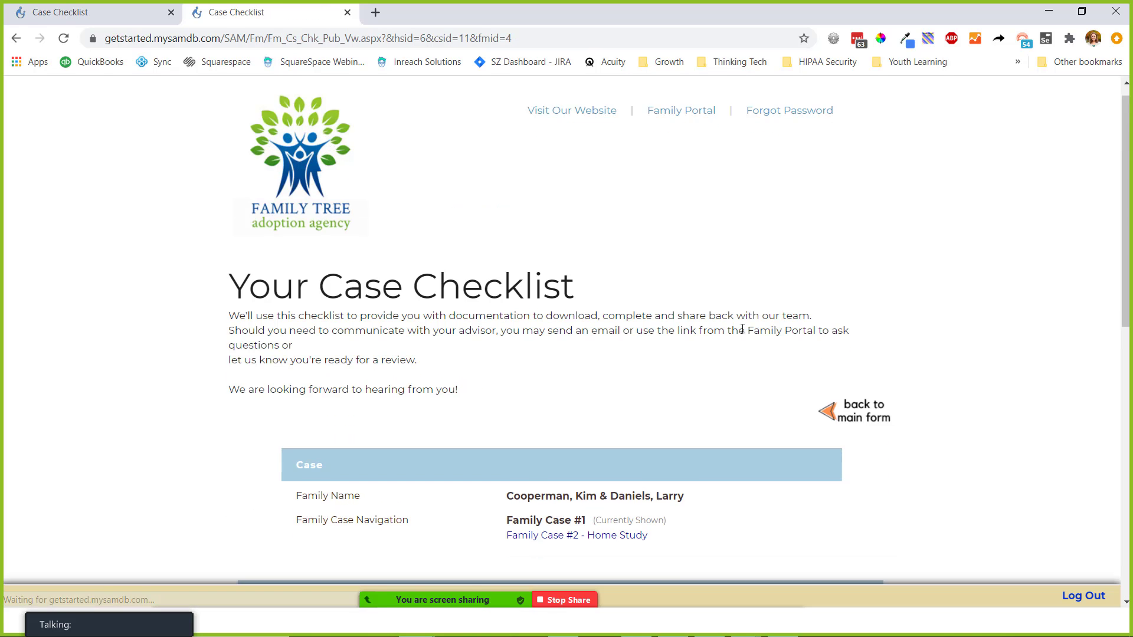
pyautogui.scroll(-6, 742, 328)
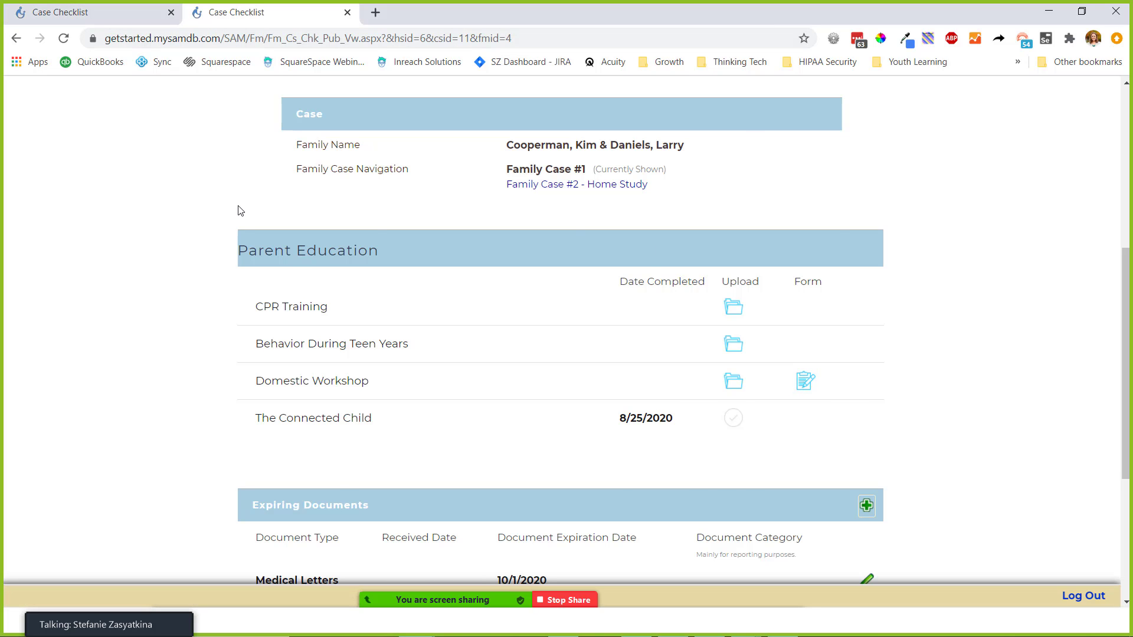
# - Open the form linked to the Domestic Workshop item in the checklist configuration and add the Domestic Workshop Document Upload field
pyautogui.hotkey('alt', 'Tab')
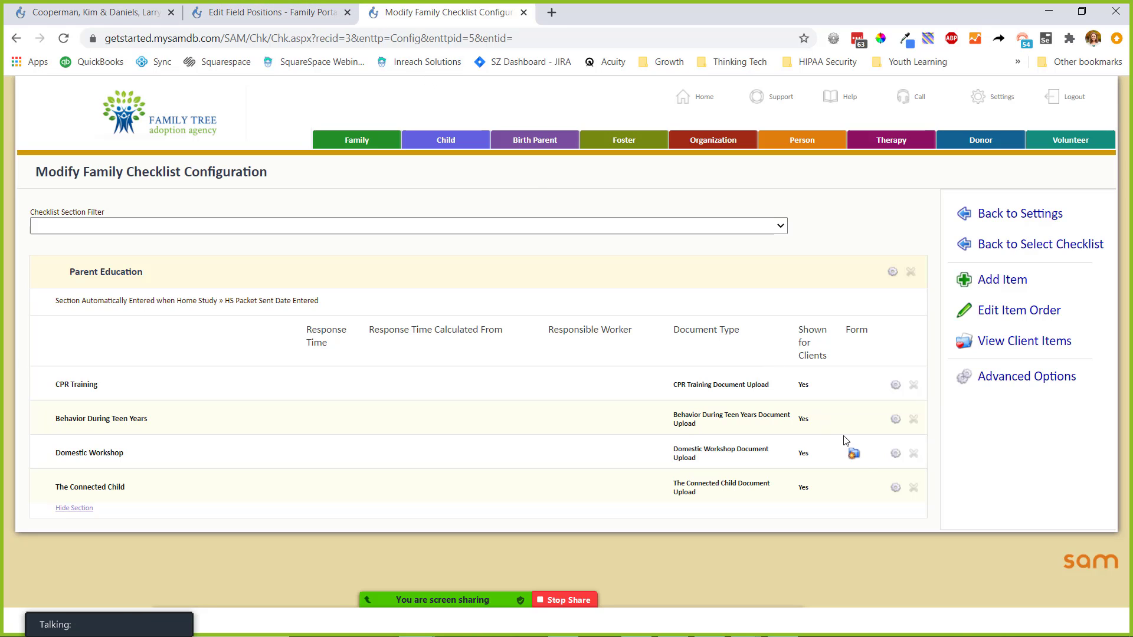
pyautogui.click(854, 454)
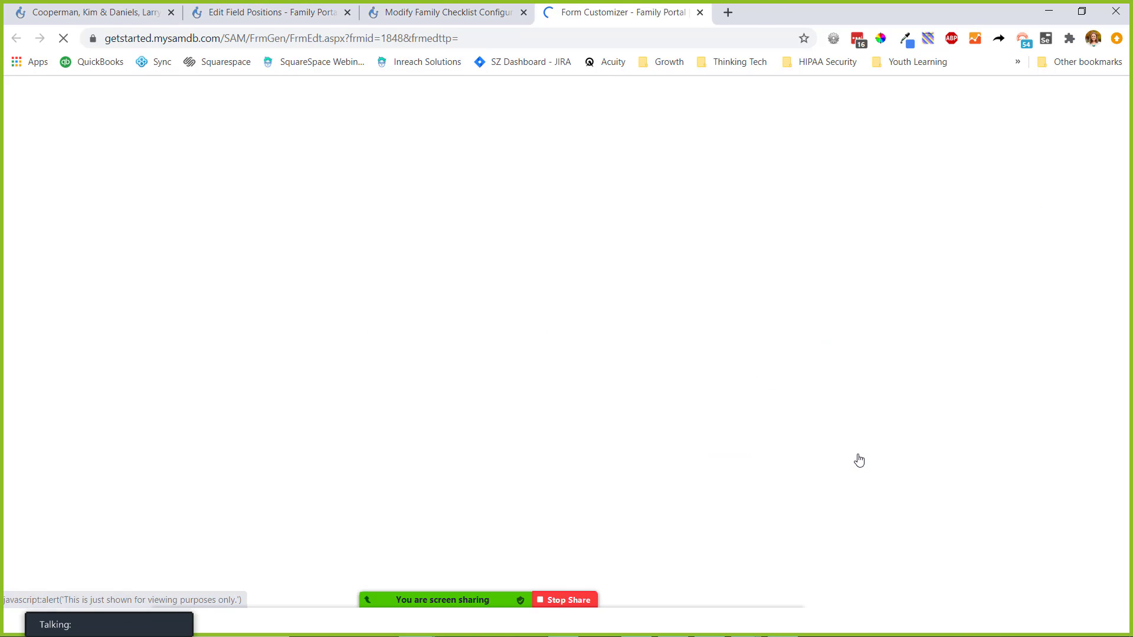
pyautogui.click(1002, 278)
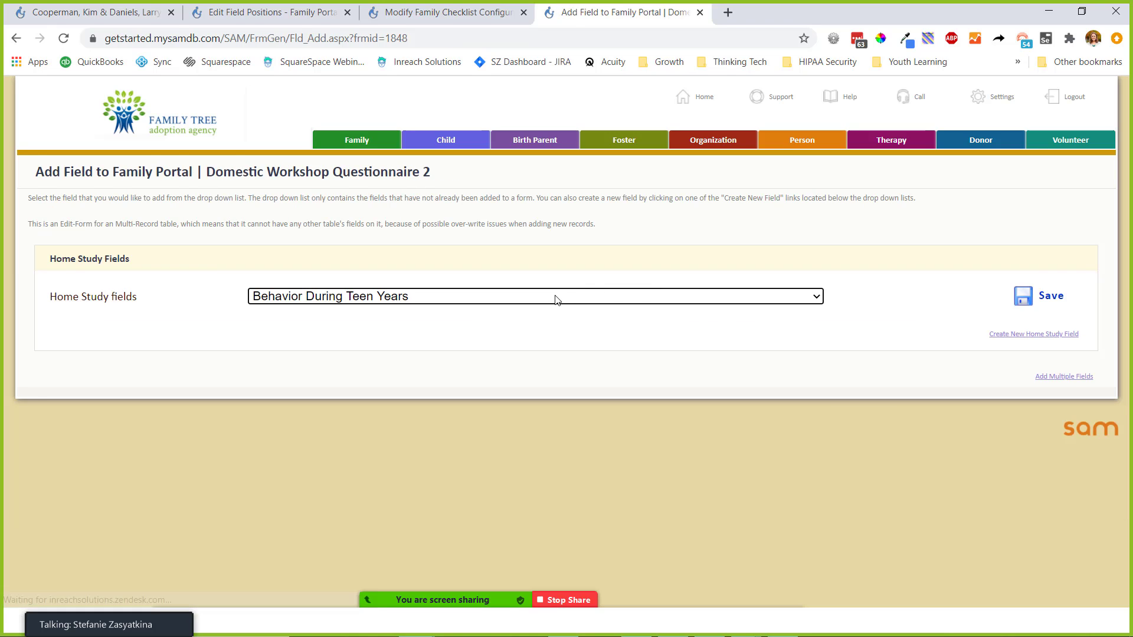
pyautogui.click(556, 298)
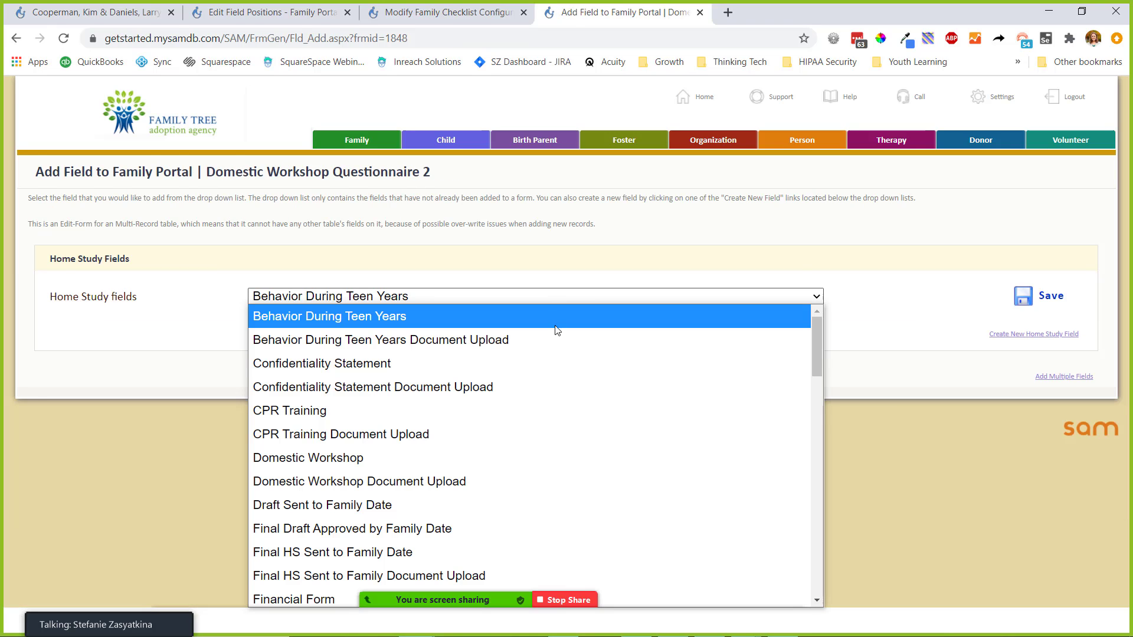
pyautogui.scroll(-3, 549, 357)
pyautogui.click(440, 335)
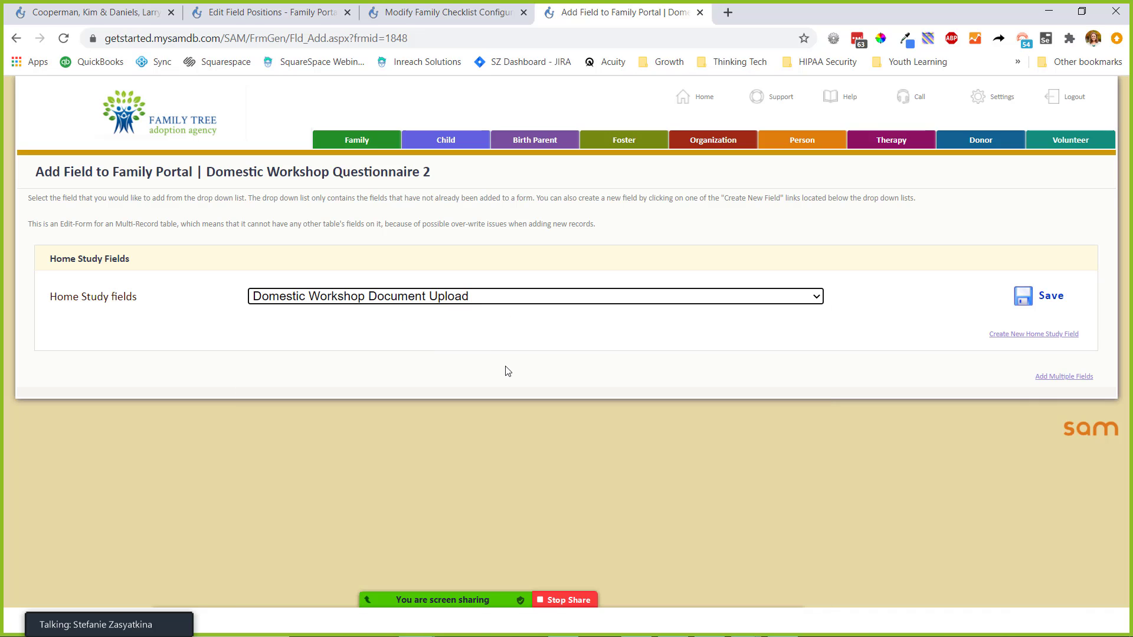
pyautogui.click(1040, 296)
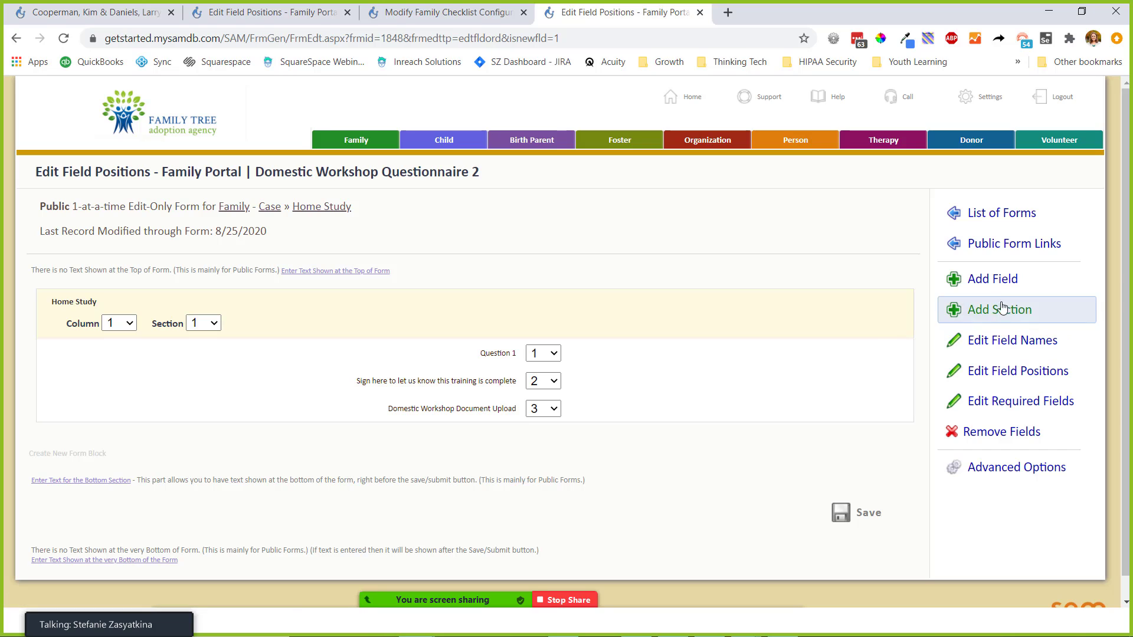
# - Add the Domestic Workshop field from the Home Study fields to the questionnaire form
pyautogui.click(993, 279)
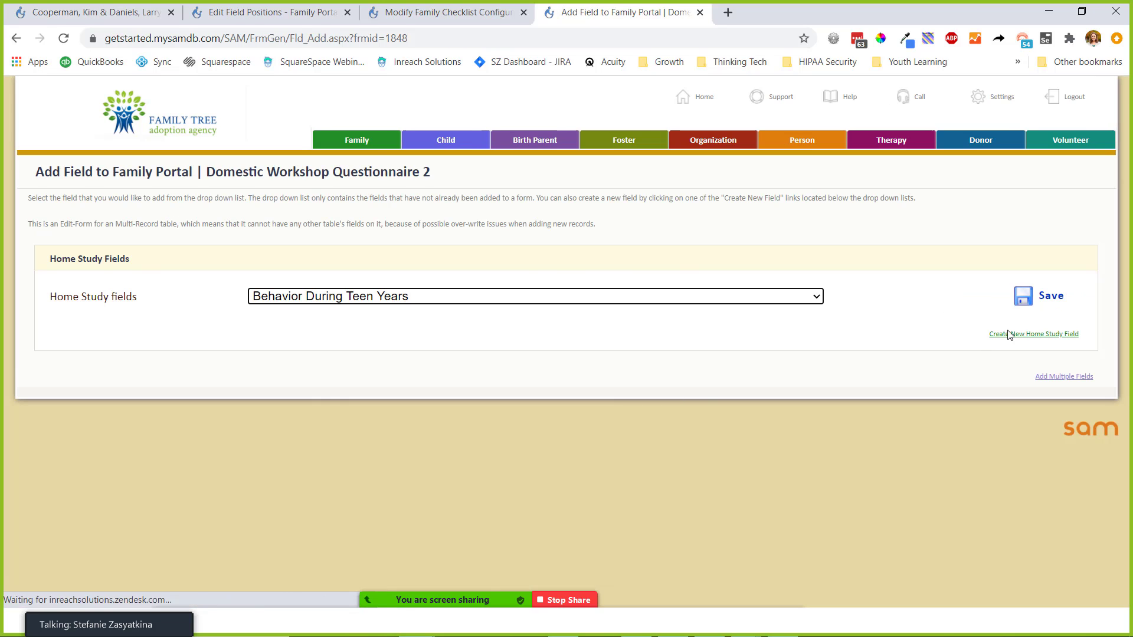
pyautogui.click(614, 293)
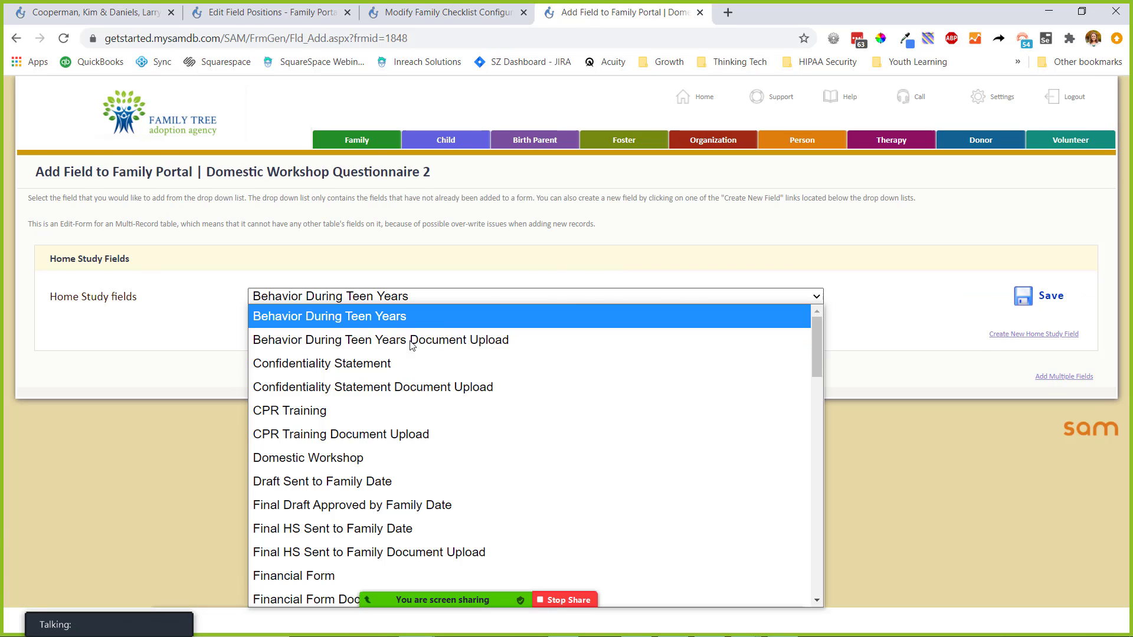
pyautogui.scroll(-2, 407, 354)
pyautogui.scroll(2, 387, 461)
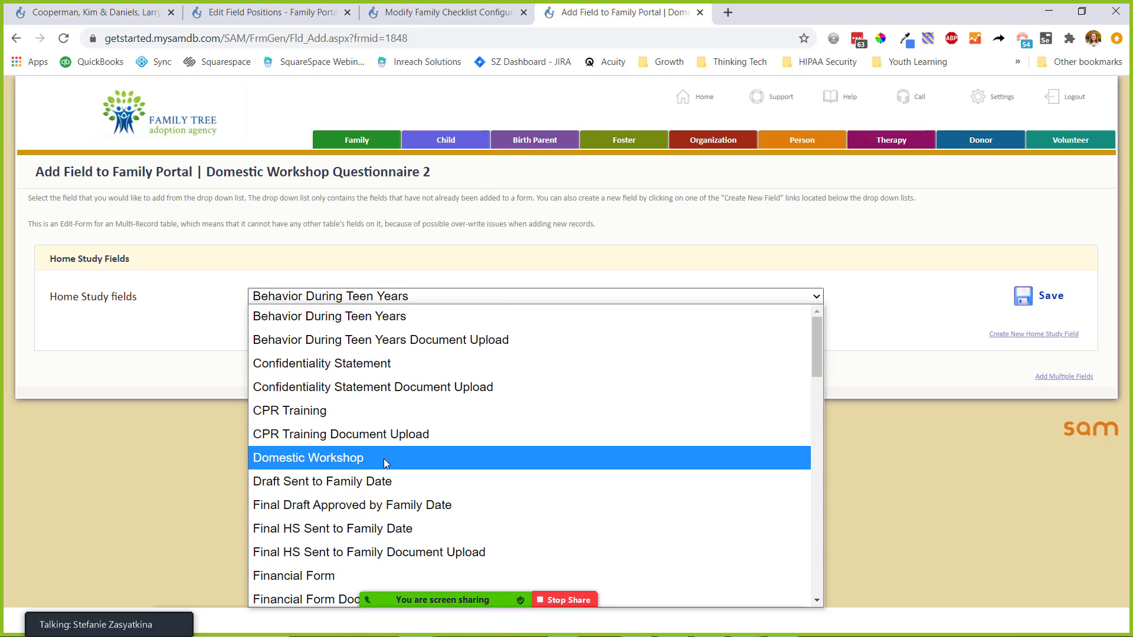
pyautogui.click(386, 463)
pyautogui.click(1015, 300)
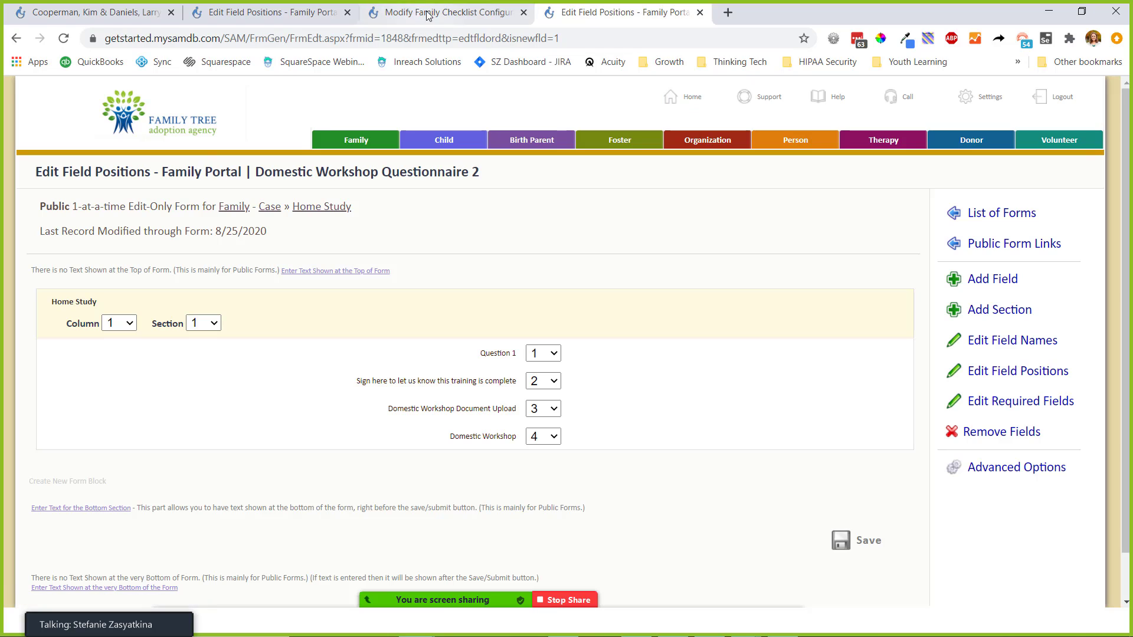
# - Return to the family's public Case Checklist and reopen the Domestic Workshop questionnaire
pyautogui.hotkey('alt', 'Tab')
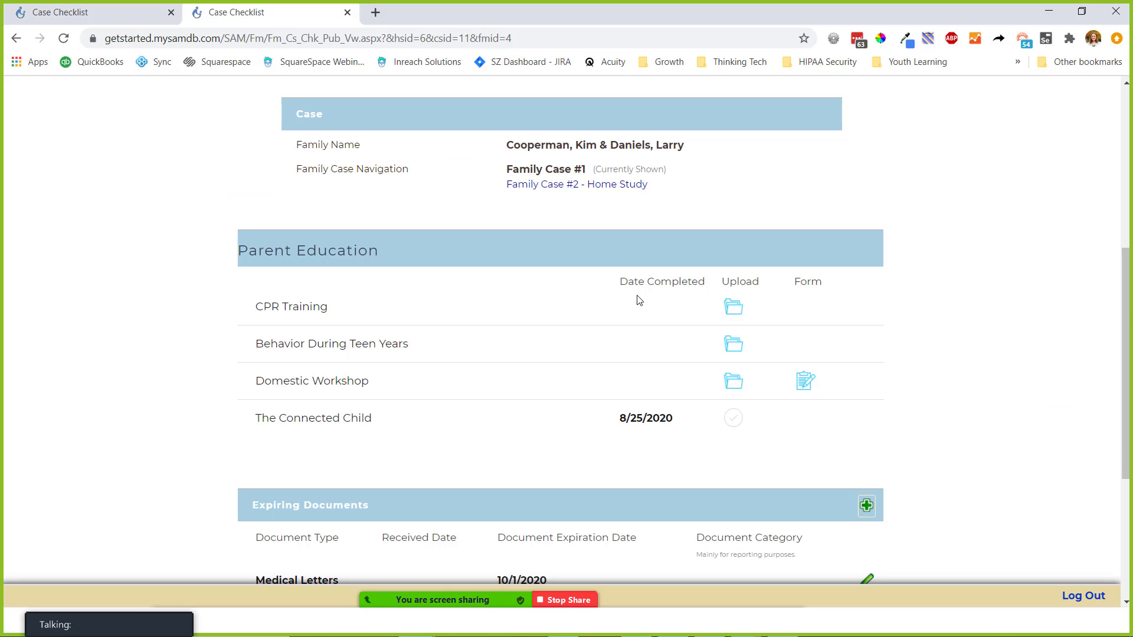
pyautogui.click(806, 380)
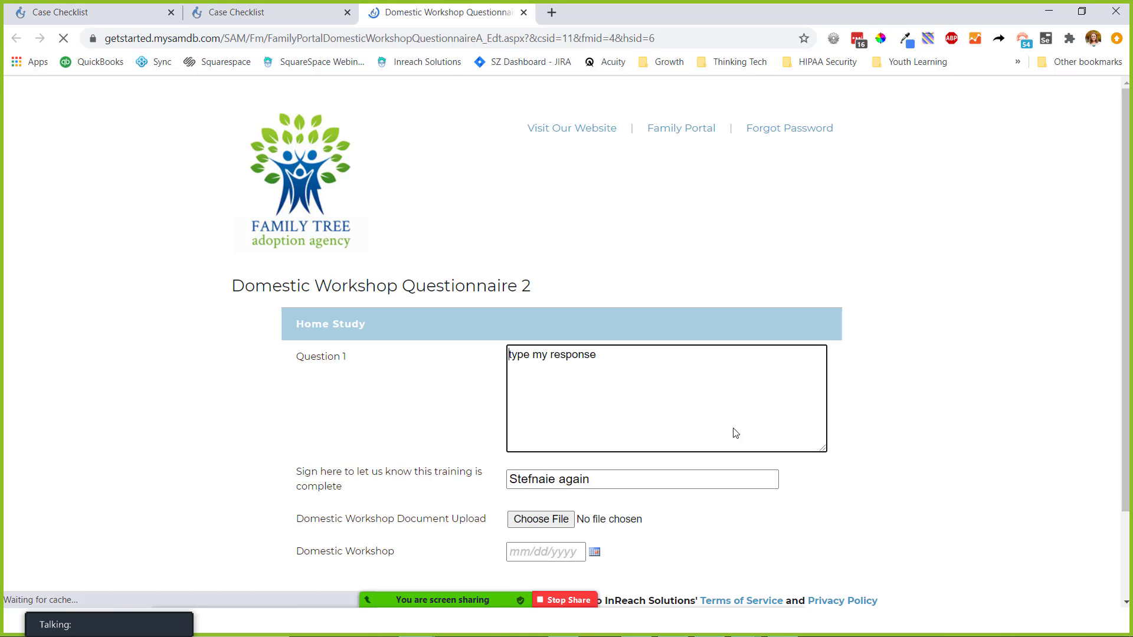
pyautogui.scroll(-3, 732, 421)
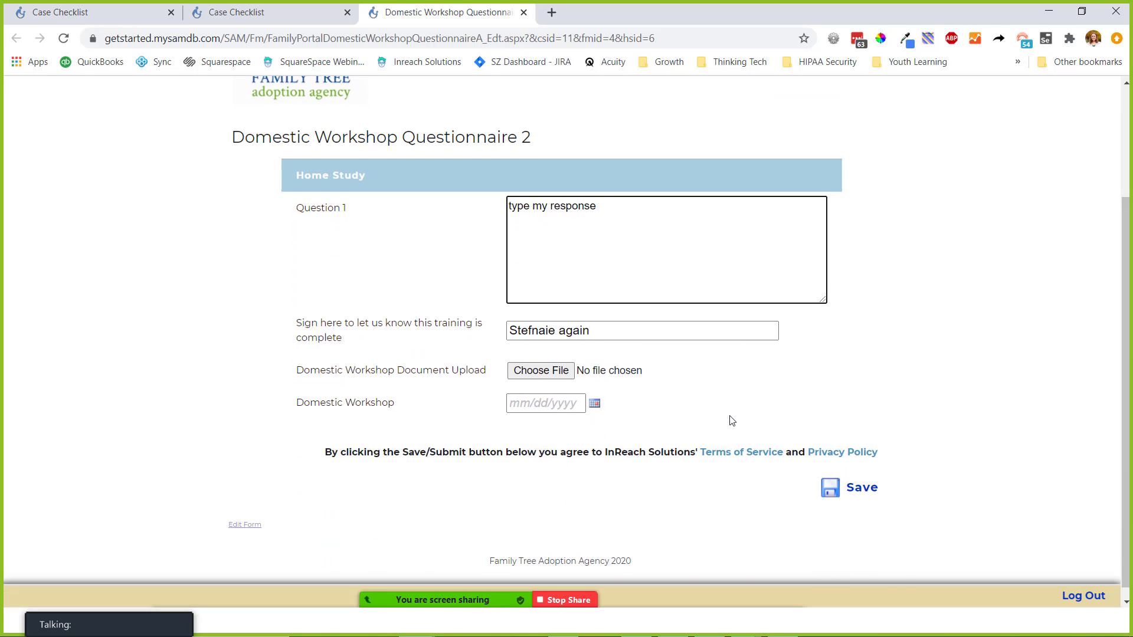
# - Attach the Edit Parent Education Record file, set the Domestic Workshop date to 8/1/2020, submit the questionnaire and check the updated checklist
pyautogui.click(553, 364)
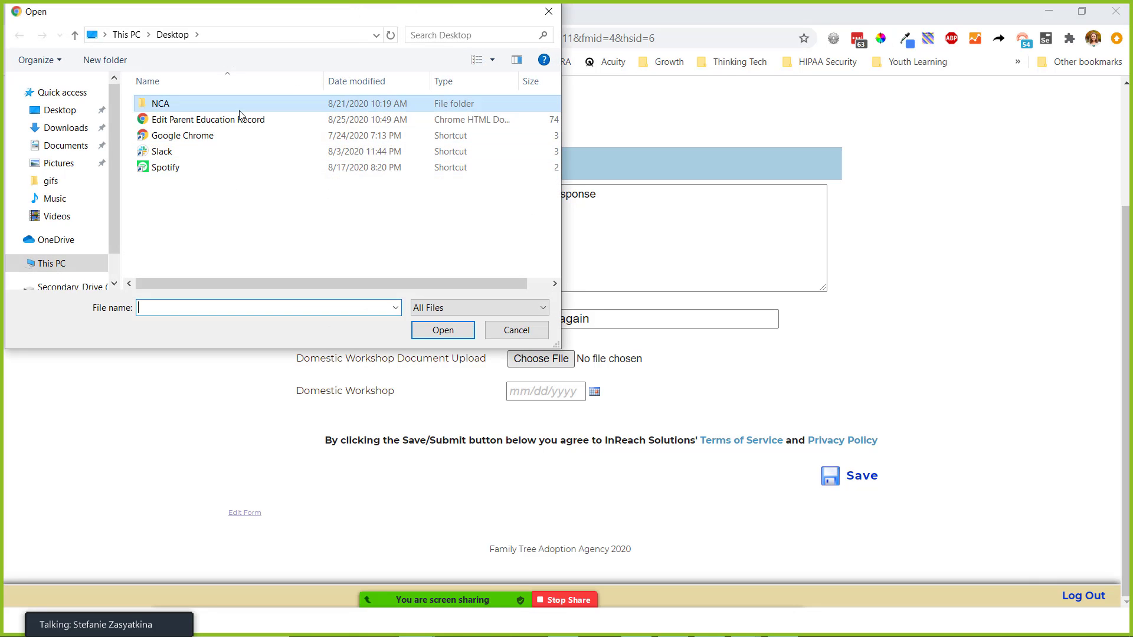
pyautogui.click(248, 120)
pyautogui.click(442, 331)
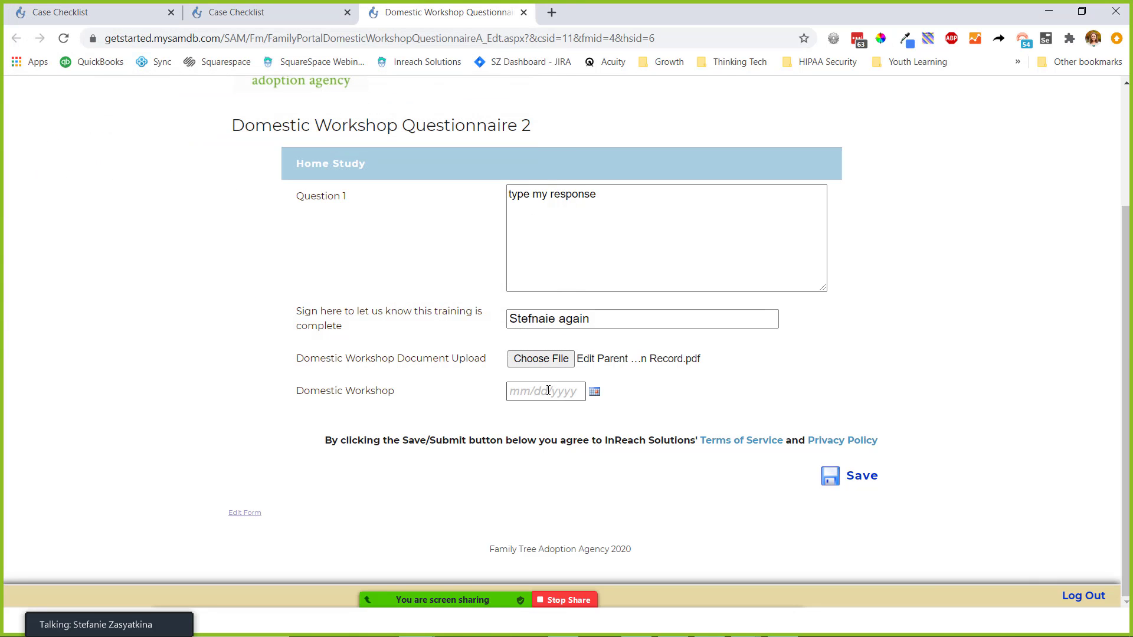
pyautogui.click(581, 398)
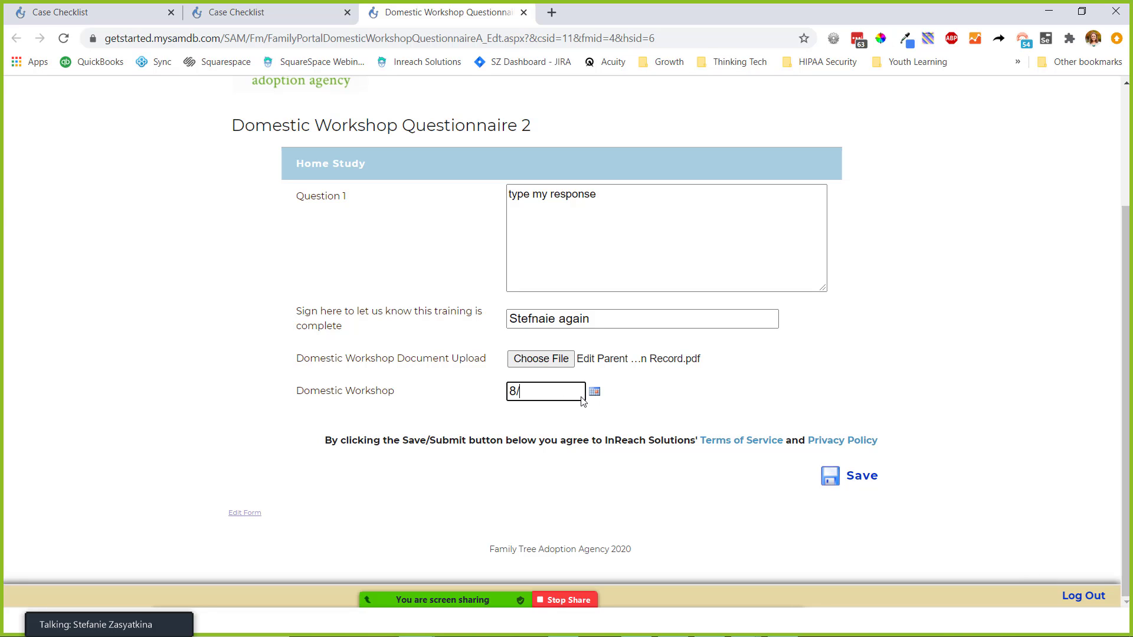
pyautogui.write('8/1/20')
pyautogui.click(849, 476)
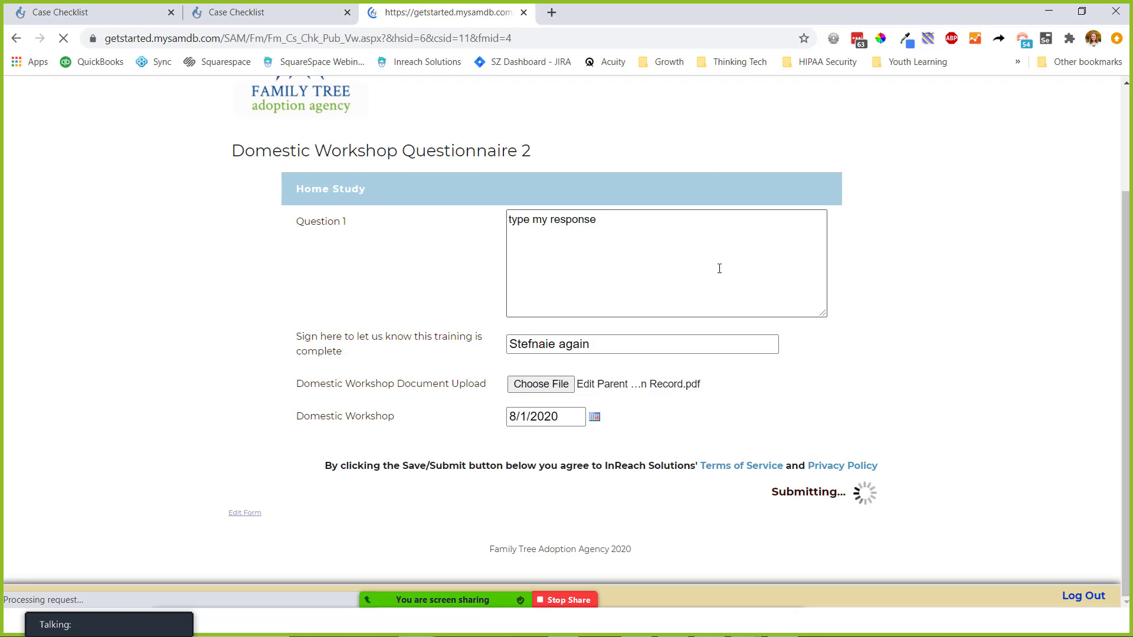
pyautogui.scroll(-5, 603, 232)
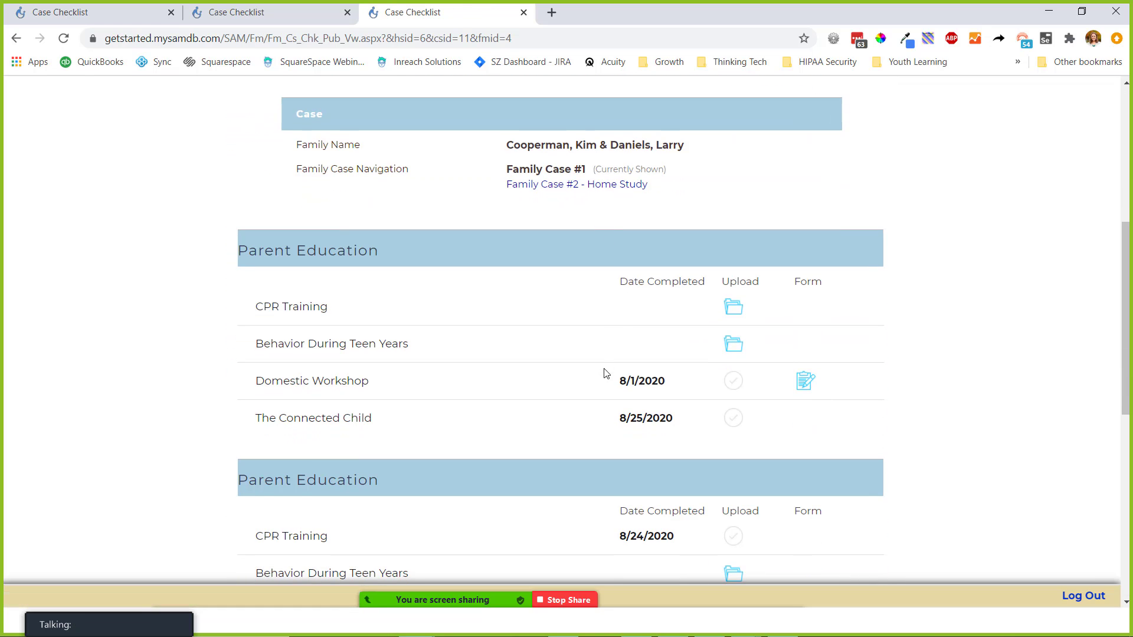
pyautogui.moveTo(683, 390); pyautogui.dragTo(593, 400)
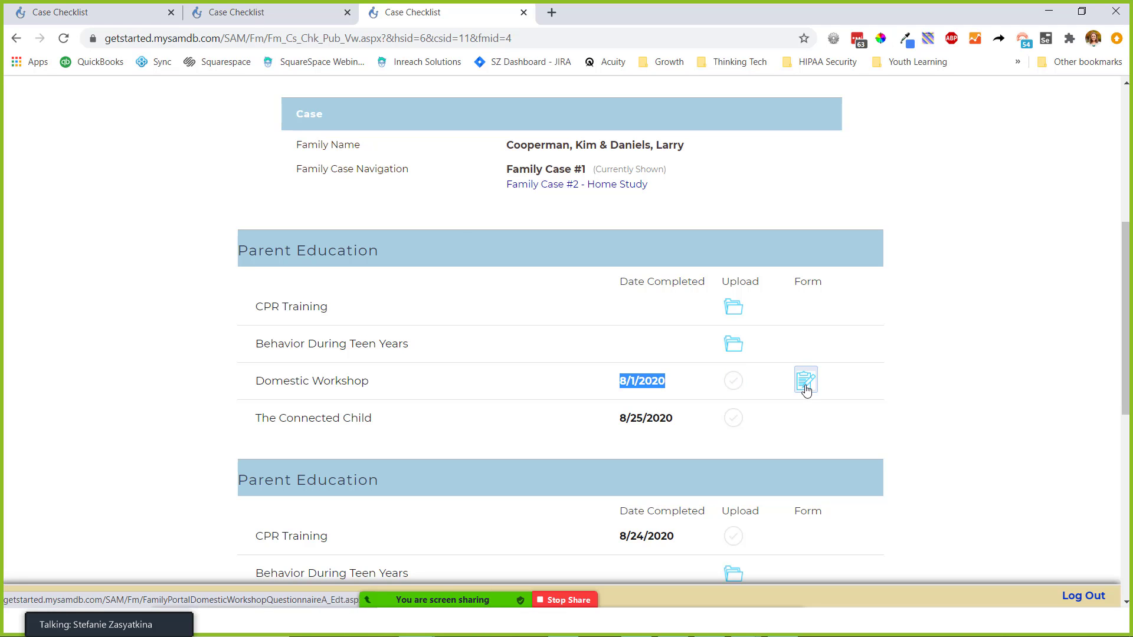
# - Refresh the family's internal Family Checklist and open the submitted questionnaire from the Domestic Workshop item dated 8/1/2020
pyautogui.hotkey('alt', 'Tab')
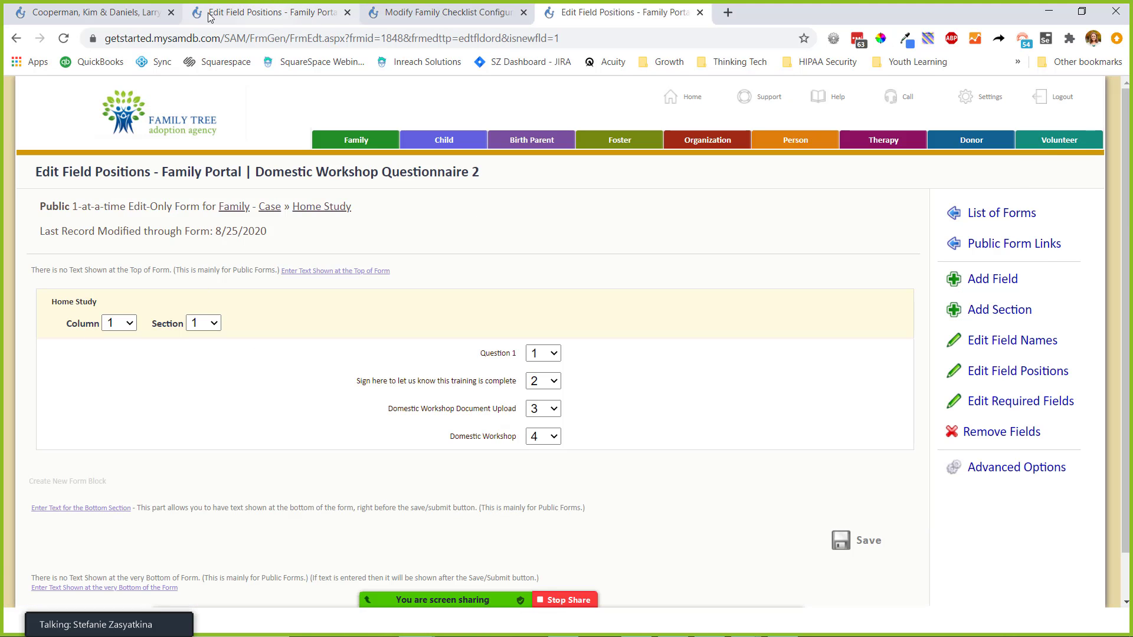
pyautogui.click(139, 12)
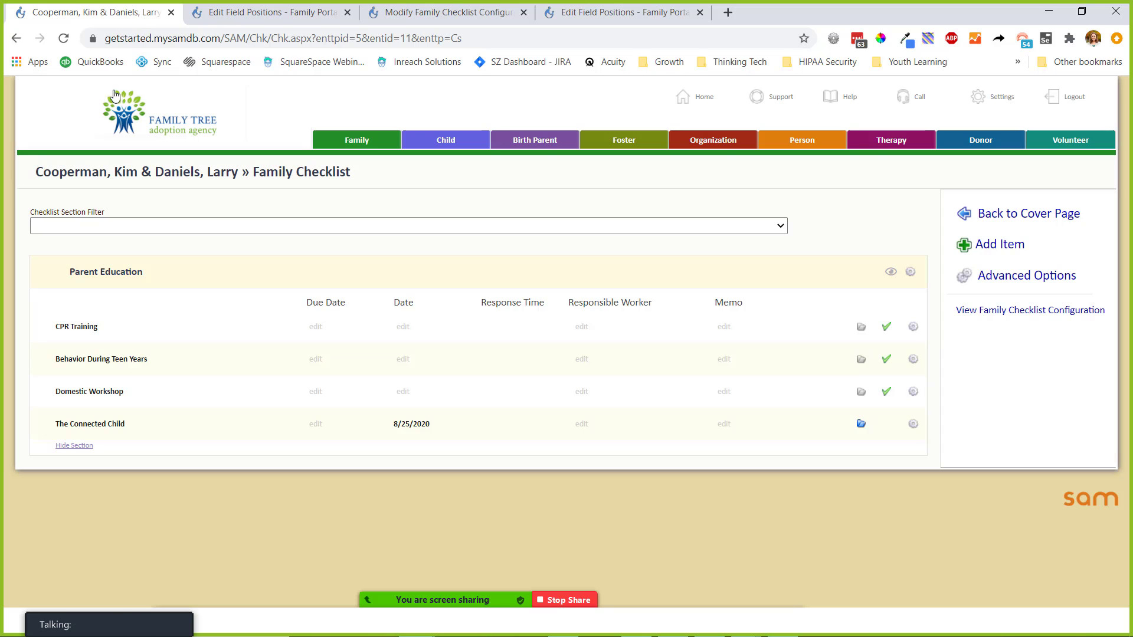
pyautogui.click(64, 39)
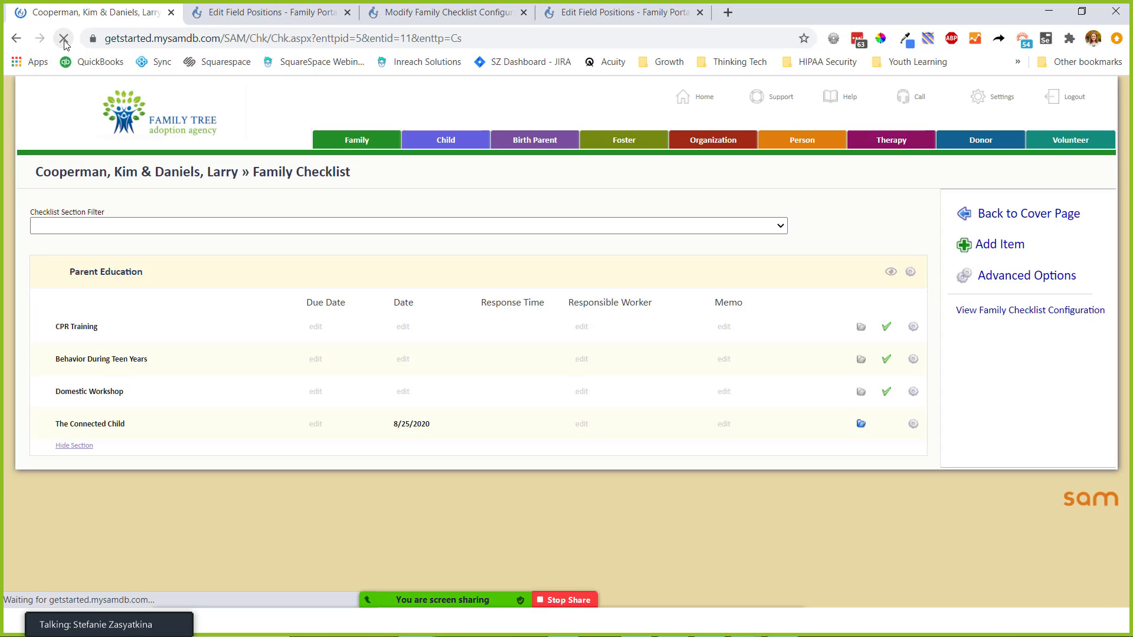
pyautogui.scroll(-3, 273, 273)
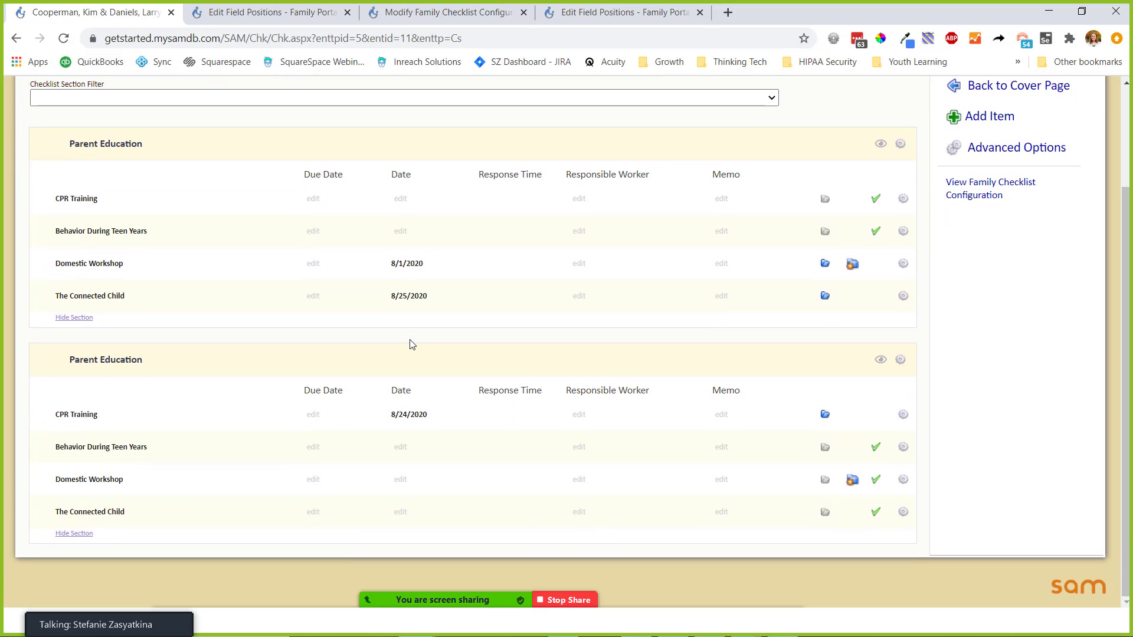
pyautogui.click(851, 267)
pyautogui.scroll(-2, 852, 270)
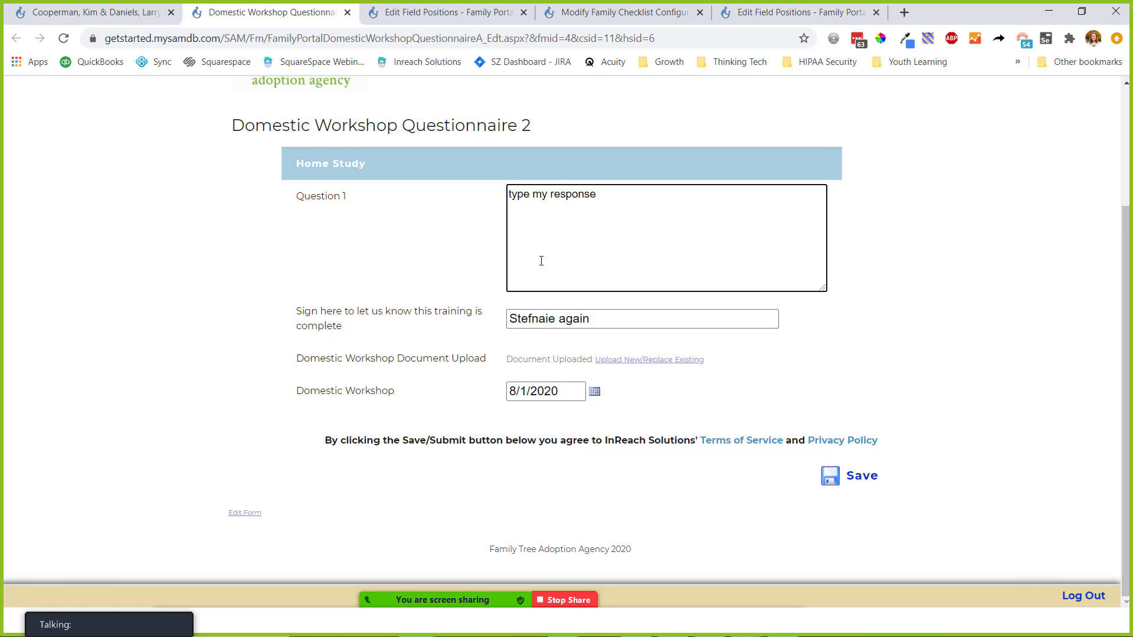
pyautogui.moveTo(574, 137); pyautogui.dragTo(217, 131)
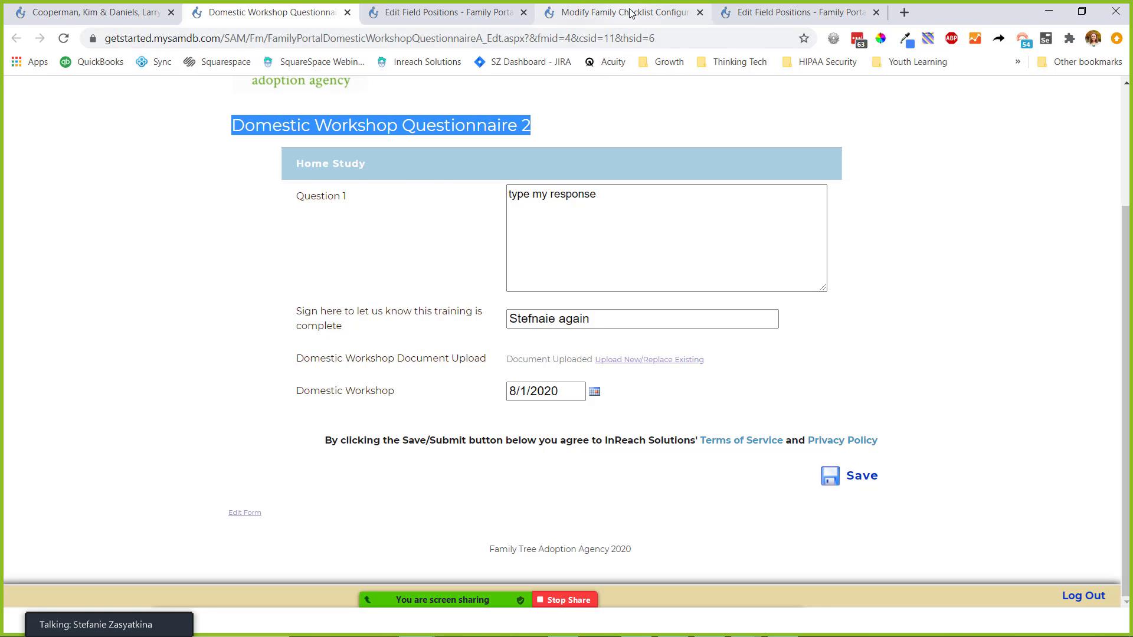
# - Create an internal sibling form for the public Domestic Workshop Questionnaire 2 form
pyautogui.click(767, 13)
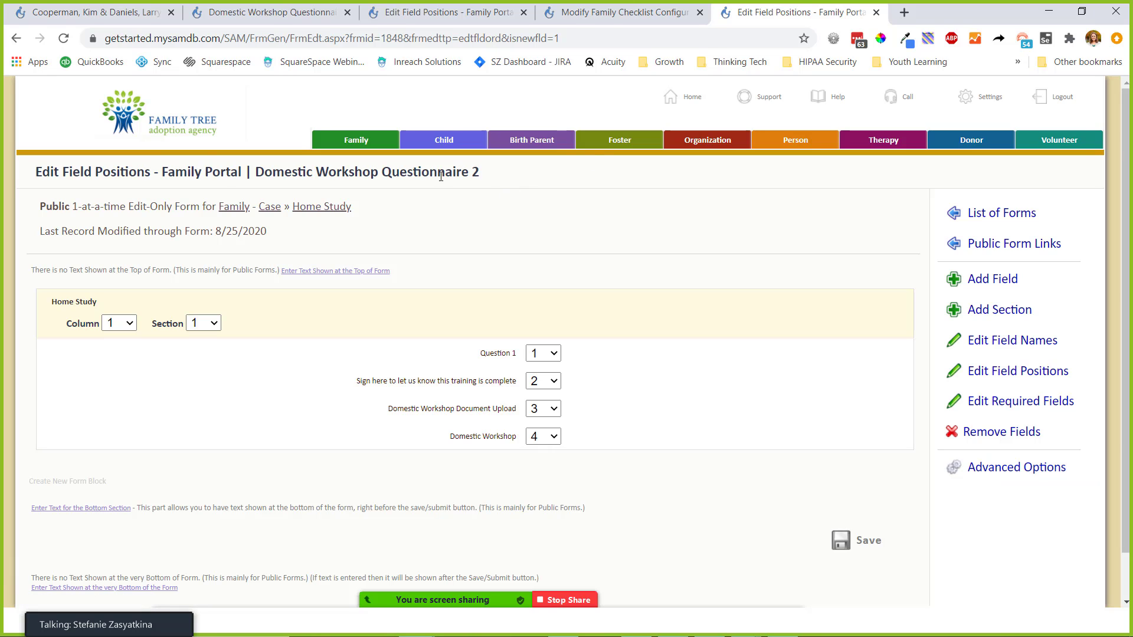
pyautogui.moveTo(479, 172); pyautogui.dragTo(43, 187)
pyautogui.scroll(-1, 905, 371)
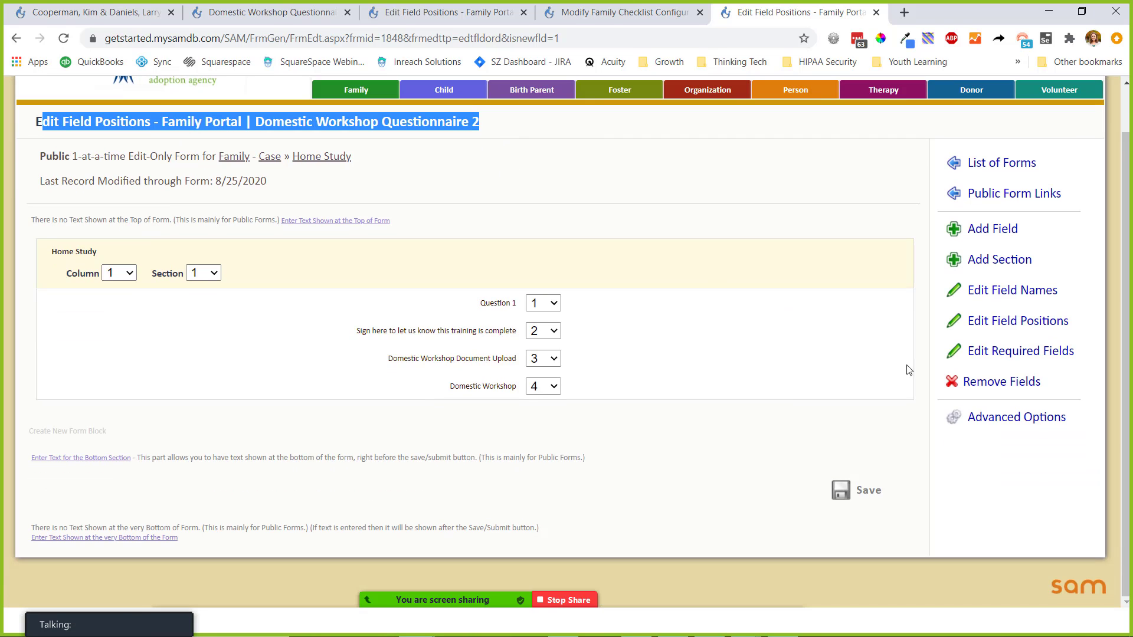
pyautogui.click(968, 415)
pyautogui.scroll(-5, 960, 362)
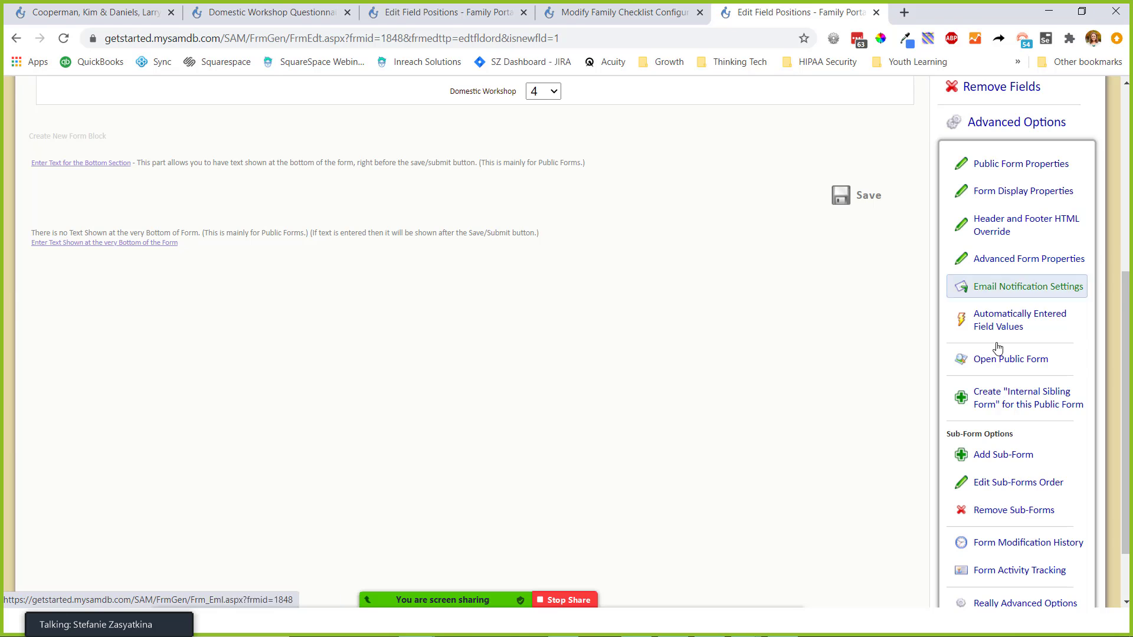
pyautogui.click(1010, 403)
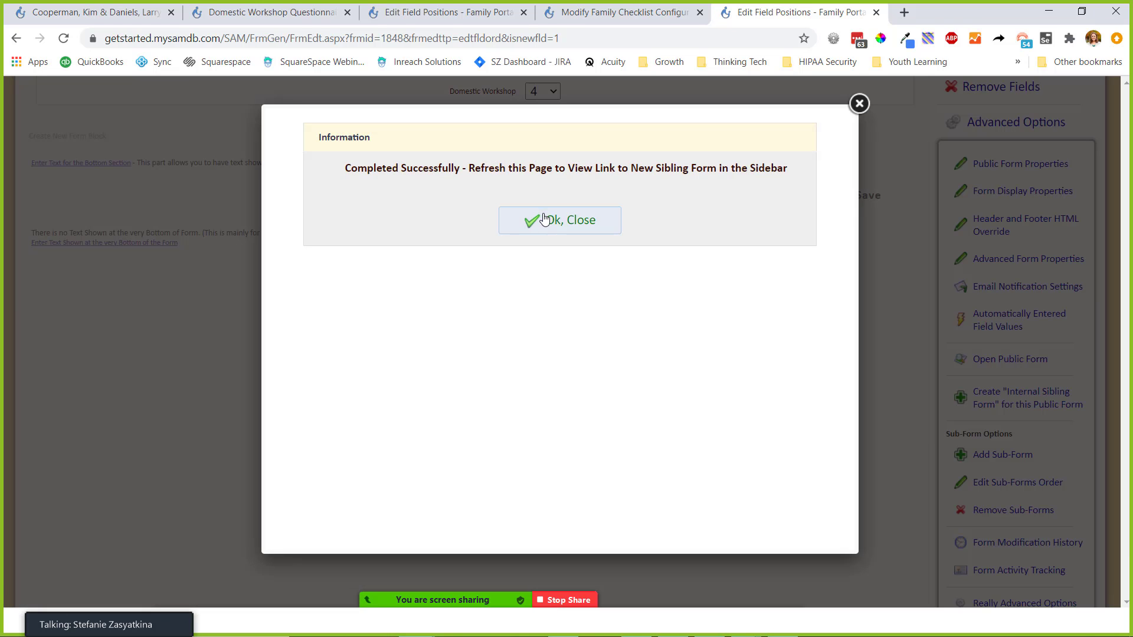
pyautogui.click(544, 220)
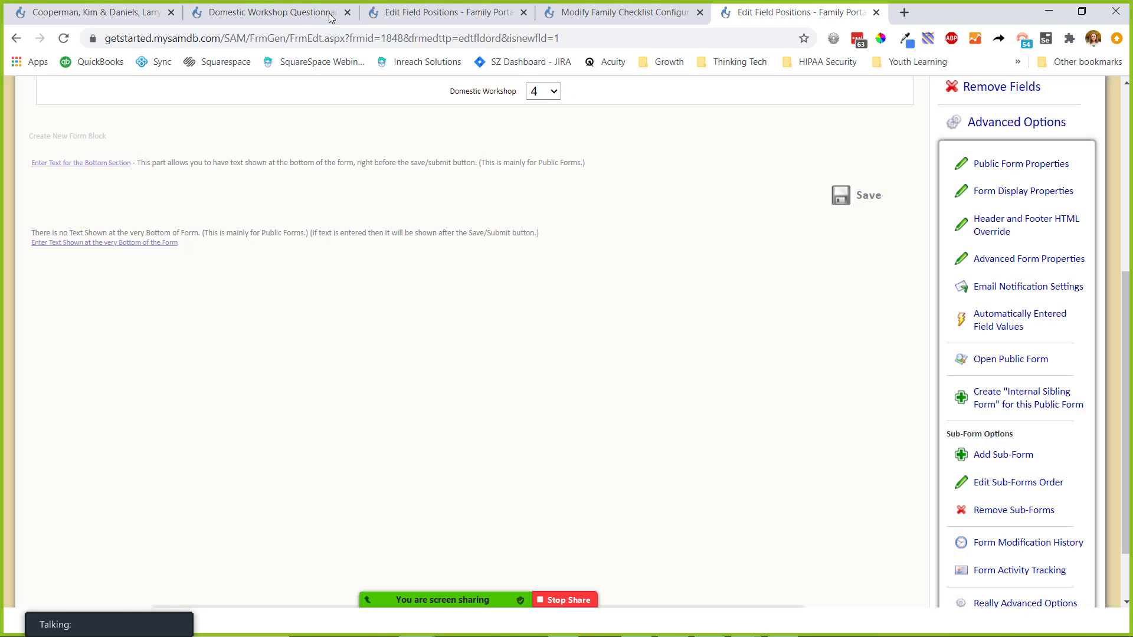
# - Close the public questionnaire, refresh the Family Checklist and open the Domestic Workshop item's form in its internal version
pyautogui.click(330, 17)
pyautogui.scroll(3, 121, 176)
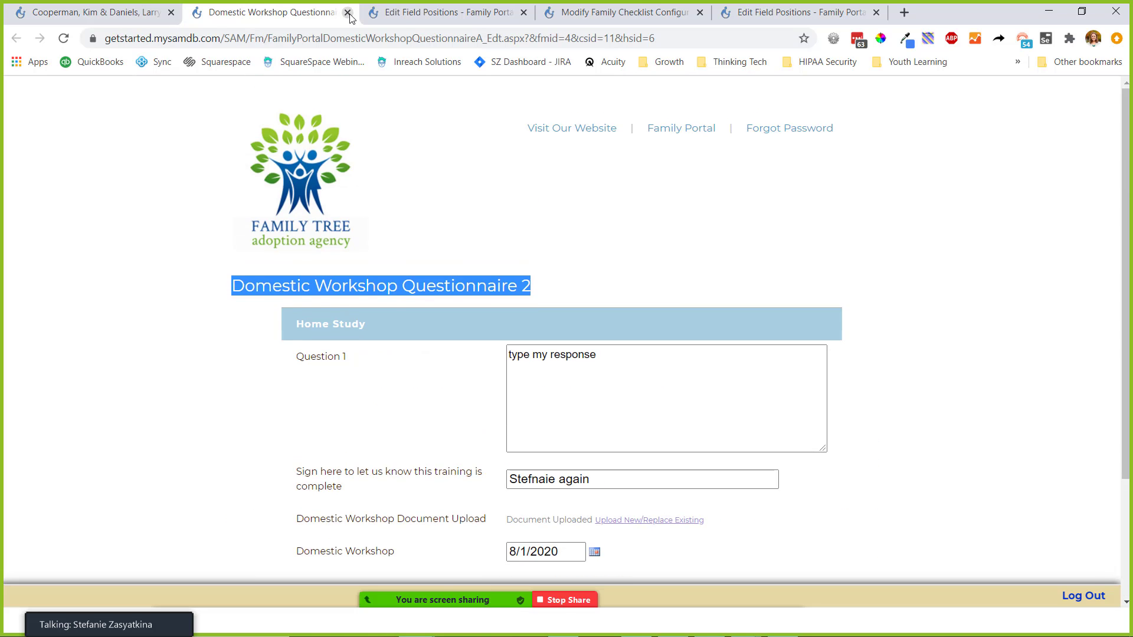
pyautogui.click(347, 12)
pyautogui.click(88, 13)
pyautogui.click(63, 38)
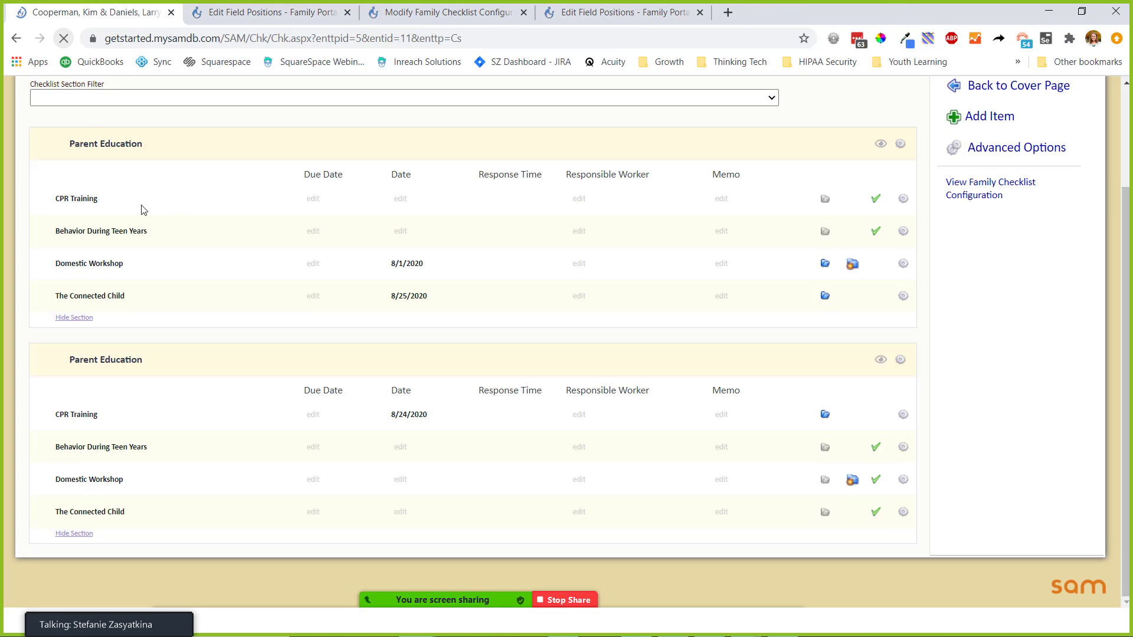
pyautogui.click(852, 265)
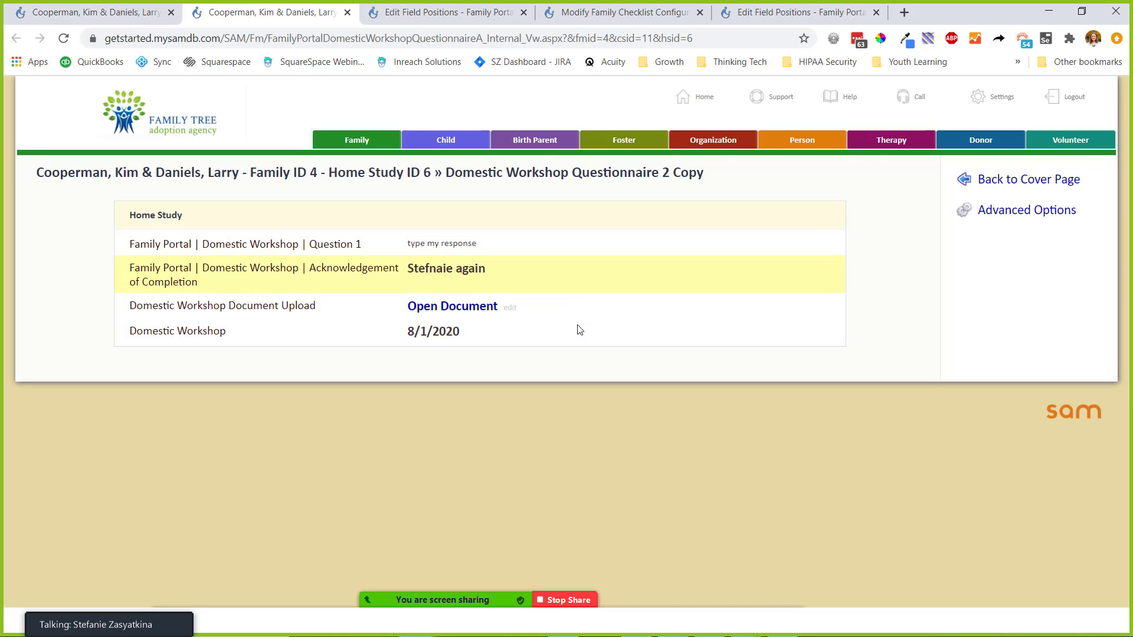
pyautogui.click(94, 609)
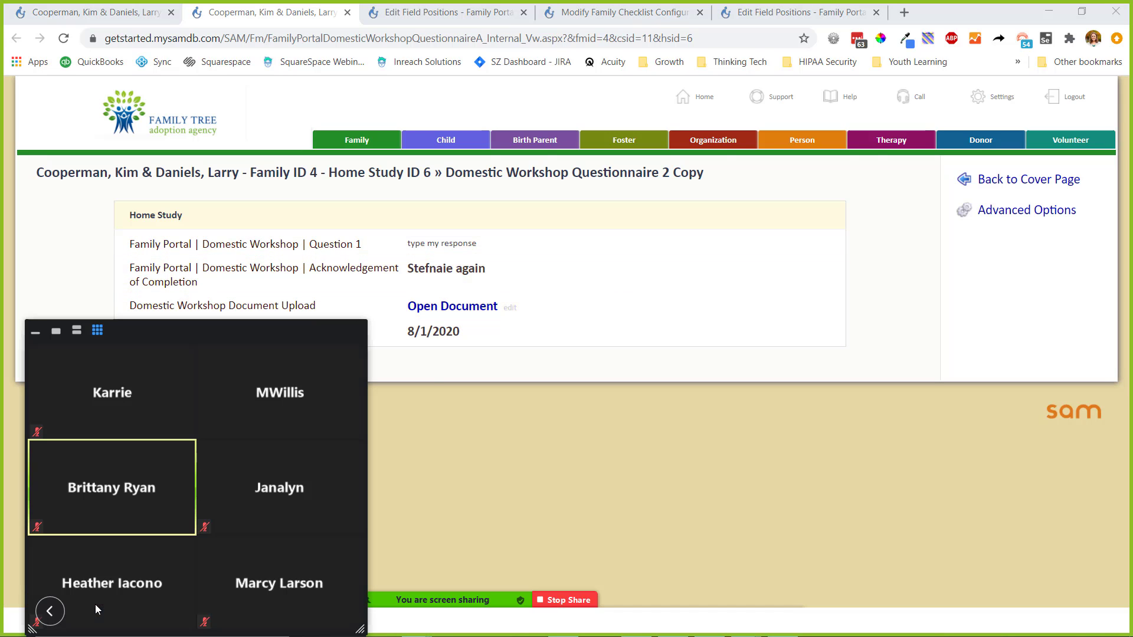
pyautogui.moveTo(163, 341); pyautogui.dragTo(150, 235)
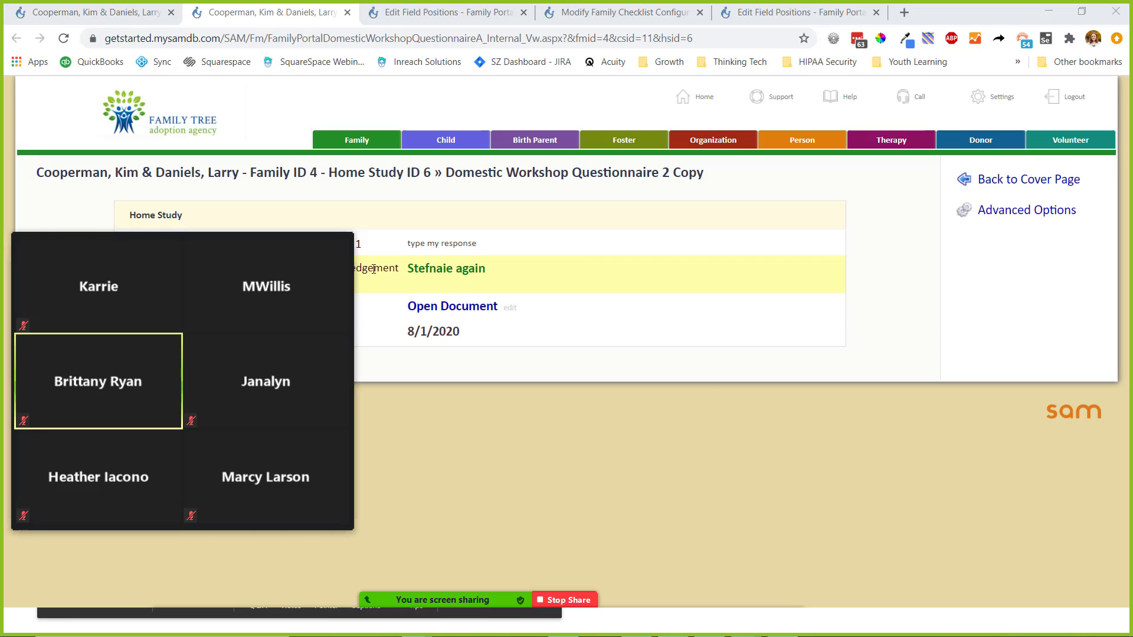
pyautogui.moveTo(267, 303)
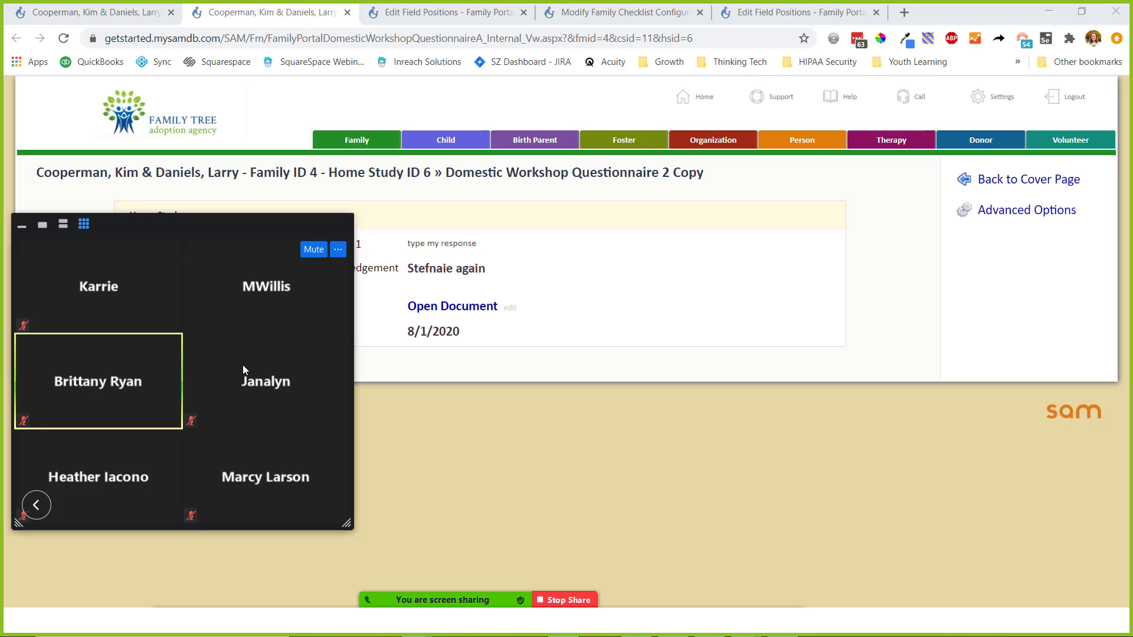
pyautogui.moveTo(299, 466)
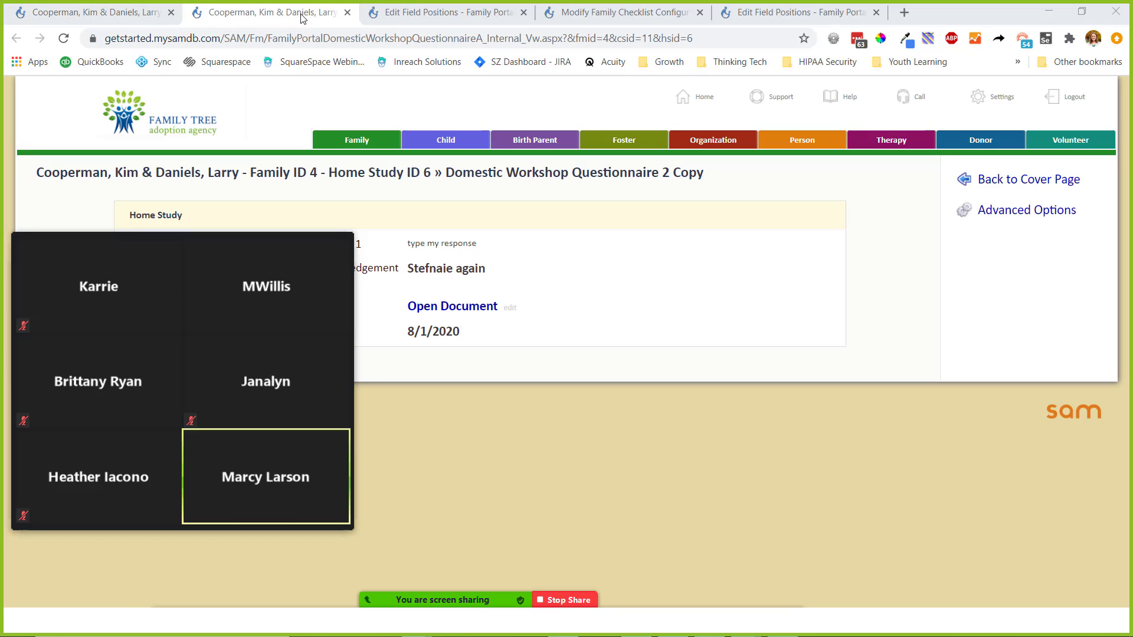
pyautogui.click(348, 12)
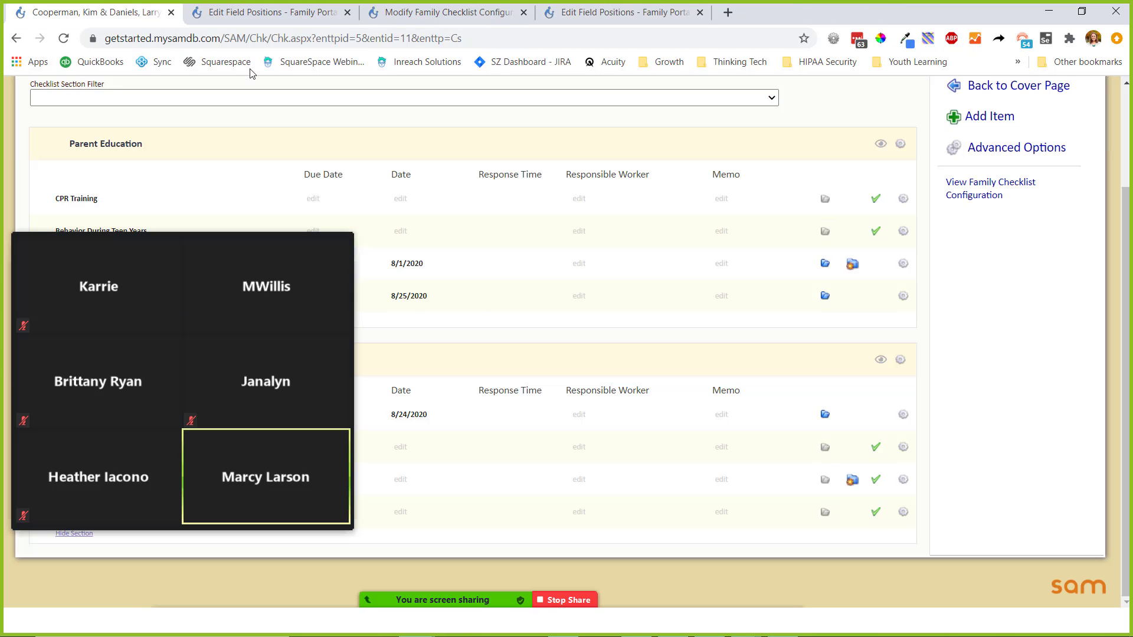
pyautogui.scroll(3, 1048, 365)
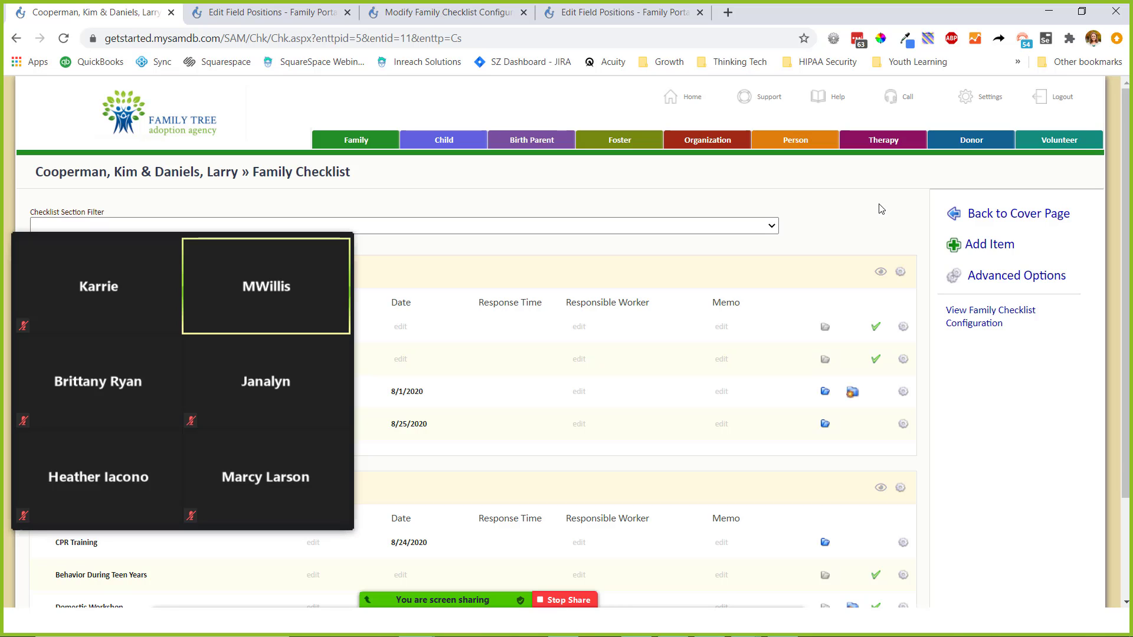
pyautogui.click(283, 12)
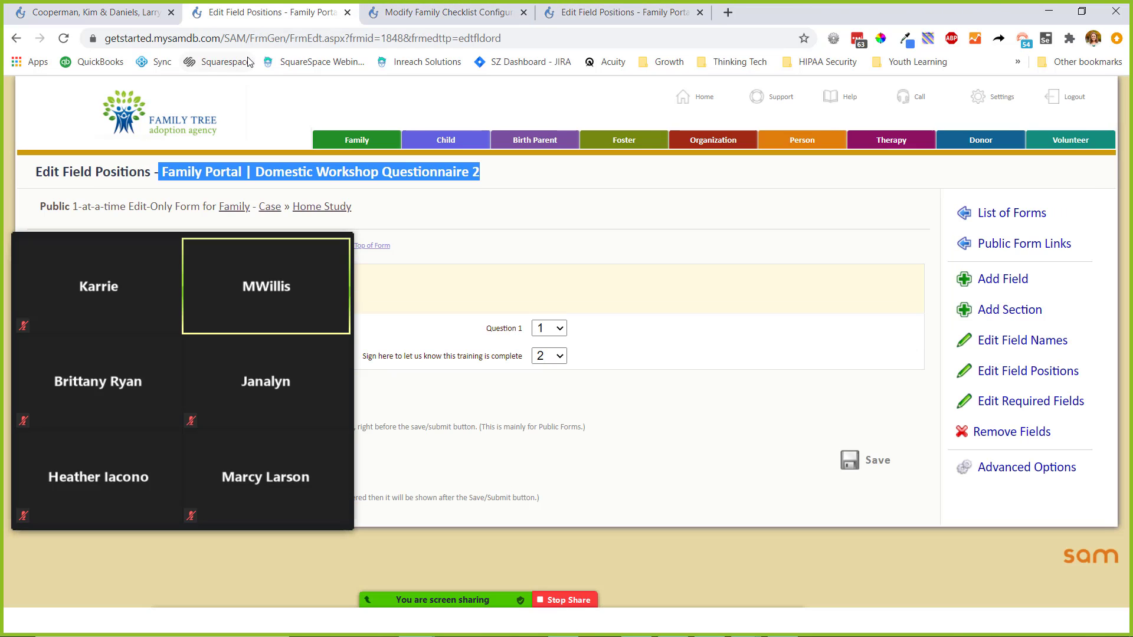
pyautogui.hotkey('ctrl', 'shift', 't')
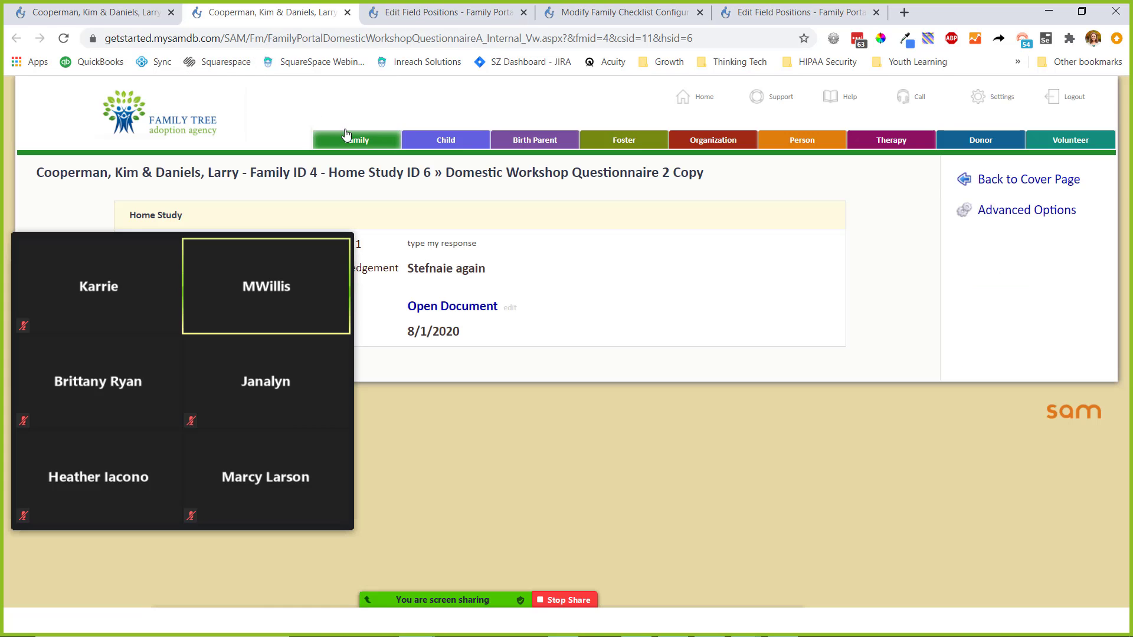
# - Refresh the field positions page of Domestic Workshop Questionnaire 2 and collapse the meeting's participant video panel away from the sibling form link
pyautogui.click(448, 12)
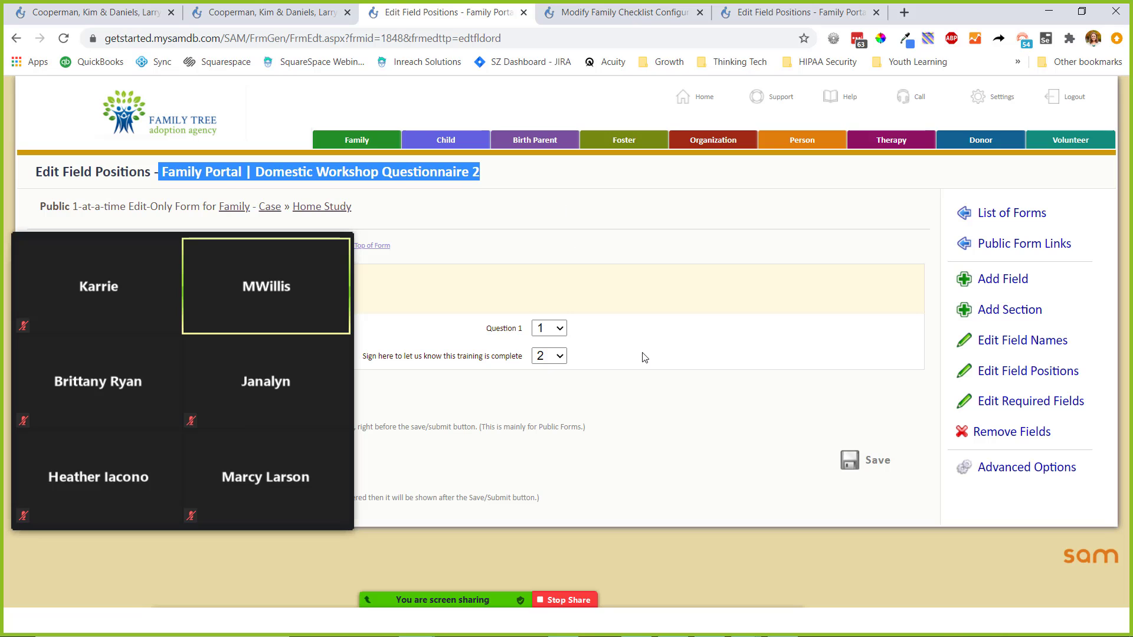
pyautogui.click(64, 38)
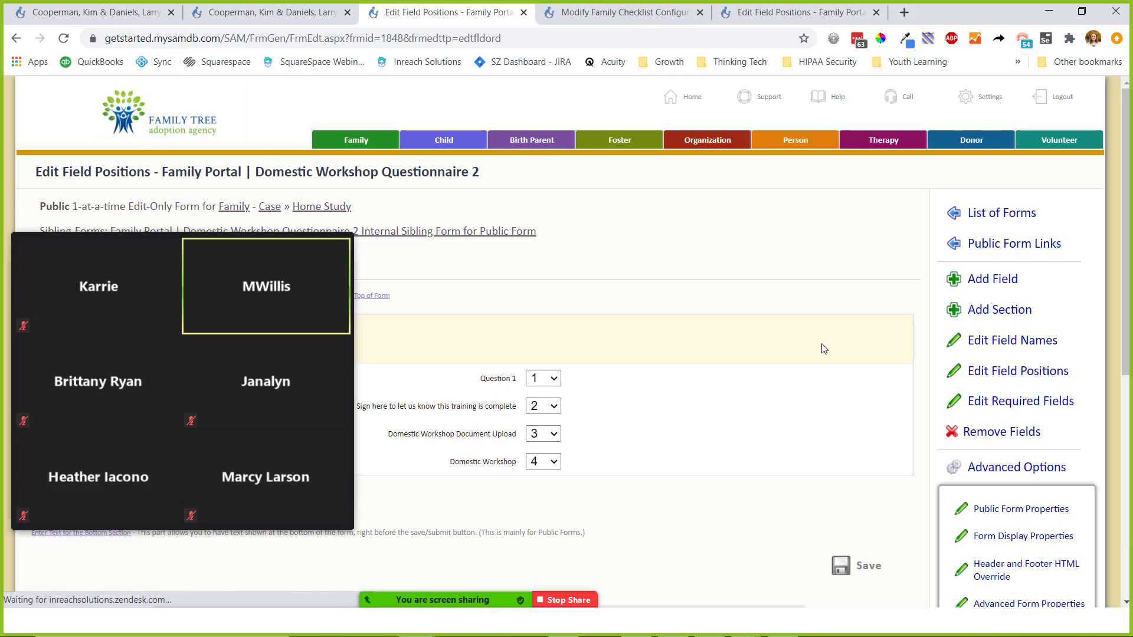
pyautogui.click(84, 223)
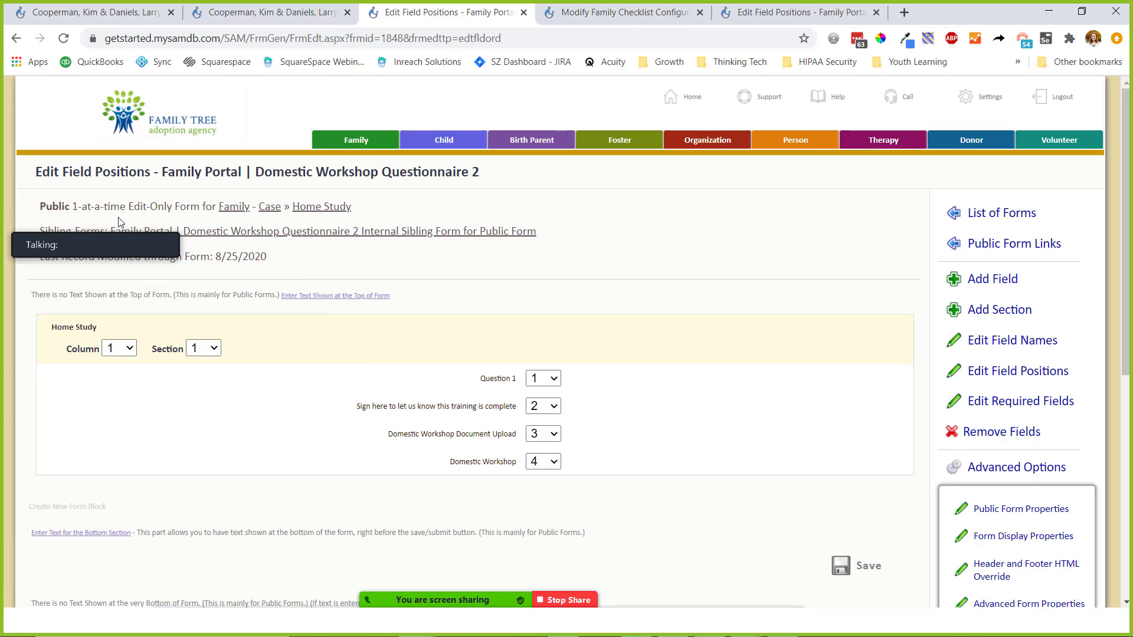
pyautogui.moveTo(112, 232); pyautogui.dragTo(112, 551)
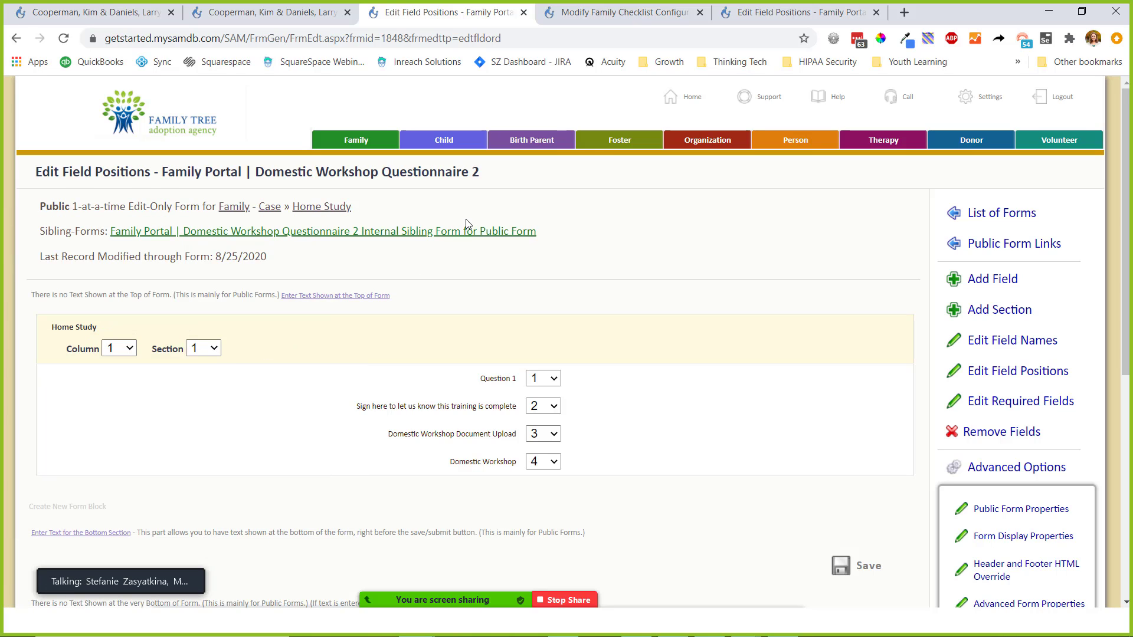
# - Open the internal sibling form of Domestic Workshop Questionnaire 2 in a new browser tab and unlink it from the public form
pyautogui.rightClick(463, 234)
pyautogui.click(502, 243)
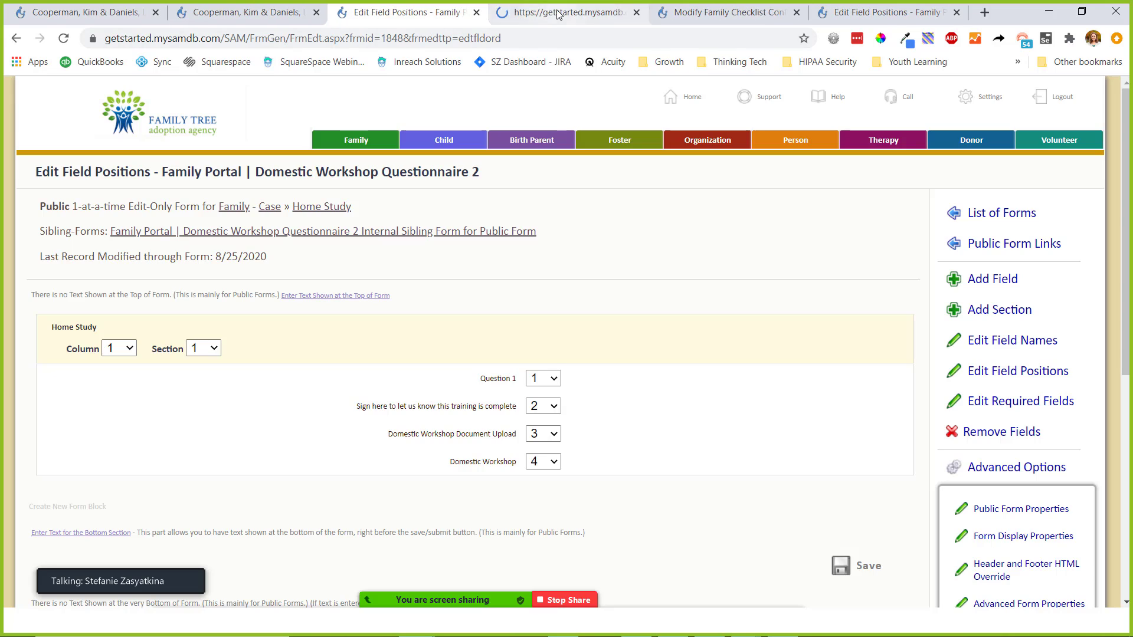
pyautogui.click(558, 13)
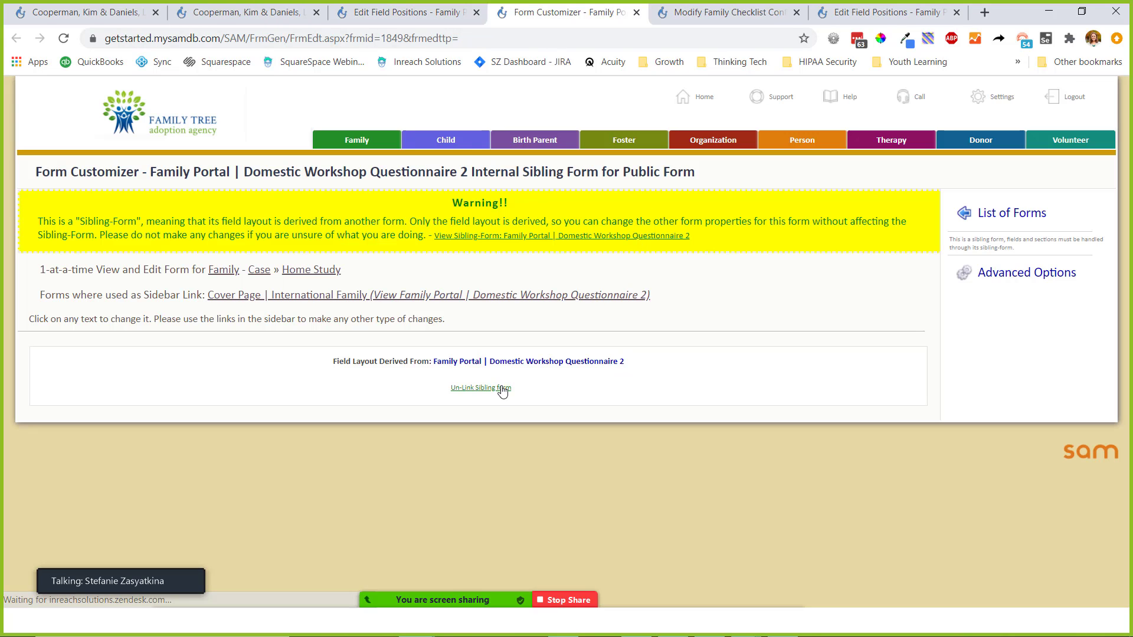
pyautogui.click(501, 388)
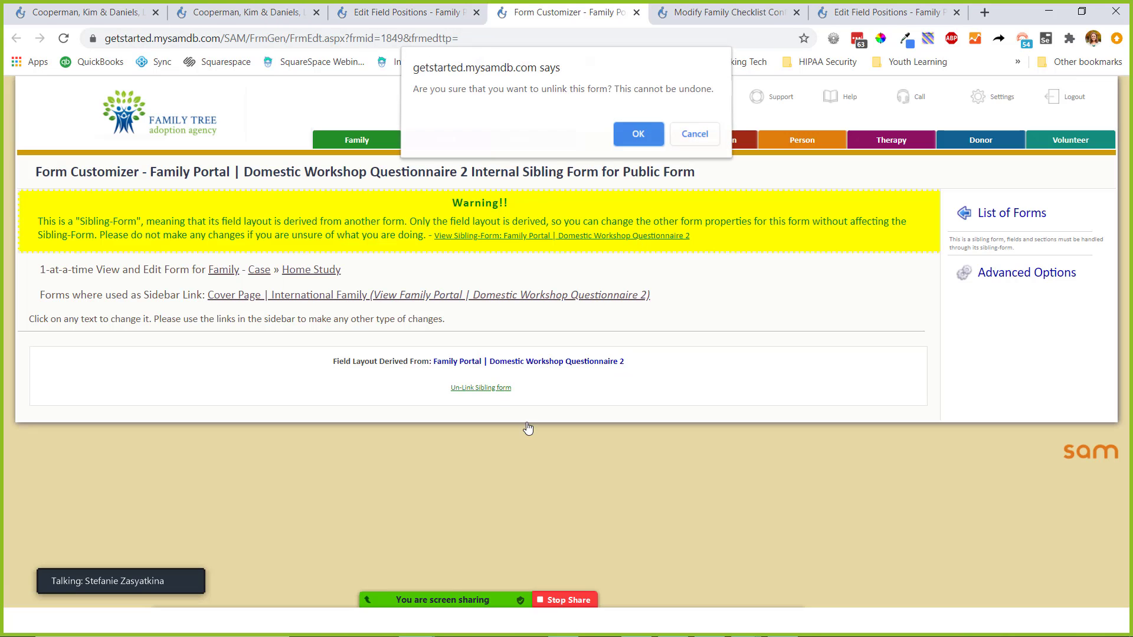
pyautogui.click(638, 135)
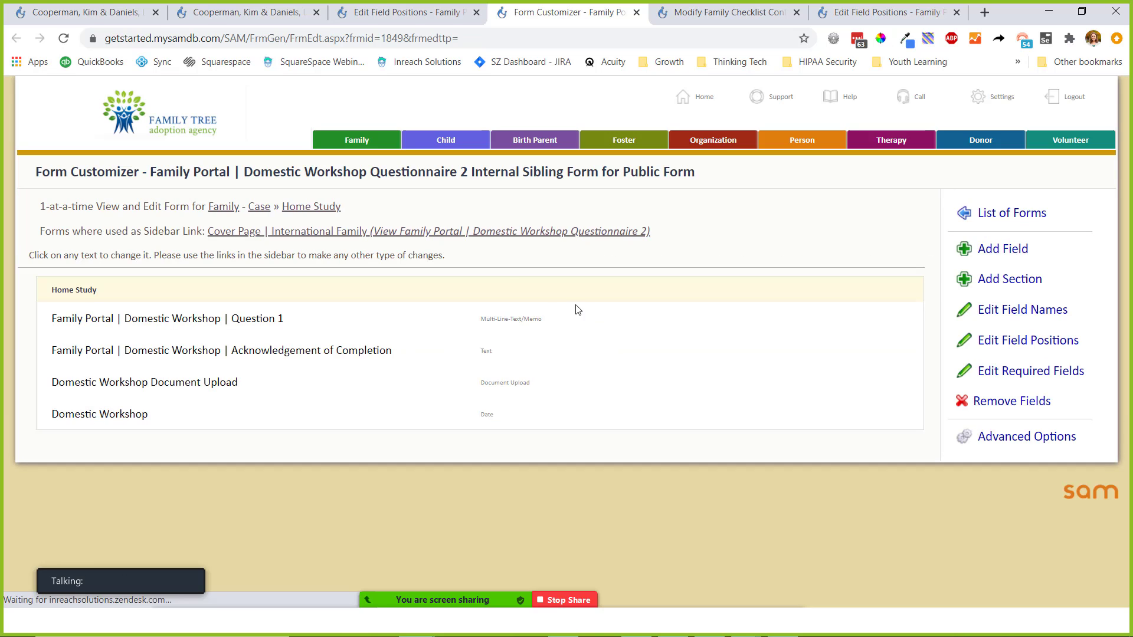
# - Refresh the family's checklist, view the form of the Domestic Workshop item dated 8/1/2020, and return to the unlinked form's customizer
pyautogui.hotkey('ctrl', '1')
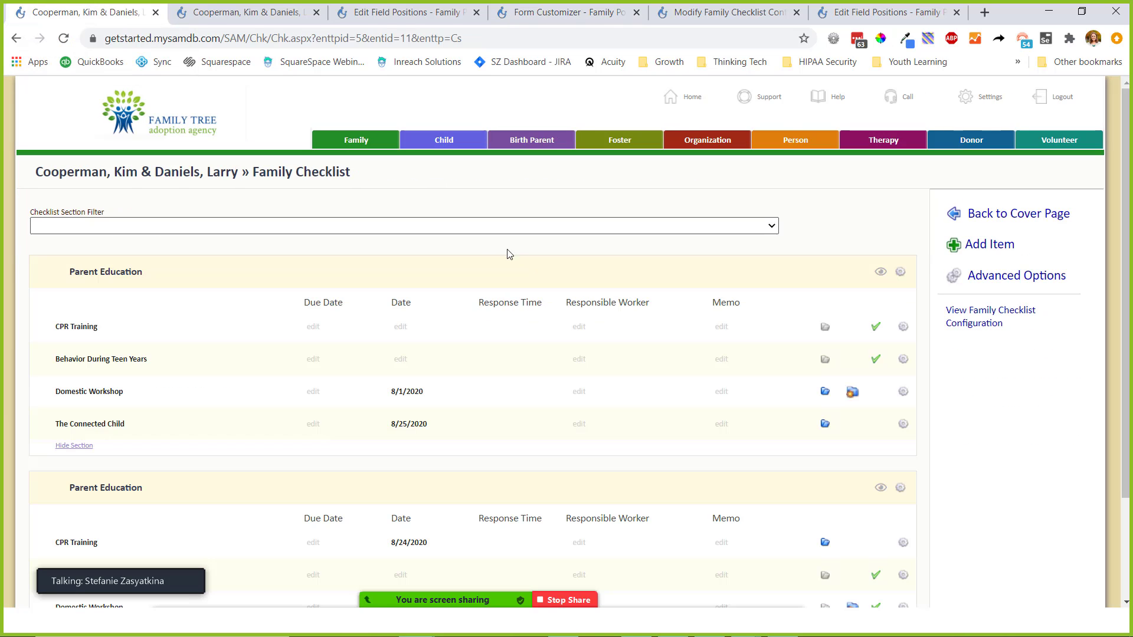
pyautogui.click(64, 38)
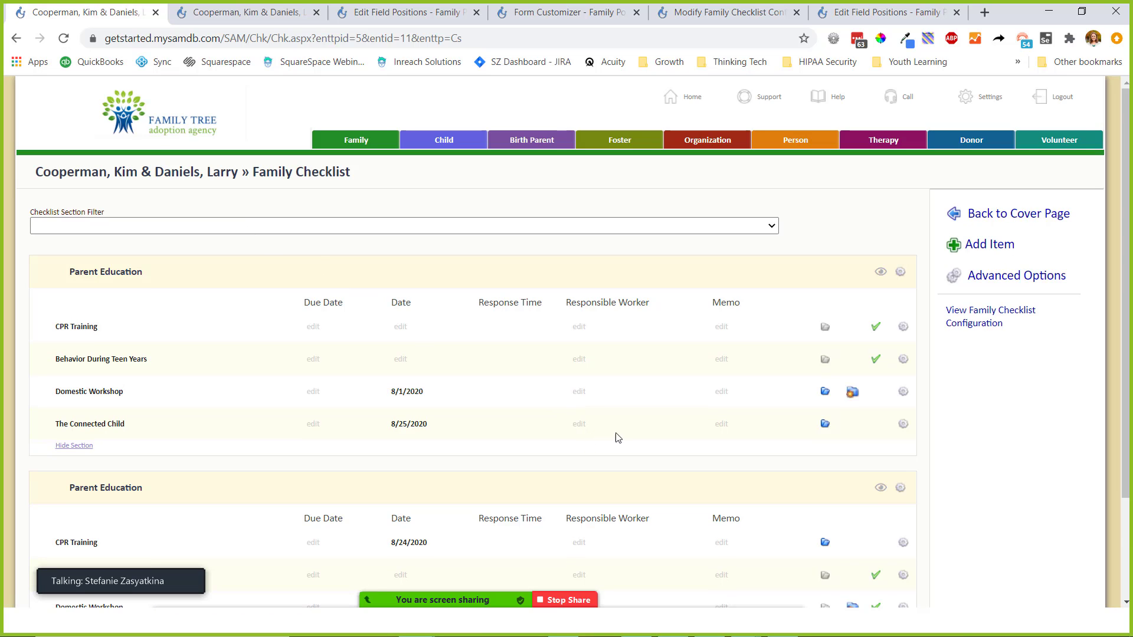
pyautogui.click(853, 392)
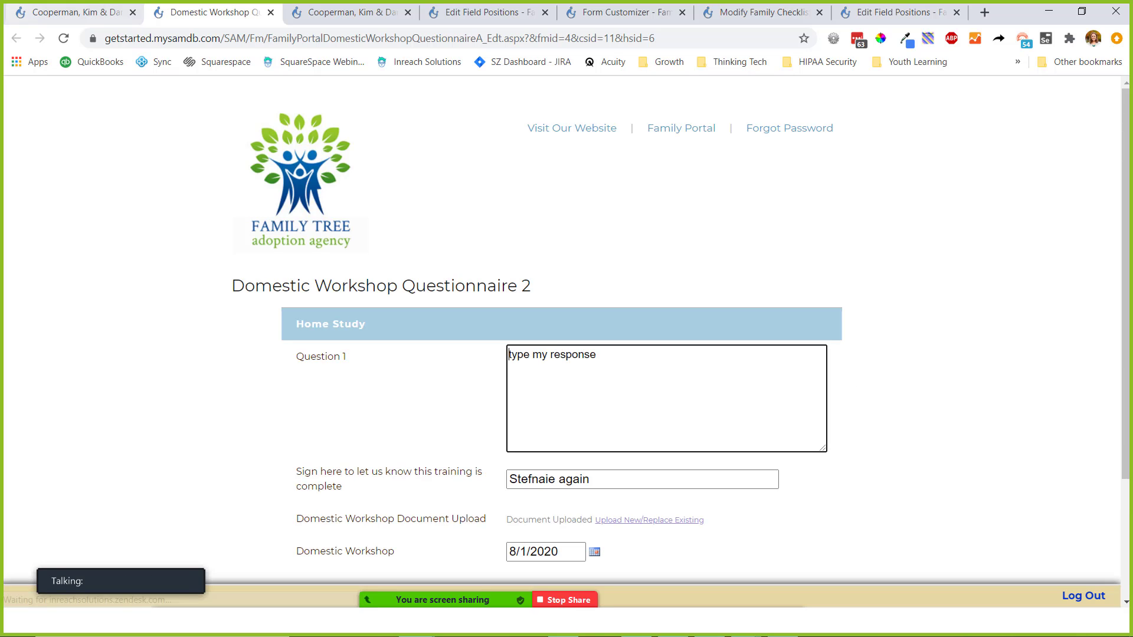
pyautogui.click(272, 13)
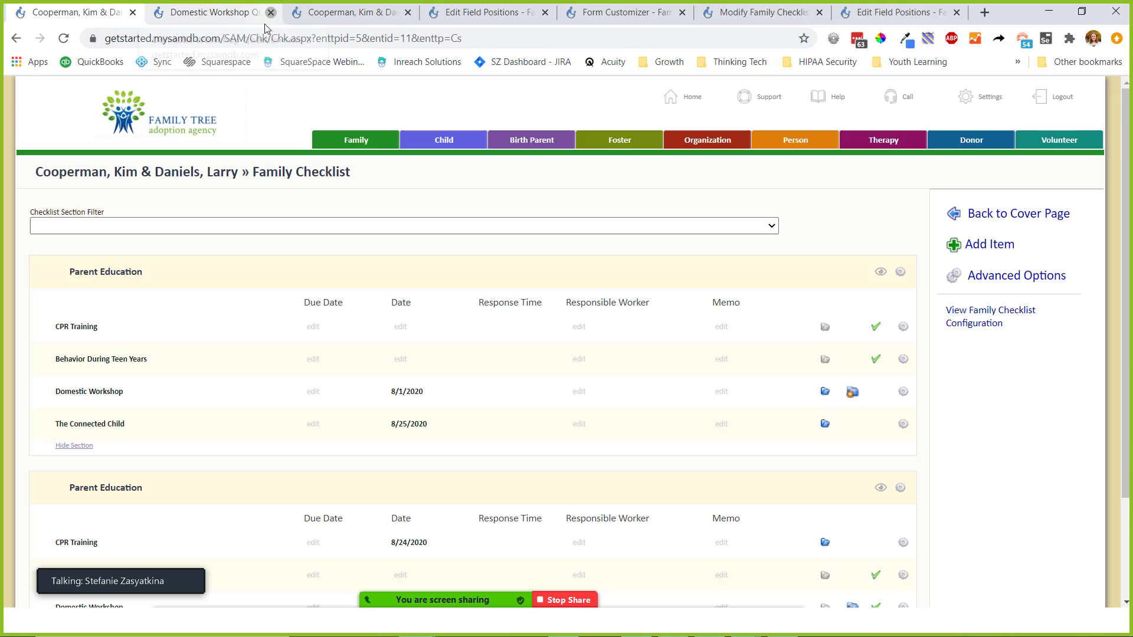
pyautogui.click(531, 13)
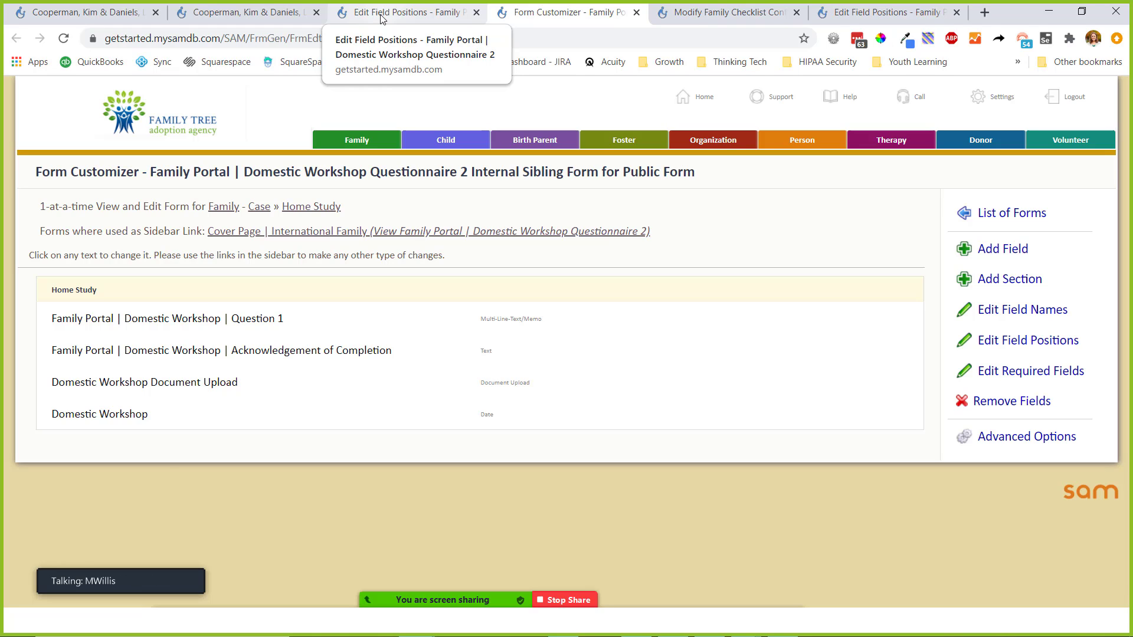
# - Start a Family Checklist configuration item in the existing Parent Education section, with a new field in the Home Study table
pyautogui.click(729, 12)
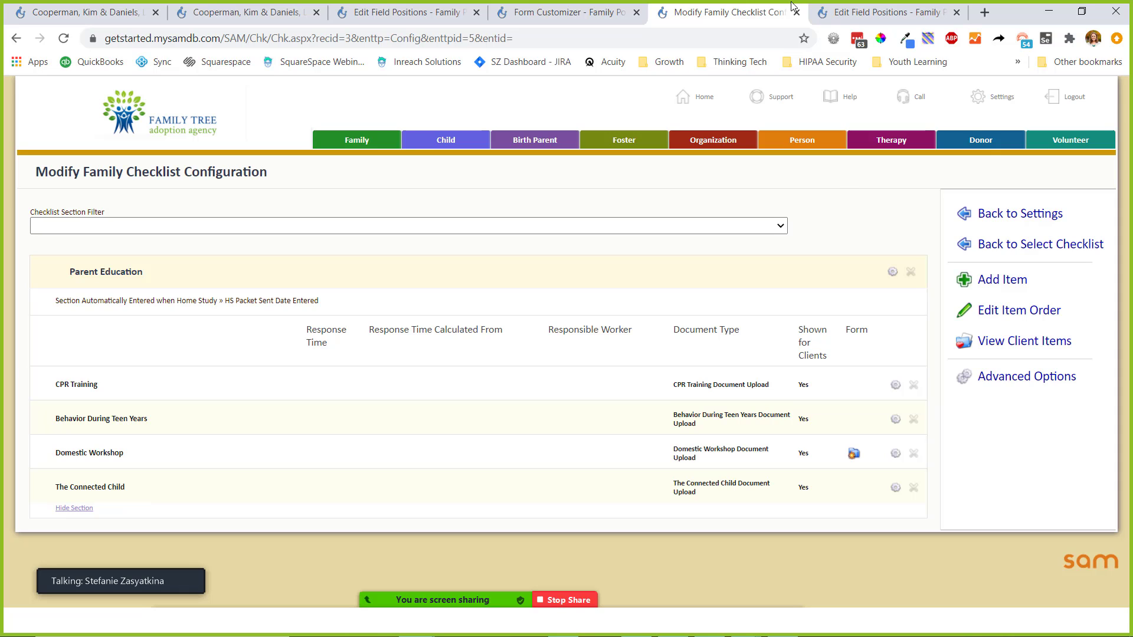
pyautogui.click(1002, 279)
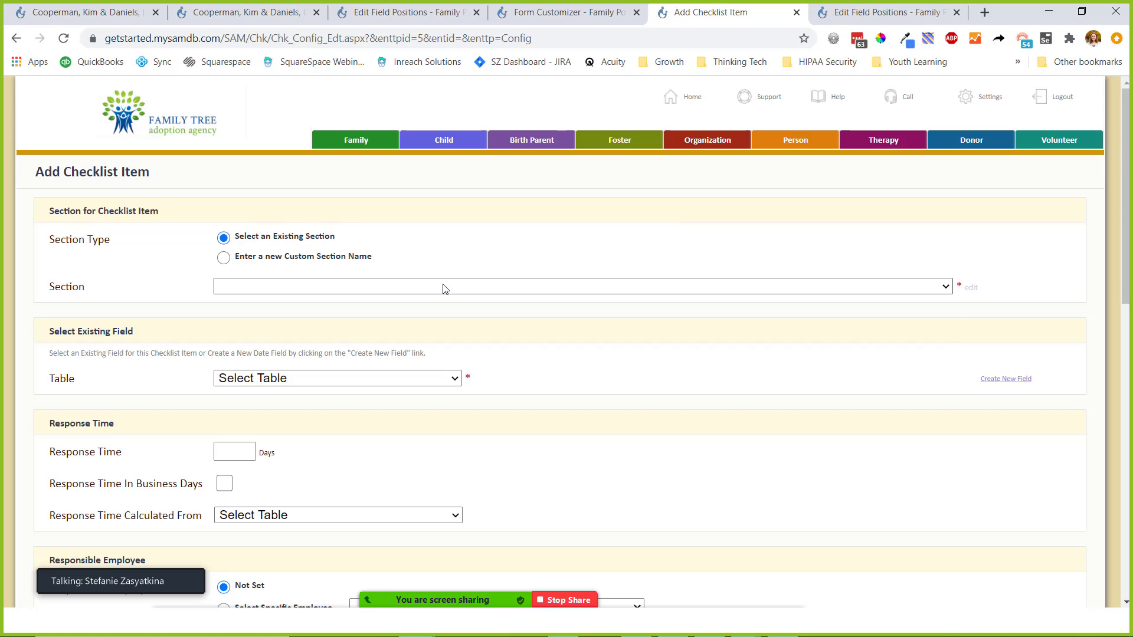
pyautogui.click(448, 289)
pyautogui.click(470, 295)
pyautogui.click(370, 289)
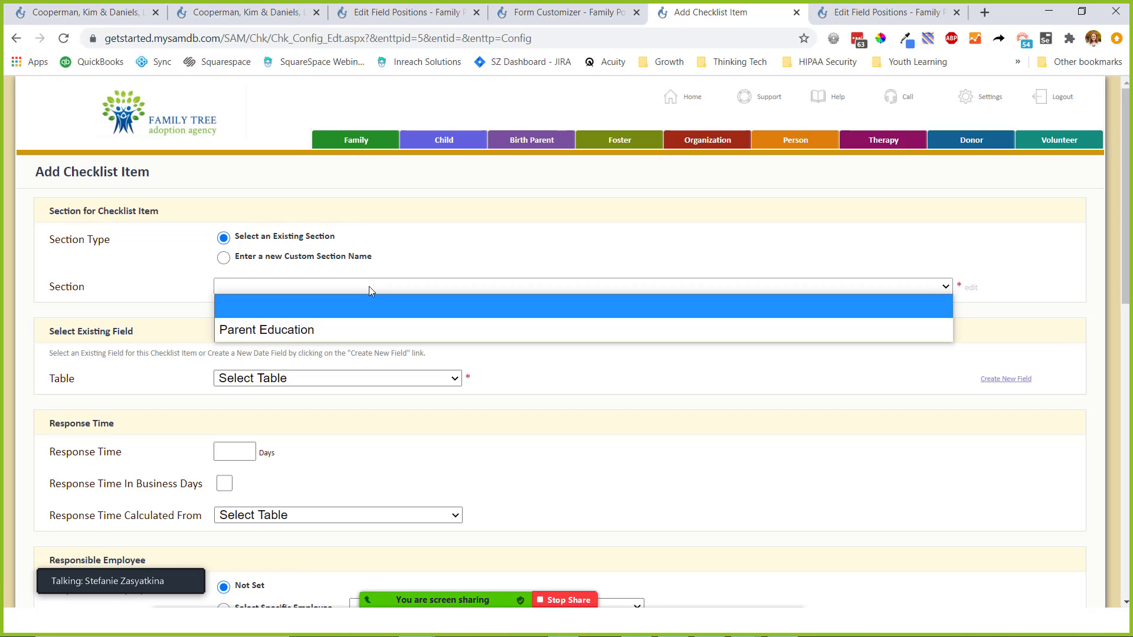
pyautogui.click(363, 329)
pyautogui.click(1003, 378)
pyautogui.click(345, 378)
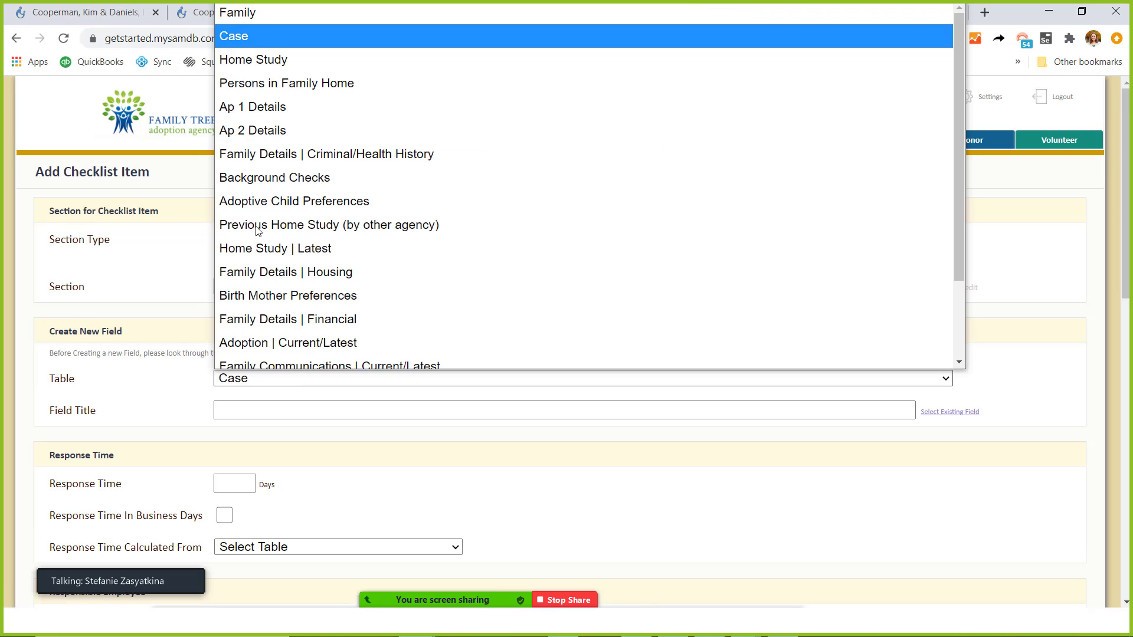
pyautogui.click(264, 50)
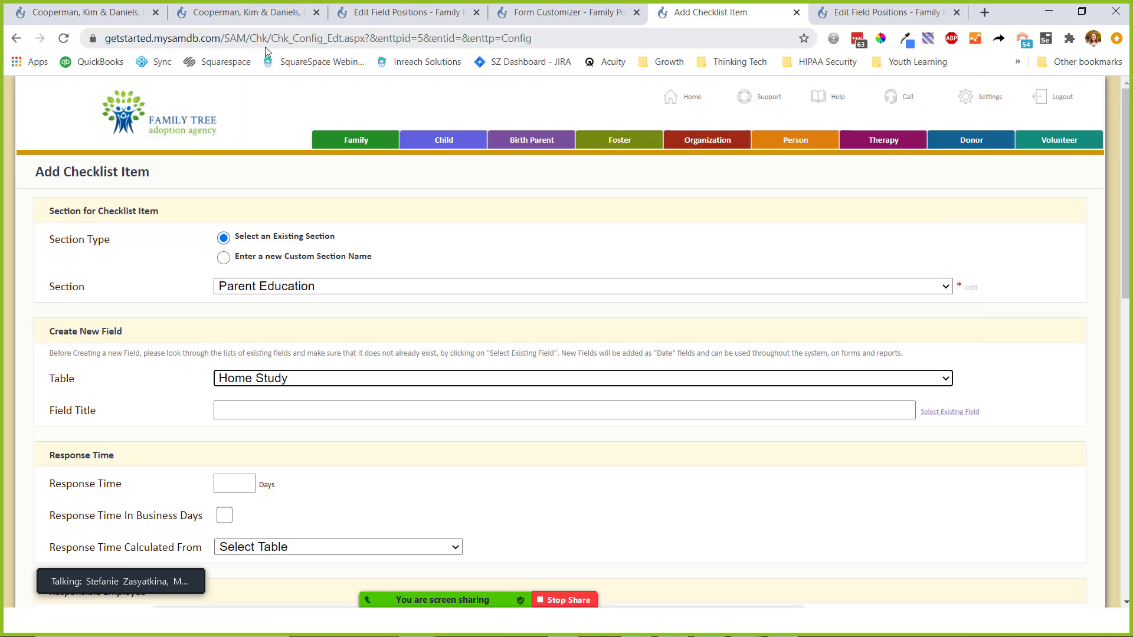
# - Title the new checklist field "Domestic Workshop SW Questionnaire" and set the item as shown for clients
pyautogui.click(249, 411)
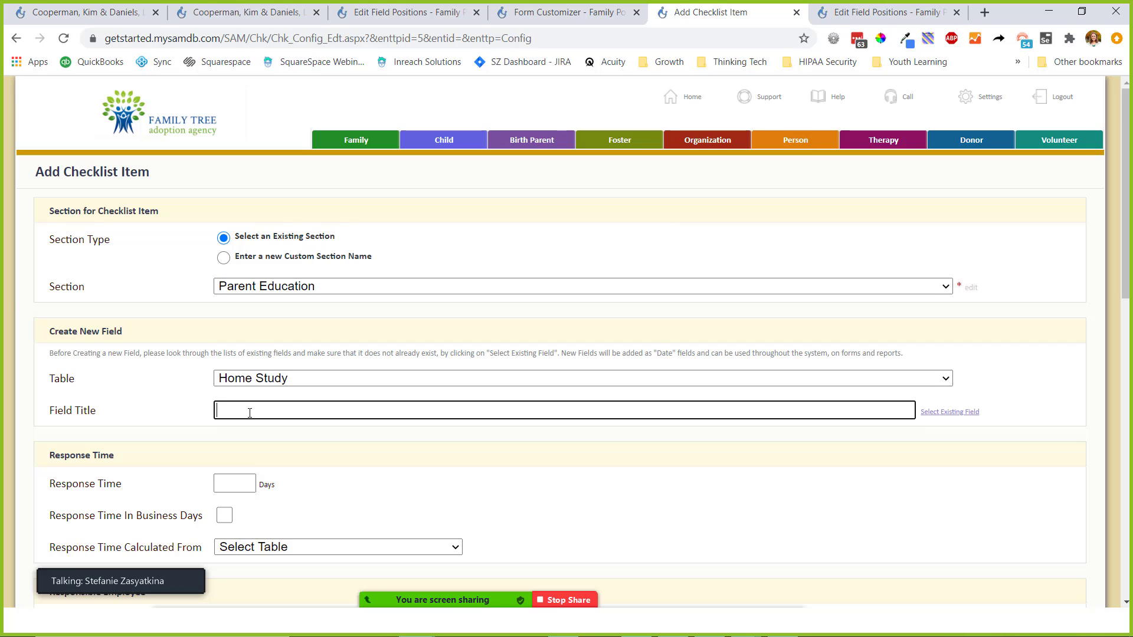
pyautogui.write('Domestic Work')
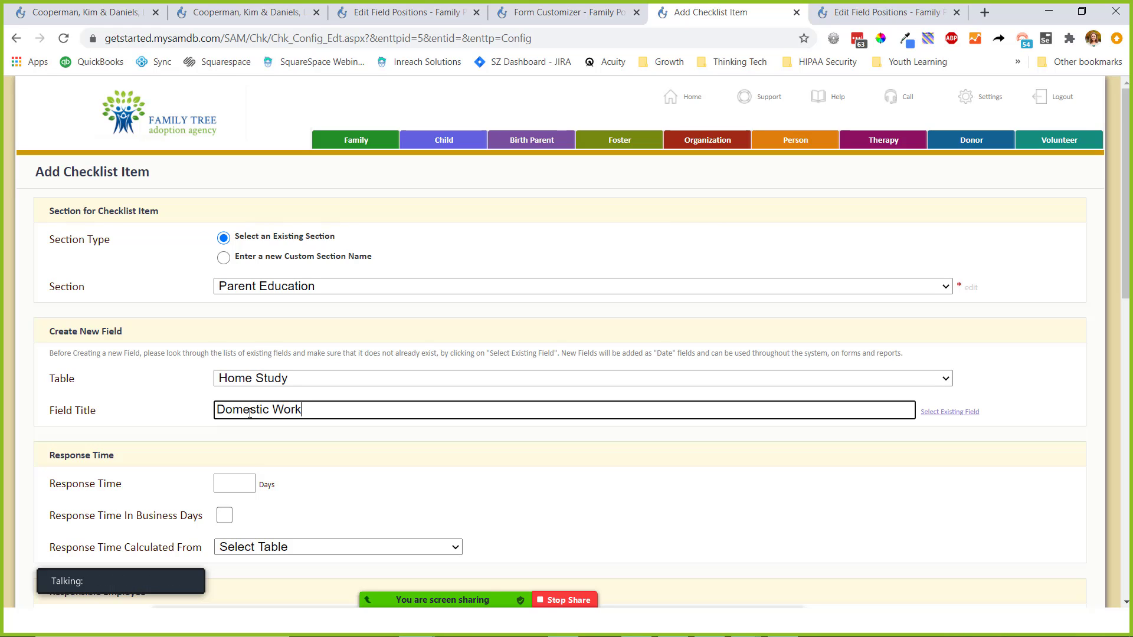
pyautogui.write('shop SW Questionnaire')
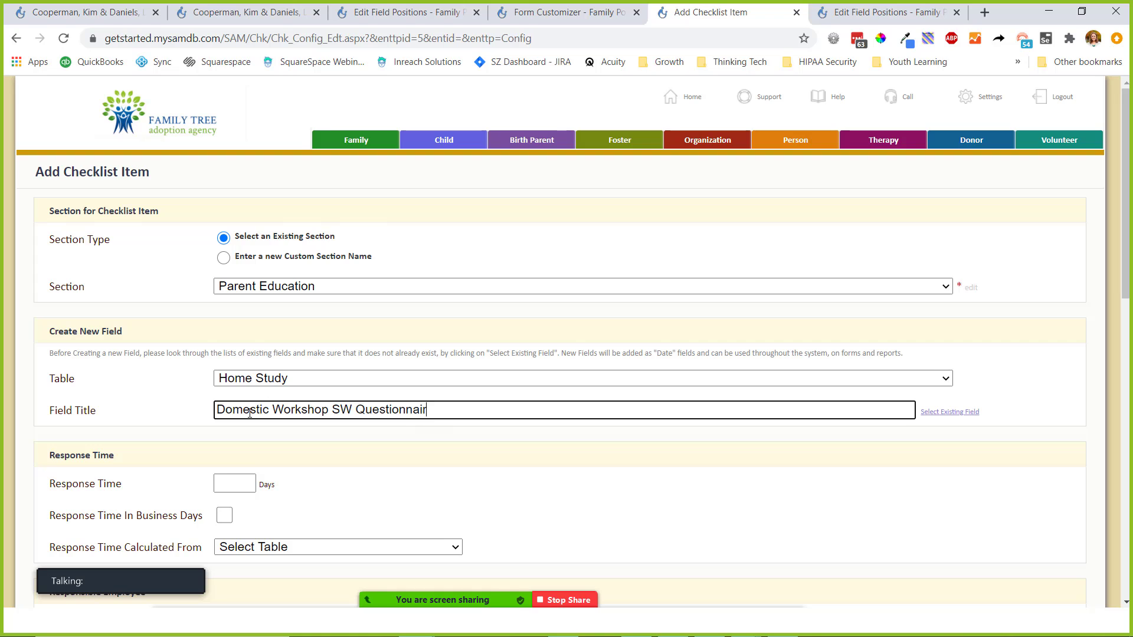
pyautogui.scroll(-6, 268, 299)
pyautogui.scroll(-4, 268, 298)
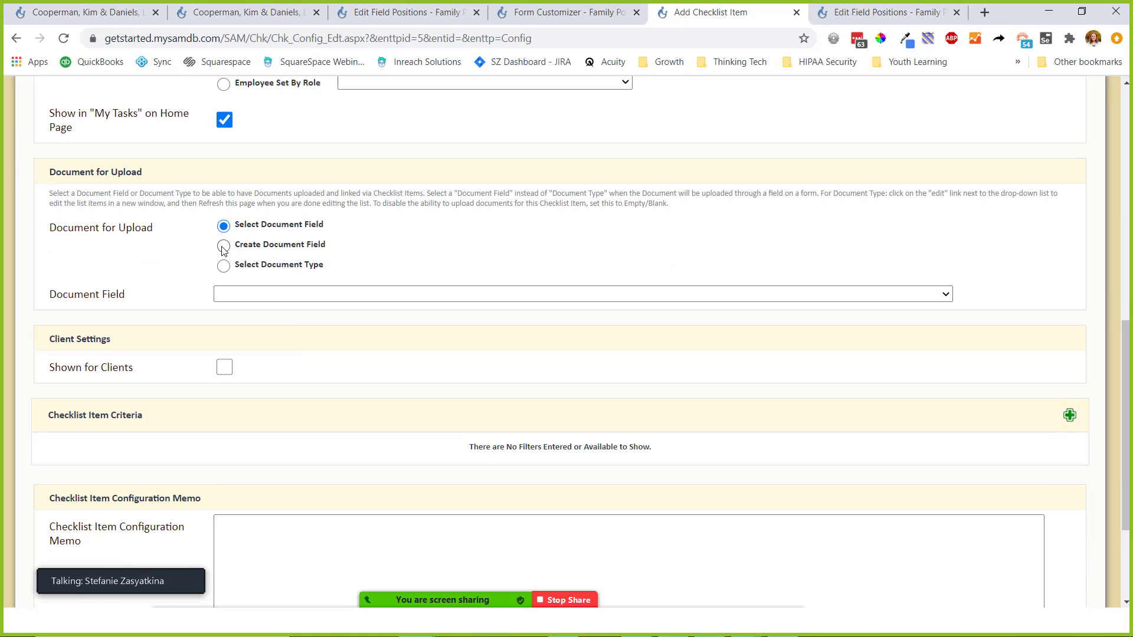
pyautogui.click(225, 368)
pyautogui.scroll(-3, 291, 422)
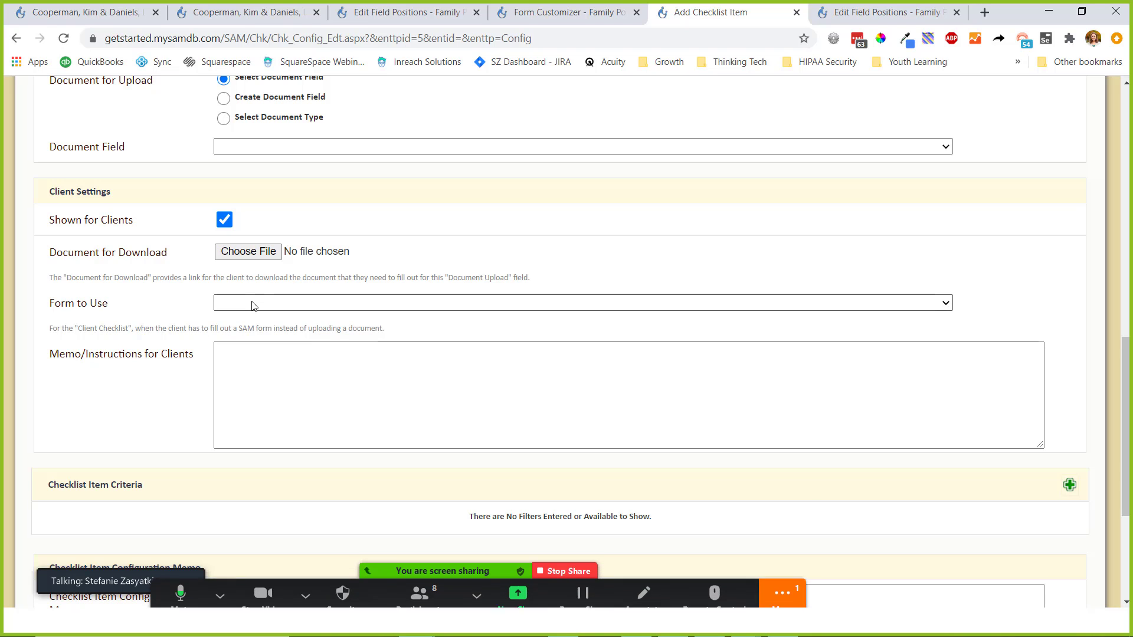
# - Check the meeting chat, close it, and expand and reposition the participant video panel
pyautogui.click(782, 587)
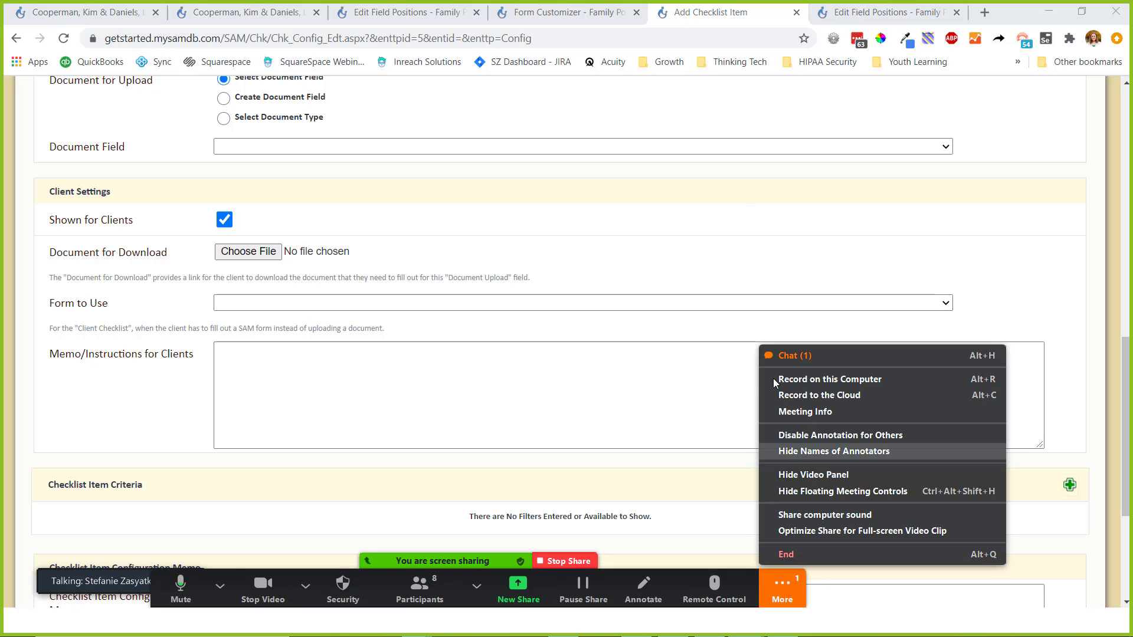
pyautogui.click(784, 356)
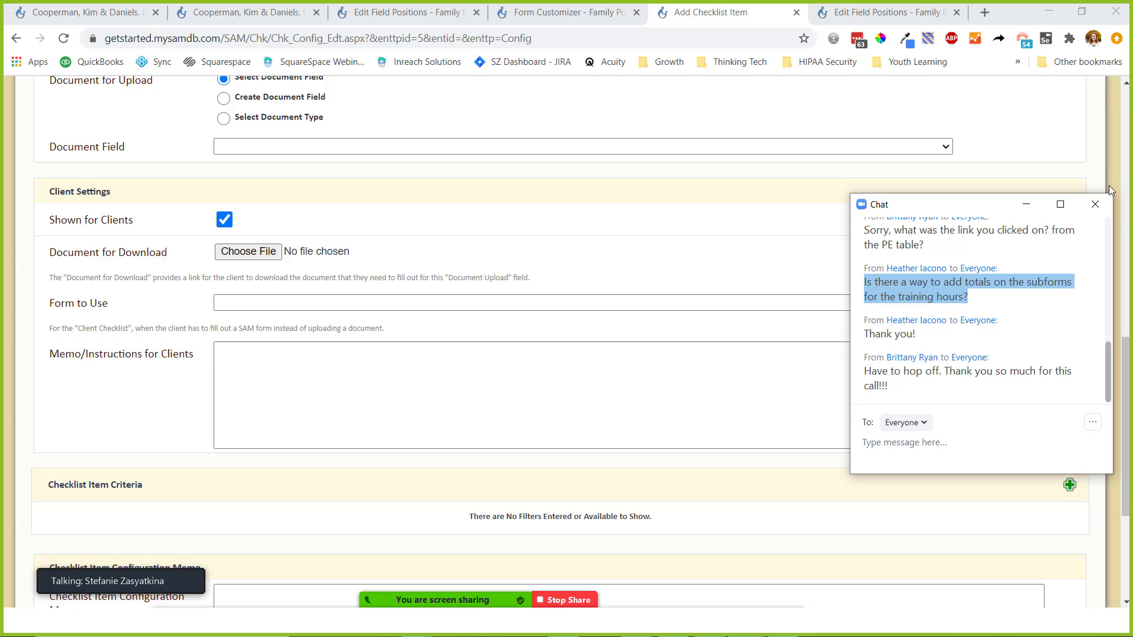
pyautogui.click(1095, 207)
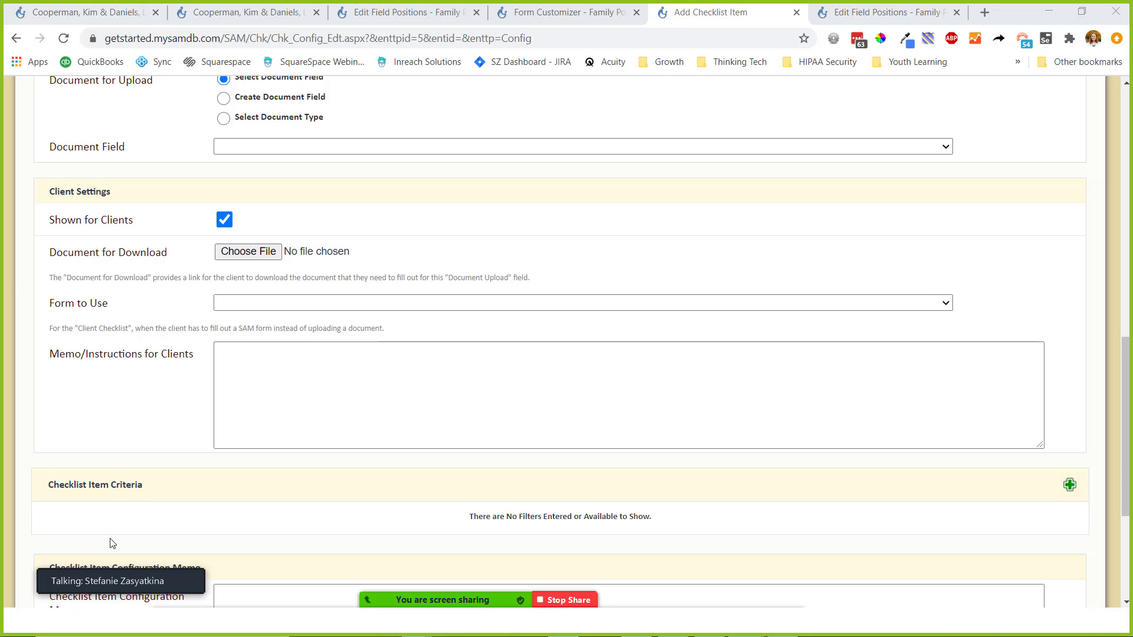
pyautogui.click(111, 561)
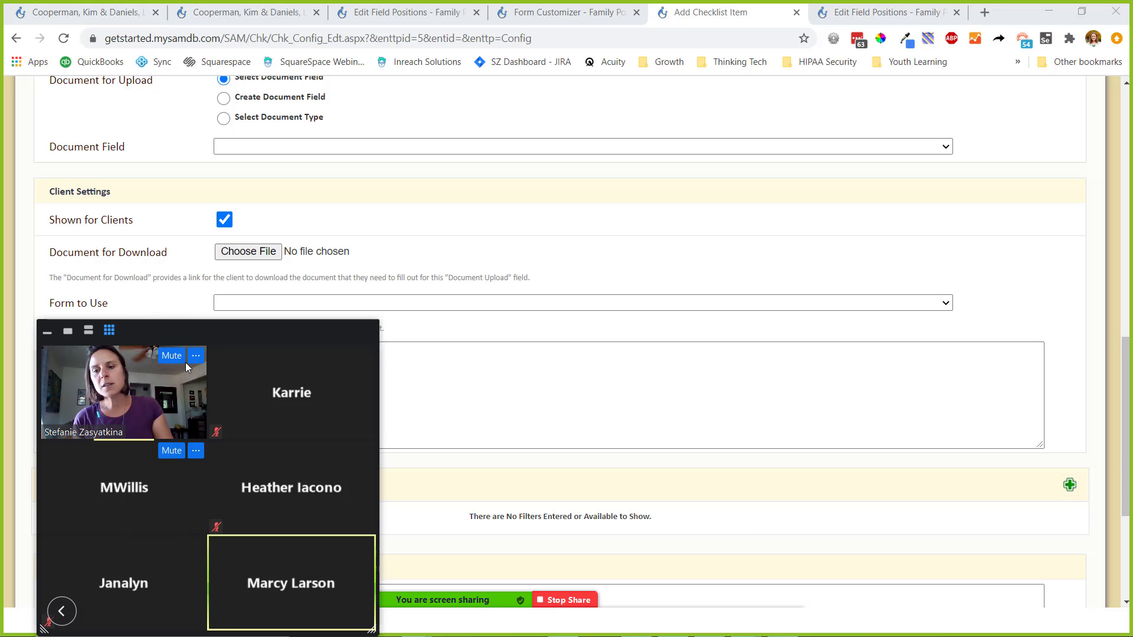
pyautogui.moveTo(186, 335); pyautogui.dragTo(173, 250)
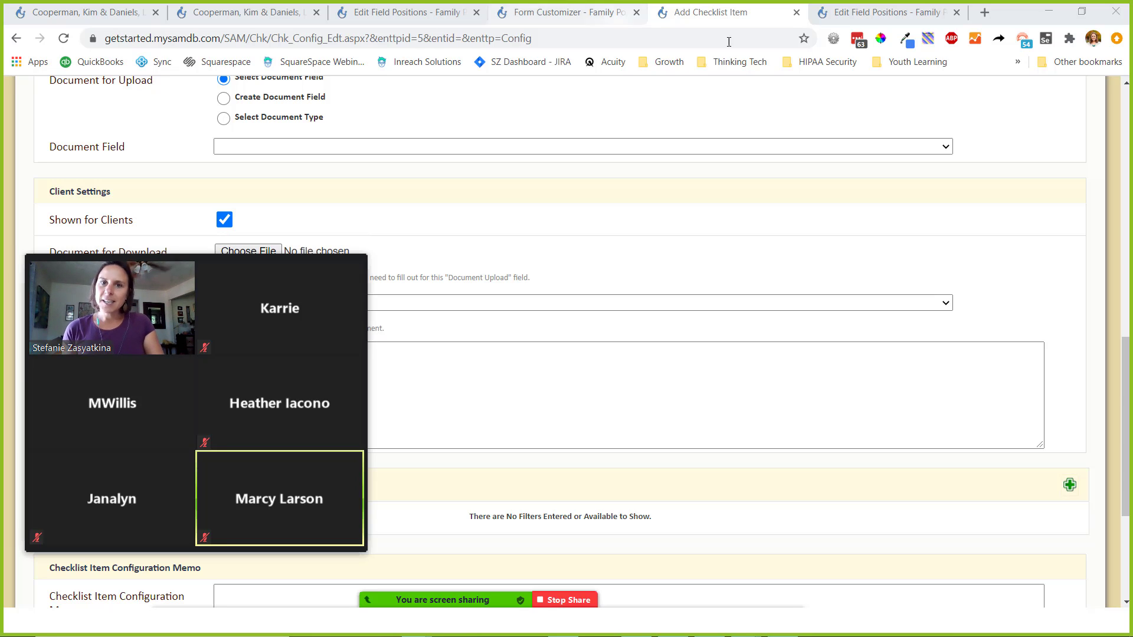
# - Discard the unsaved checklist item and open the advanced options of the Domestic Workshop Questionnaire 2 form
pyautogui.click(796, 12)
pyautogui.click(643, 122)
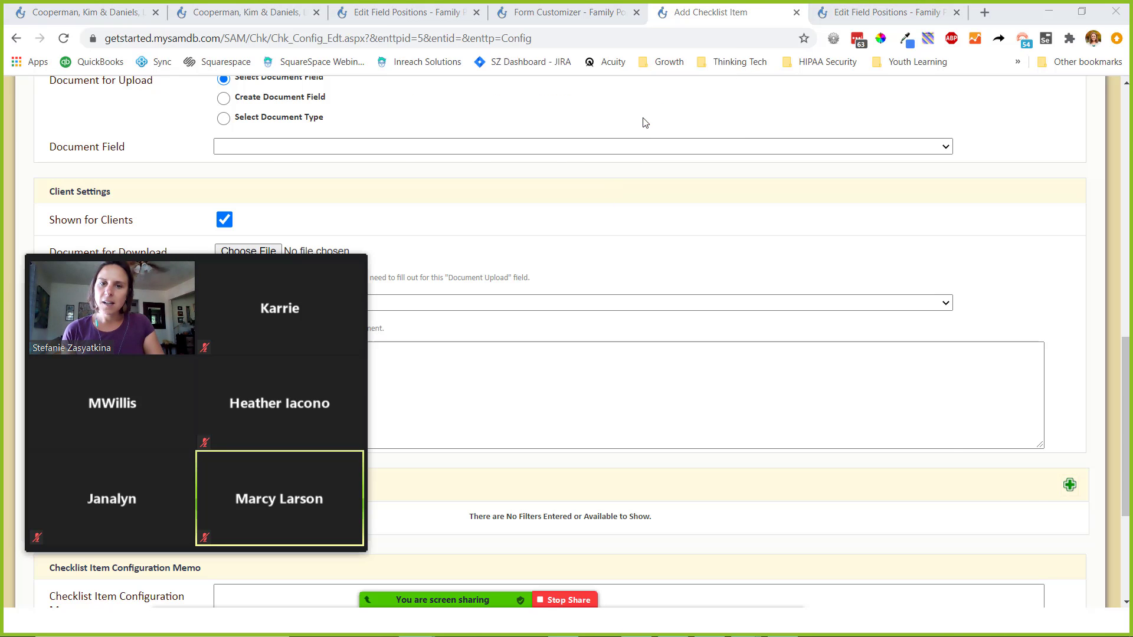
pyautogui.scroll(5, 1003, 383)
pyautogui.click(1049, 476)
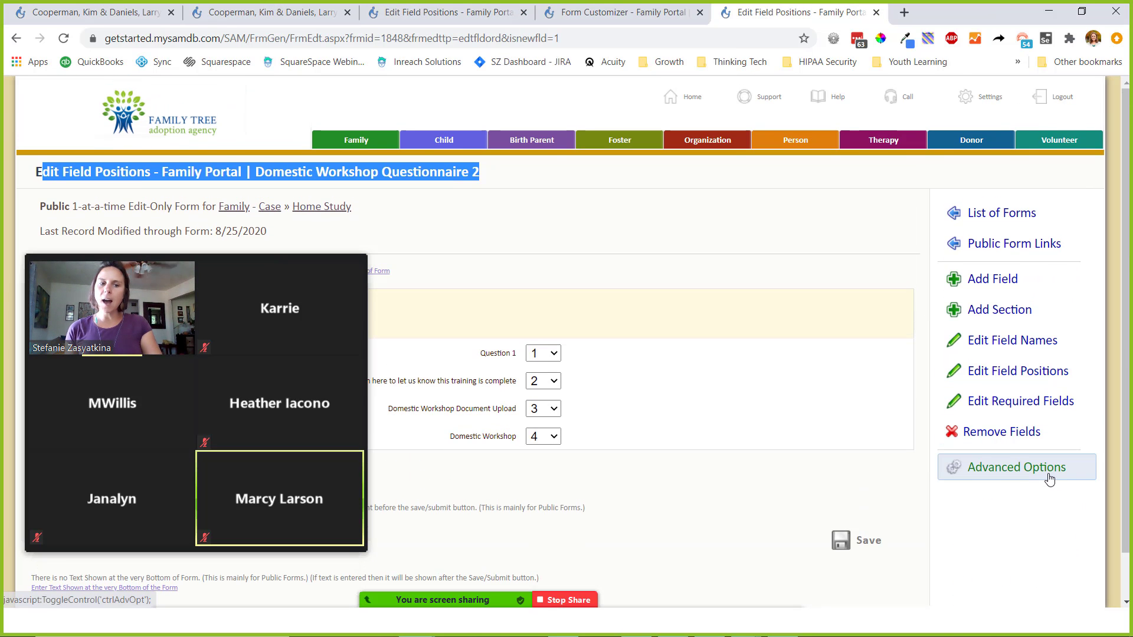